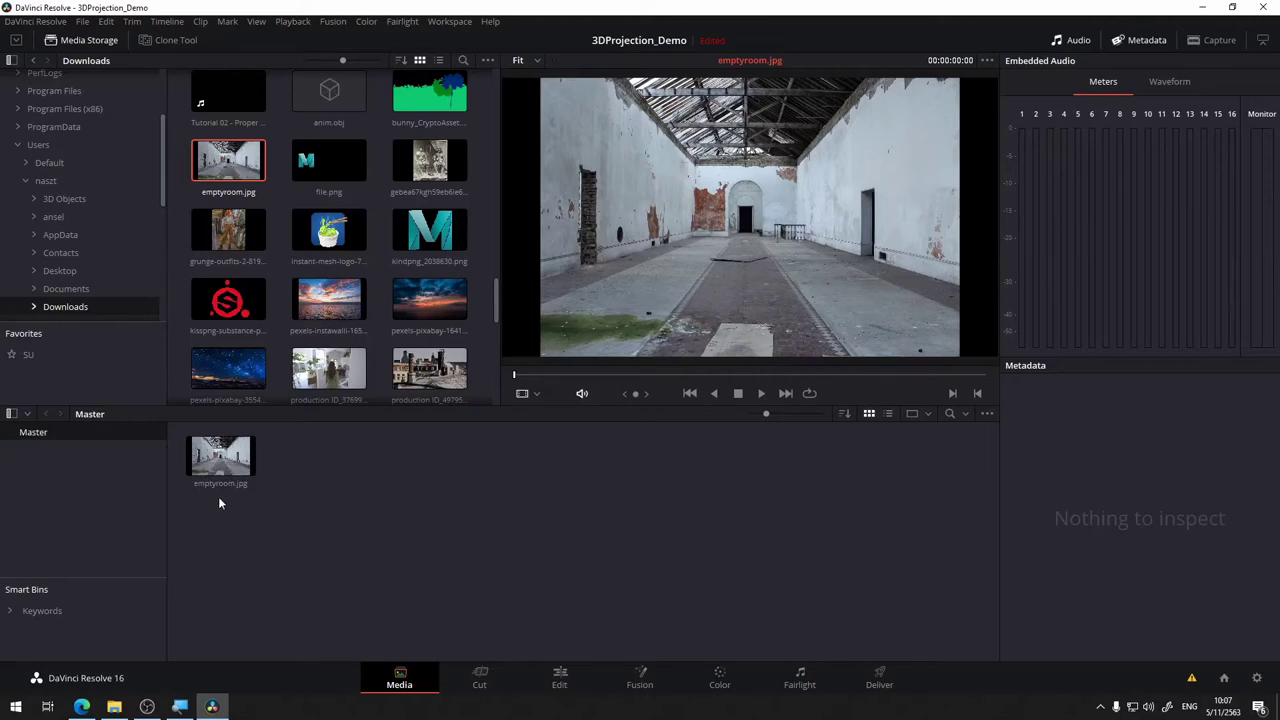
# Create a Fusion composition clip named Project3D in the Master bin and select it.
pyautogui.rightClick(335, 465)
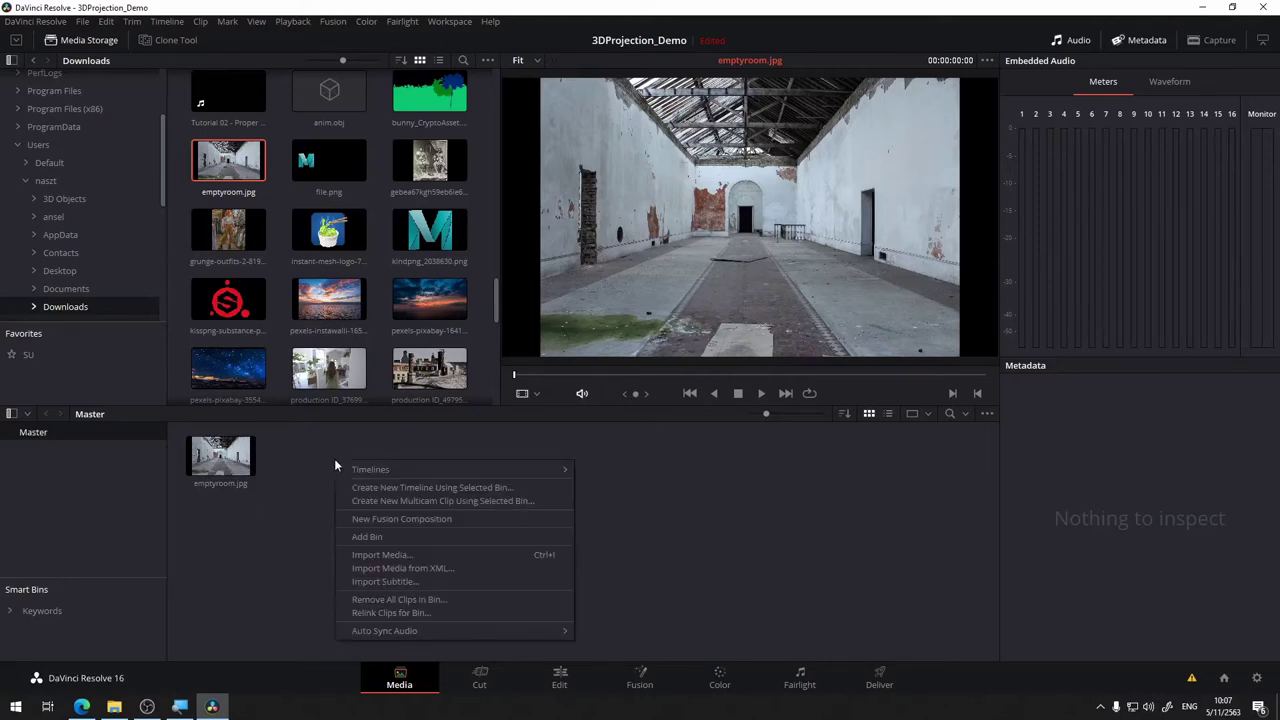
pyautogui.click(320, 619)
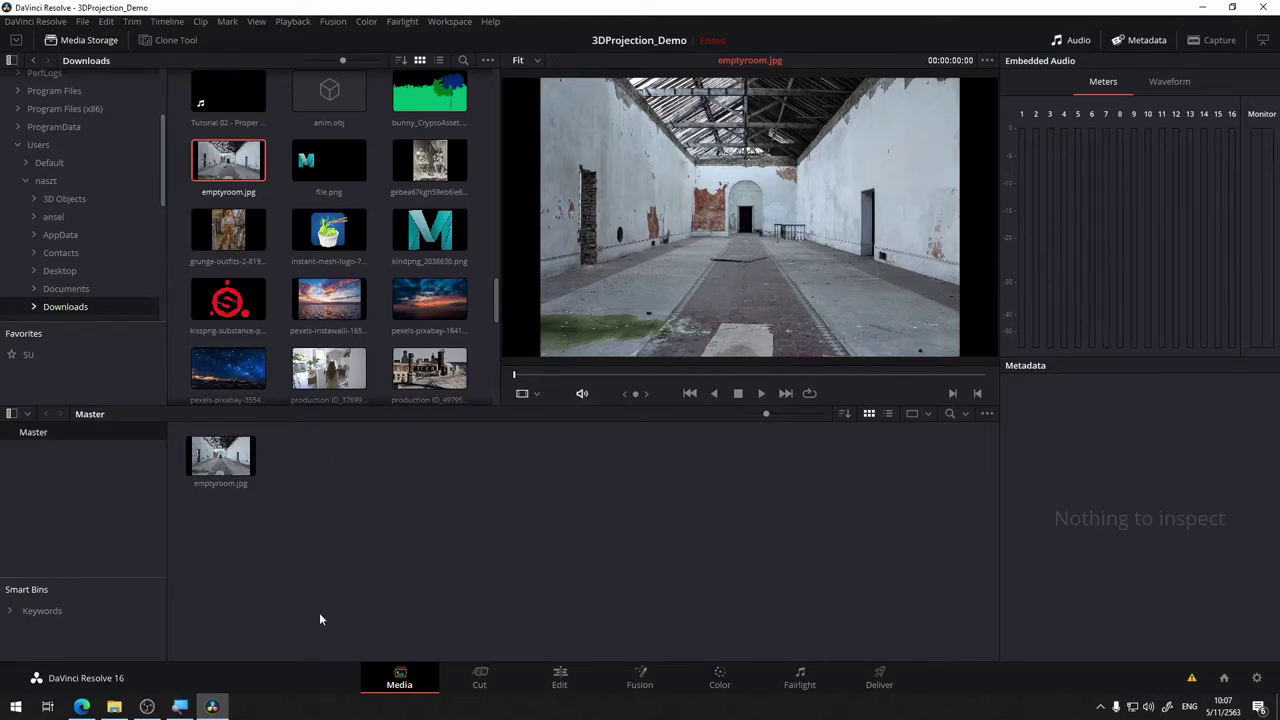
pyautogui.rightClick(320, 465)
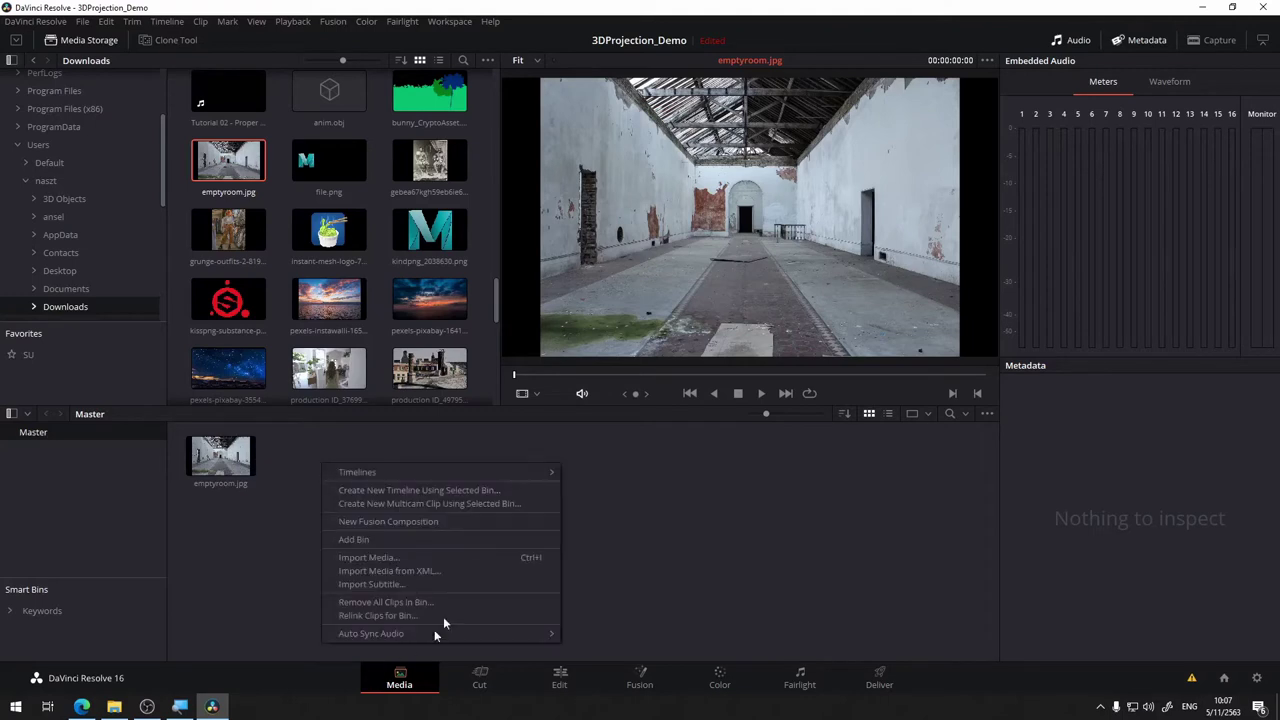
pyautogui.click(495, 524)
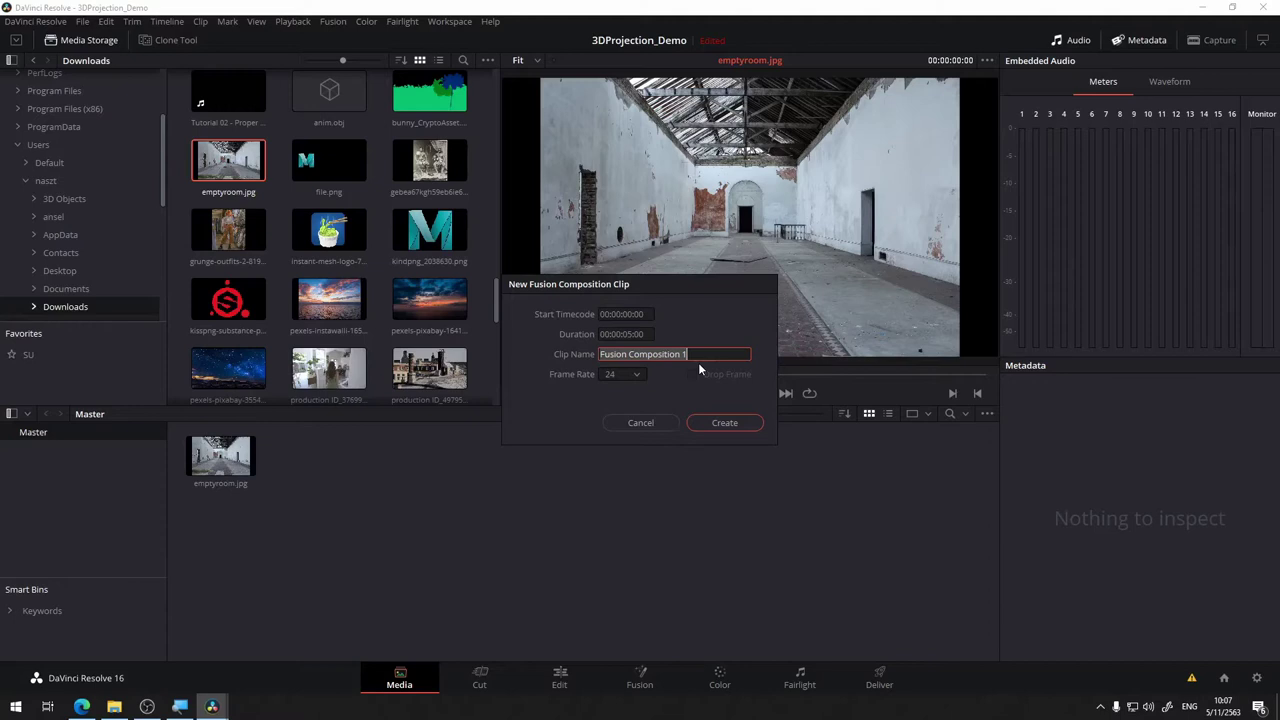
pyautogui.press('BackSpace')
pyautogui.write('Proje')
pyautogui.write('cts')
pyautogui.press('BackSpace')
pyautogui.write('3D')
pyautogui.click(718, 422)
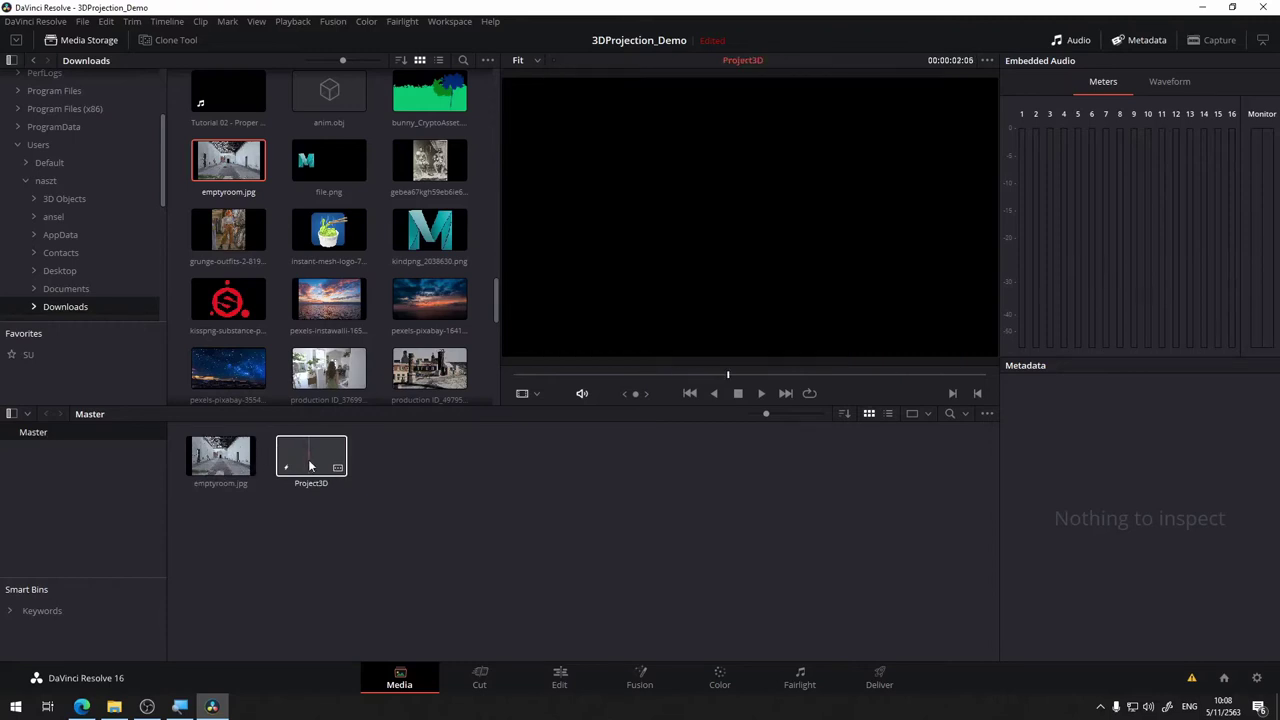
pyautogui.click(310, 466)
# Switch to the Fusion page and rearrange the node graph to bring the nodes into view.
pyautogui.hotkey('shift', '5')
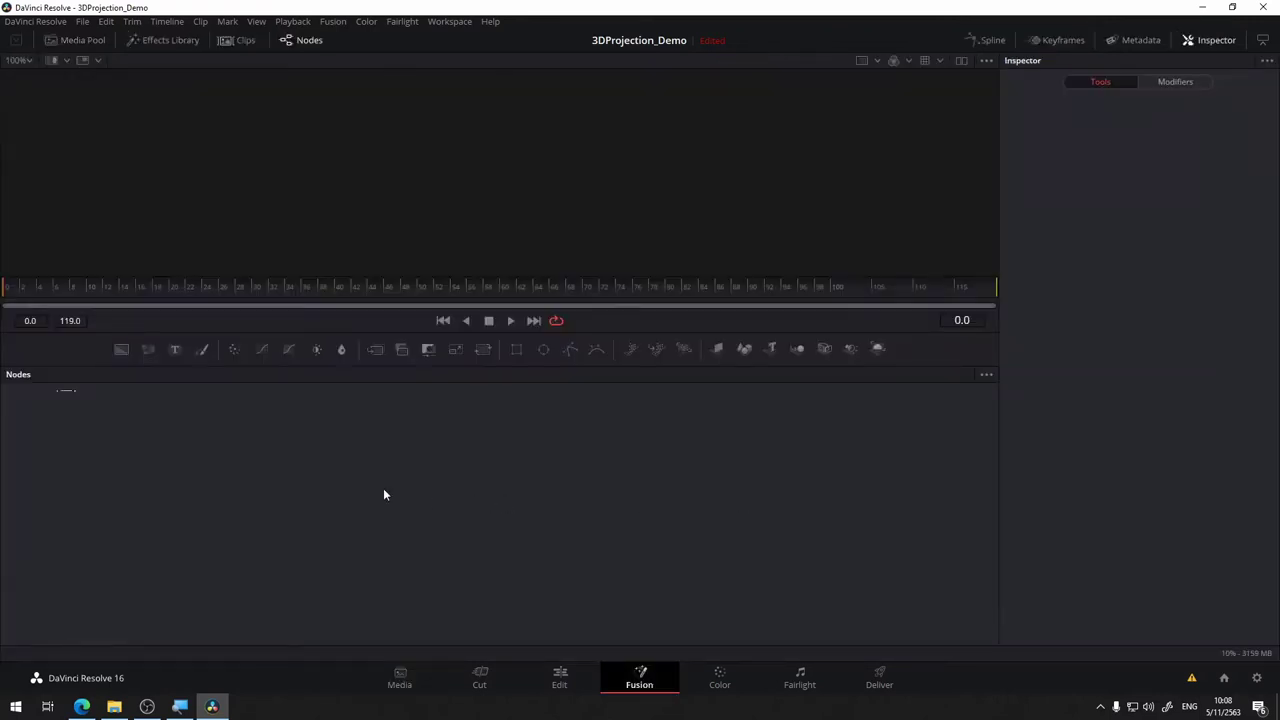
pyautogui.moveTo(467, 465); pyautogui.dragTo(848, 500)
pyautogui.moveTo(329, 460); pyautogui.dragTo(490, 487)
pyautogui.scroll(5, 490, 487)
pyautogui.rightClick(509, 438)
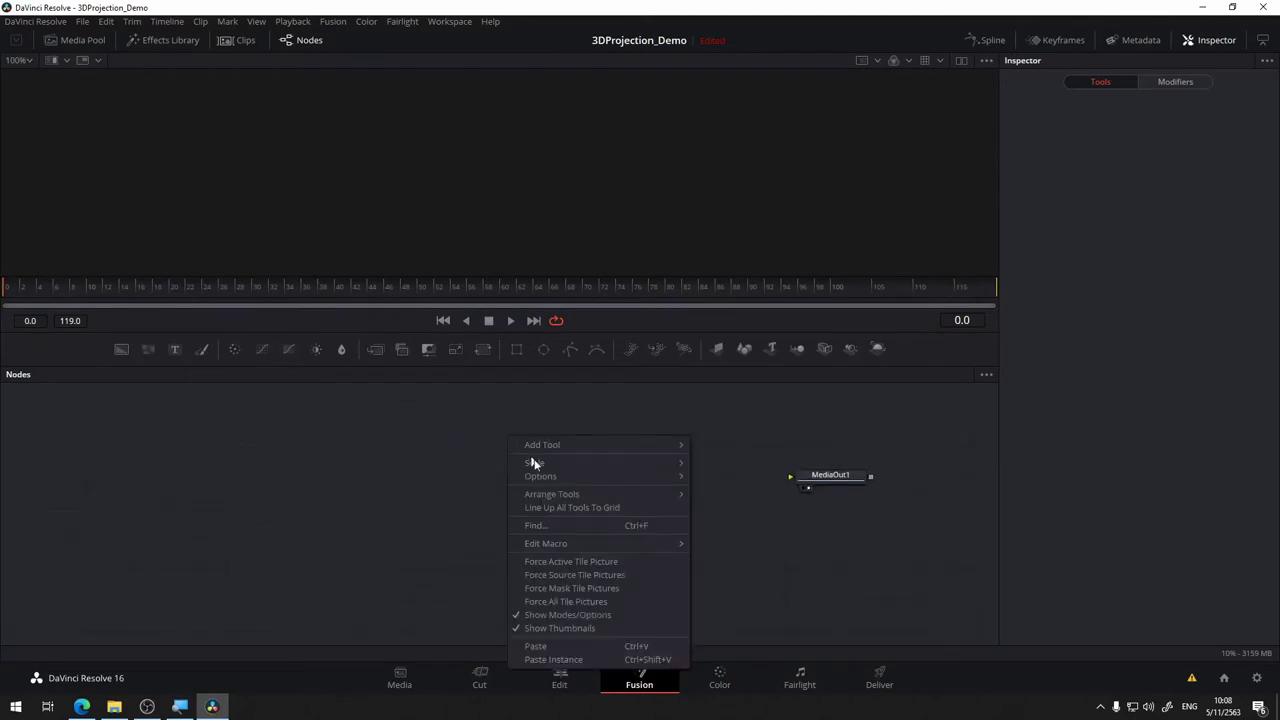
pyautogui.moveTo(657, 493)
pyautogui.click(716, 497)
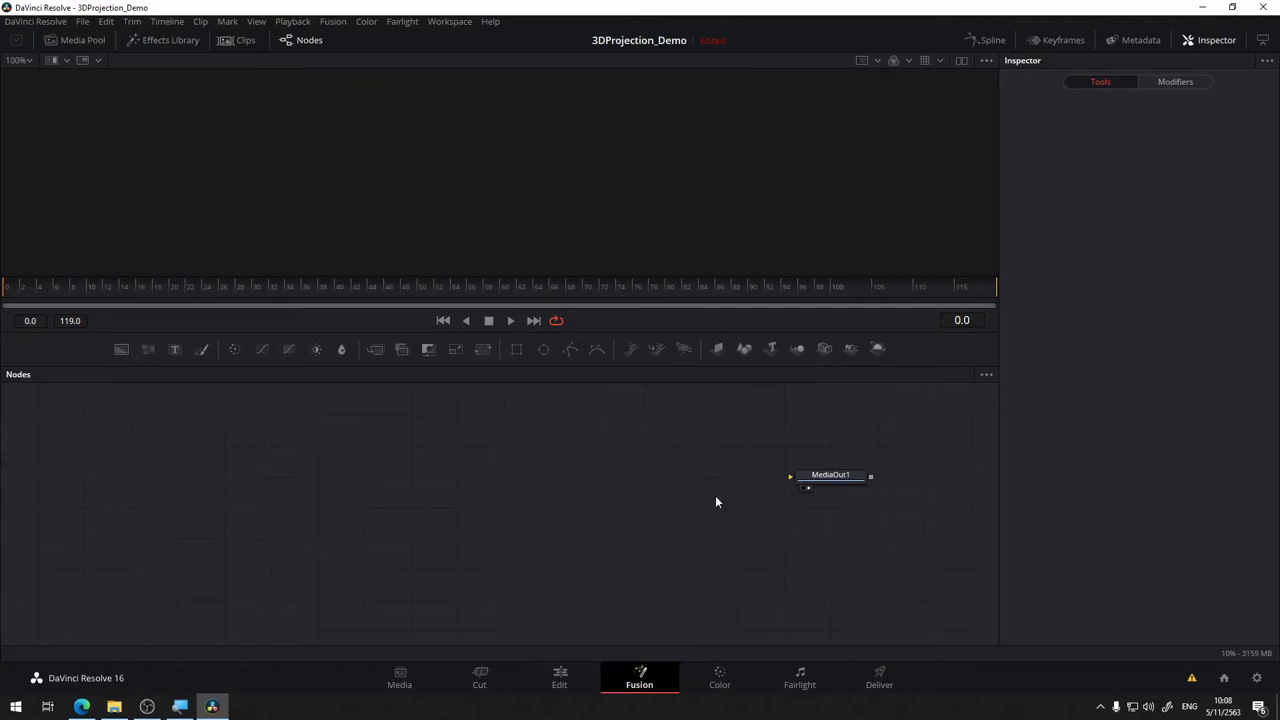
pyautogui.moveTo(382, 495); pyautogui.dragTo(451, 502)
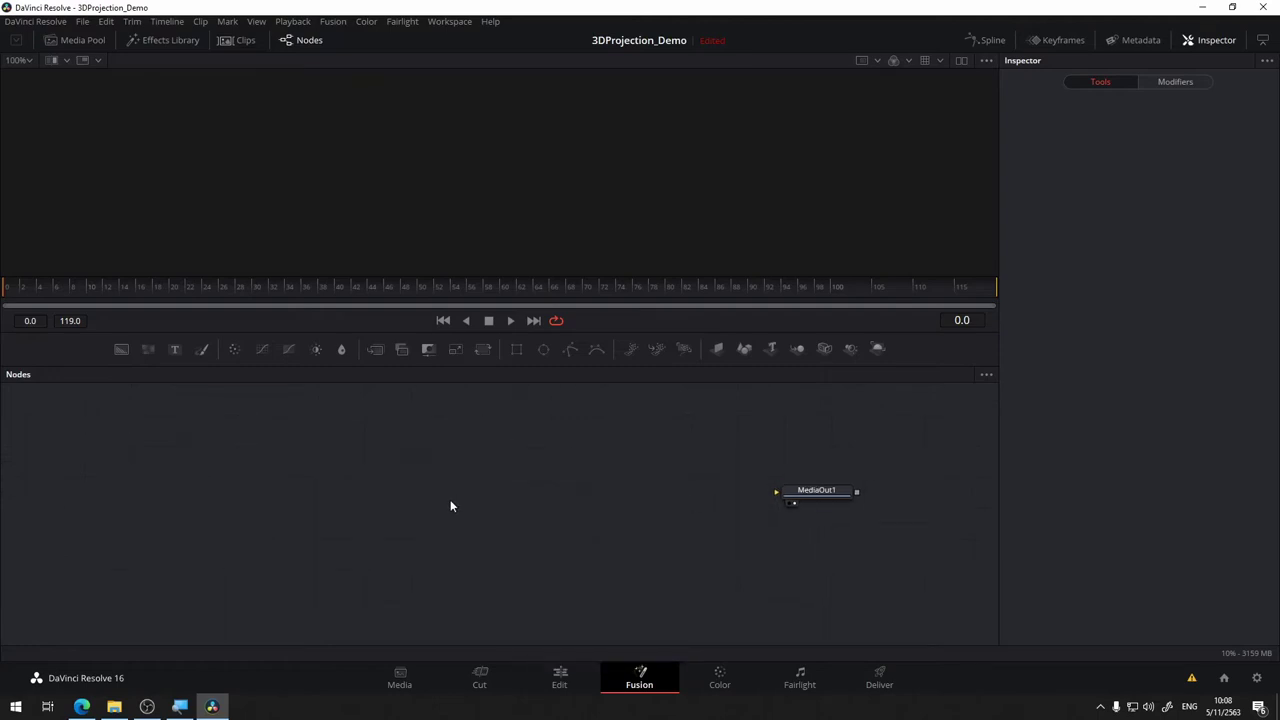
# Add emptyroom.jpg as a MediaIn1 node, hide the Media Pool, and enlarge the viewer.
pyautogui.click(76, 40)
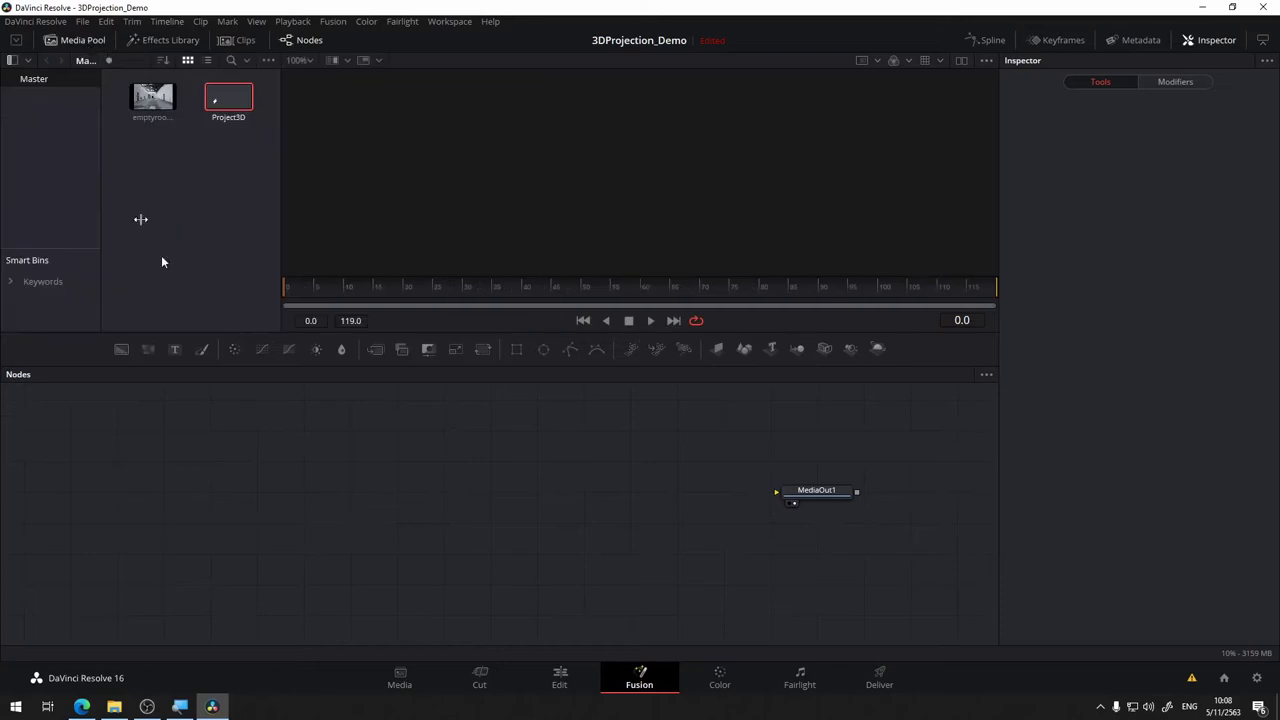
pyautogui.click(149, 115)
pyautogui.moveTo(149, 101); pyautogui.dragTo(213, 495)
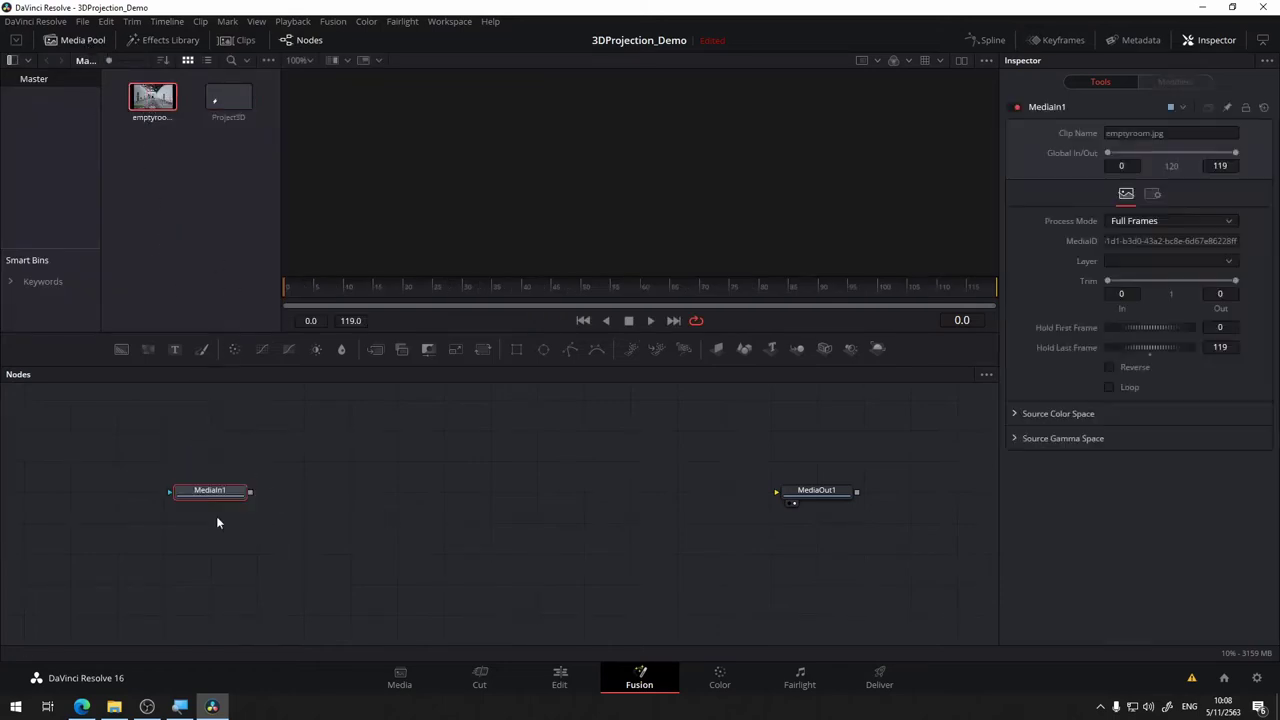
pyautogui.moveTo(213, 497); pyautogui.dragTo(540, 188)
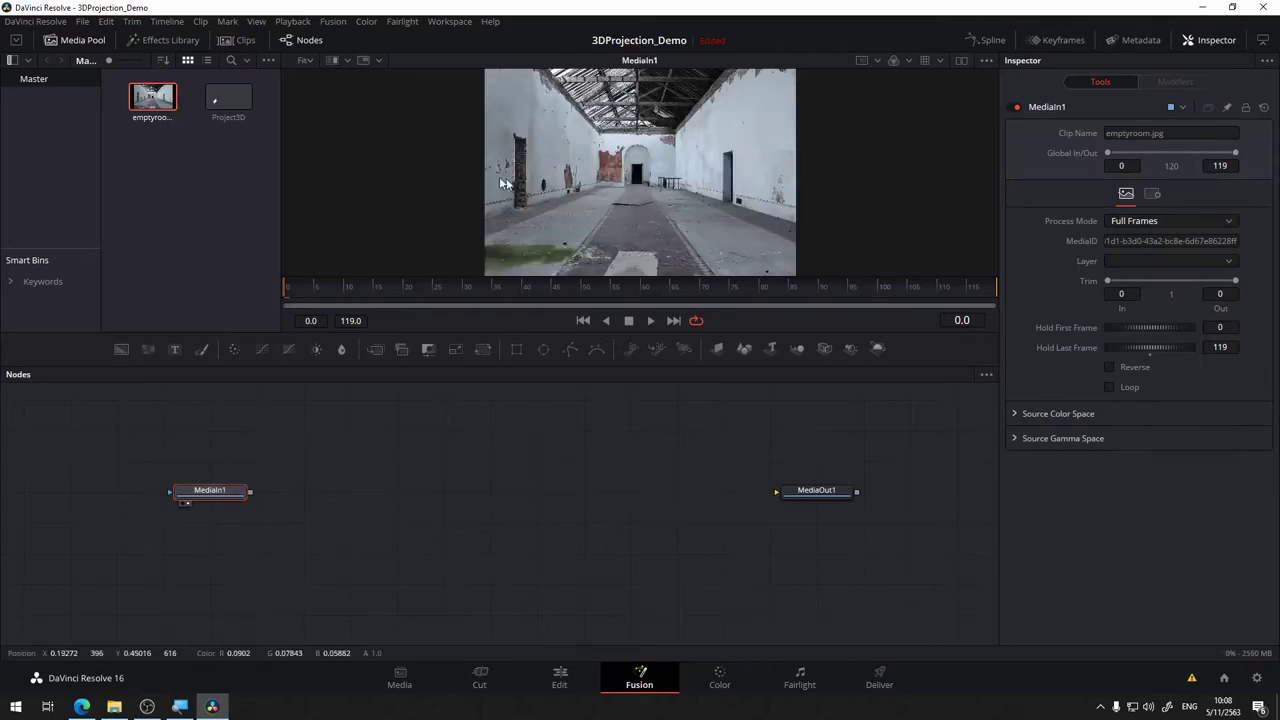
pyautogui.click(52, 40)
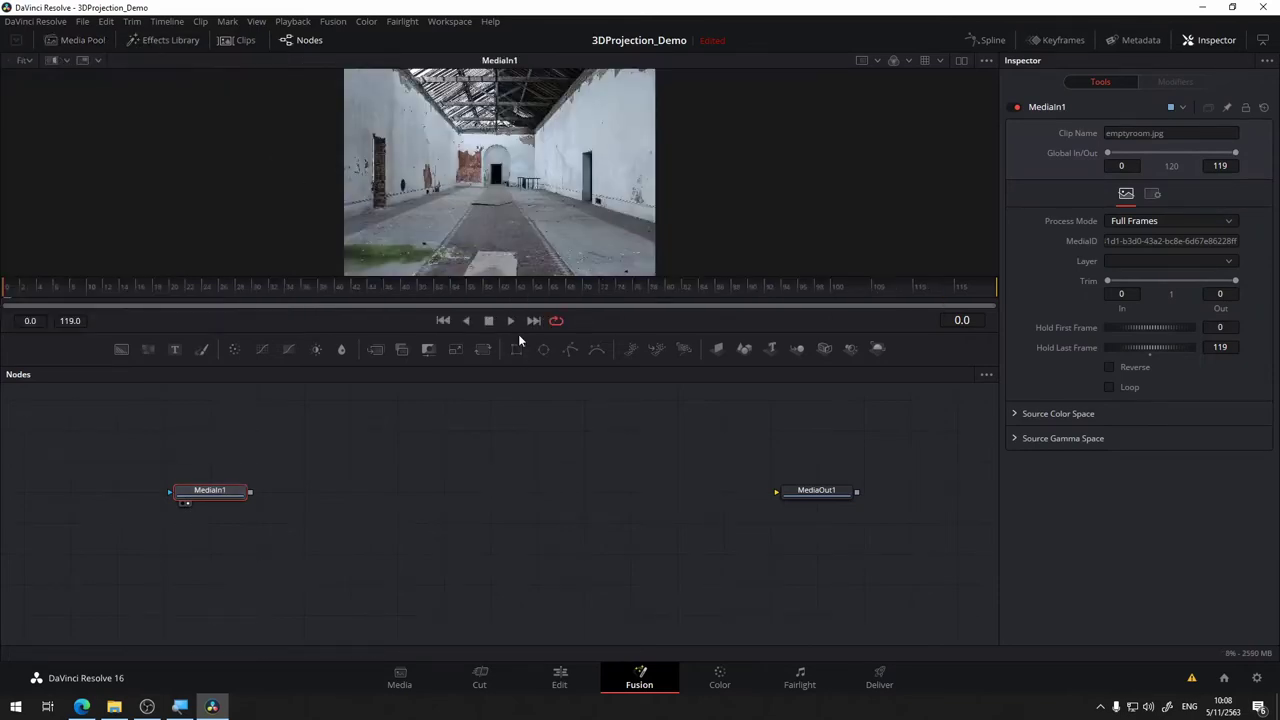
pyautogui.moveTo(518, 334); pyautogui.dragTo(502, 471)
pyautogui.scroll(-2, 621, 225)
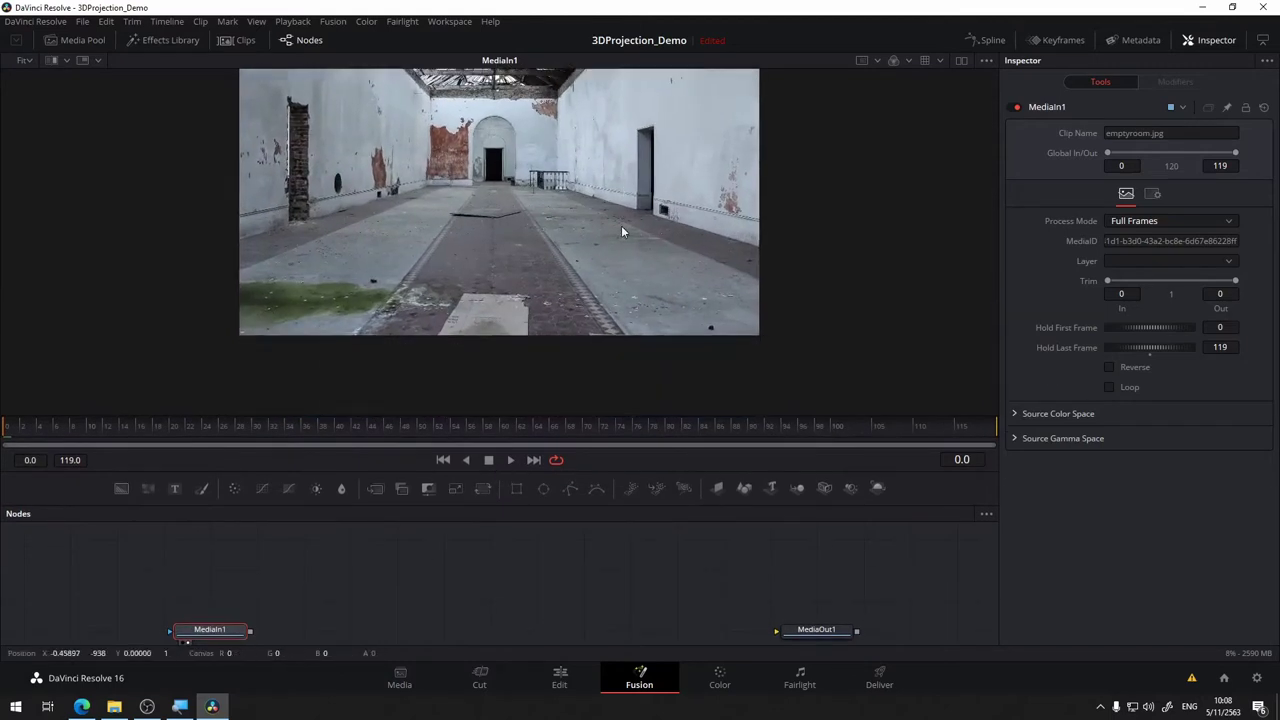
pyautogui.scroll(4, 621, 225)
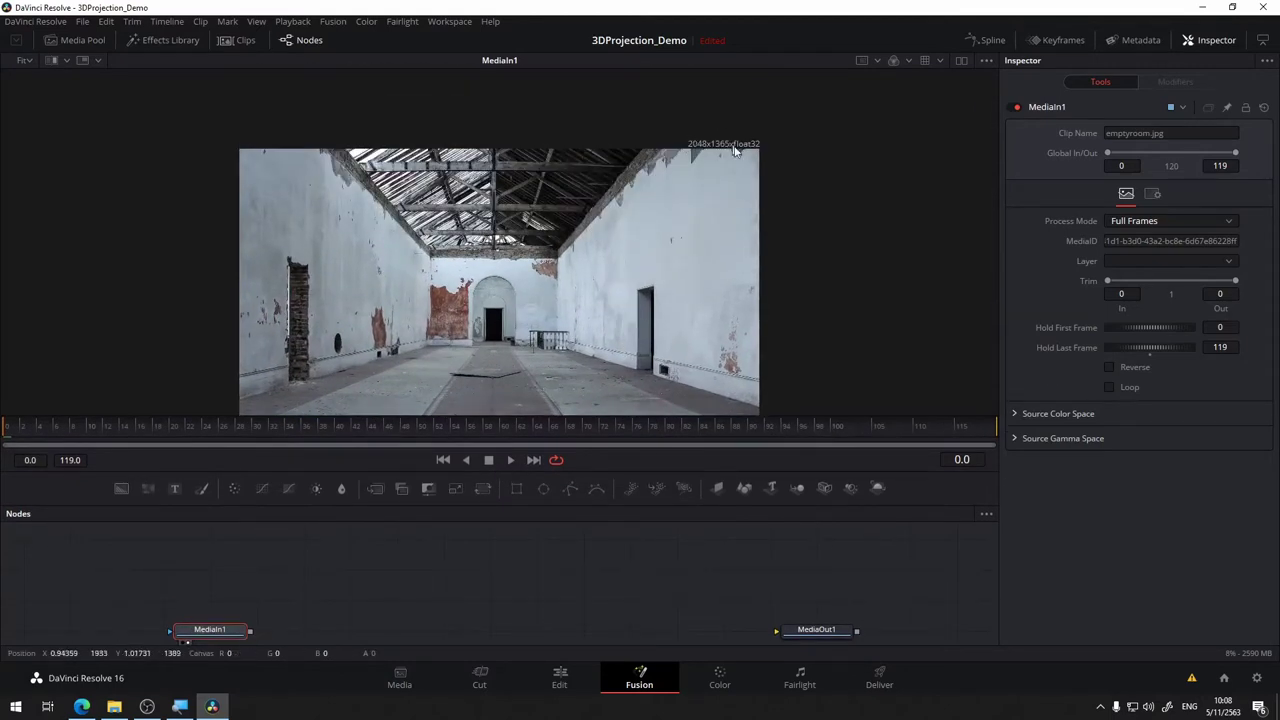
pyautogui.moveTo(583, 606)
pyautogui.mouseDown()
pyautogui.moveTo(586, 531)
pyautogui.moveTo(500, 557)
pyautogui.mouseUp()
pyautogui.moveTo(735, 533); pyautogui.dragTo(707, 251)
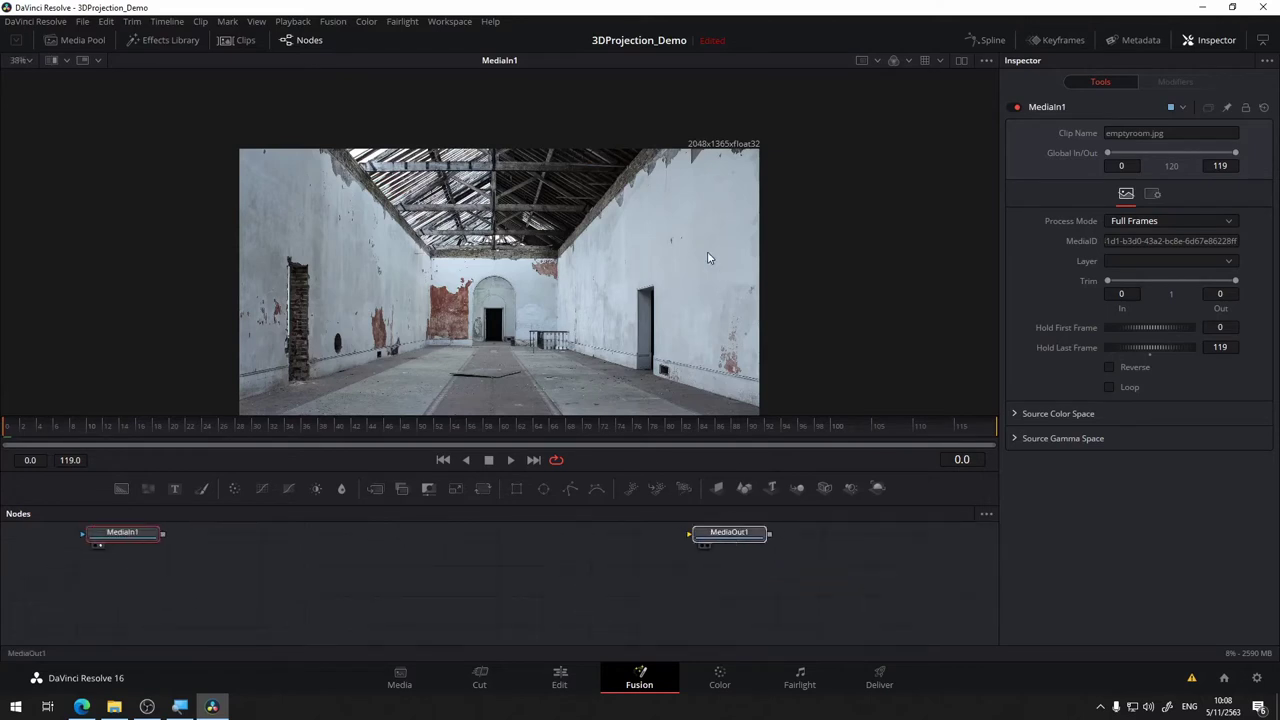
# Review the default Frame Format in Fusion Settings, then close it.
pyautogui.click(332, 21)
pyautogui.click(366, 50)
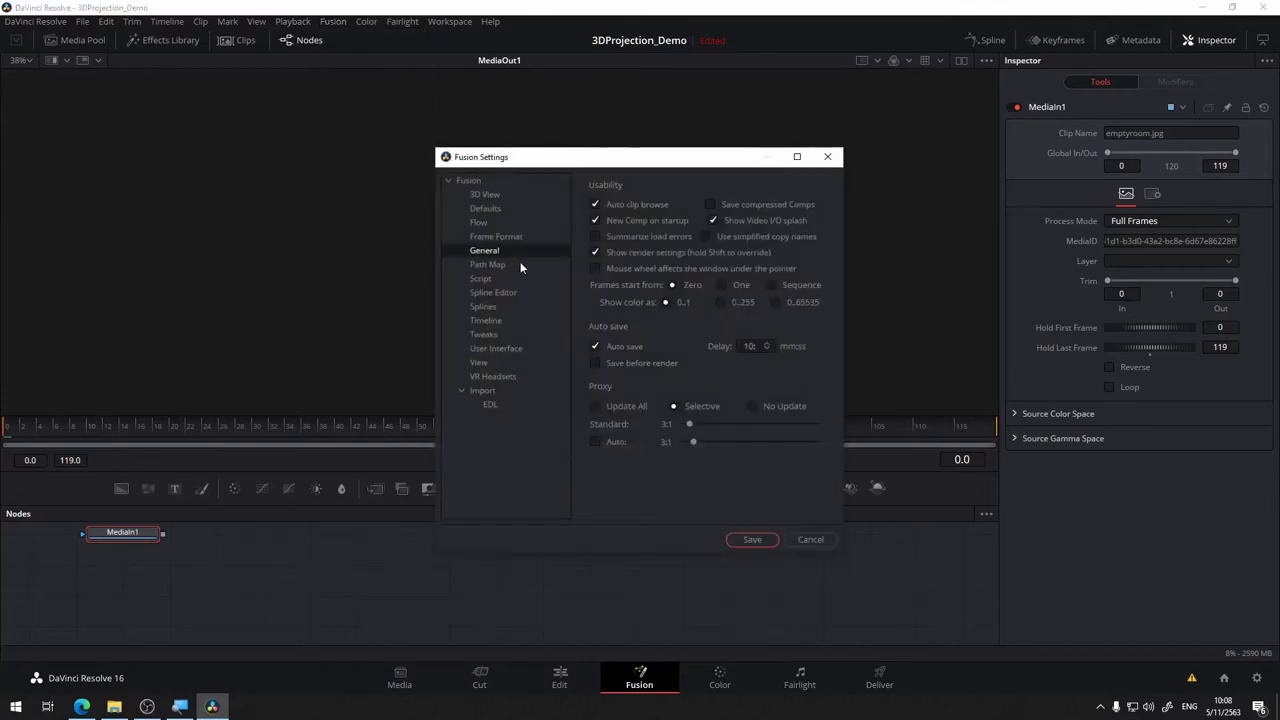
pyautogui.click(507, 236)
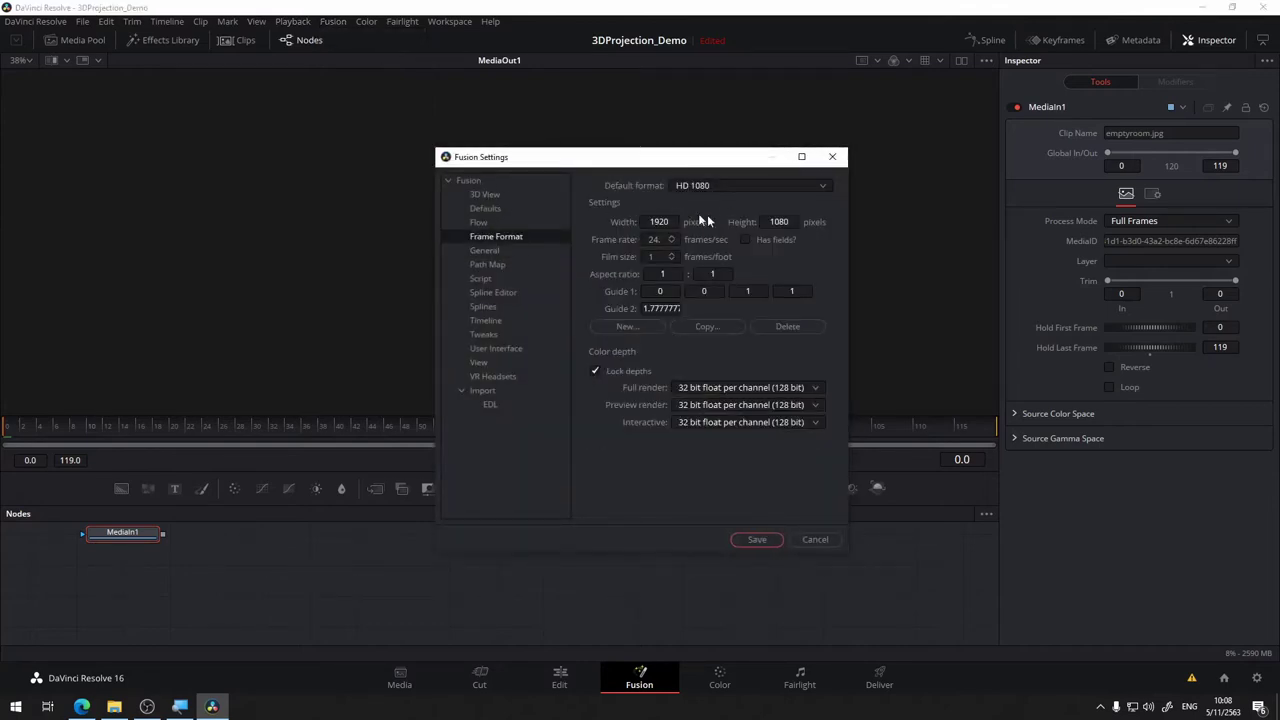
pyautogui.click(814, 540)
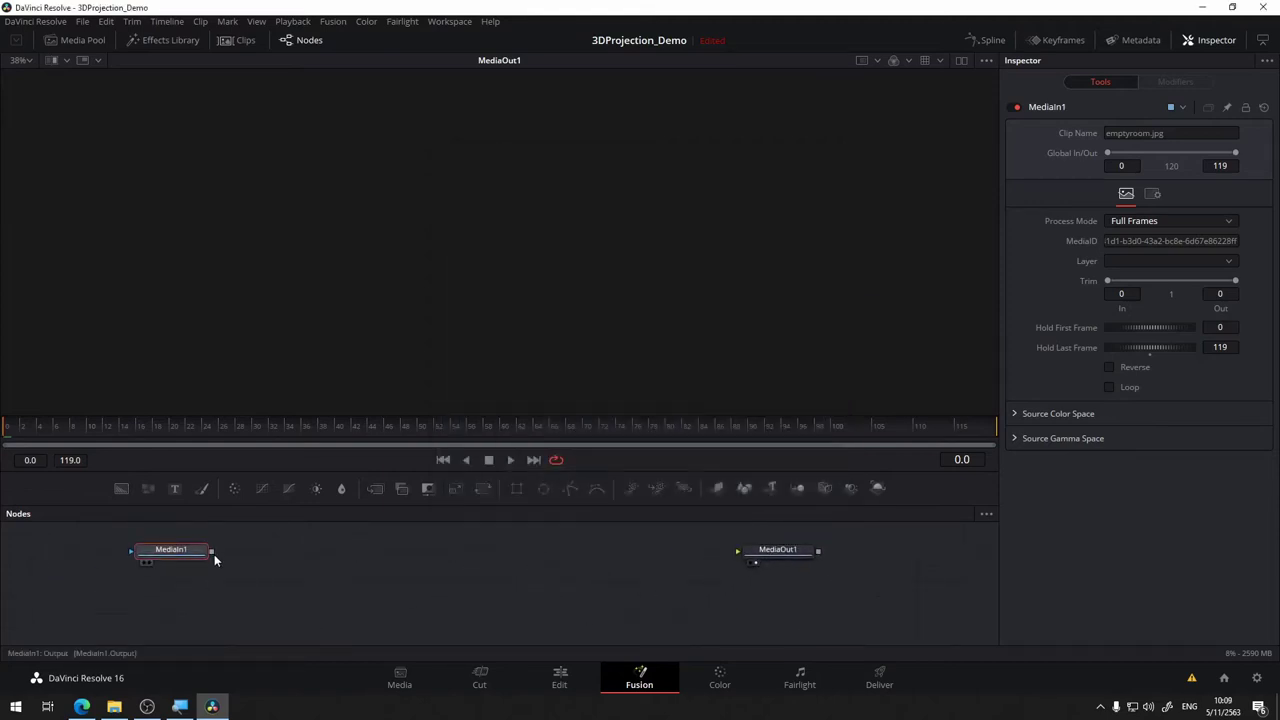
# Wire MediaIn1's output into MediaOut1 and tidy the node layout.
pyautogui.moveTo(212, 551)
pyautogui.mouseDown()
pyautogui.moveTo(758, 562)
pyautogui.moveTo(642, 582)
pyautogui.mouseUp()
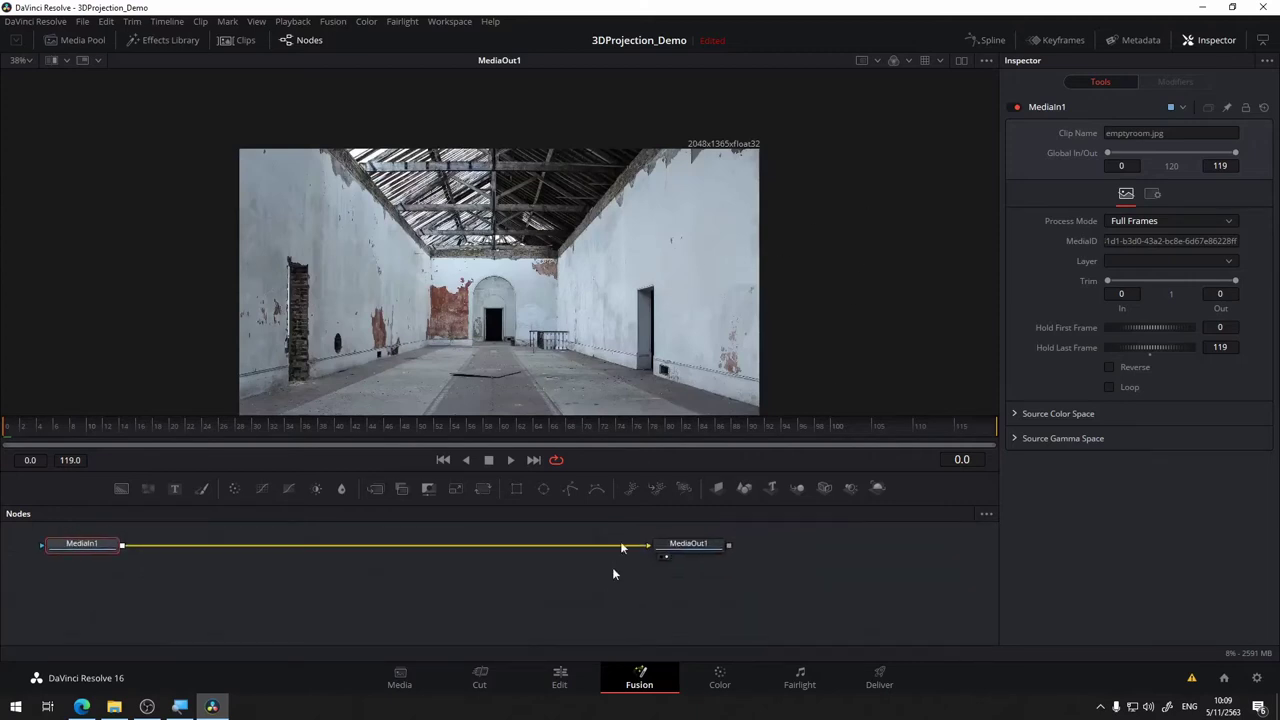
pyautogui.moveTo(469, 607)
pyautogui.mouseDown()
pyautogui.moveTo(577, 570)
pyautogui.moveTo(469, 585)
pyautogui.moveTo(555, 607)
pyautogui.mouseUp()
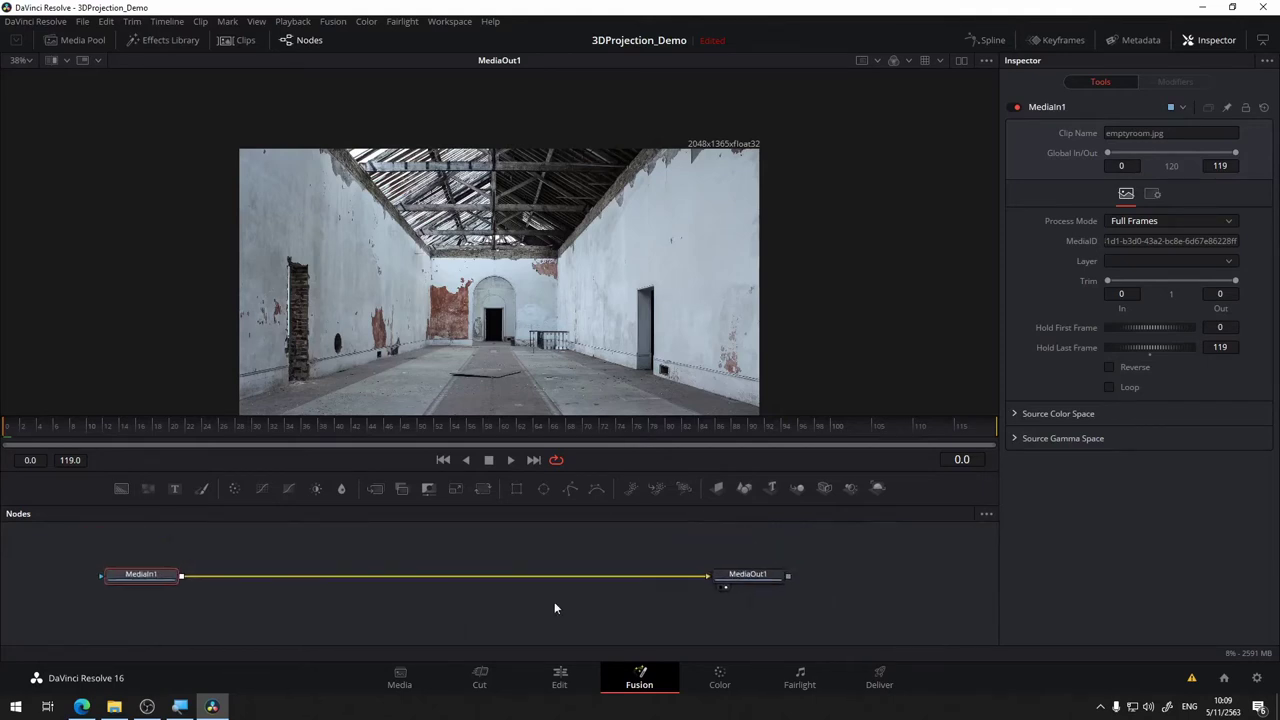
pyautogui.moveTo(524, 473); pyautogui.dragTo(524, 393)
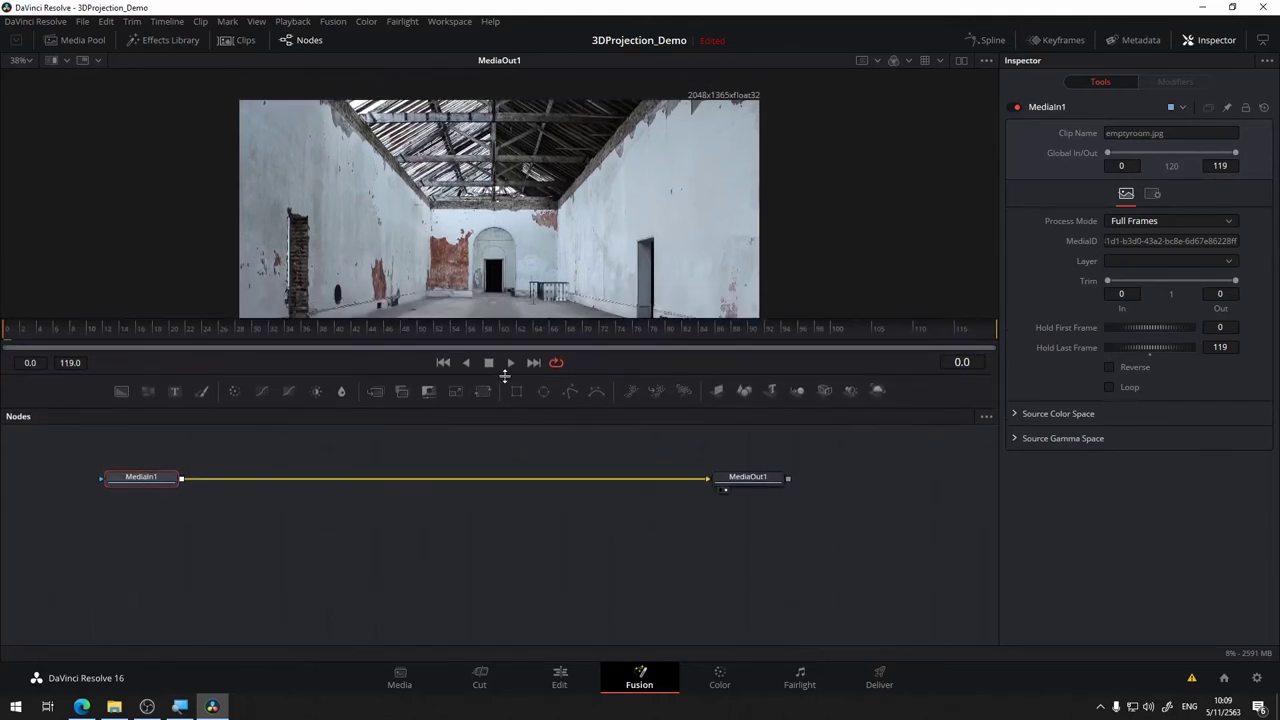
pyautogui.moveTo(906, 183); pyautogui.dragTo(897, 178)
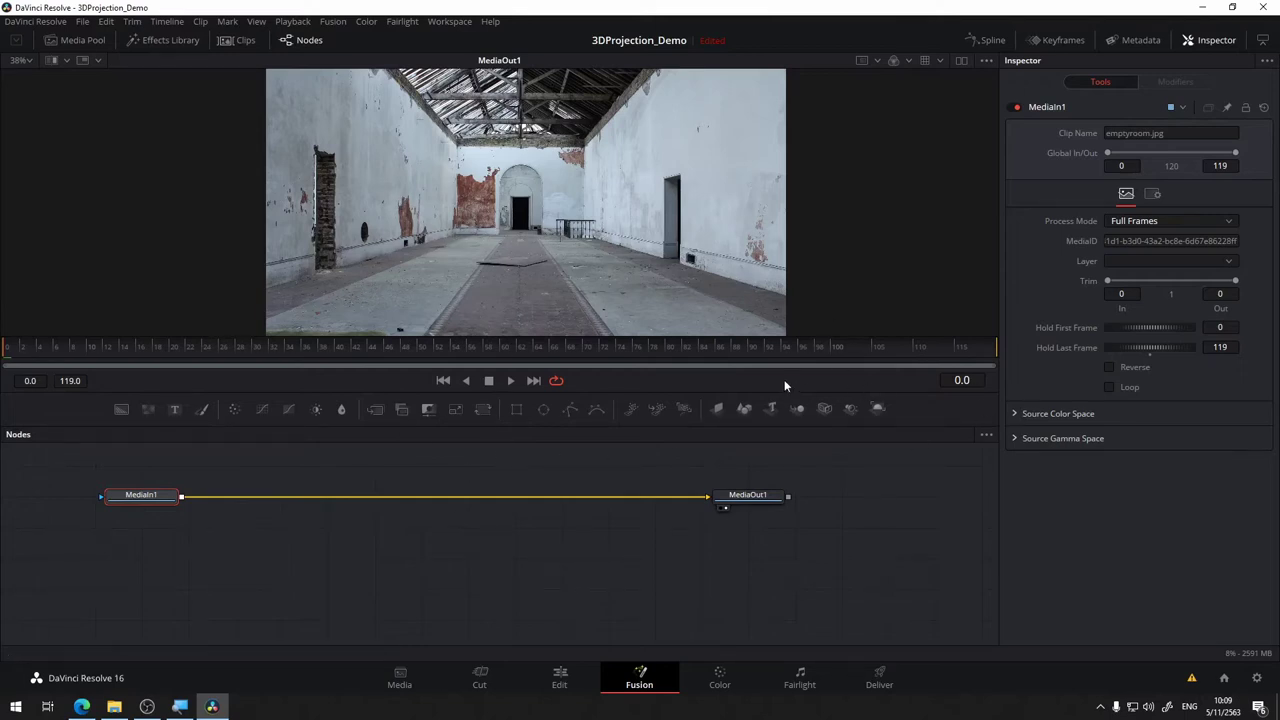
pyautogui.moveTo(479, 596); pyautogui.dragTo(534, 637)
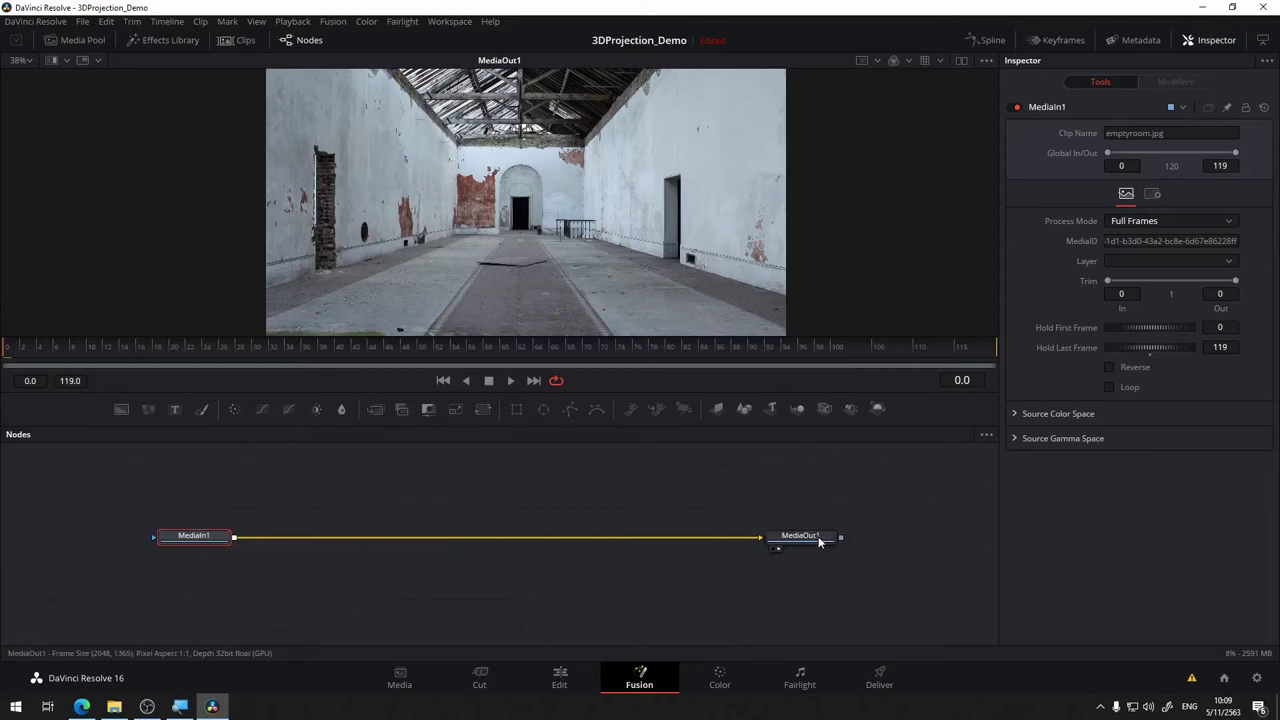
pyautogui.moveTo(836, 540)
pyautogui.mouseDown()
pyautogui.moveTo(807, 537)
pyautogui.moveTo(836, 538)
pyautogui.mouseUp()
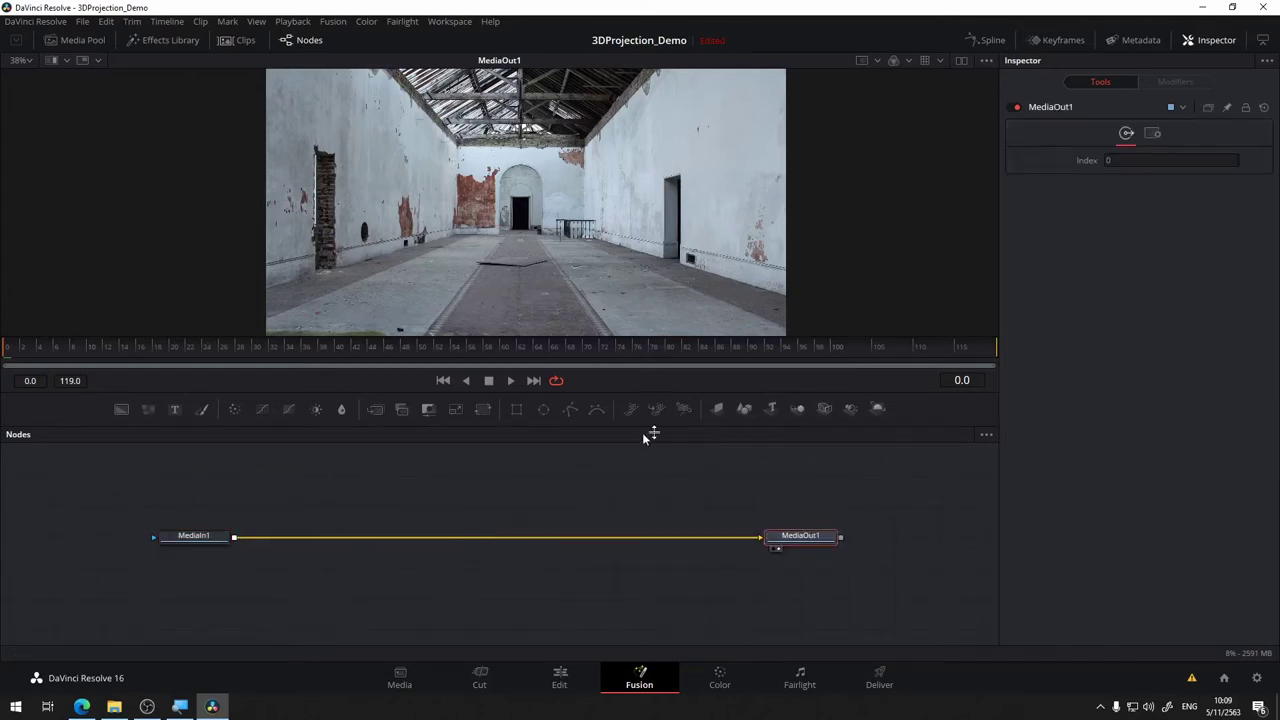
# Add Merge3D, Camera3D and Renderer3D nodes to the graph and move MediaOut1 right.
pyautogui.scroll(2, 650, 513)
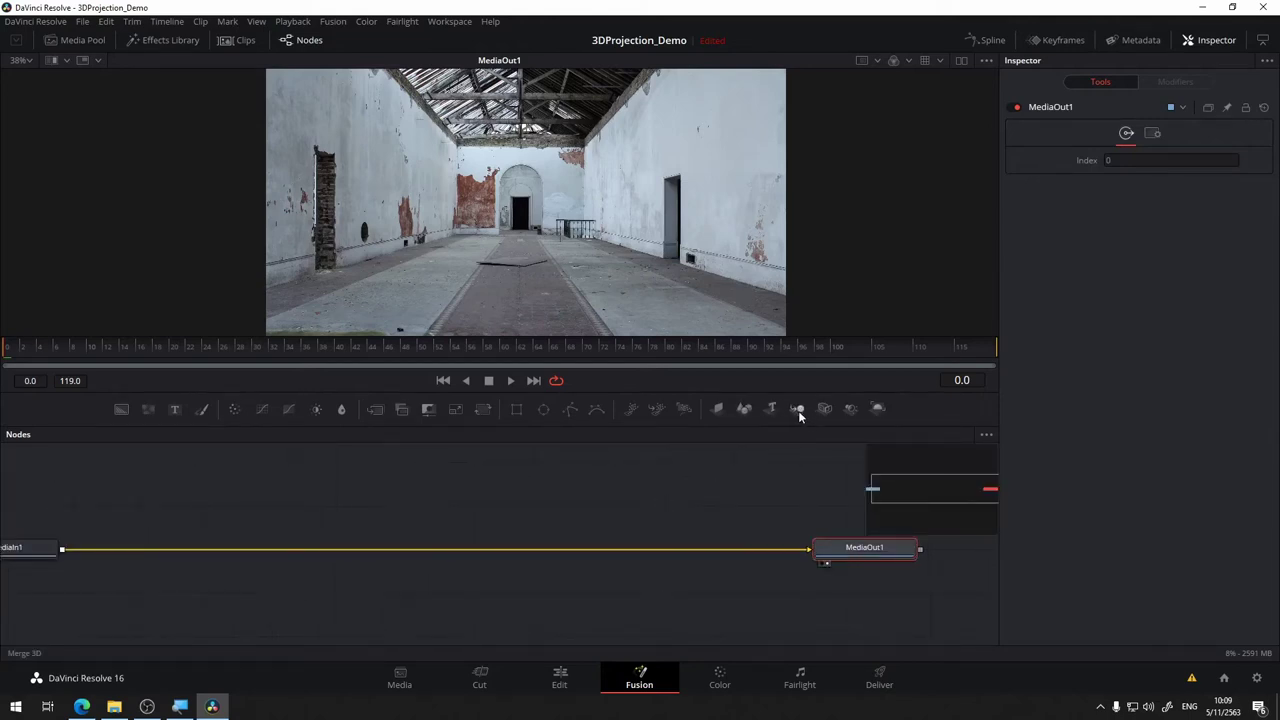
pyautogui.moveTo(798, 410); pyautogui.dragTo(530, 500)
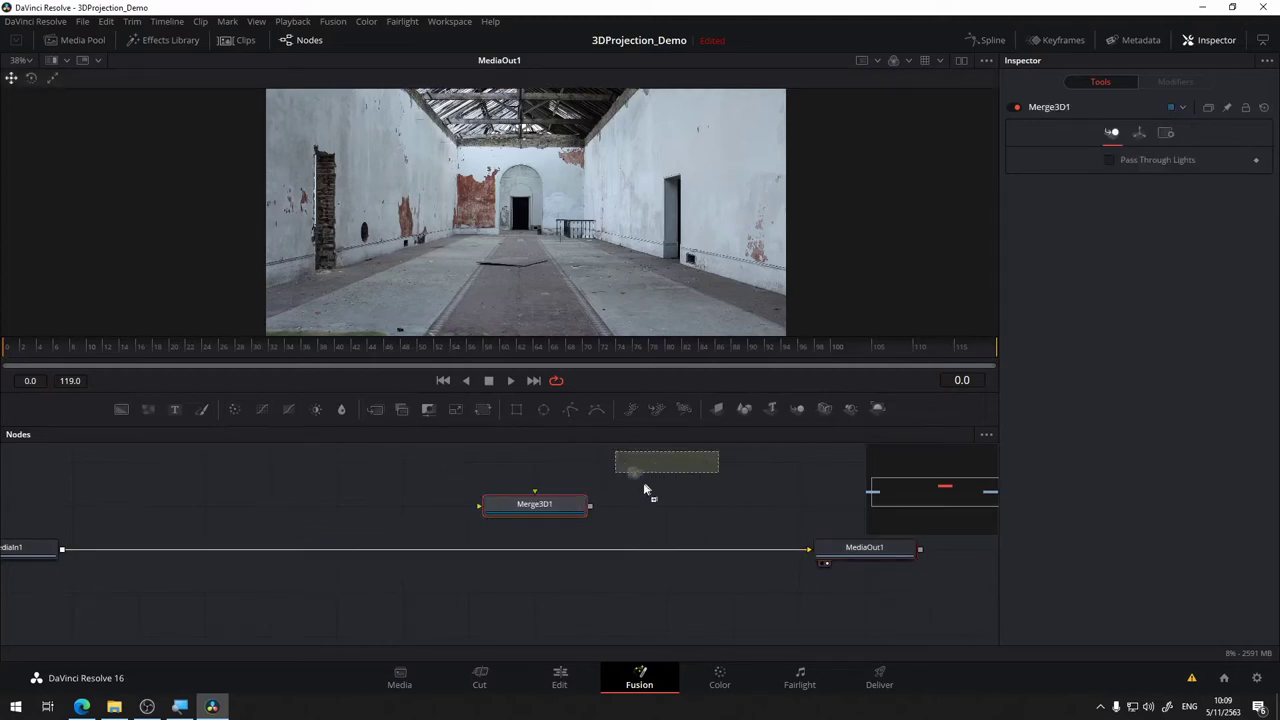
pyautogui.moveTo(828, 410); pyautogui.dragTo(638, 484)
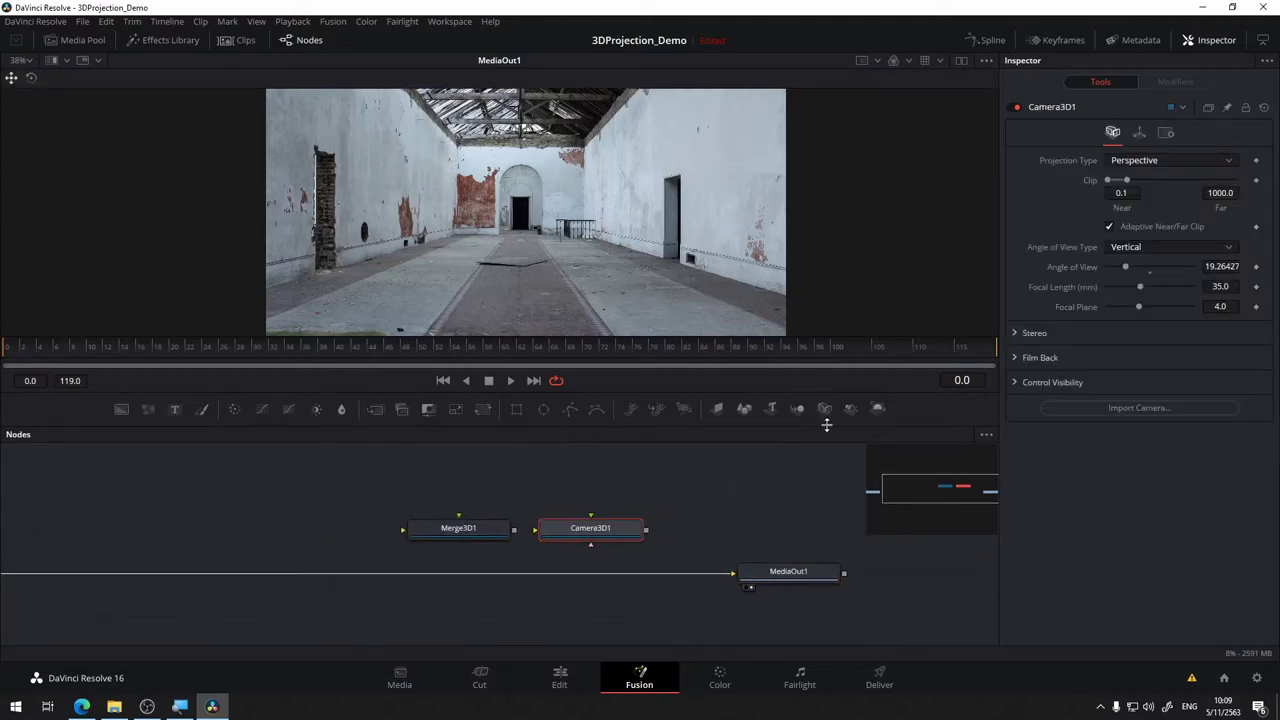
pyautogui.moveTo(878, 408); pyautogui.dragTo(722, 528)
pyautogui.moveTo(504, 528)
pyautogui.mouseDown()
pyautogui.moveTo(372, 530)
pyautogui.moveTo(435, 530)
pyautogui.mouseUp()
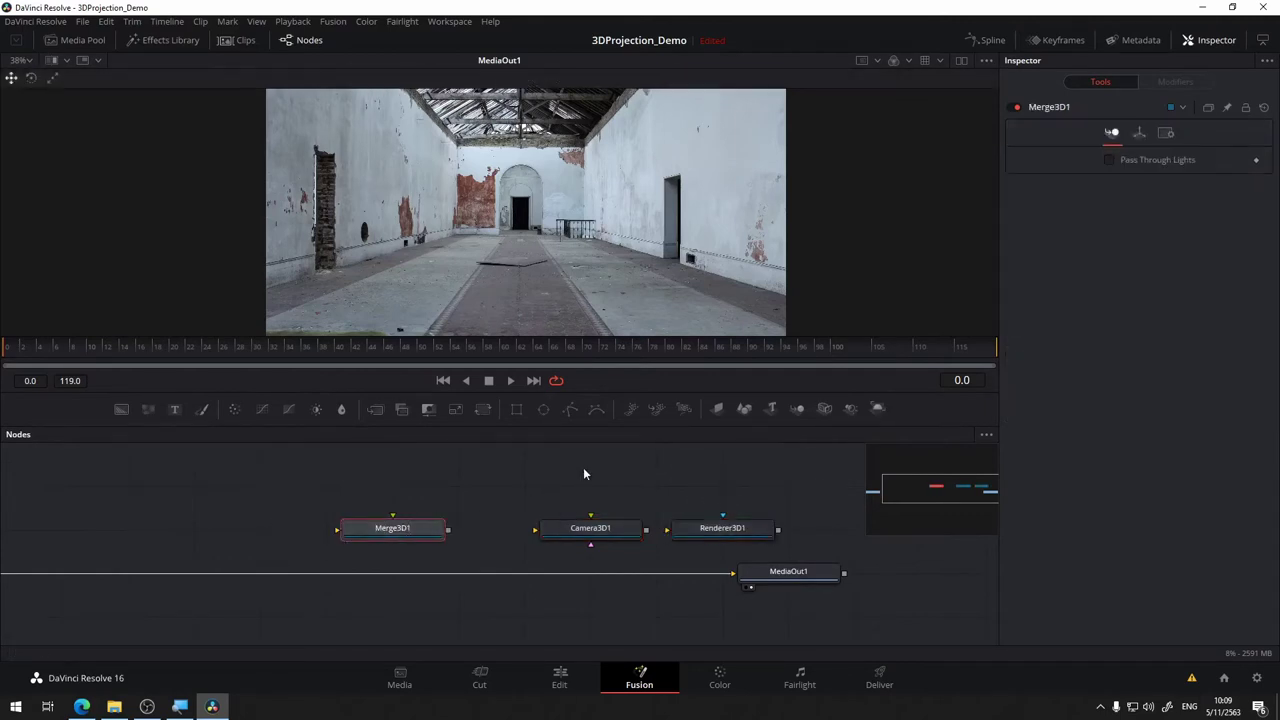
pyautogui.moveTo(811, 563); pyautogui.dragTo(945, 565)
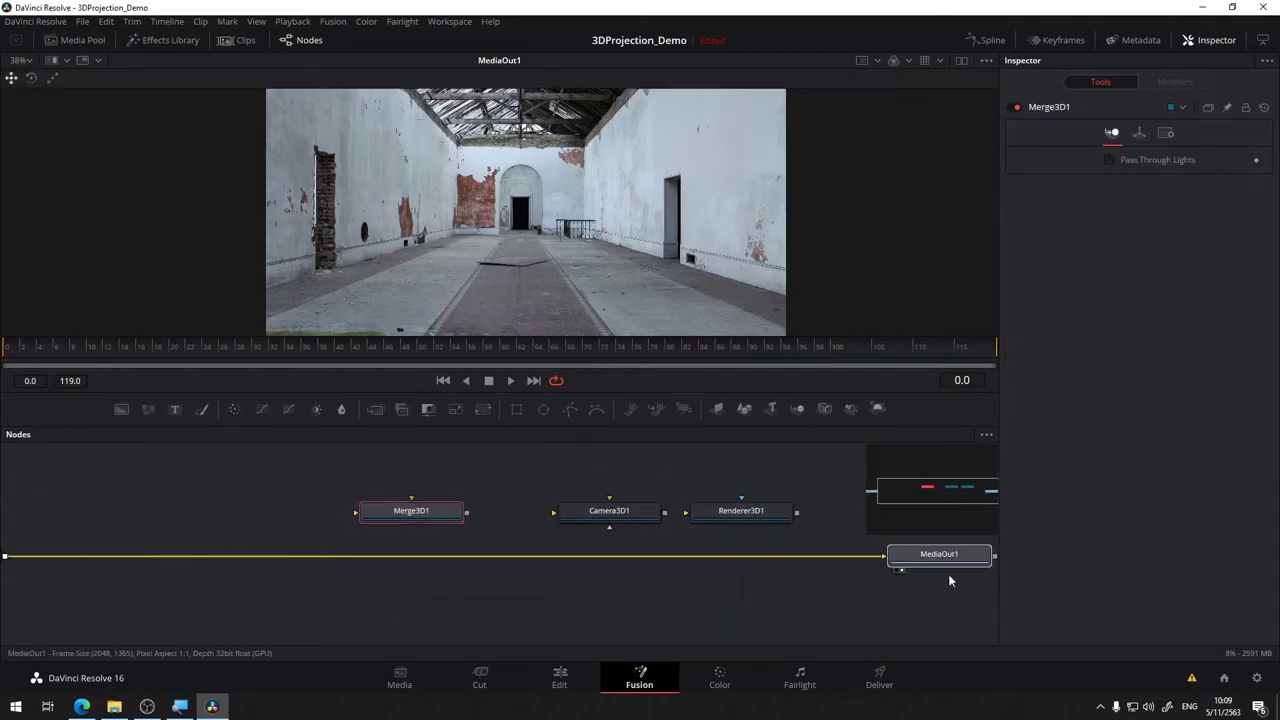
# Disconnect MediaIn1 and chain Camera3D1 into Merge3D1, then Renderer3D1, into MediaOut1.
pyautogui.moveTo(838, 583); pyautogui.dragTo(500, 600)
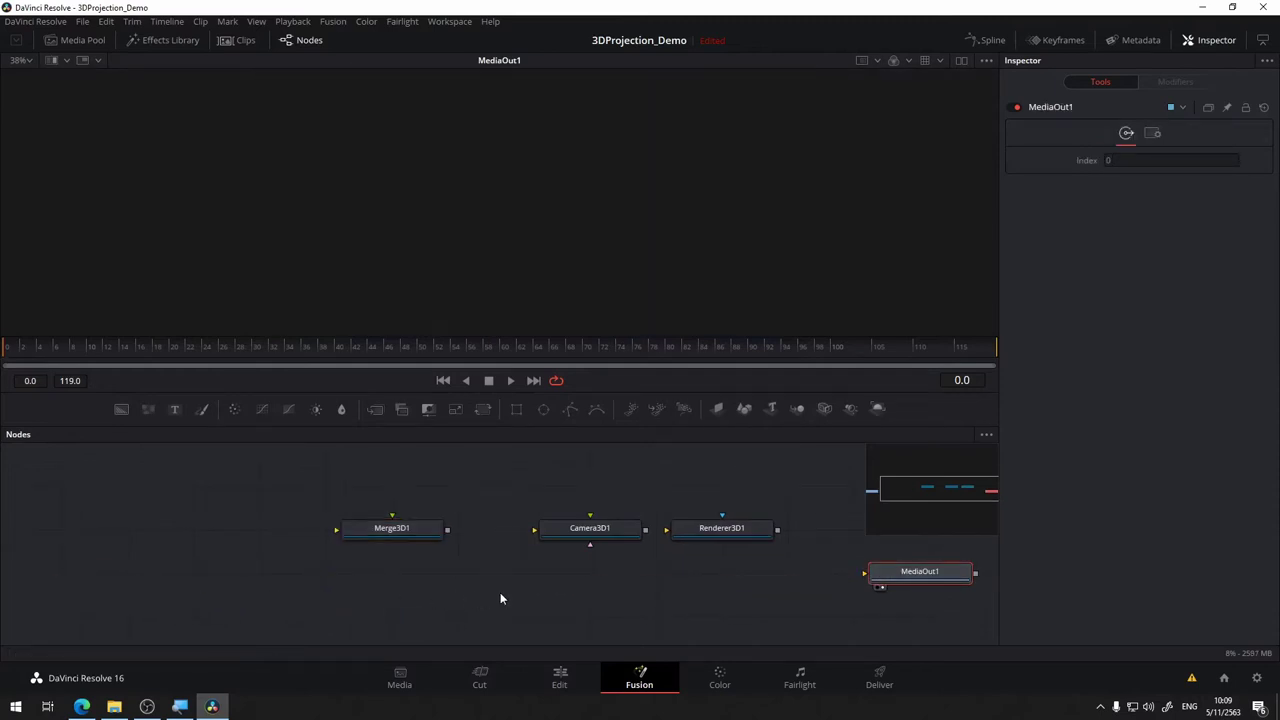
pyautogui.moveTo(458, 530)
pyautogui.mouseDown()
pyautogui.moveTo(630, 606)
pyautogui.moveTo(696, 606)
pyautogui.mouseUp()
pyautogui.moveTo(649, 522)
pyautogui.mouseDown()
pyautogui.moveTo(540, 478)
pyautogui.moveTo(632, 580)
pyautogui.mouseUp()
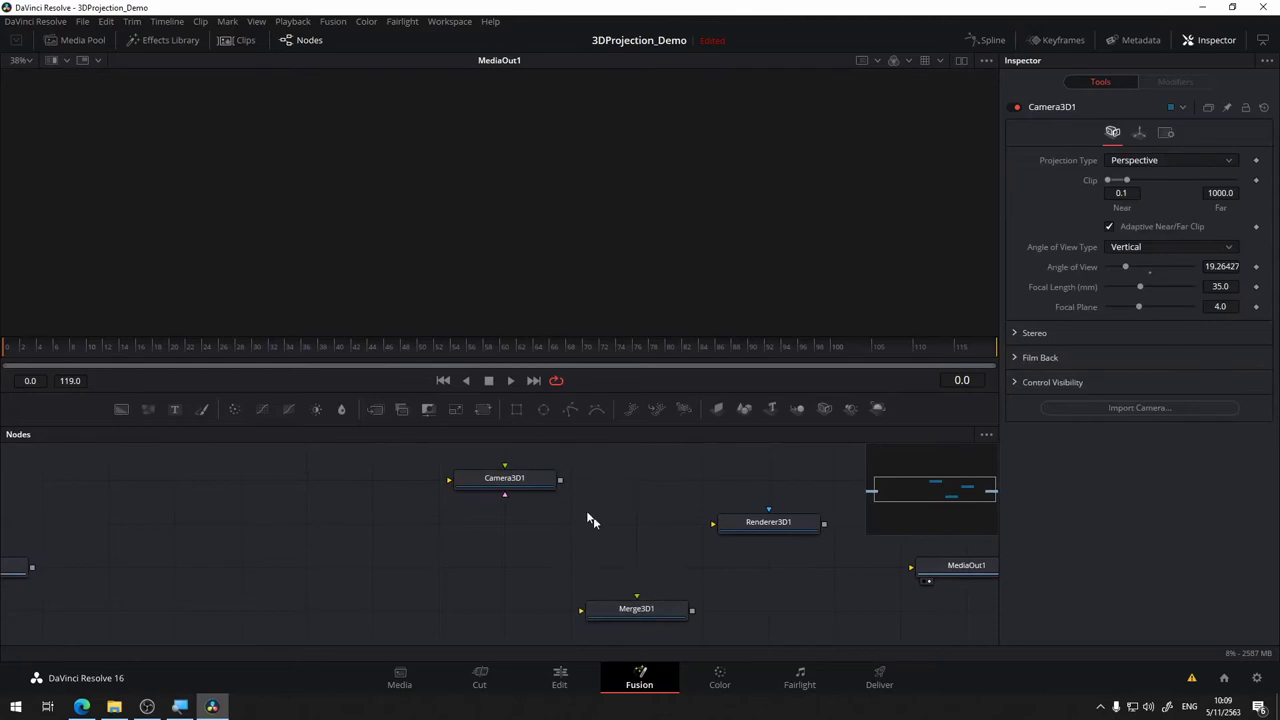
pyautogui.moveTo(505, 494); pyautogui.dragTo(581, 610)
pyautogui.moveTo(788, 525); pyautogui.dragTo(788, 568)
pyautogui.moveTo(640, 609)
pyautogui.mouseDown()
pyautogui.moveTo(574, 566)
pyautogui.moveTo(745, 567)
pyautogui.mouseUp()
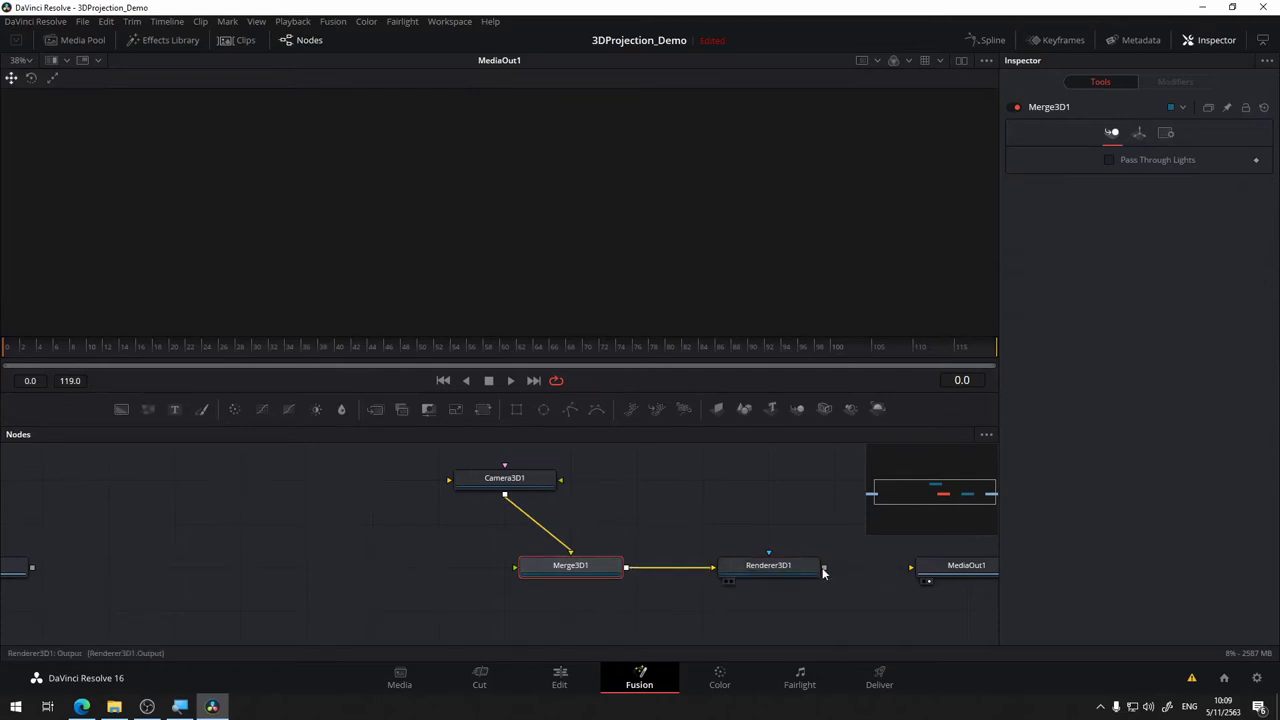
pyautogui.moveTo(824, 567)
pyautogui.mouseDown()
pyautogui.moveTo(962, 570)
pyautogui.moveTo(944, 572)
pyautogui.mouseUp()
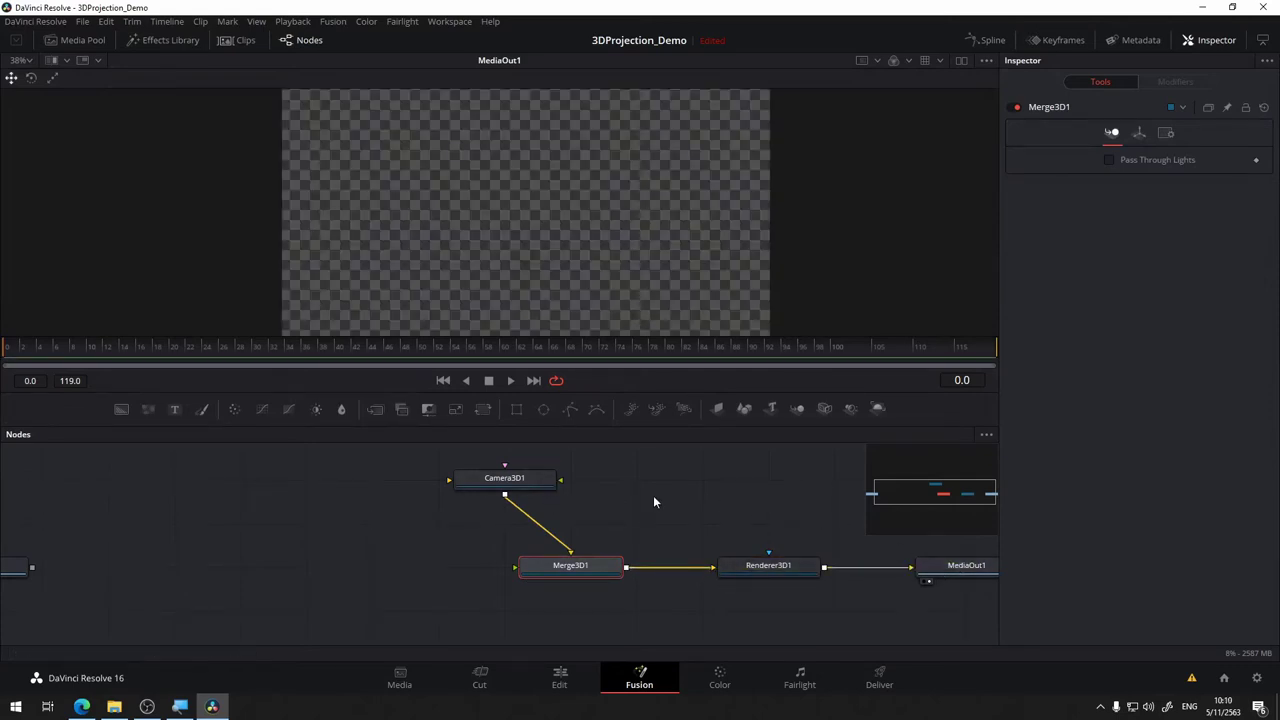
pyautogui.moveTo(654, 502); pyautogui.dragTo(762, 498)
pyautogui.moveTo(229, 562); pyautogui.dragTo(378, 531)
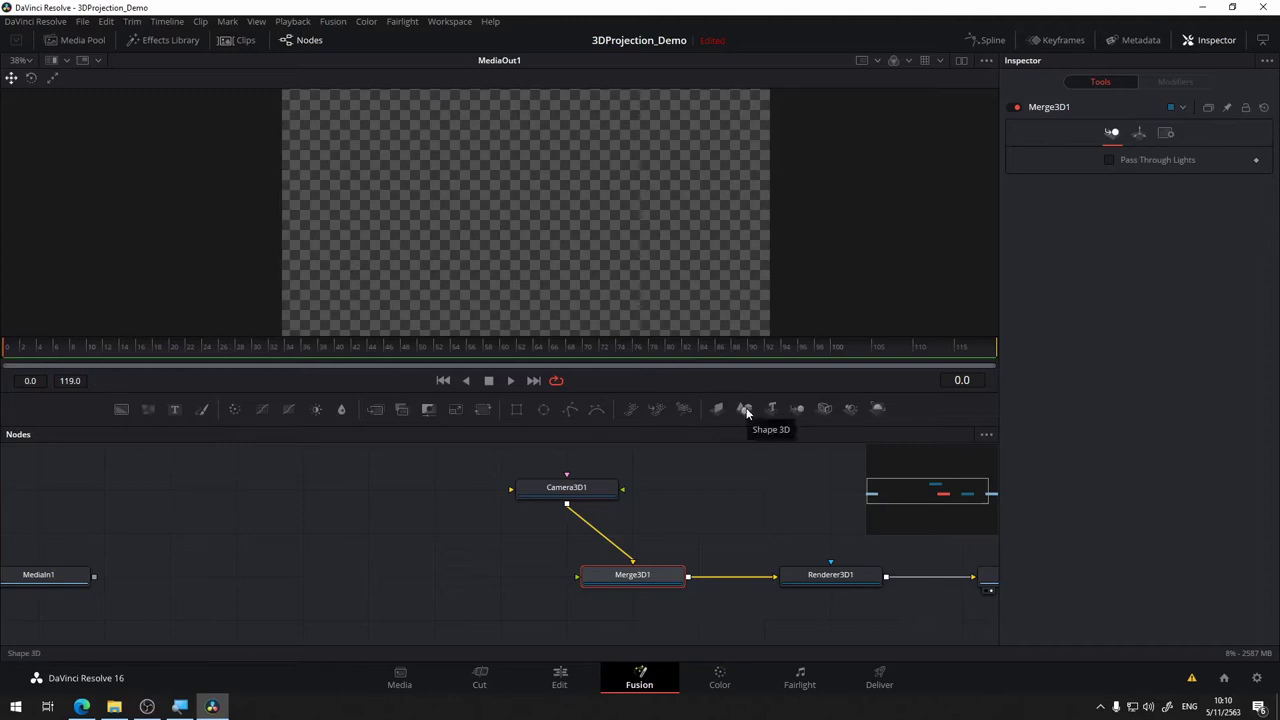
# Add a Shape3D1 plane node (size 1.0, 10 subdivisions) at the lower left of the graph.
pyautogui.moveTo(745, 411); pyautogui.dragTo(293, 532)
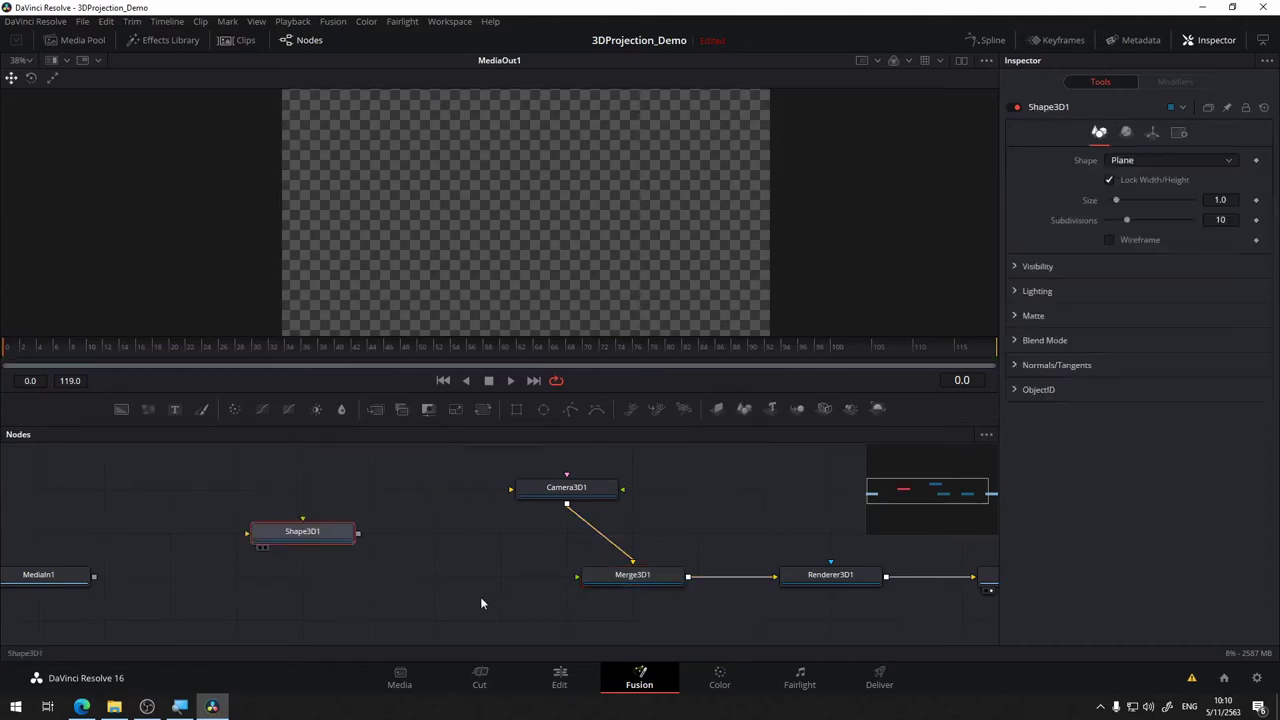
pyautogui.moveTo(351, 588)
pyautogui.mouseDown()
pyautogui.moveTo(396, 551)
pyautogui.moveTo(200, 560)
pyautogui.mouseUp()
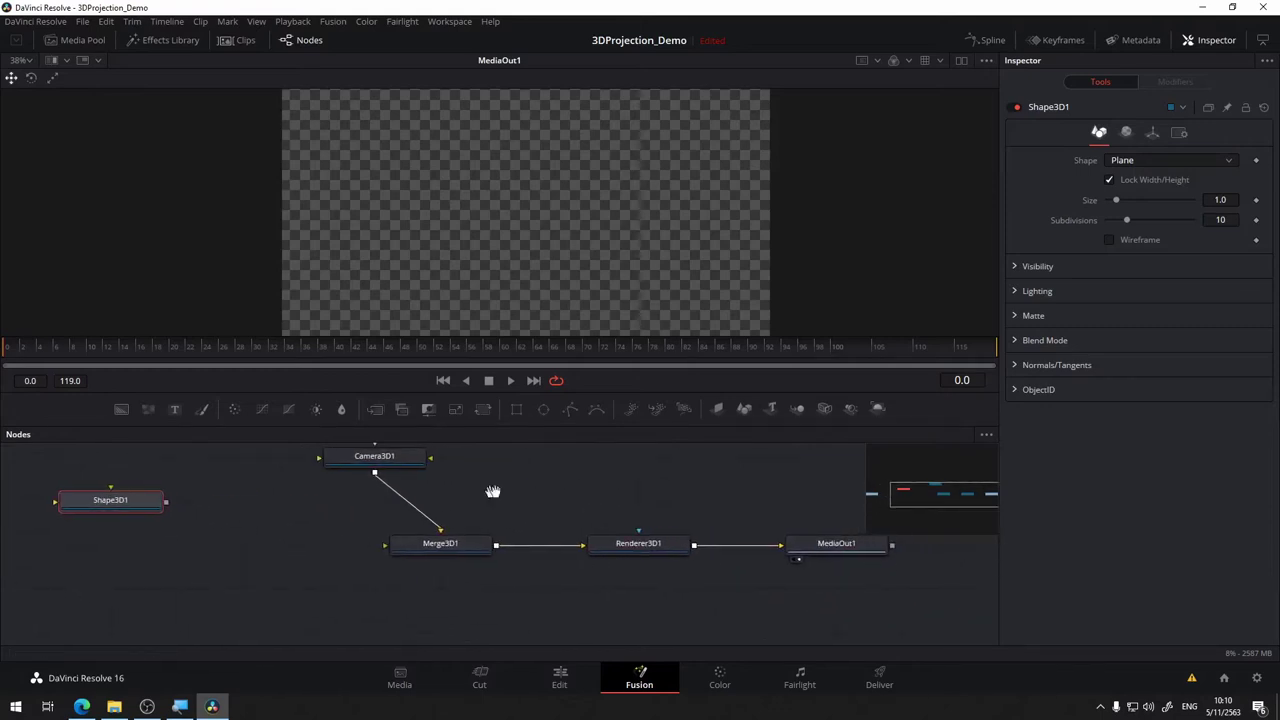
pyautogui.moveTo(48, 528); pyautogui.dragTo(228, 556)
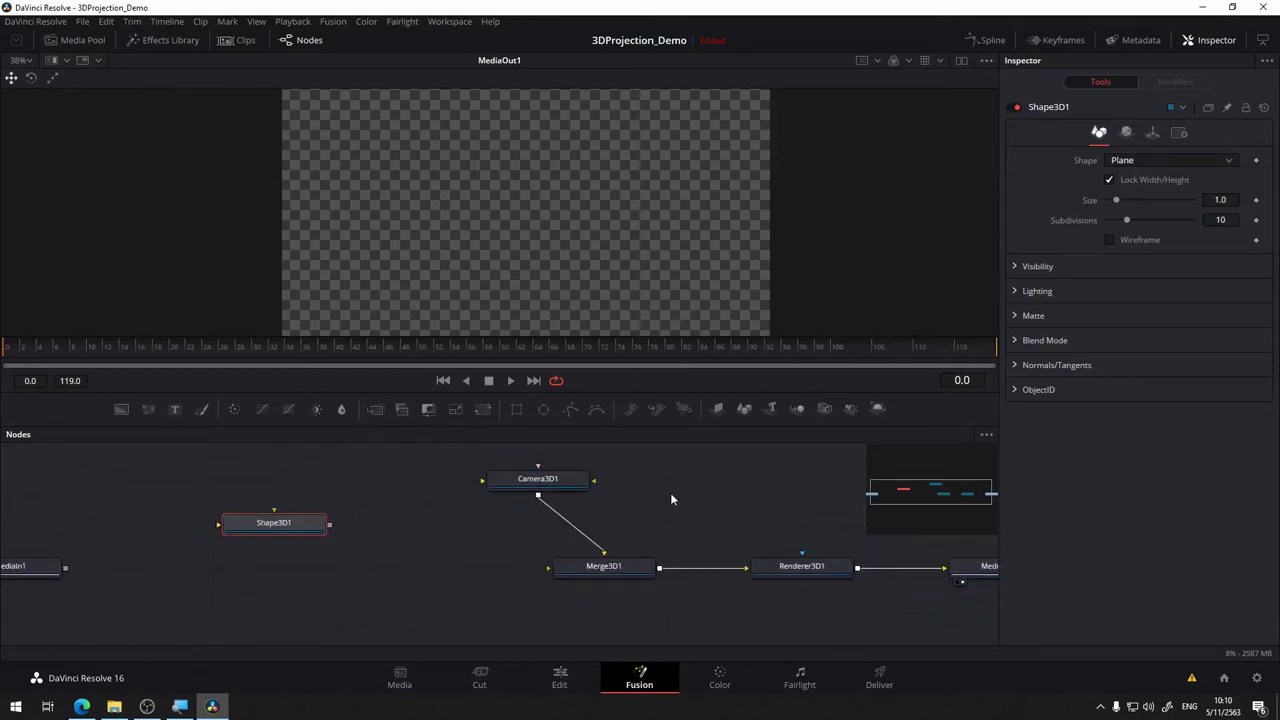
pyautogui.moveTo(730, 503); pyautogui.dragTo(509, 482)
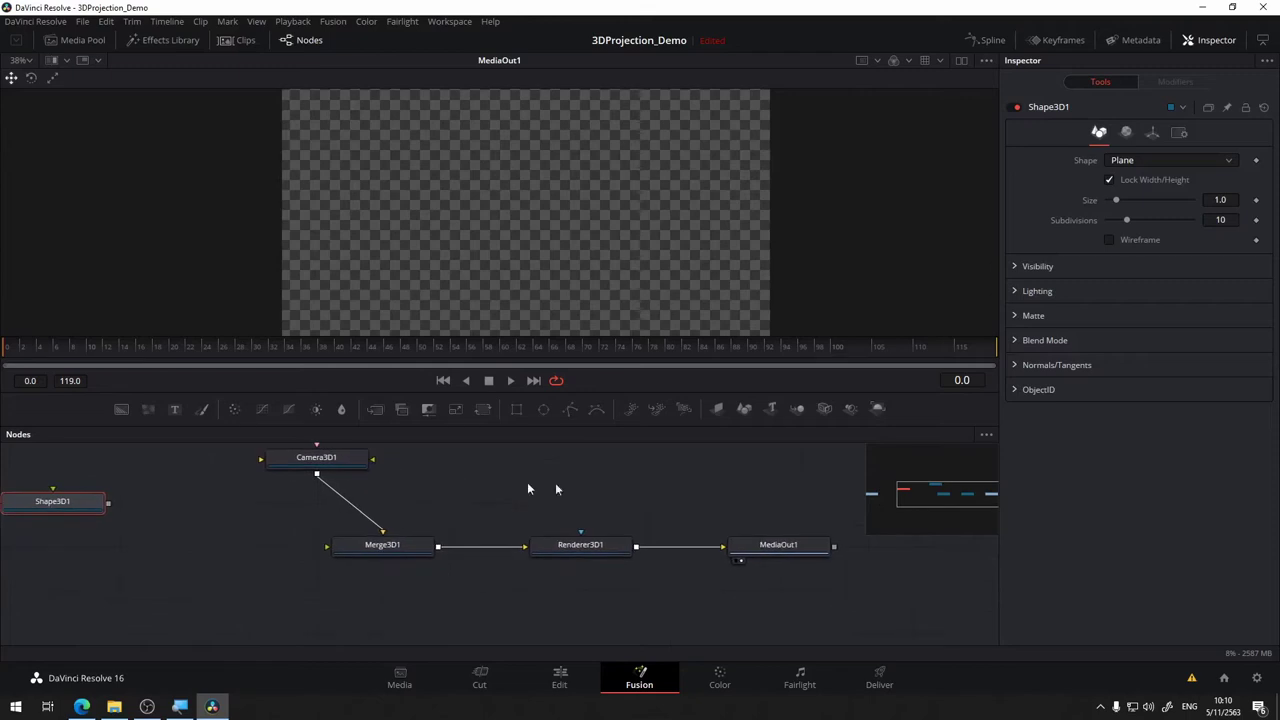
pyautogui.click(918, 552)
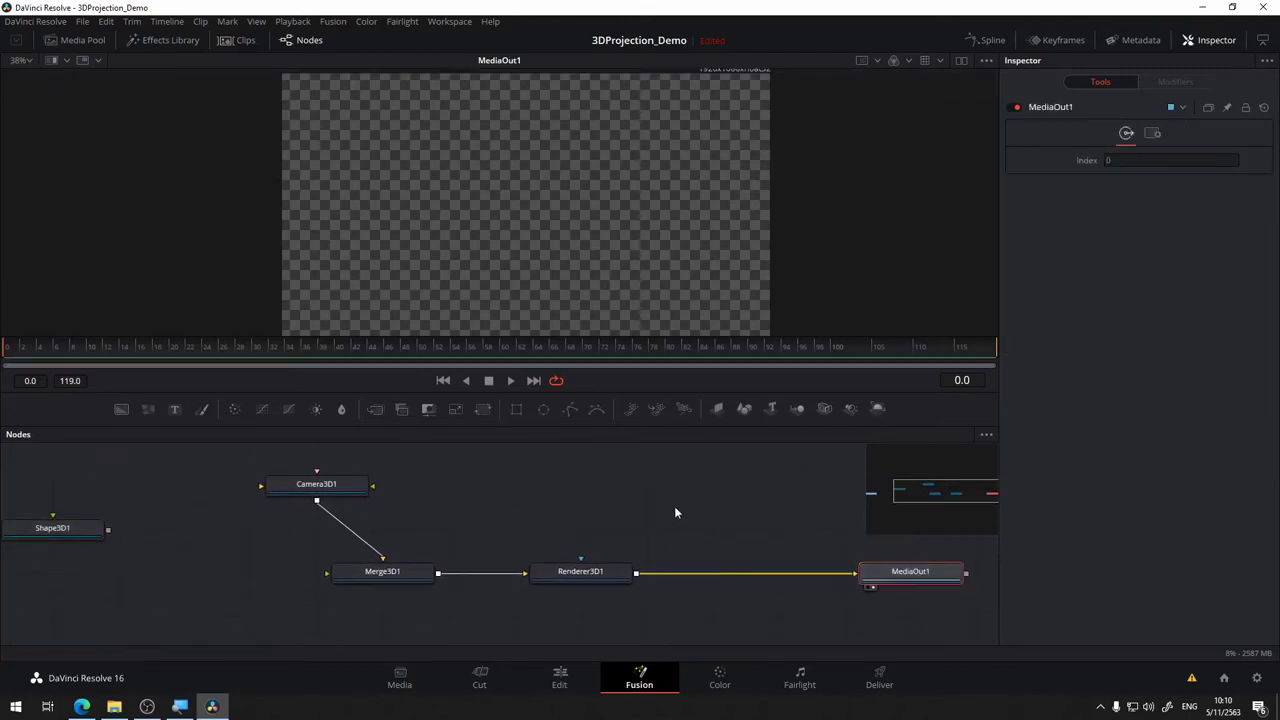
pyautogui.moveTo(674, 506); pyautogui.dragTo(786, 476)
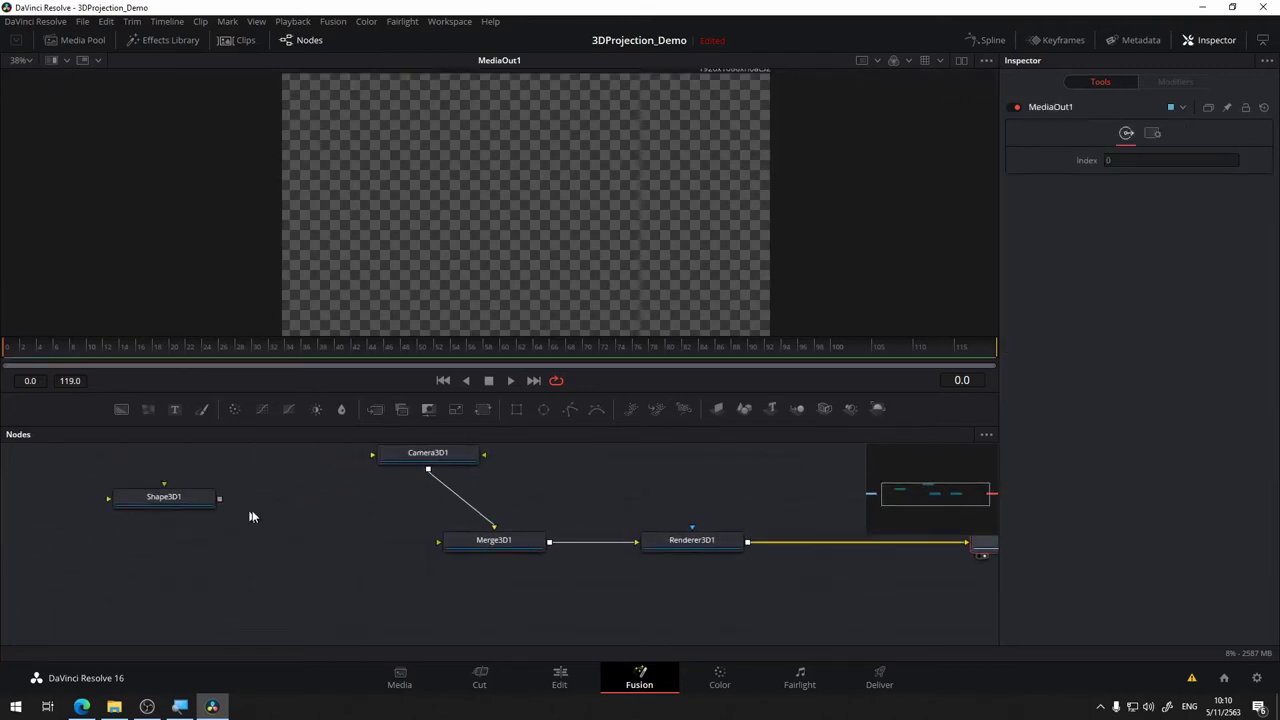
pyautogui.moveTo(166, 491); pyautogui.dragTo(100, 577)
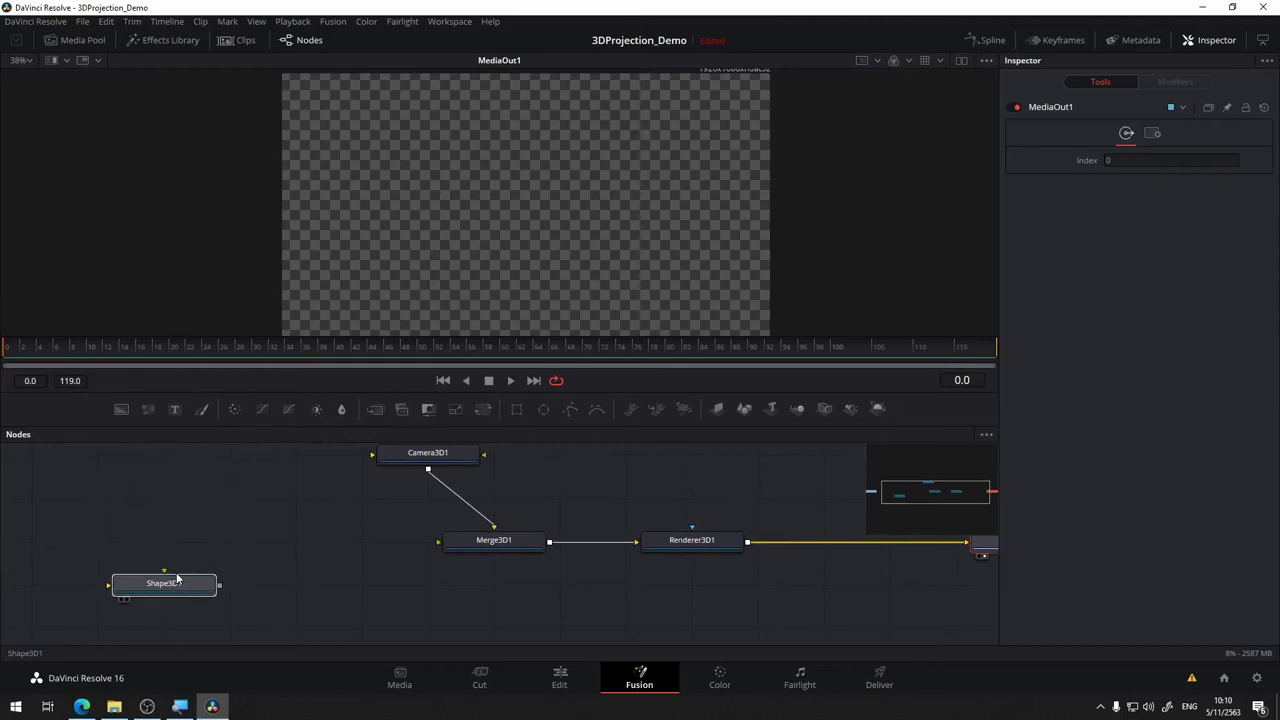
pyautogui.click(118, 580)
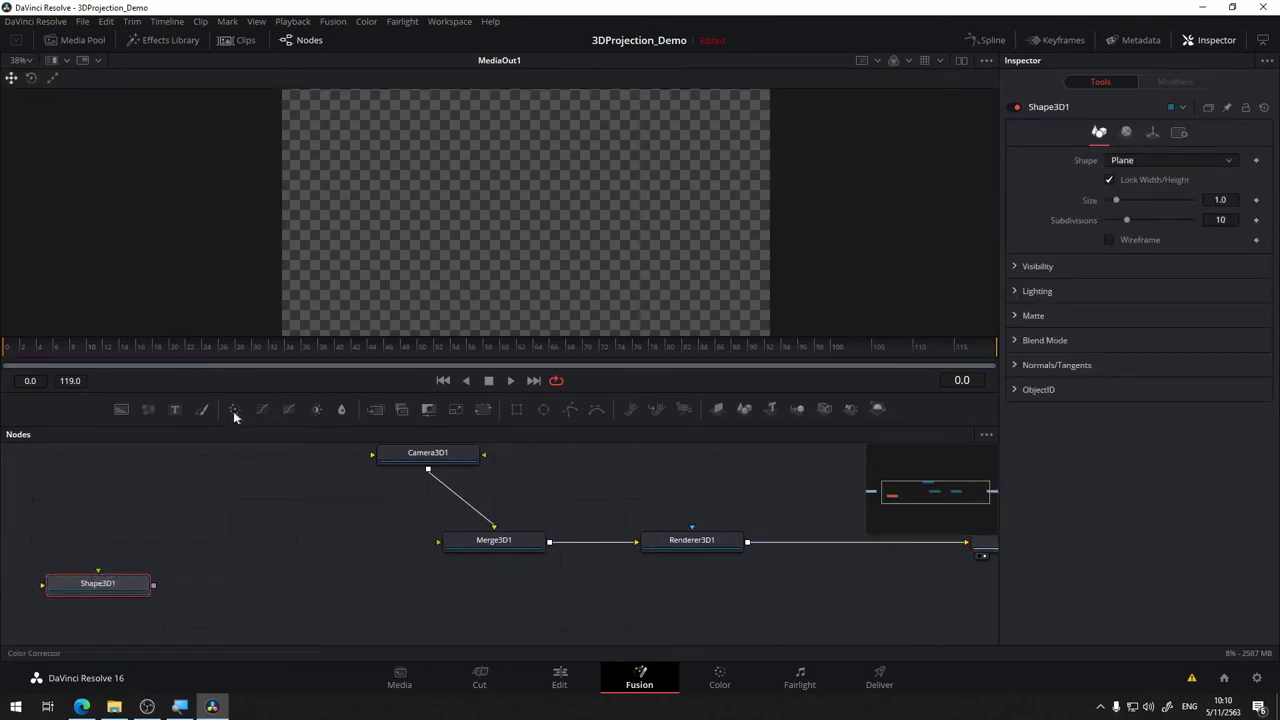
pyautogui.click(726, 546)
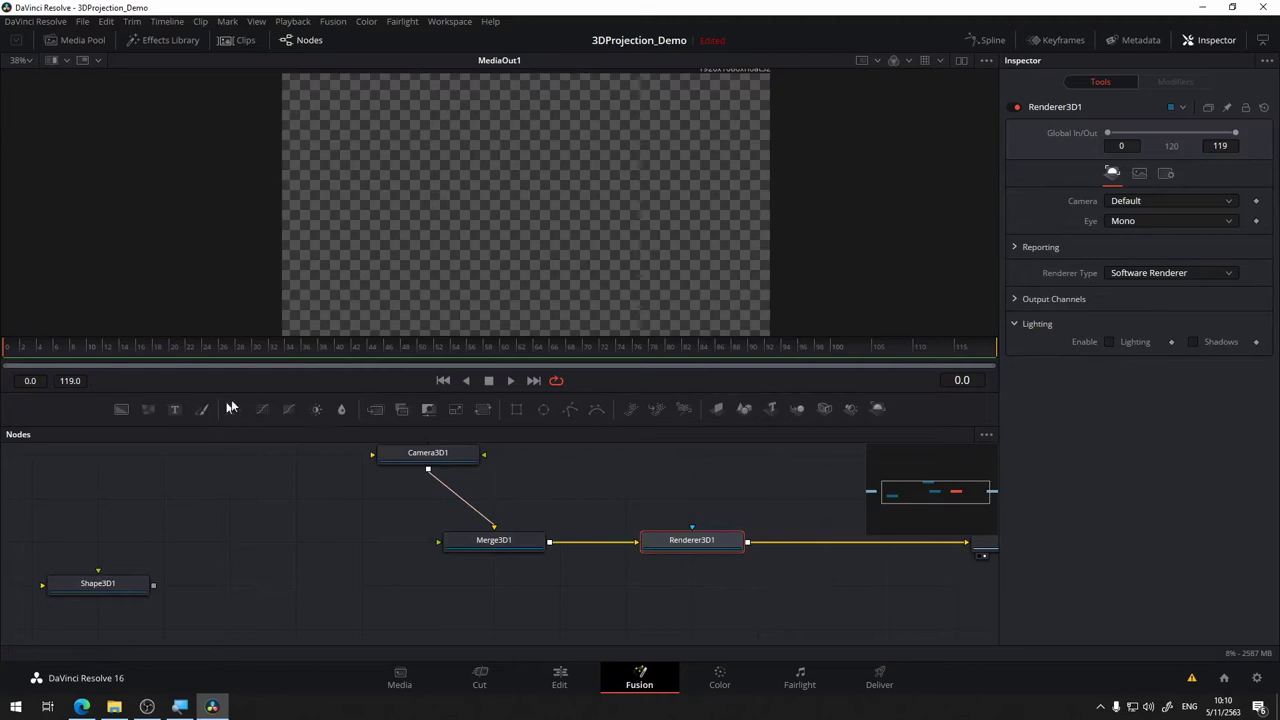
# Add a 2D Merge1 node and rearrange Shape3D1 and MediaIn1 in the graph.
pyautogui.moveTo(380, 408)
pyautogui.mouseDown()
pyautogui.moveTo(824, 595)
pyautogui.moveTo(849, 589)
pyautogui.mouseUp()
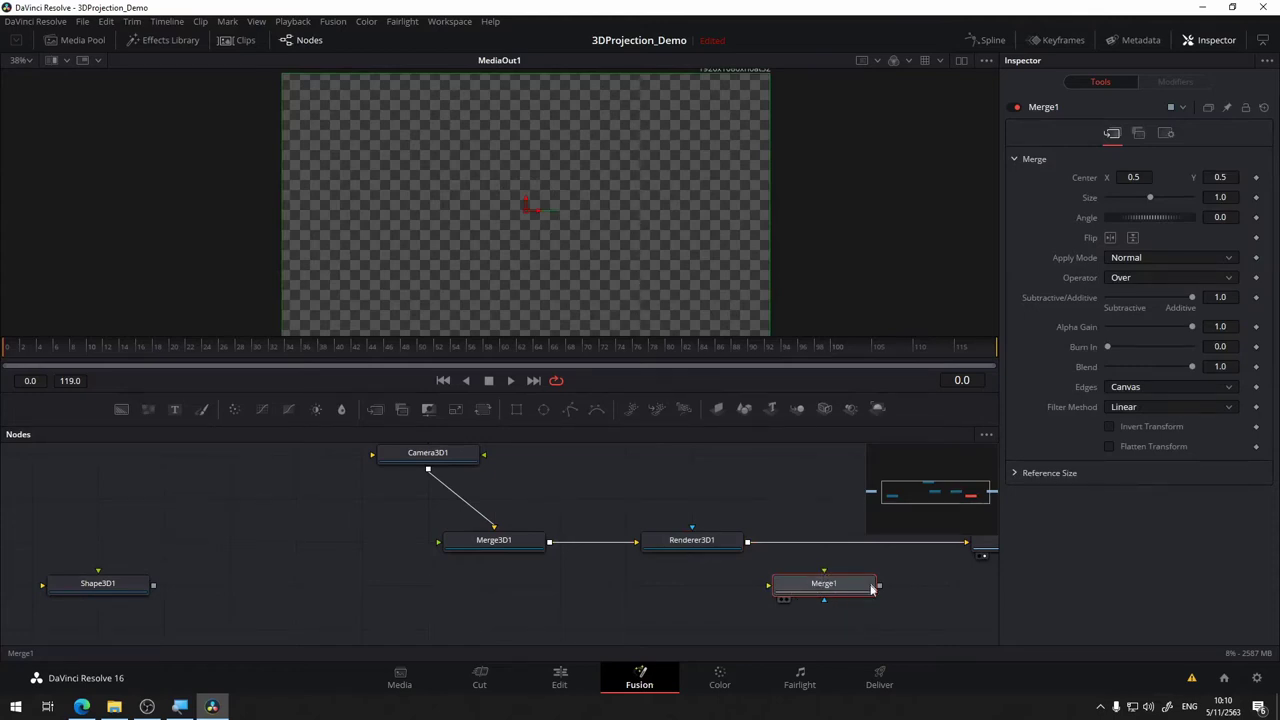
pyautogui.moveTo(872, 590)
pyautogui.mouseDown()
pyautogui.moveTo(907, 522)
pyautogui.moveTo(897, 550)
pyautogui.mouseUp()
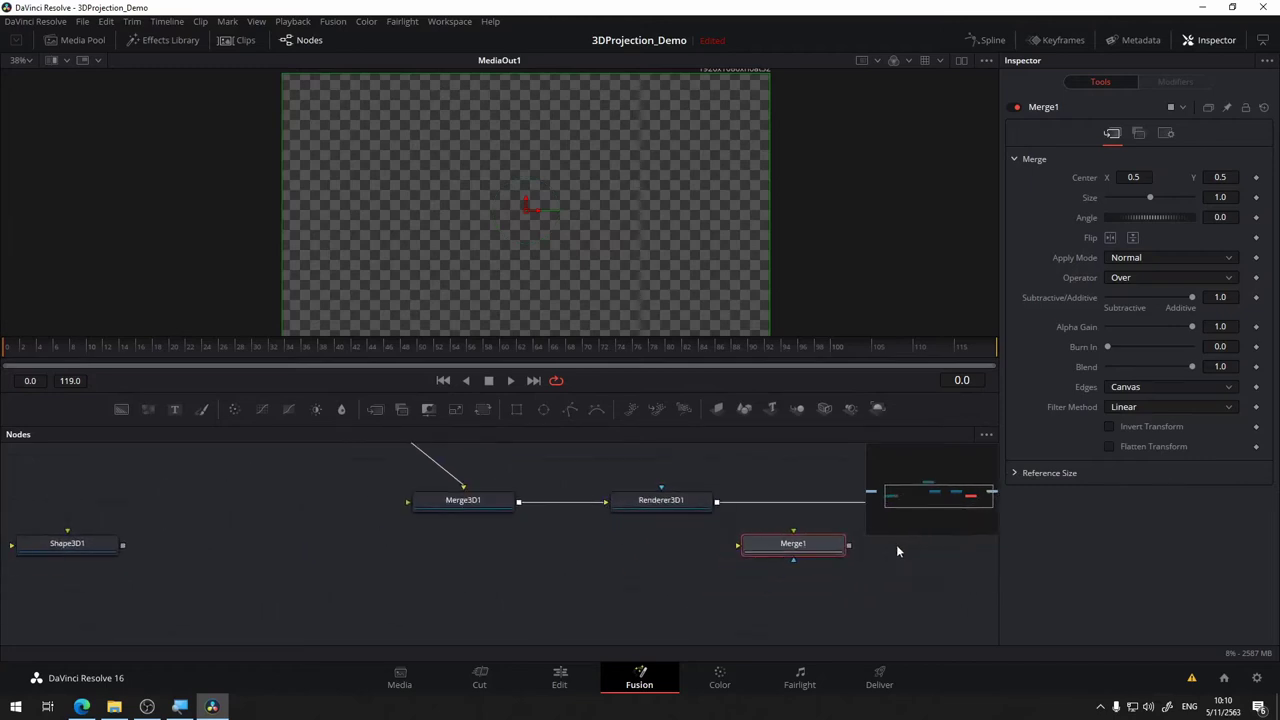
pyautogui.click(90, 552)
pyautogui.moveTo(62, 556)
pyautogui.mouseDown()
pyautogui.moveTo(287, 526)
pyautogui.moveTo(391, 488)
pyautogui.moveTo(500, 512)
pyautogui.mouseUp()
pyautogui.moveTo(187, 478); pyautogui.dragTo(189, 610)
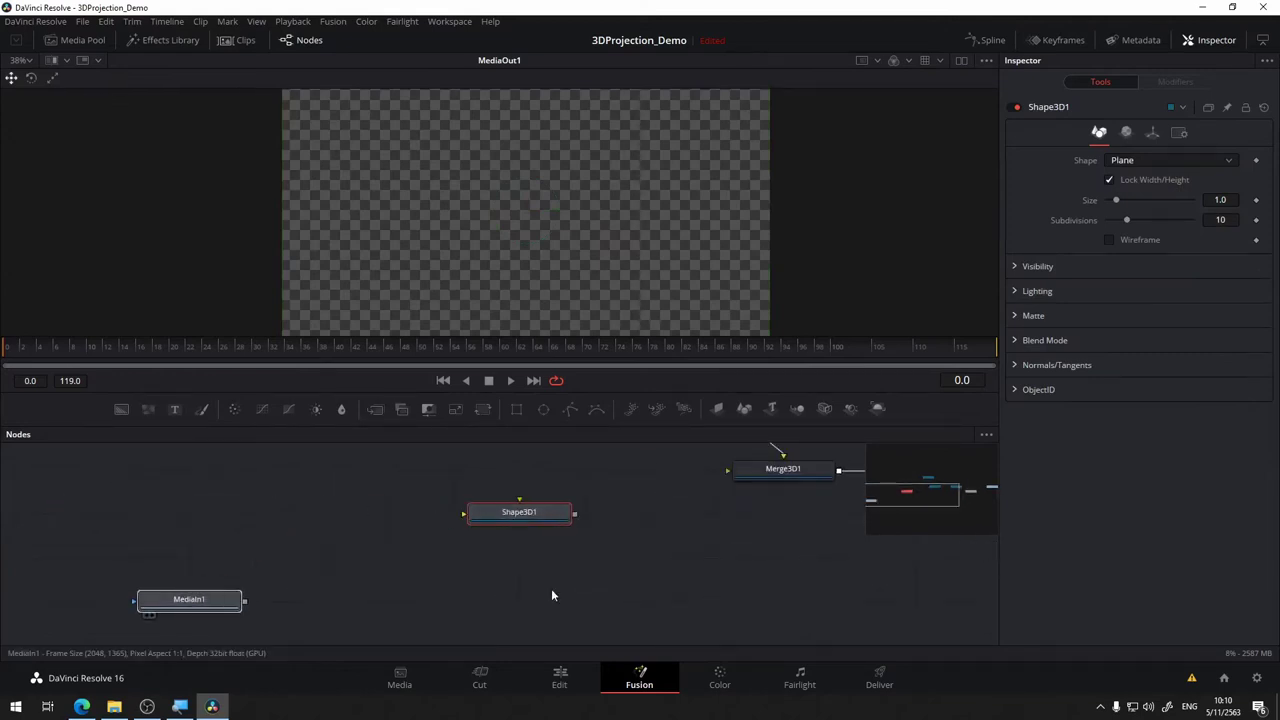
pyautogui.moveTo(529, 557)
pyautogui.mouseDown()
pyautogui.moveTo(595, 515)
pyautogui.moveTo(530, 472)
pyautogui.mouseUp()
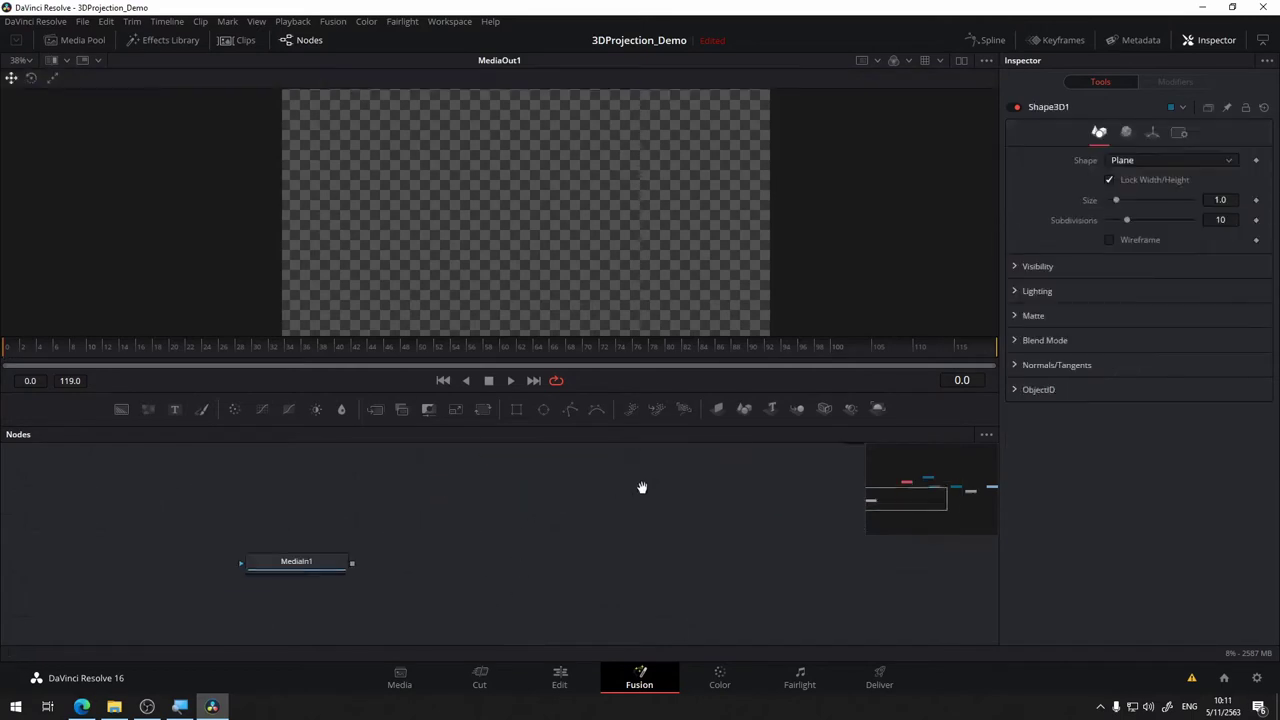
pyautogui.moveTo(286, 562); pyautogui.dragTo(363, 474)
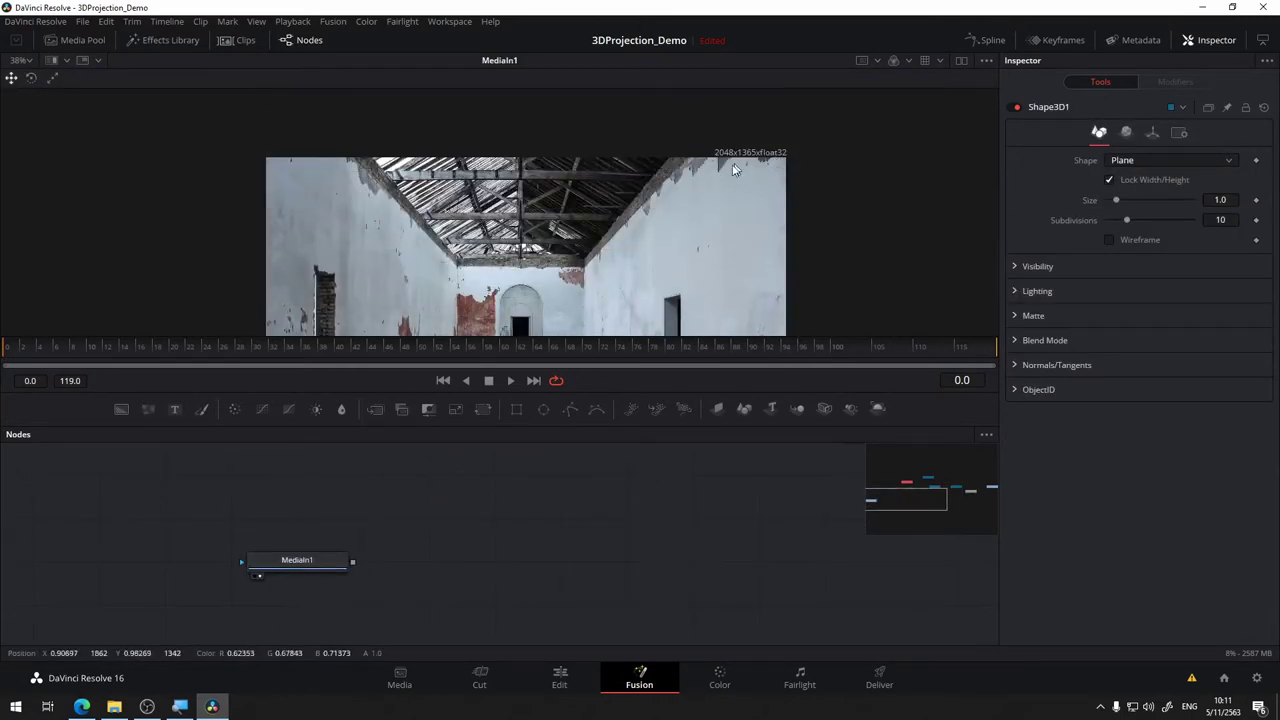
pyautogui.moveTo(614, 537)
pyautogui.mouseDown()
pyautogui.moveTo(365, 580)
pyautogui.moveTo(457, 549)
pyautogui.mouseUp()
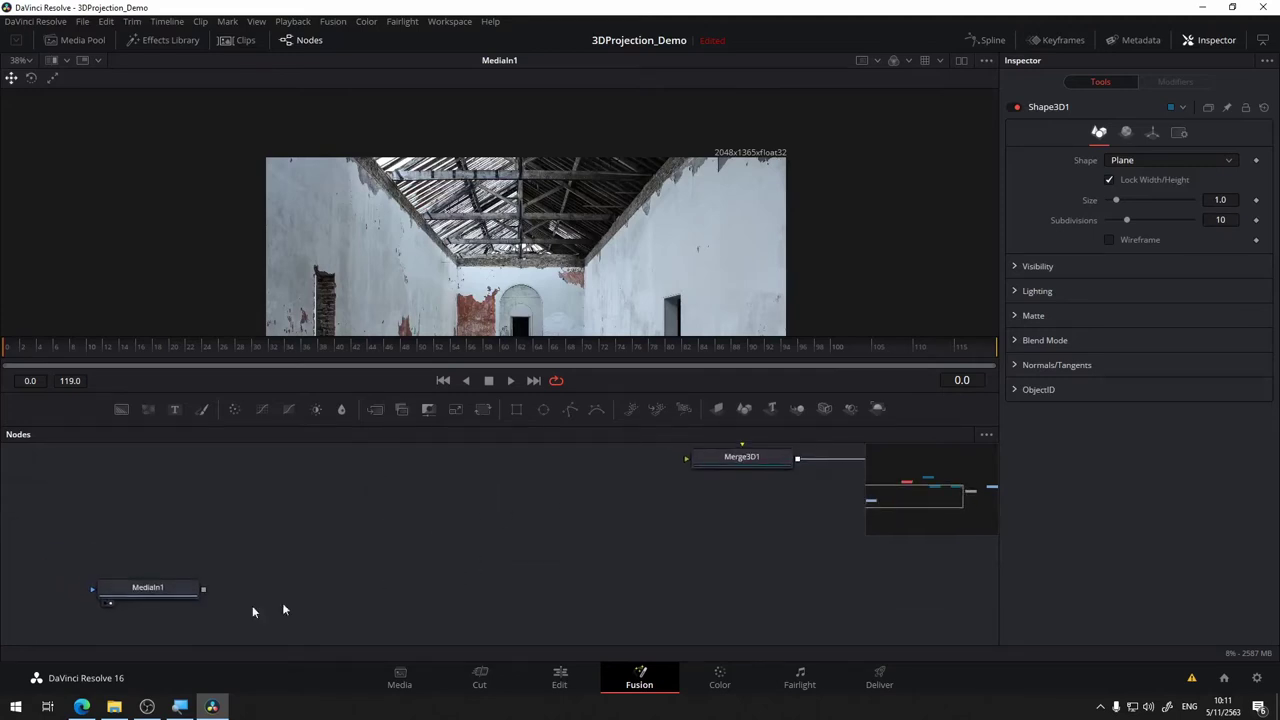
pyautogui.moveTo(155, 572)
pyautogui.mouseDown()
pyautogui.moveTo(210, 528)
pyautogui.moveTo(209, 478)
pyautogui.mouseUp()
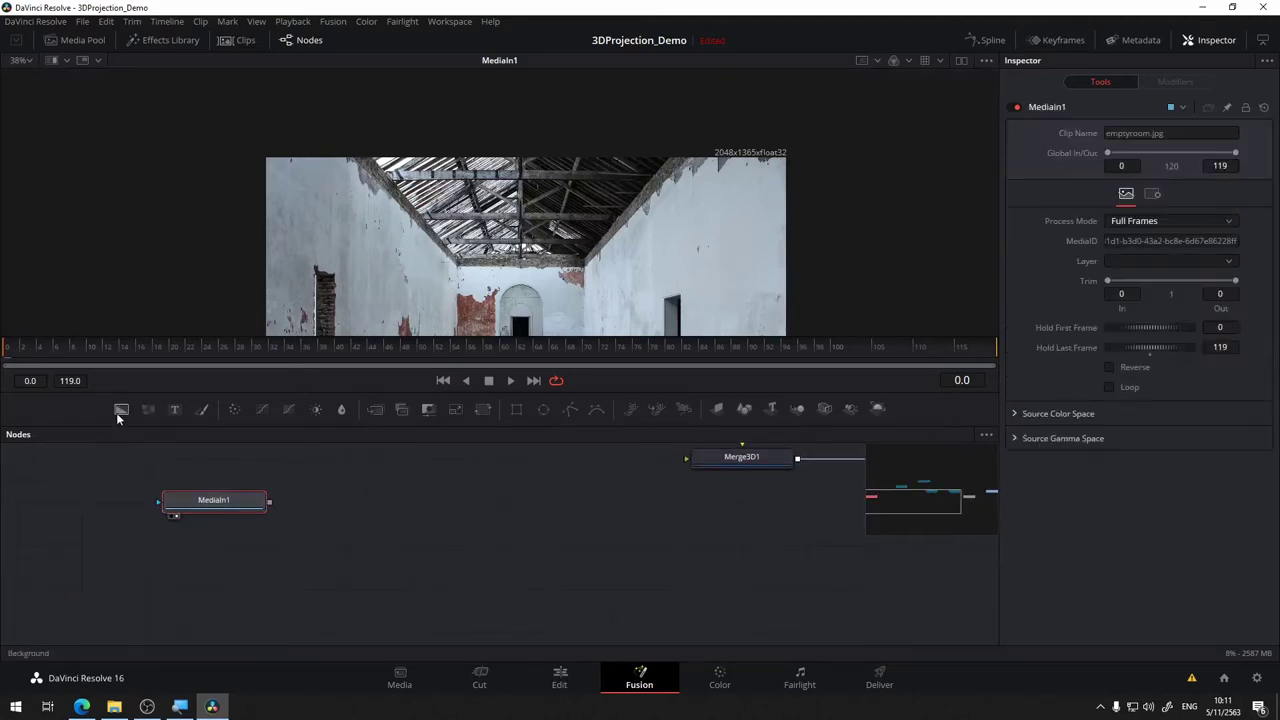
# Add a Background1 node below MediaIn1 and move Merge1 beside the input nodes.
pyautogui.moveTo(119, 408); pyautogui.dragTo(192, 605)
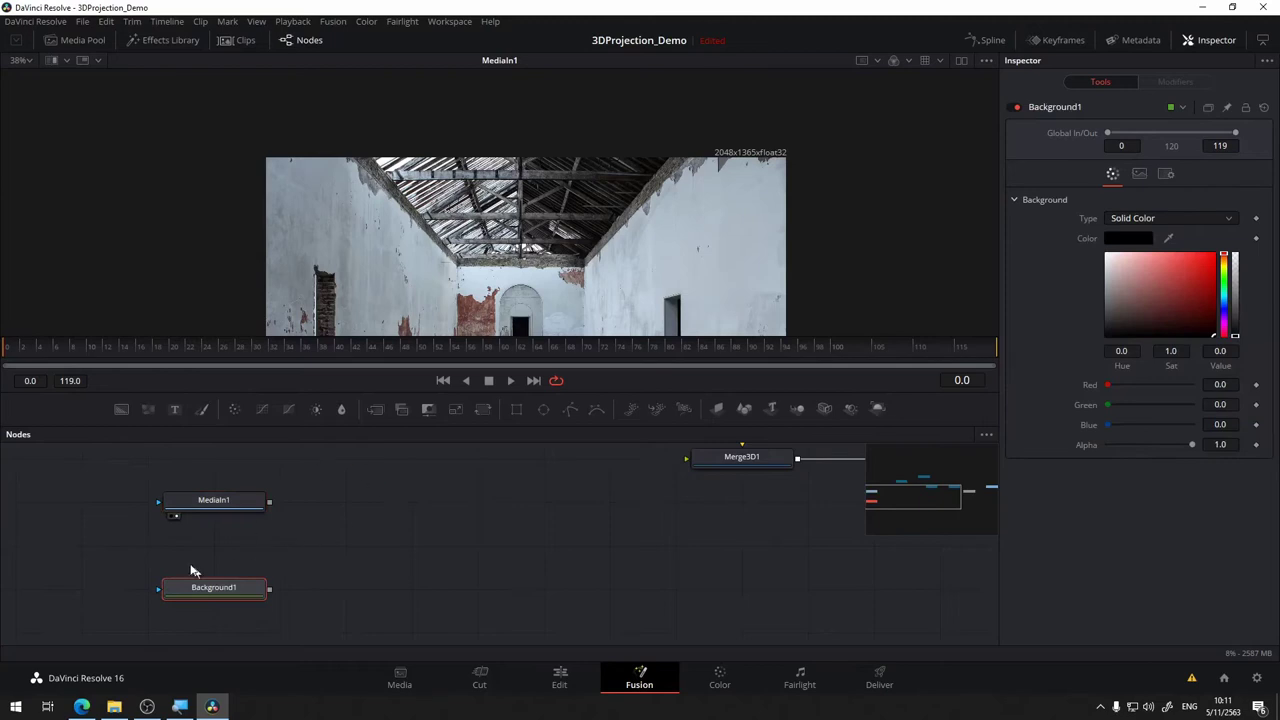
pyautogui.hscroll(5, 425, 623)
pyautogui.hscroll(-1, 300, 563)
pyautogui.hscroll(-3, 443, 560)
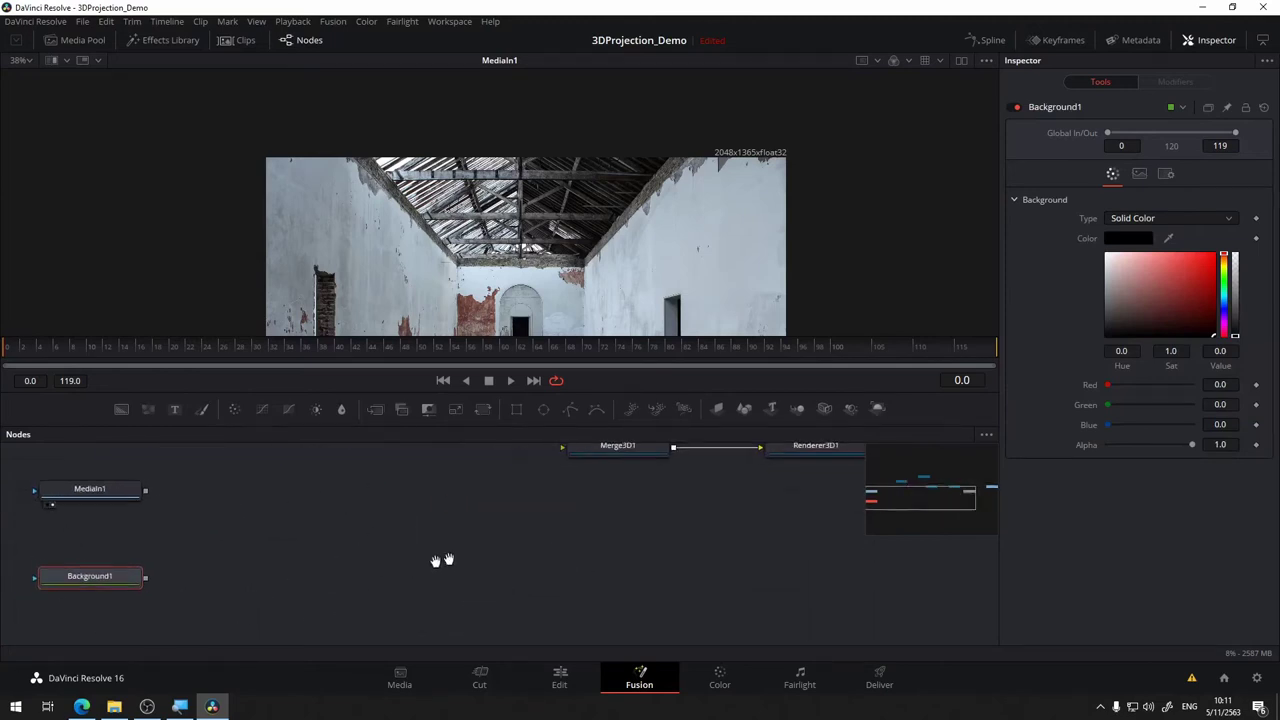
pyautogui.hscroll(2, 566, 540)
pyautogui.moveTo(708, 501); pyautogui.dragTo(130, 538)
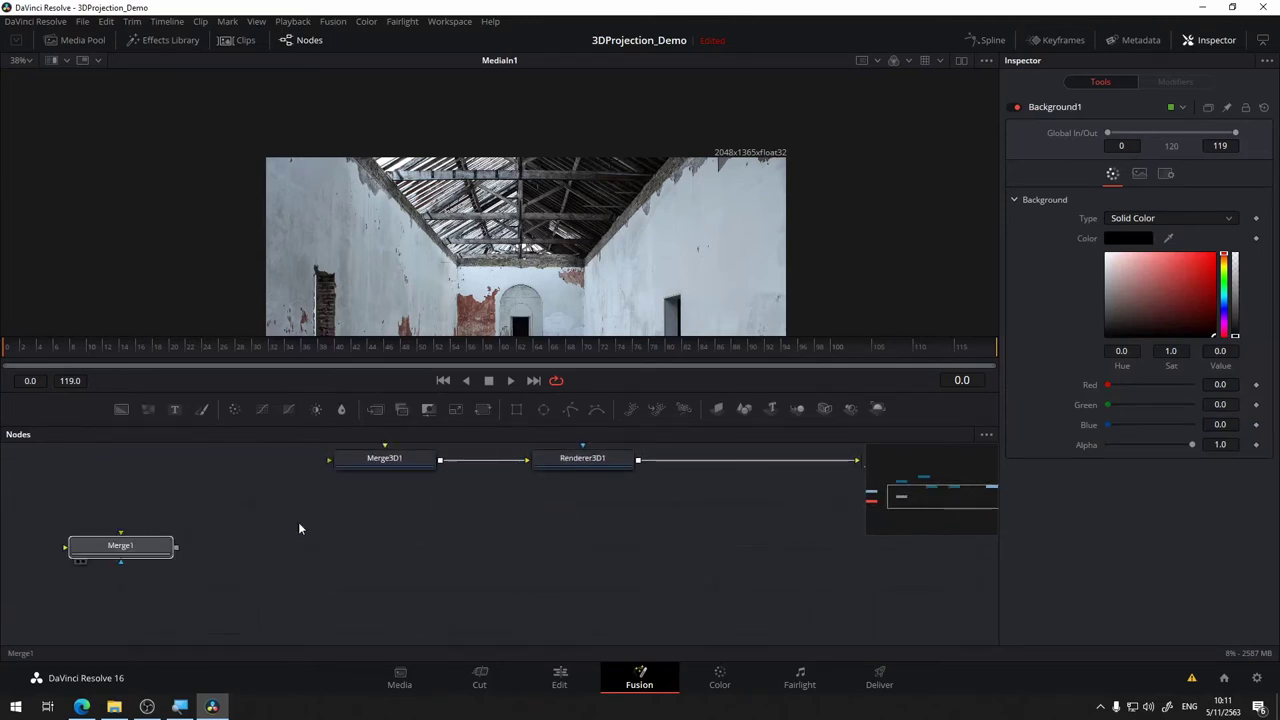
pyautogui.moveTo(298, 528); pyautogui.dragTo(660, 510)
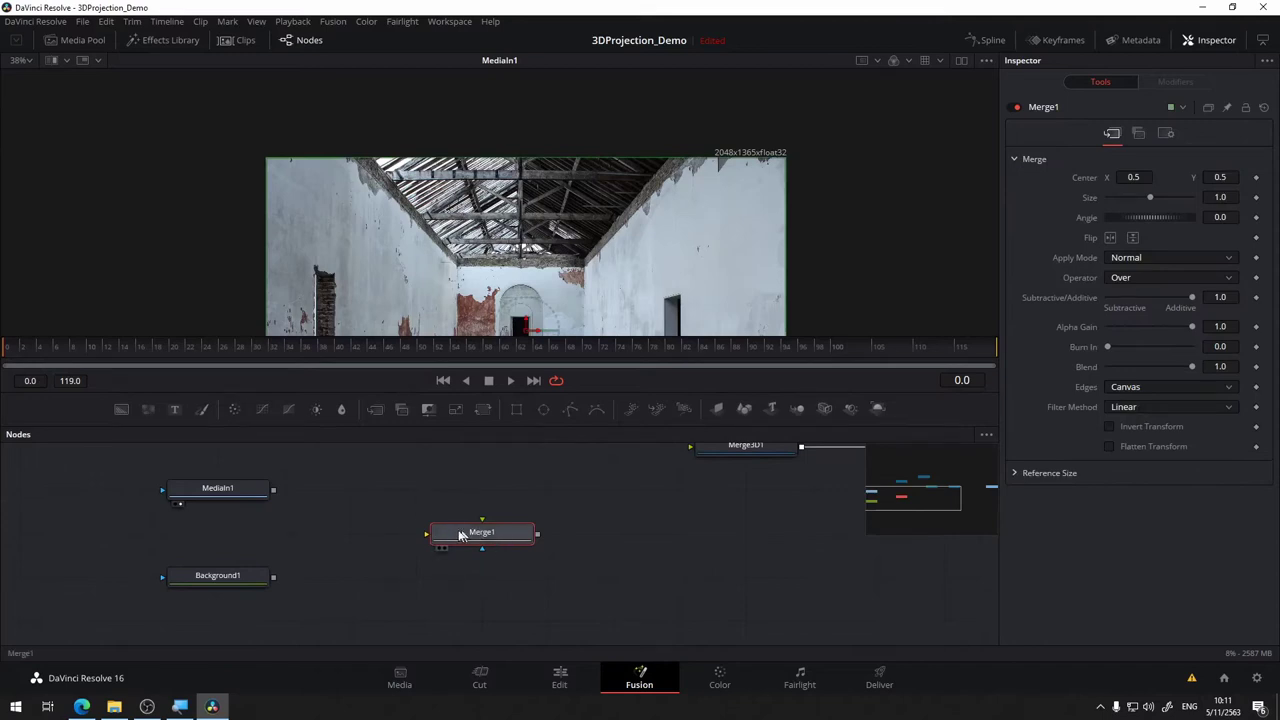
pyautogui.moveTo(460, 535); pyautogui.dragTo(393, 535)
pyautogui.moveTo(542, 477); pyautogui.dragTo(656, 435)
pyautogui.scroll(2, 448, 595)
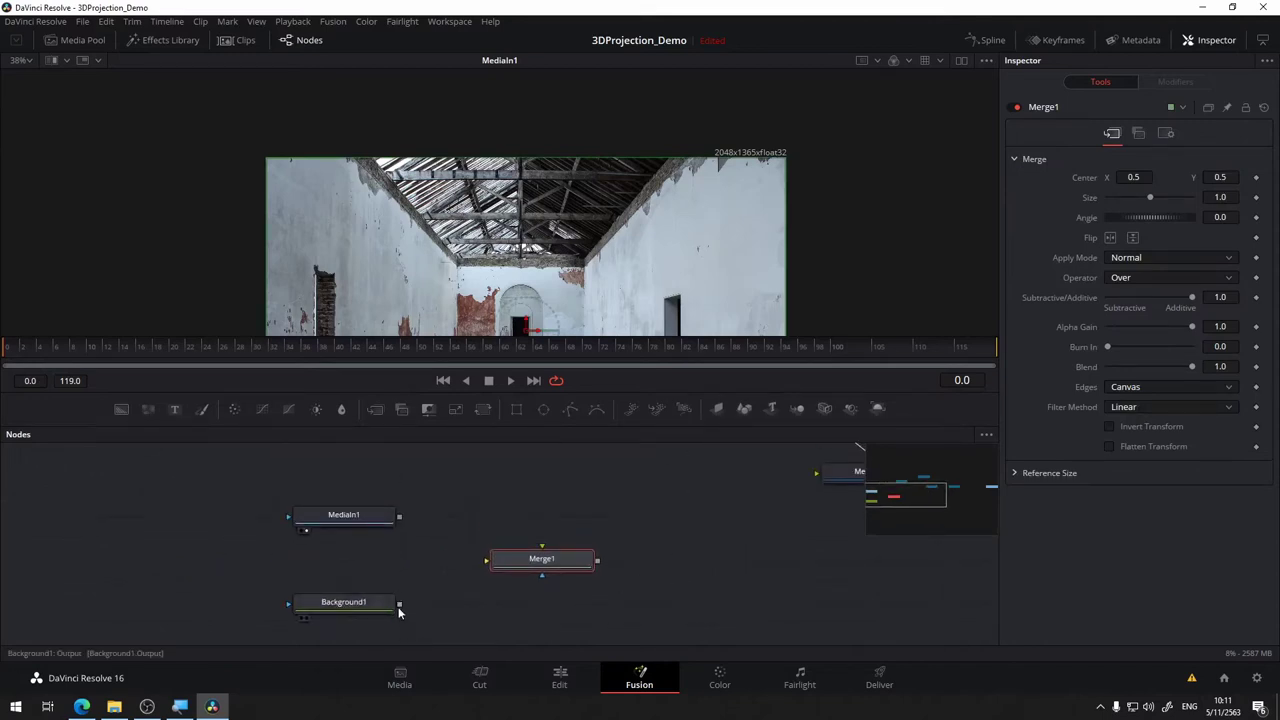
# Connect Background1 to Merge1's Background input and MediaIn1 to its Foreground input.
pyautogui.click(344, 603)
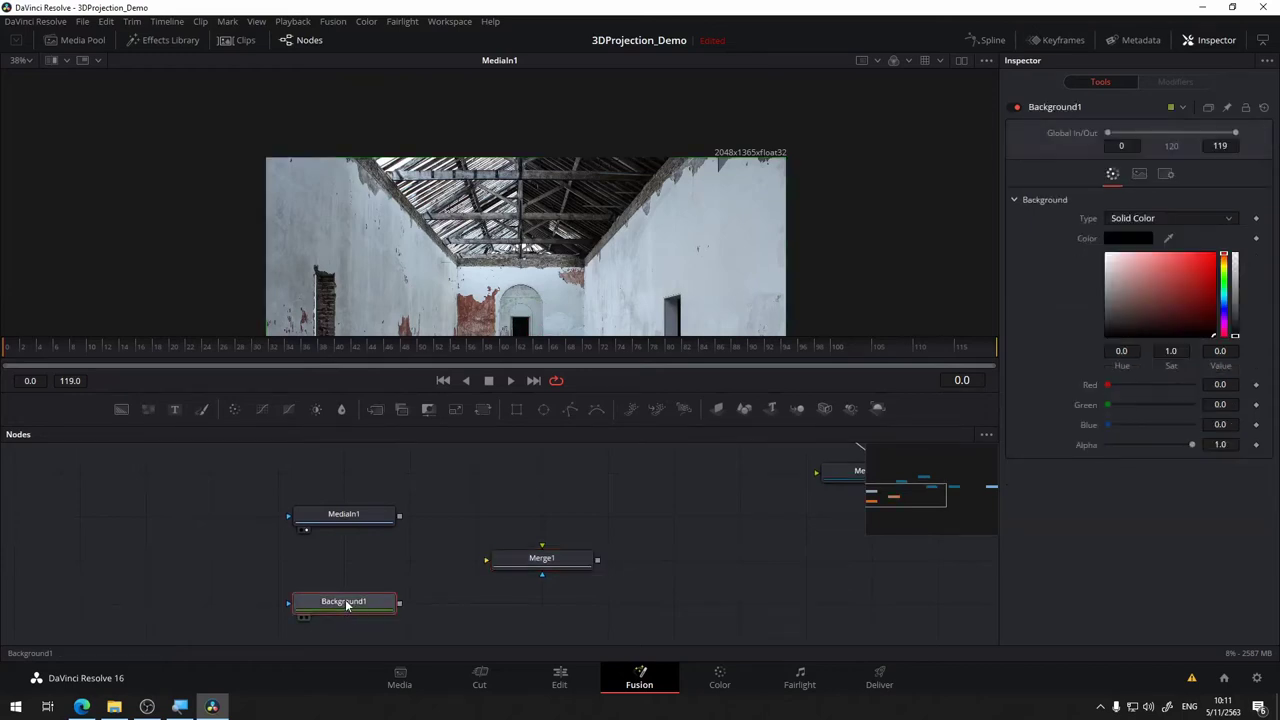
pyautogui.press('1')
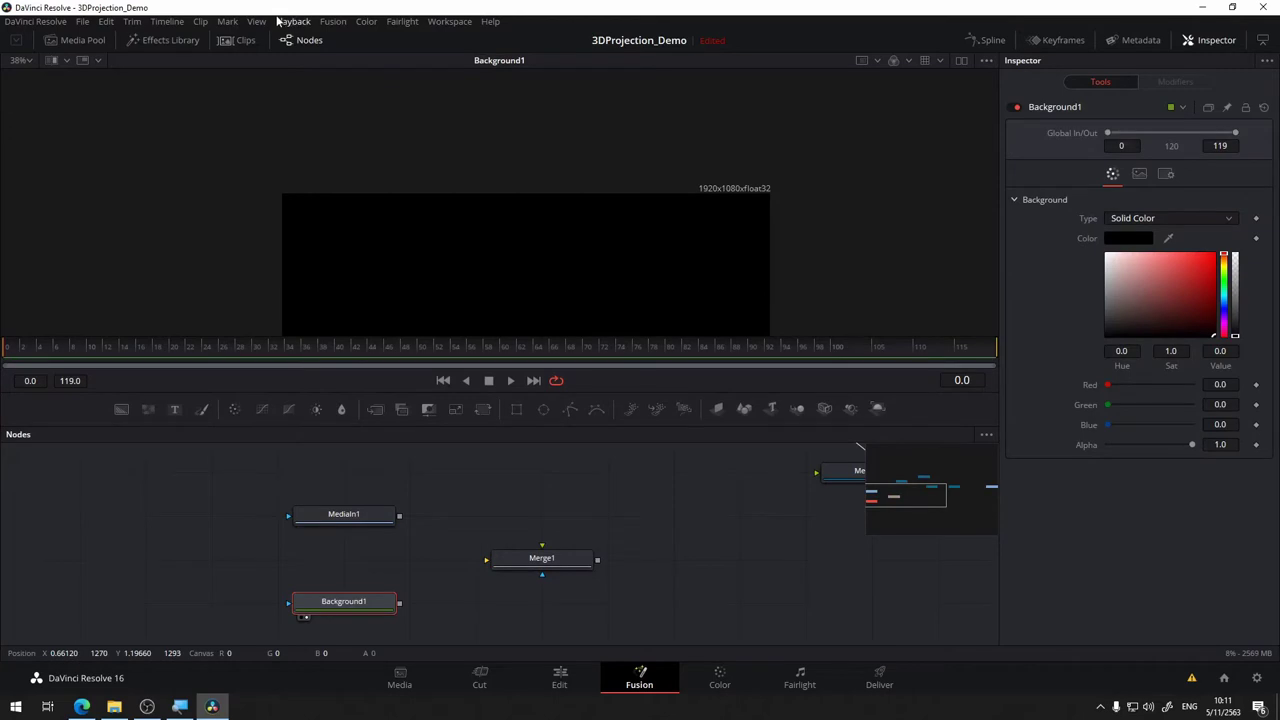
pyautogui.scroll(-1, 425, 560)
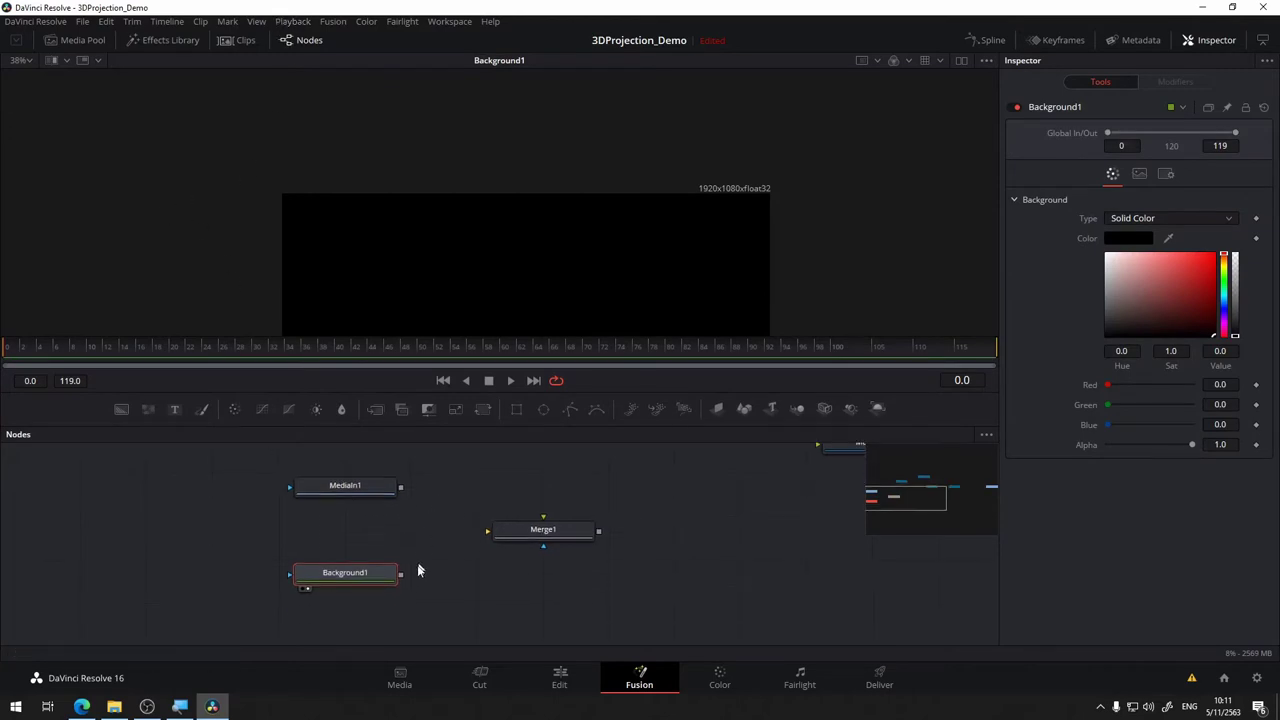
pyautogui.moveTo(400, 574); pyautogui.dragTo(513, 541)
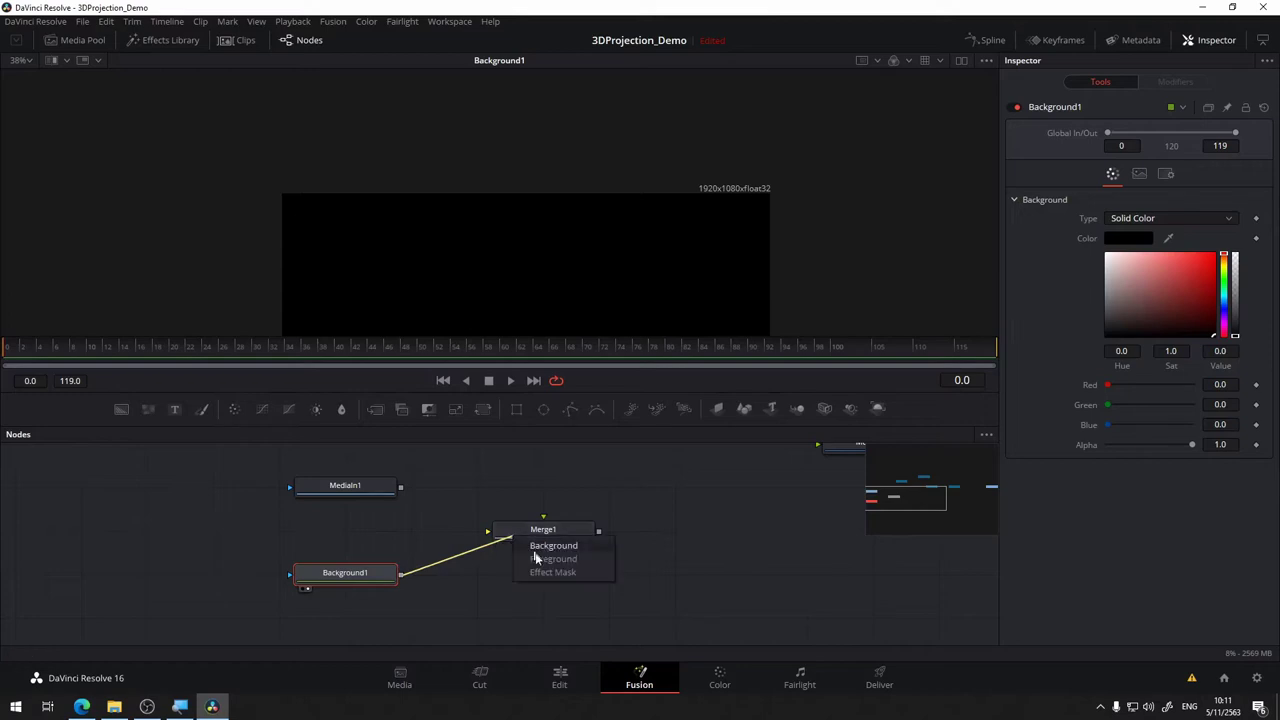
pyautogui.click(567, 548)
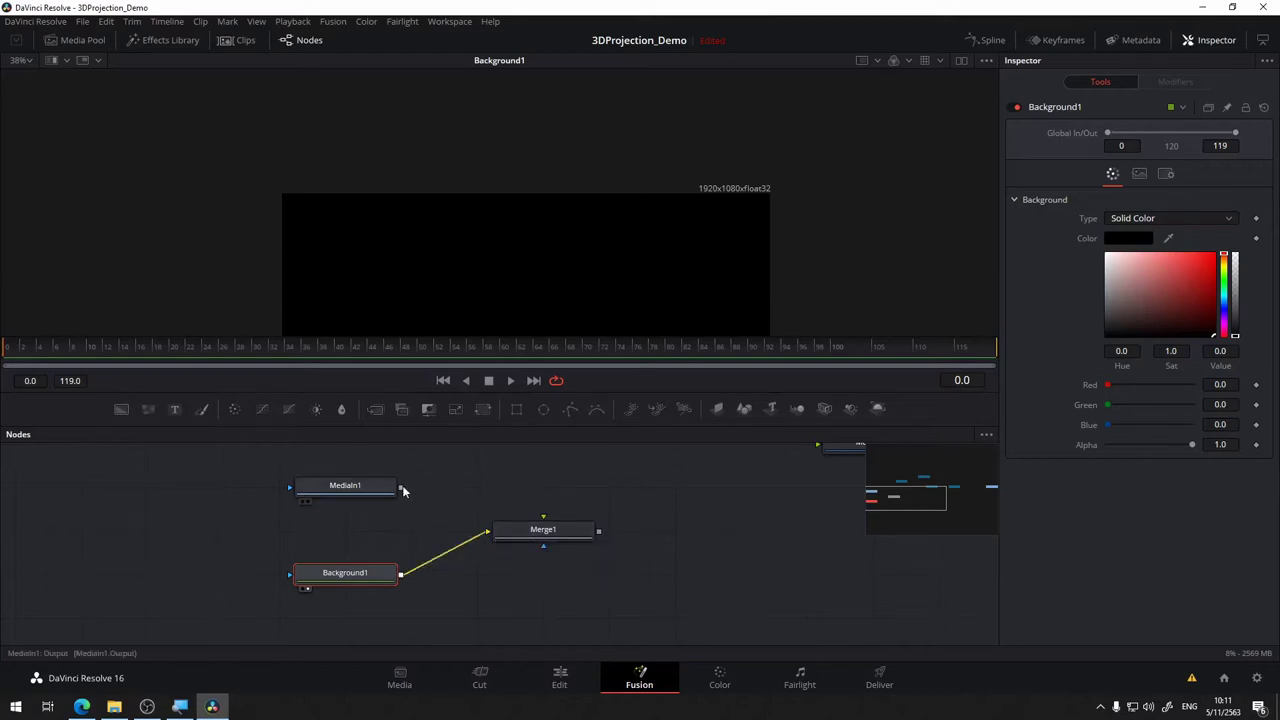
pyautogui.moveTo(401, 487)
pyautogui.mouseDown()
pyautogui.moveTo(549, 537)
pyautogui.moveTo(601, 247)
pyautogui.mouseUp()
pyautogui.click(589, 555)
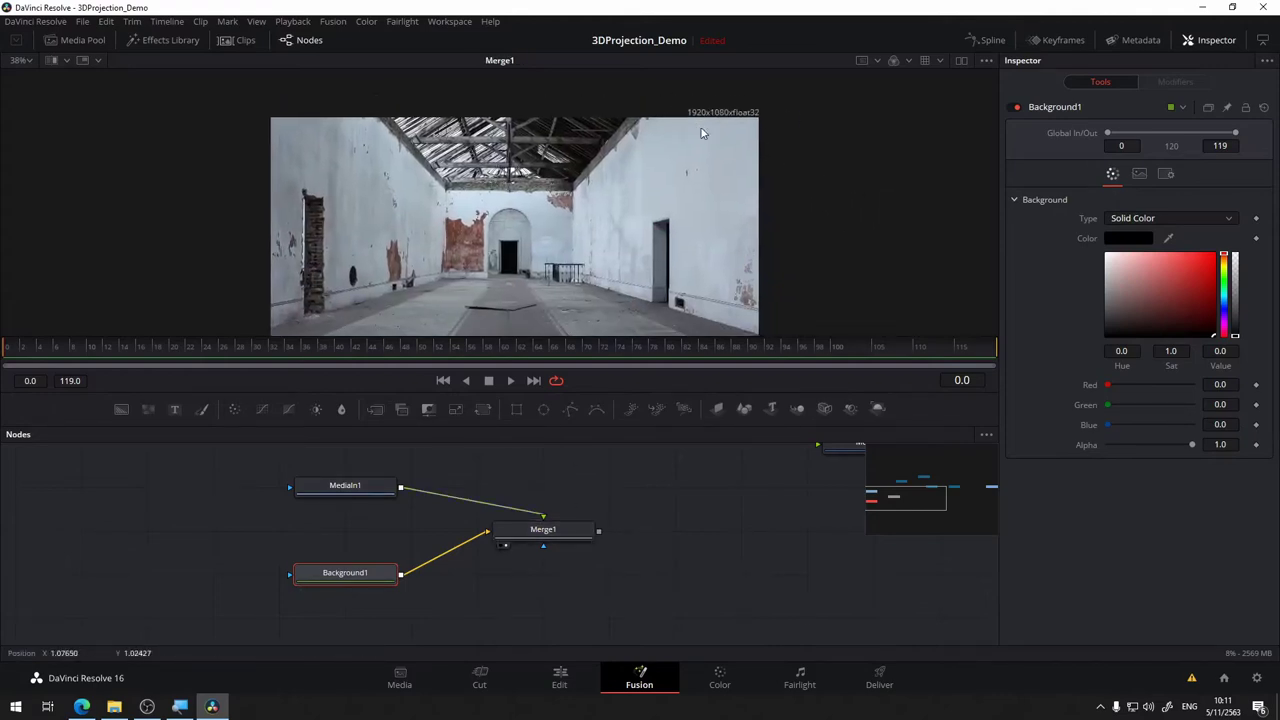
# Move Merge1 up beside Merge3D1 and Renderer3D1 and show its Inspector controls.
pyautogui.click(347, 587)
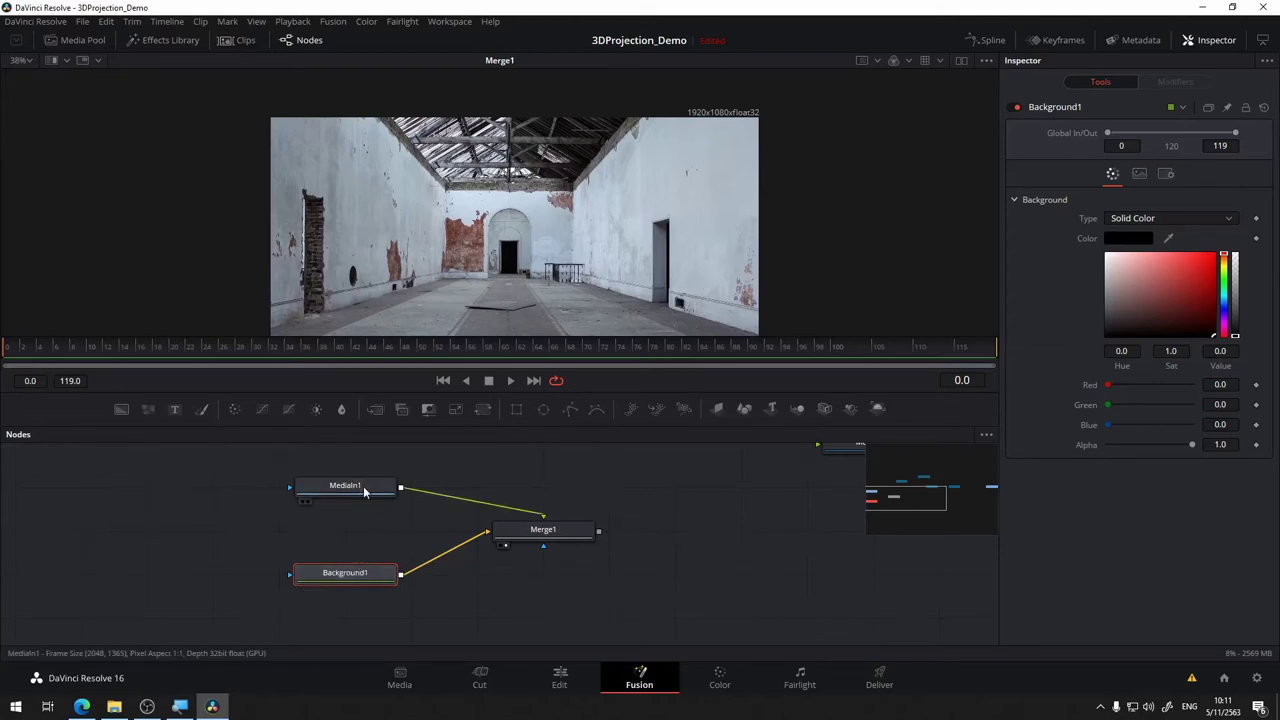
pyautogui.moveTo(608, 543); pyautogui.dragTo(316, 543)
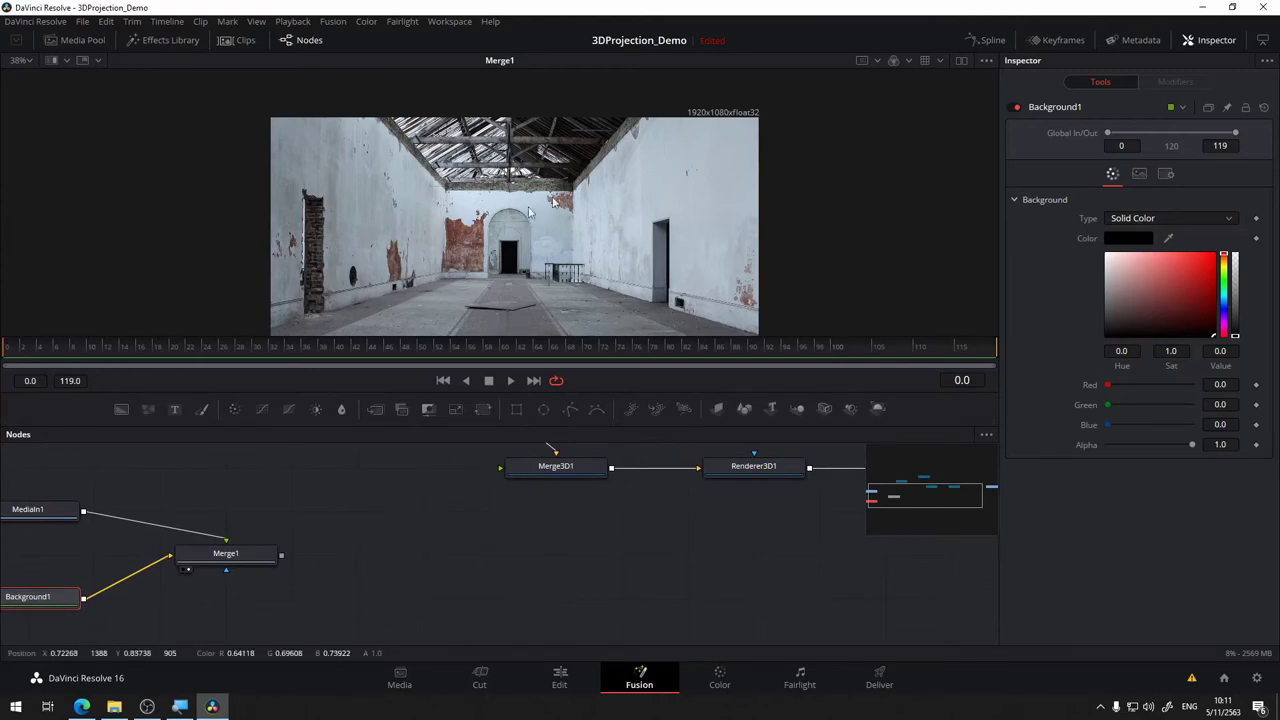
pyautogui.moveTo(663, 553); pyautogui.dragTo(640, 546)
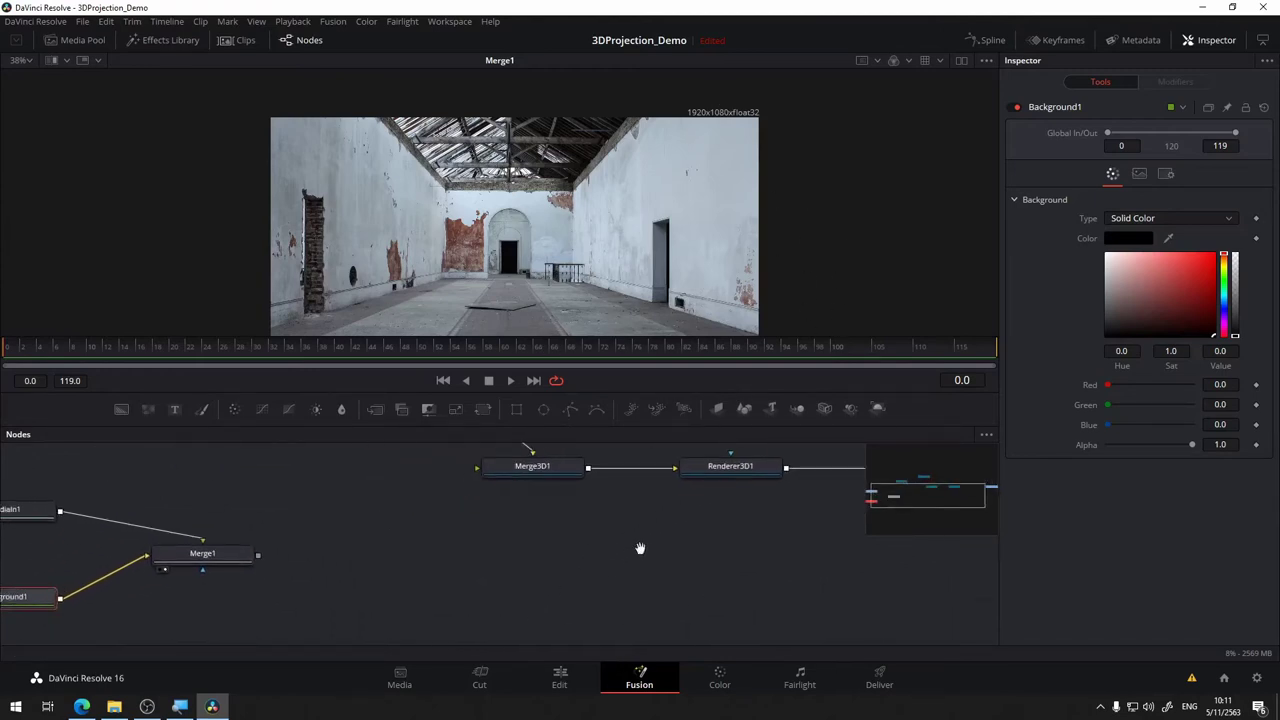
pyautogui.moveTo(205, 553)
pyautogui.mouseDown()
pyautogui.moveTo(337, 510)
pyautogui.moveTo(272, 558)
pyautogui.mouseUp()
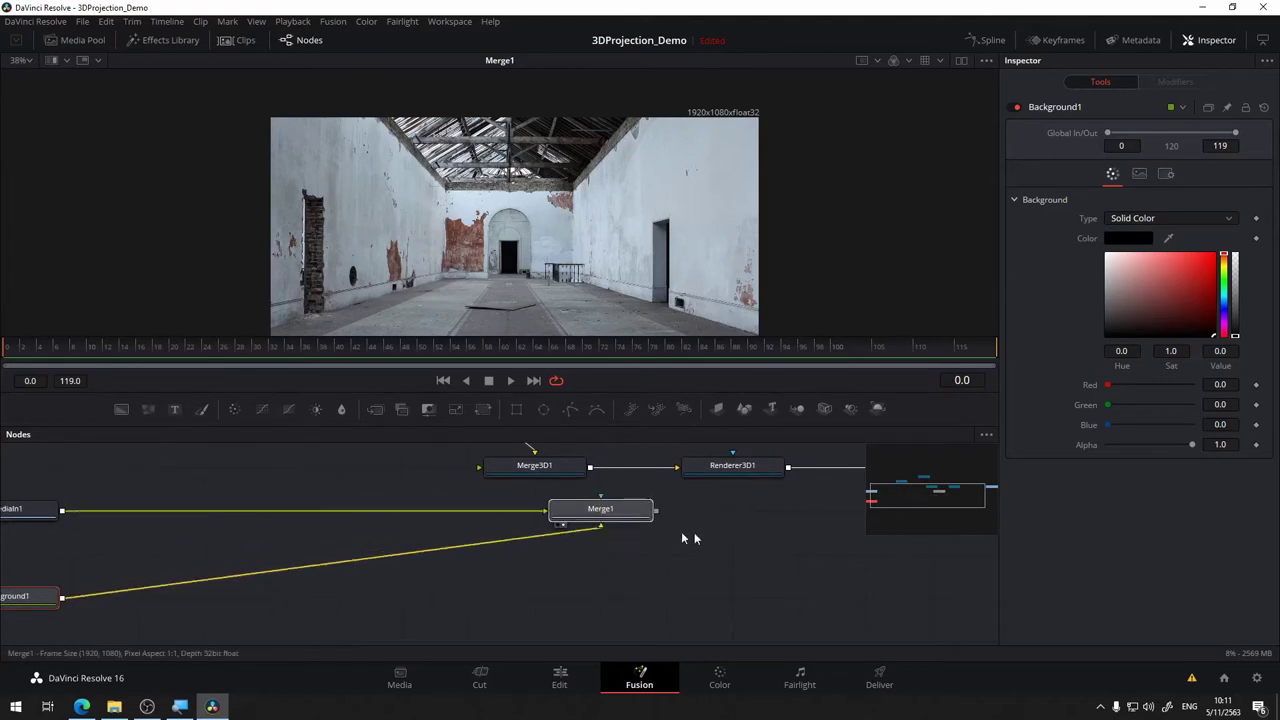
pyautogui.click(272, 558)
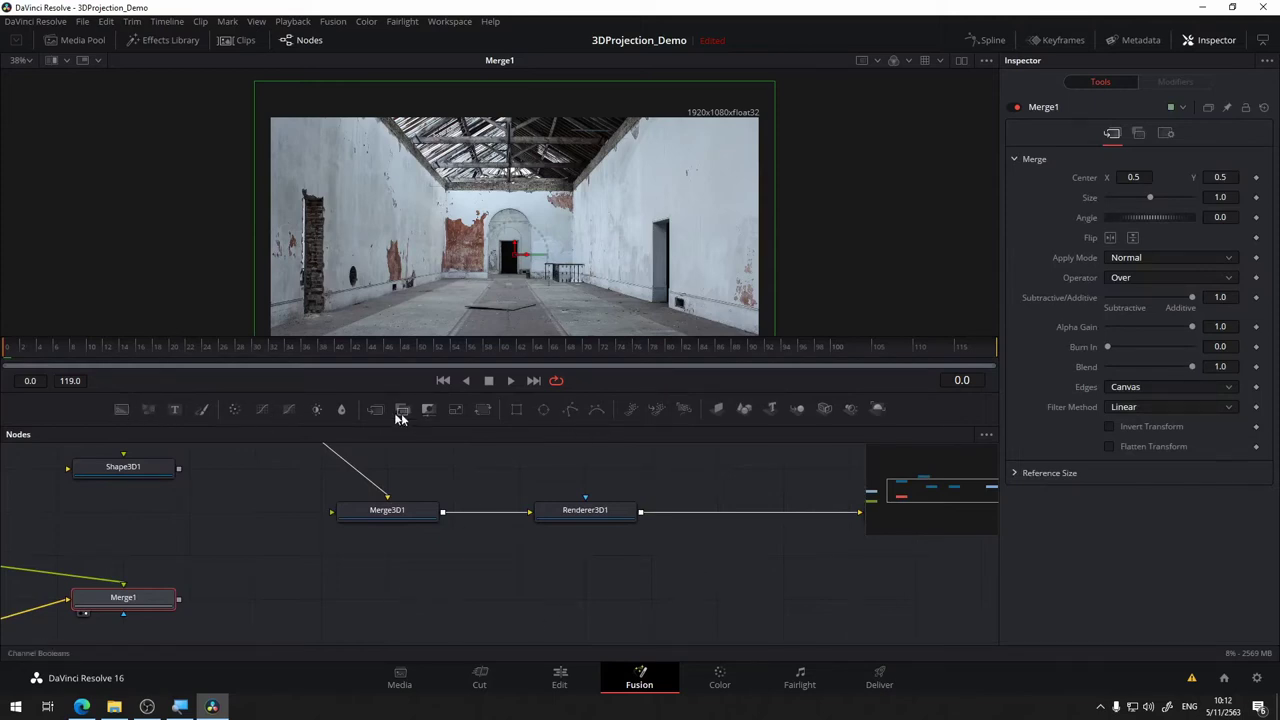
# Add a Merge2 node with Renderer3D1 as foreground over Merge1, feeding MediaOut1.
pyautogui.moveTo(375, 411)
pyautogui.mouseDown()
pyautogui.moveTo(758, 535)
pyautogui.moveTo(778, 562)
pyautogui.moveTo(700, 593)
pyautogui.moveTo(150, 600)
pyautogui.mouseUp()
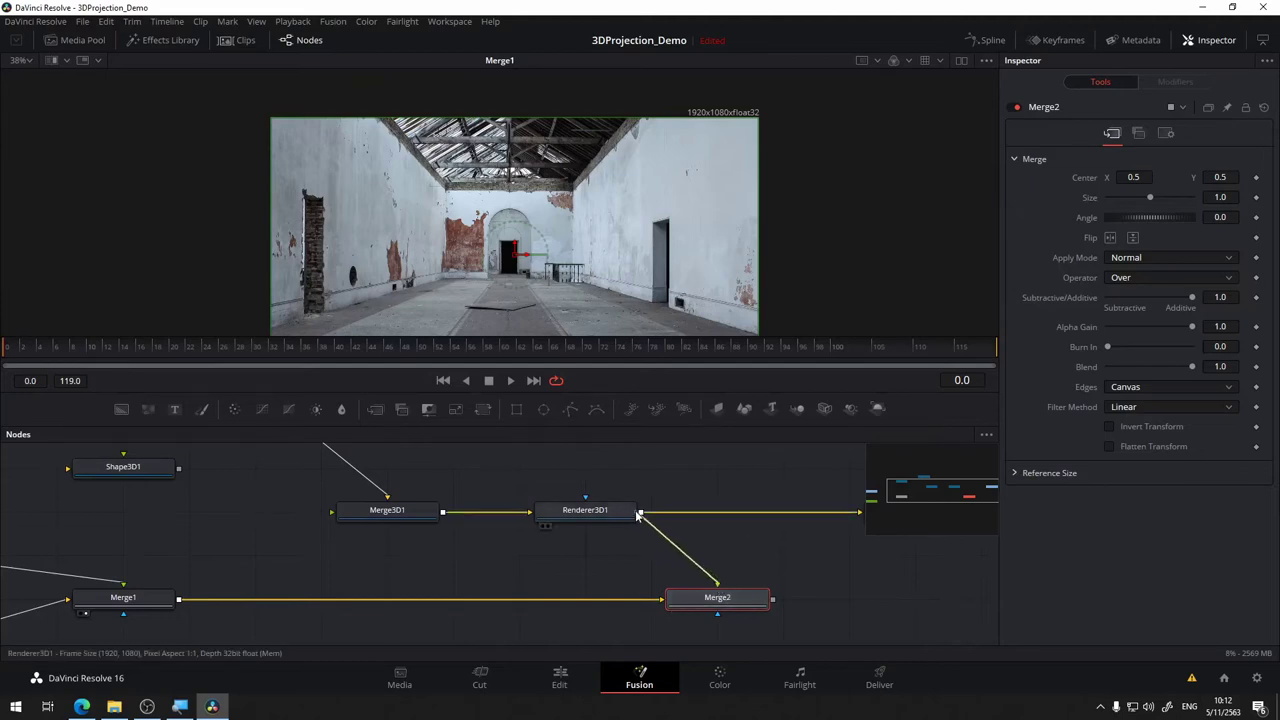
pyautogui.moveTo(771, 563); pyautogui.dragTo(535, 515)
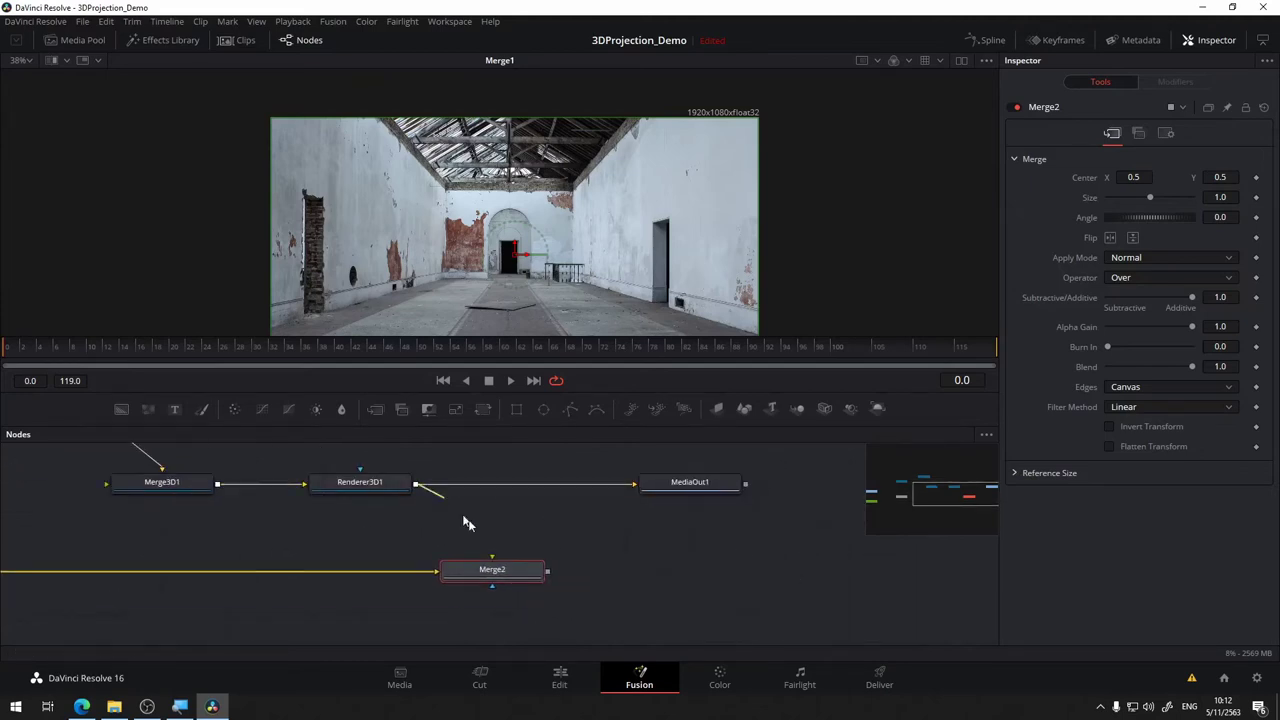
pyautogui.moveTo(416, 488)
pyautogui.mouseDown()
pyautogui.moveTo(492, 566)
pyautogui.moveTo(636, 483)
pyautogui.moveTo(689, 563)
pyautogui.mouseUp()
pyautogui.click(689, 563)
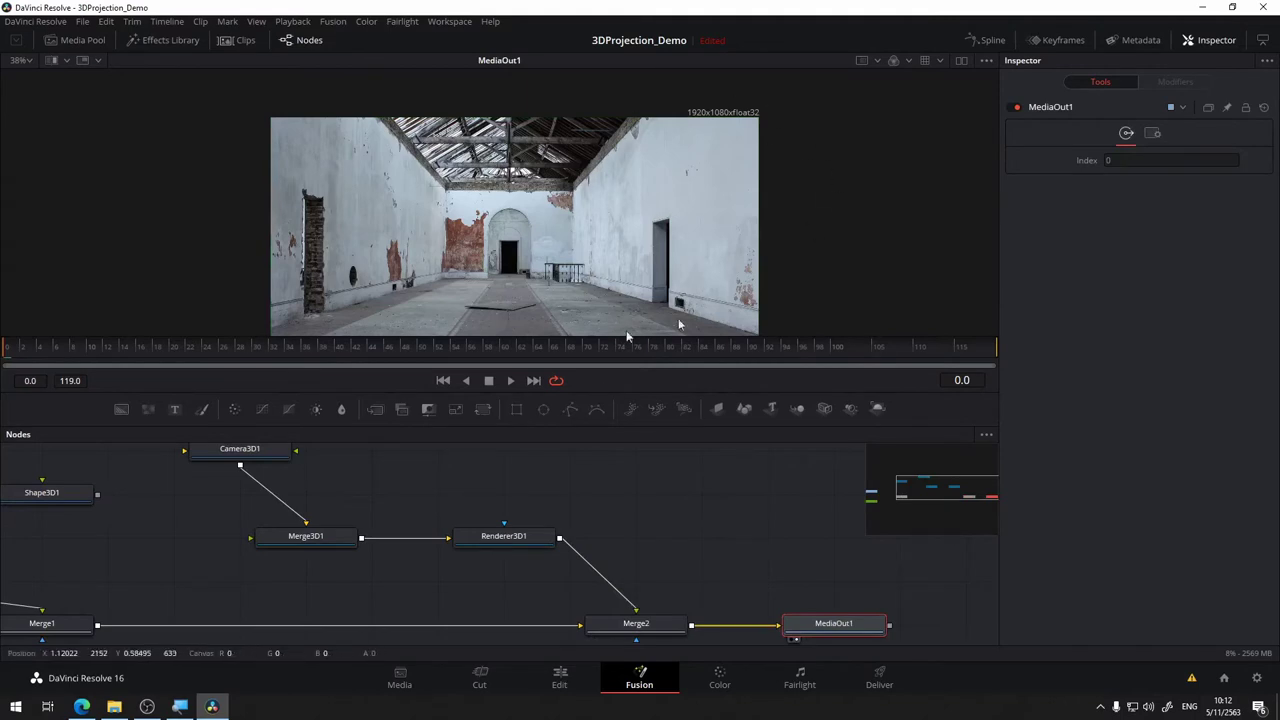
pyautogui.moveTo(320, 589); pyautogui.dragTo(495, 537)
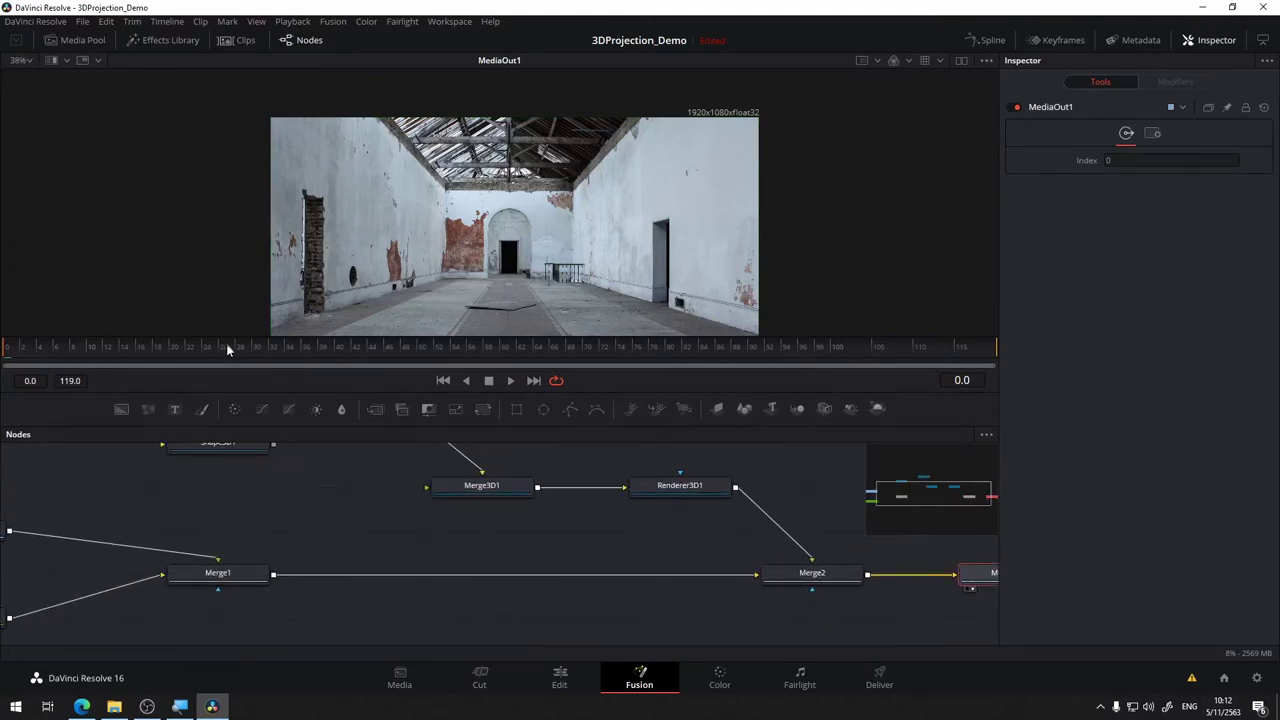
# Place Camera3D1 directly above Merge3D1 with Shape3D1 beside it on the left.
pyautogui.moveTo(420, 490); pyautogui.dragTo(543, 537)
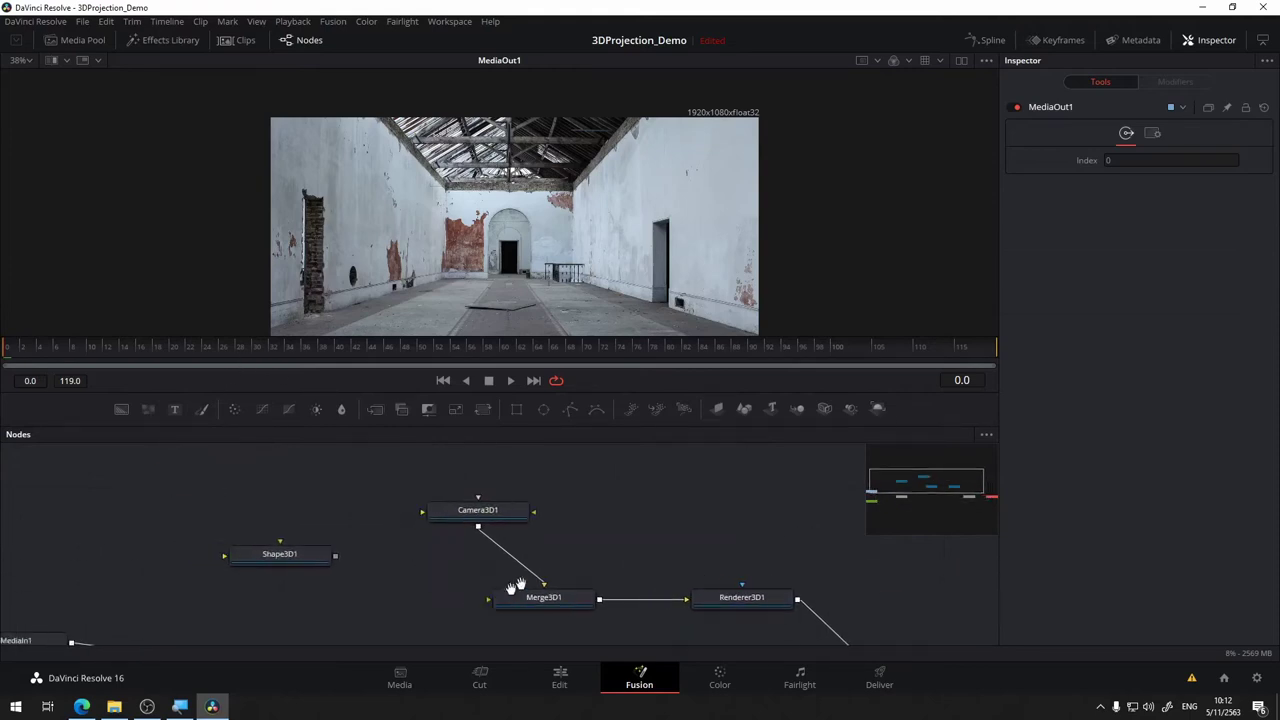
pyautogui.moveTo(345, 491)
pyautogui.mouseDown()
pyautogui.moveTo(411, 535)
pyautogui.moveTo(590, 538)
pyautogui.mouseUp()
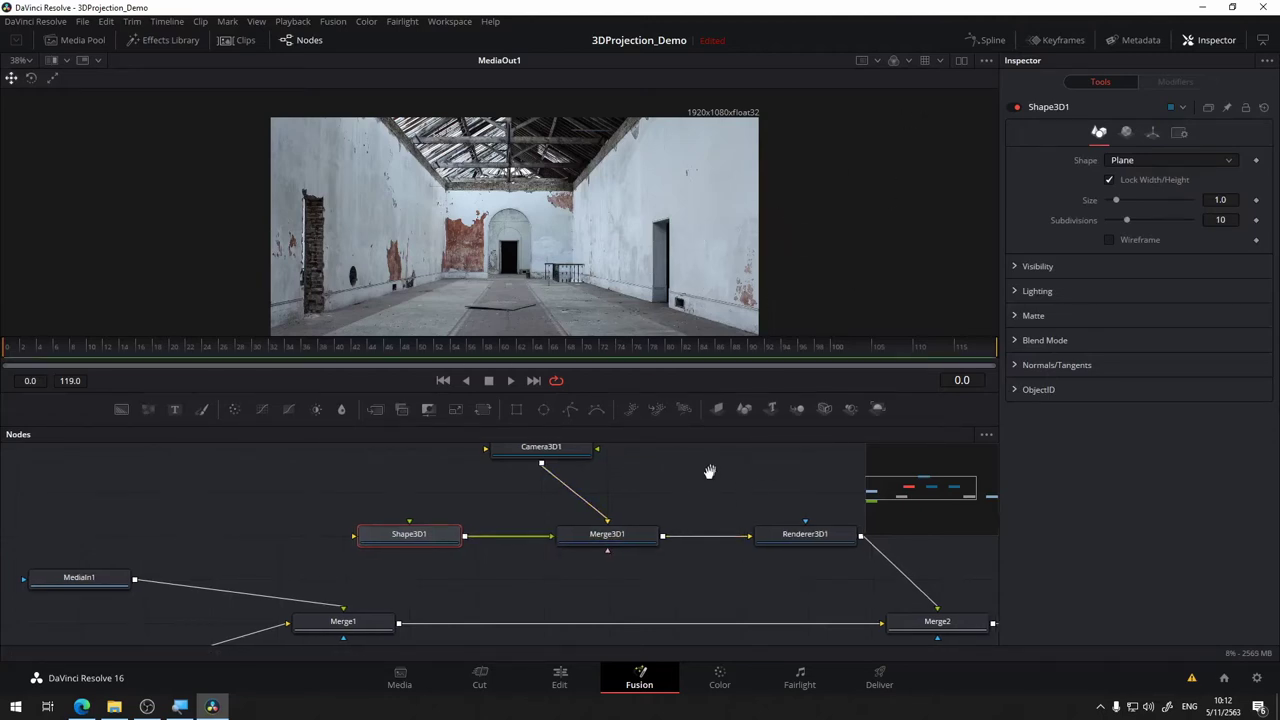
pyautogui.moveTo(492, 472); pyautogui.dragTo(563, 481)
pyautogui.click(563, 482)
pyautogui.moveTo(671, 486); pyautogui.dragTo(829, 480)
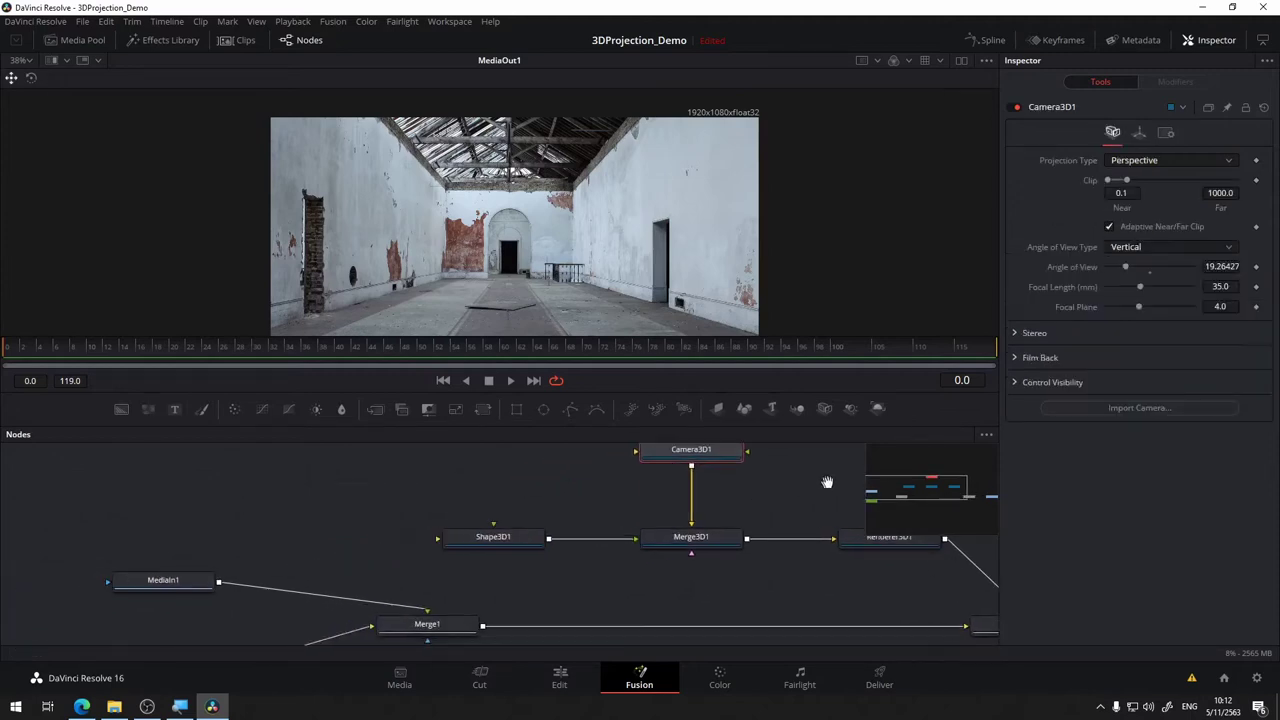
pyautogui.moveTo(522, 542); pyautogui.dragTo(526, 473)
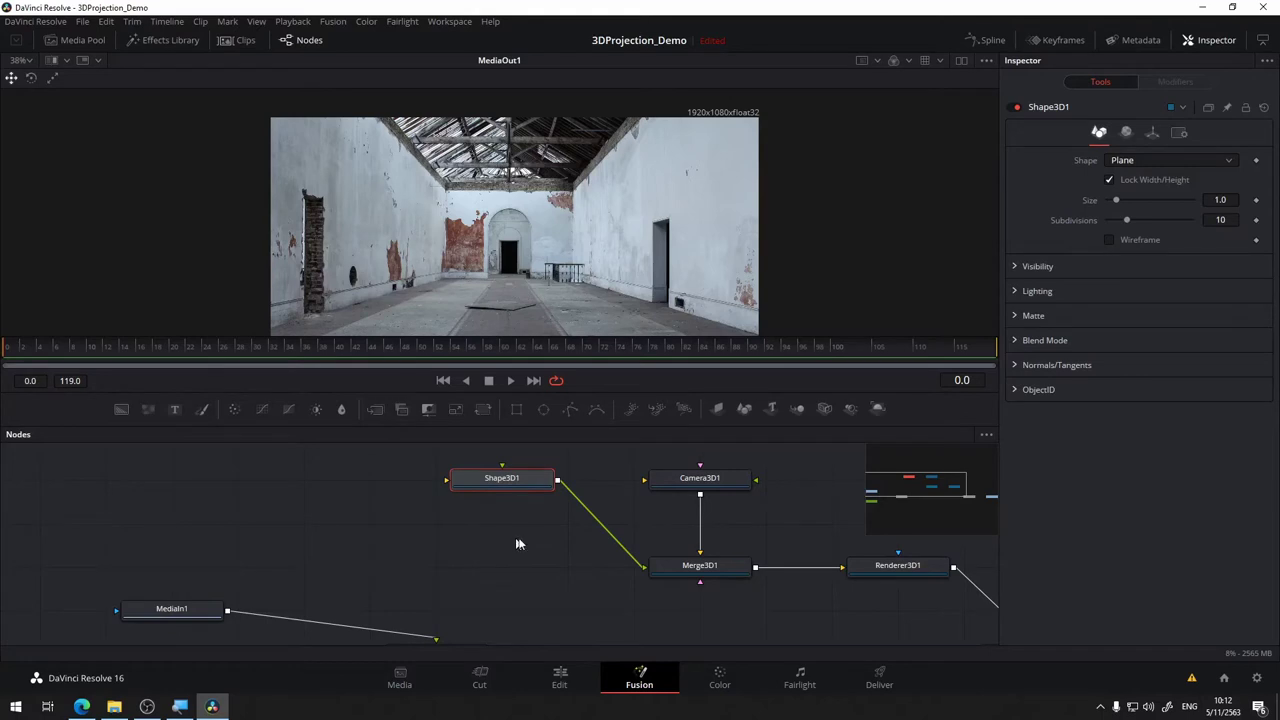
pyautogui.moveTo(547, 538); pyautogui.dragTo(468, 528)
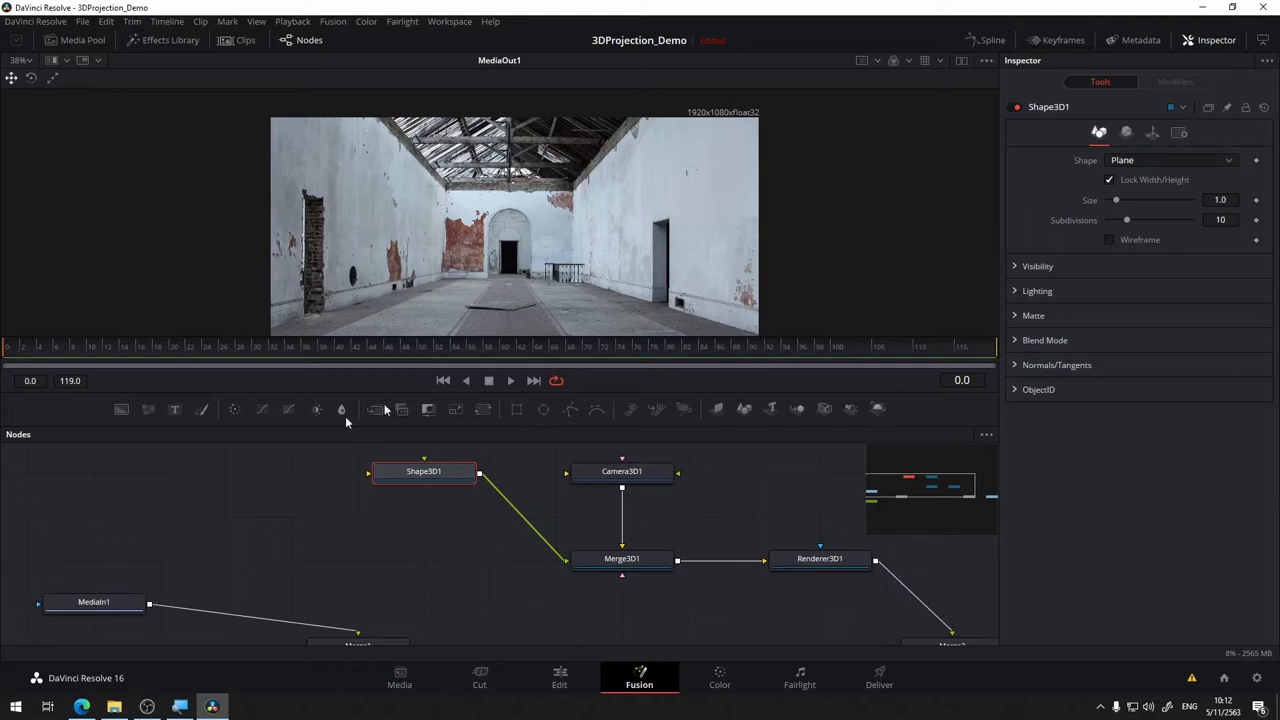
pyautogui.moveTo(514, 538); pyautogui.dragTo(538, 521)
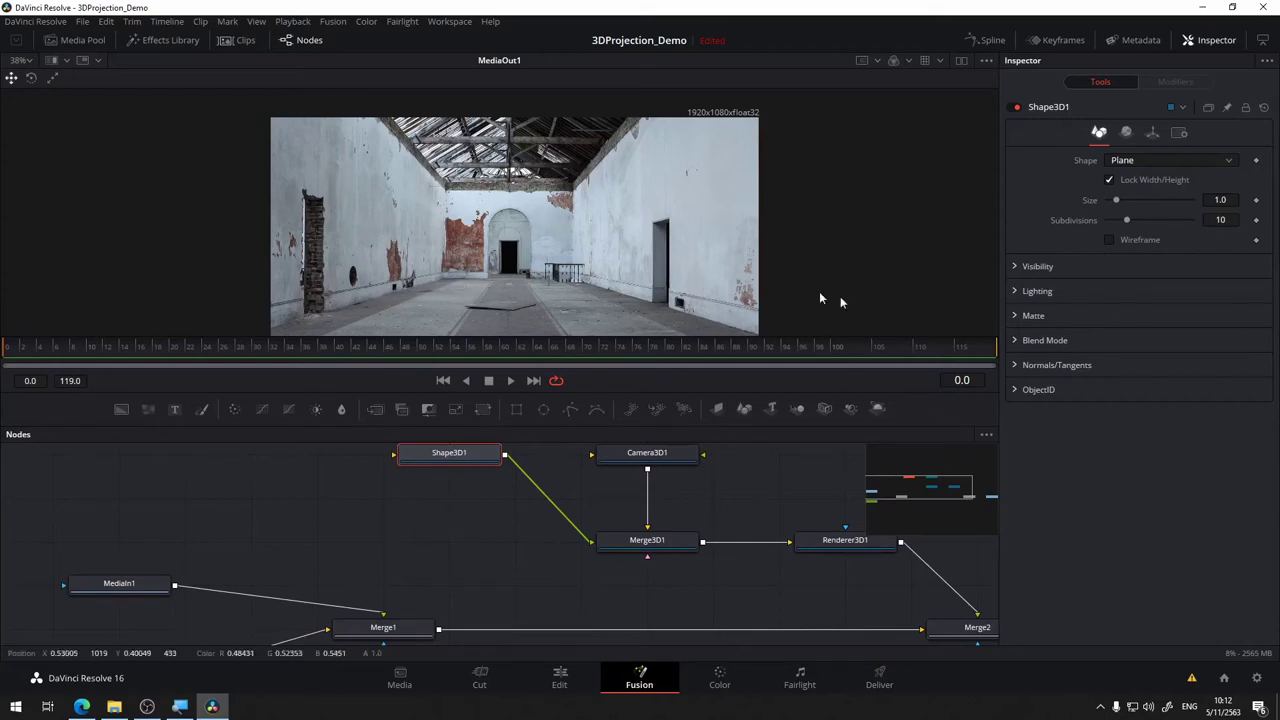
pyautogui.moveTo(366, 571); pyautogui.dragTo(428, 618)
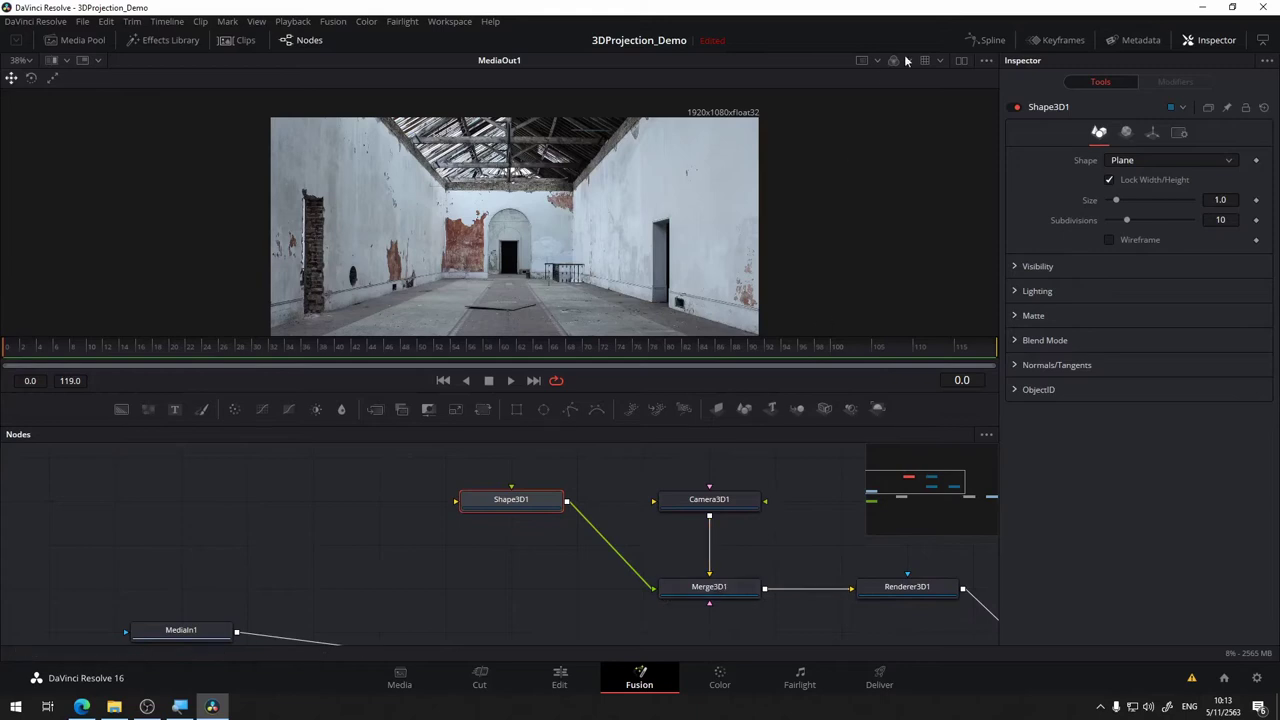
# Switch to dual viewers with Merge3D1's 3D scene in the left viewer.
pyautogui.click(941, 62)
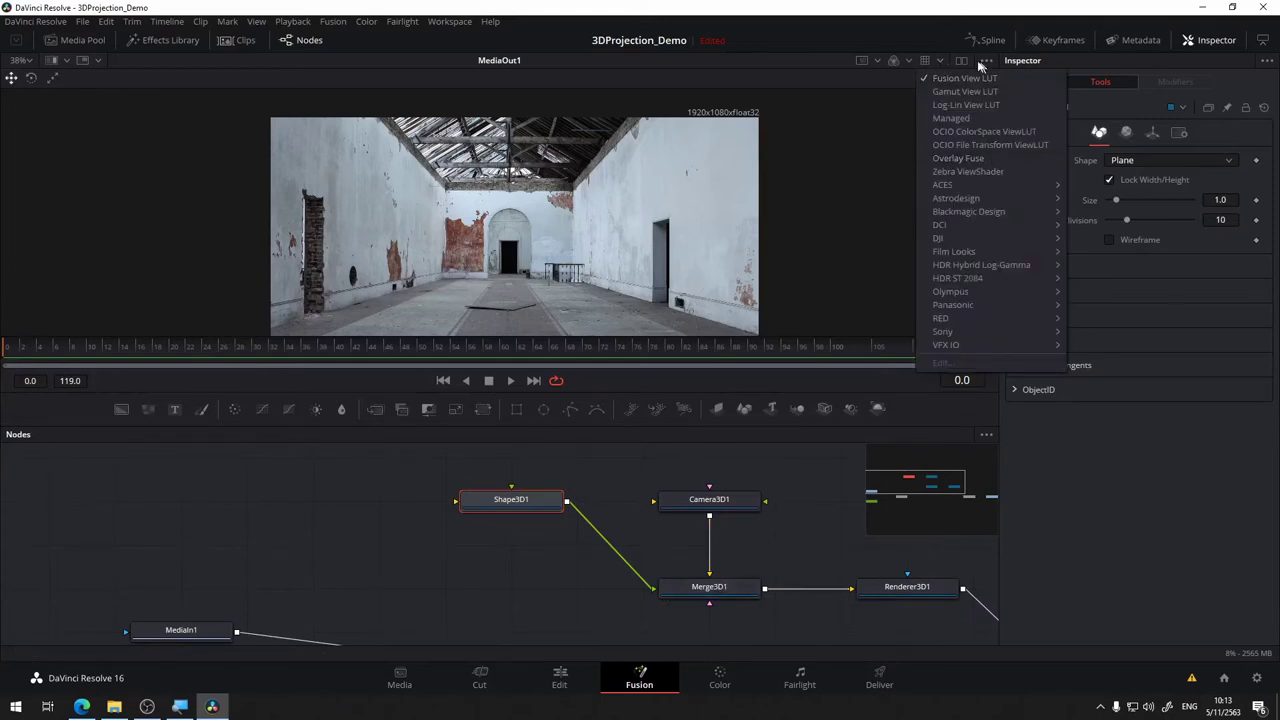
pyautogui.click(962, 62)
pyautogui.click(962, 62)
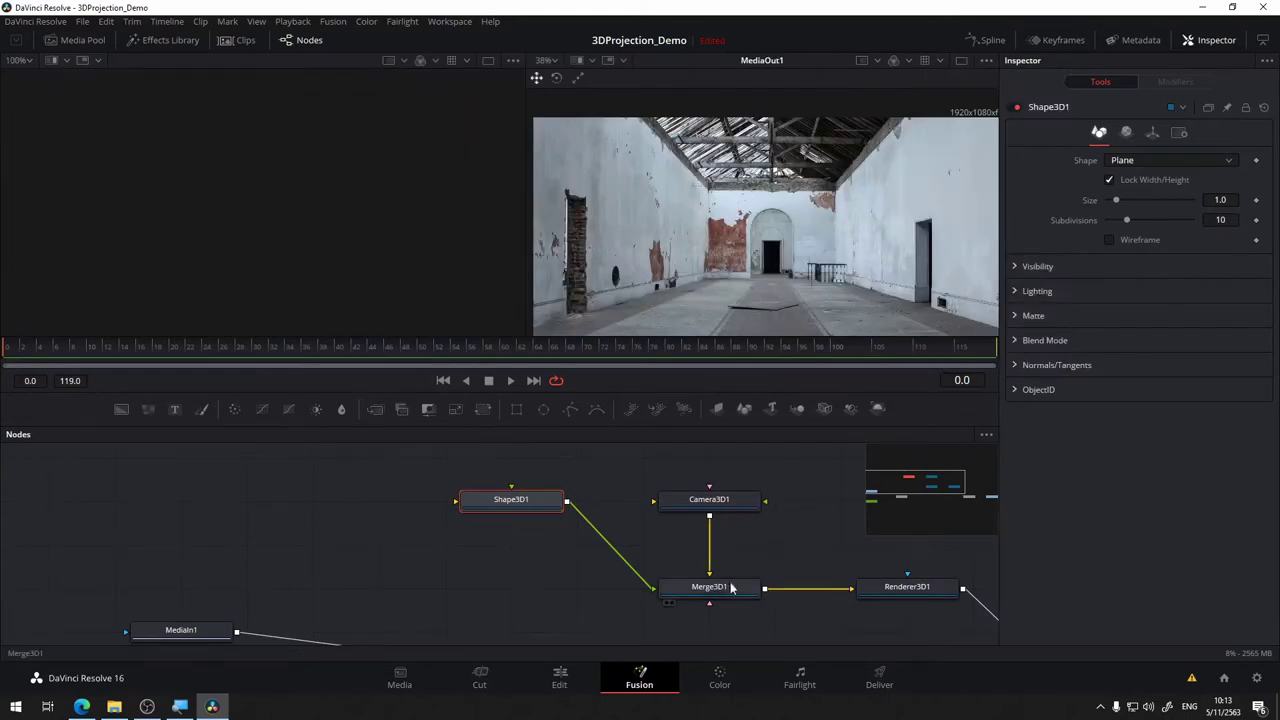
pyautogui.moveTo(716, 568)
pyautogui.mouseDown()
pyautogui.moveTo(383, 249)
pyautogui.moveTo(576, 198)
pyautogui.mouseUp()
# Orbit the 3D view to face the plane and show Shape3D1's transform settings.
pyautogui.moveTo(420, 223); pyautogui.dragTo(452, 224)
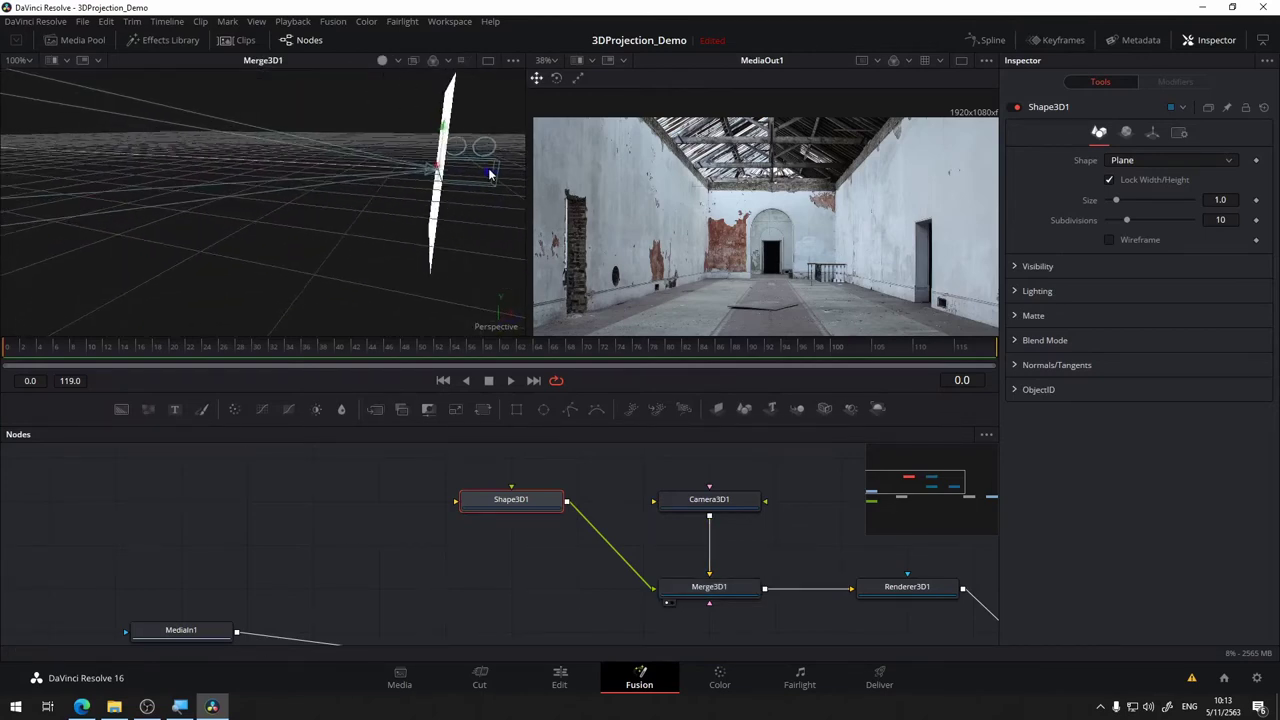
pyautogui.moveTo(490, 175); pyautogui.dragTo(229, 140)
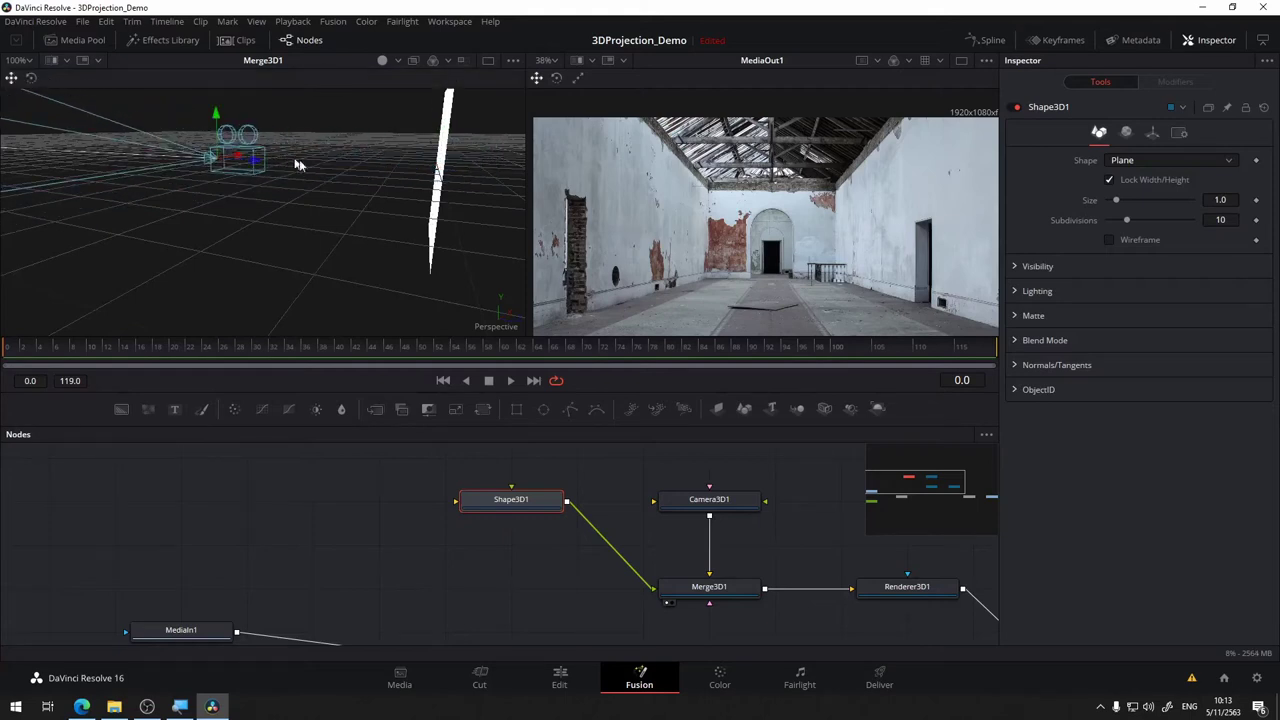
pyautogui.hotkey('ctrl', 'z')
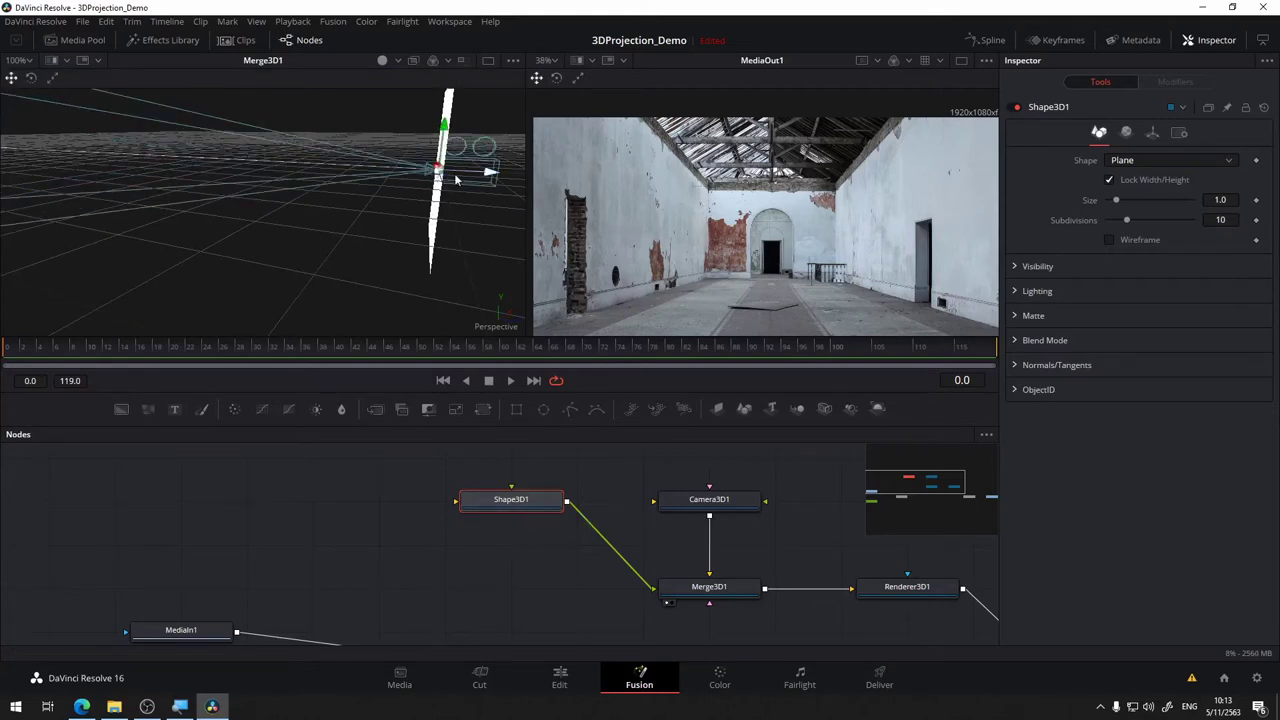
pyautogui.moveTo(457, 254)
pyautogui.mouseDown()
pyautogui.moveTo(358, 275)
pyautogui.moveTo(449, 124)
pyautogui.mouseUp()
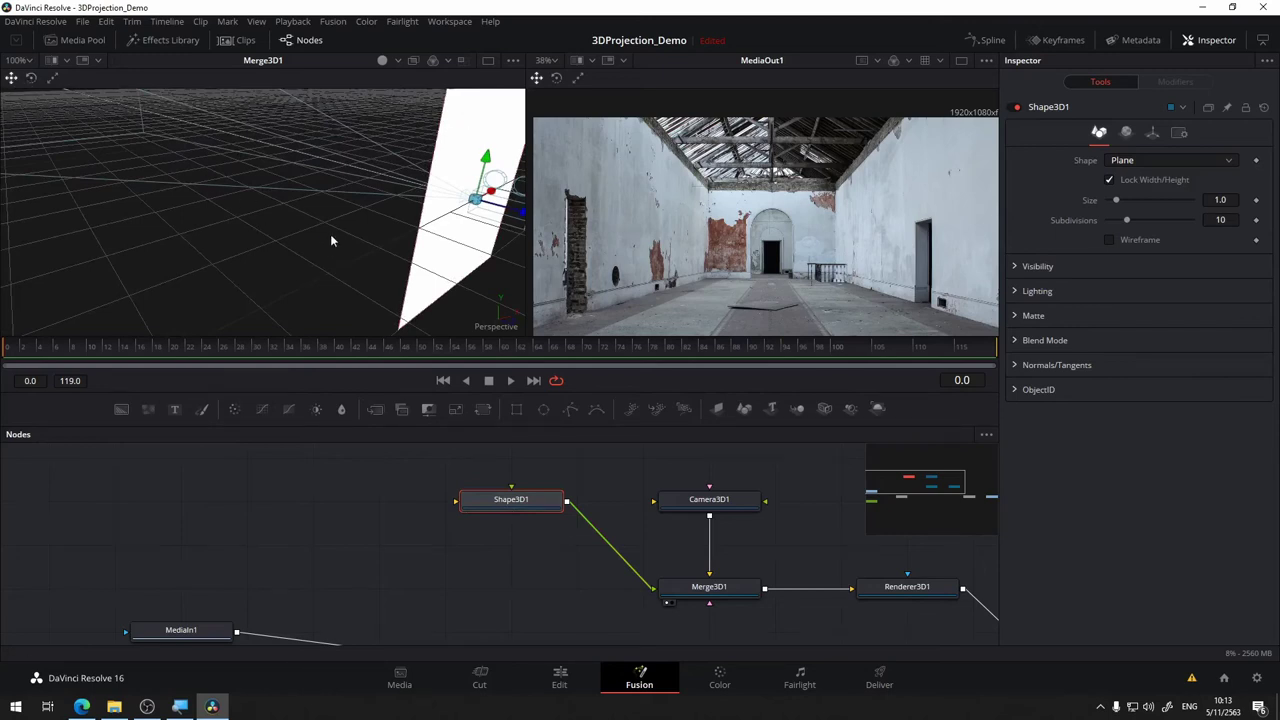
pyautogui.click(1153, 135)
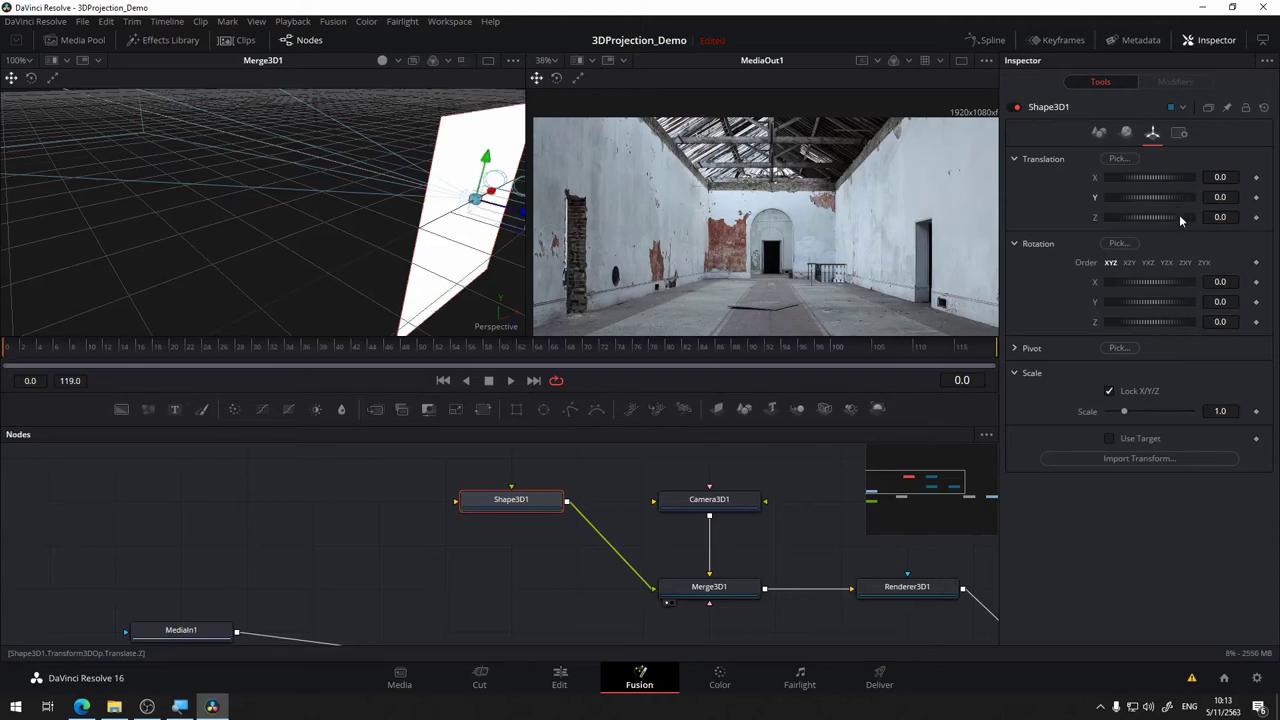
# Push the Shape3D1 plane back to Translation Z -15.07, into the room's far doorway.
pyautogui.moveTo(1179, 214)
pyautogui.mouseDown()
pyautogui.moveTo(1115, 219)
pyautogui.moveTo(1144, 207)
pyautogui.mouseUp()
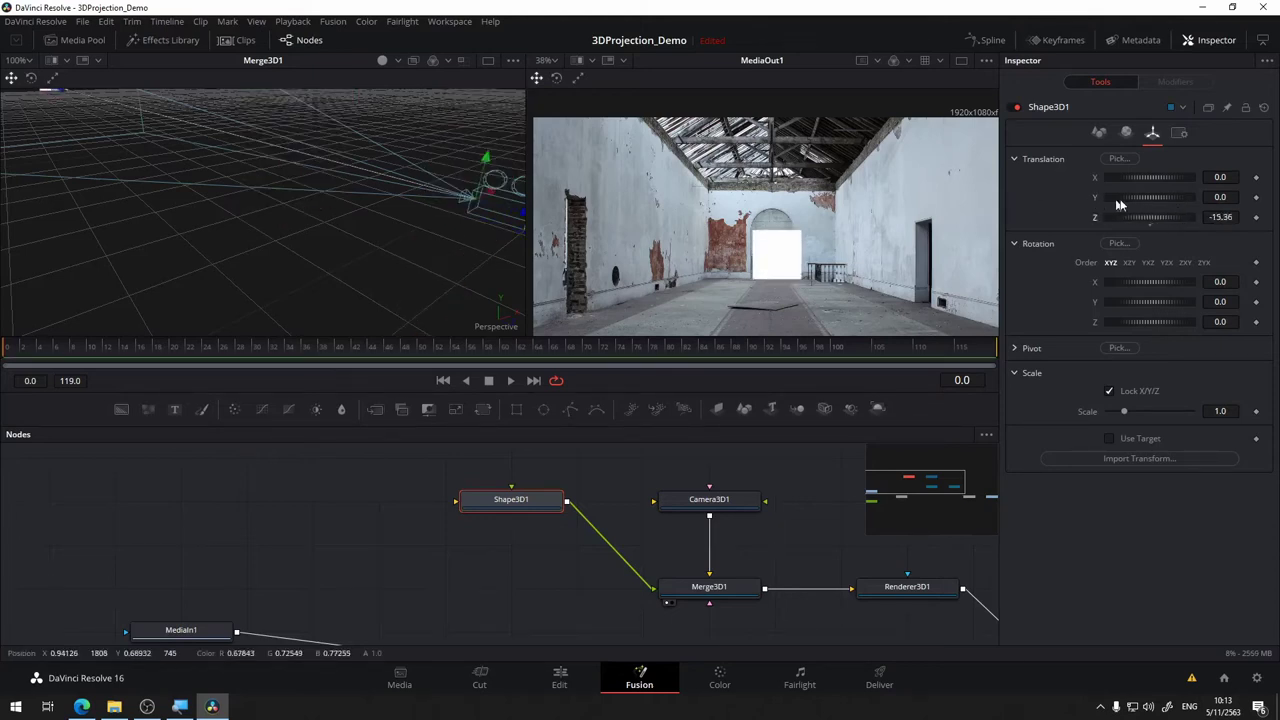
pyautogui.moveTo(1142, 201); pyautogui.dragTo(1110, 202)
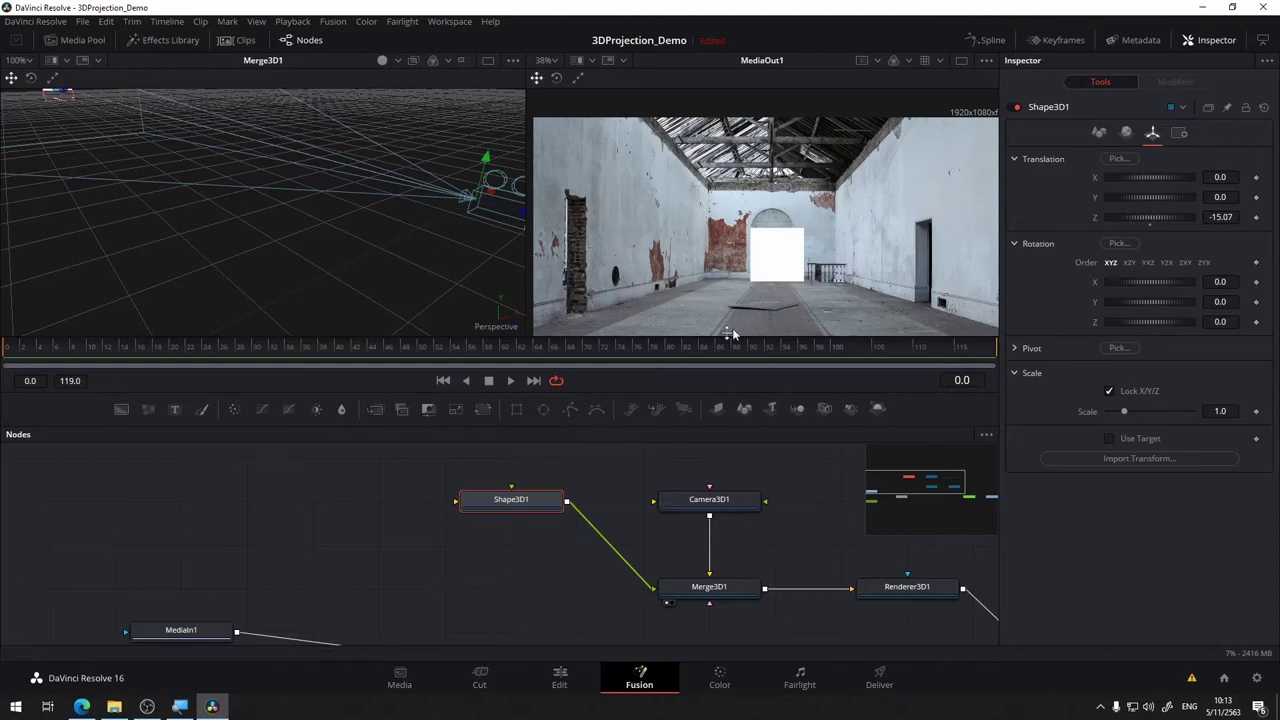
pyautogui.scroll(-3, 480, 543)
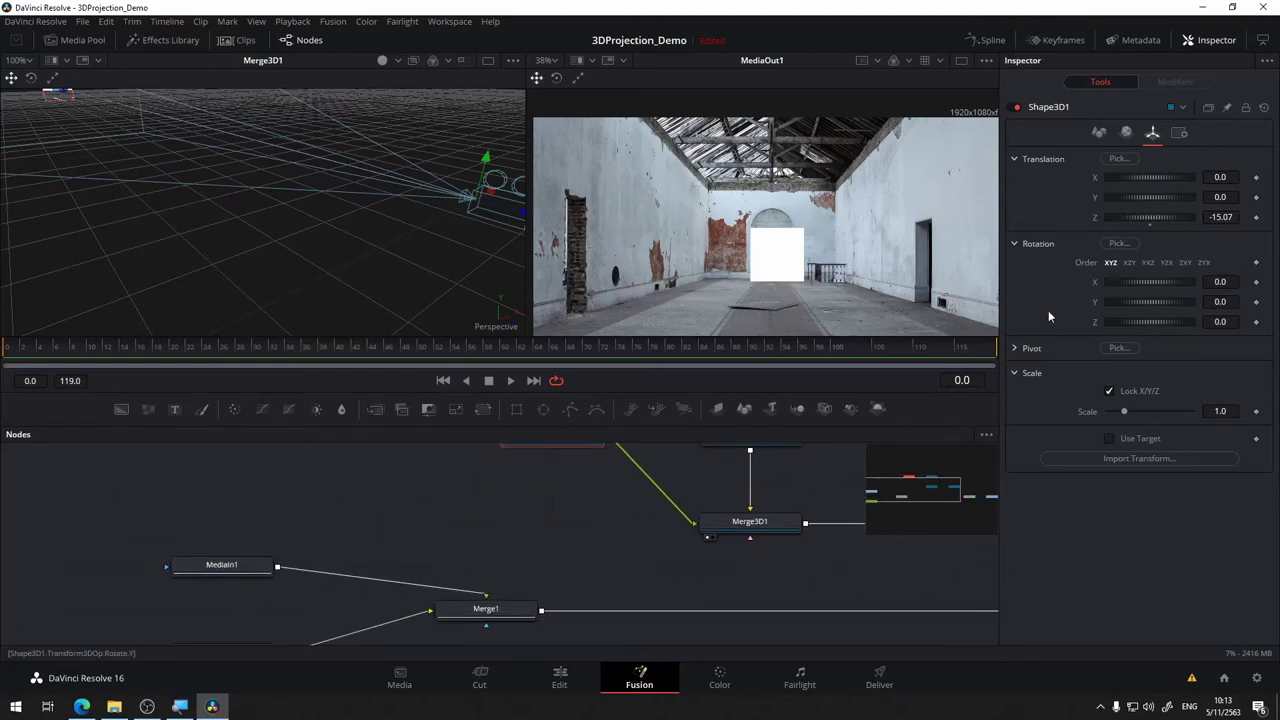
pyautogui.scroll(3, 594, 517)
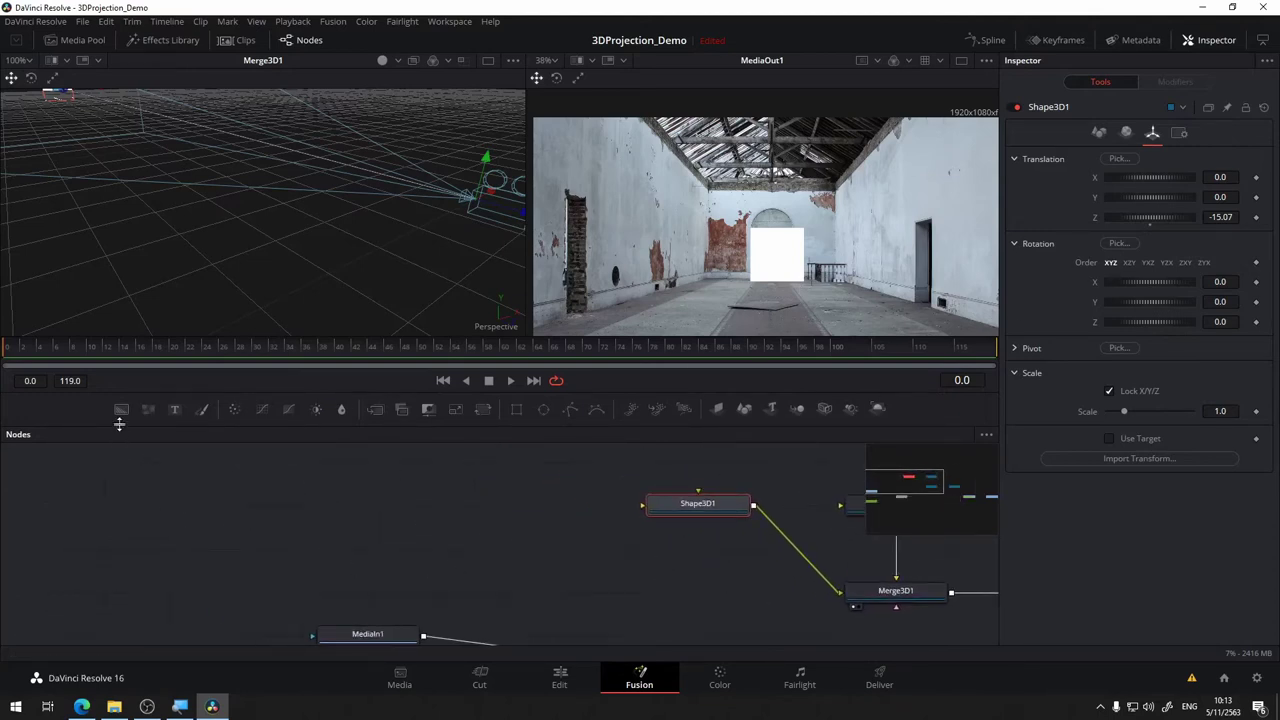
# Add a Background node and a Grid node, feeding the grid into Shape3D1 as its image.
pyautogui.moveTo(413, 447)
pyautogui.mouseDown()
pyautogui.moveTo(490, 500)
pyautogui.moveTo(193, 511)
pyautogui.mouseUp()
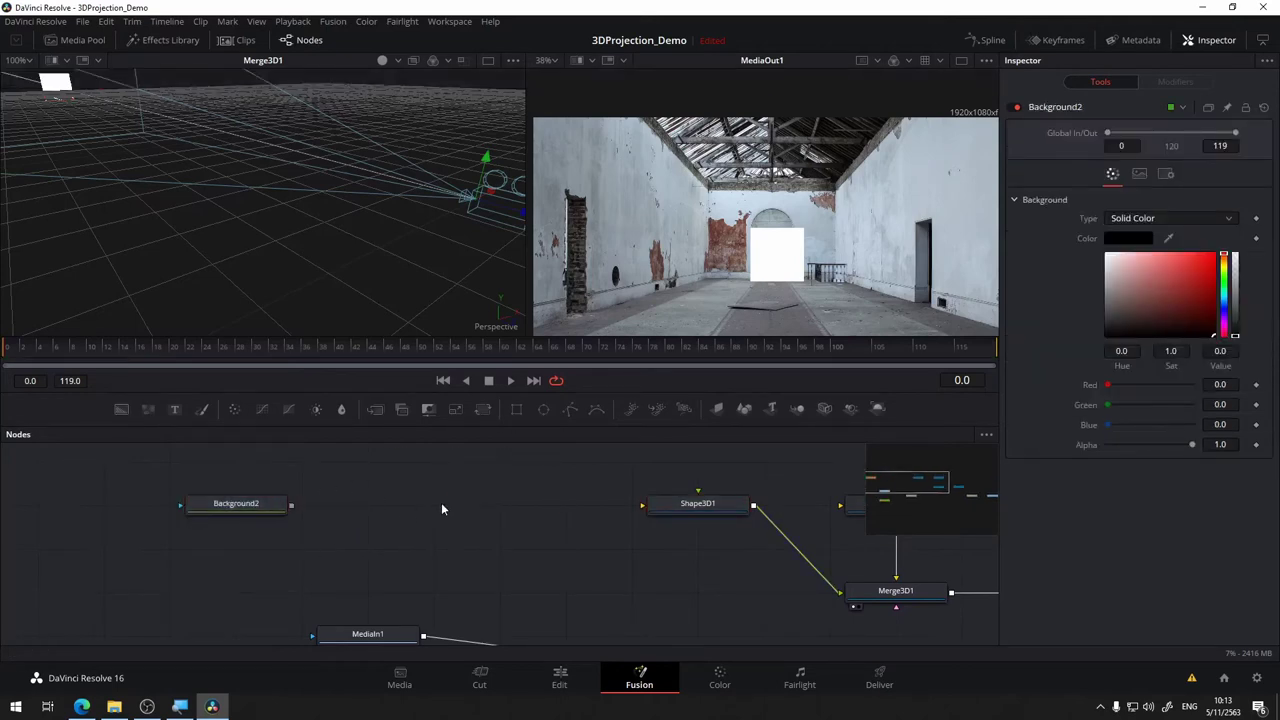
pyautogui.hotkey('shift', 'space')
pyautogui.write('gri')
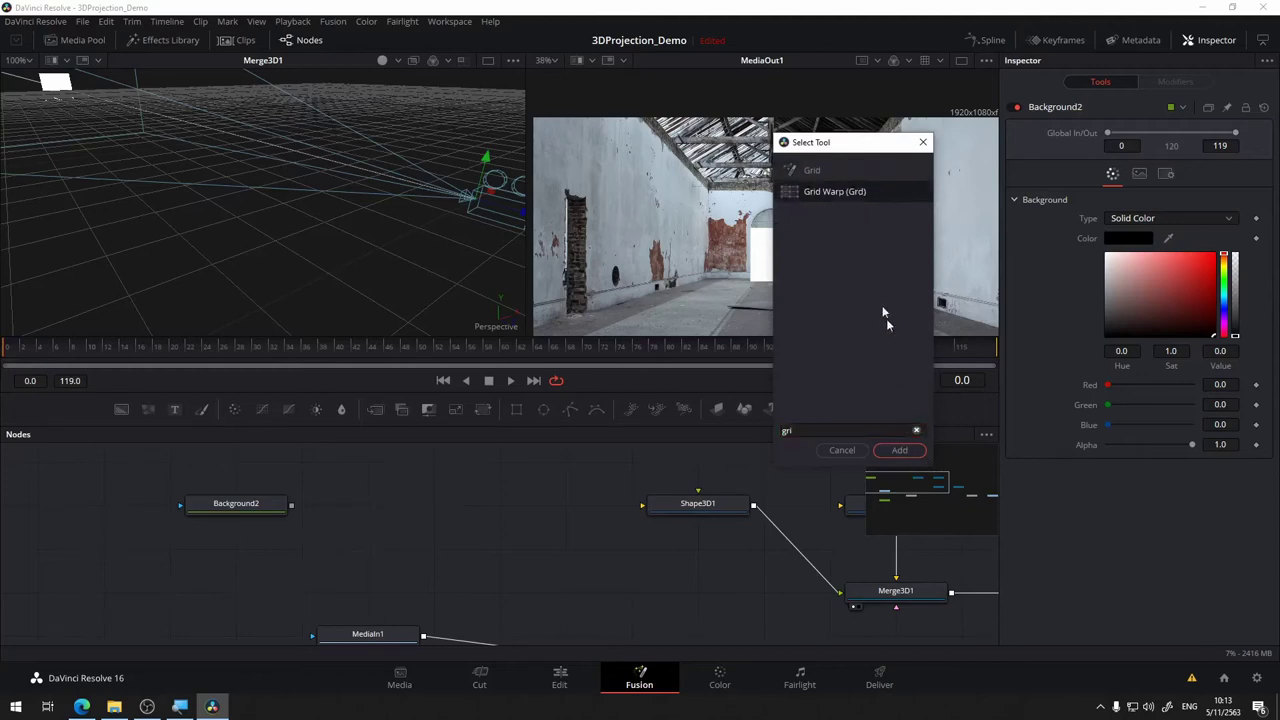
pyautogui.write('d')
pyautogui.click(899, 451)
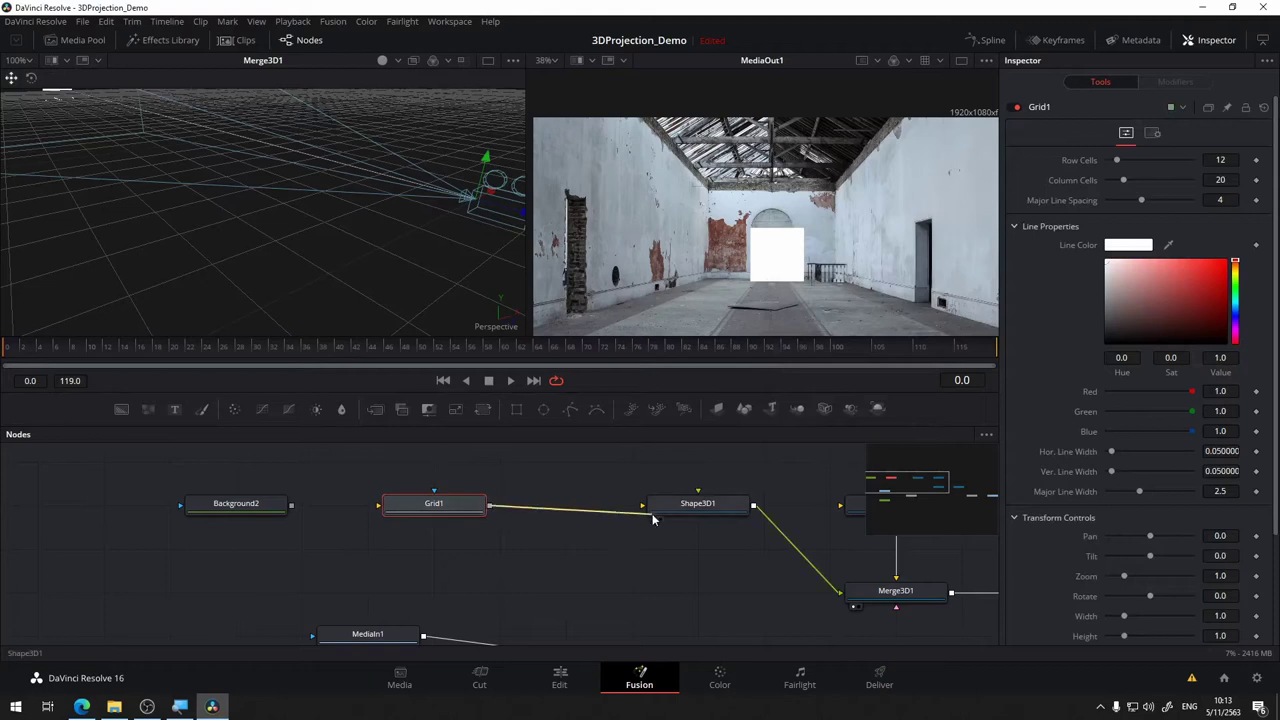
pyautogui.moveTo(489, 505); pyautogui.dragTo(643, 504)
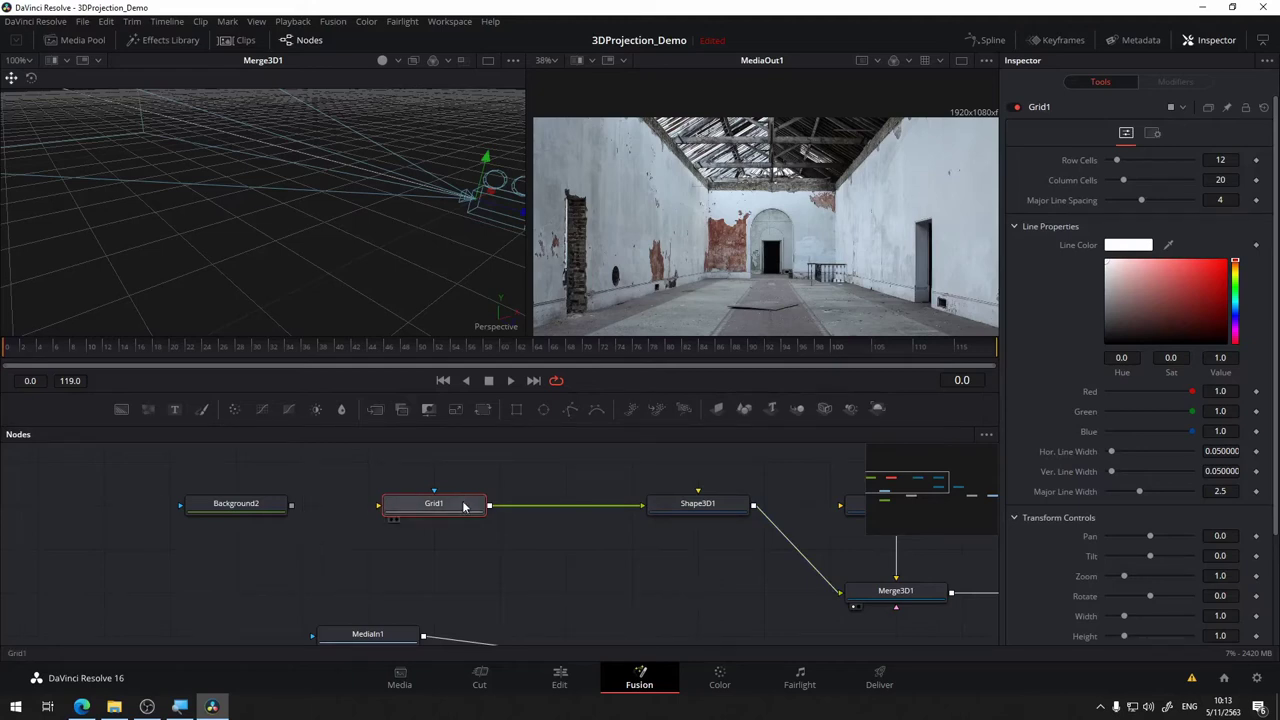
# Place Background2 above Grid1 and connect it to Grid1's background input.
pyautogui.moveTo(600, 476); pyautogui.dragTo(523, 497)
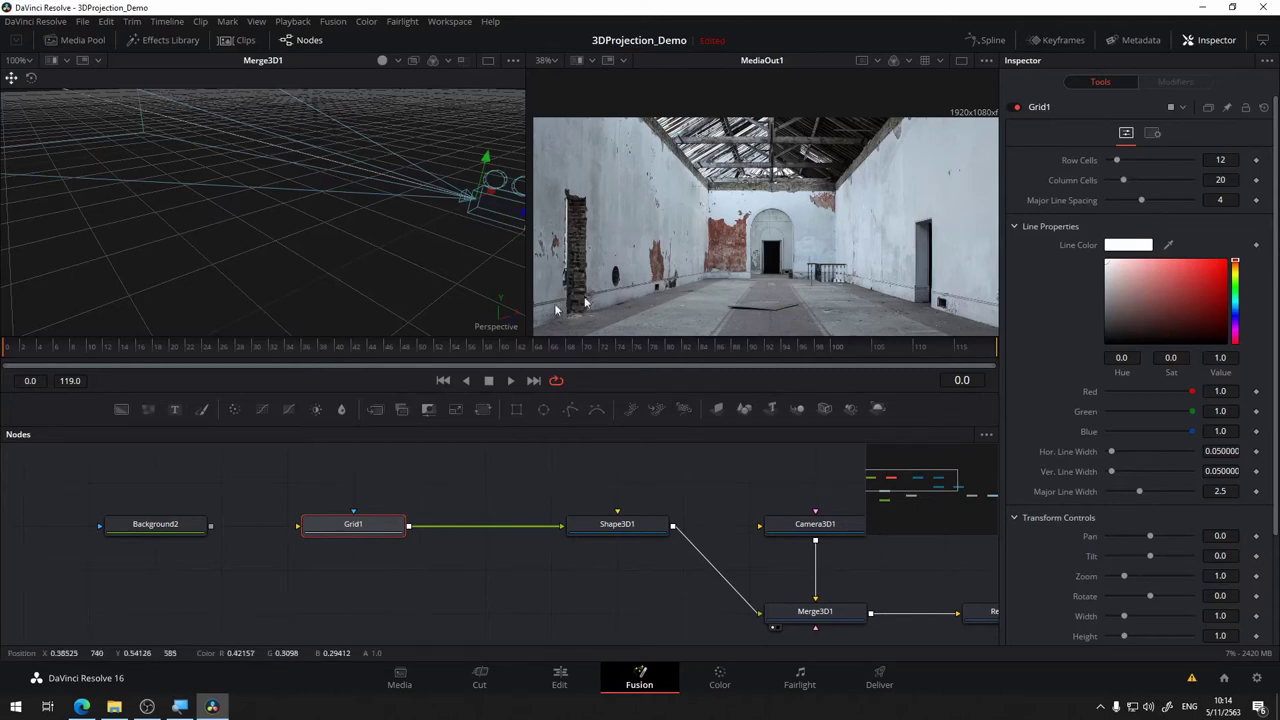
pyautogui.moveTo(500, 492); pyautogui.dragTo(548, 485)
pyautogui.moveTo(255, 515); pyautogui.dragTo(453, 472)
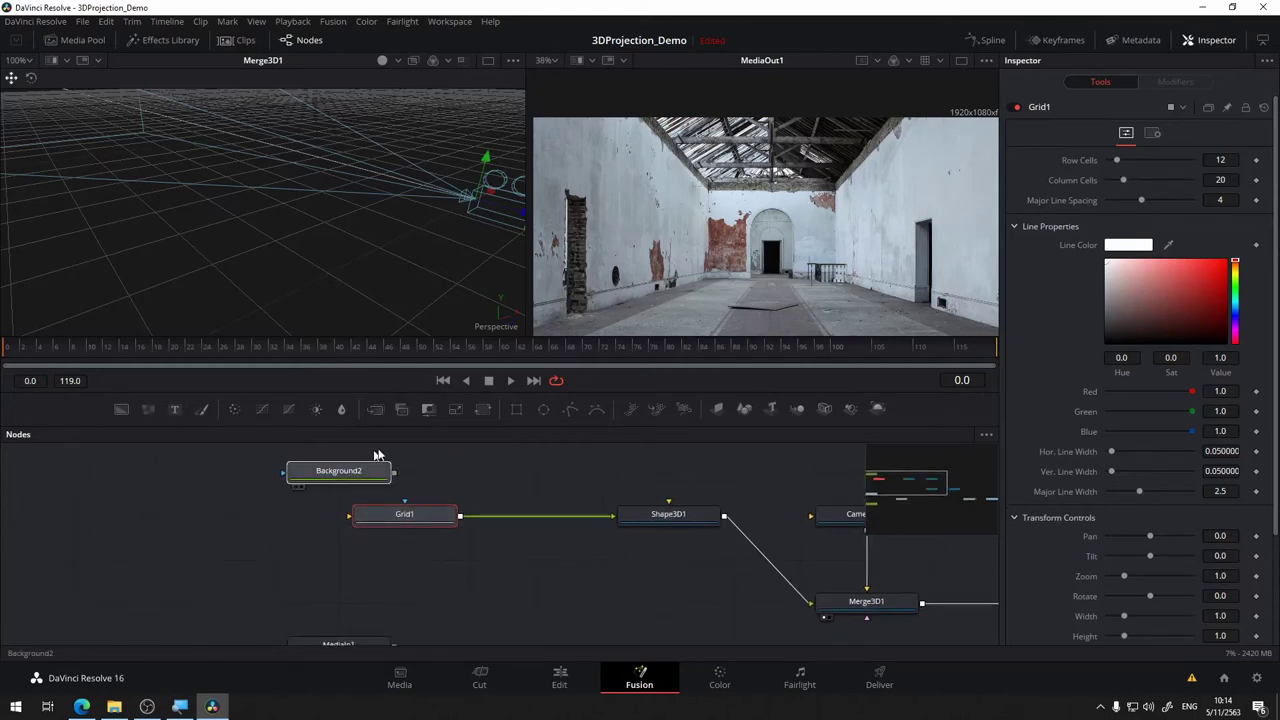
pyautogui.moveTo(460, 597); pyautogui.dragTo(459, 604)
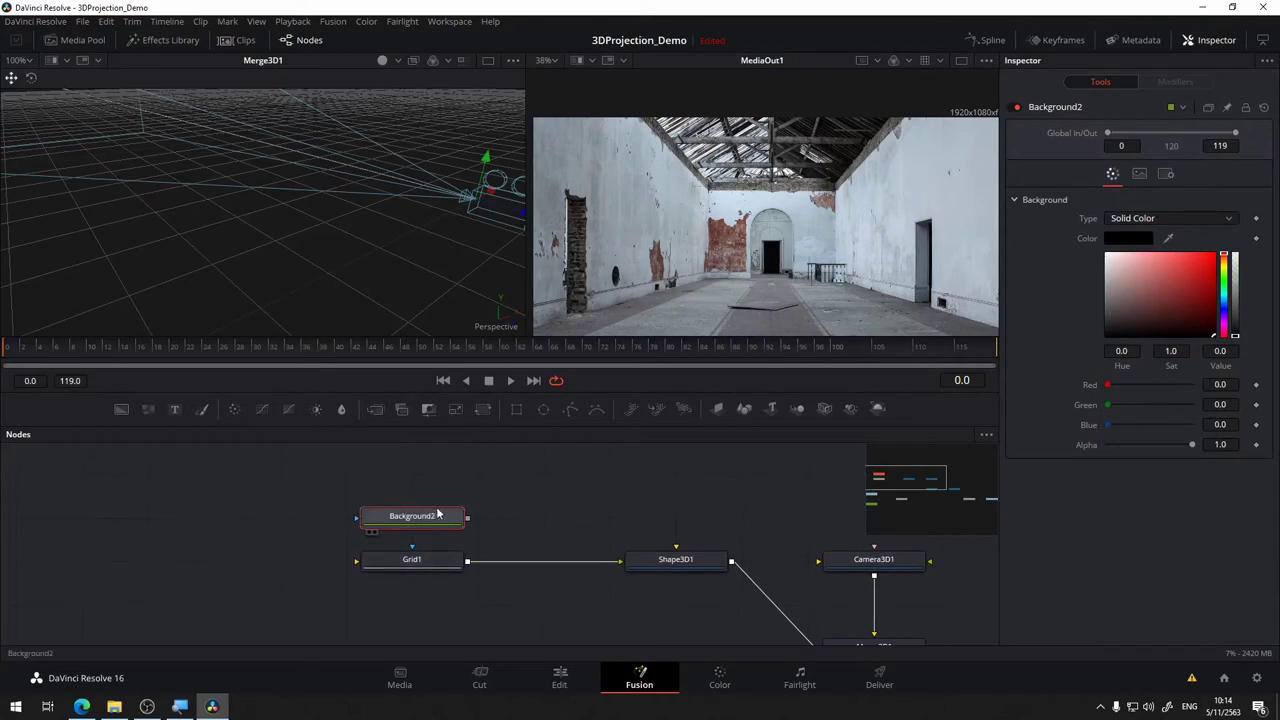
pyautogui.moveTo(421, 526)
pyautogui.mouseDown()
pyautogui.moveTo(223, 569)
pyautogui.moveTo(405, 567)
pyautogui.mouseUp()
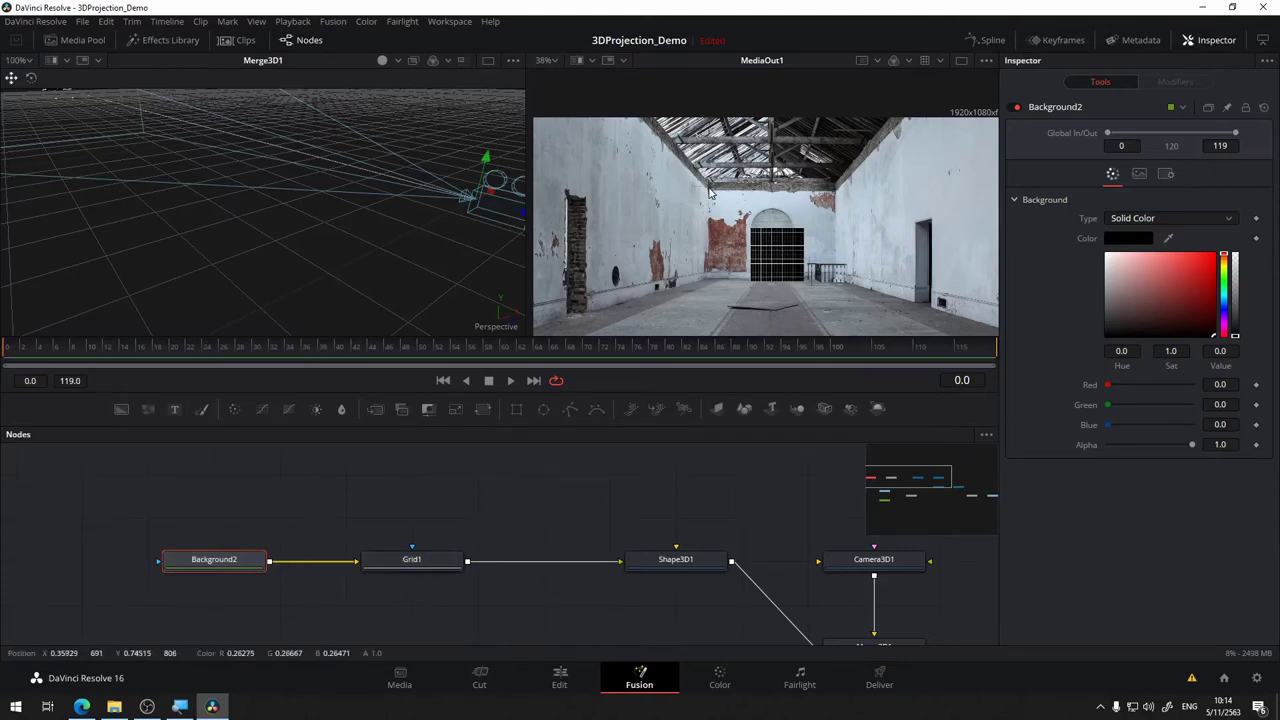
# Set Grid1's Major Line Spacing to 0 so only even thin grid lines remain.
pyautogui.scroll(4, 822, 260)
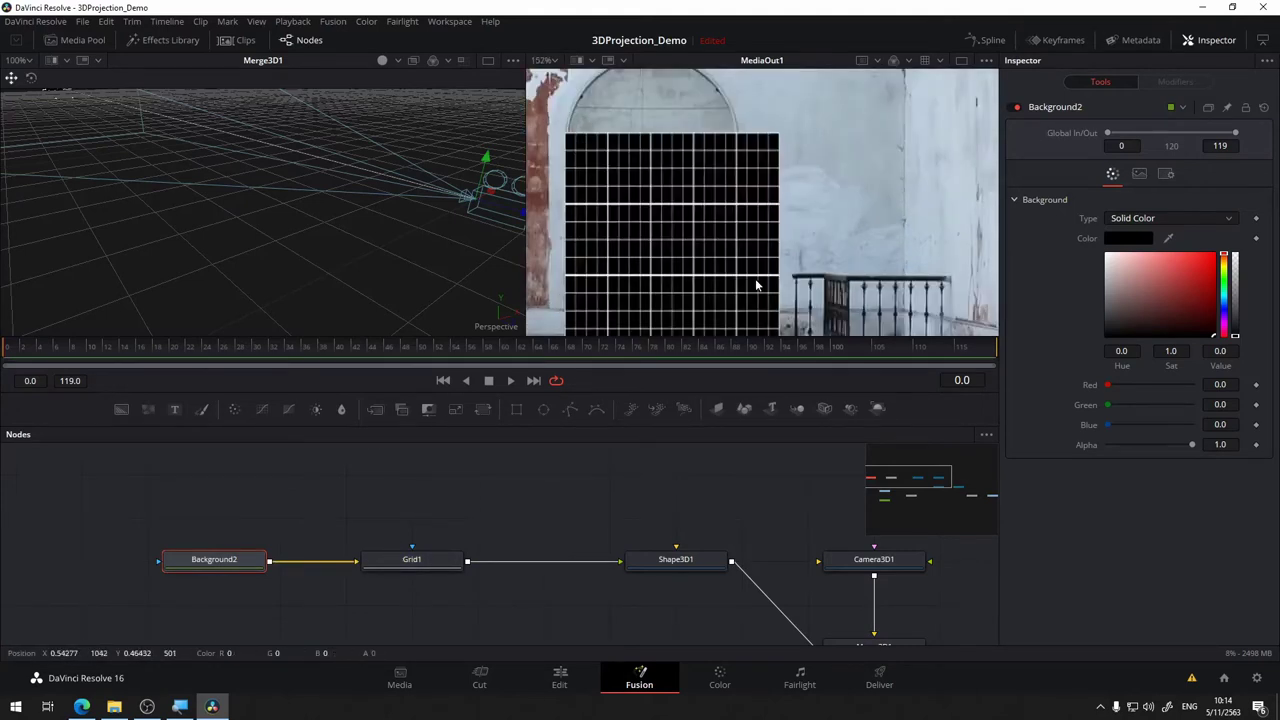
pyautogui.scroll(-2, 716, 280)
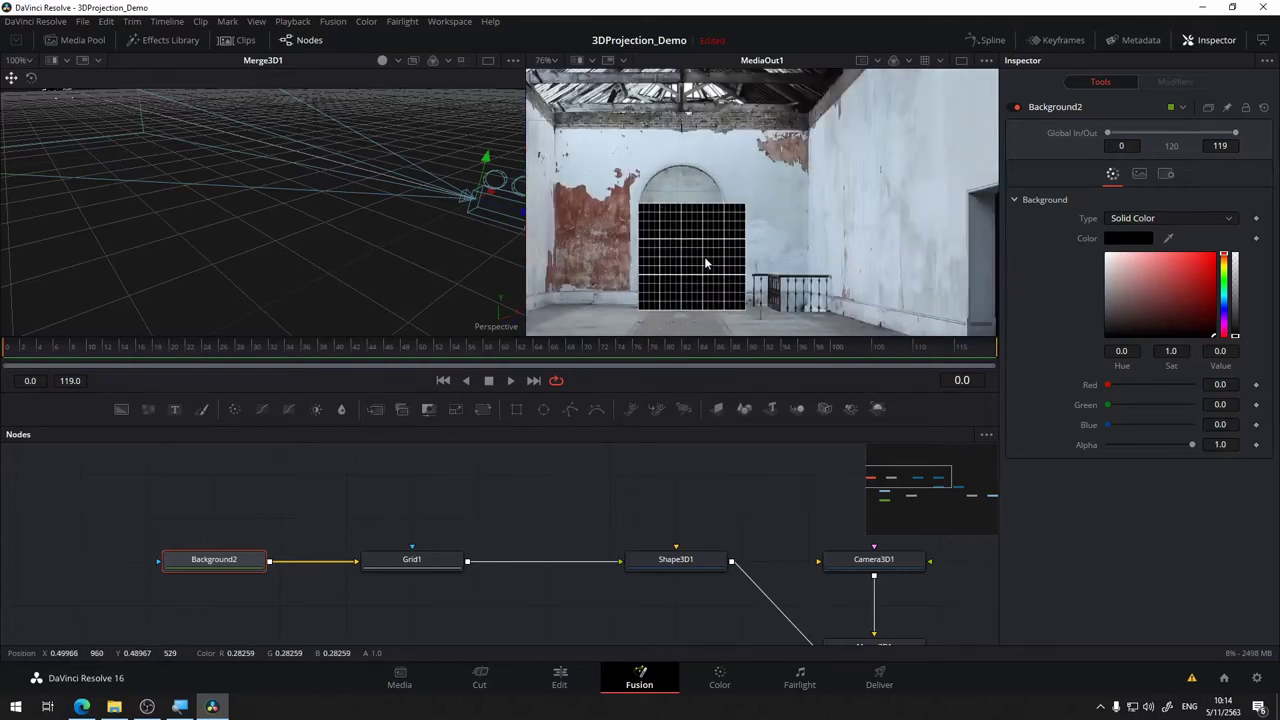
pyautogui.moveTo(706, 263); pyautogui.dragTo(800, 257)
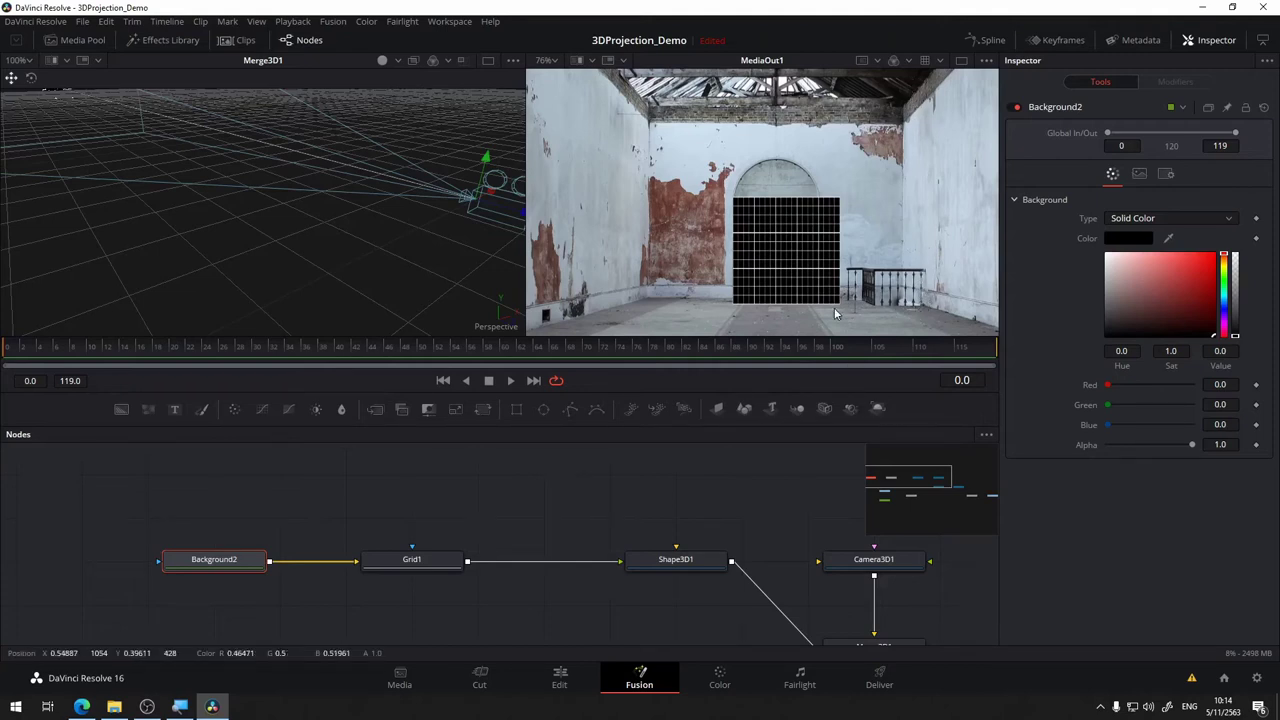
pyautogui.click(456, 559)
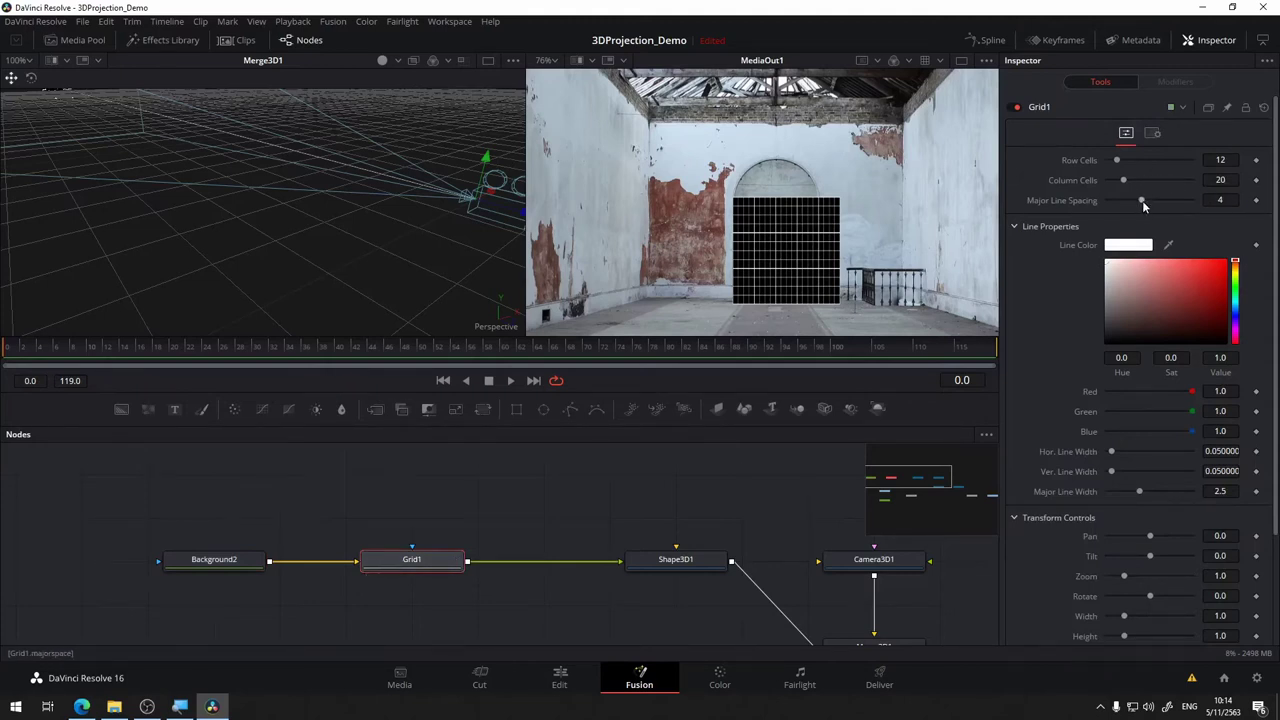
pyautogui.moveTo(1142, 200); pyautogui.dragTo(1097, 200)
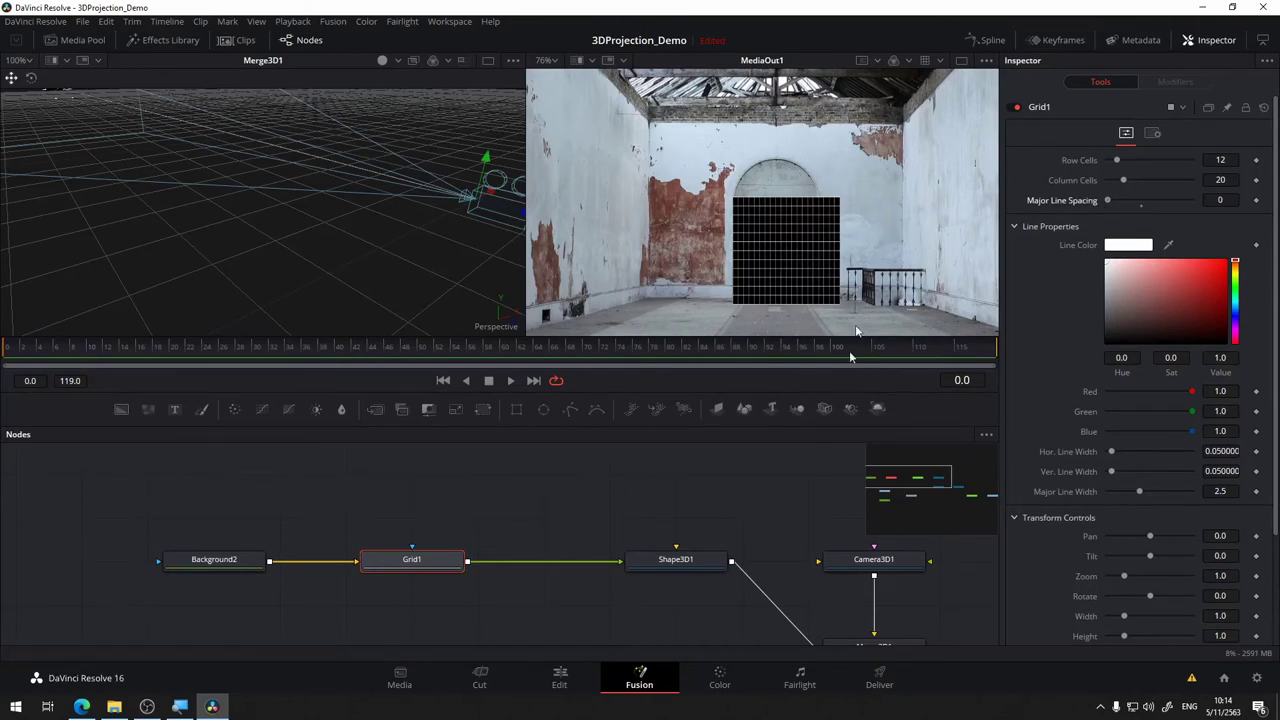
# Move Background2 and Grid1 further left in the node graph, leaving Grid1 selected.
pyautogui.scroll(-2, 510, 520)
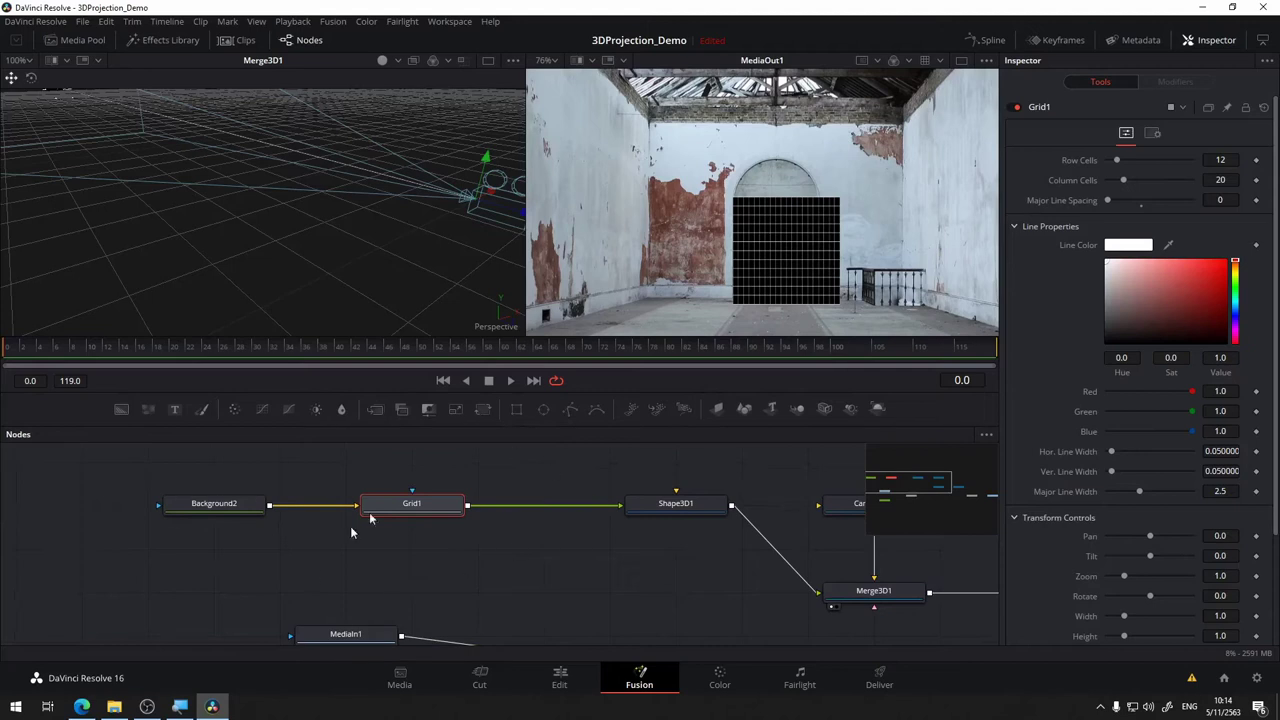
pyautogui.moveTo(509, 464); pyautogui.dragTo(183, 560)
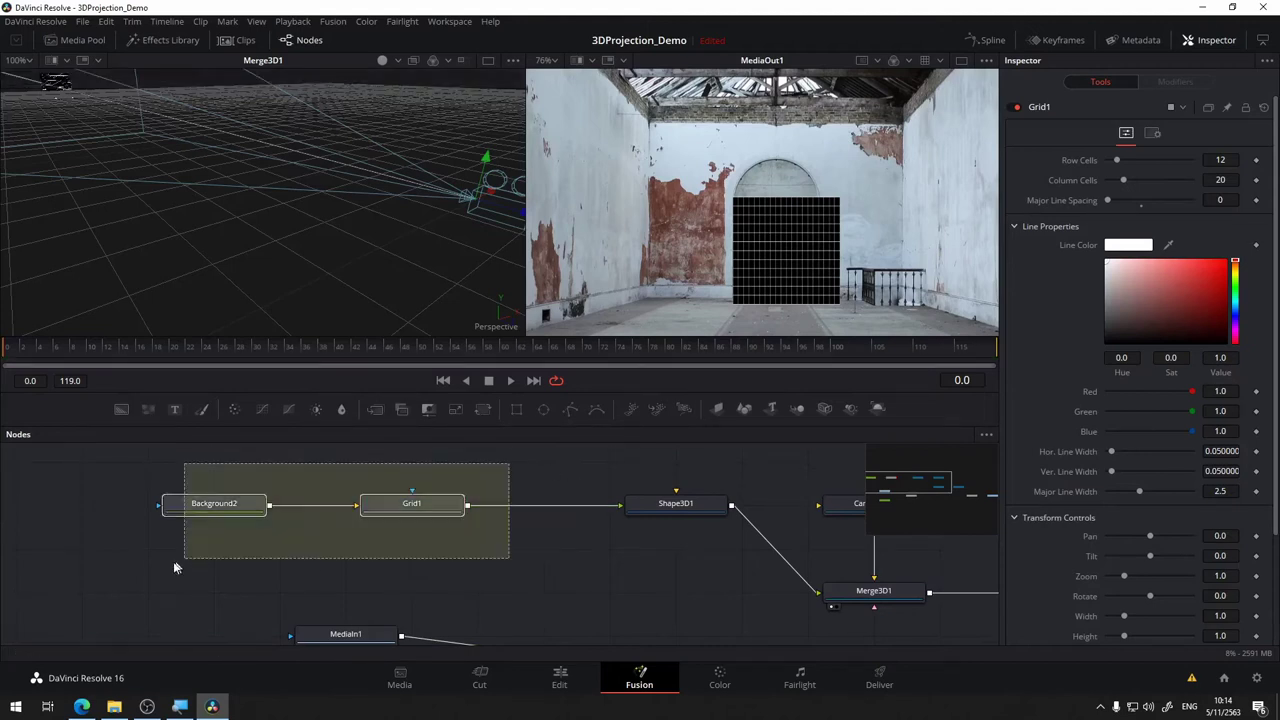
pyautogui.moveTo(368, 508); pyautogui.dragTo(171, 512)
pyautogui.click(398, 498)
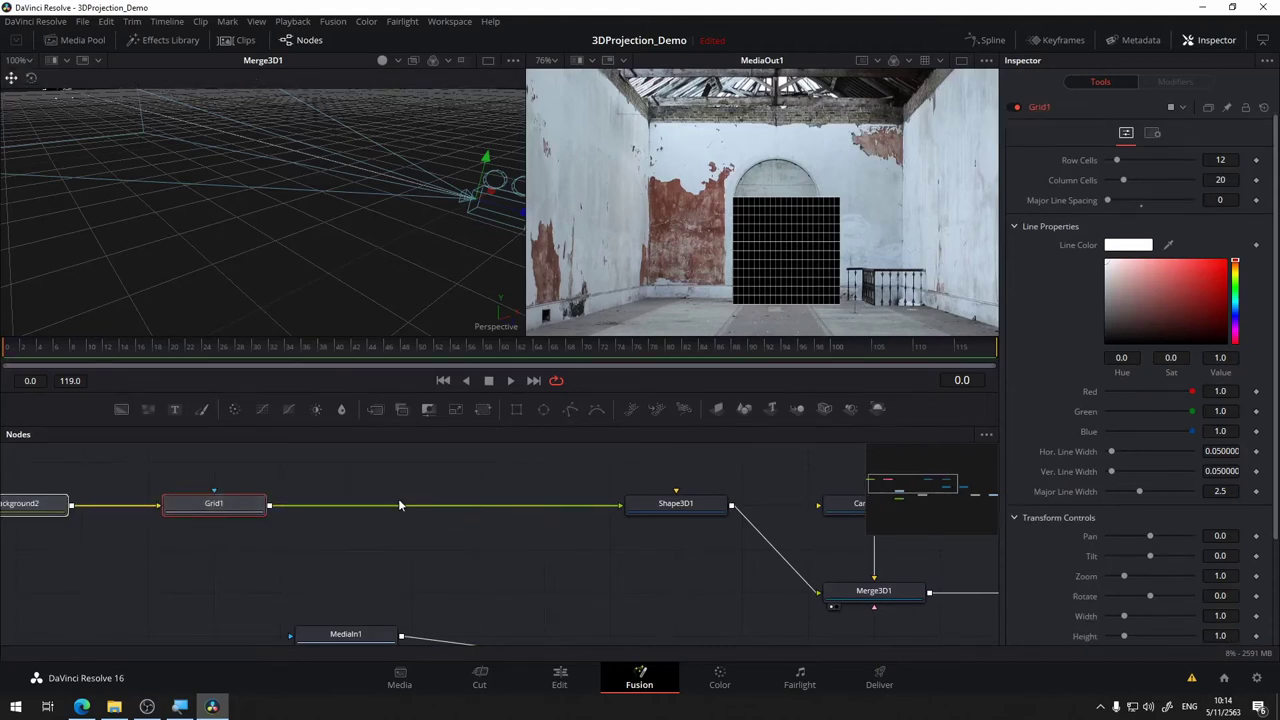
# Insert a Luma Keyer after Grid1 to key out the black, leaving only white grid lines.
pyautogui.hotkey('shift', 'space')
pyautogui.write('Grid')
pyautogui.press('BackSpace')
pyautogui.press('BackSpace')
pyautogui.press('BackSpace')
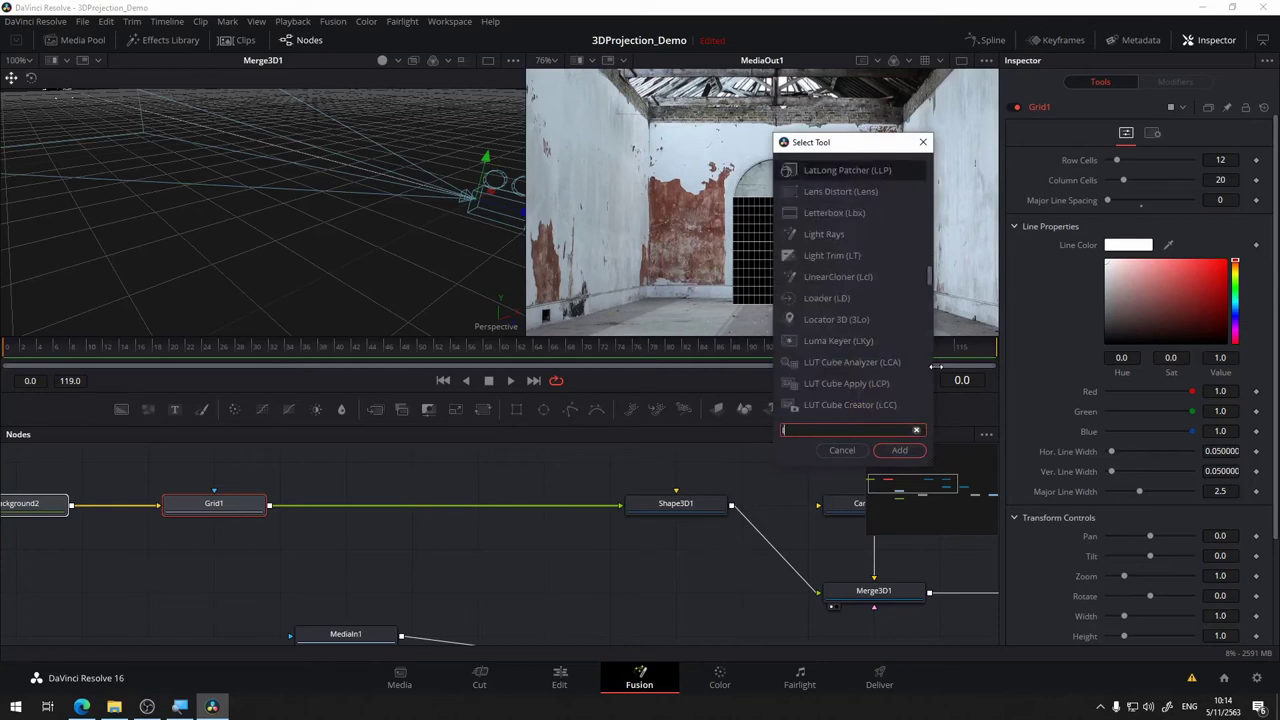
pyautogui.write('lum')
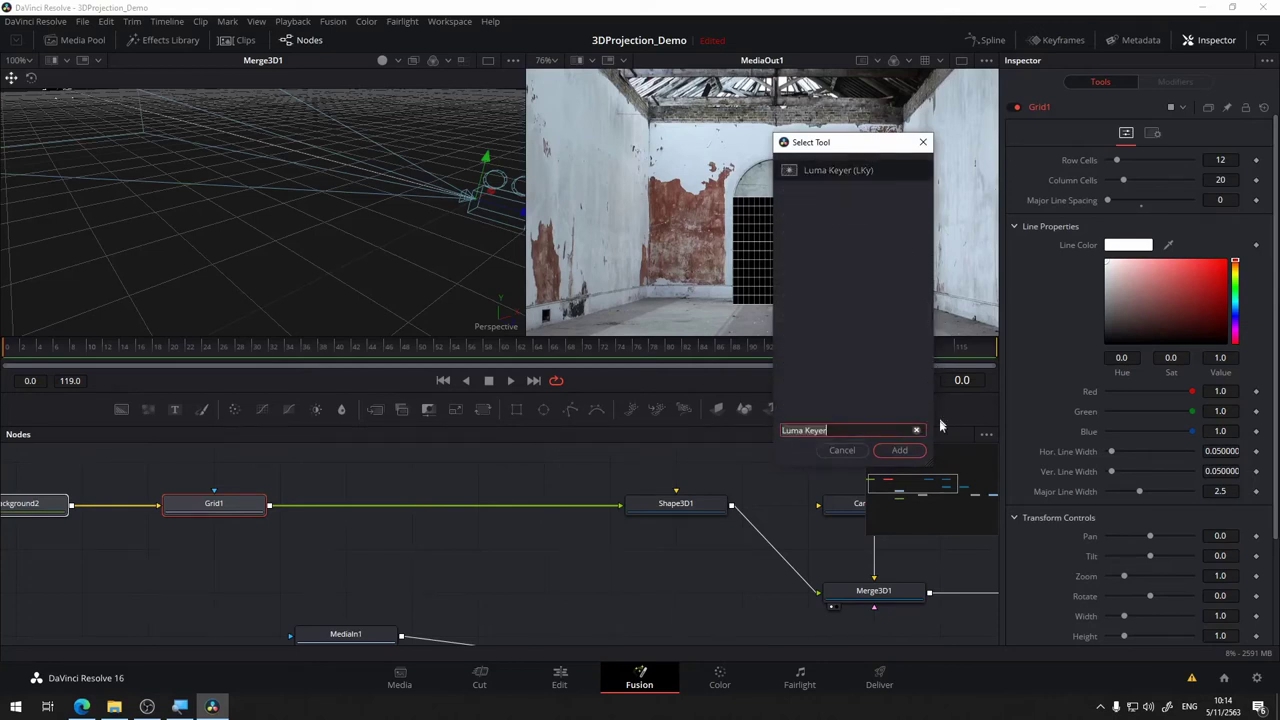
pyautogui.click(899, 450)
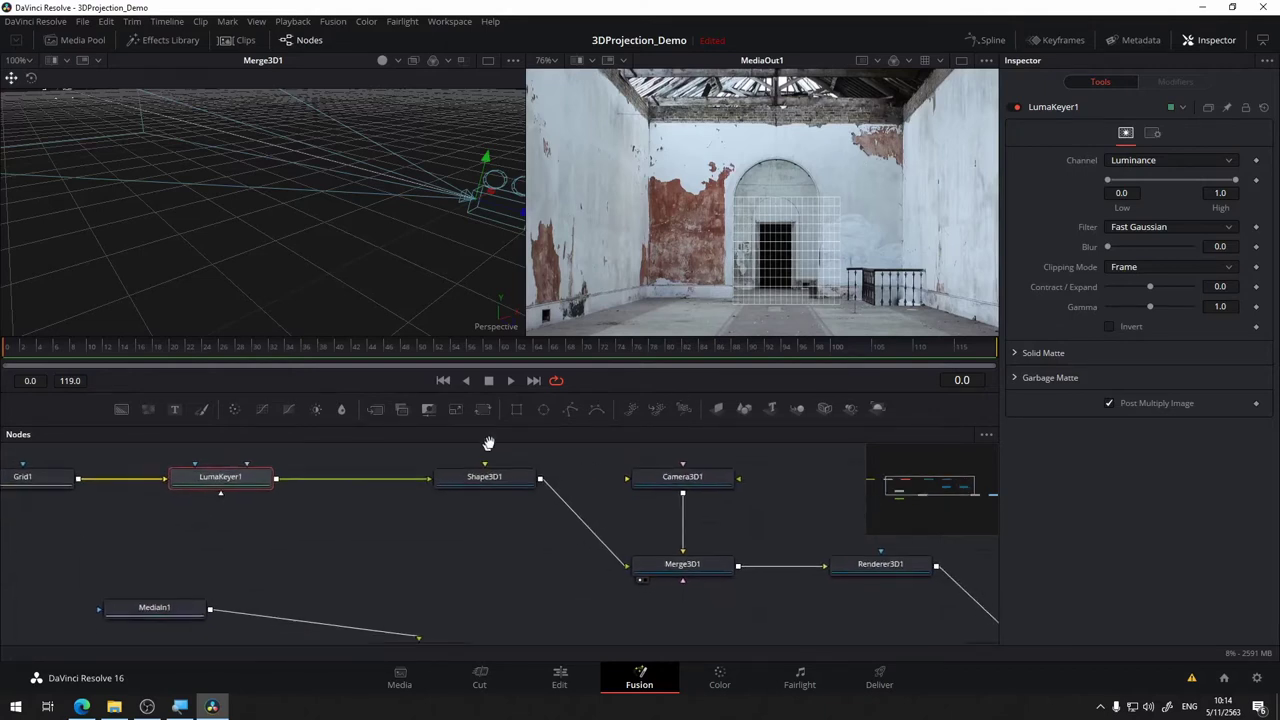
pyautogui.moveTo(674, 476); pyautogui.dragTo(606, 491)
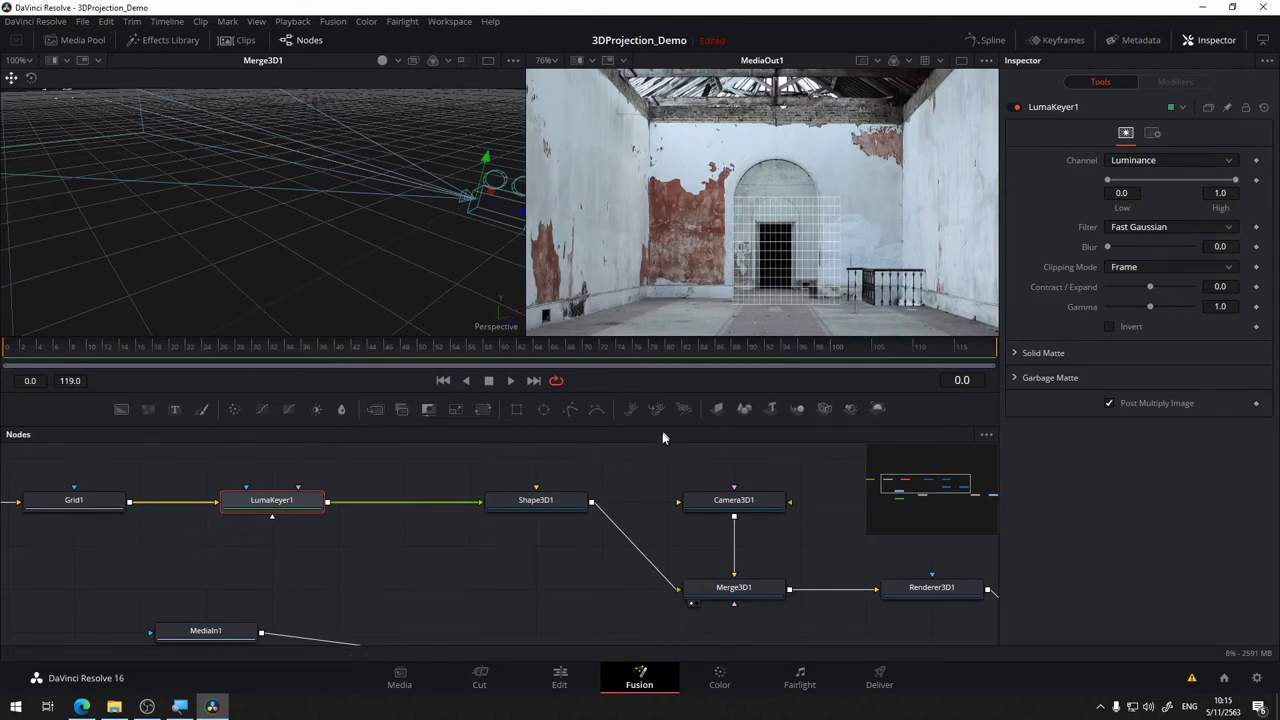
pyautogui.moveTo(643, 462); pyautogui.dragTo(641, 464)
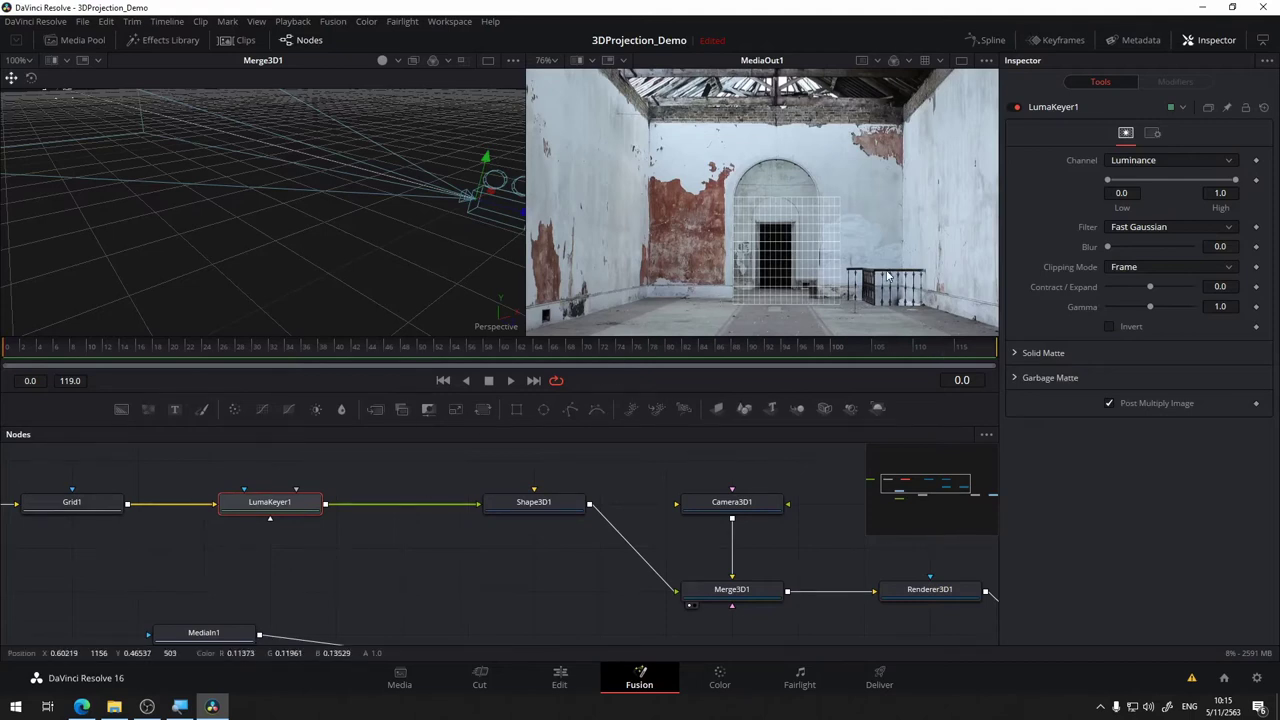
pyautogui.scroll(-2, 889, 283)
pyautogui.moveTo(889, 283); pyautogui.dragTo(819, 203)
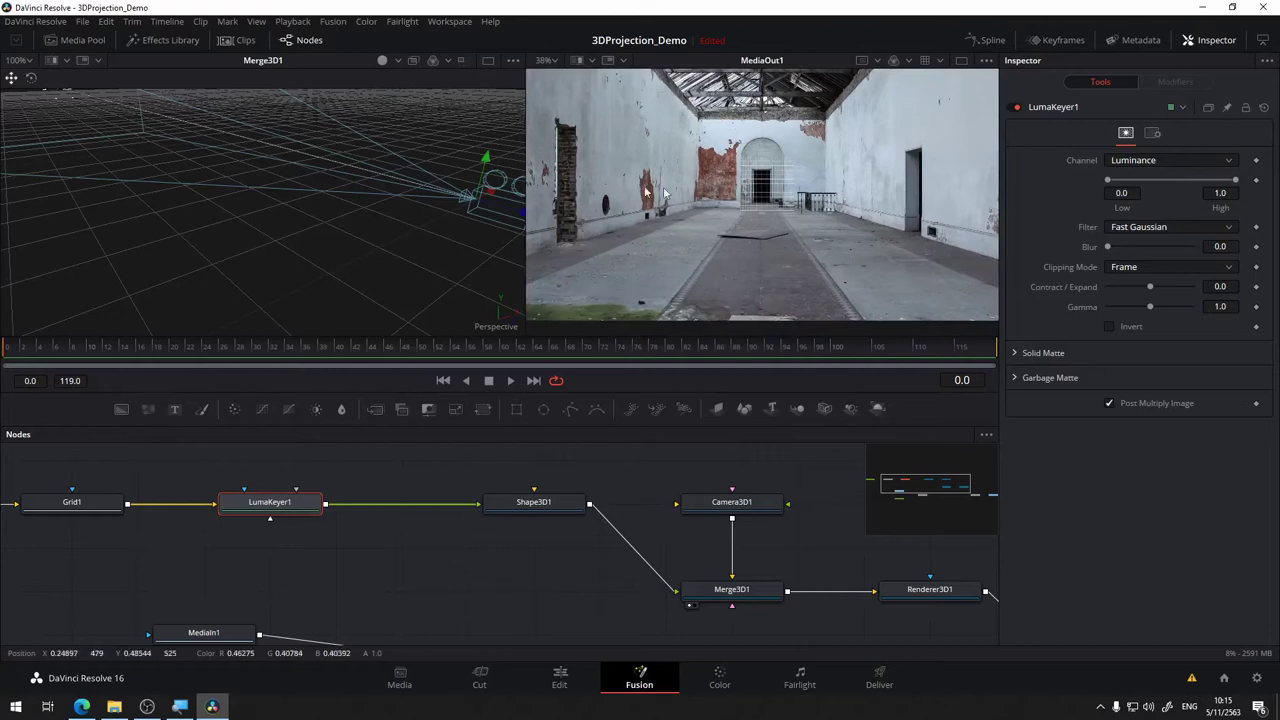
# Try rotation values on Shape3D1's plane, Y -12.2 and X about 31.5.
pyautogui.click(533, 501)
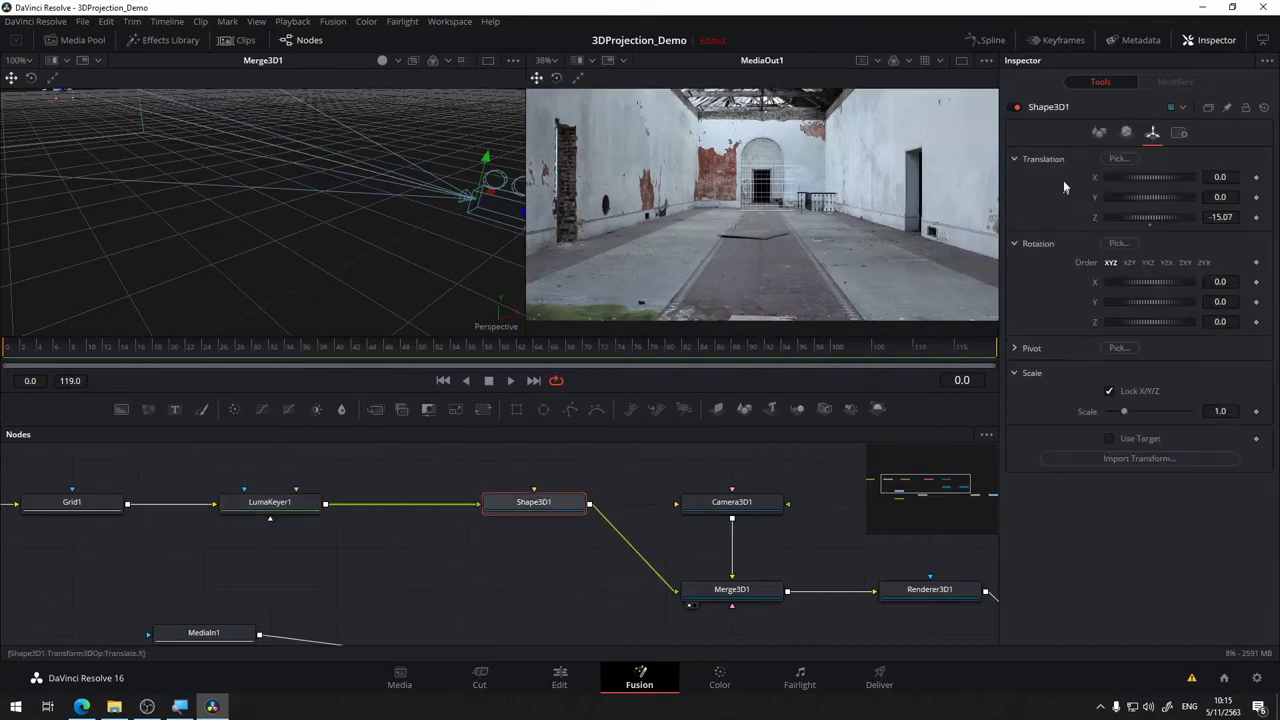
pyautogui.click(1220, 301)
pyautogui.write('-0.5')
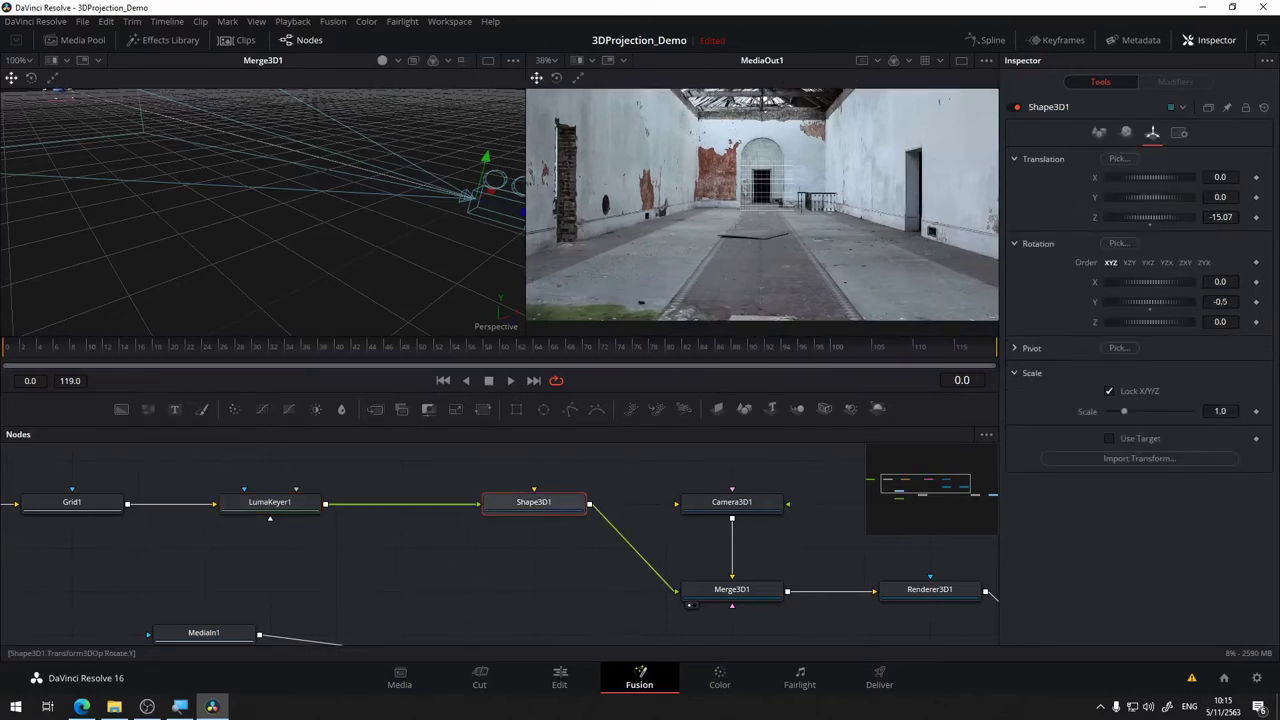
pyautogui.write('-12.2')
pyautogui.press('Return')
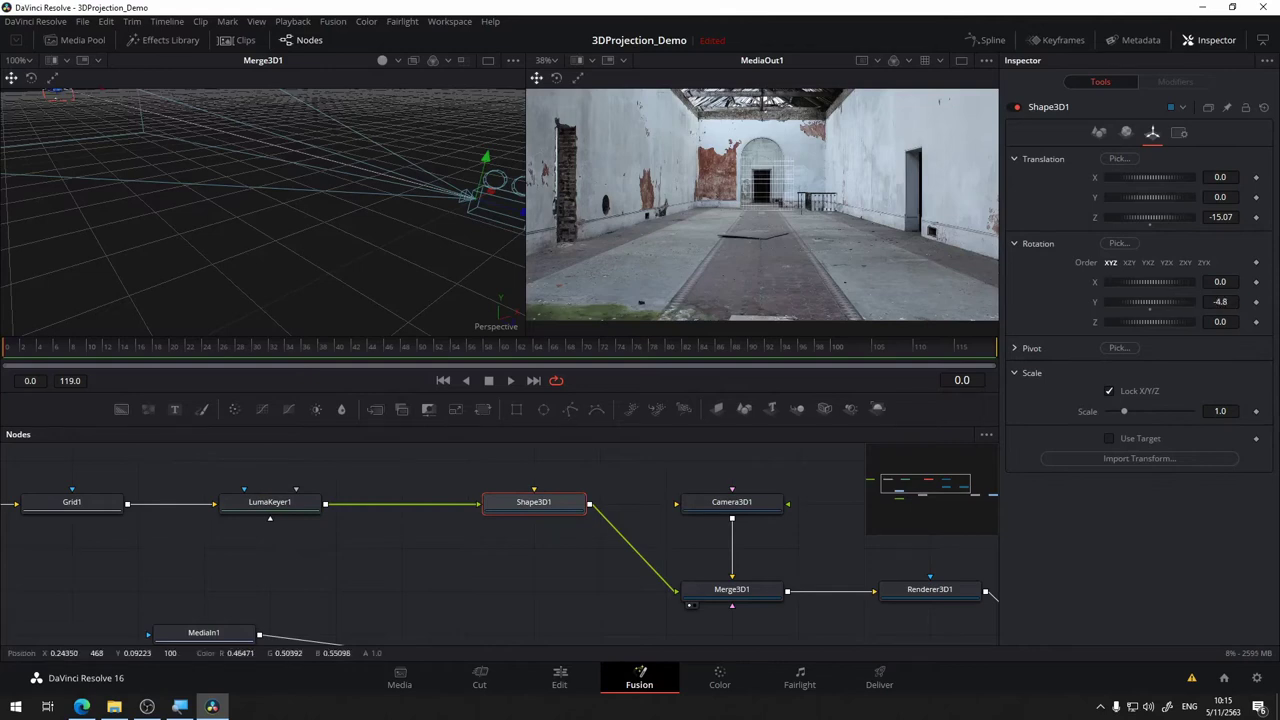
pyautogui.moveTo(1220, 301); pyautogui.dragTo(1218, 314)
pyautogui.write('2.6')
pyautogui.press('Return')
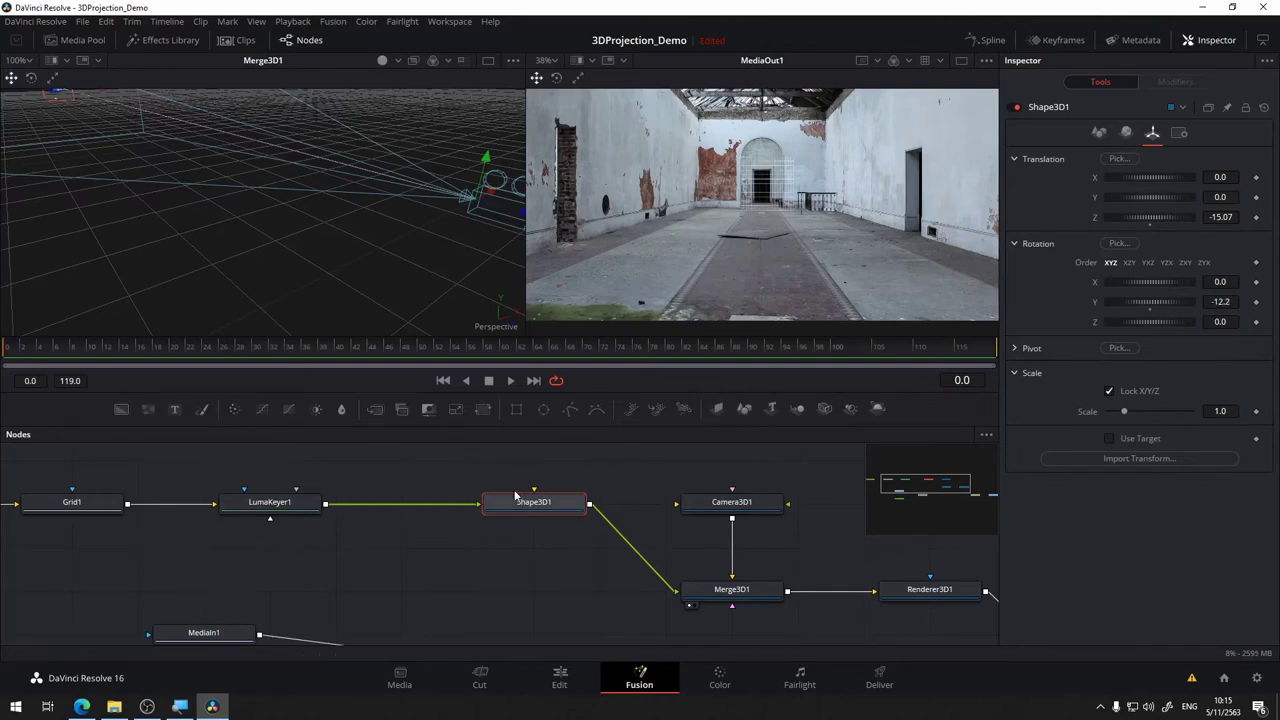
pyautogui.write('31.5')
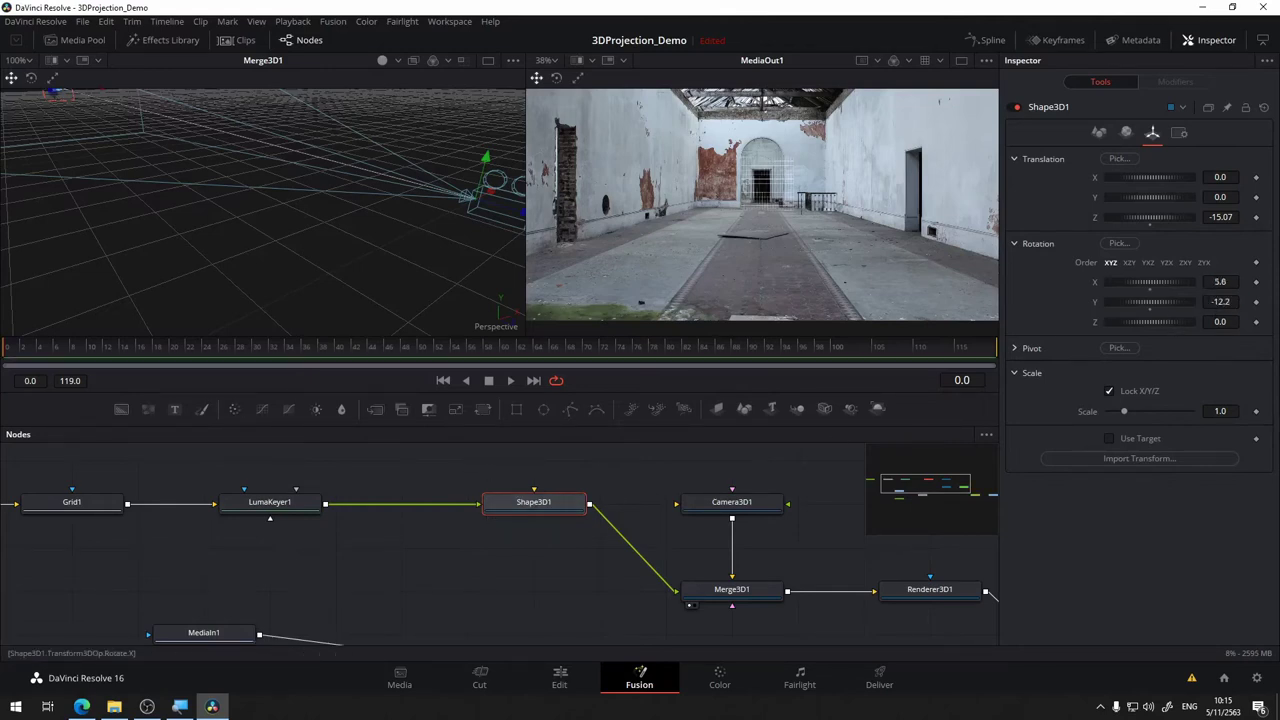
pyautogui.press('Return')
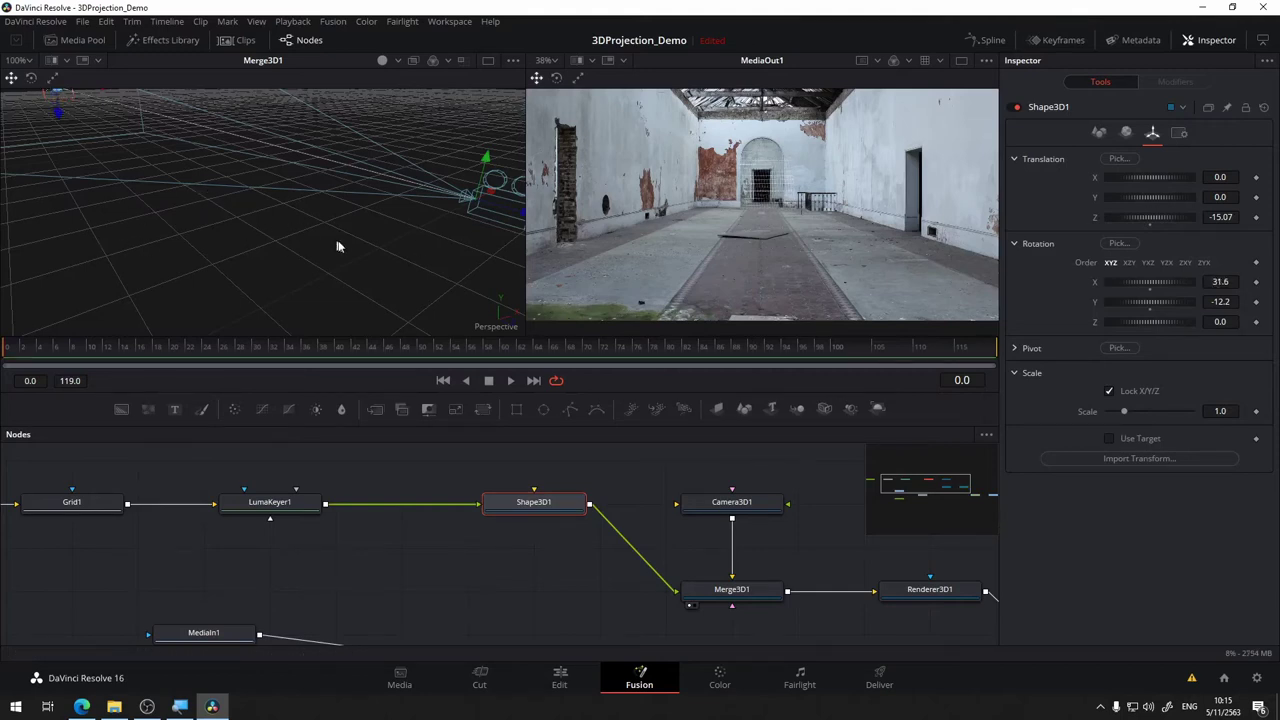
# Scale the plane to 2.717 and set rotation X -90, Y 0, Z 0 so it lies flat.
pyautogui.moveTo(337, 246); pyautogui.dragTo(230, 254)
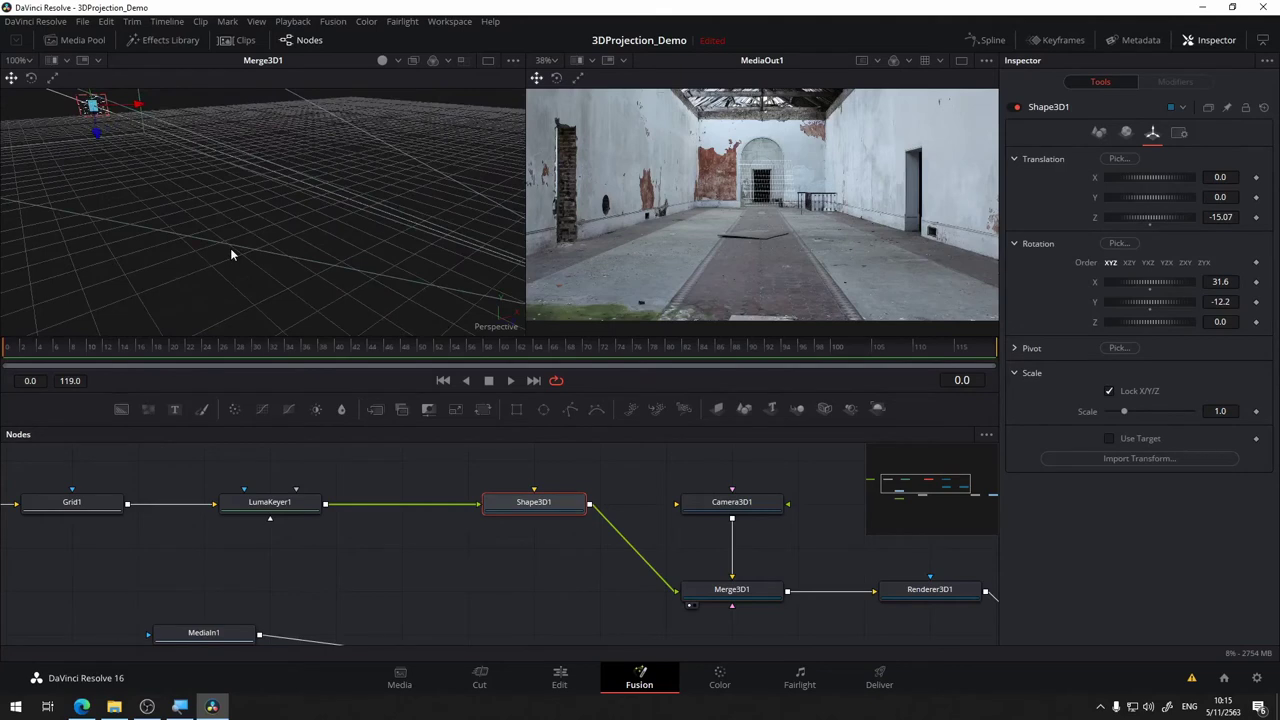
pyautogui.moveTo(1131, 413); pyautogui.dragTo(1160, 413)
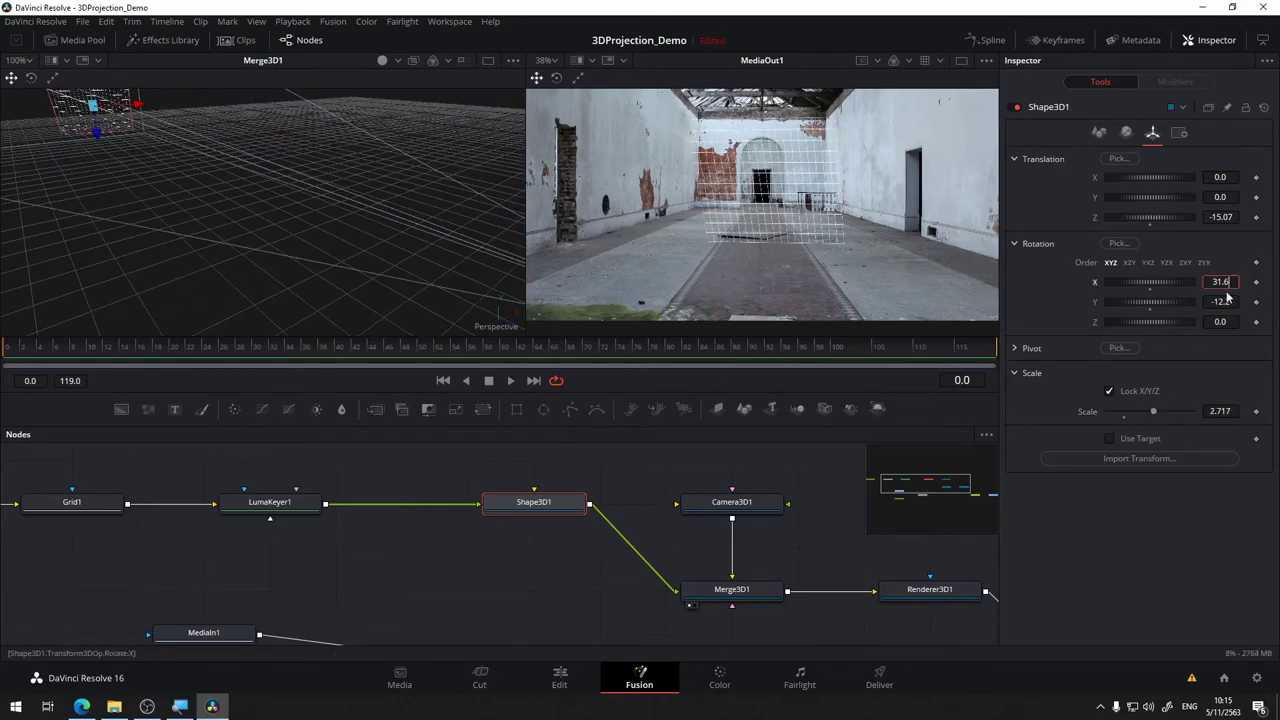
pyautogui.press('Tab')
pyautogui.press('Tab')
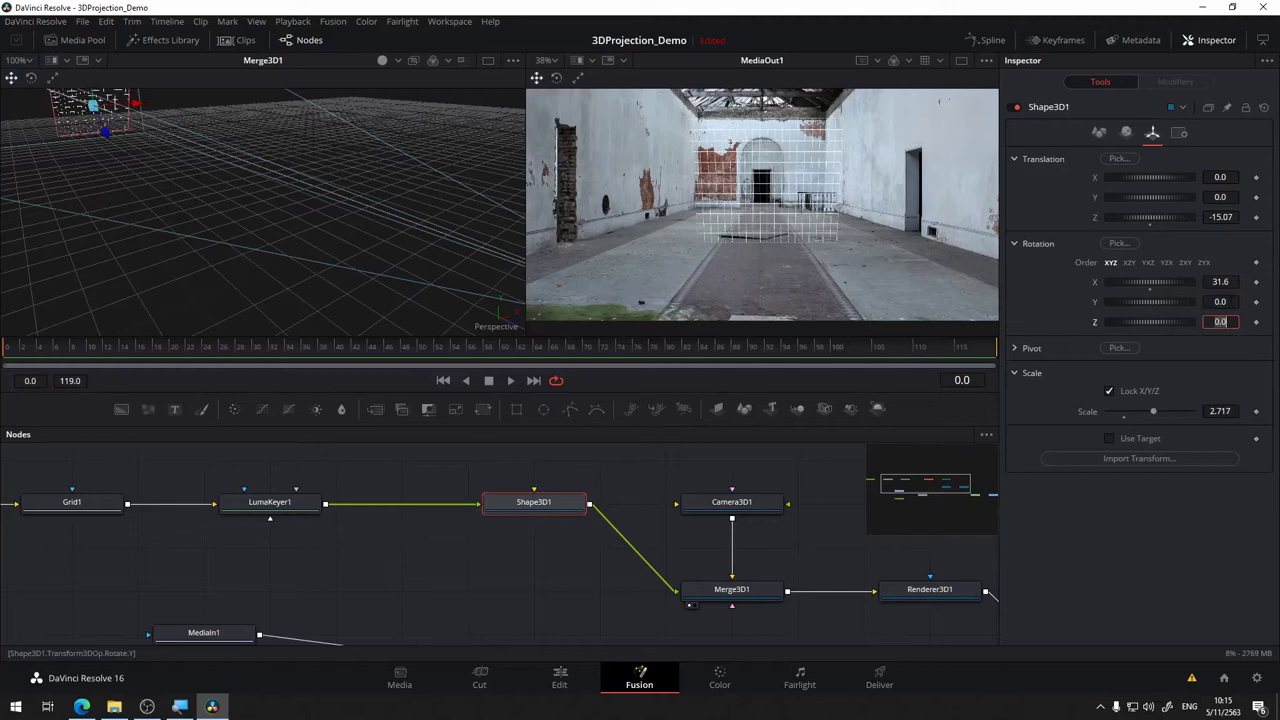
pyautogui.moveTo(1152, 281); pyautogui.dragTo(1120, 281)
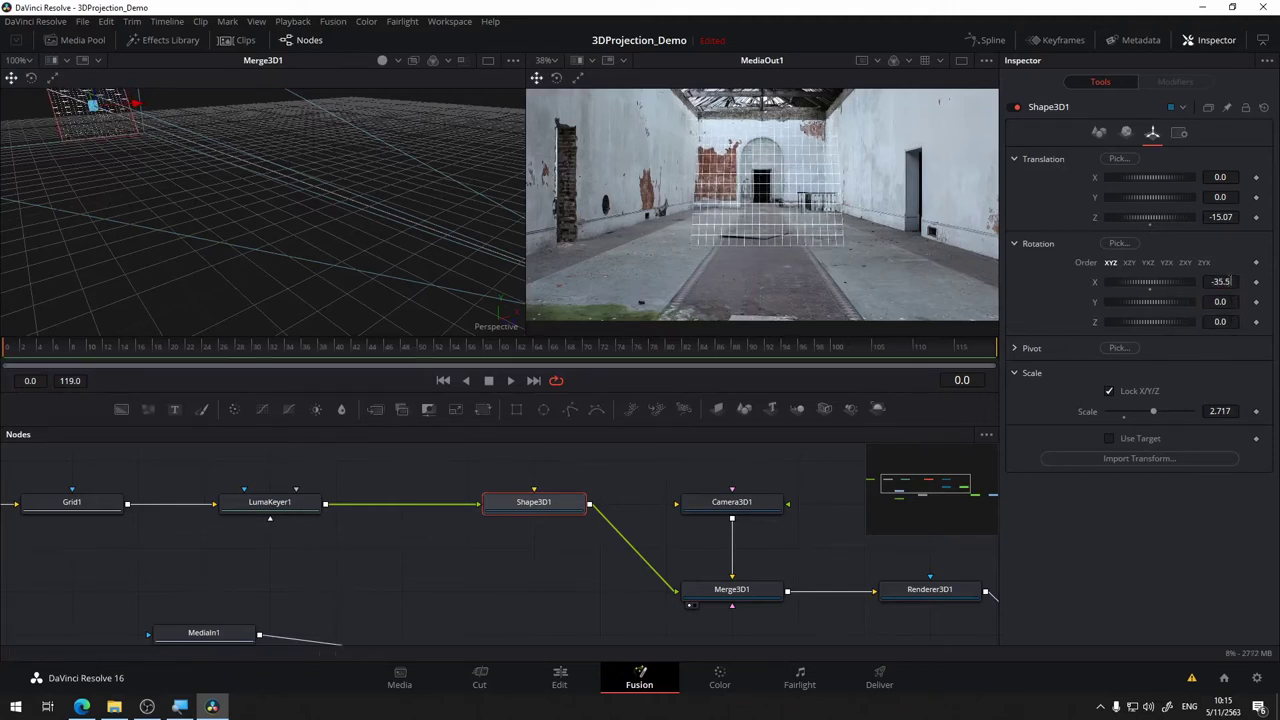
pyautogui.click(1220, 281)
pyautogui.write('-9')
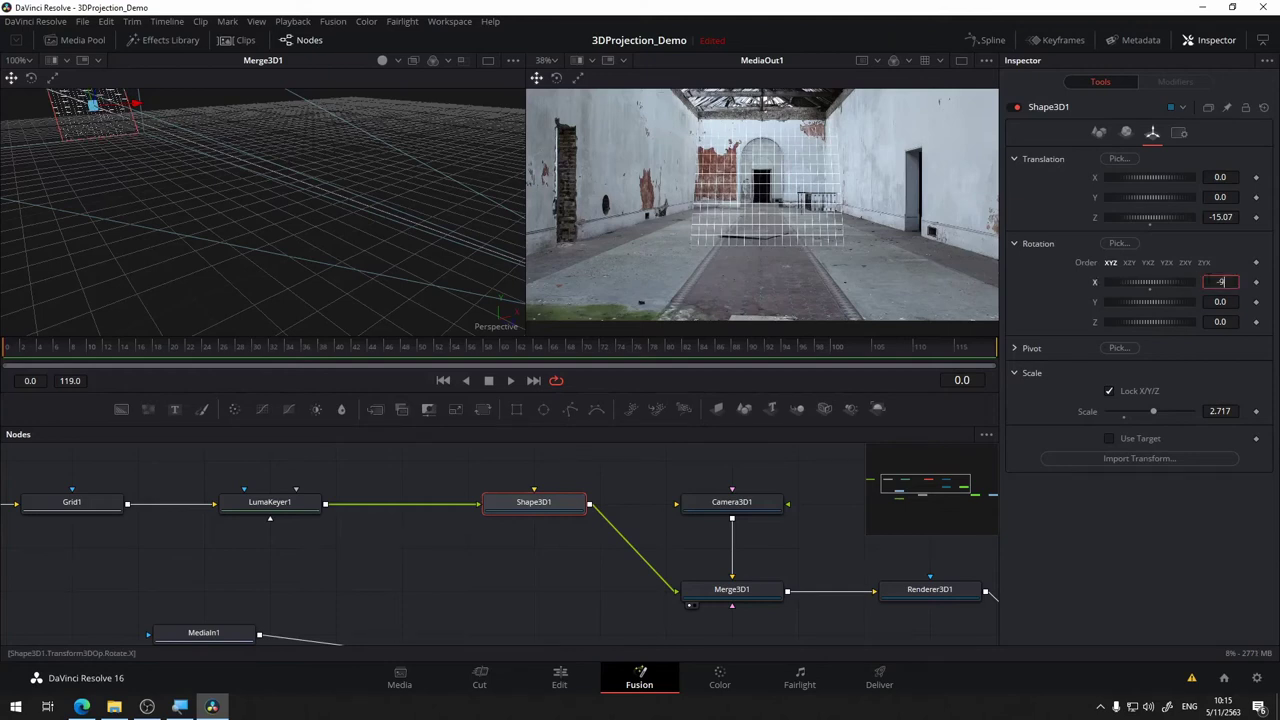
pyautogui.write('0')
pyautogui.press('Tab')
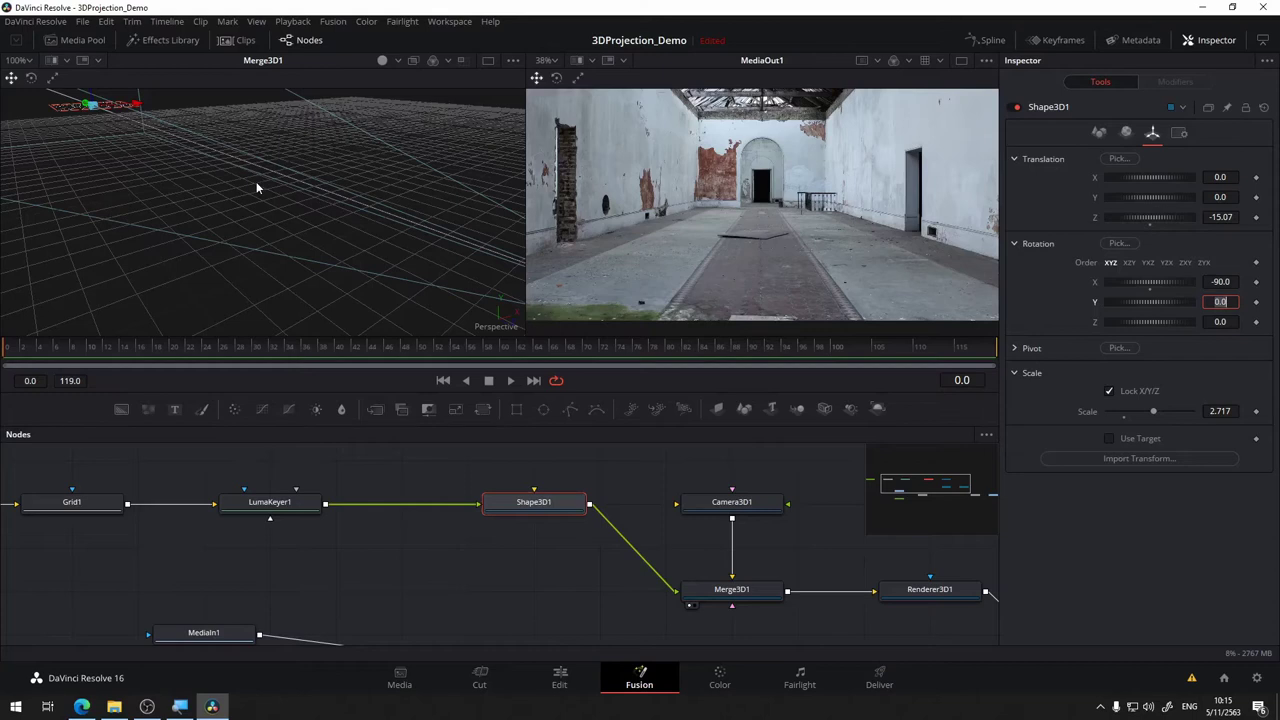
pyautogui.scroll(-10, 256, 186)
# Move the grid plane to Z -7.872, scale it to 5.0 and lower it to Y -0.7575.
pyautogui.moveTo(388, 112); pyautogui.dragTo(232, 218)
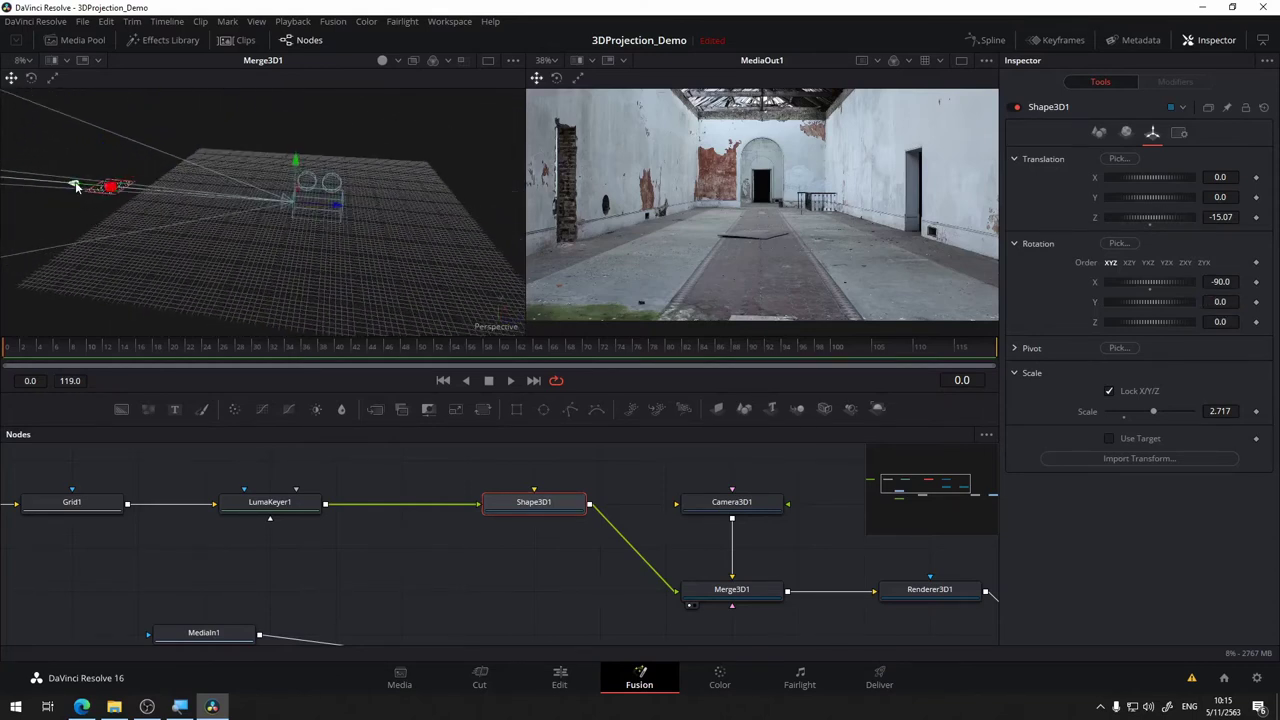
pyautogui.moveTo(76, 186)
pyautogui.mouseDown()
pyautogui.moveTo(170, 202)
pyautogui.moveTo(155, 197)
pyautogui.mouseUp()
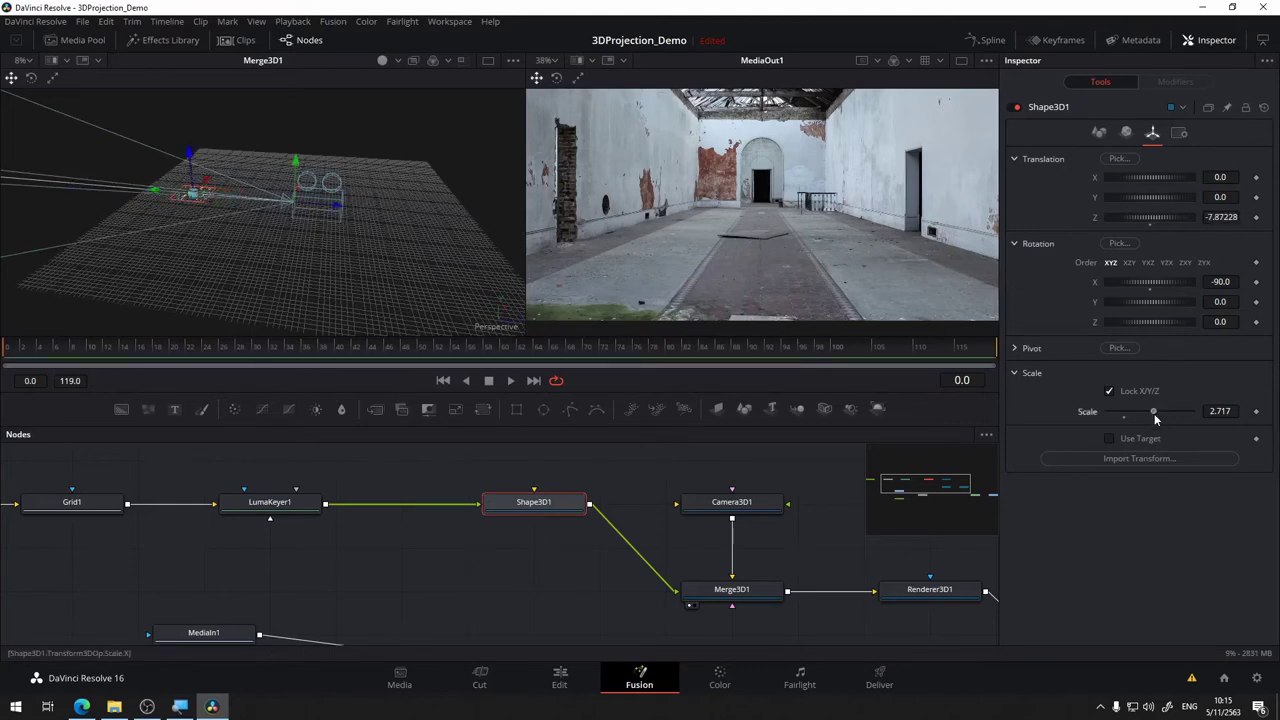
pyautogui.moveTo(1155, 412); pyautogui.dragTo(1202, 400)
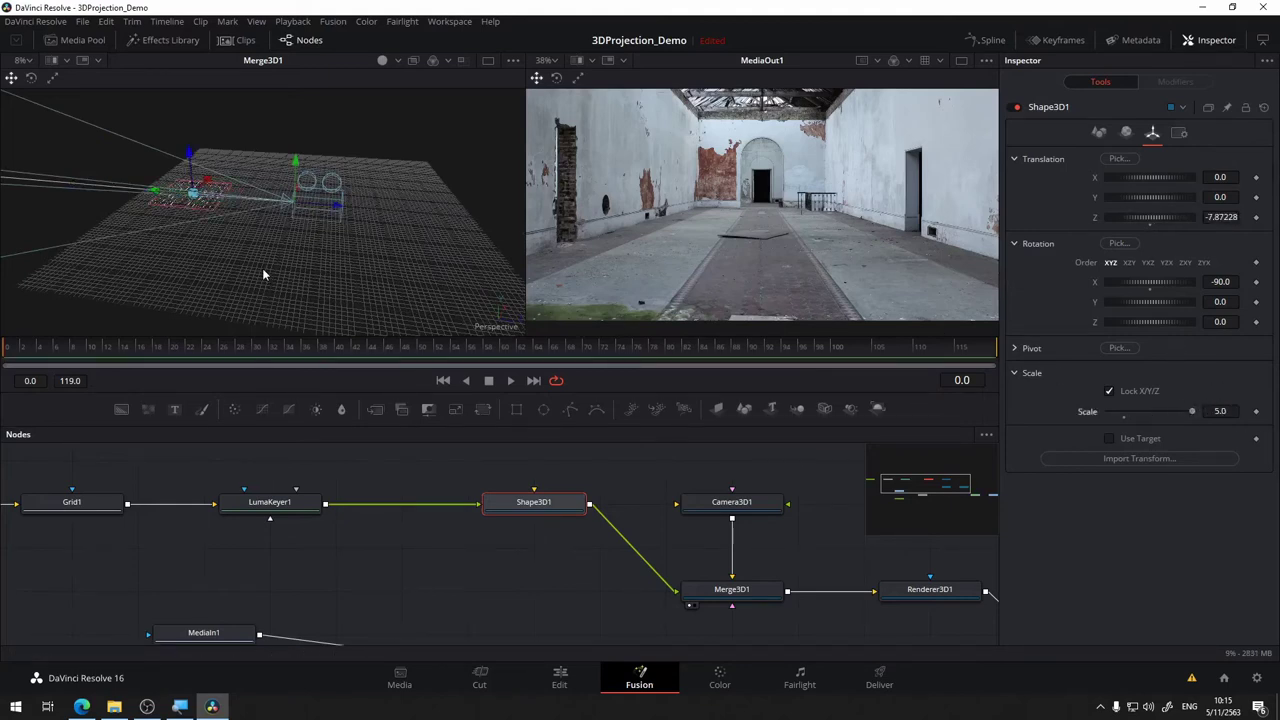
pyautogui.moveTo(264, 274); pyautogui.dragTo(248, 283)
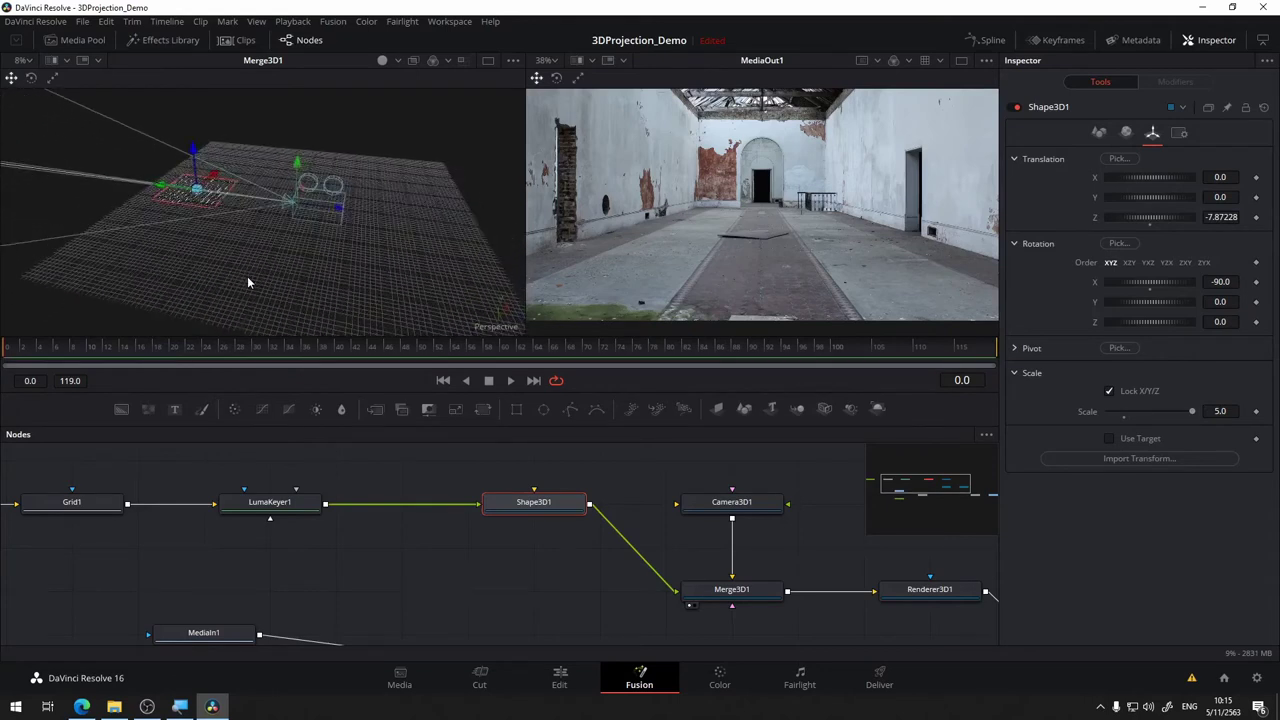
pyautogui.moveTo(194, 144); pyautogui.dragTo(274, 243)
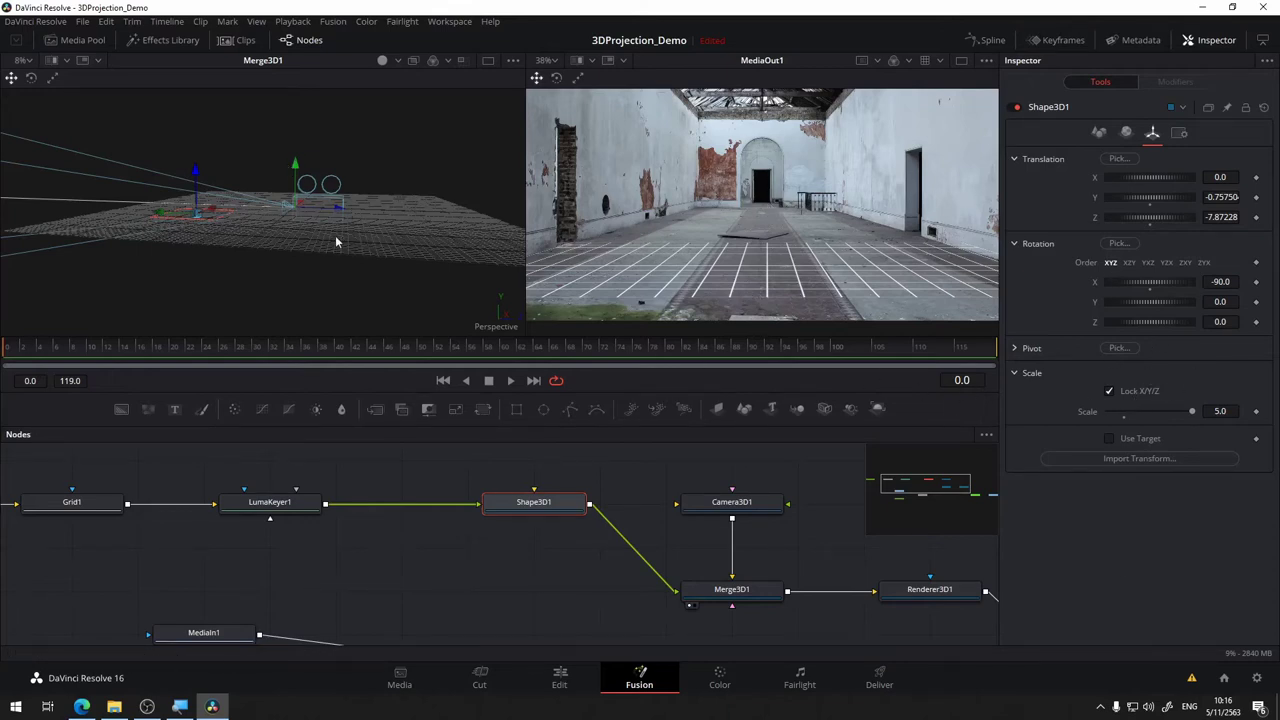
# Unlock the plane's scale axes, stretch Y scale to 20 and push the plane back.
pyautogui.moveTo(336, 241); pyautogui.dragTo(510, 300)
pyautogui.click(1140, 392)
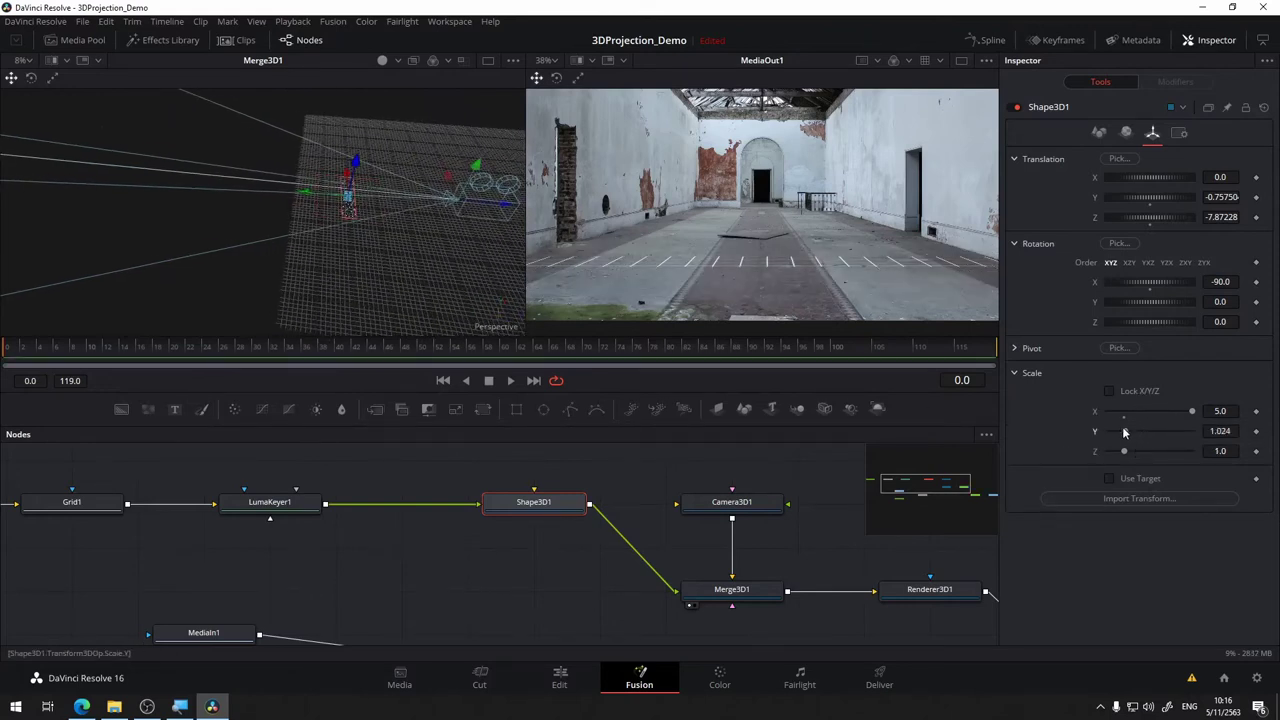
pyautogui.moveTo(1124, 432); pyautogui.dragTo(1227, 431)
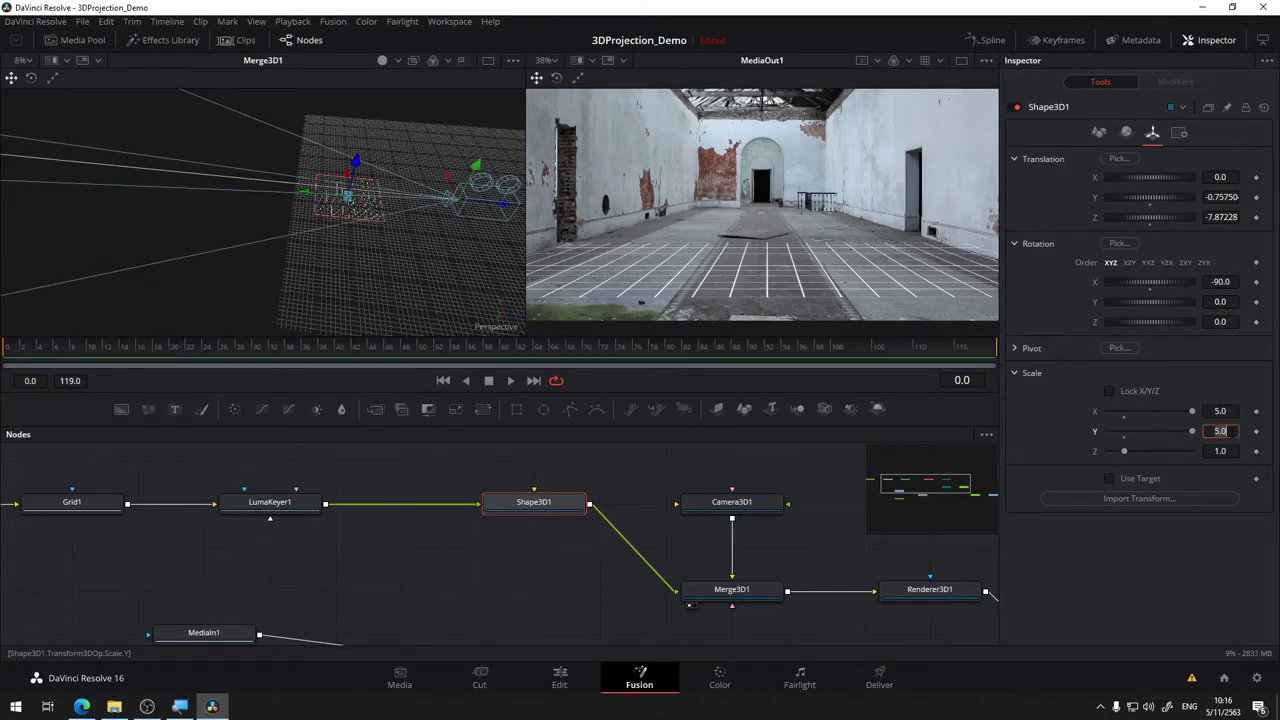
pyautogui.press('Tab')
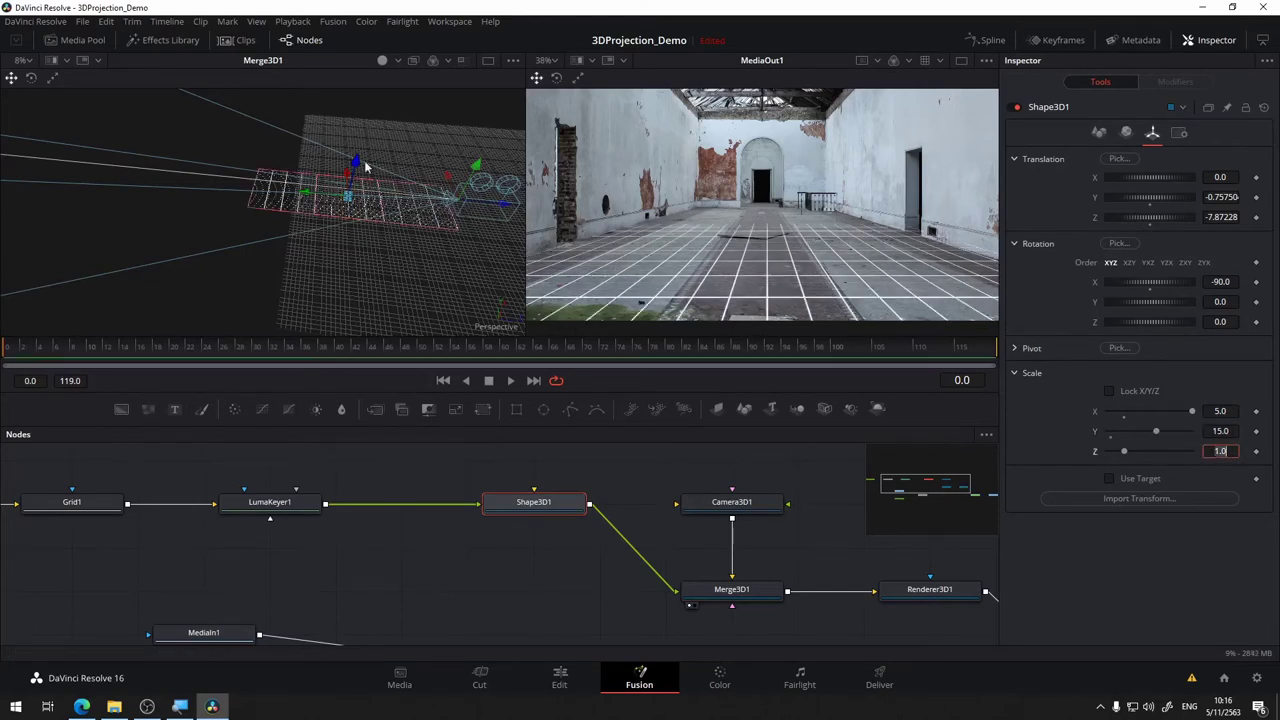
pyautogui.moveTo(307, 196)
pyautogui.mouseDown()
pyautogui.moveTo(229, 186)
pyautogui.moveTo(246, 189)
pyautogui.mouseUp()
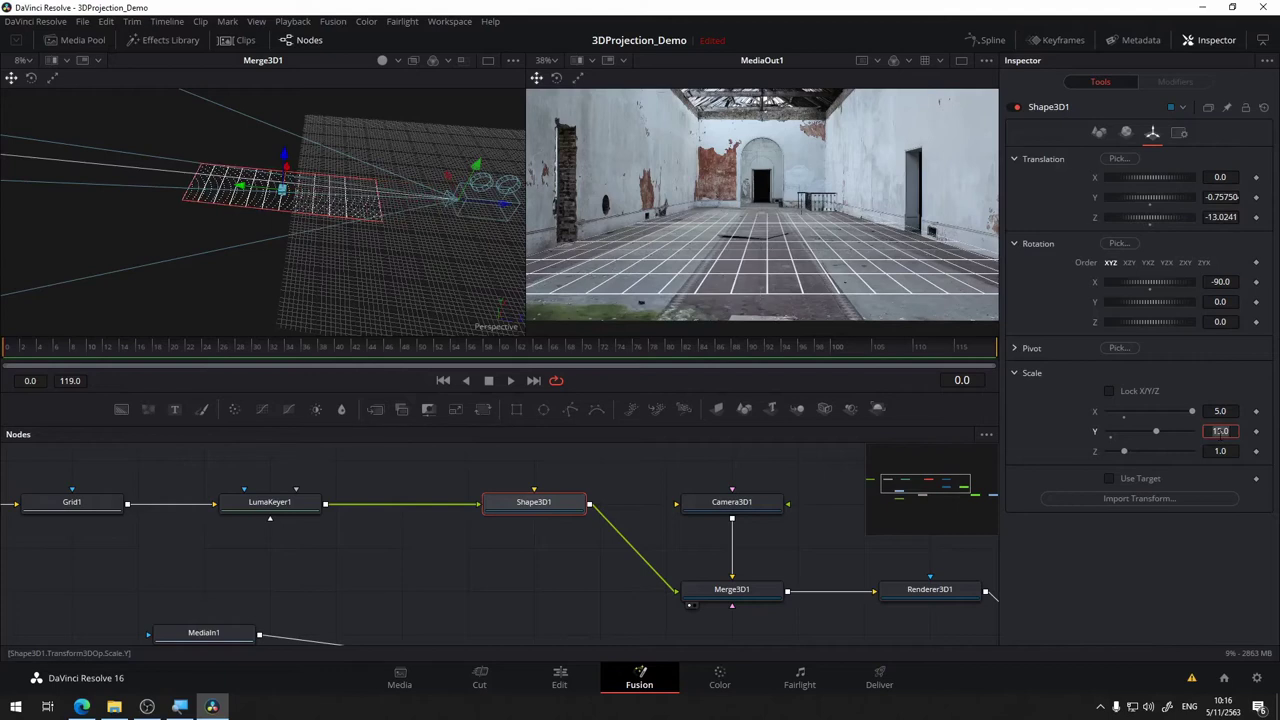
pyautogui.click(1221, 431)
pyautogui.write('20')
pyautogui.press('Tab')
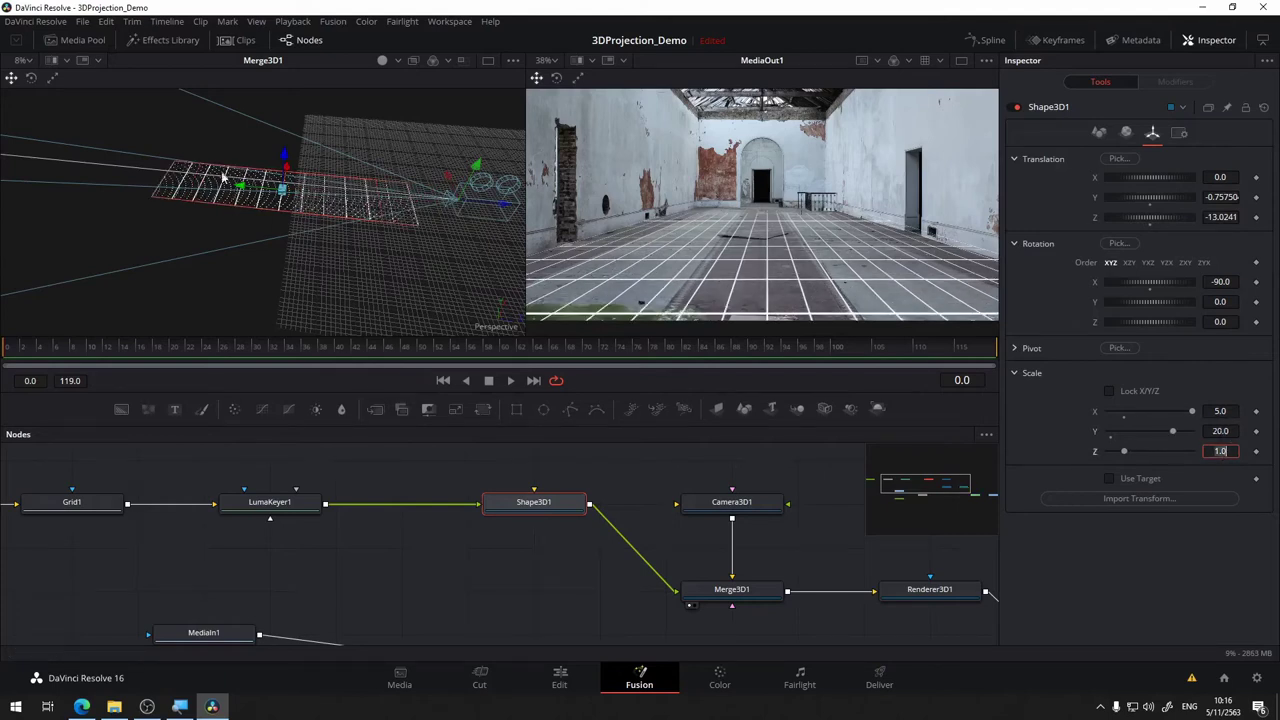
# Raise the Y scale to 25 and slide the floor grid back to Z about -16.3.
pyautogui.moveTo(240, 186); pyautogui.dragTo(219, 188)
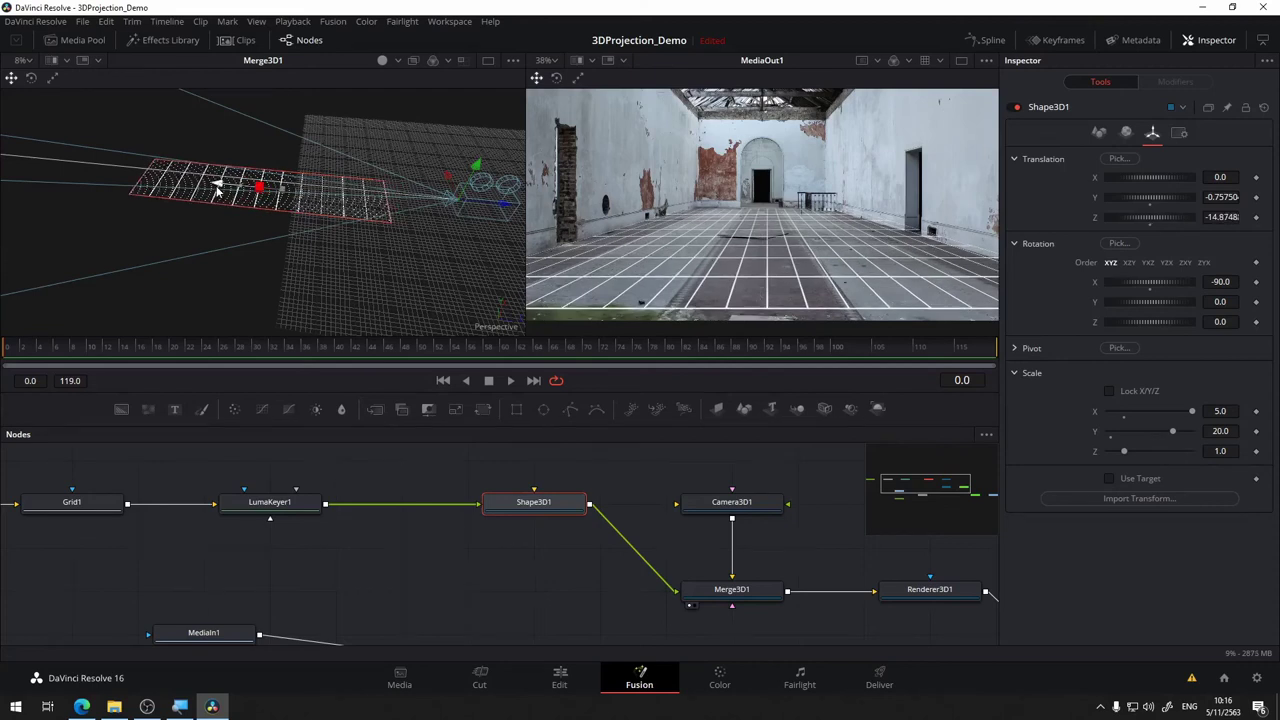
pyautogui.click(1221, 431)
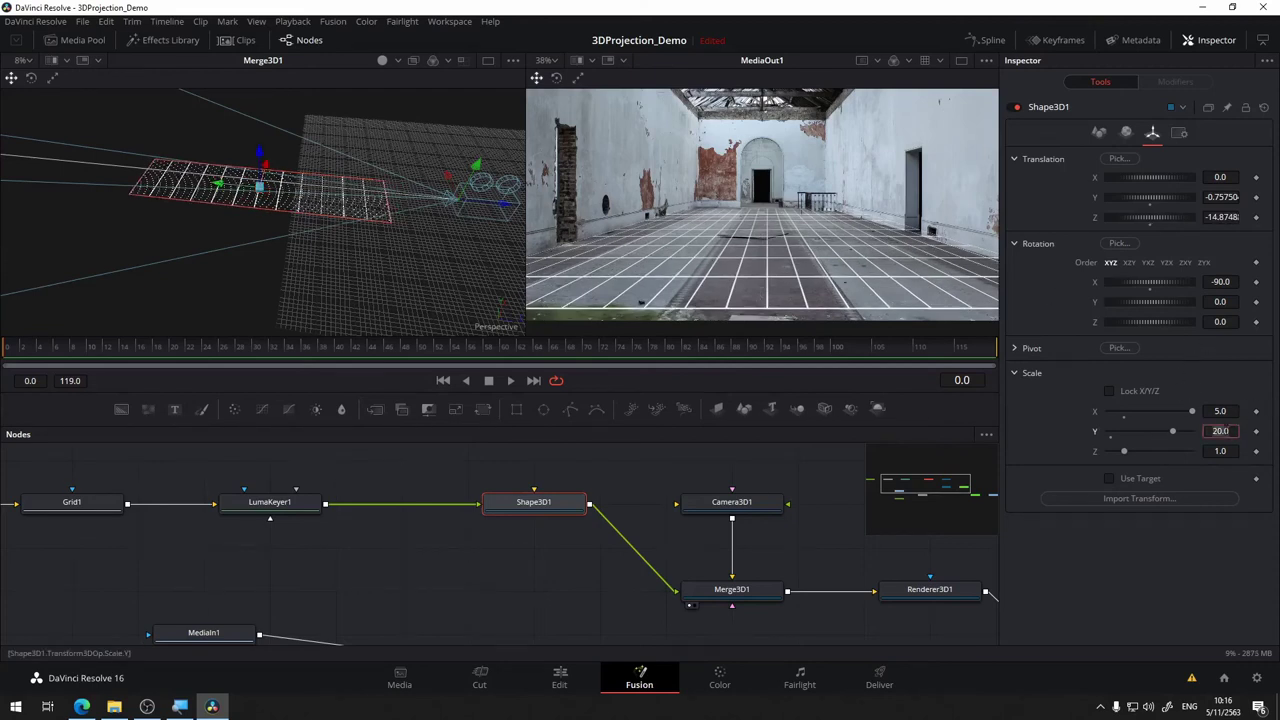
pyautogui.write('25')
pyautogui.press('Tab')
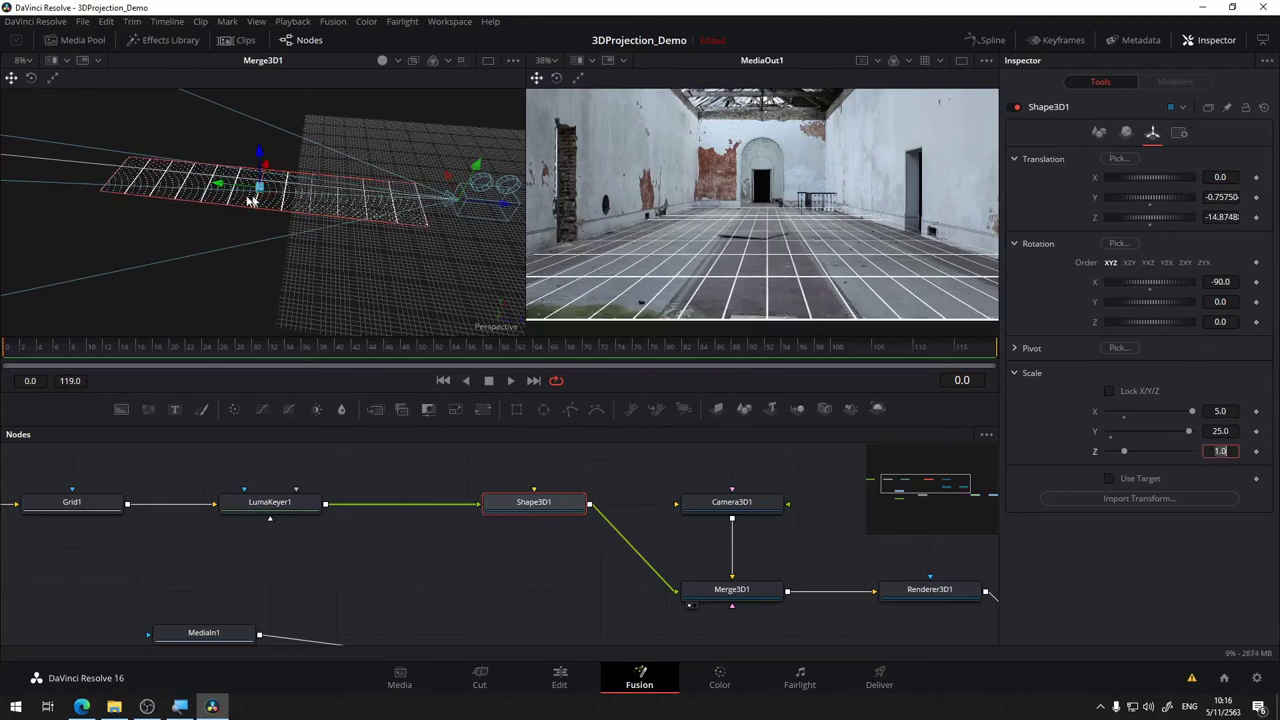
pyautogui.moveTo(222, 187); pyautogui.dragTo(205, 191)
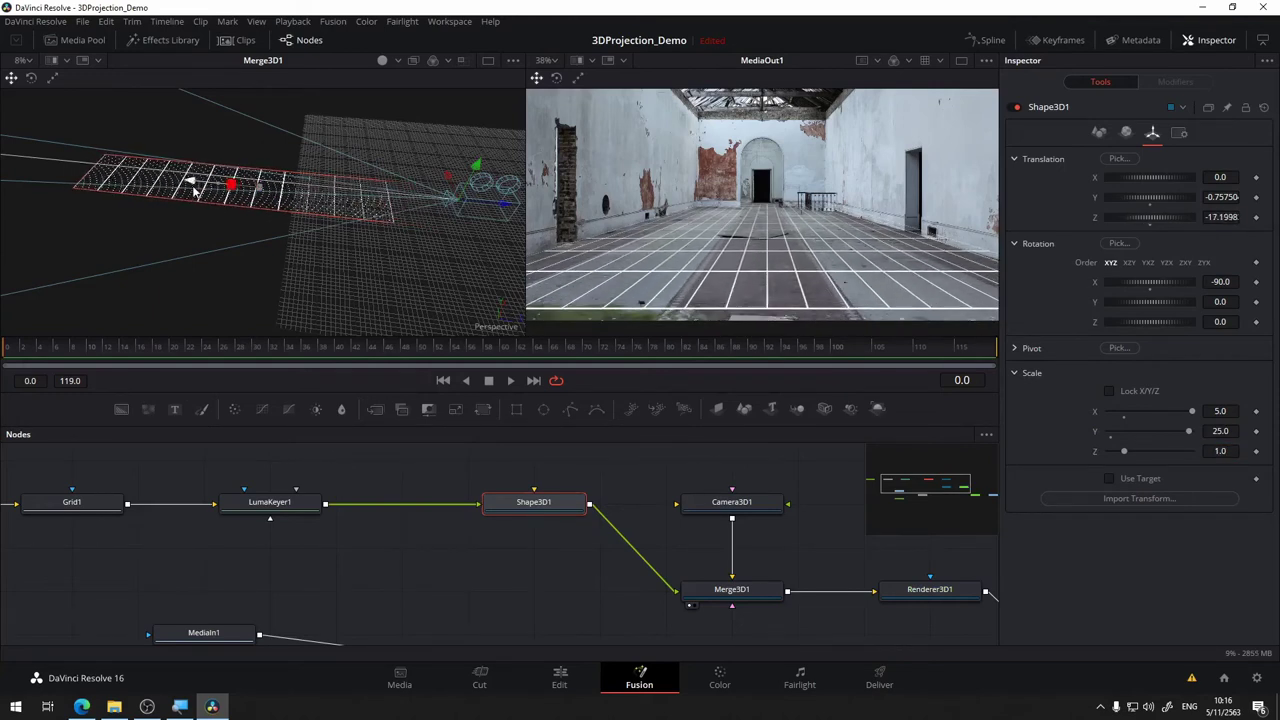
pyautogui.moveTo(203, 188); pyautogui.dragTo(206, 190)
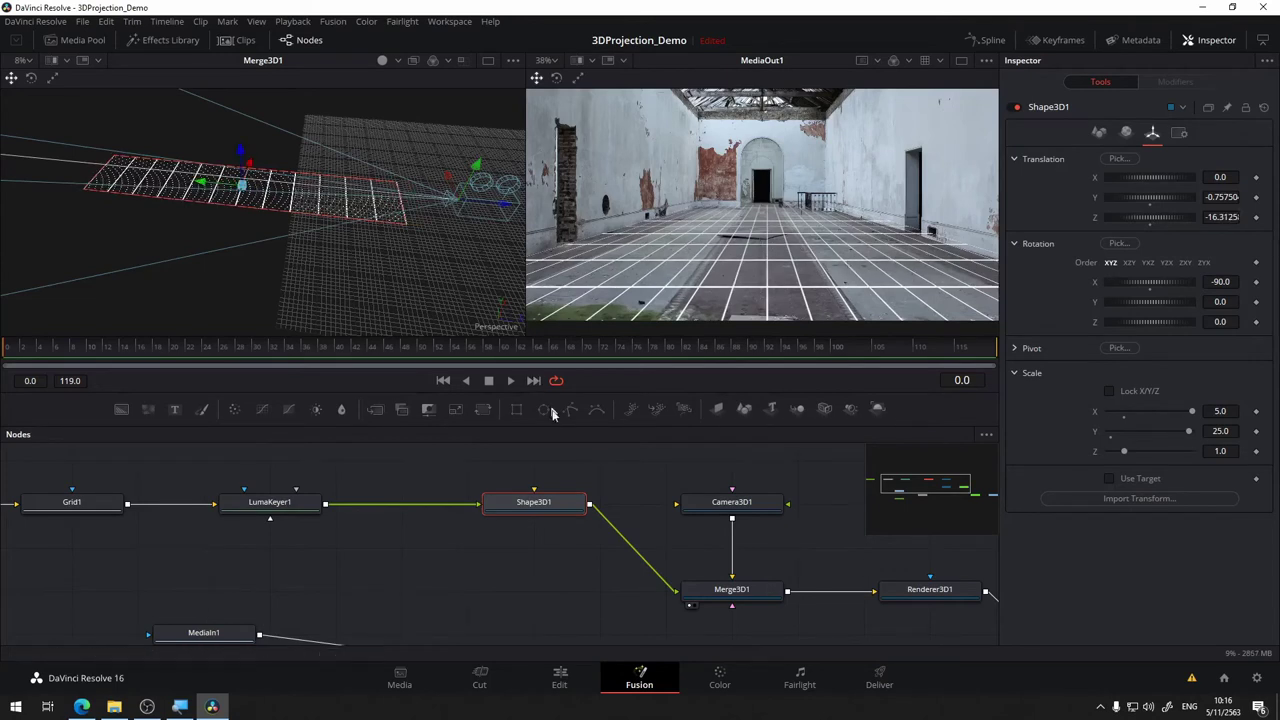
pyautogui.scroll(-1, 586, 489)
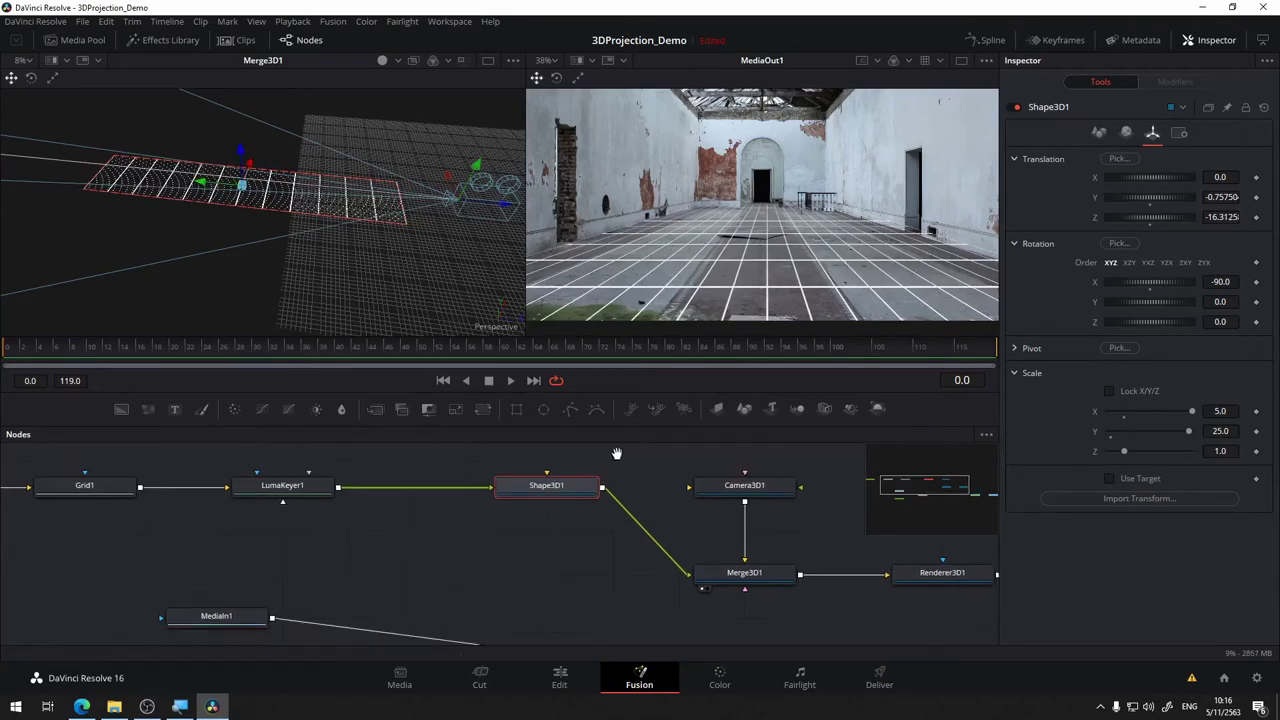
# Paste a copy of the floor plane node below it and rename the original to 'ground'.
pyautogui.click(562, 536)
pyautogui.hotkey('ctrl', 'v')
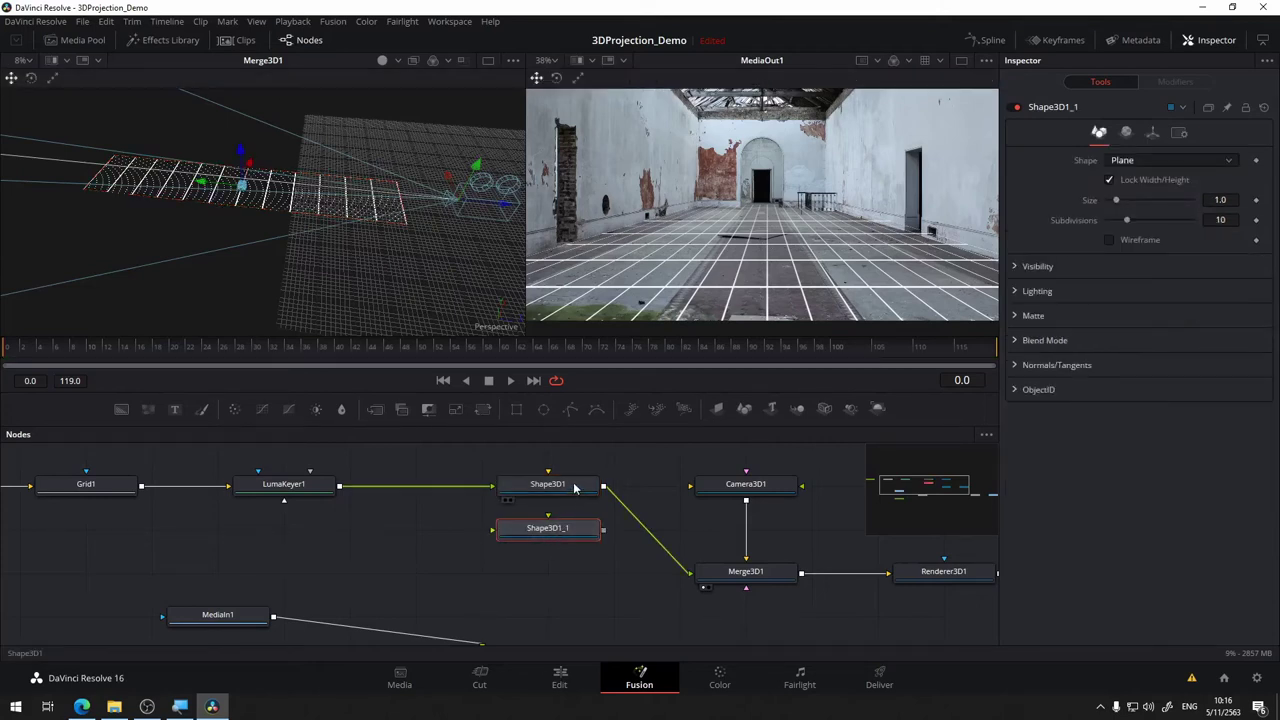
pyautogui.click(555, 490)
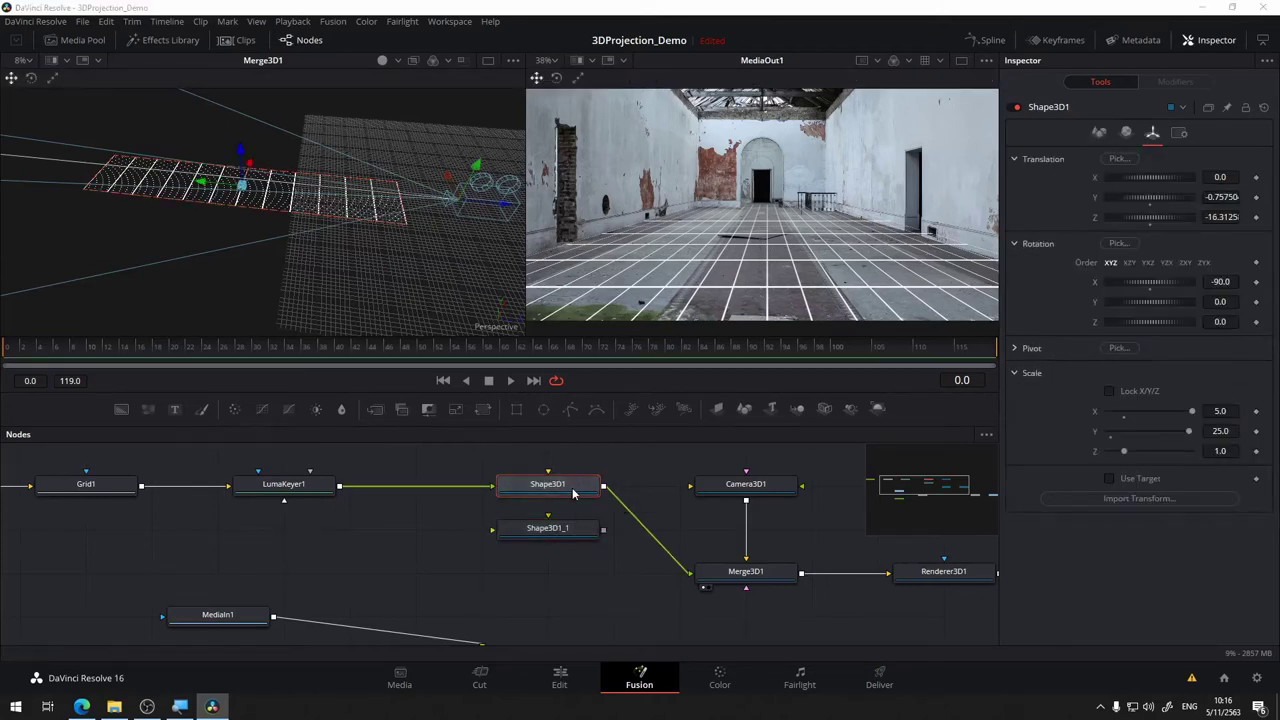
pyautogui.press('F2')
pyautogui.write('ground')
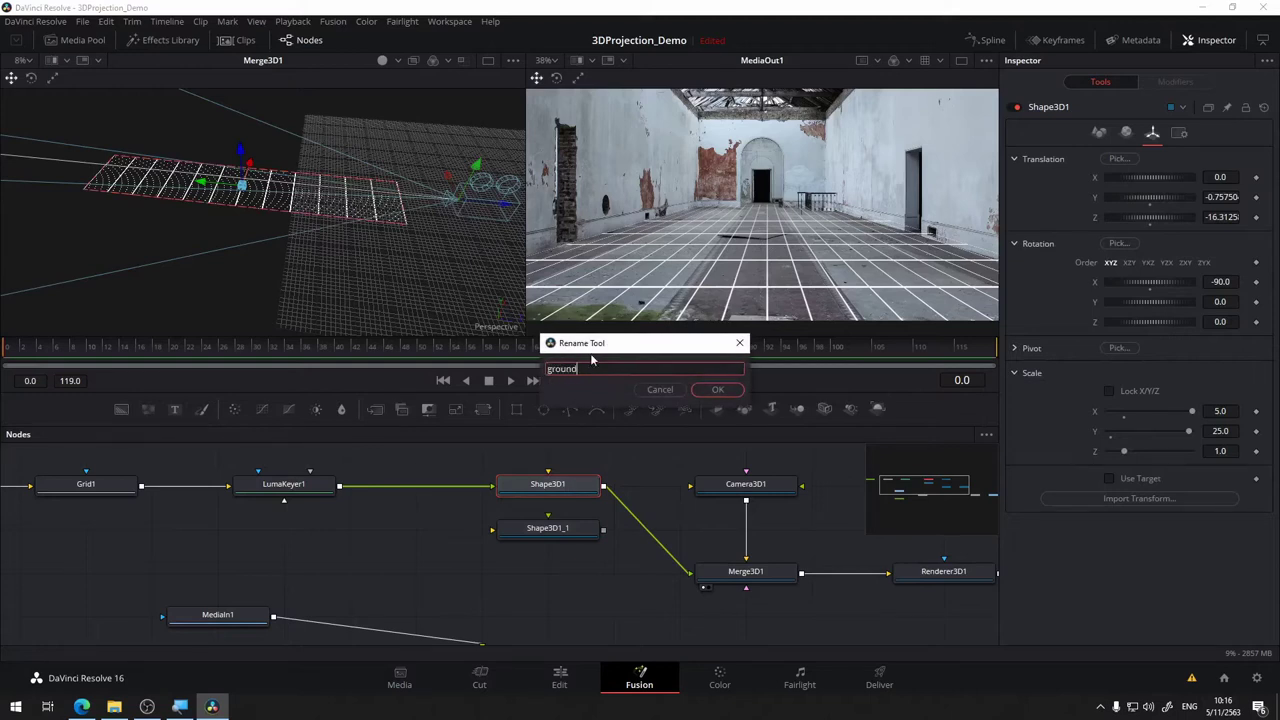
pyautogui.press('Return')
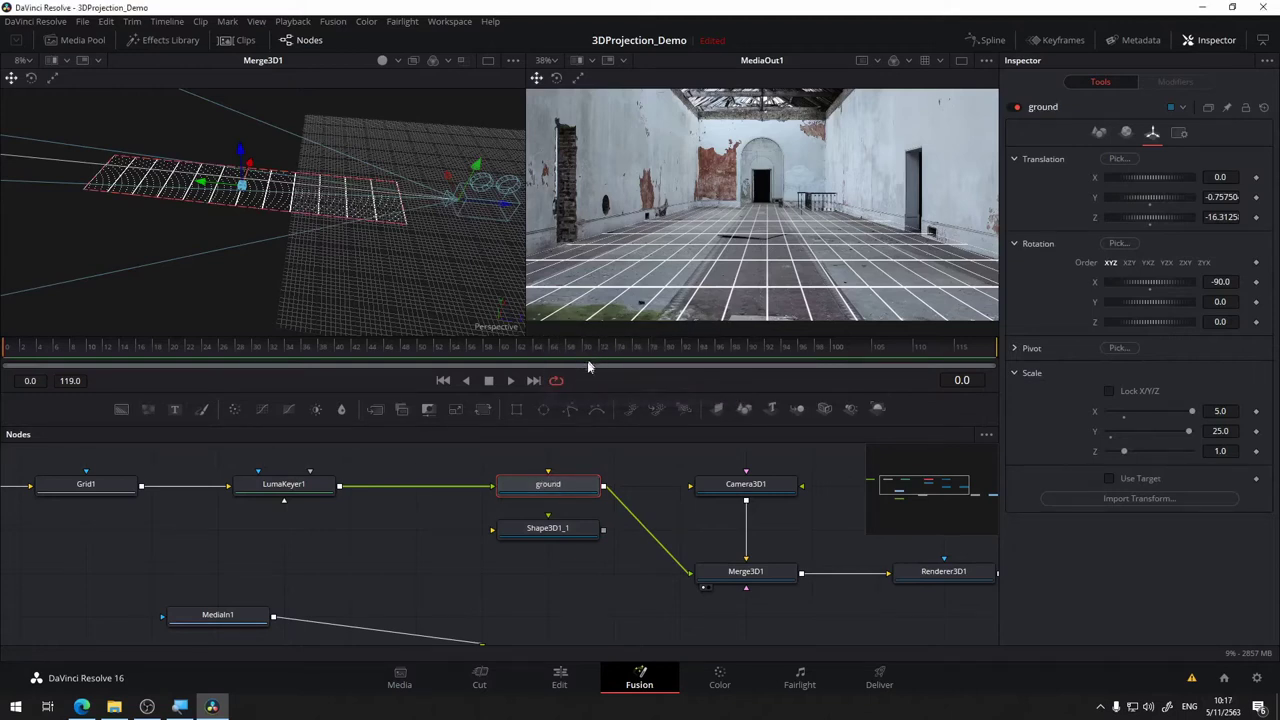
pyautogui.moveTo(432, 525); pyautogui.dragTo(383, 533)
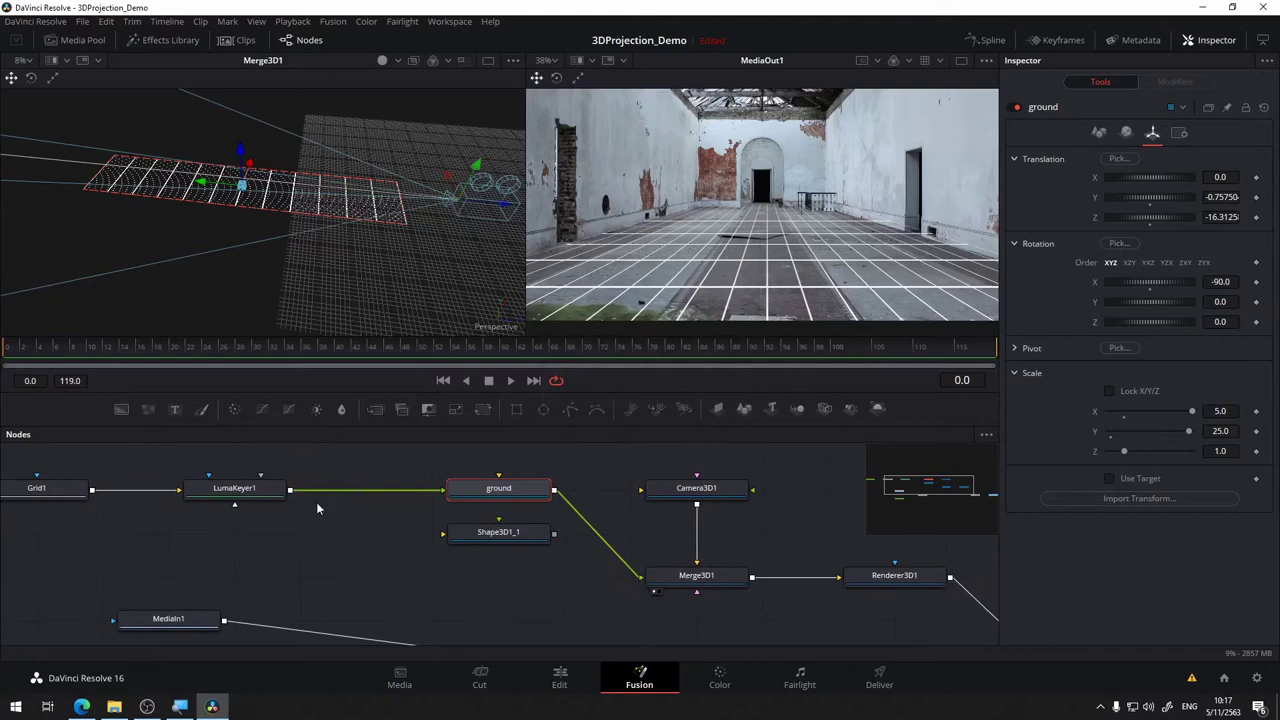
# Feed LumaKeyer1's keyed grid into Shape3D1_1 and connect Shape3D1_1 to Merge3D1.
pyautogui.click(549, 541)
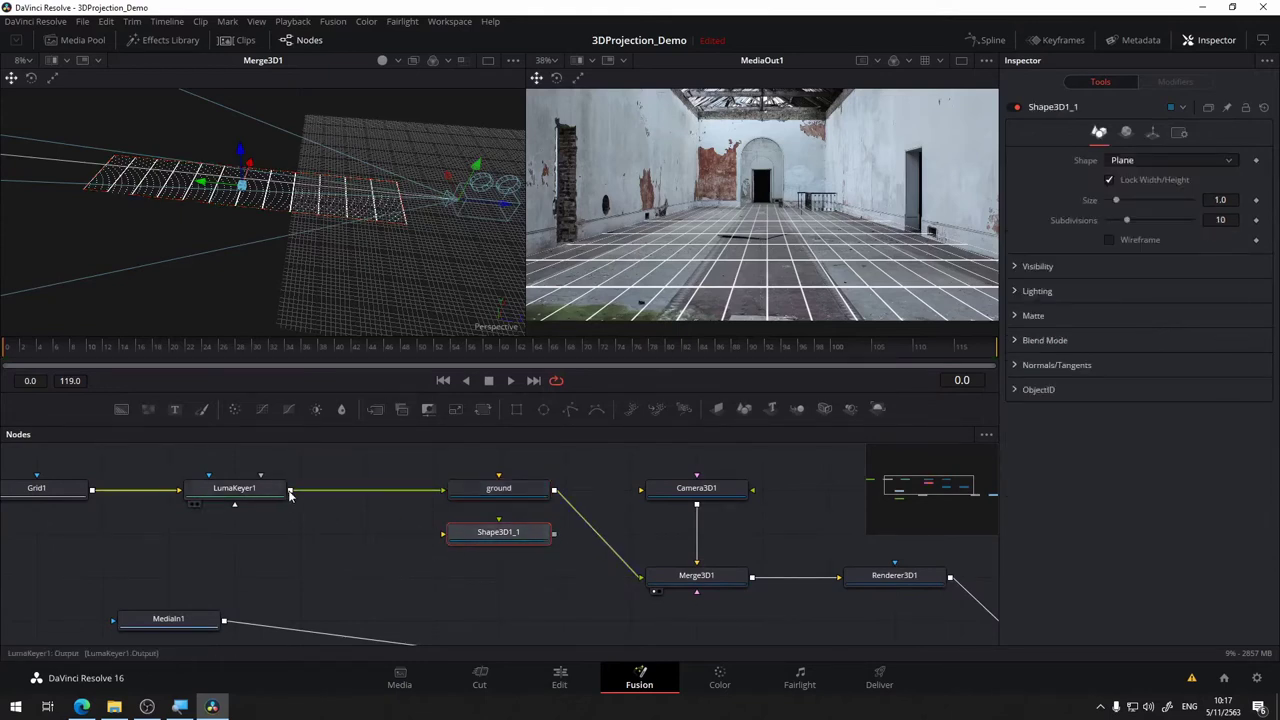
pyautogui.moveTo(299, 494); pyautogui.dragTo(452, 535)
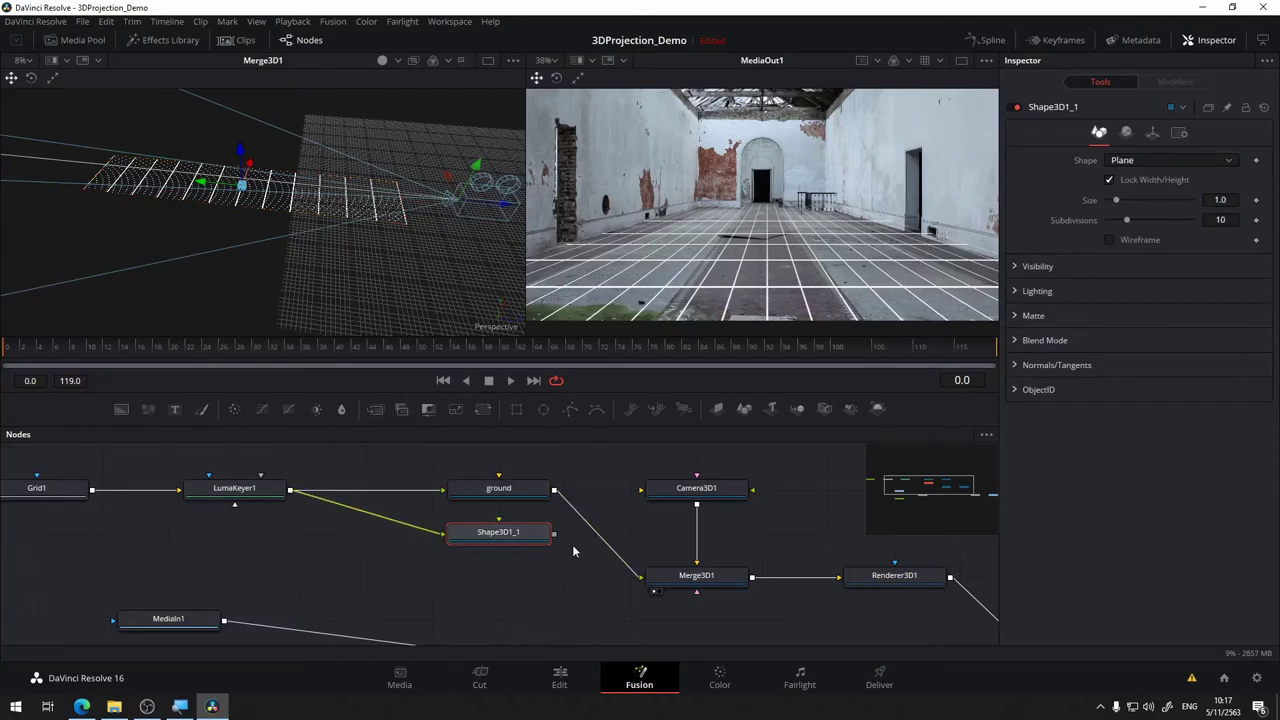
pyautogui.moveTo(556, 538); pyautogui.dragTo(685, 576)
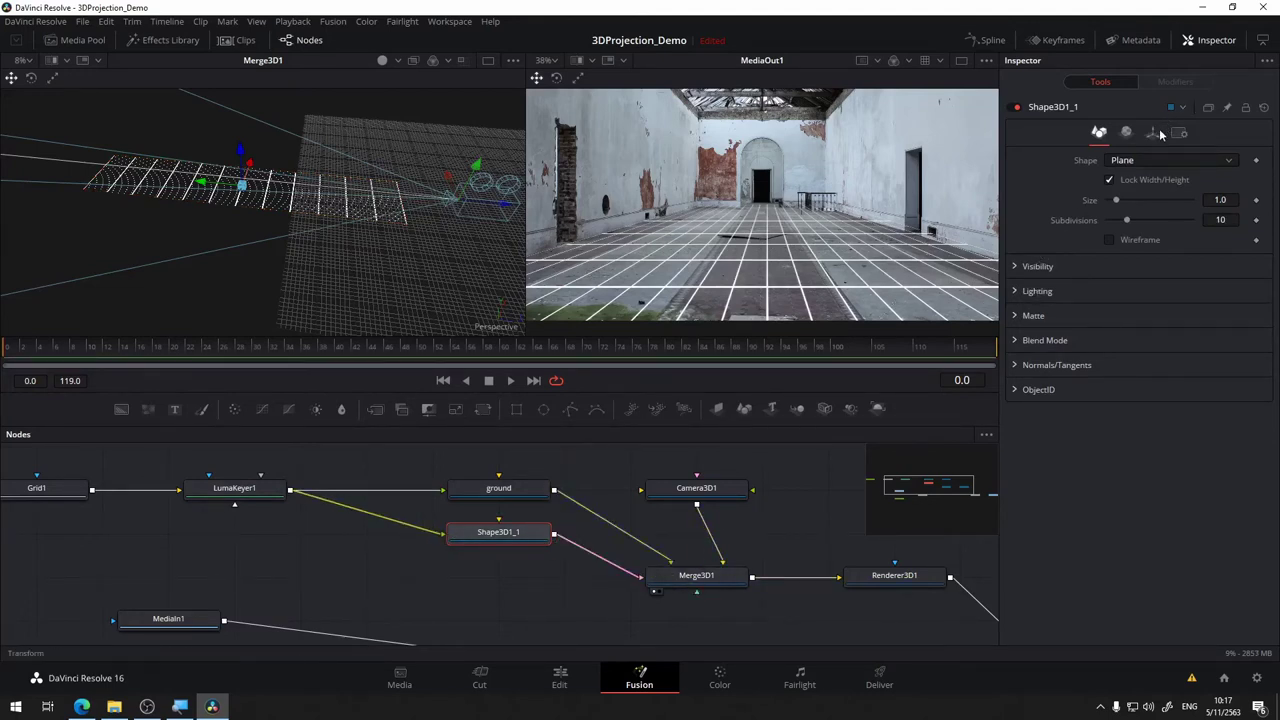
# Rotate Shape3D1_1 to exactly 90 on Z so it stands upright as a wall.
pyautogui.click(1154, 133)
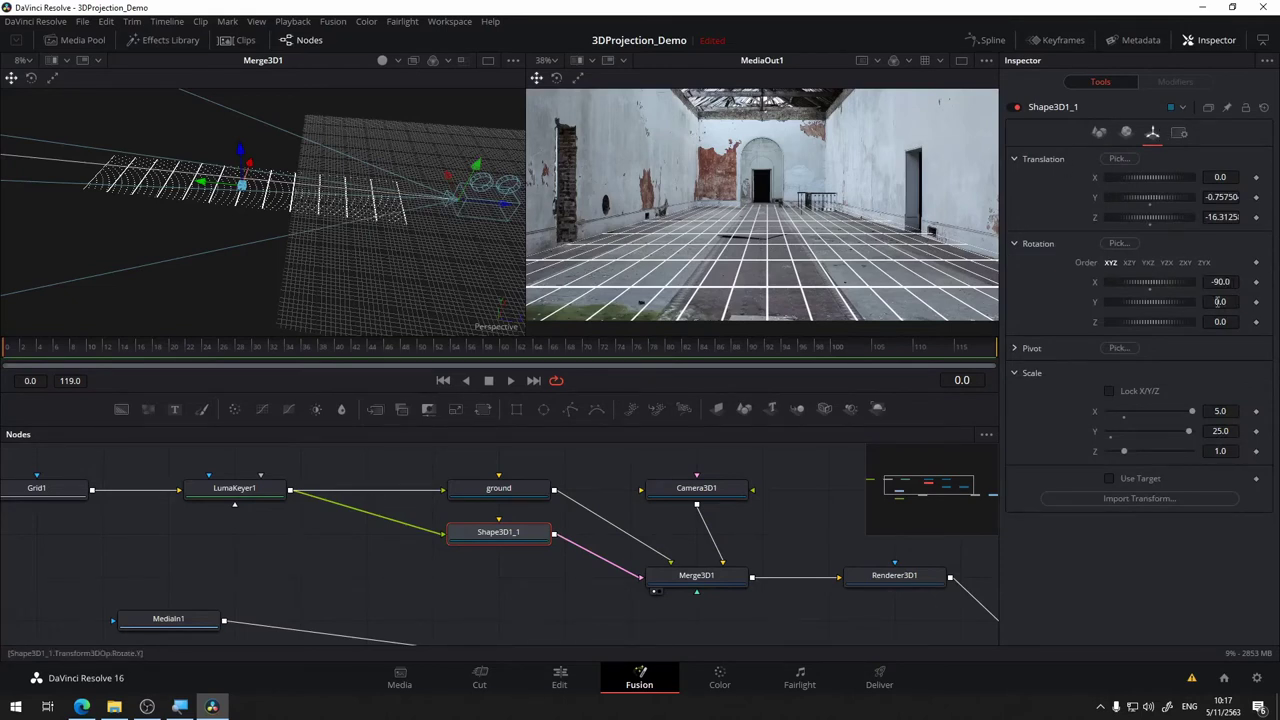
pyautogui.click(31, 80)
pyautogui.moveTo(228, 130); pyautogui.dragTo(222, 175)
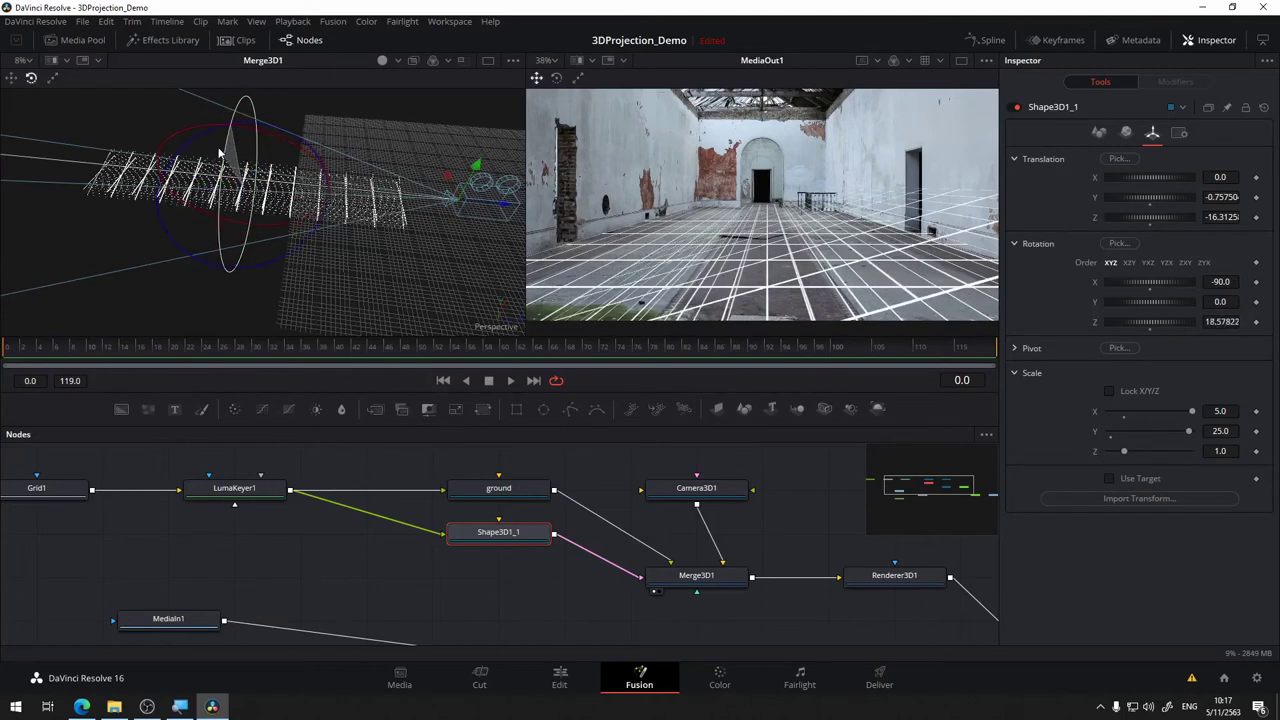
pyautogui.click(1220, 321)
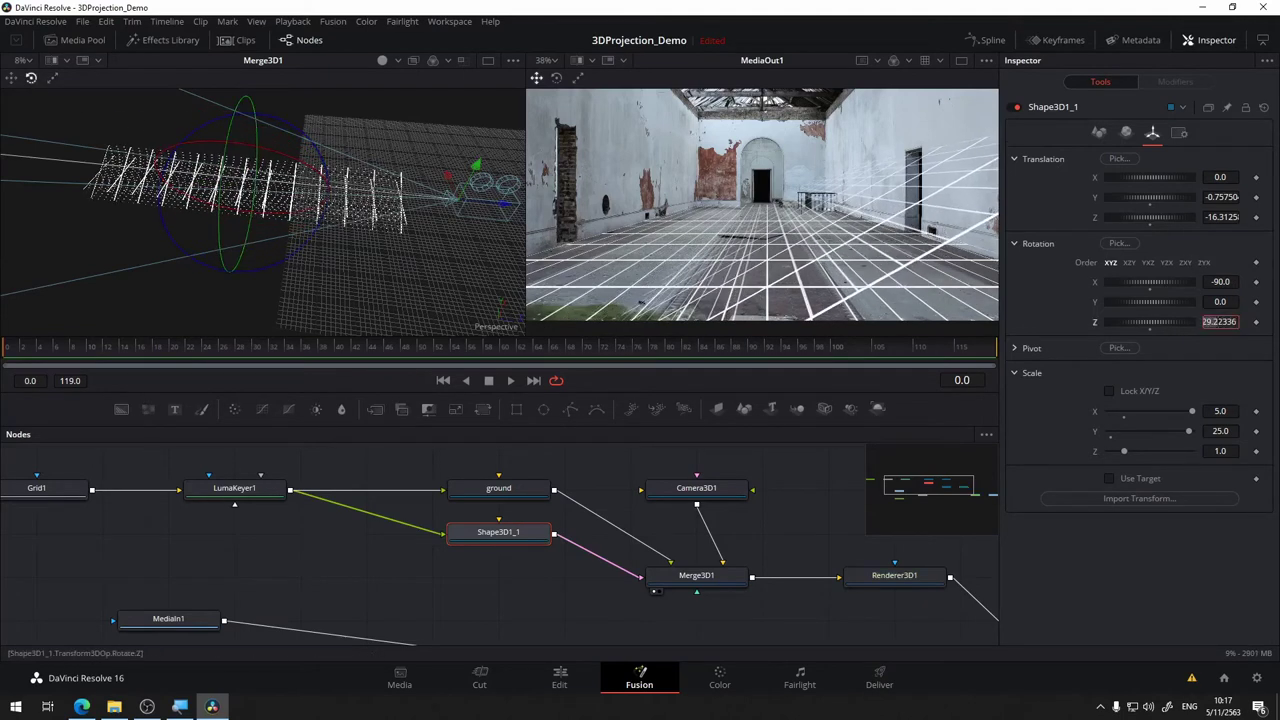
pyautogui.write('0')
pyautogui.press('Tab')
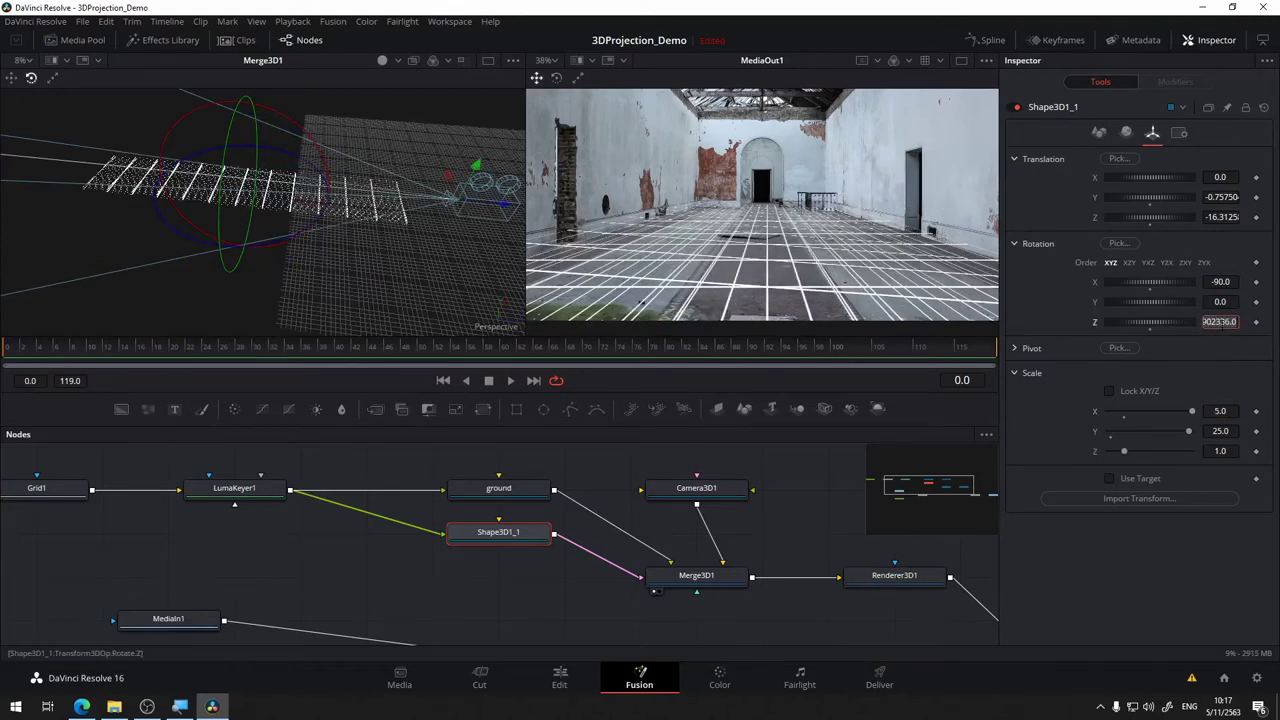
pyautogui.press('Tab')
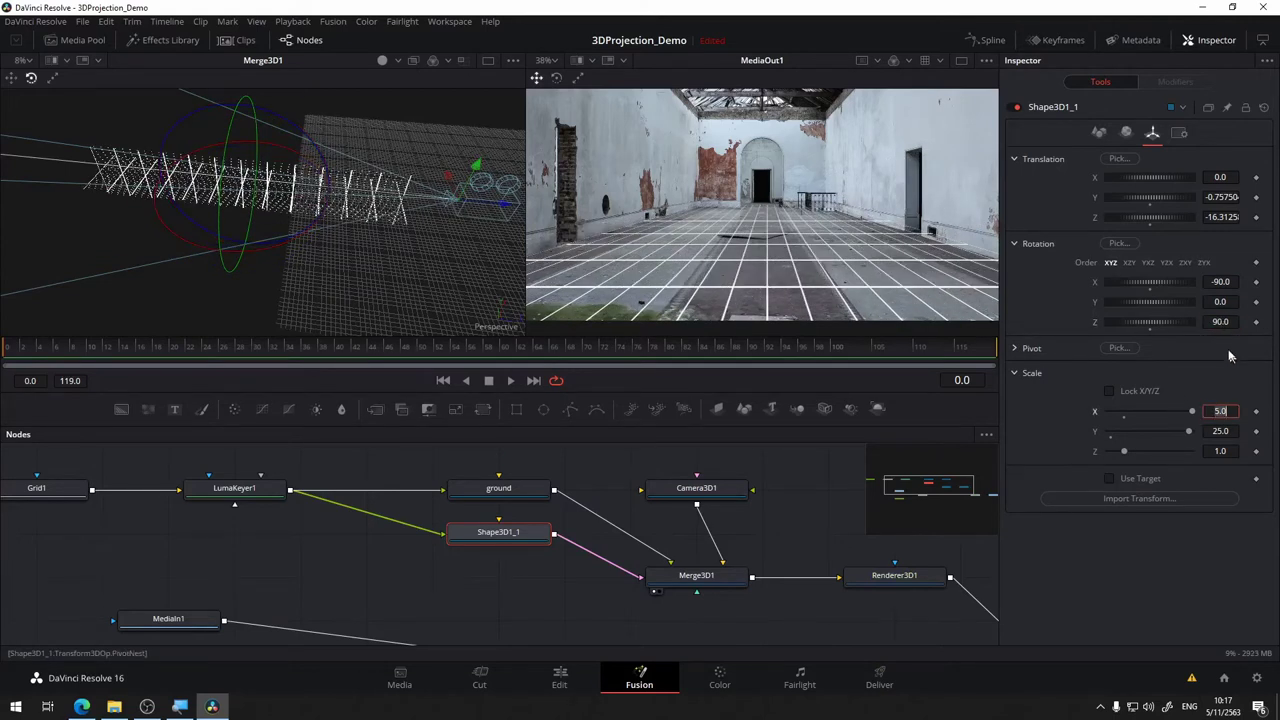
# Slide the wall plane right to X 2.132 against the hall's right wall.
pyautogui.moveTo(330, 218); pyautogui.dragTo(114, 129)
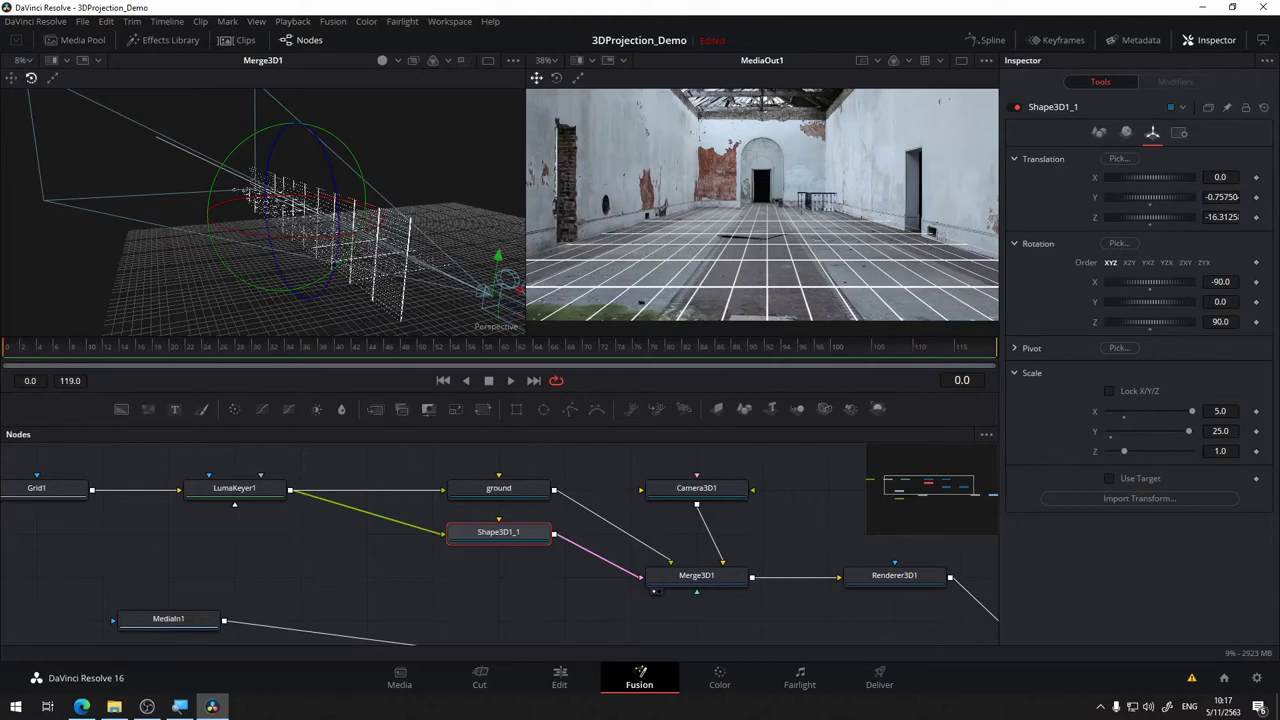
pyautogui.moveTo(1122, 176); pyautogui.dragTo(1171, 178)
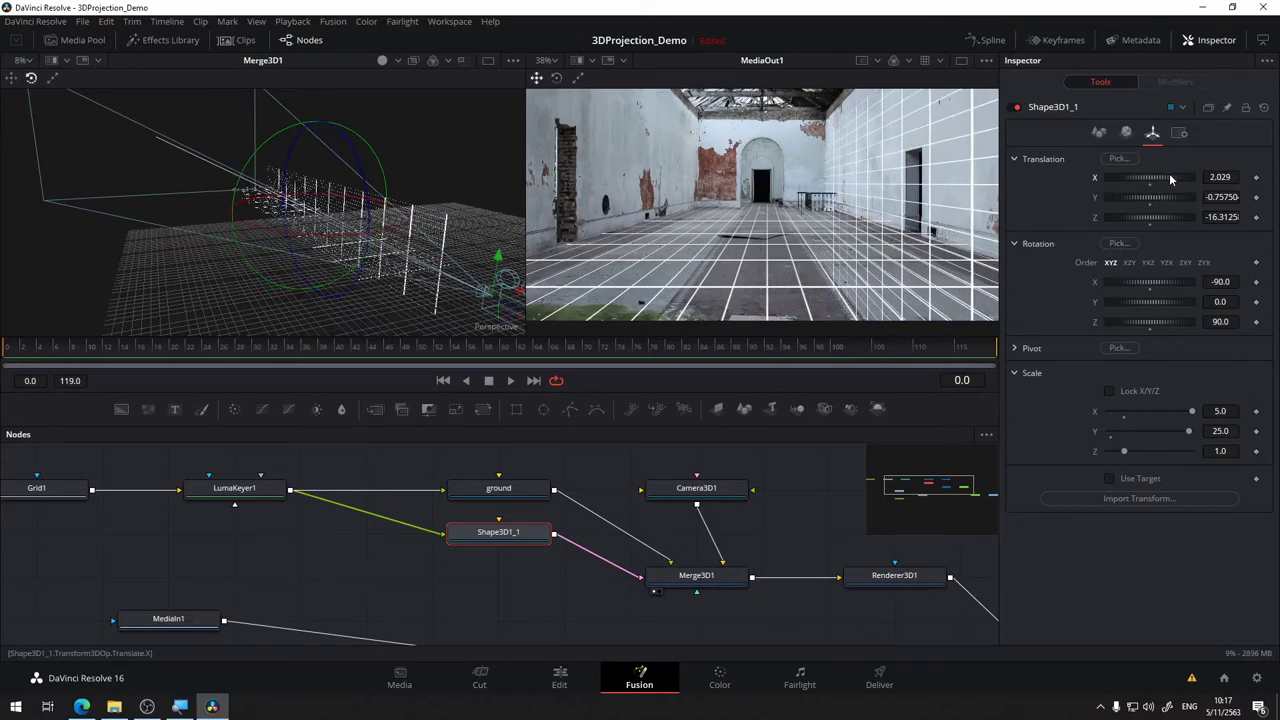
pyautogui.moveTo(1171, 178); pyautogui.dragTo(1175, 178)
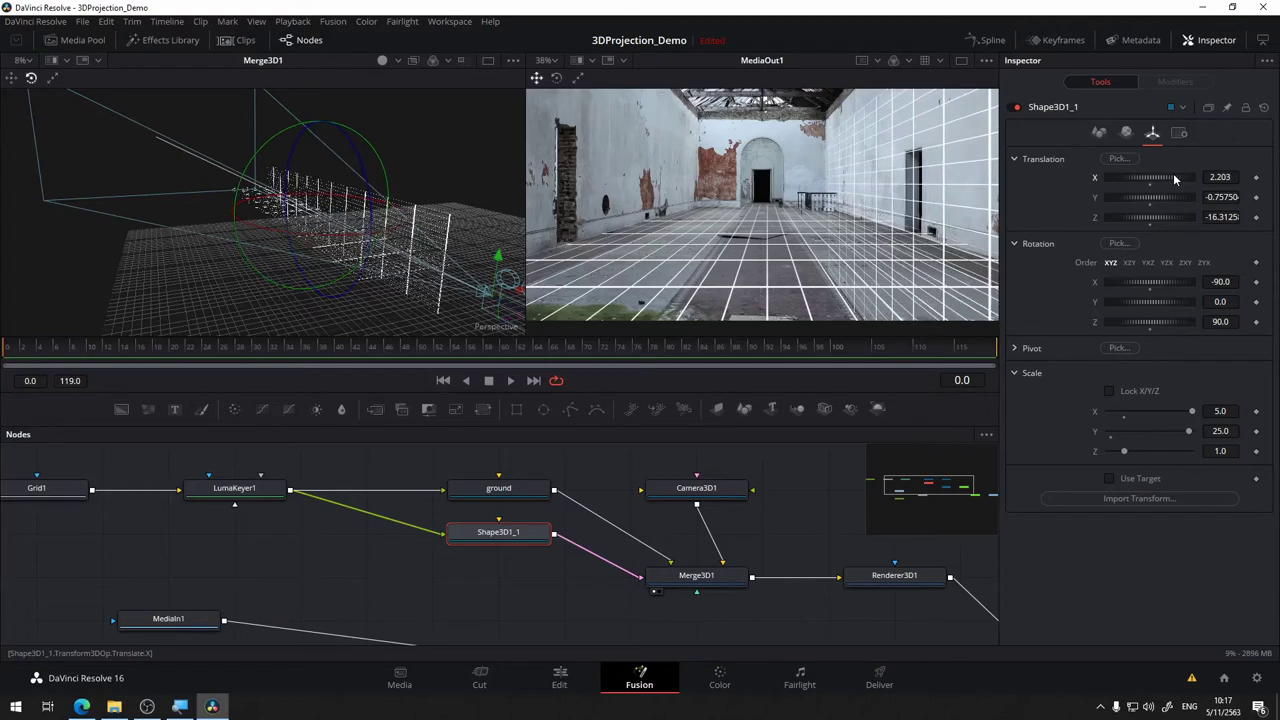
pyautogui.moveTo(435, 267); pyautogui.dragTo(283, 222)
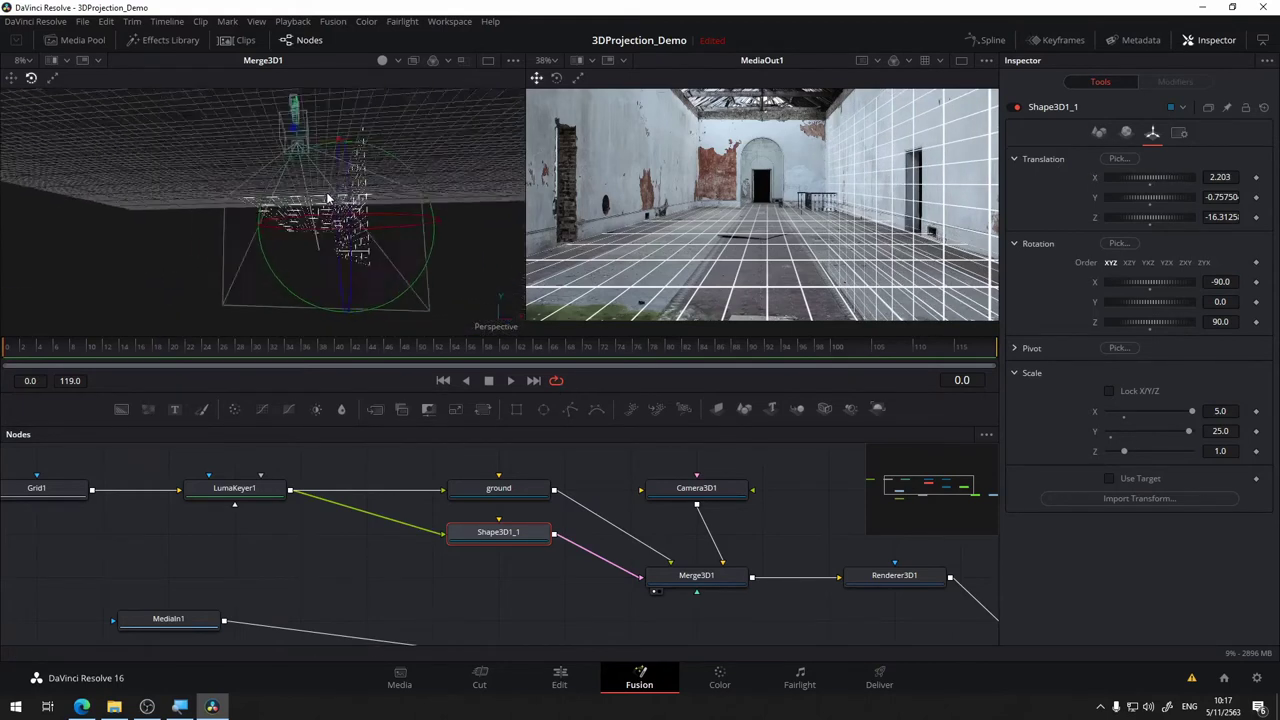
pyautogui.moveTo(320, 268)
pyautogui.mouseDown()
pyautogui.moveTo(313, 240)
pyautogui.moveTo(285, 243)
pyautogui.mouseUp()
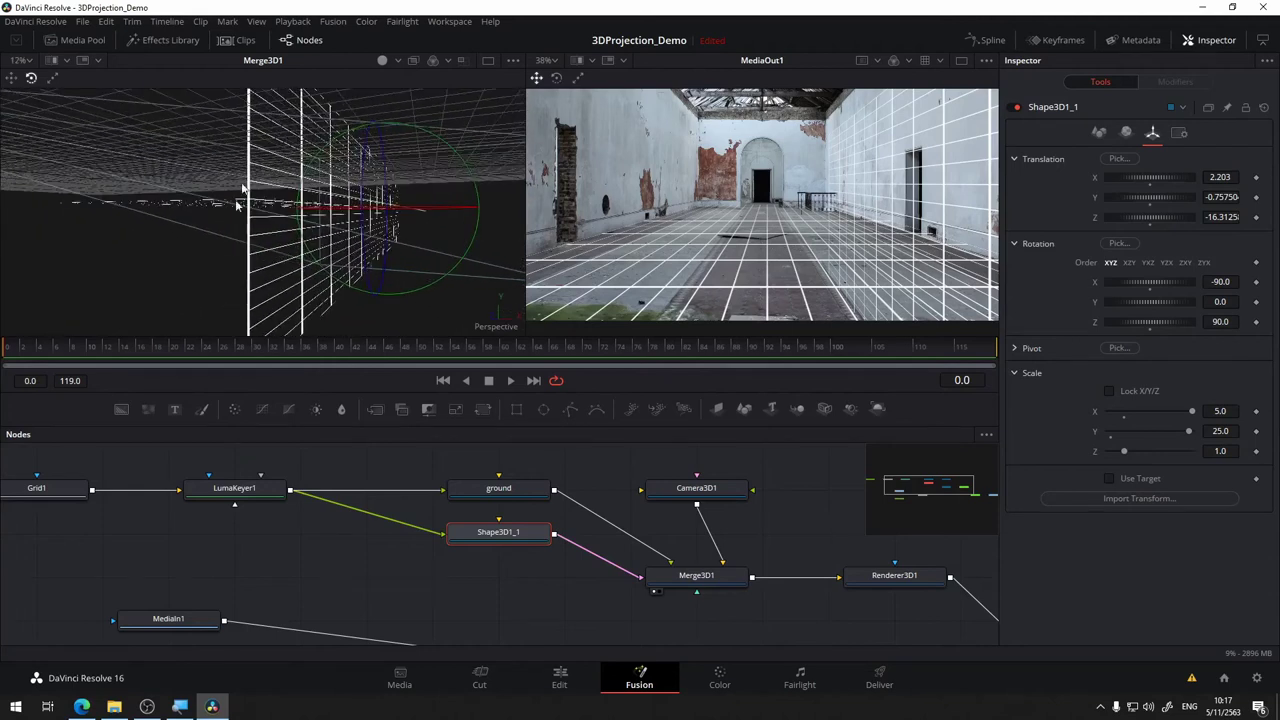
# Raise the wall plane to Y 0.5225 so its grid matches the right wall in the footage.
pyautogui.click(12, 80)
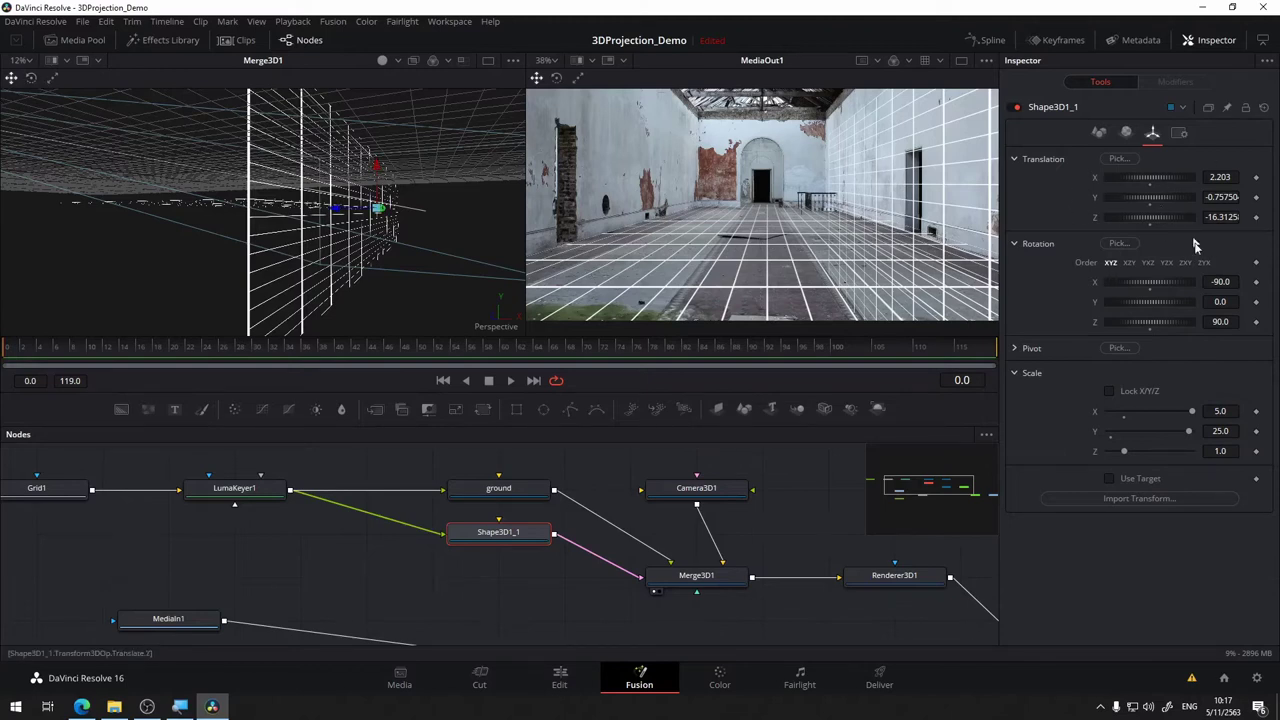
pyautogui.moveTo(376, 172)
pyautogui.mouseDown()
pyautogui.moveTo(376, 137)
pyautogui.moveTo(376, 148)
pyautogui.mouseUp()
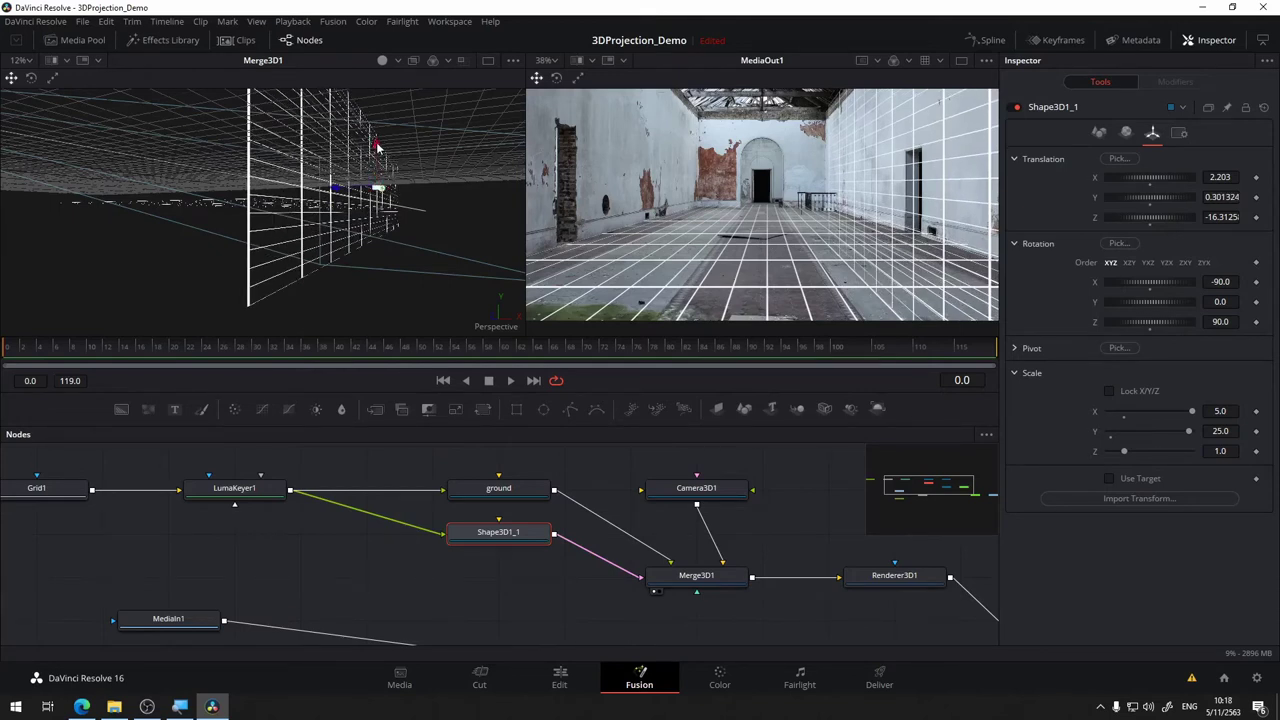
pyautogui.moveTo(347, 196); pyautogui.dragTo(870, 203)
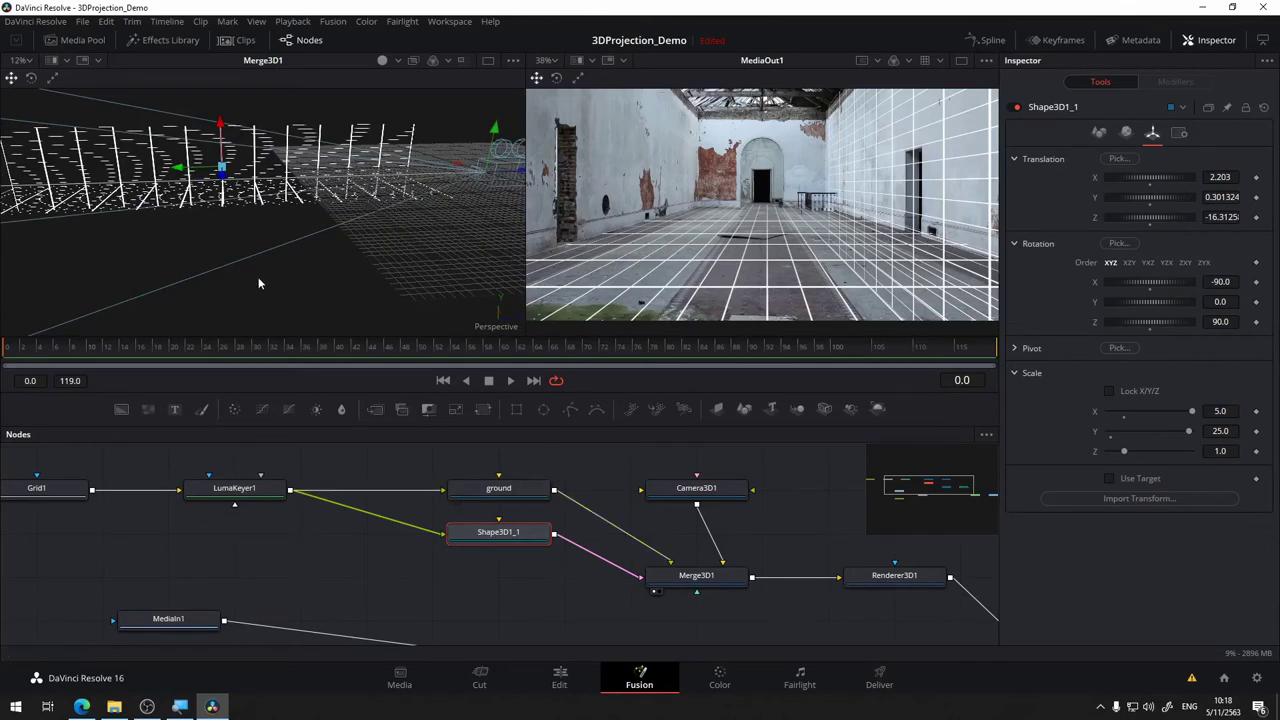
pyautogui.moveTo(262, 278)
pyautogui.mouseDown()
pyautogui.moveTo(436, 308)
pyautogui.moveTo(310, 196)
pyautogui.mouseUp()
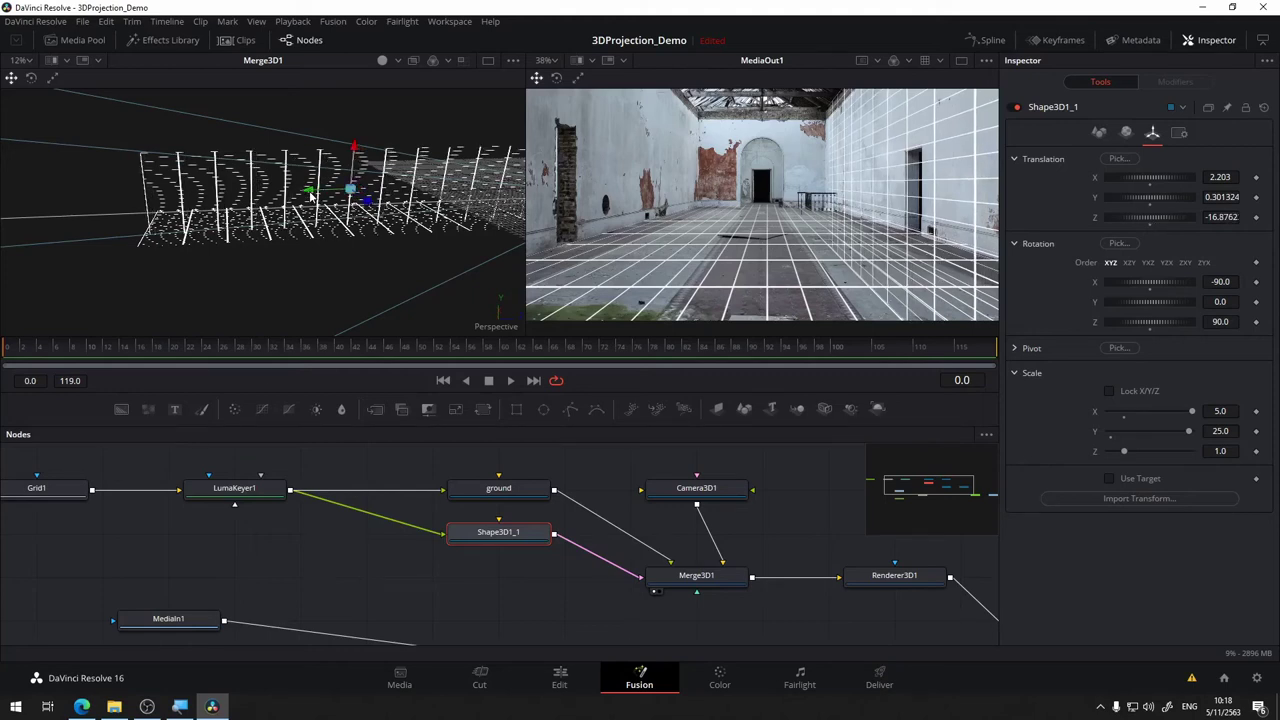
pyautogui.moveTo(333, 269); pyautogui.dragTo(128, 271)
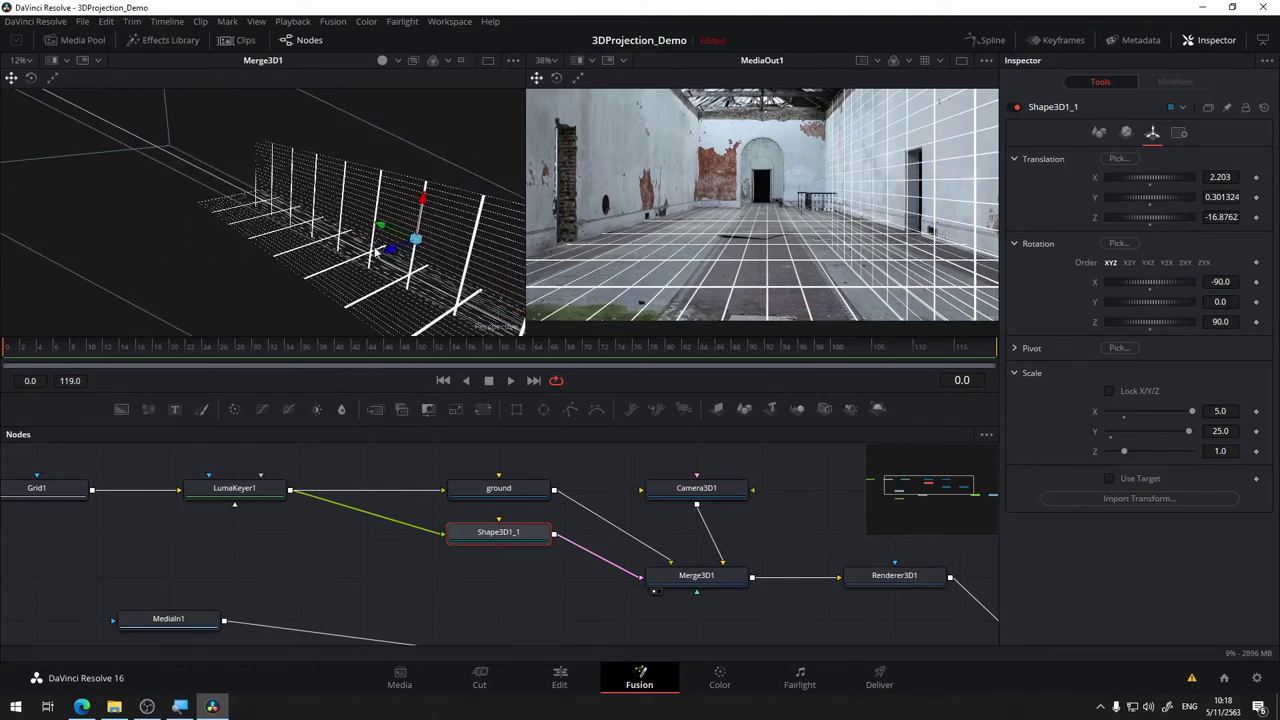
pyautogui.moveTo(376, 252)
pyautogui.mouseDown()
pyautogui.moveTo(199, 228)
pyautogui.moveTo(193, 209)
pyautogui.moveTo(196, 244)
pyautogui.moveTo(293, 274)
pyautogui.mouseUp()
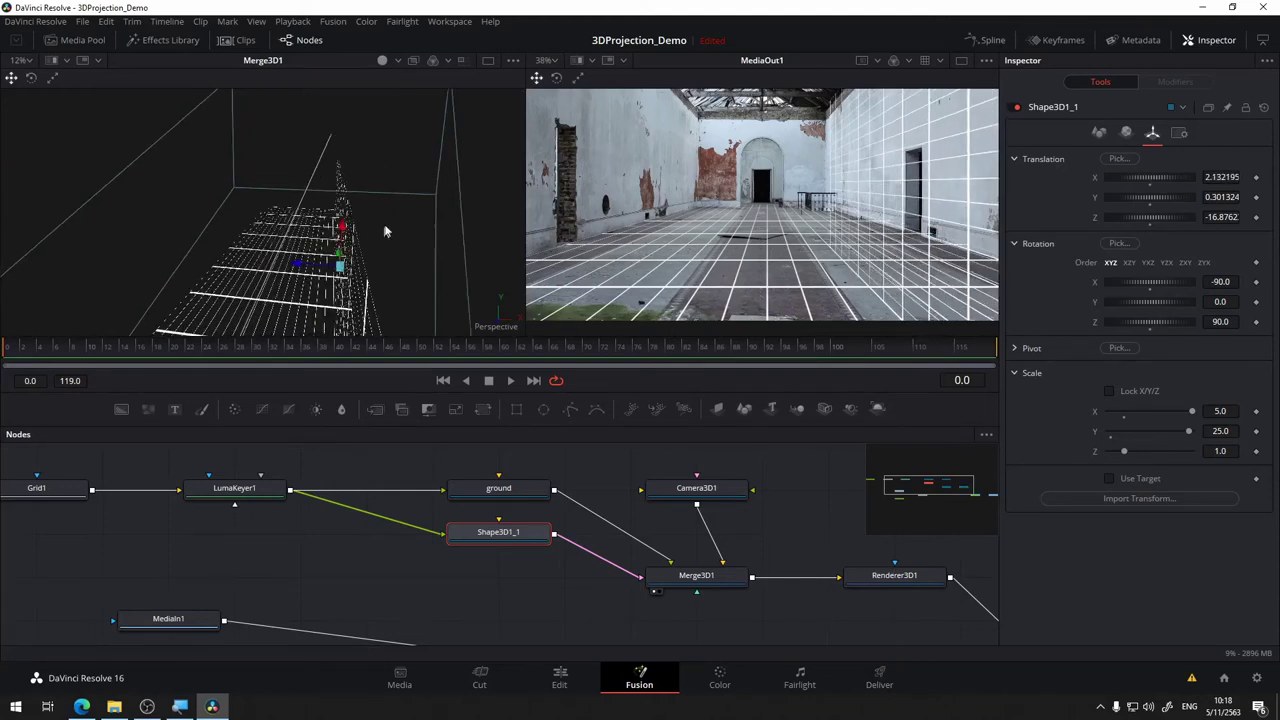
pyautogui.moveTo(318, 185)
pyautogui.mouseDown()
pyautogui.moveTo(316, 239)
pyautogui.moveTo(314, 220)
pyautogui.mouseUp()
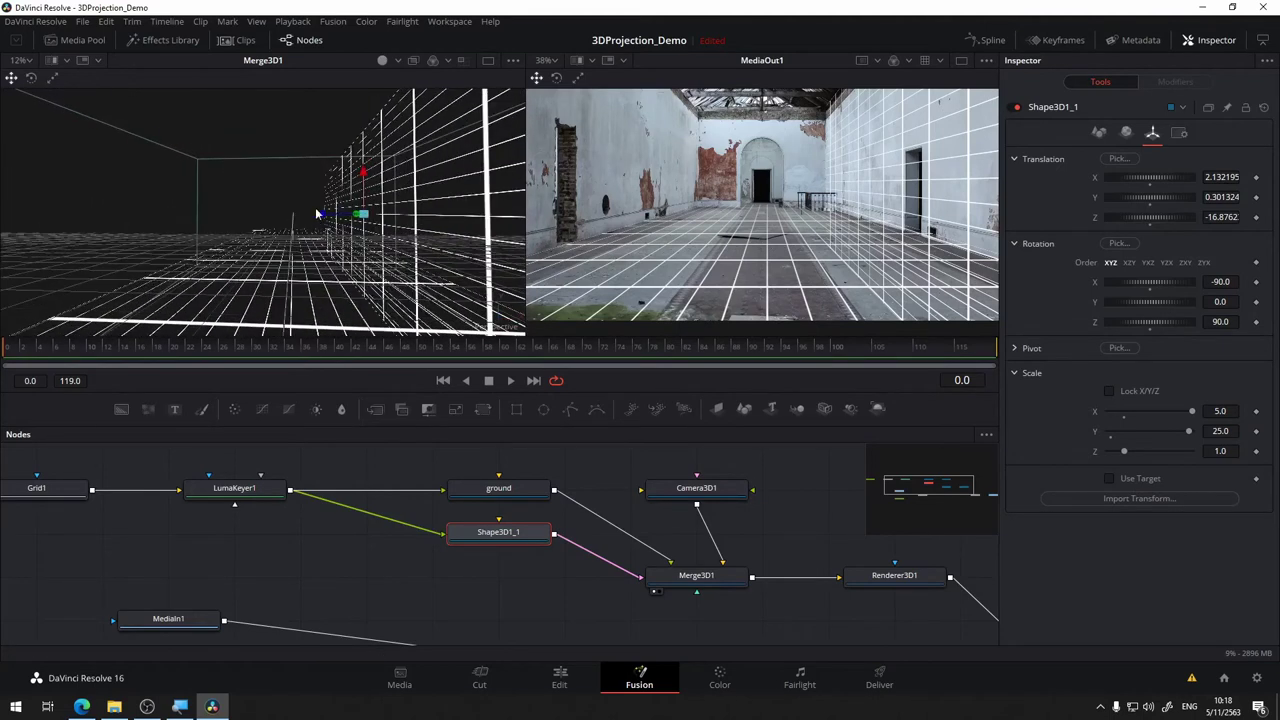
pyautogui.moveTo(363, 173); pyautogui.dragTo(363, 167)
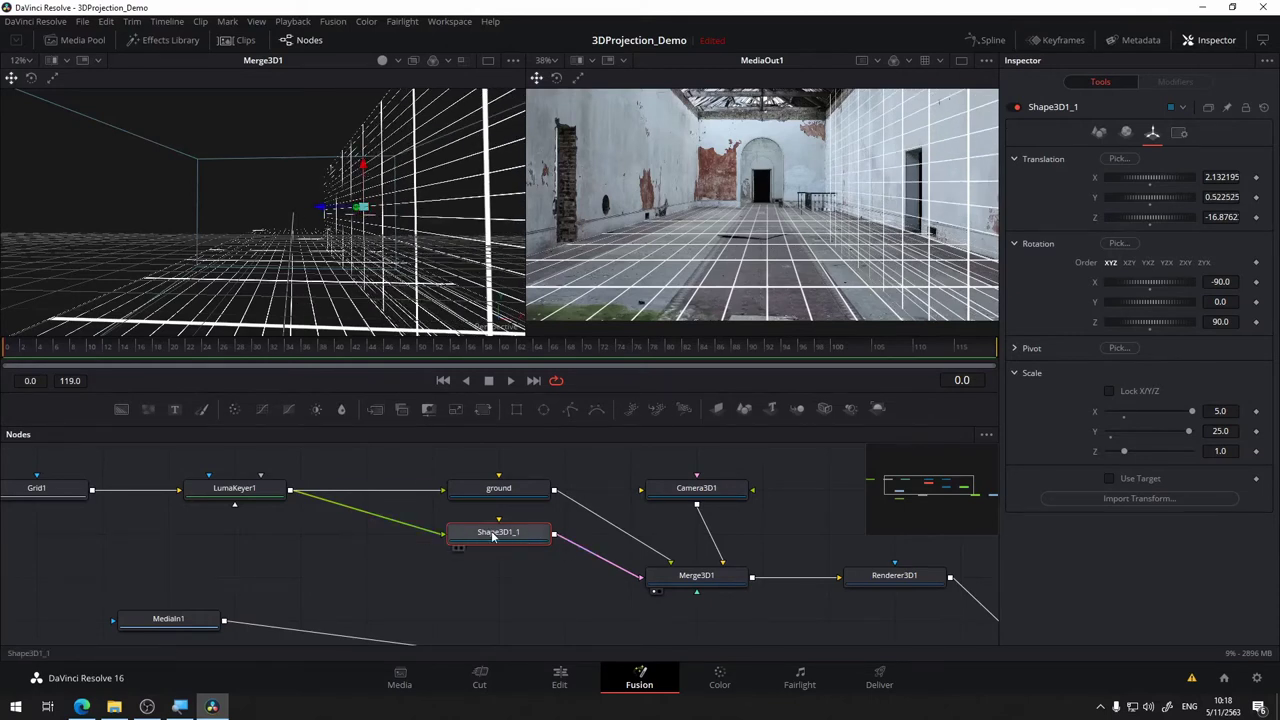
# Rename the Shape3D1_1 wall plane node to 'right'.
pyautogui.press('F2')
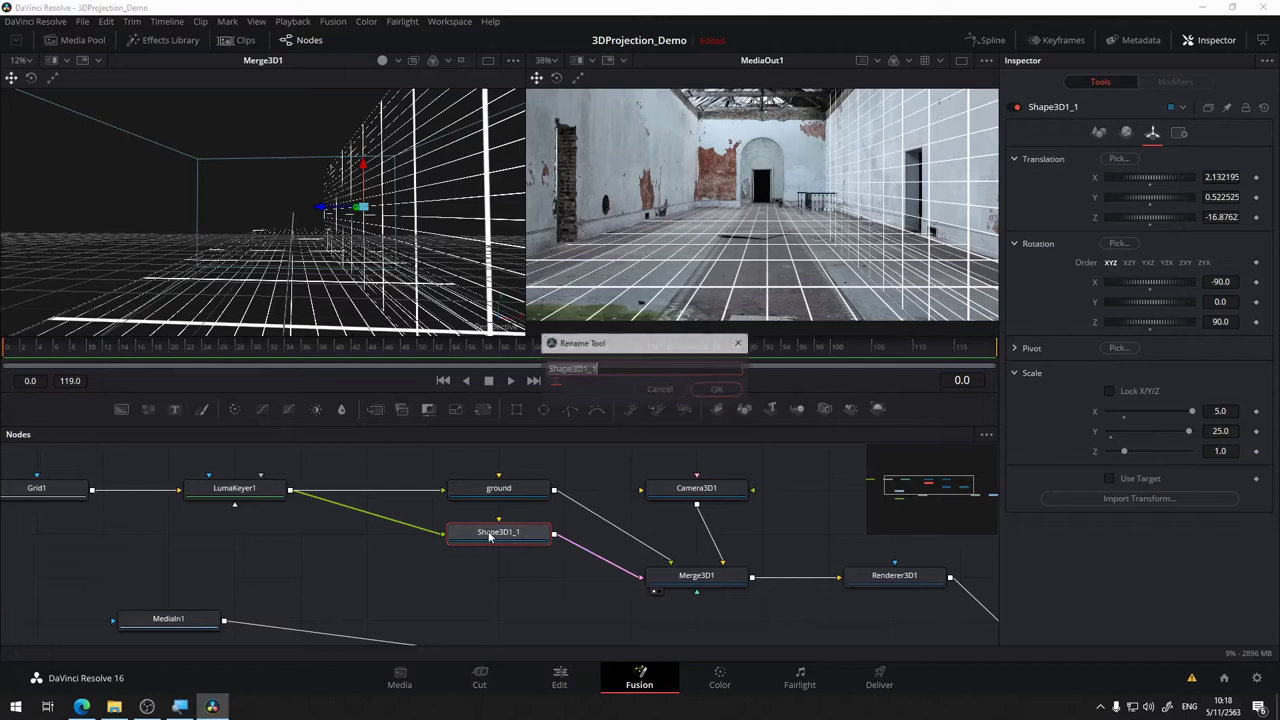
pyautogui.write('right')
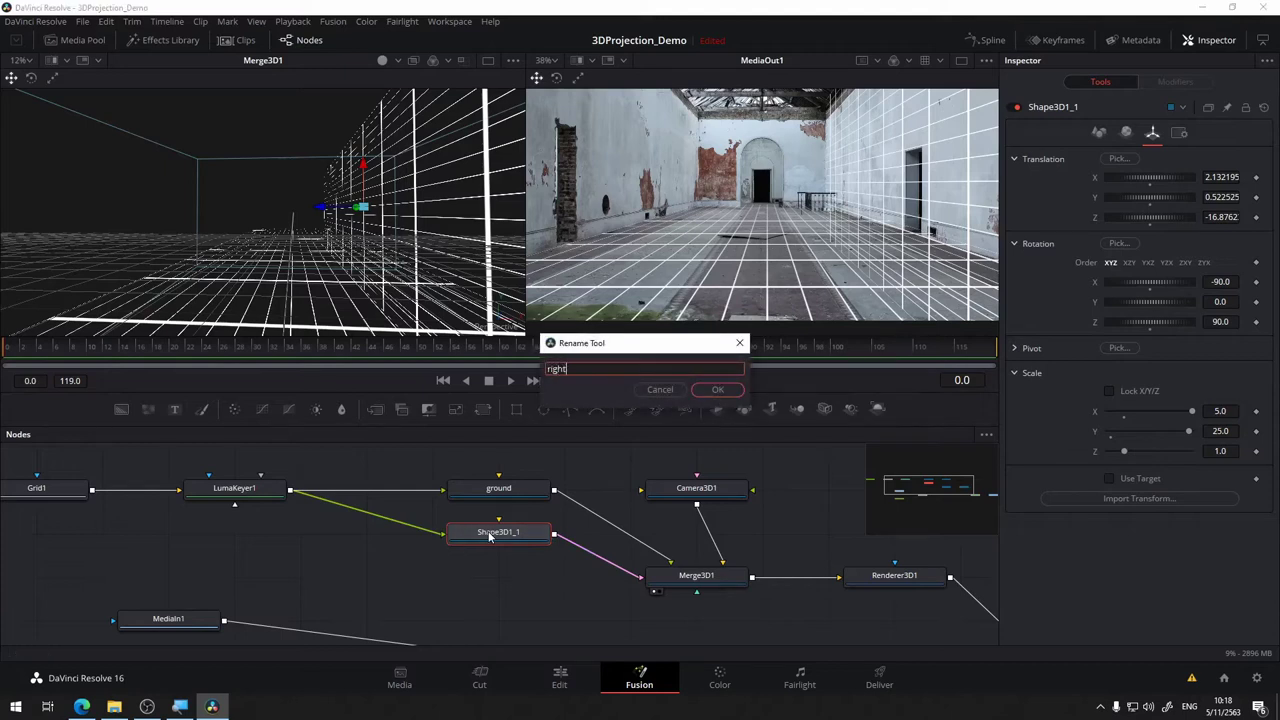
pyautogui.press('Return')
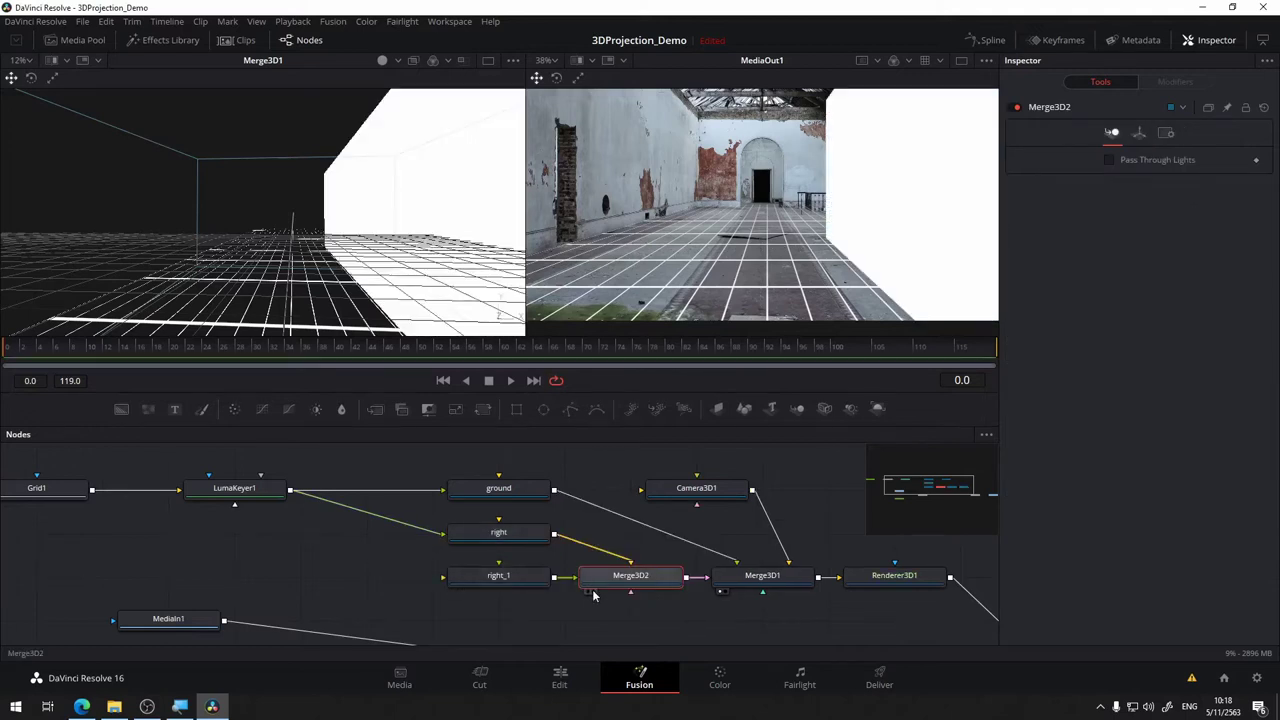
# Paste a copy of the right plane directly beneath it and name it 'Left'.
pyautogui.click(496, 536)
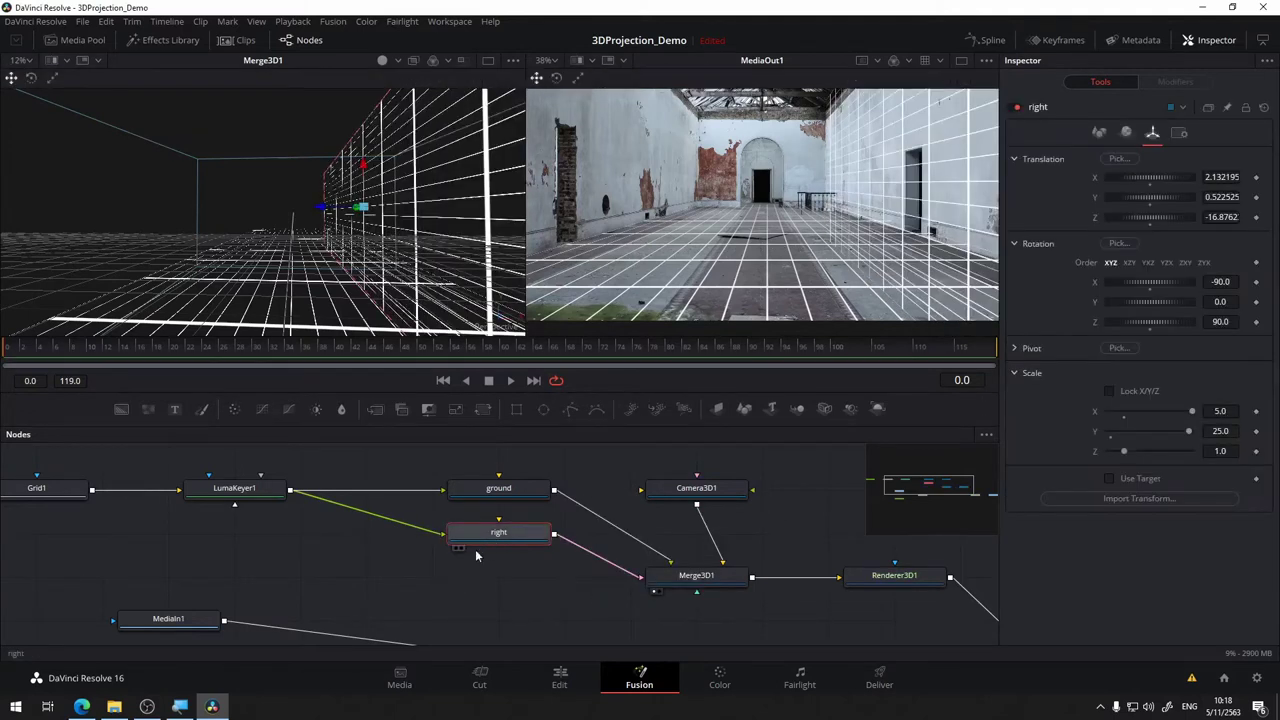
pyautogui.click(392, 576)
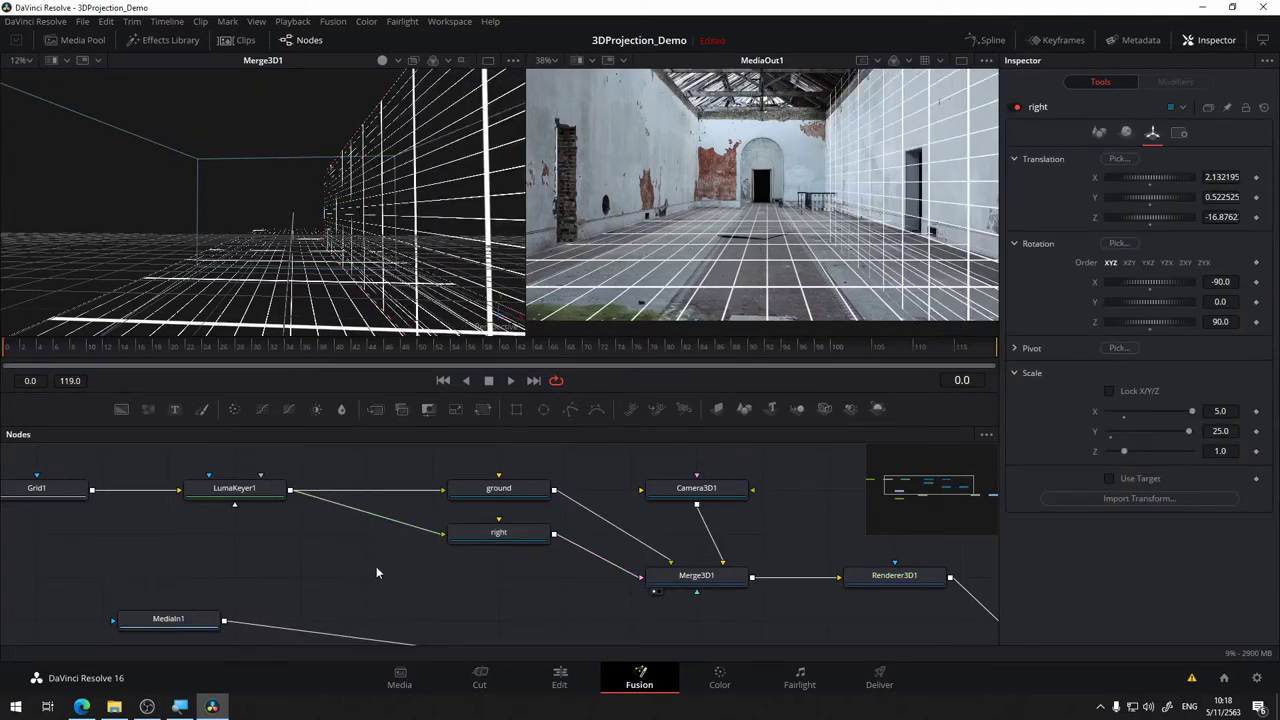
pyautogui.hotkey('ctrl', 'v')
pyautogui.moveTo(413, 585); pyautogui.dragTo(545, 585)
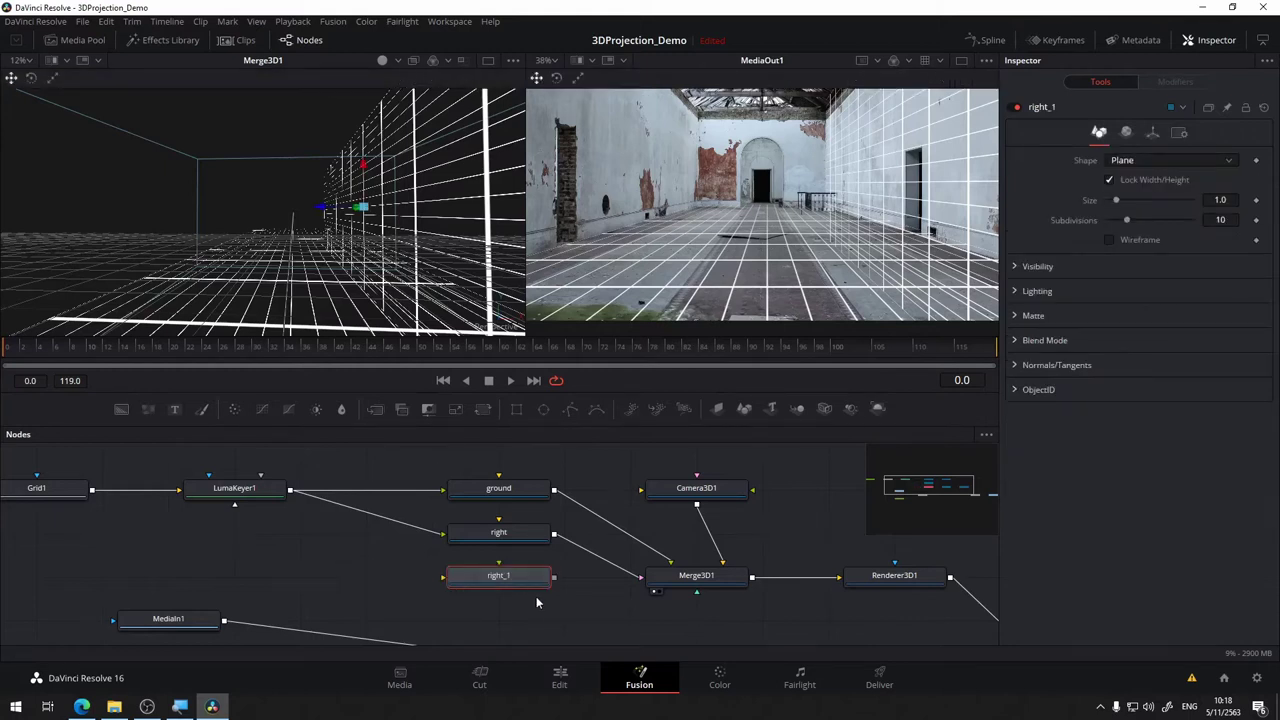
pyautogui.press('F2')
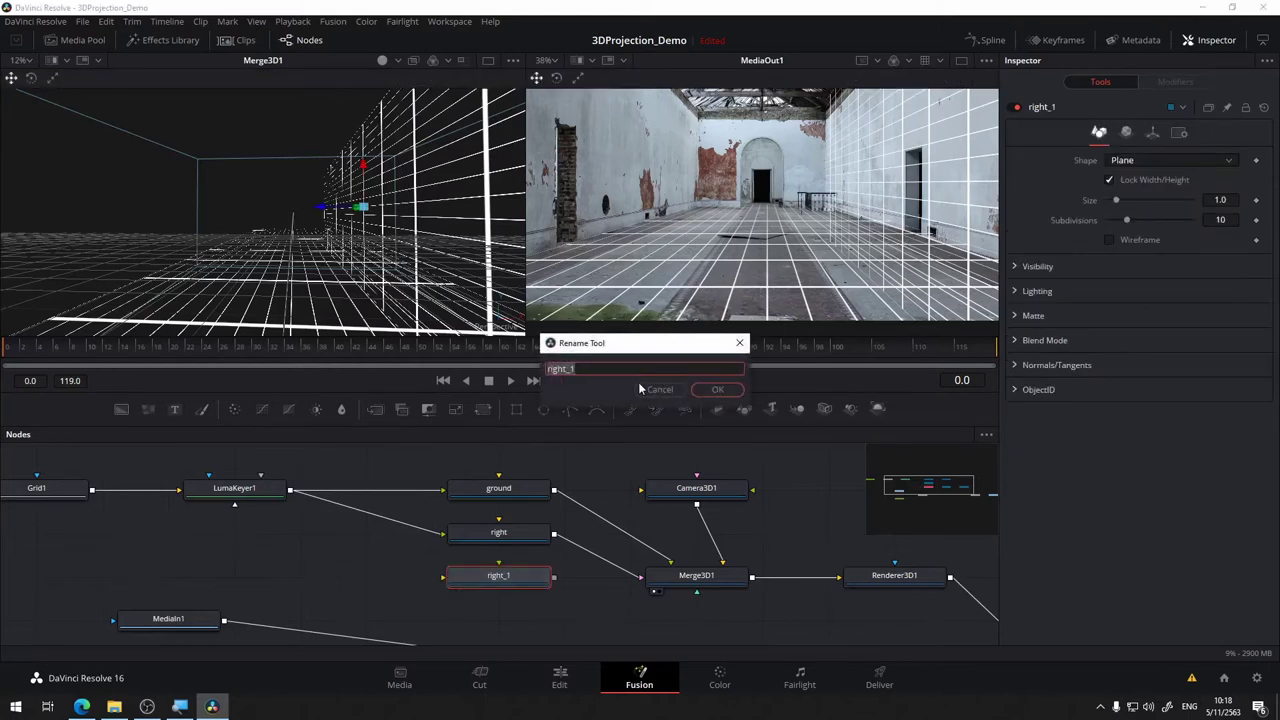
pyautogui.write('Left')
pyautogui.press('Return')
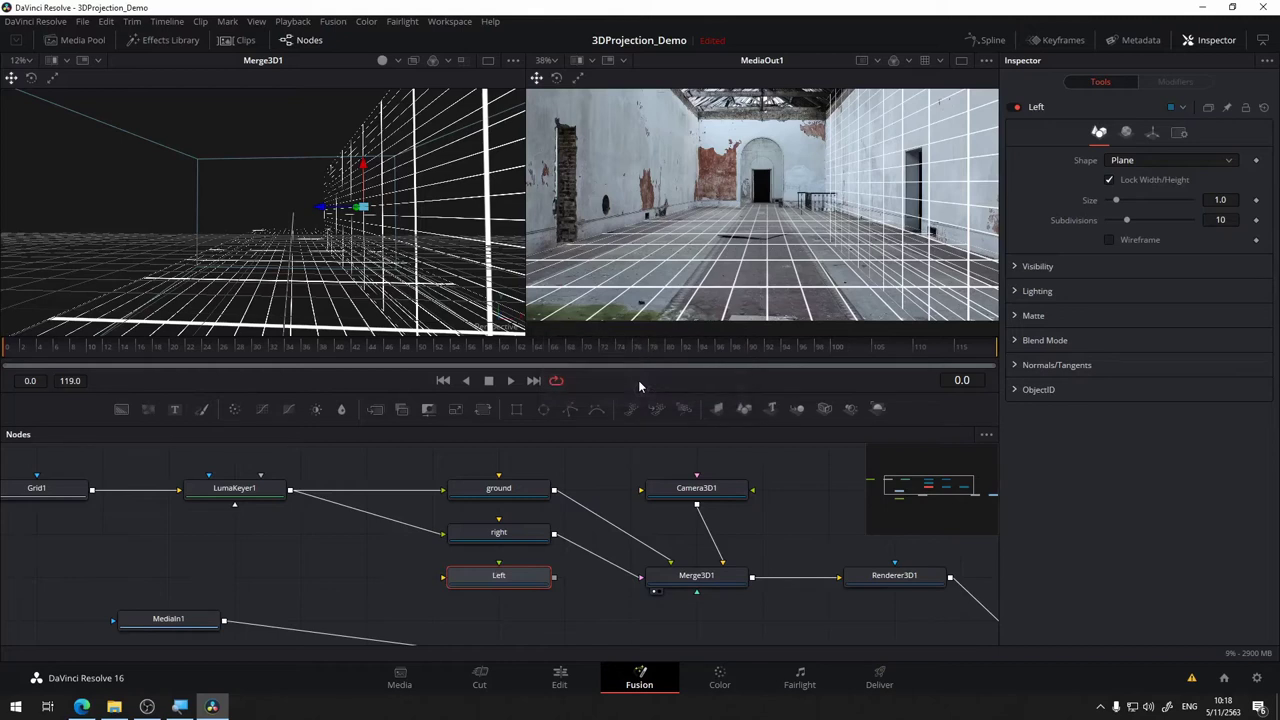
# Wire LumaKeyer1 into the Left plane and Left into Merge3D1, then slide Left to X -2.456.
pyautogui.moveTo(290, 491); pyautogui.dragTo(443, 577)
pyautogui.moveTo(553, 584); pyautogui.dragTo(690, 578)
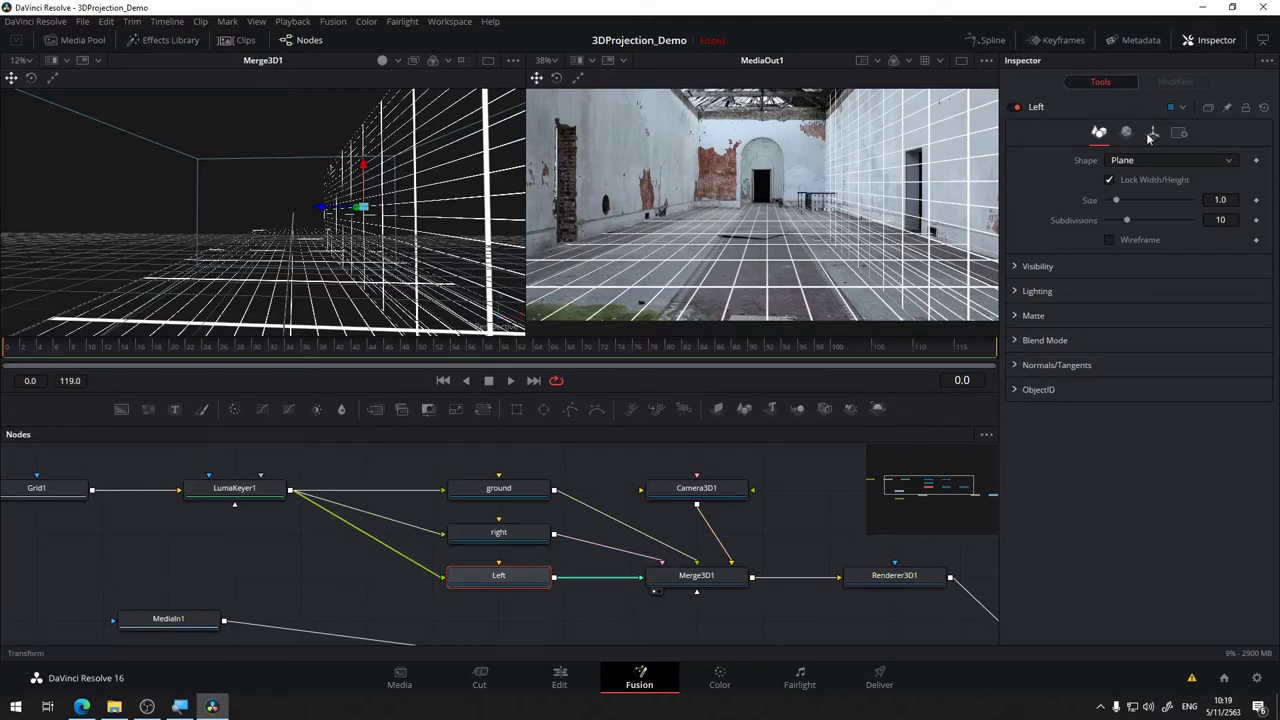
pyautogui.click(1152, 133)
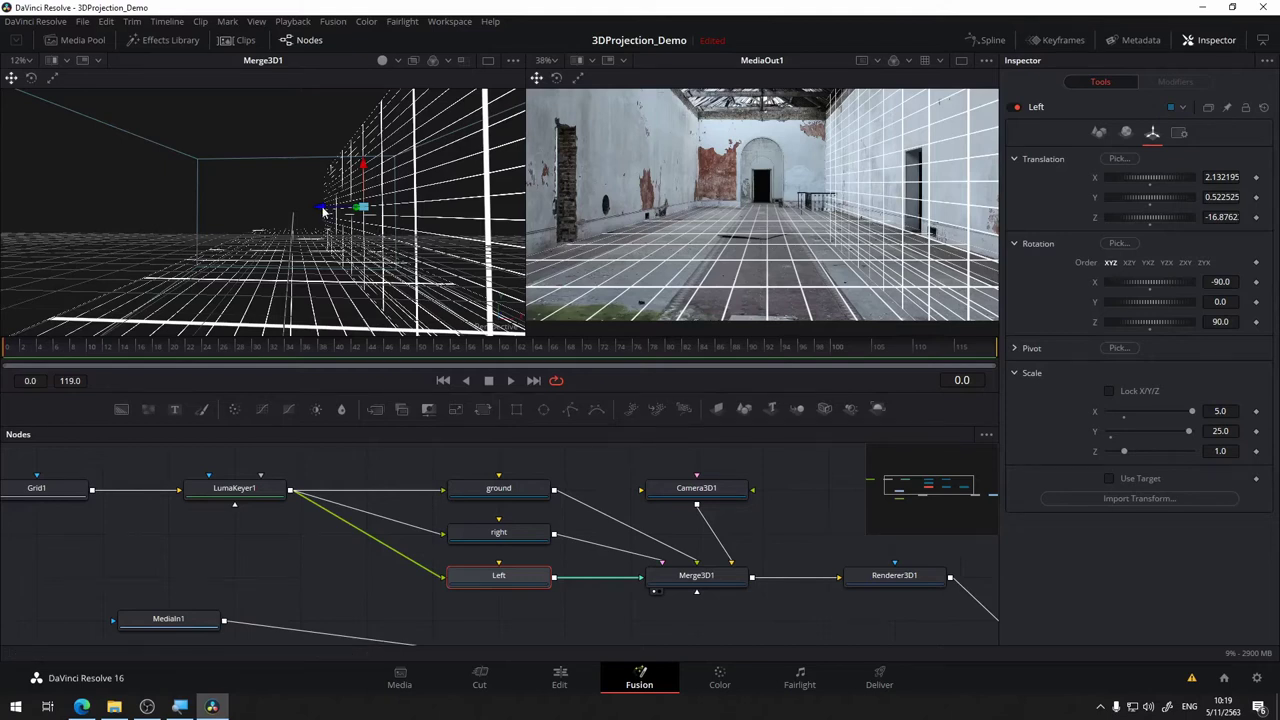
pyautogui.moveTo(323, 211); pyautogui.dragTo(173, 224)
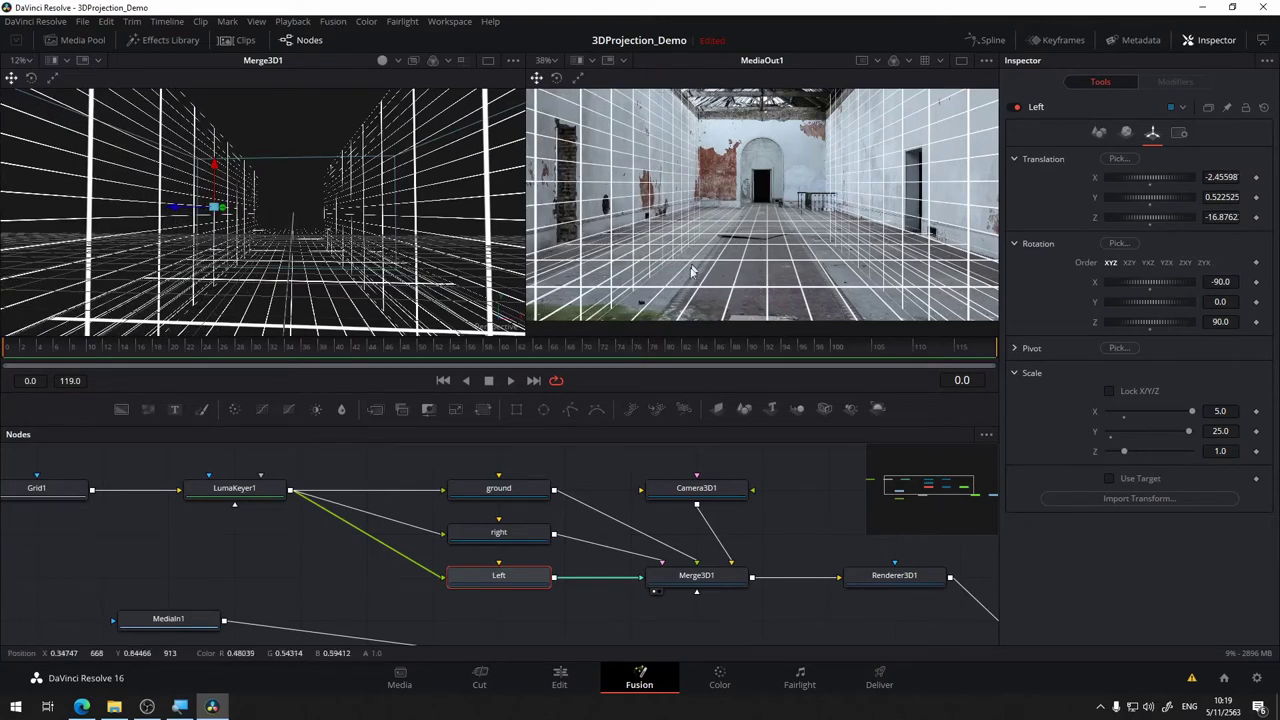
# Move MediaIn1, Merge1 and Background1 further down the node graph, clear of the plane nodes.
pyautogui.scroll(-2, 545, 600)
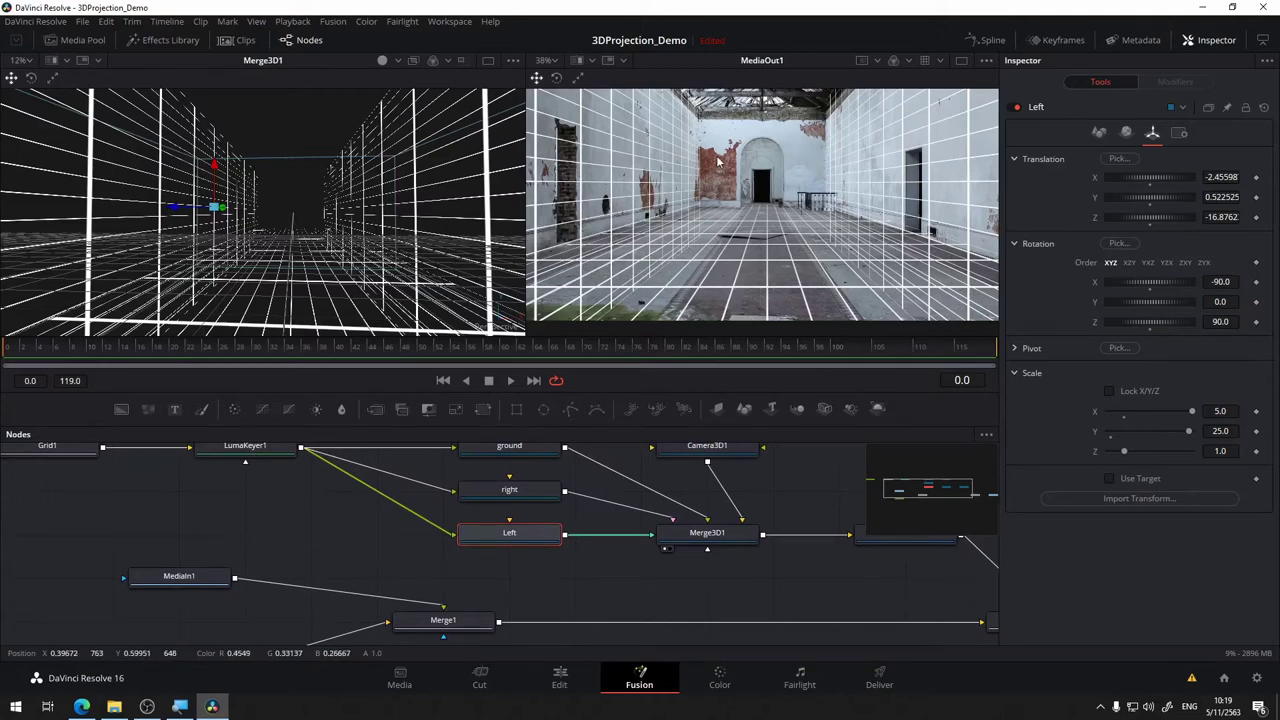
pyautogui.scroll(-2, 577, 550)
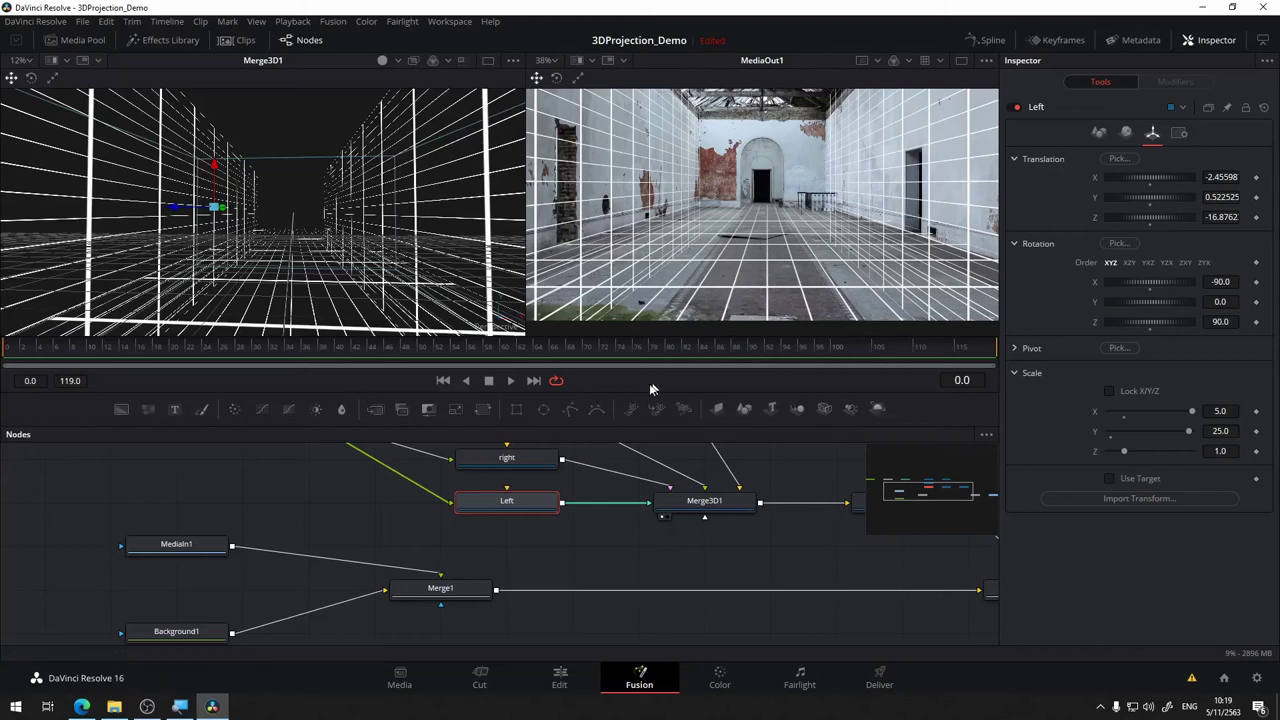
pyautogui.scroll(3, 498, 624)
pyautogui.moveTo(498, 624); pyautogui.dragTo(598, 505)
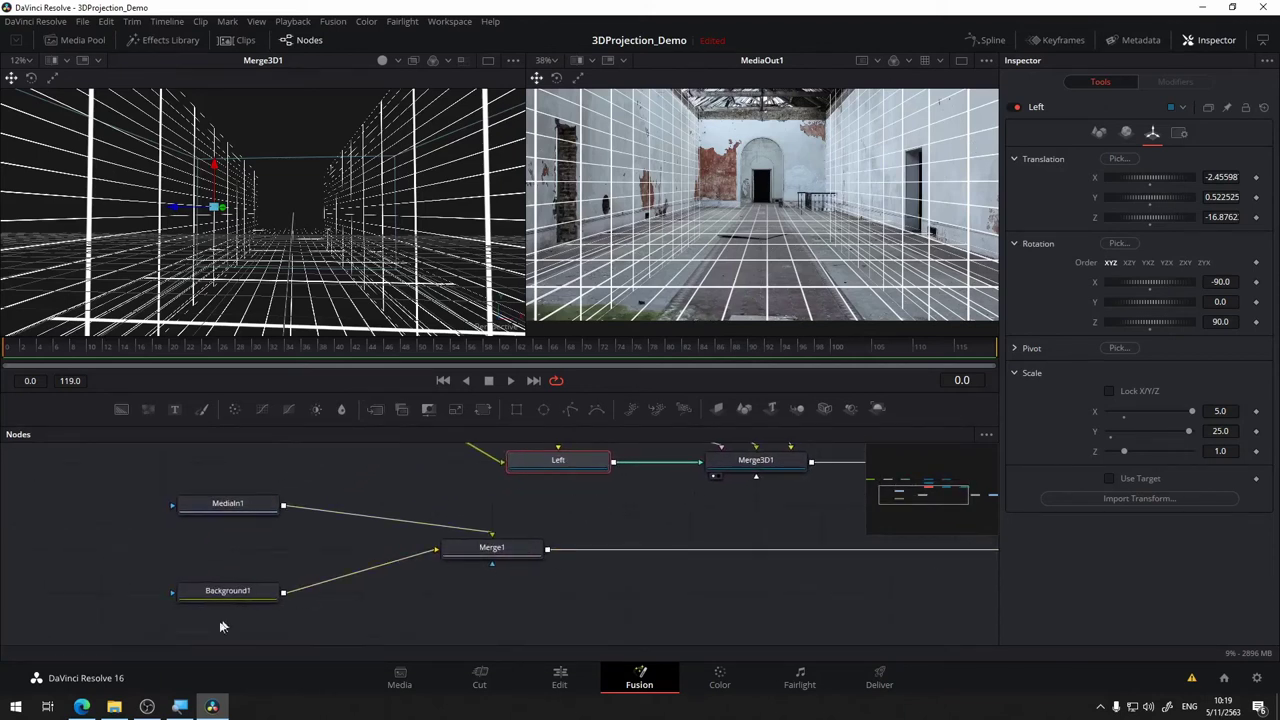
pyautogui.moveTo(172, 656); pyautogui.dragTo(576, 492)
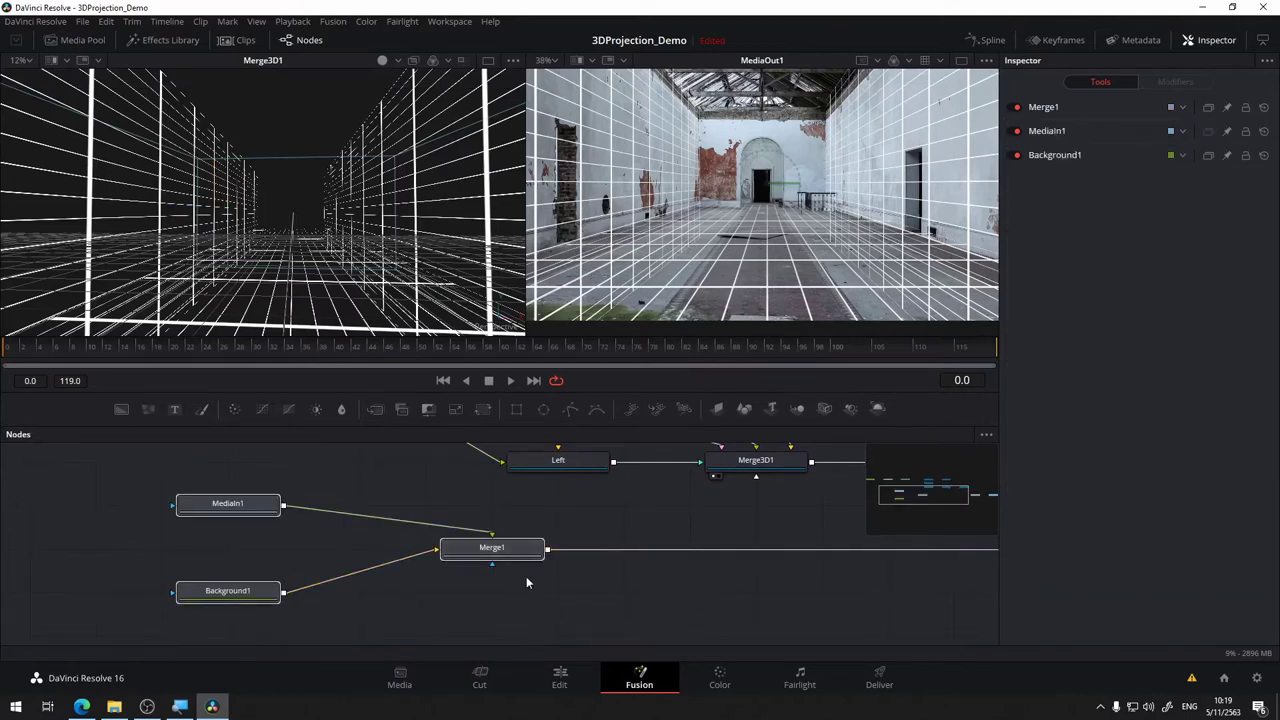
pyautogui.moveTo(516, 546); pyautogui.dragTo(516, 590)
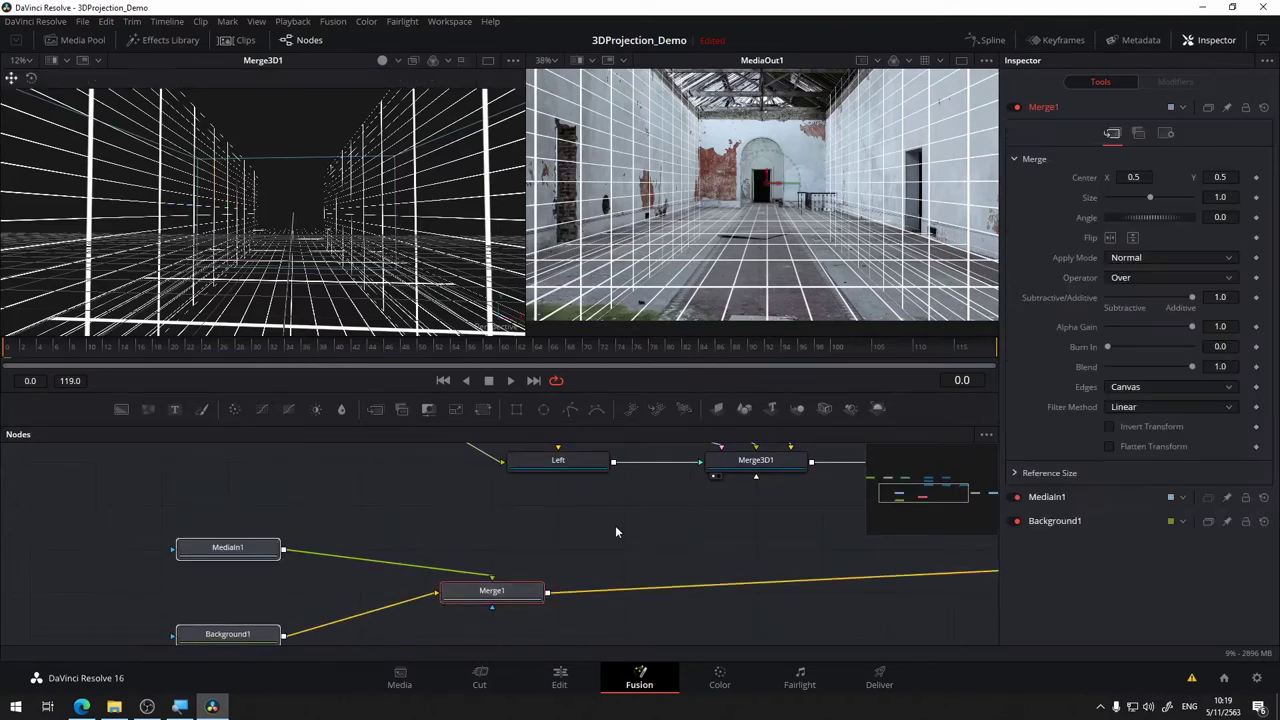
pyautogui.moveTo(615, 525); pyautogui.dragTo(602, 571)
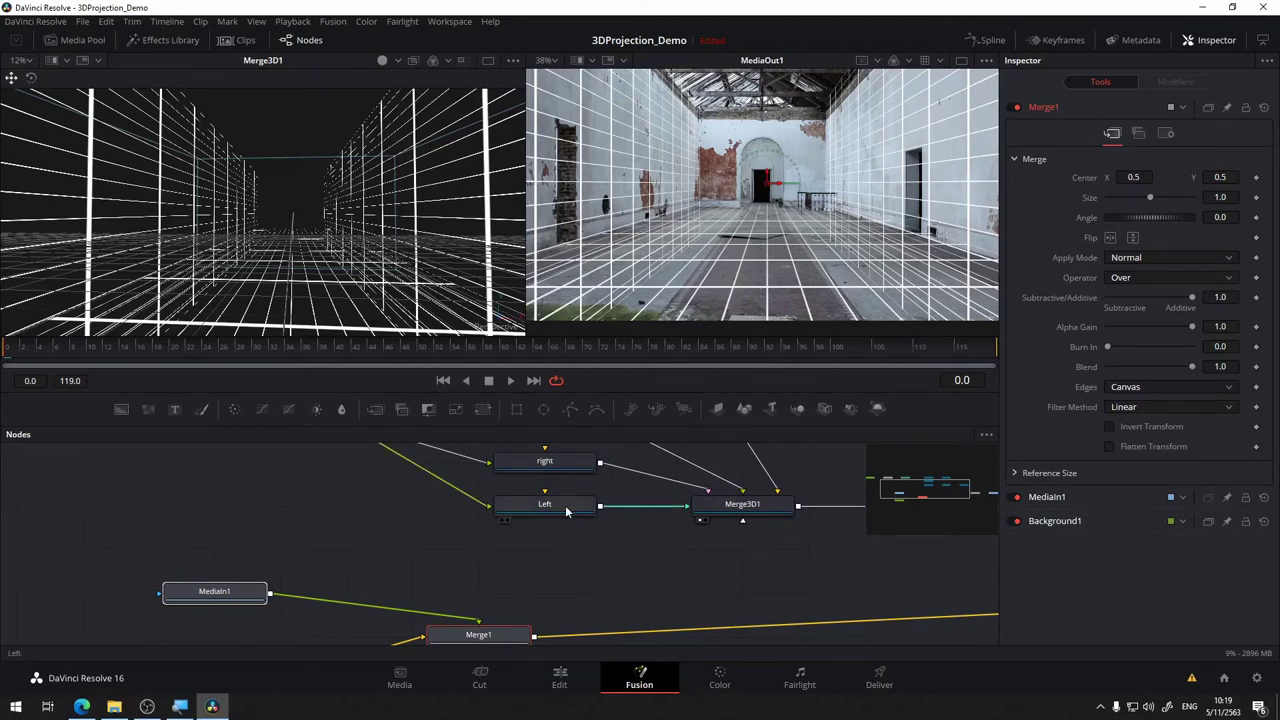
# Select the Left plane node, then the ground floor plane node.
pyautogui.click(566, 508)
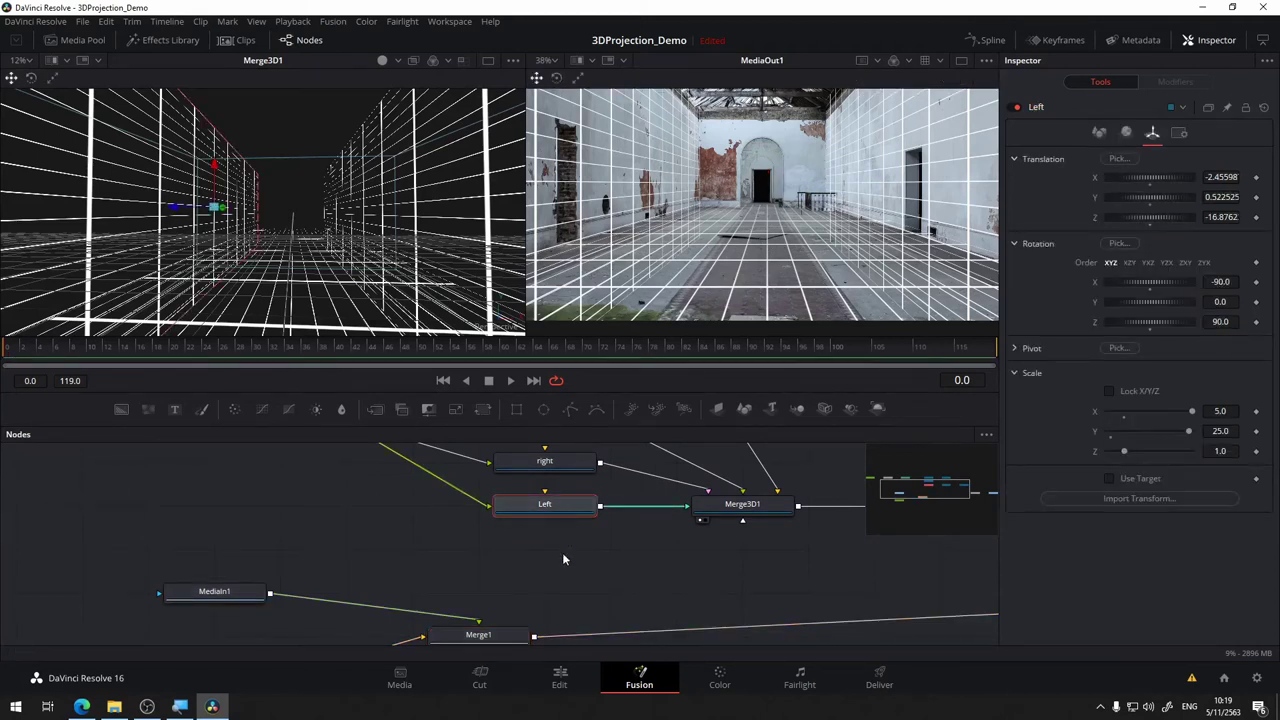
pyautogui.scroll(3, 563, 555)
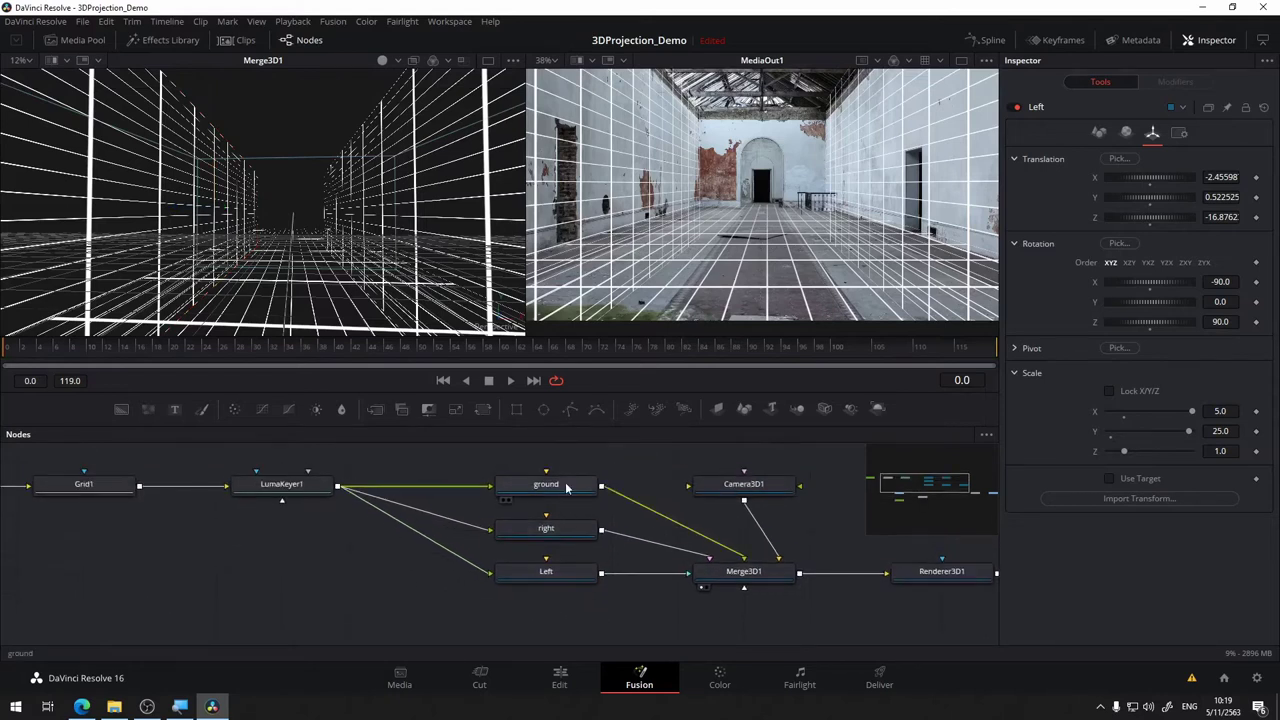
pyautogui.click(566, 487)
pyautogui.scroll(-3, 564, 580)
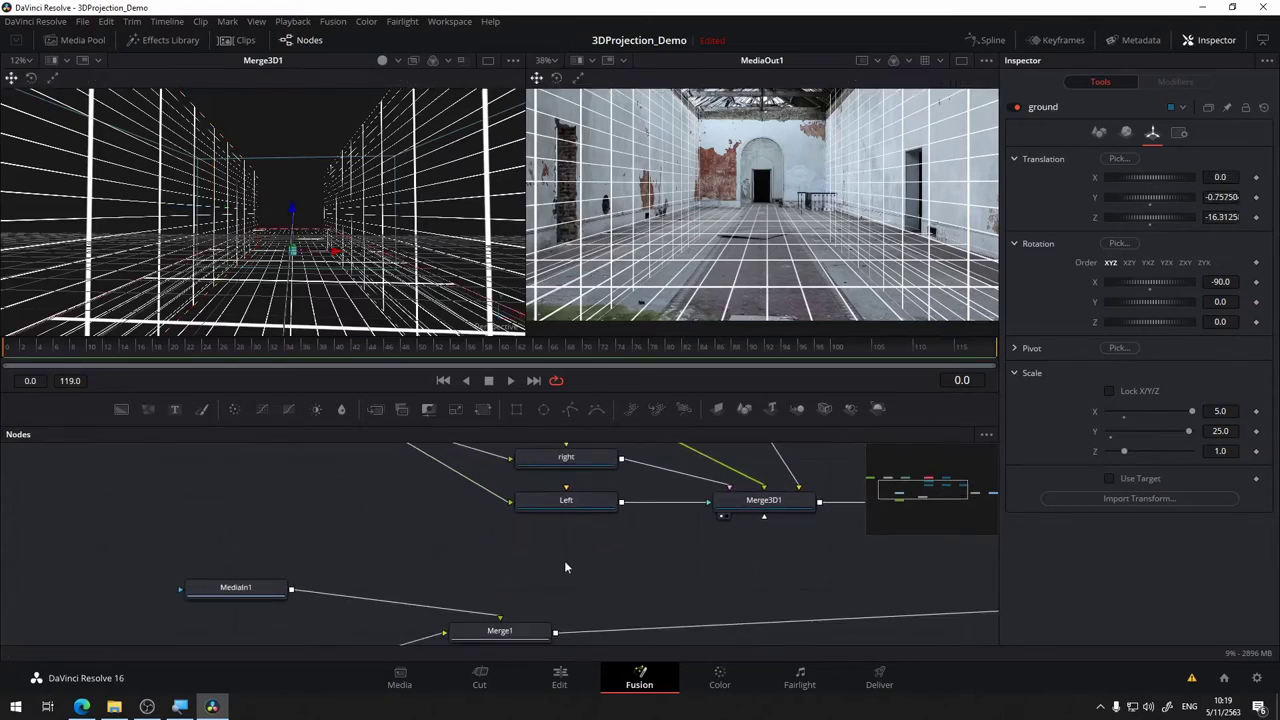
# Paste a duplicate of the ground plane, ground_1, wired from the keyed grid into Merge3D1.
pyautogui.hotkey('ctrl', 'v')
pyautogui.scroll(3, 564, 560)
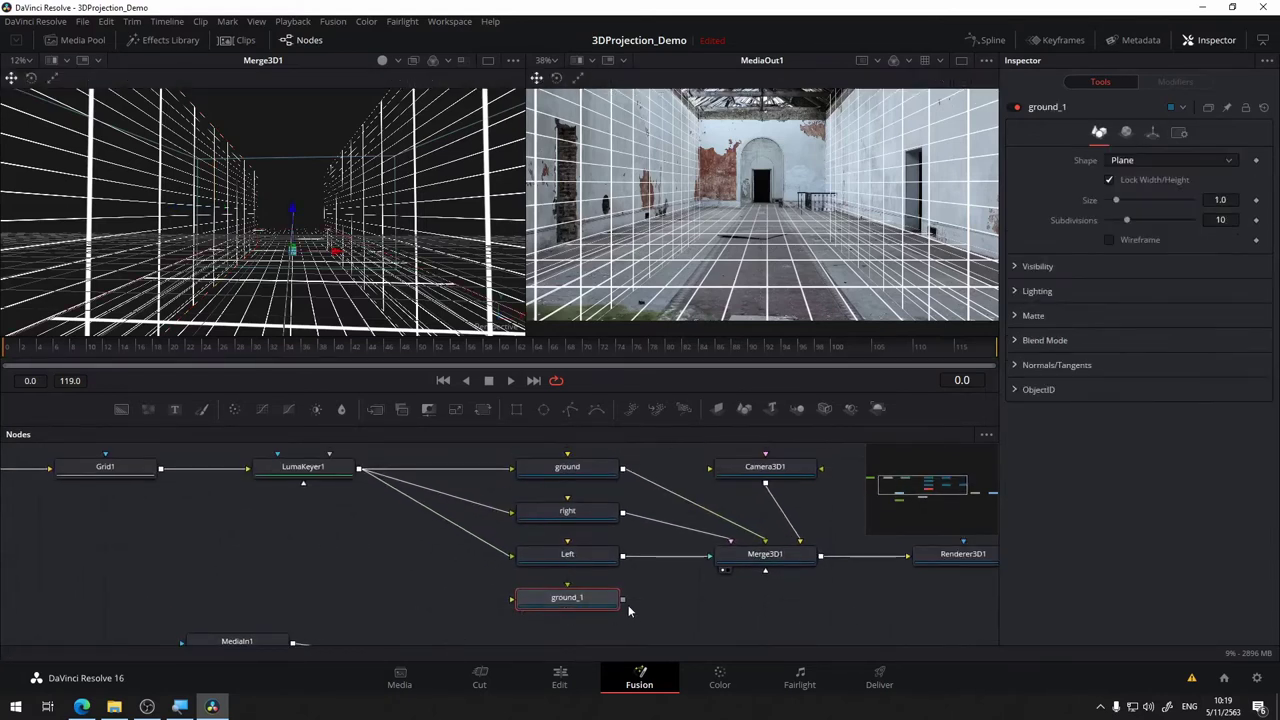
pyautogui.moveTo(622, 598); pyautogui.dragTo(738, 570)
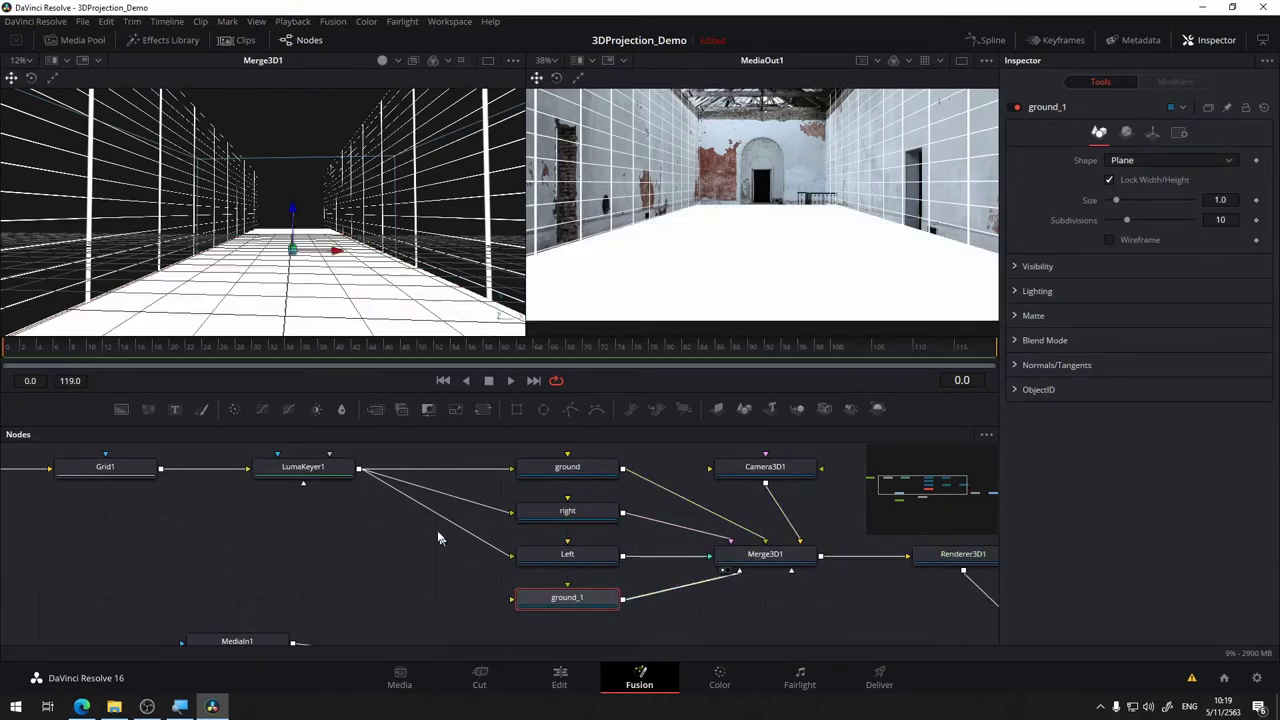
pyautogui.moveTo(360, 468); pyautogui.dragTo(548, 598)
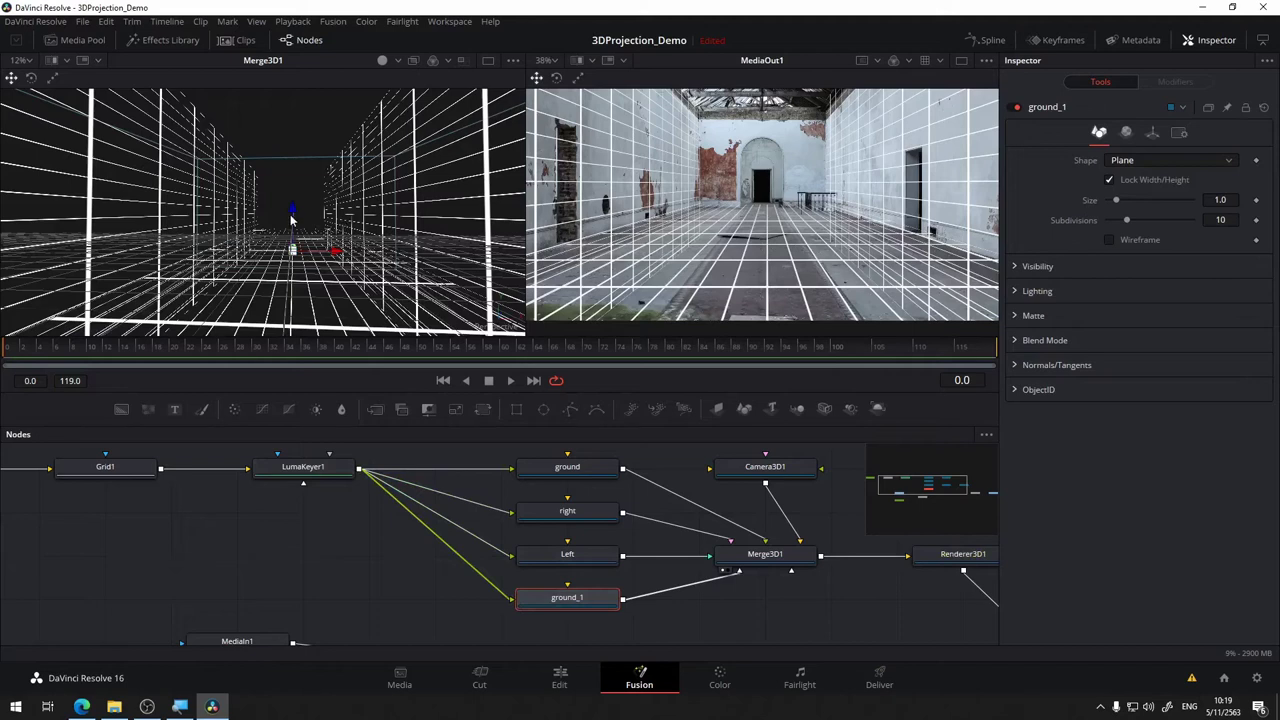
# Rename the ground_1 plane node to 'top'.
pyautogui.moveTo(293, 212); pyautogui.dragTo(295, 94)
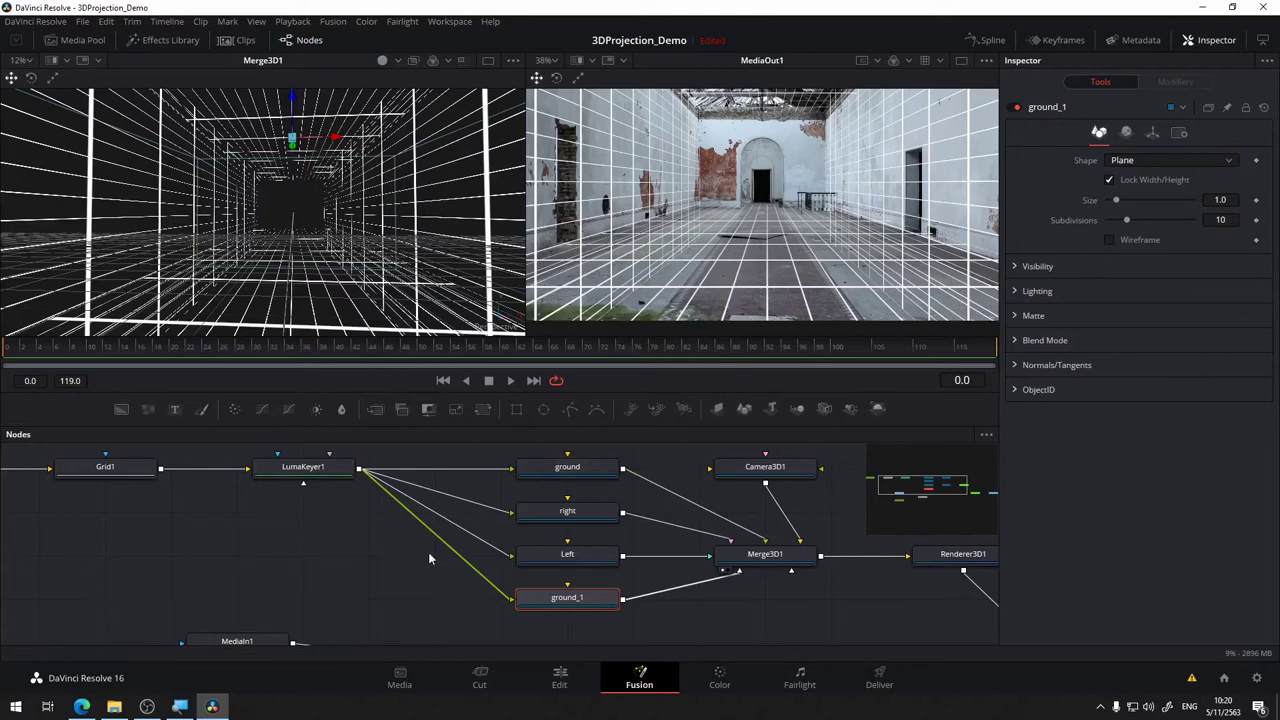
pyautogui.moveTo(402, 564)
pyautogui.mouseDown()
pyautogui.moveTo(362, 481)
pyautogui.moveTo(272, 511)
pyautogui.mouseUp()
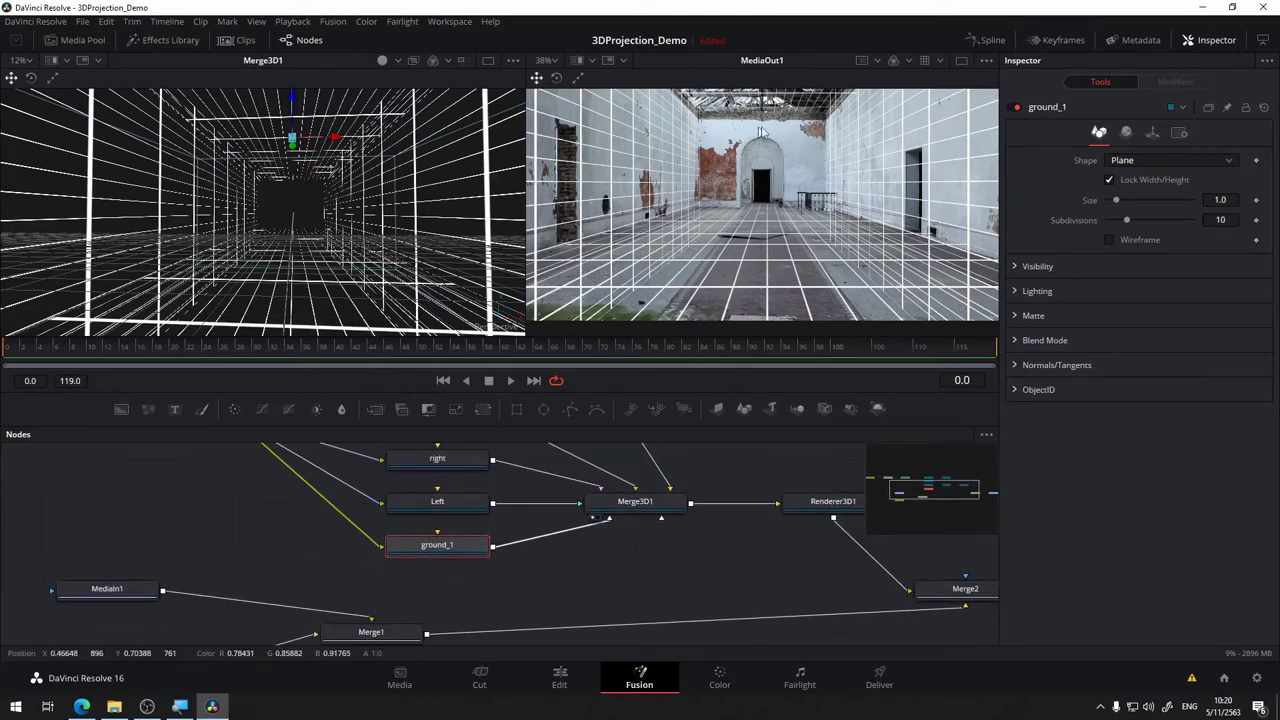
pyautogui.moveTo(569, 570)
pyautogui.mouseDown()
pyautogui.moveTo(607, 596)
pyautogui.moveTo(587, 537)
pyautogui.mouseUp()
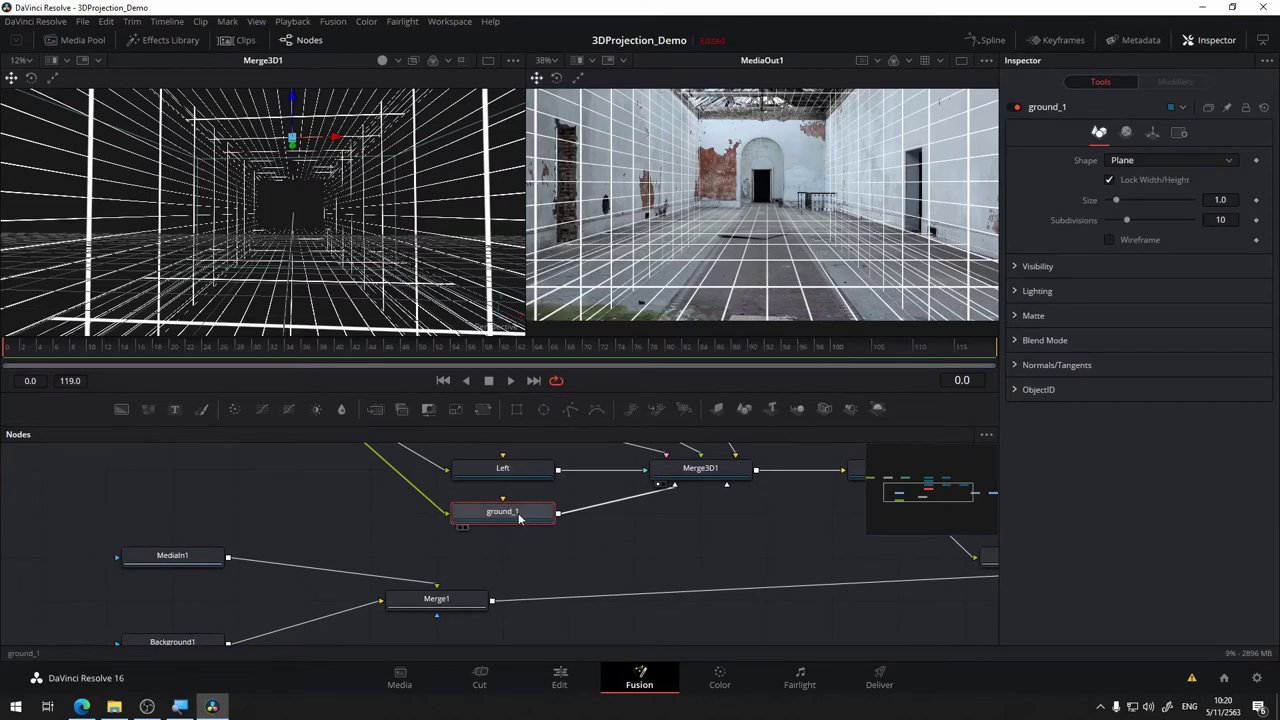
pyautogui.press('F2')
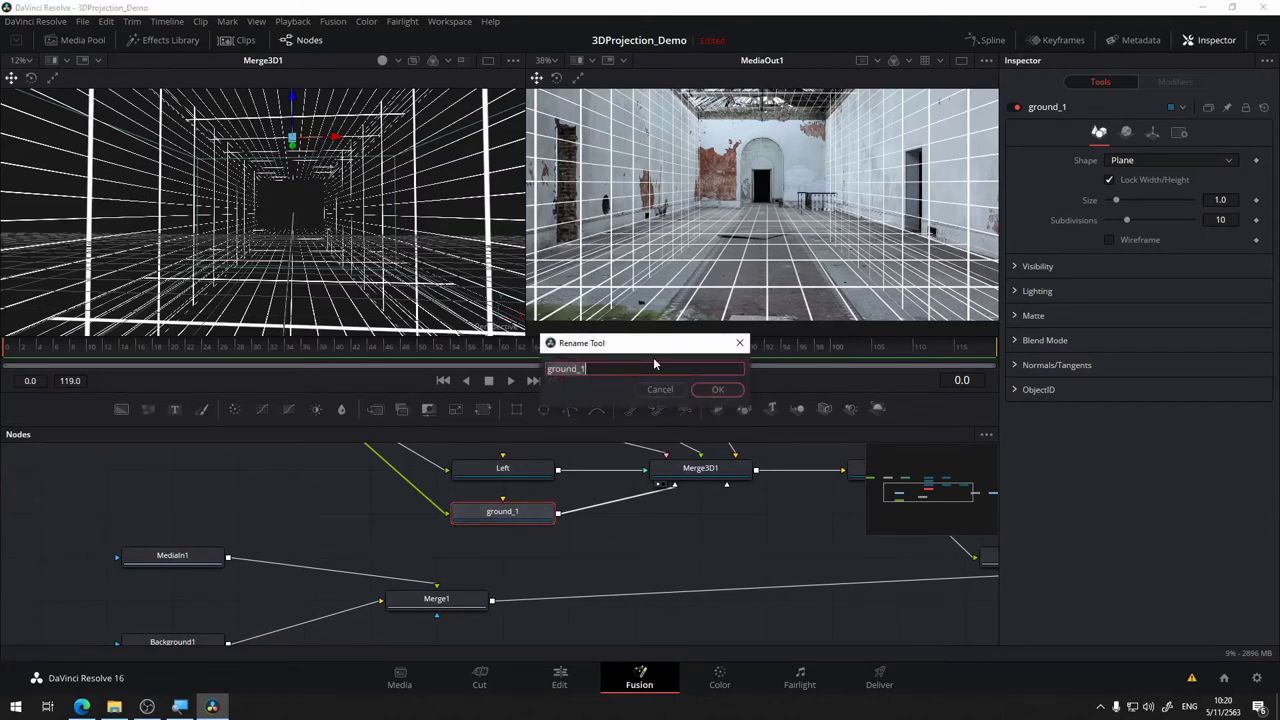
pyautogui.write('top')
pyautogui.press('Return')
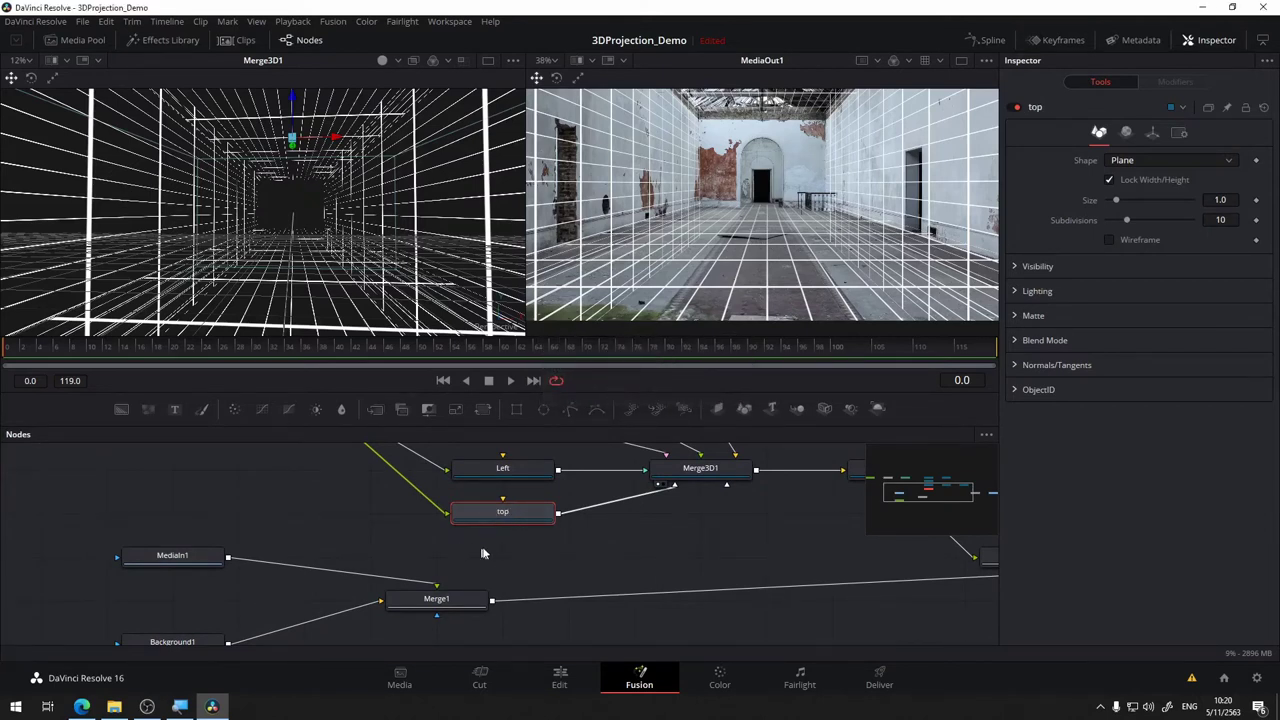
# Paste a copy of the top plane node, creating top_1.
pyautogui.moveTo(482, 553); pyautogui.dragTo(577, 567)
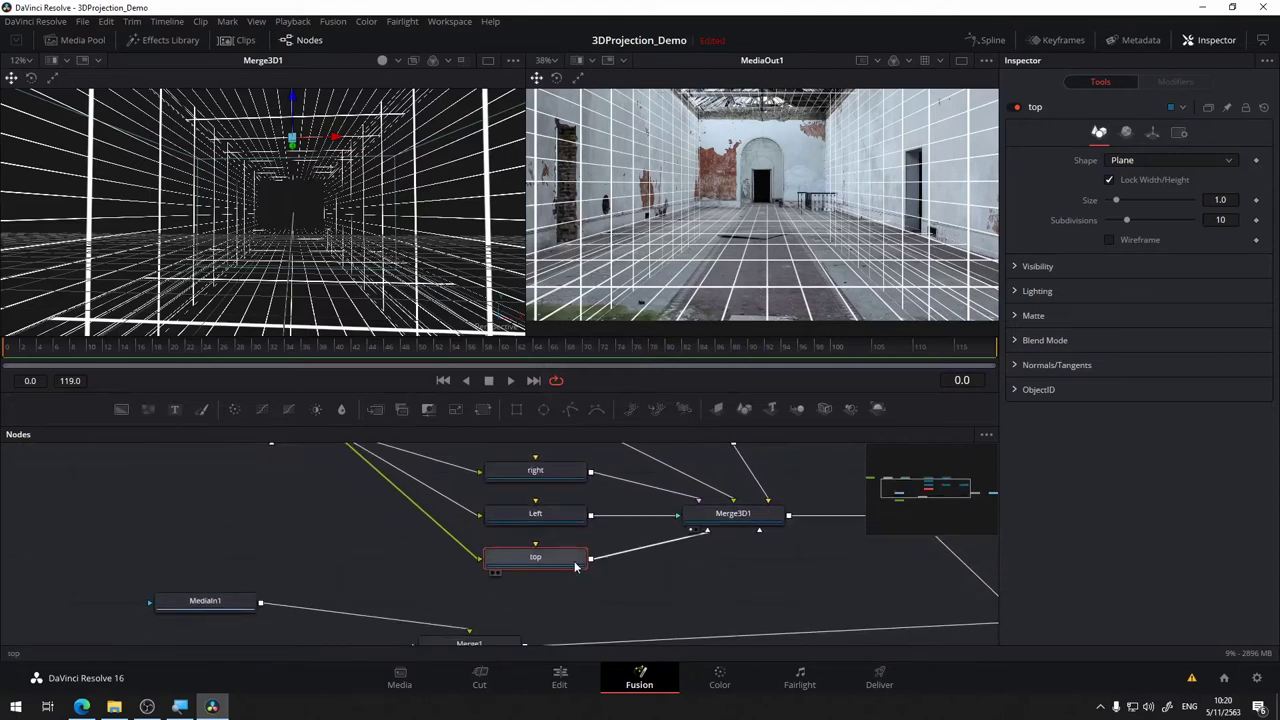
pyautogui.click(700, 603)
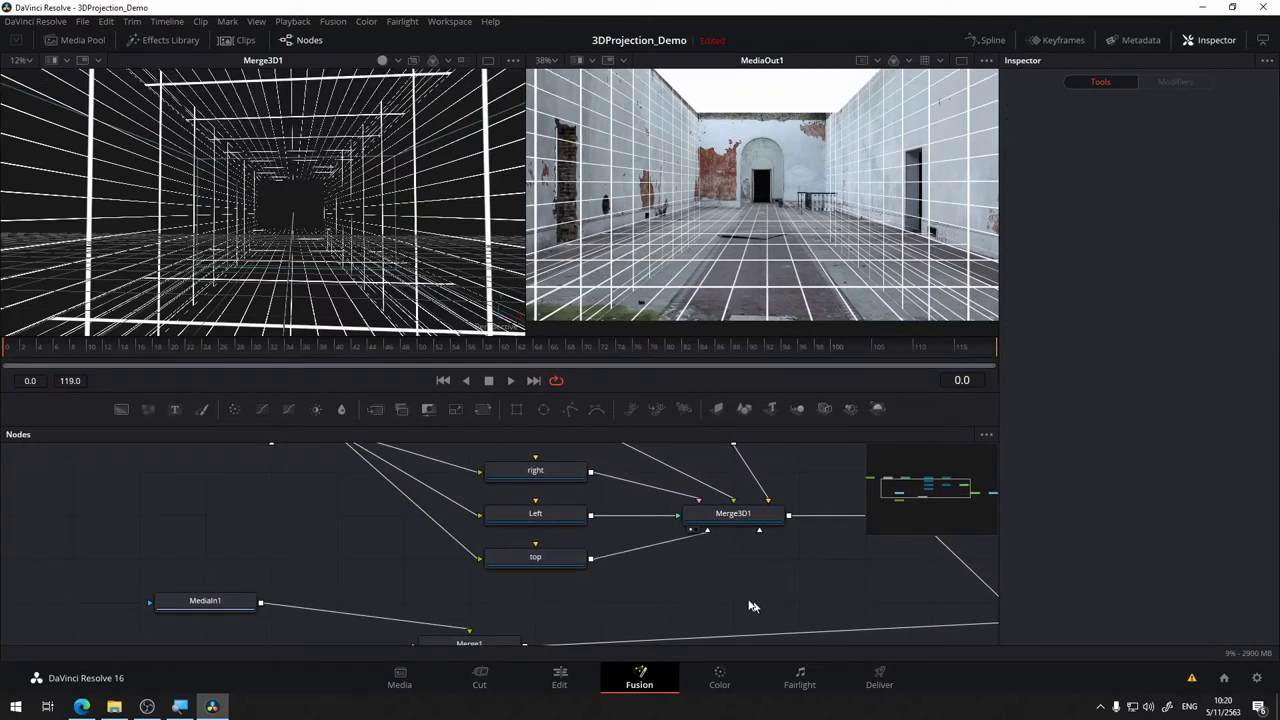
pyautogui.click(542, 562)
pyautogui.click(532, 606)
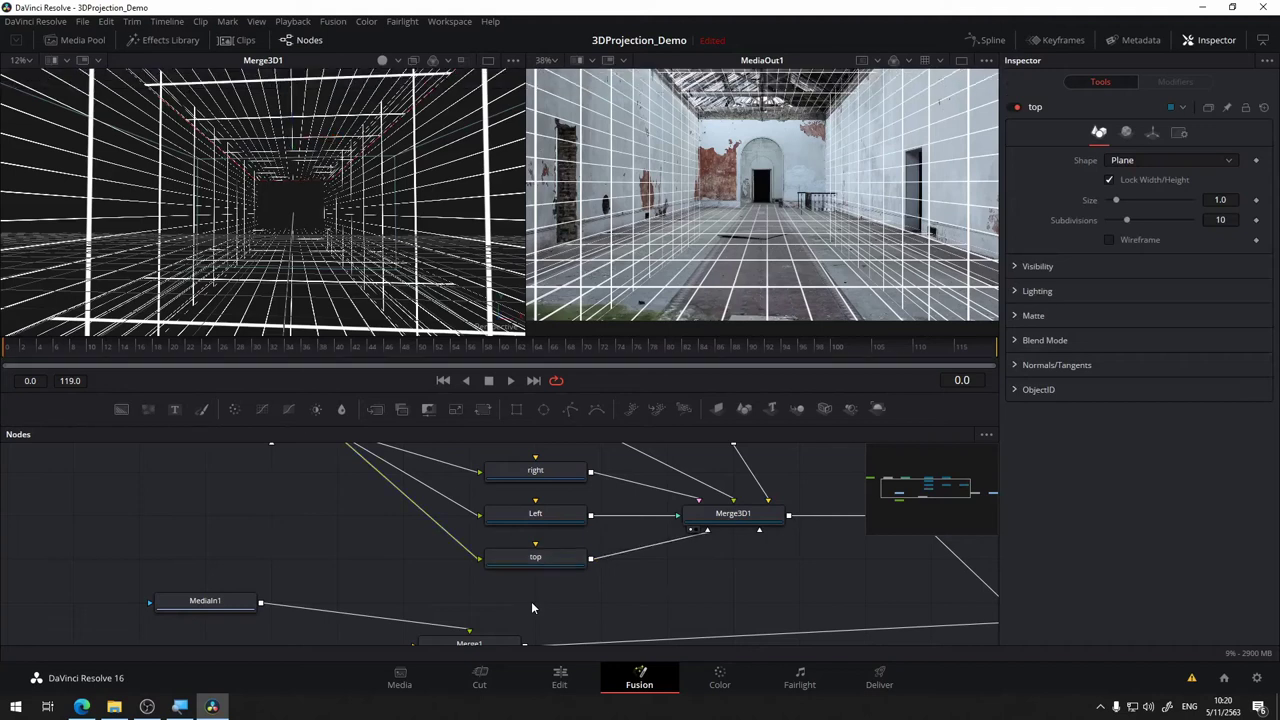
pyautogui.hotkey('ctrl', 'v')
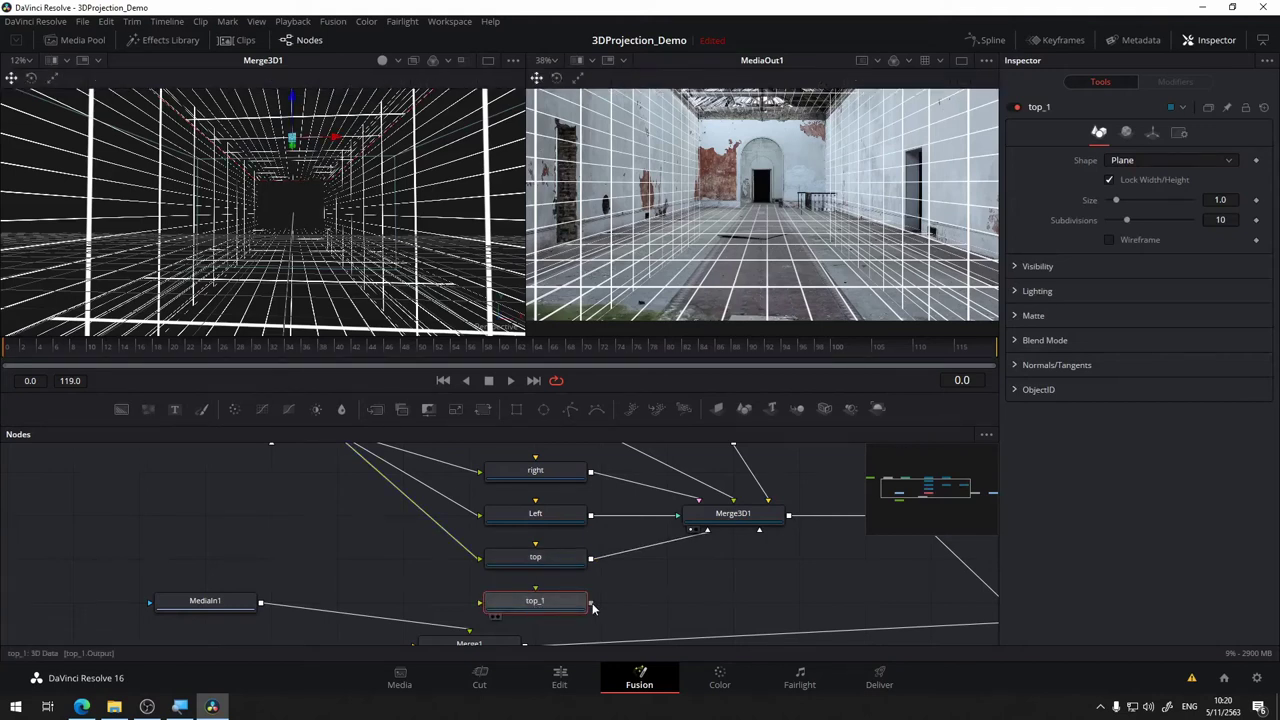
# Connect top_1 into Merge3D1 and rename it 'front'.
pyautogui.moveTo(591, 601); pyautogui.dragTo(738, 528)
pyautogui.hscroll(-2, 660, 580)
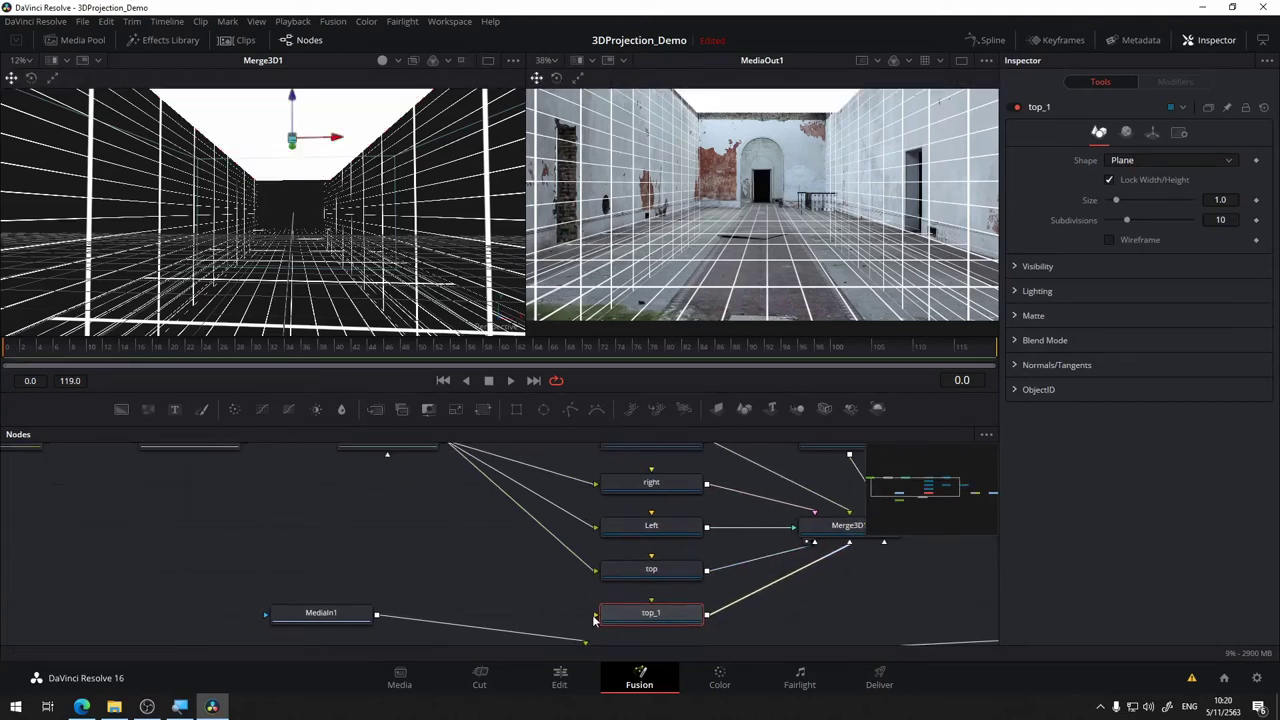
pyautogui.moveTo(594, 618)
pyautogui.mouseDown()
pyautogui.moveTo(453, 513)
pyautogui.moveTo(519, 540)
pyautogui.mouseUp()
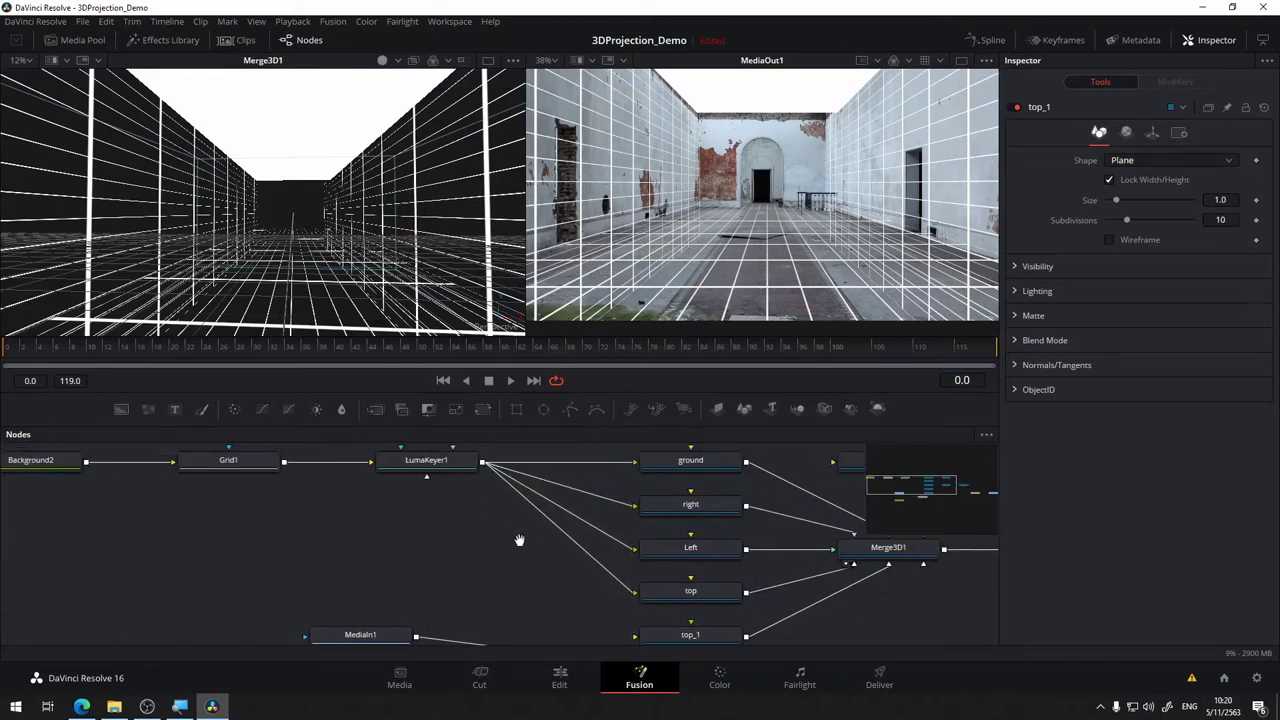
pyautogui.scroll(-1, 640, 627)
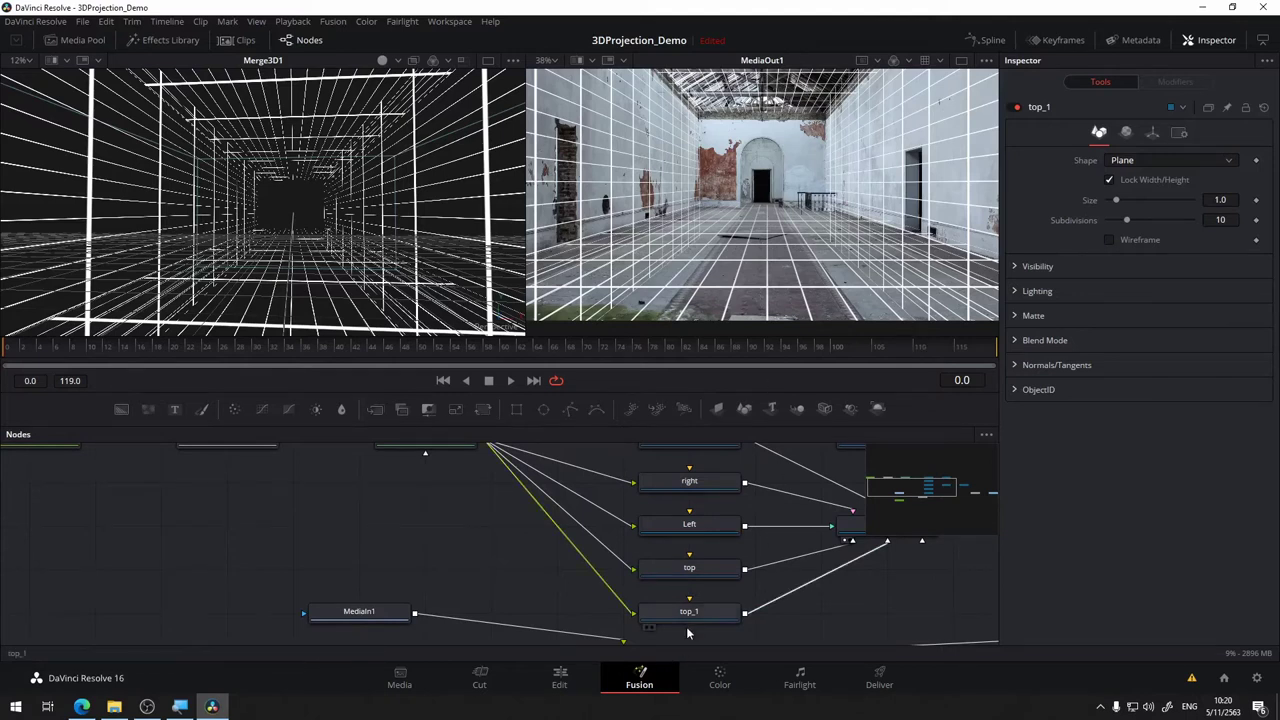
pyautogui.scroll(-1, 696, 622)
pyautogui.press('F2')
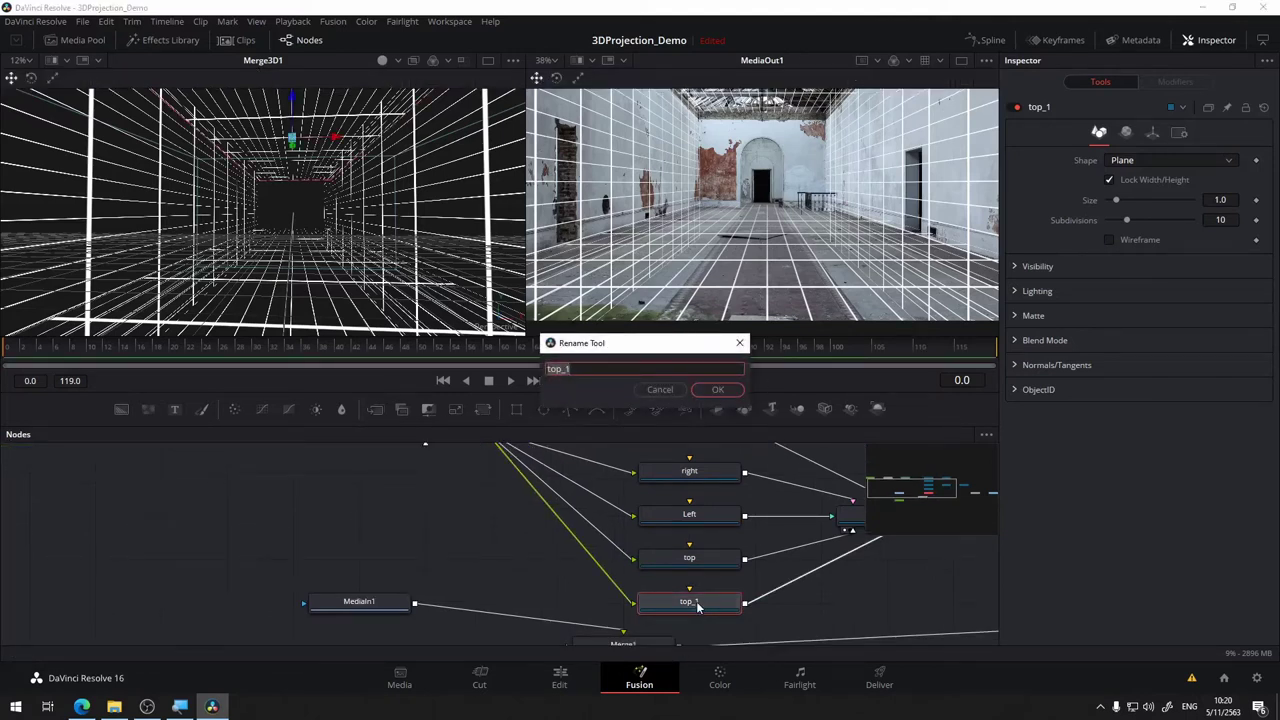
pyautogui.write('nt')
pyautogui.press('Return')
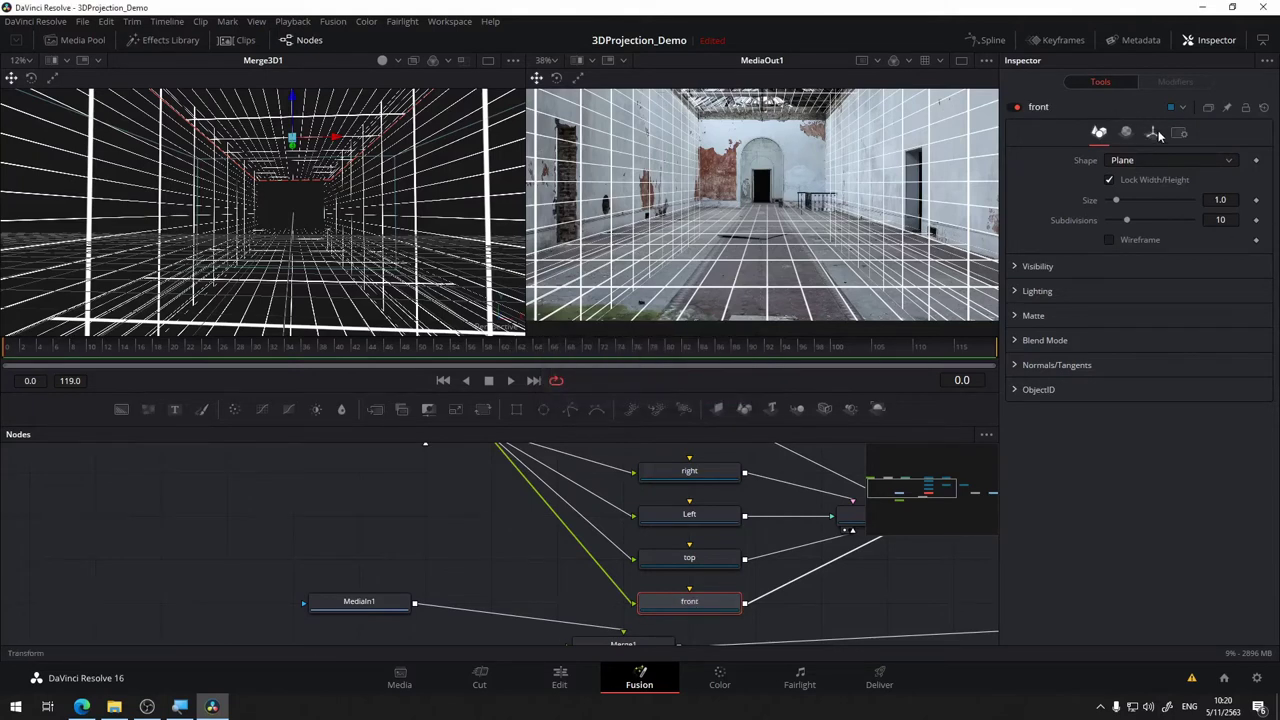
# Set the front plane's X rotation to 0 and Y scale to 5 so it stands upright.
pyautogui.click(1153, 134)
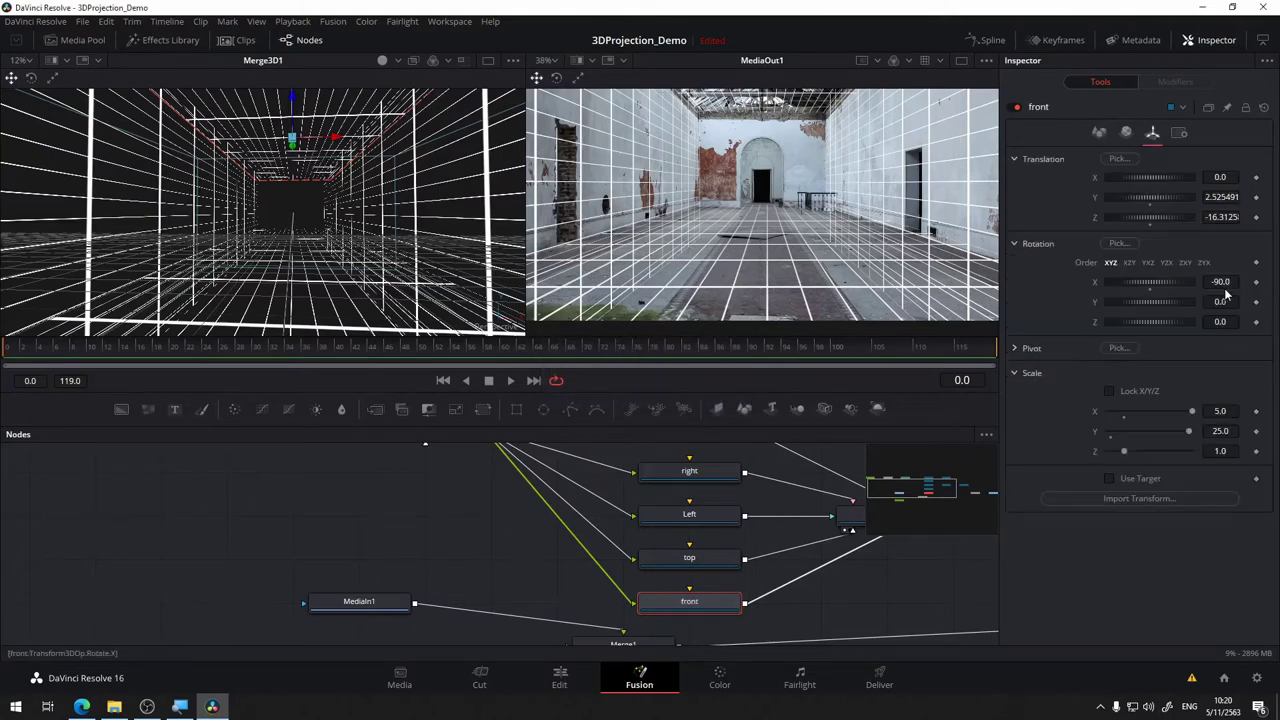
pyautogui.click(1221, 282)
pyautogui.press('Tab')
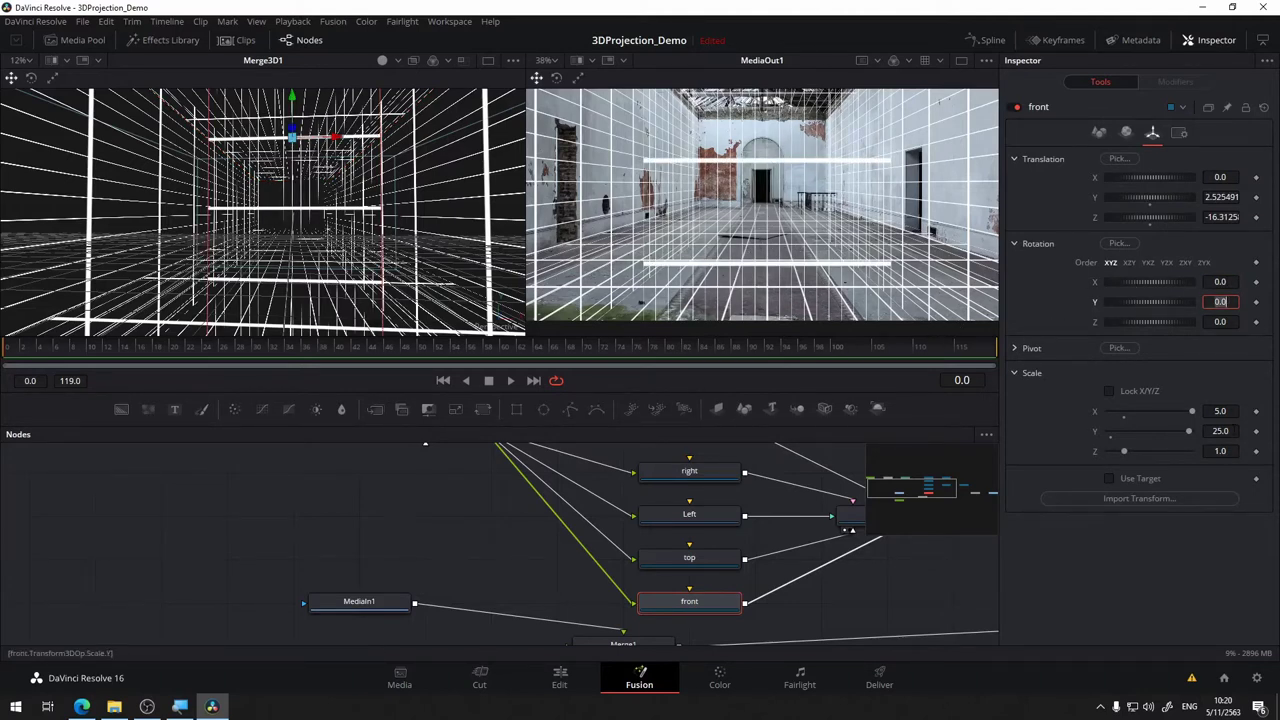
pyautogui.click(1220, 431)
pyautogui.write('5')
pyautogui.press('Tab')
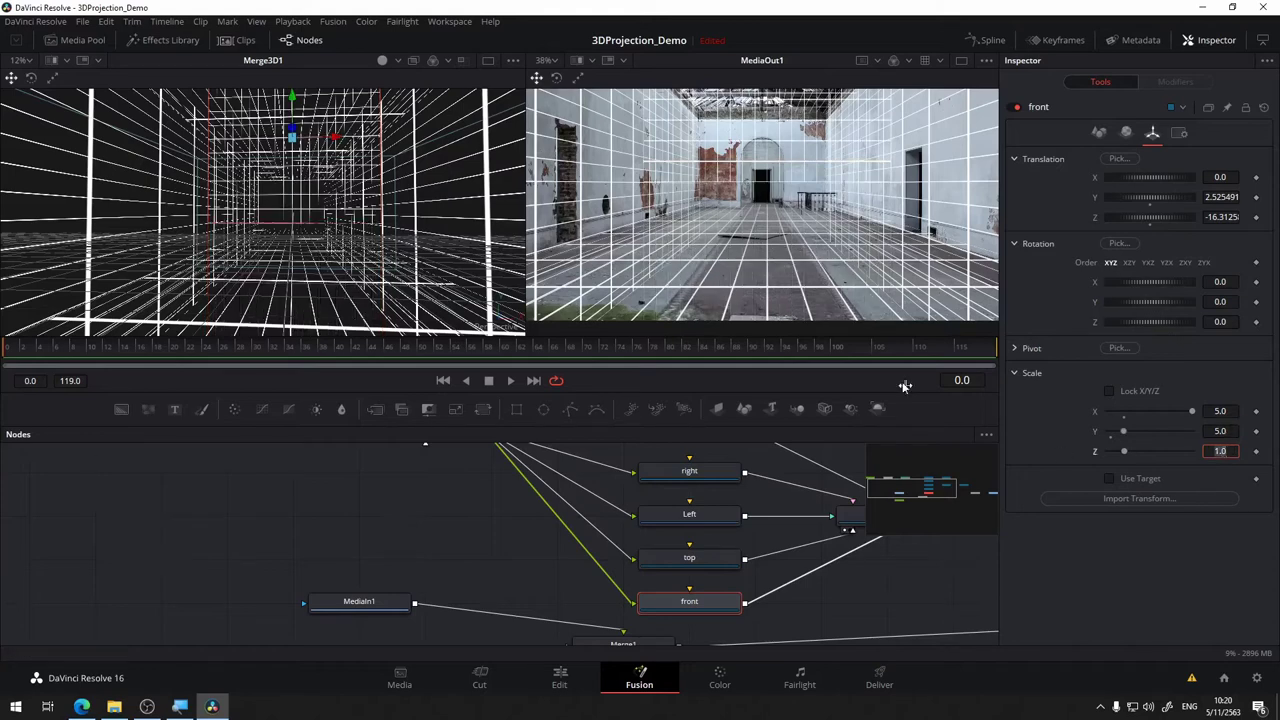
# Push the front plane back to Z -29.29 and lower it to Y 0.63 across the far end.
pyautogui.moveTo(243, 275); pyautogui.dragTo(415, 330)
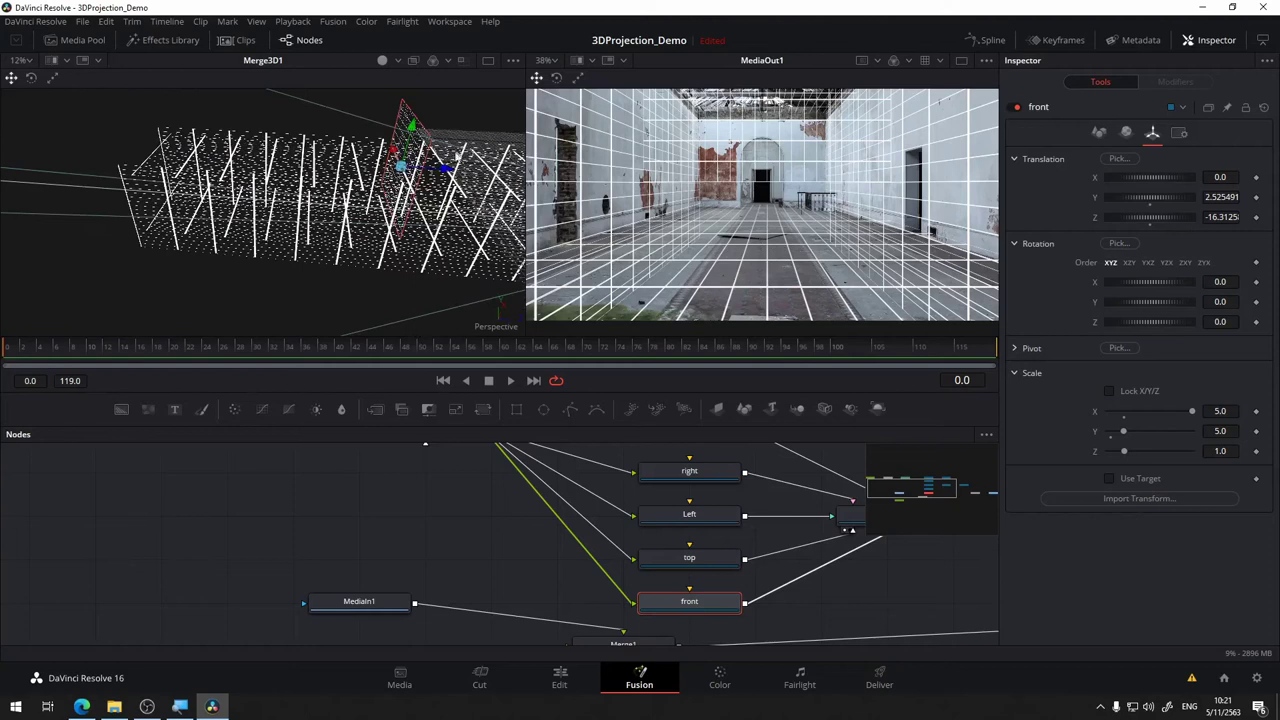
pyautogui.moveTo(446, 170); pyautogui.dragTo(197, 152)
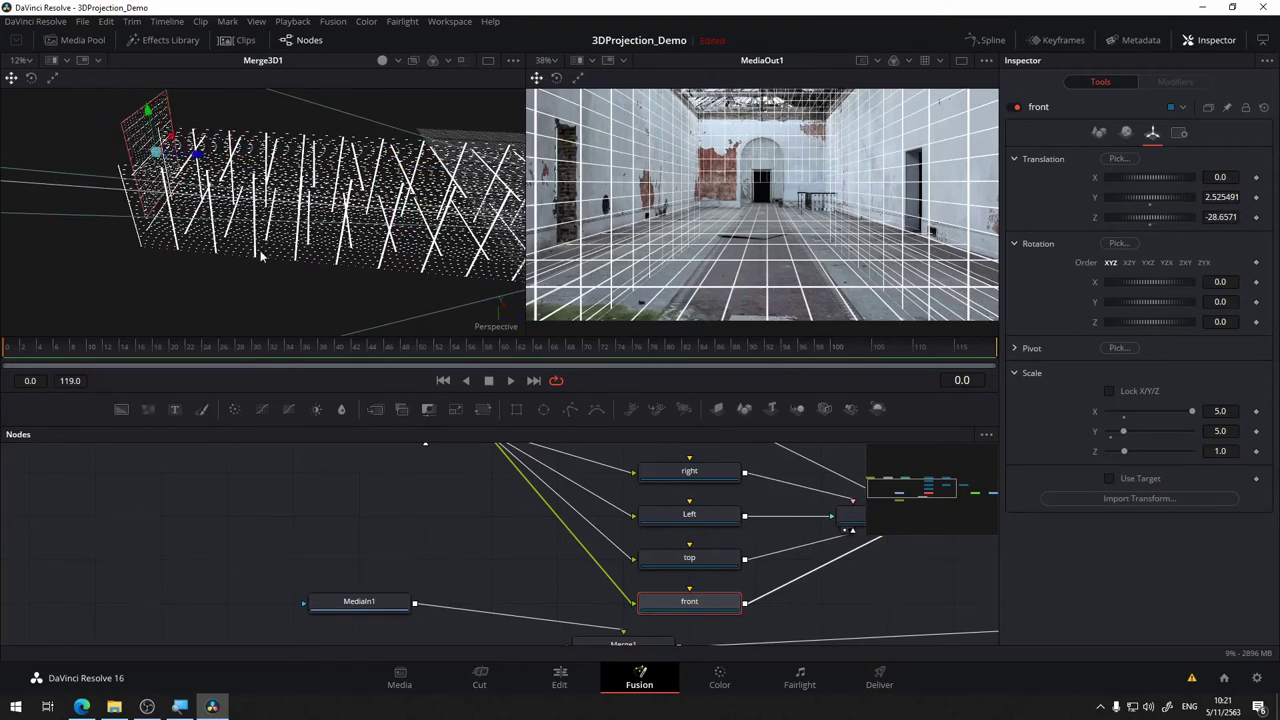
pyautogui.moveTo(264, 257)
pyautogui.mouseDown()
pyautogui.moveTo(225, 250)
pyautogui.moveTo(525, 245)
pyautogui.moveTo(483, 225)
pyautogui.mouseUp()
pyautogui.moveTo(296, 165)
pyautogui.mouseDown()
pyautogui.moveTo(318, 293)
pyautogui.moveTo(300, 300)
pyautogui.mouseUp()
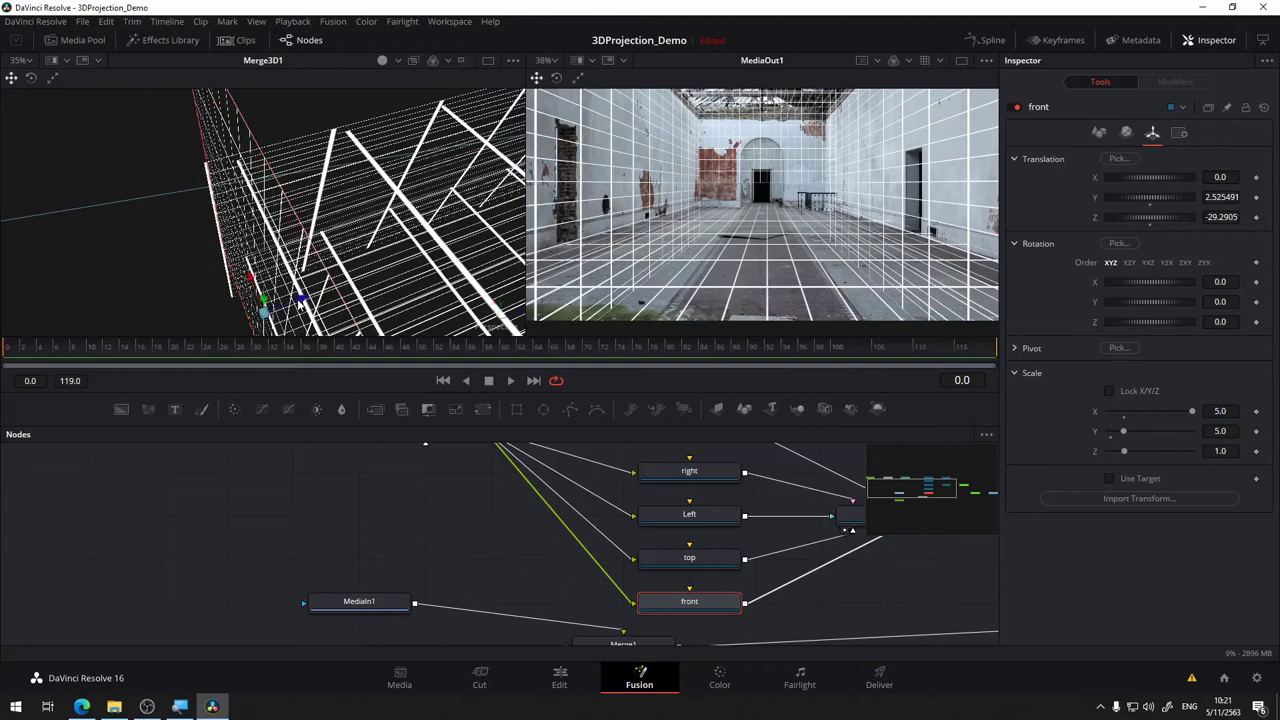
pyautogui.moveTo(380, 283)
pyautogui.mouseDown()
pyautogui.moveTo(360, 187)
pyautogui.moveTo(300, 170)
pyautogui.mouseUp()
pyautogui.scroll(-2, 354, 212)
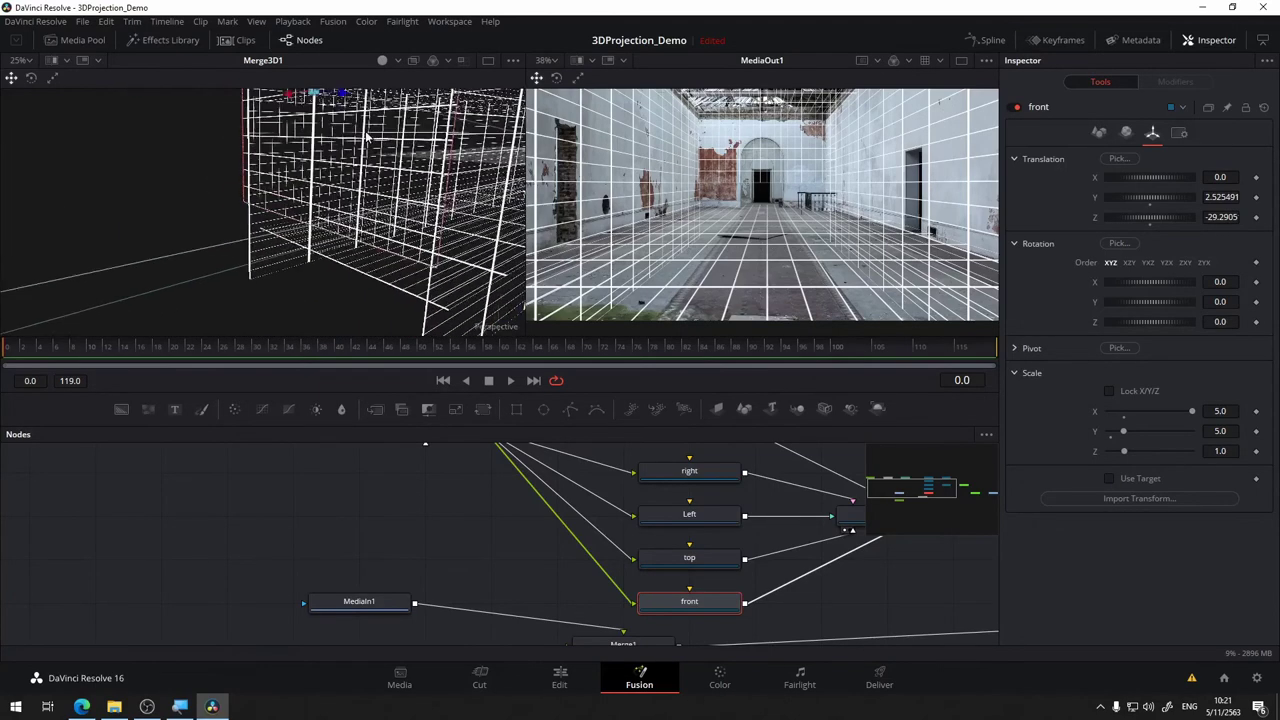
pyautogui.moveTo(282, 118)
pyautogui.mouseDown()
pyautogui.moveTo(293, 218)
pyautogui.moveTo(269, 181)
pyautogui.moveTo(277, 171)
pyautogui.mouseUp()
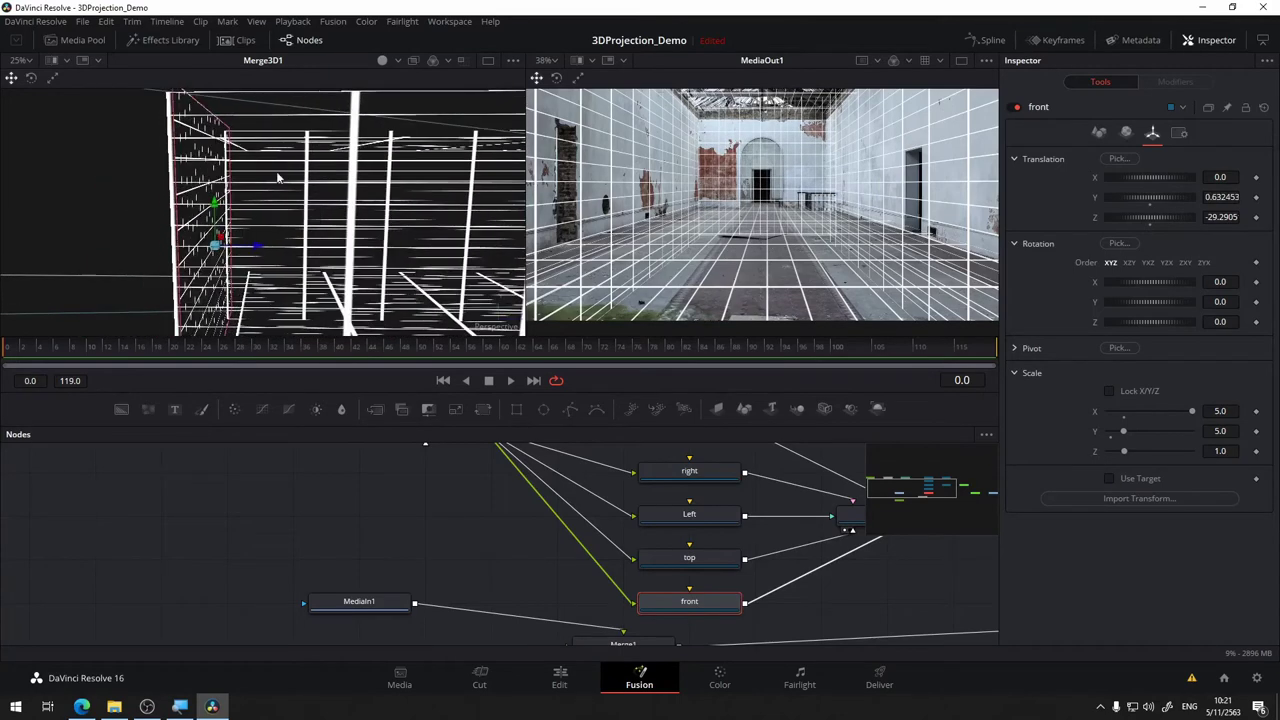
# Set the ground plane's Translation Z to -16.87.
pyautogui.moveTo(663, 508); pyautogui.dragTo(596, 585)
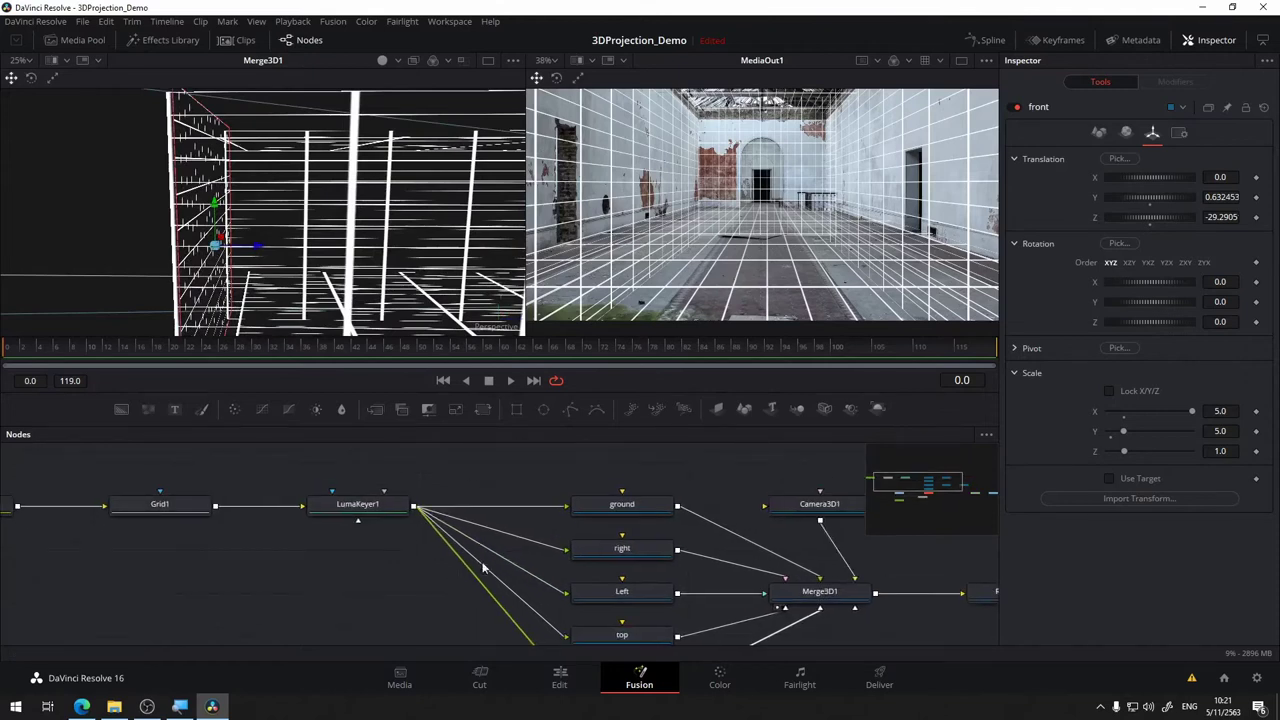
pyautogui.click(640, 505)
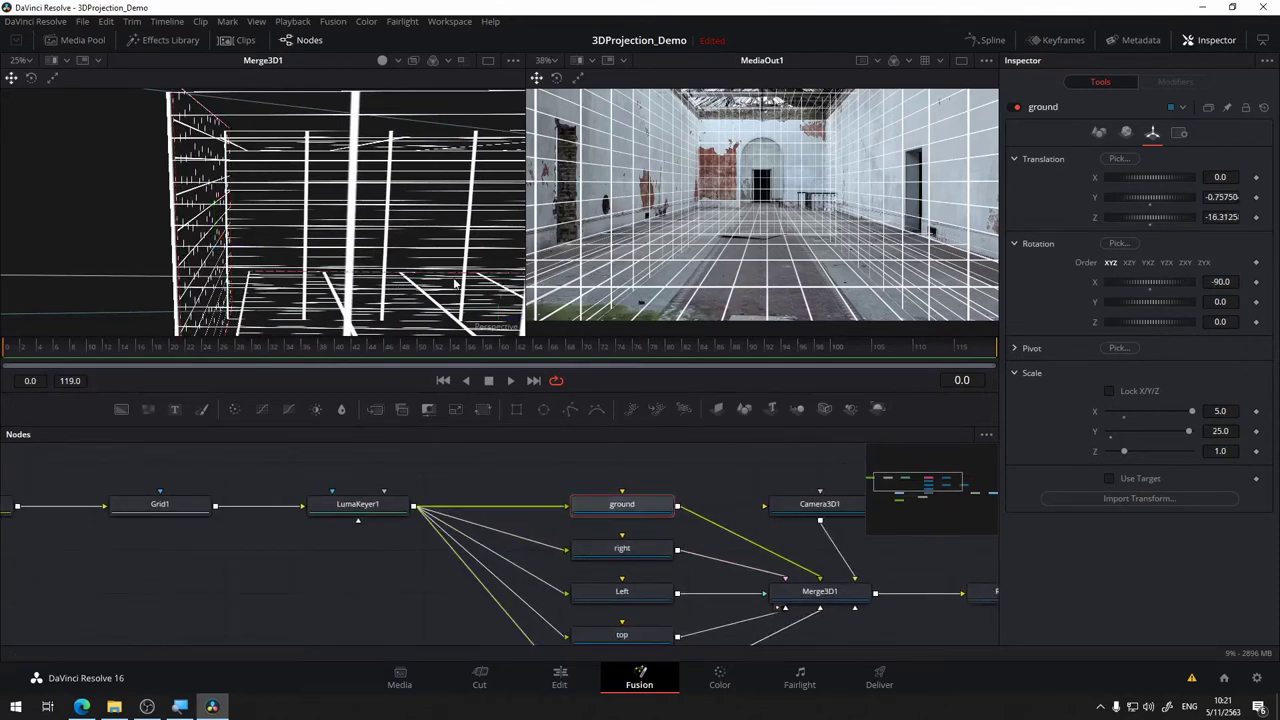
pyautogui.moveTo(420, 231); pyautogui.dragTo(401, 274)
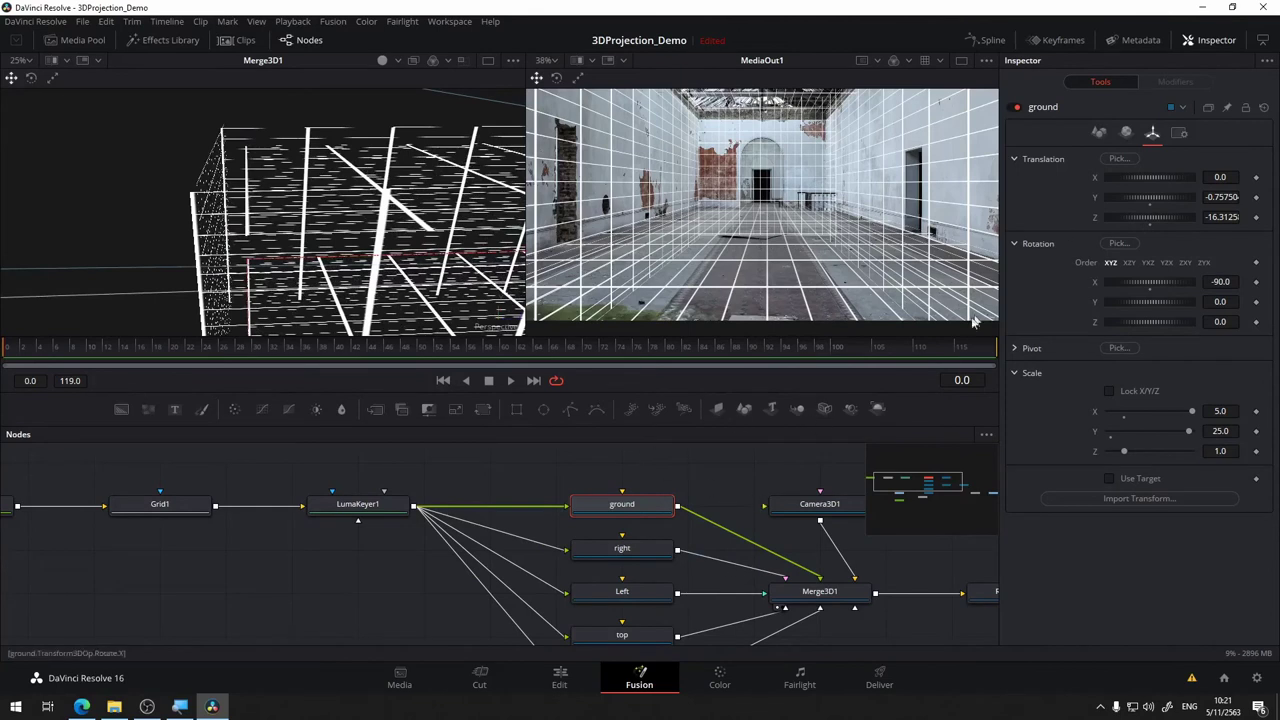
pyautogui.moveTo(700, 463); pyautogui.dragTo(590, 434)
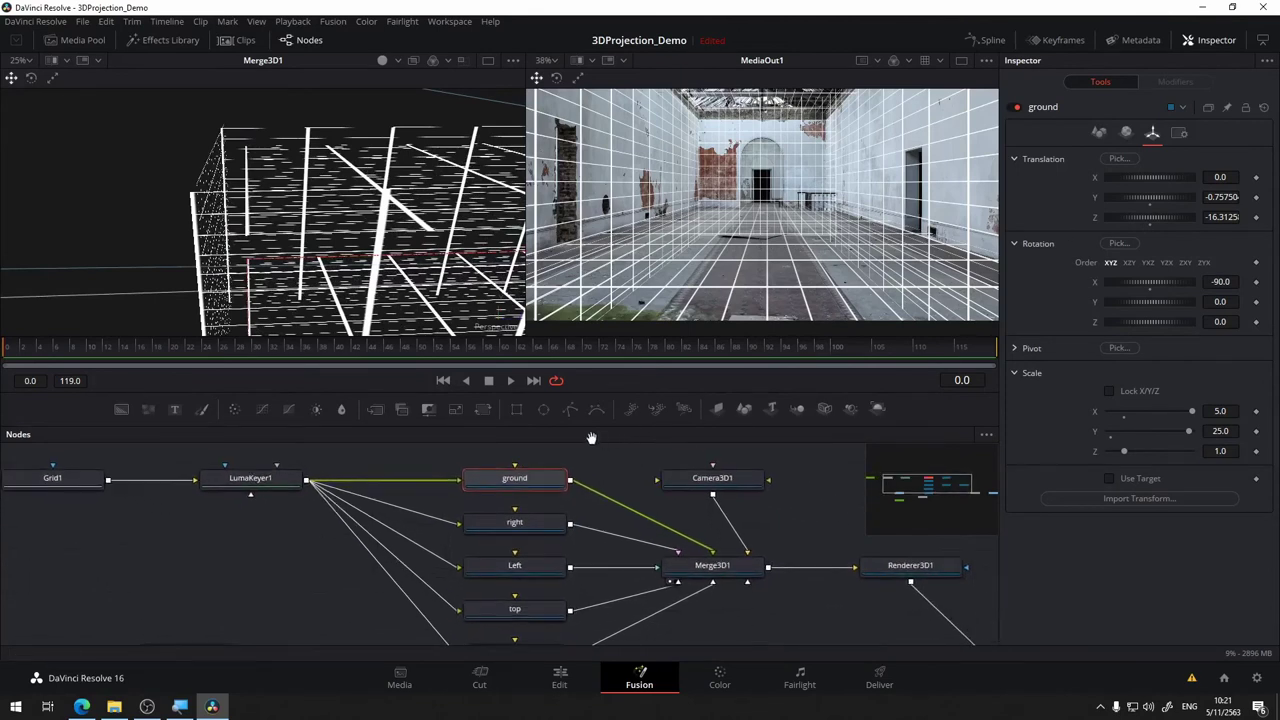
pyautogui.click(516, 524)
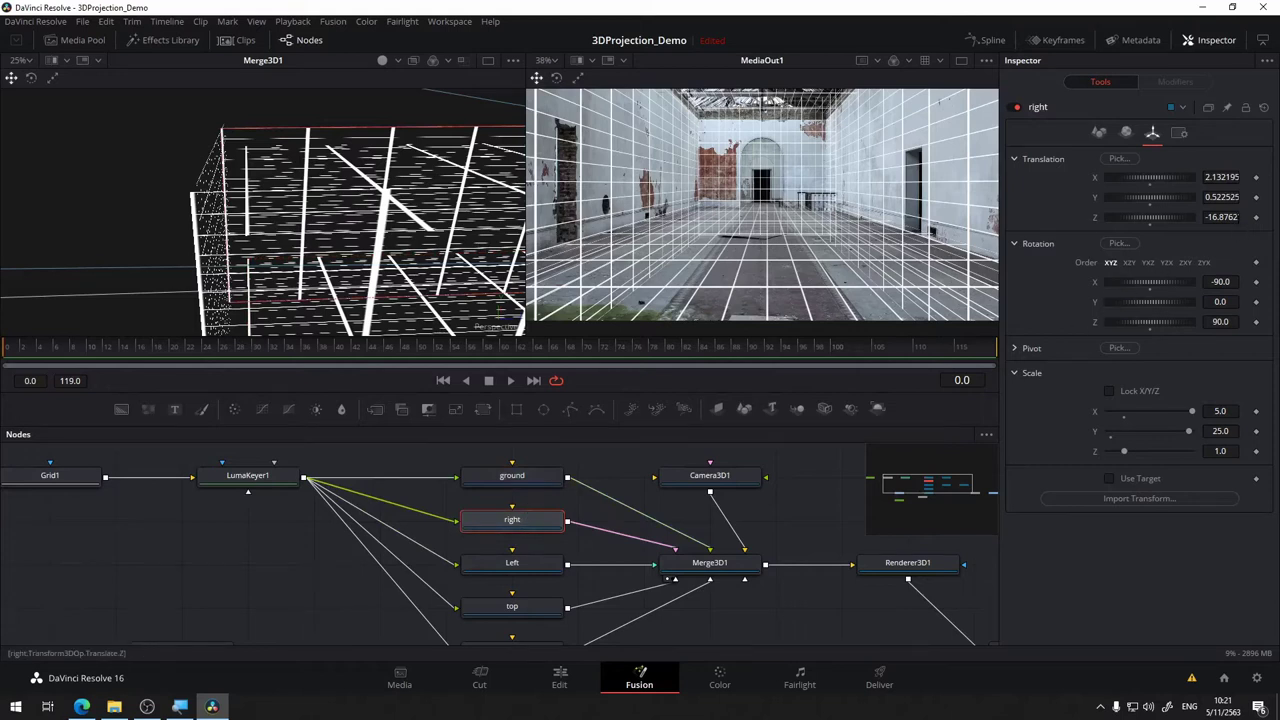
pyautogui.click(517, 479)
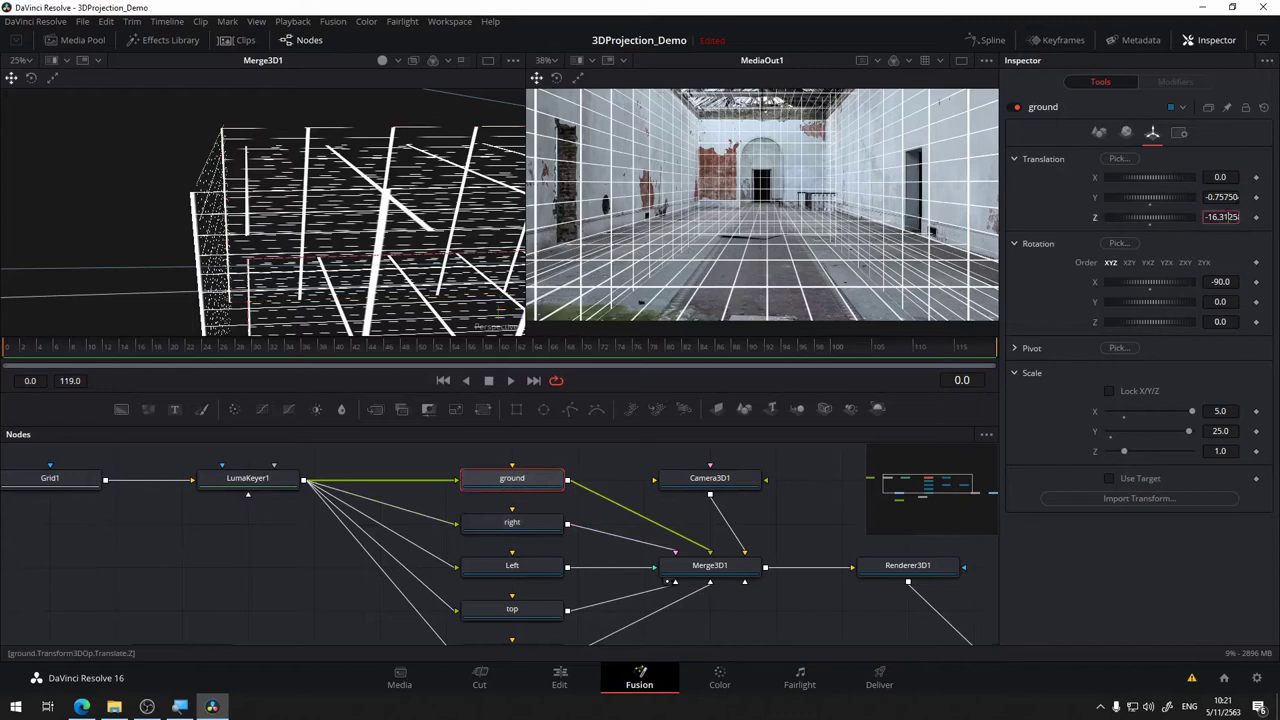
pyautogui.click(1222, 217)
pyautogui.write('-16.')
pyautogui.press('Return')
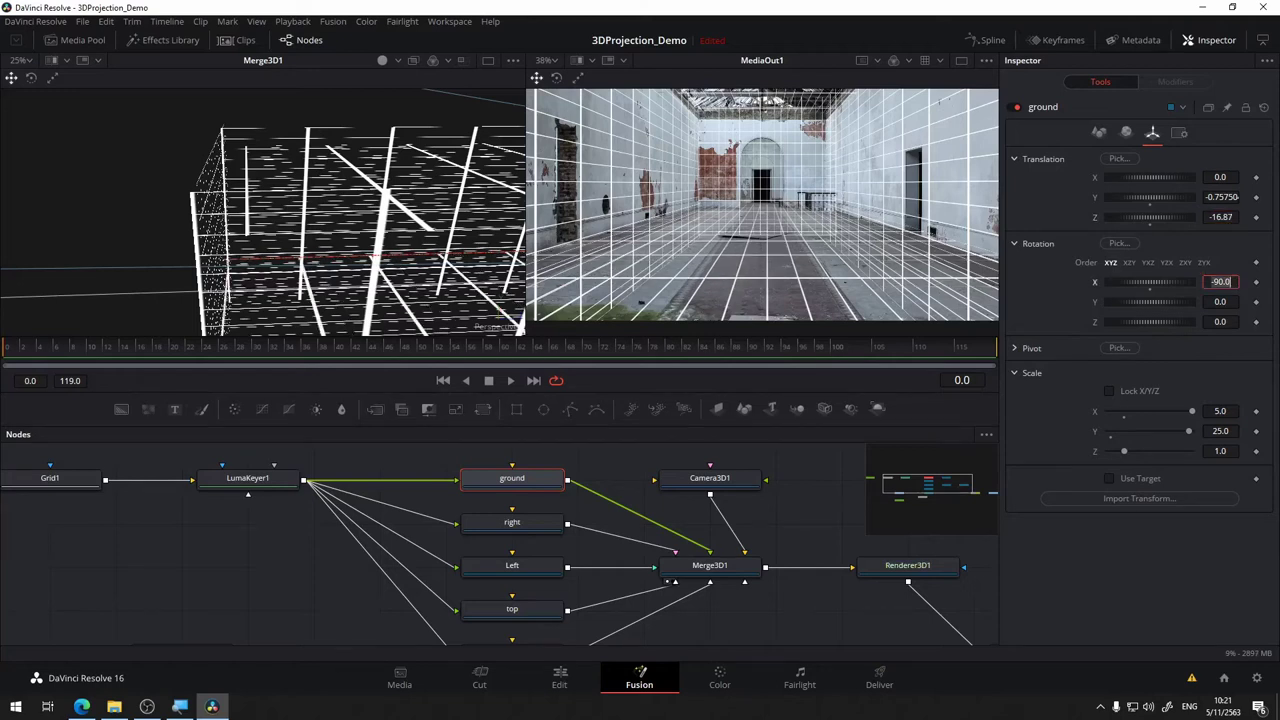
# Set the top plane's Translation Z to -16.87 as well, matching the floor.
pyautogui.scroll(-1, 530, 618)
pyautogui.click(530, 614)
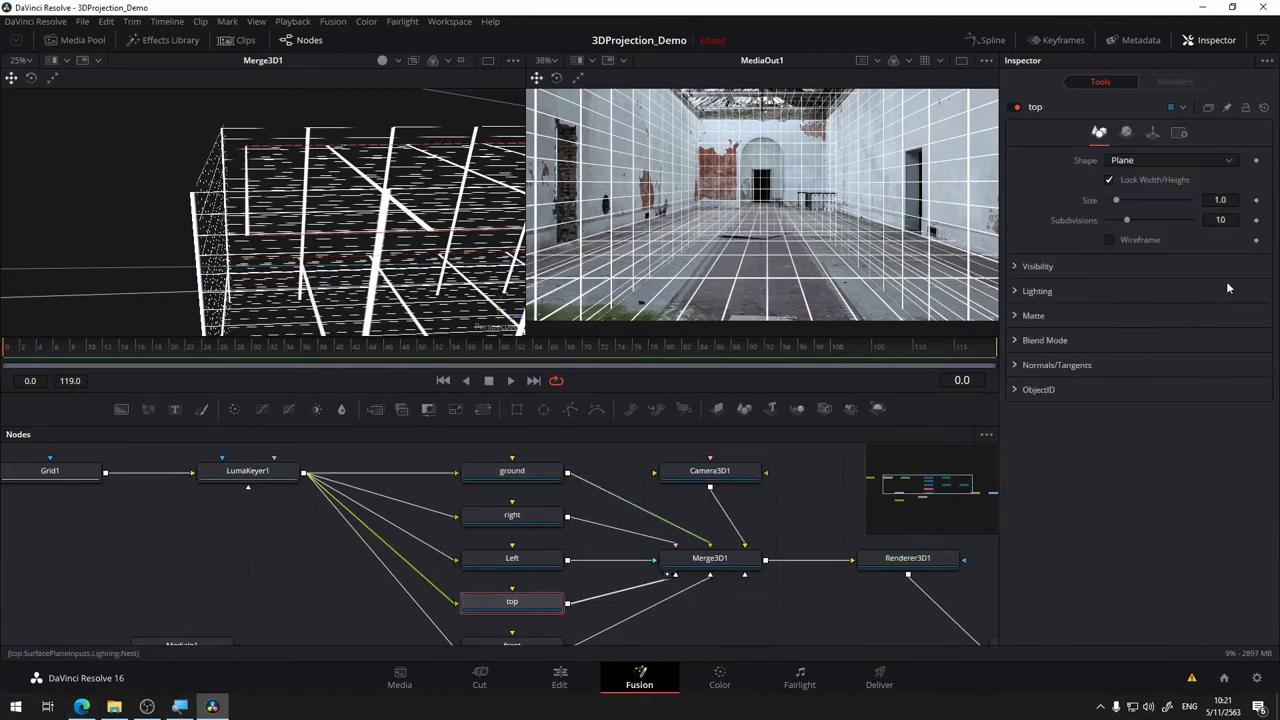
pyautogui.click(1154, 133)
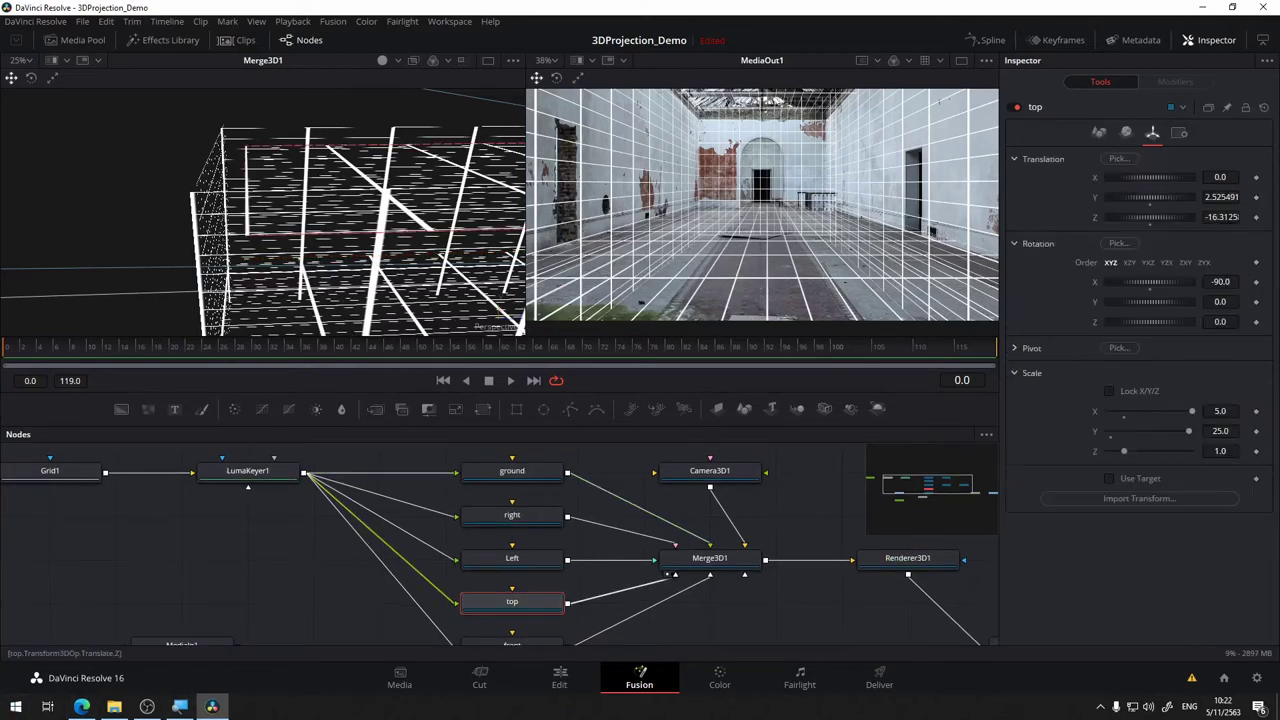
pyautogui.click(1220, 217)
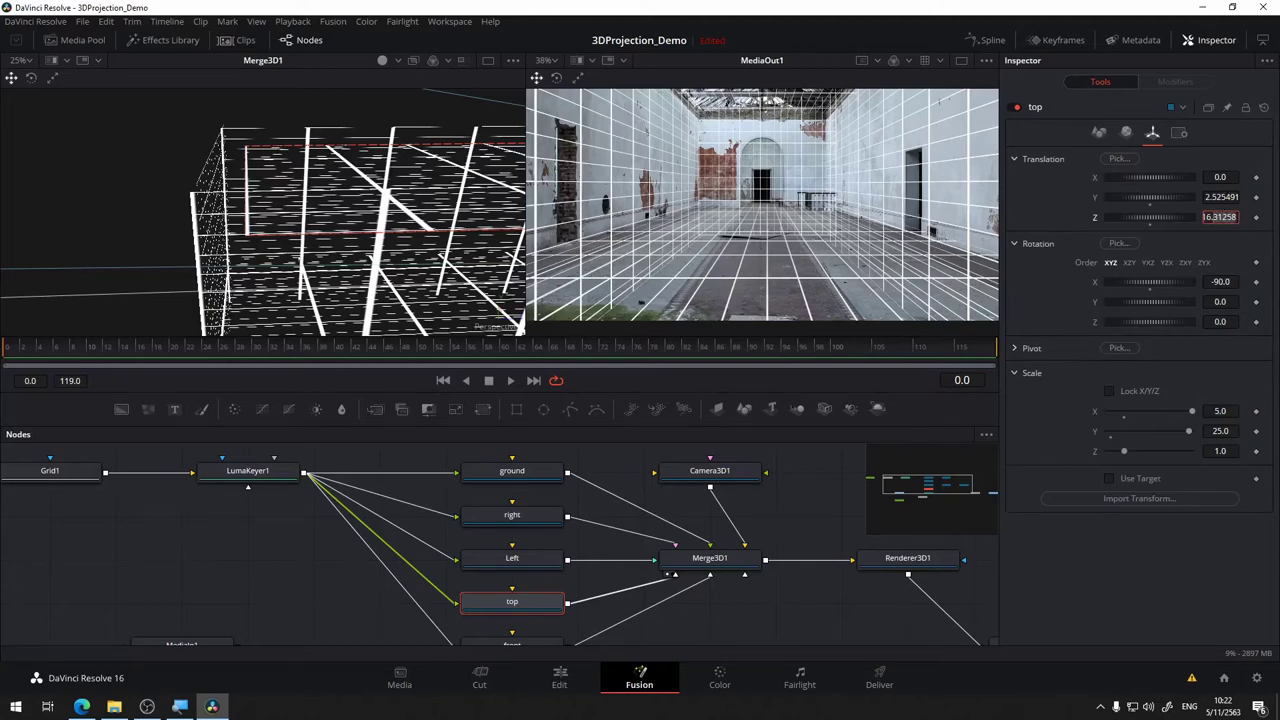
pyautogui.write('-16.87')
pyautogui.press('Return')
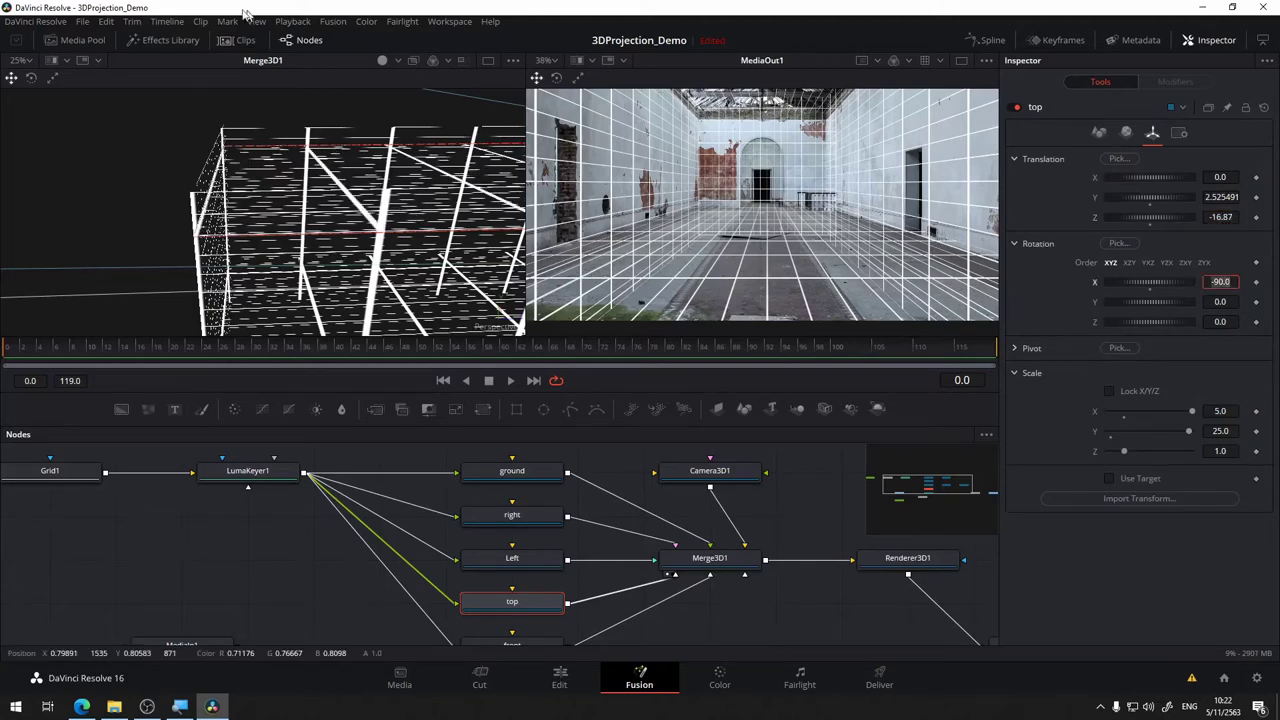
pyautogui.moveTo(60, 100); pyautogui.dragTo(183, 173)
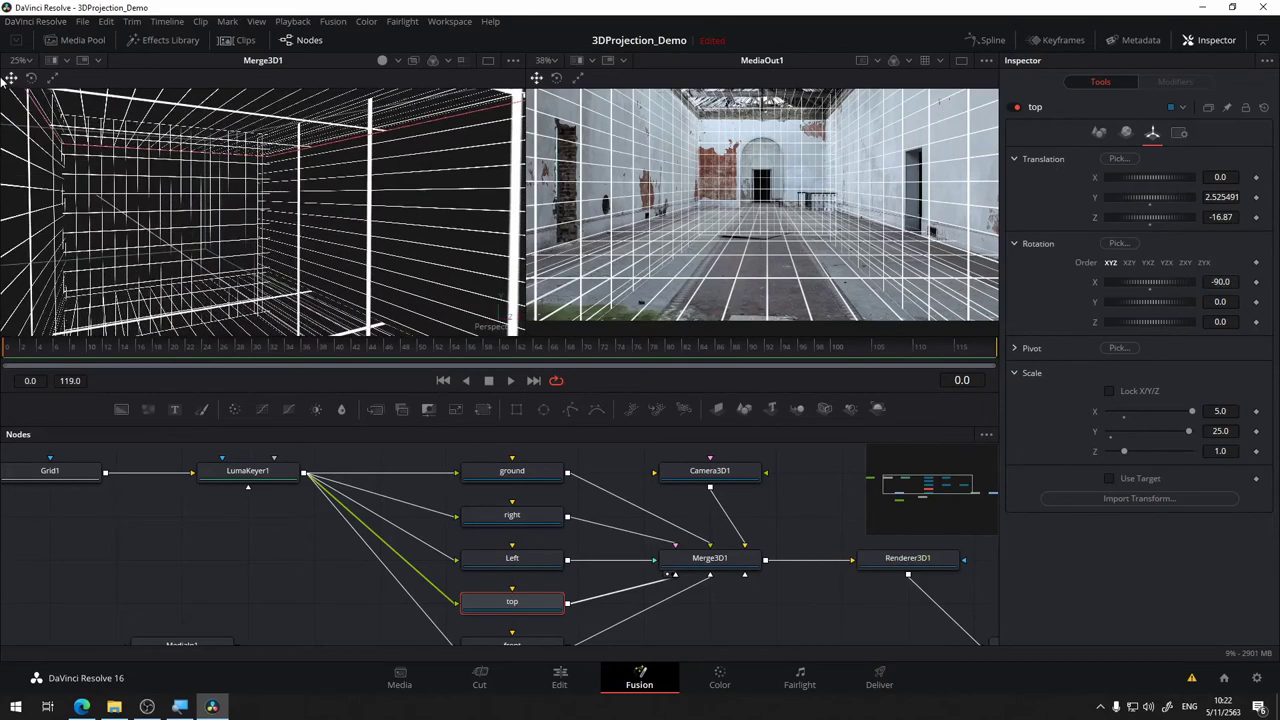
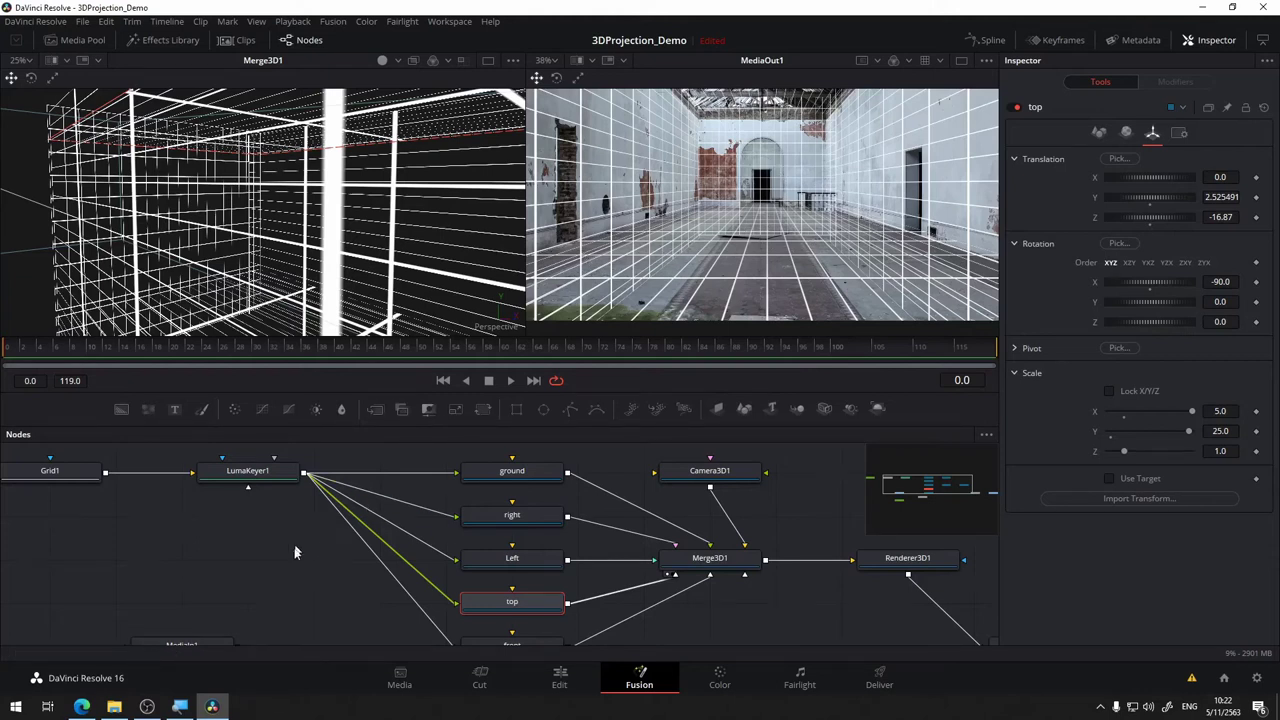
# Unplug LumaKeyer1's grid from the Left, top and front plane inputs and orbit the viewer to see the box.
pyautogui.moveTo(294, 471); pyautogui.dragTo(331, 460)
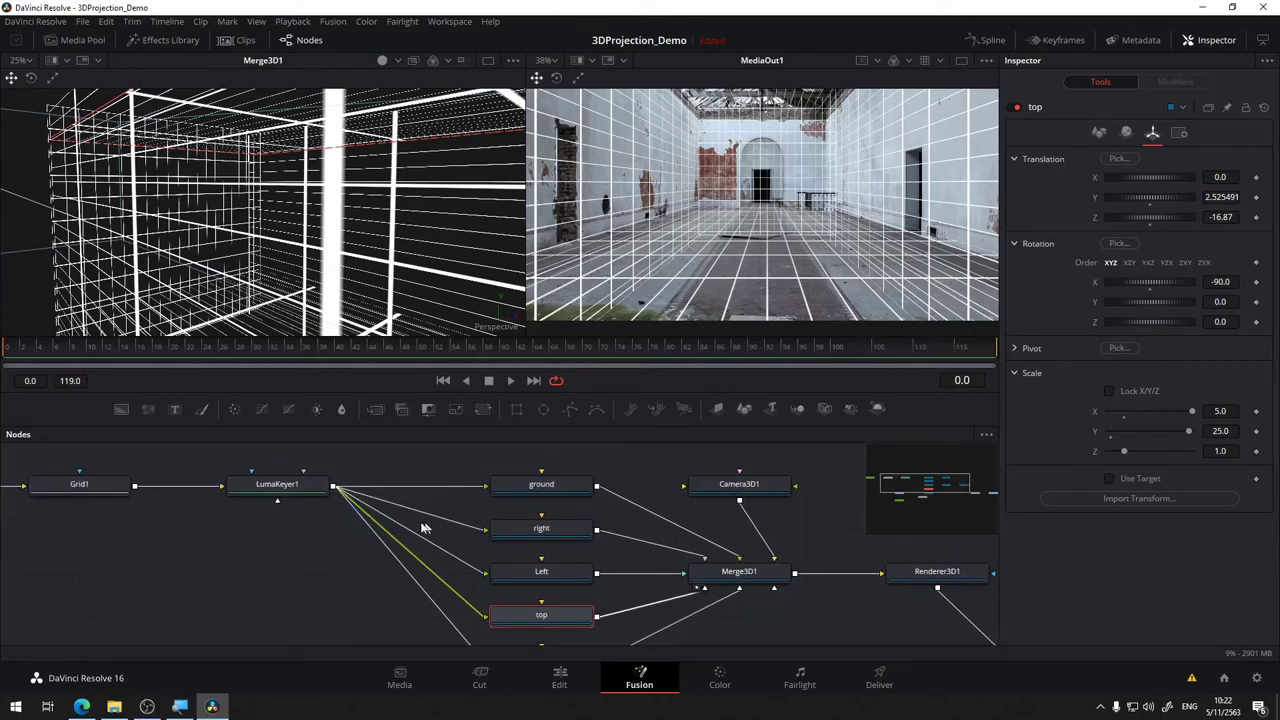
pyautogui.scroll(-2, 370, 550)
pyautogui.scroll(-3, 377, 548)
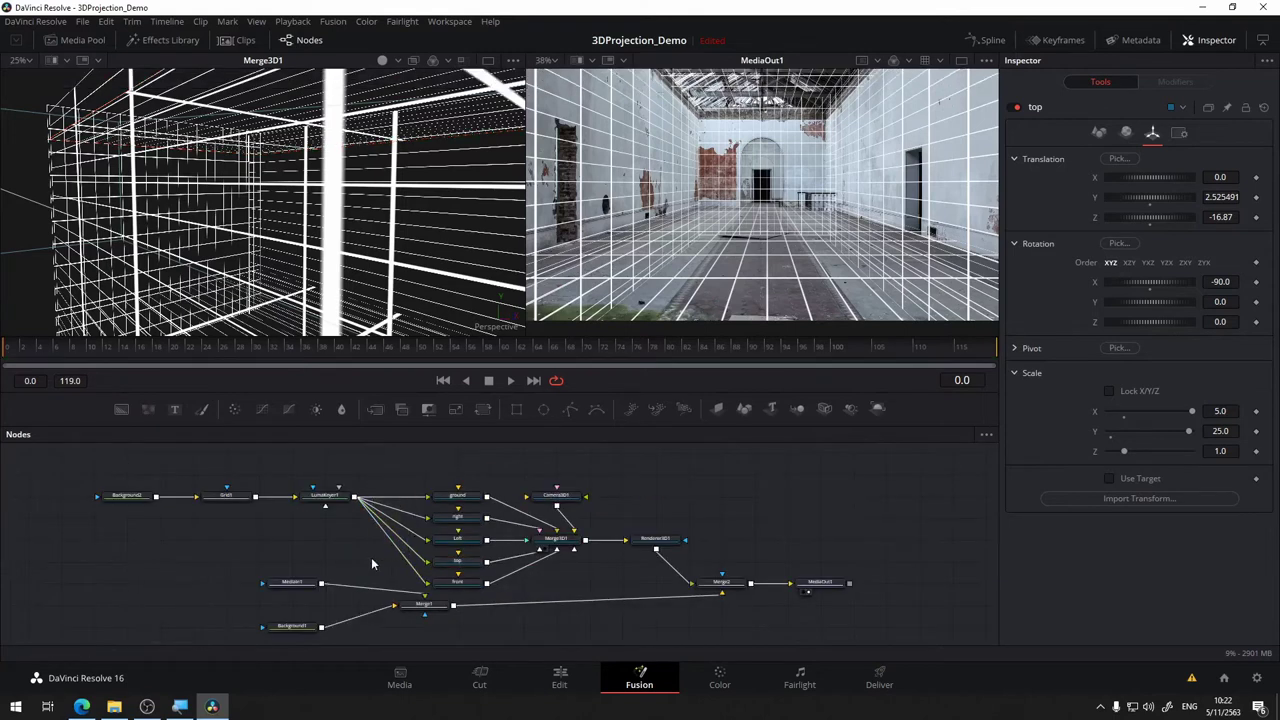
pyautogui.moveTo(414, 578)
pyautogui.mouseDown()
pyautogui.moveTo(400, 570)
pyautogui.moveTo(410, 530)
pyautogui.moveTo(398, 500)
pyautogui.mouseUp()
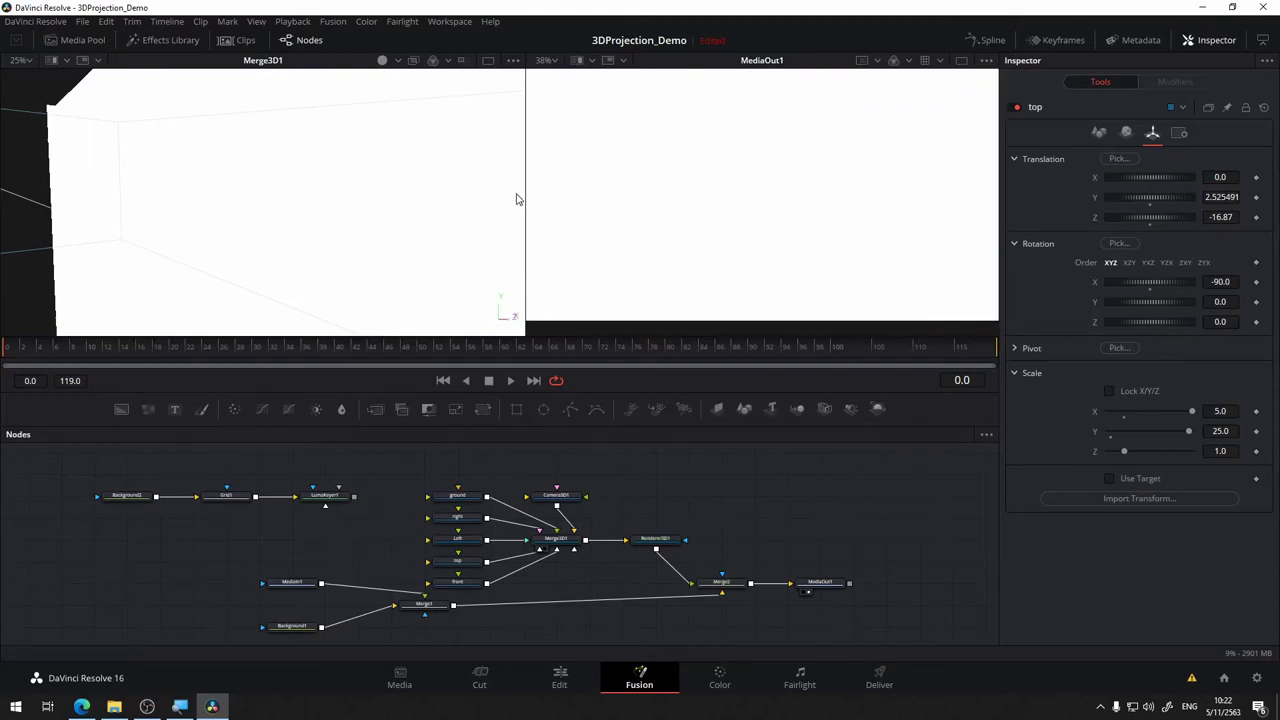
pyautogui.scroll(-3, 360, 190)
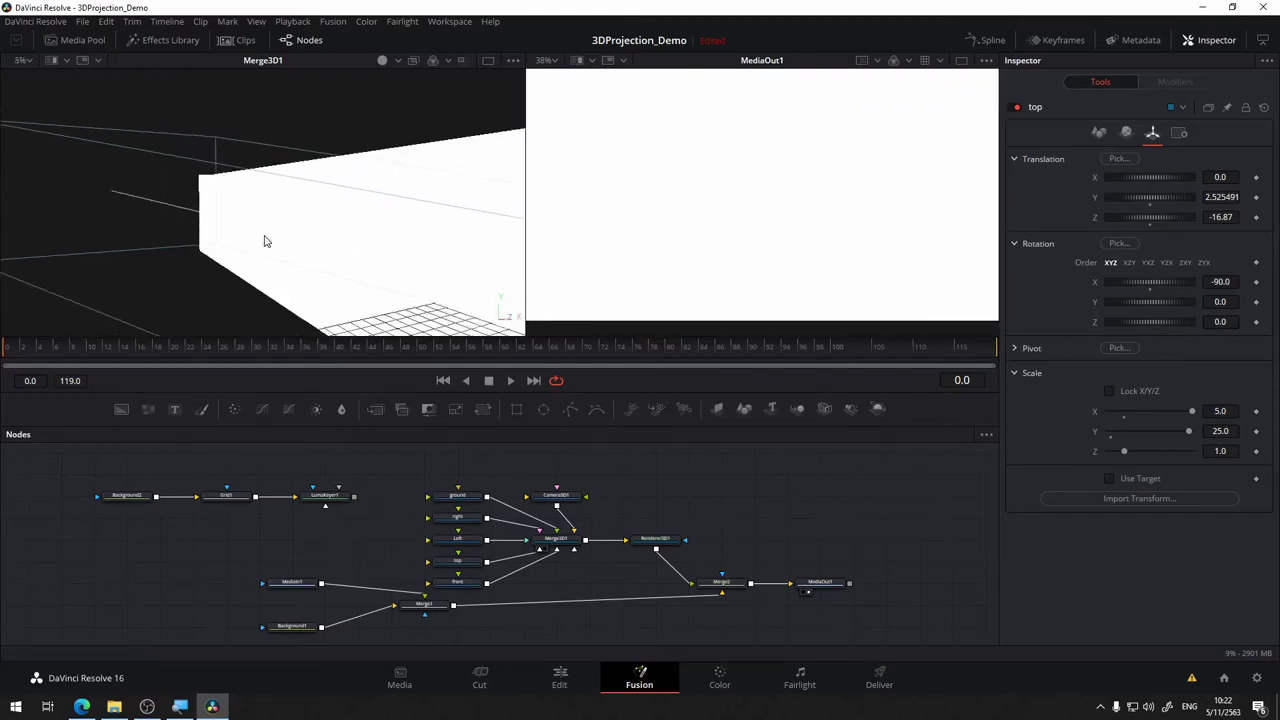
pyautogui.scroll(-3, 230, 240)
pyautogui.moveTo(198, 236); pyautogui.dragTo(297, 236)
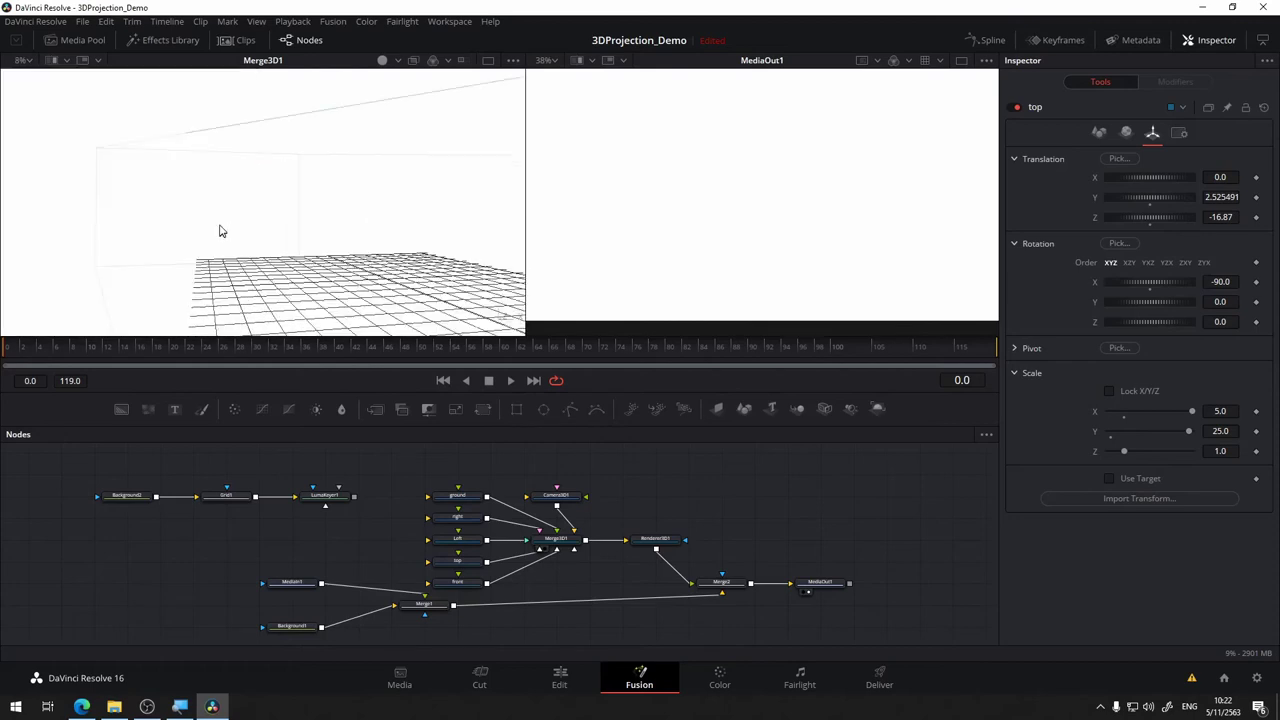
# Turn on Lighting in the Merge3D1 viewer's 3D Options and reframe the corridor view.
pyautogui.rightClick(312, 212)
pyautogui.moveTo(392, 260)
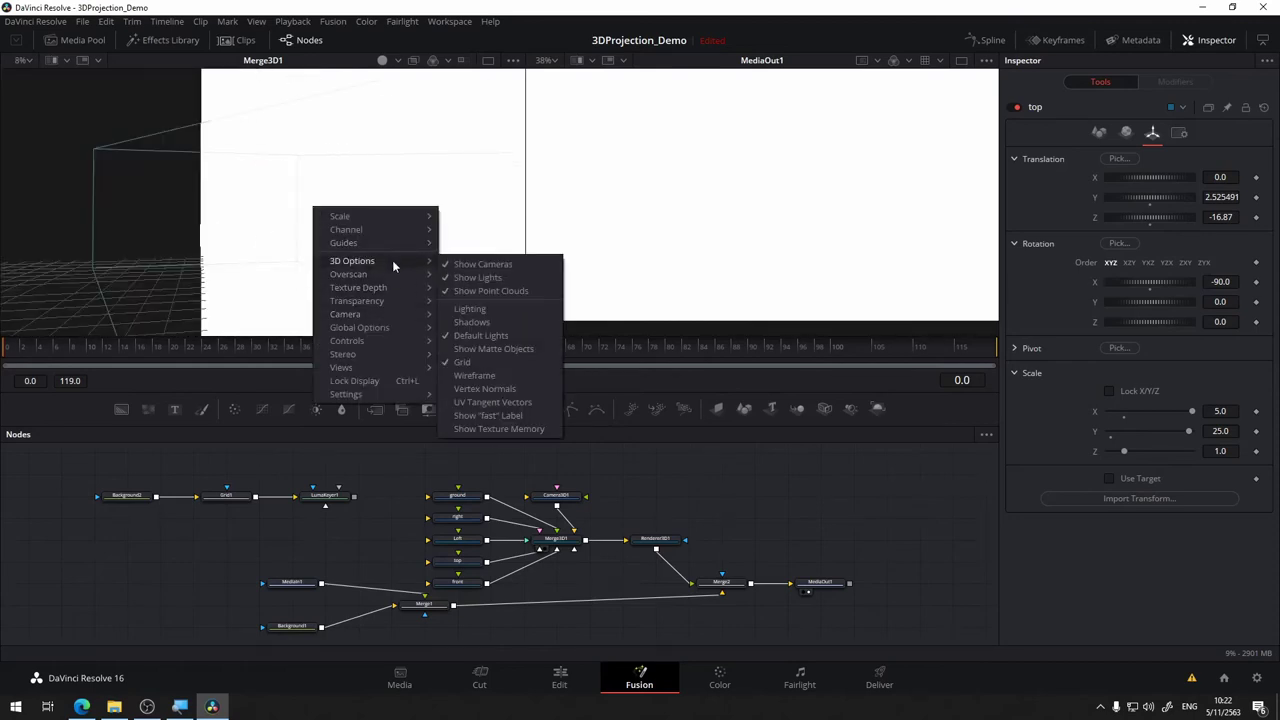
pyautogui.click(525, 309)
pyautogui.scroll(3, 403, 211)
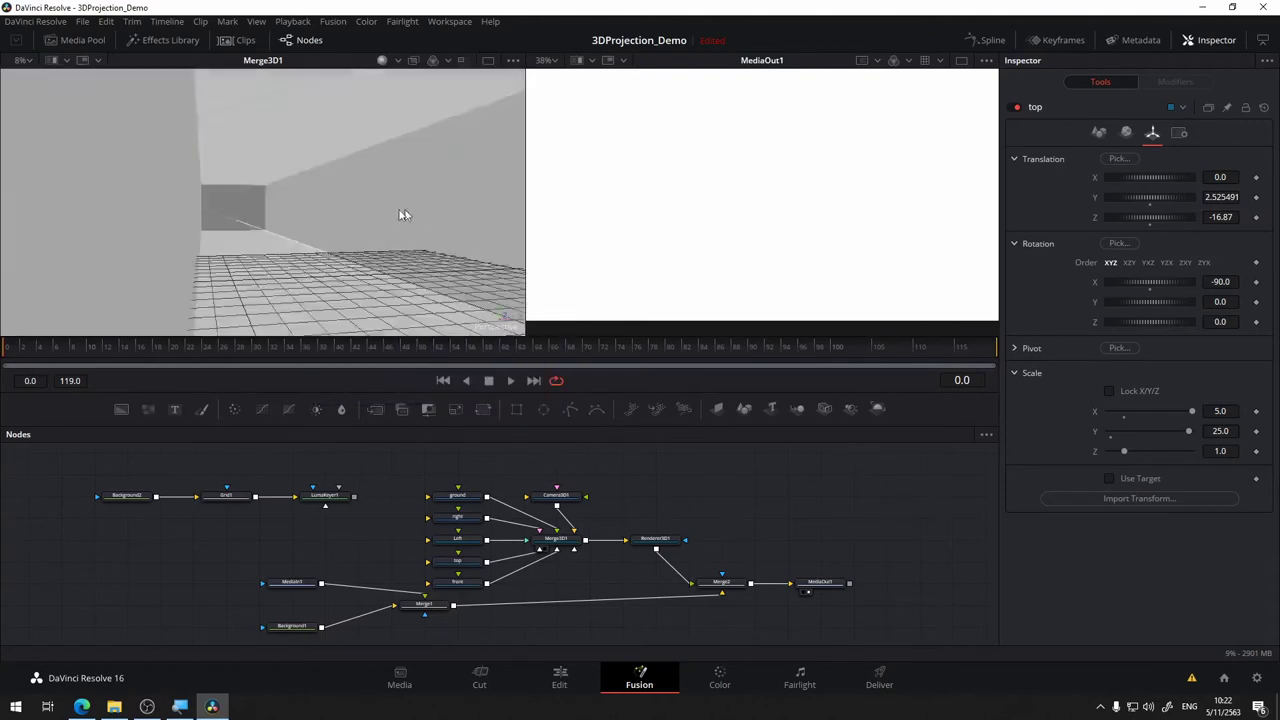
pyautogui.scroll(2, 392, 224)
pyautogui.moveTo(390, 224)
pyautogui.mouseDown()
pyautogui.moveTo(336, 237)
pyautogui.moveTo(343, 194)
pyautogui.moveTo(342, 205)
pyautogui.mouseUp()
pyautogui.scroll(-5, 336, 187)
# Toggle the Shadows display in the viewer's 3D Options twice.
pyautogui.rightClick(342, 205)
pyautogui.moveTo(443, 251)
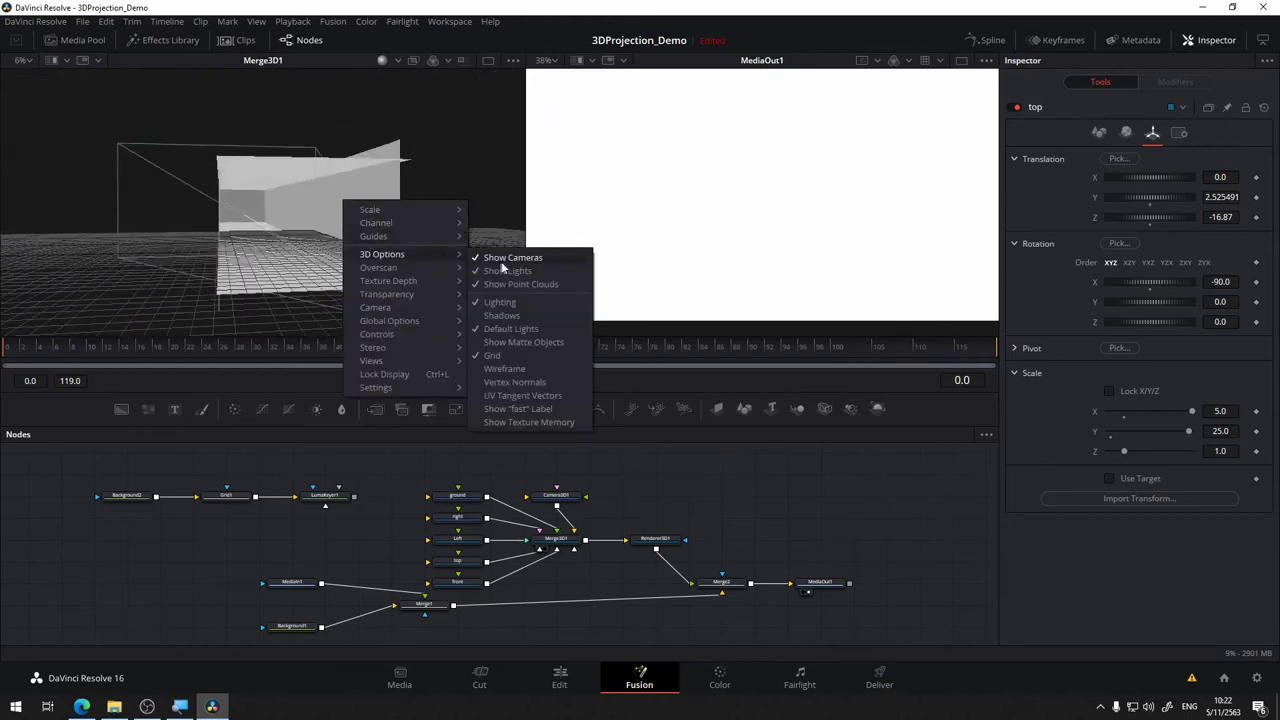
pyautogui.click(523, 316)
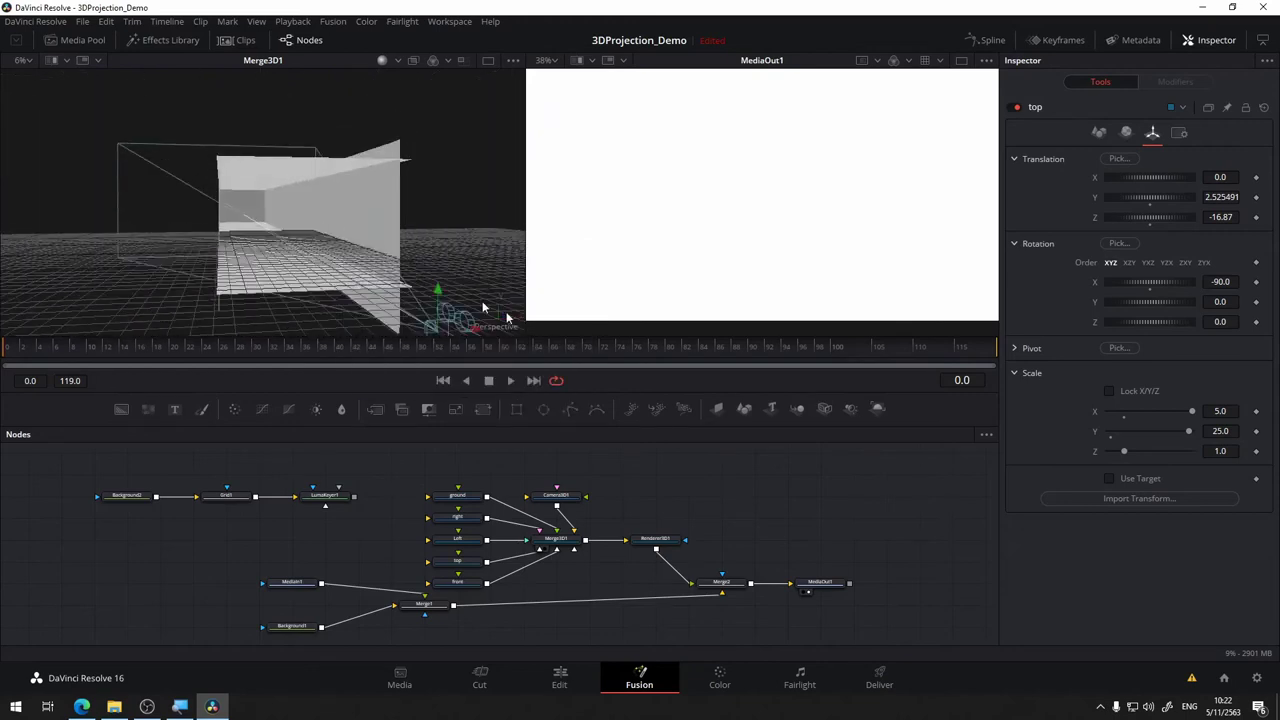
pyautogui.rightClick(407, 203)
pyautogui.moveTo(480, 258)
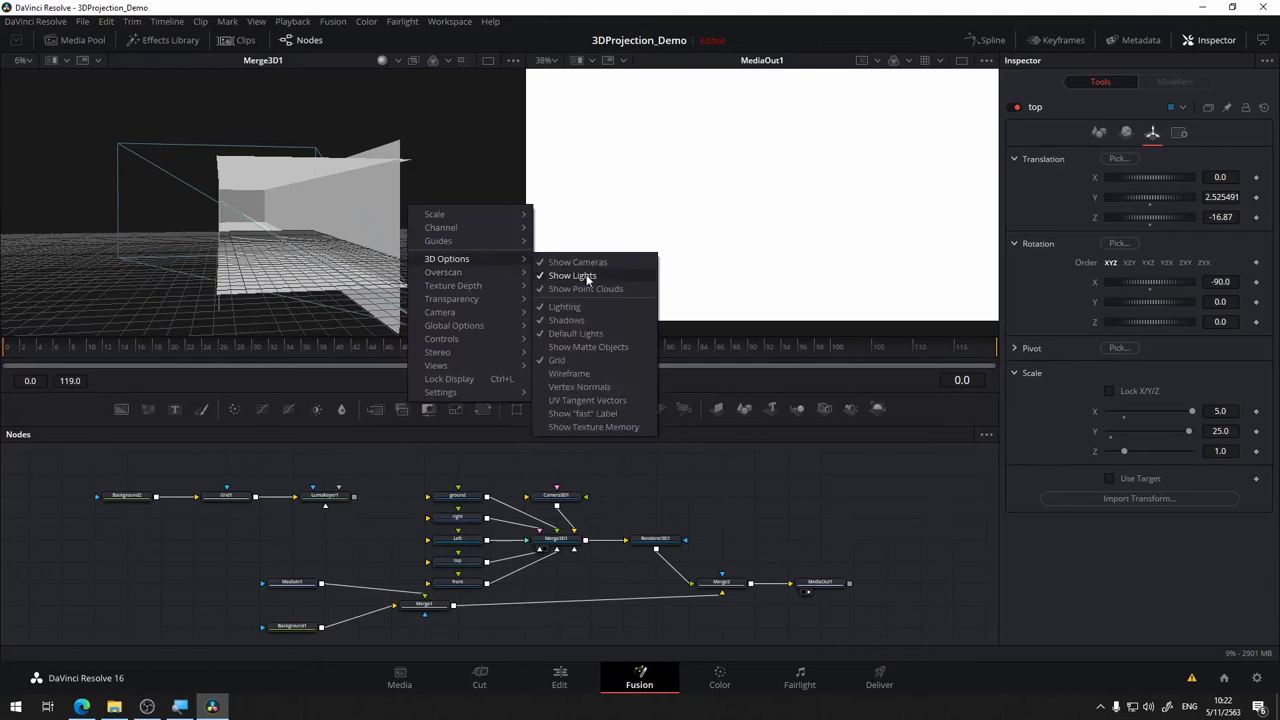
pyautogui.click(590, 318)
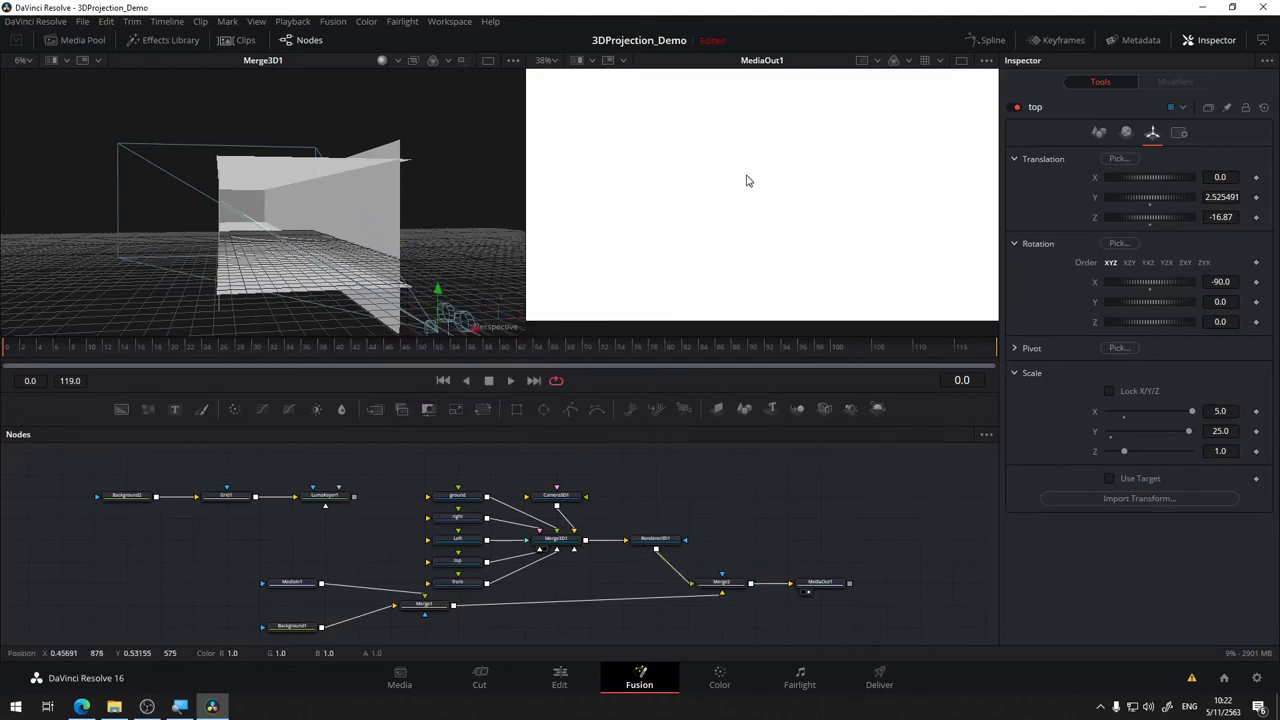
# Enable Lighting in Renderer3D1's Inspector and view Merge2's now-black output in the right viewer.
pyautogui.click(656, 538)
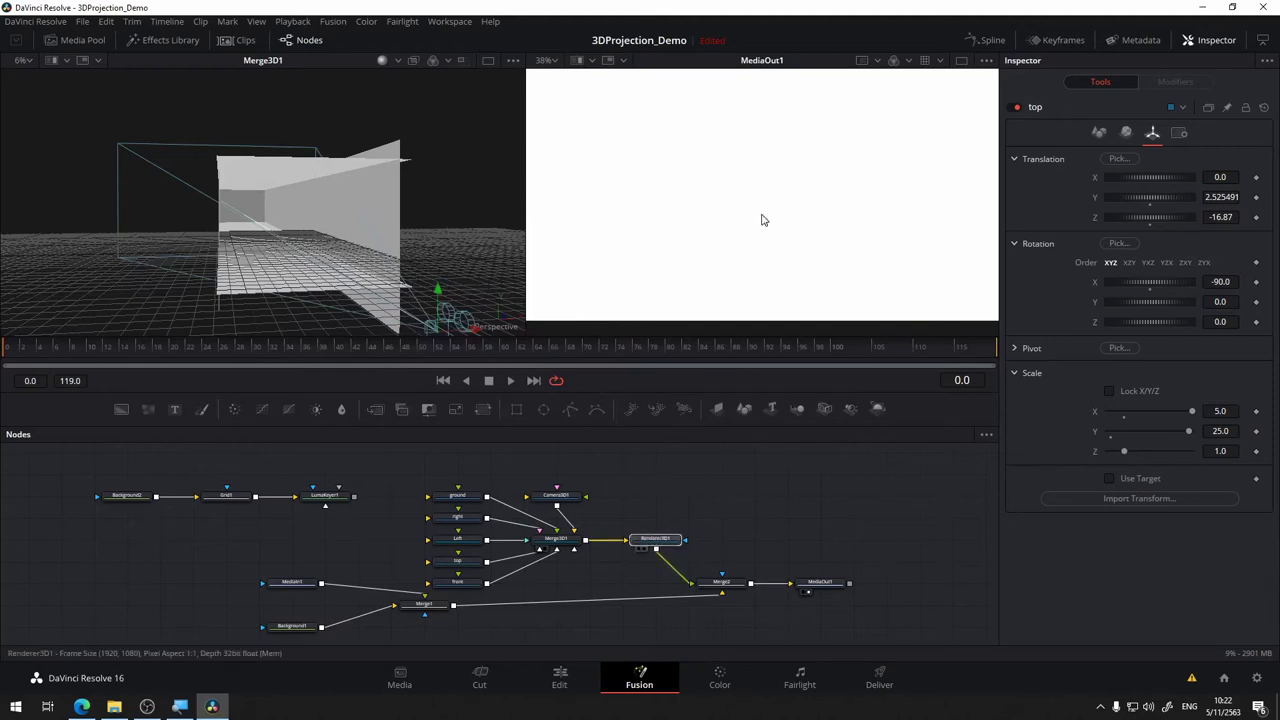
pyautogui.moveTo(761, 219); pyautogui.dragTo(760, 218)
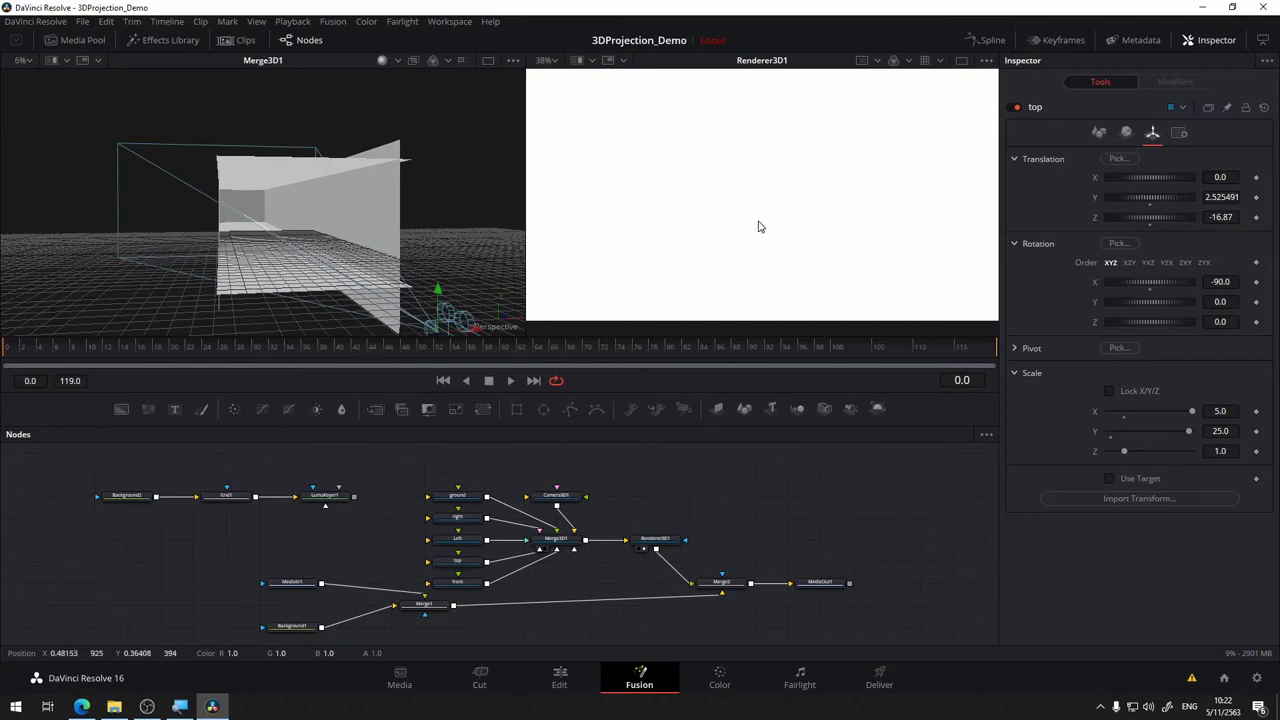
pyautogui.click(655, 540)
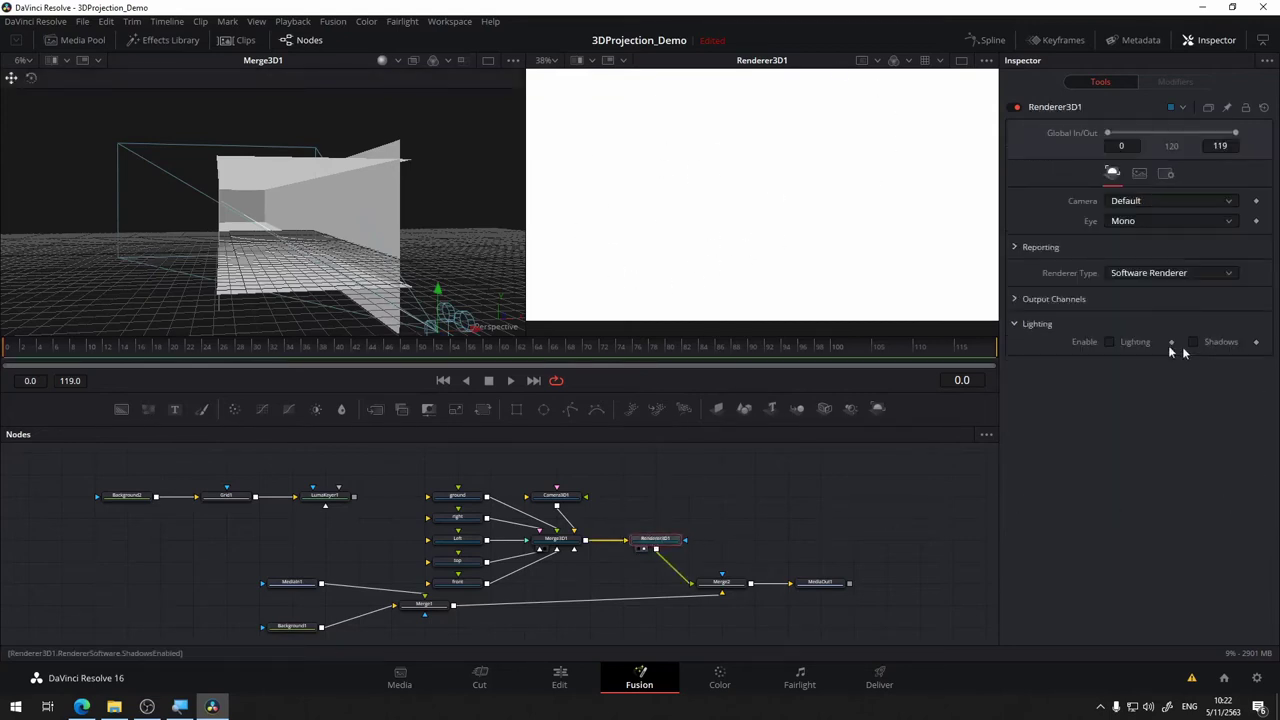
pyautogui.click(1112, 341)
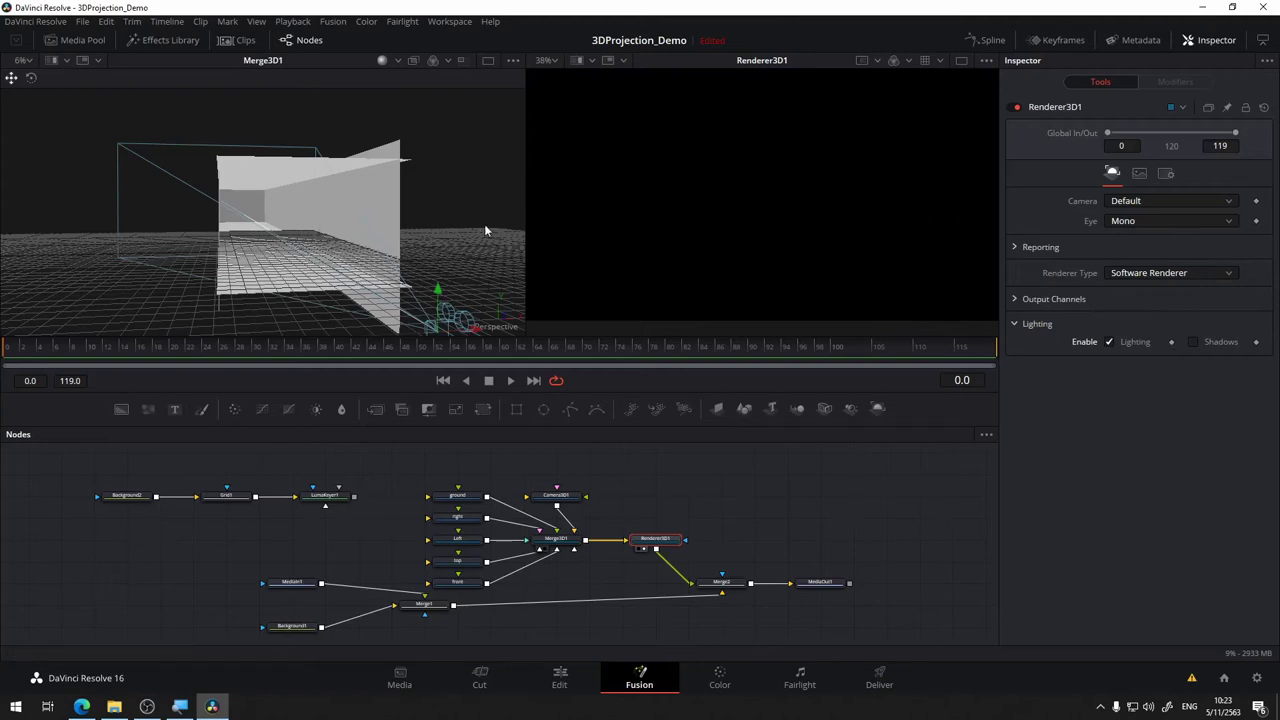
pyautogui.moveTo(720, 590); pyautogui.dragTo(814, 312)
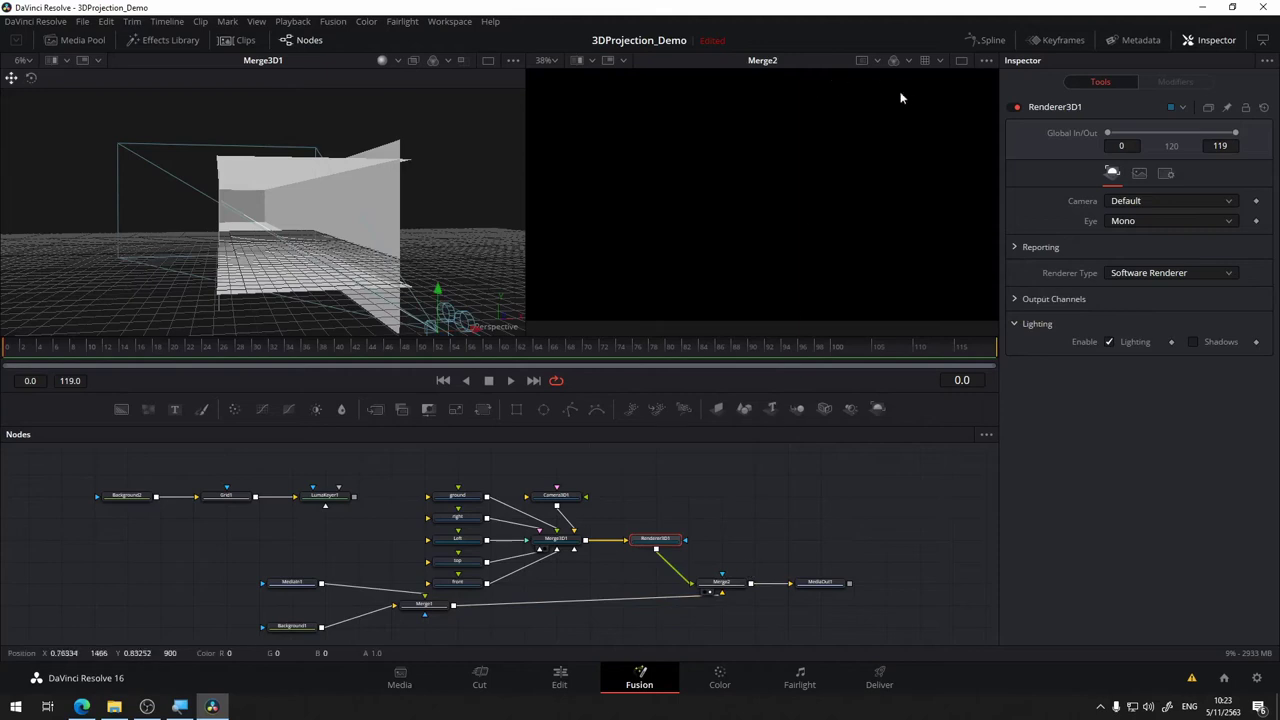
# Show Merge1's empty-room photo in the right viewer.
pyautogui.click(907, 62)
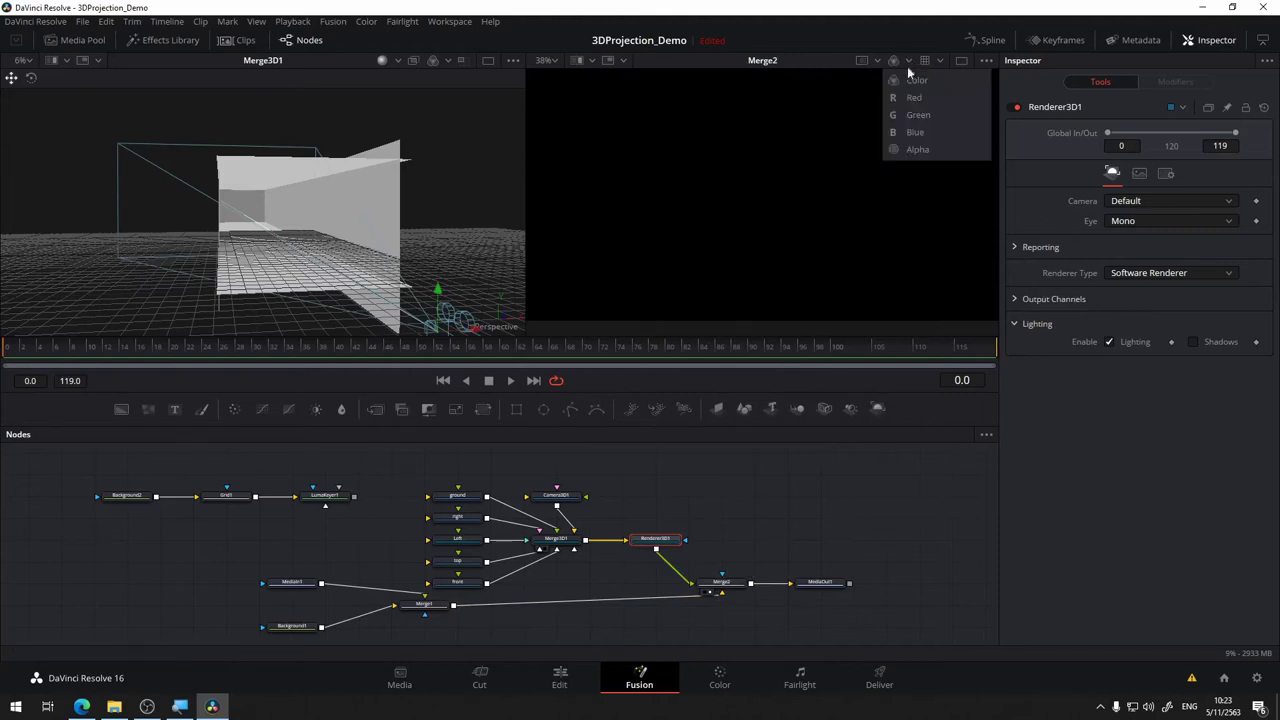
pyautogui.click(911, 86)
pyautogui.moveTo(795, 519); pyautogui.dragTo(859, 482)
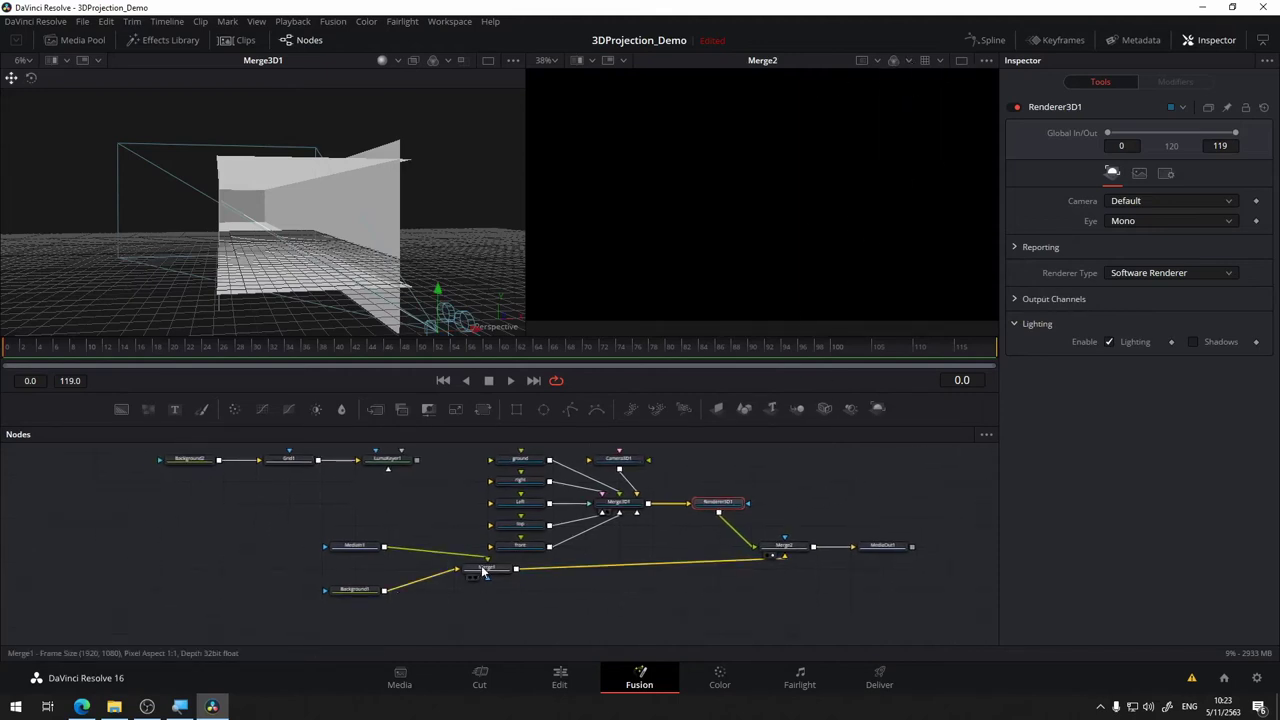
pyautogui.moveTo(486, 567); pyautogui.dragTo(685, 314)
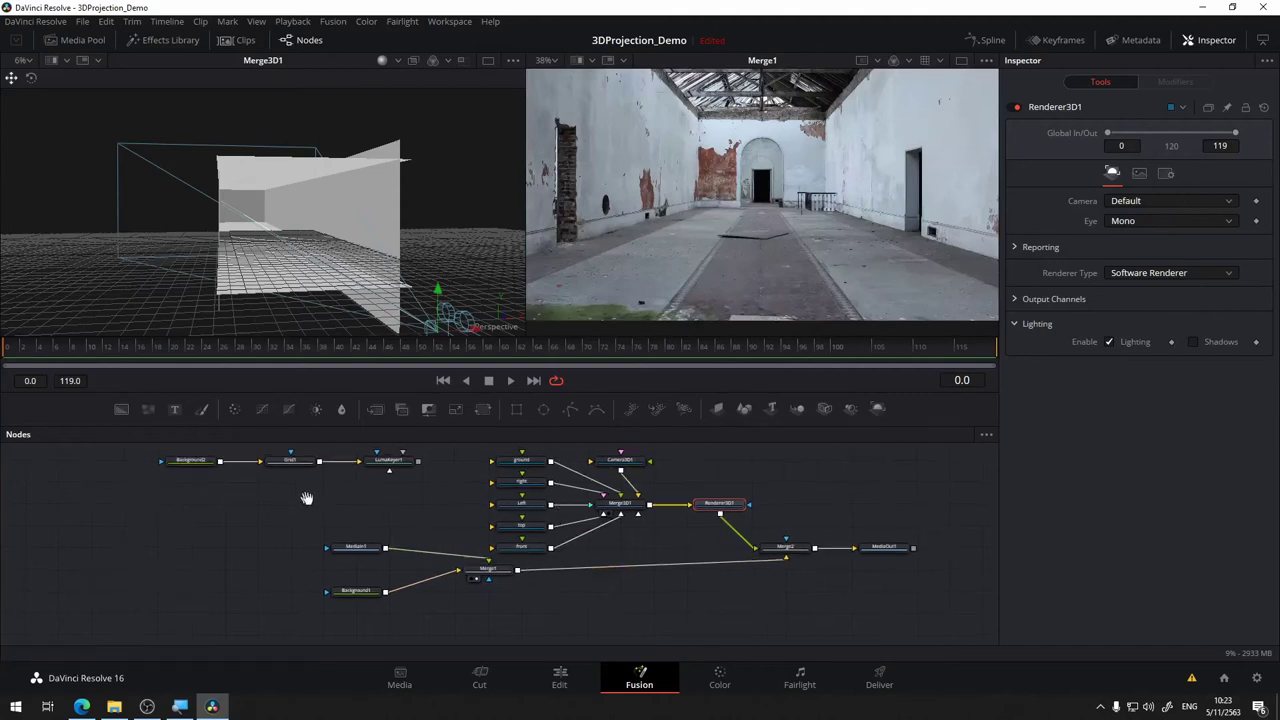
pyautogui.moveTo(306, 497)
pyautogui.mouseDown()
pyautogui.moveTo(341, 516)
pyautogui.moveTo(363, 478)
pyautogui.mouseUp()
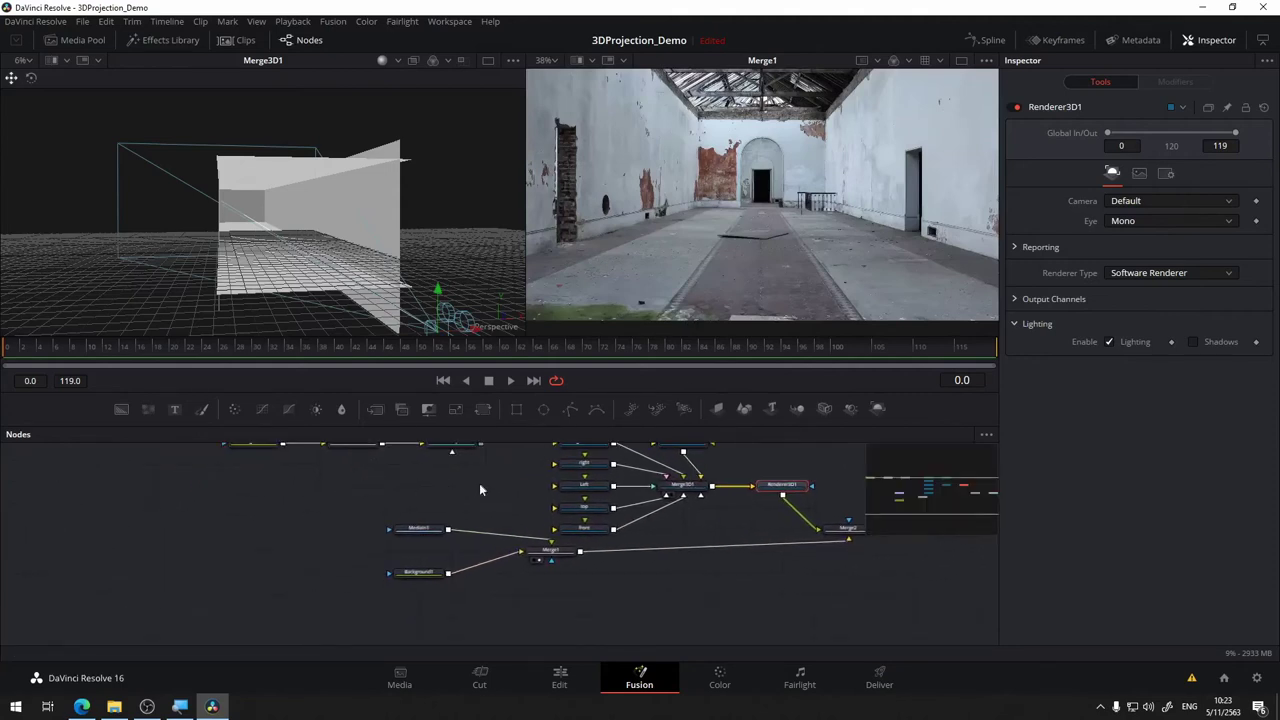
pyautogui.moveTo(479, 483); pyautogui.dragTo(458, 517)
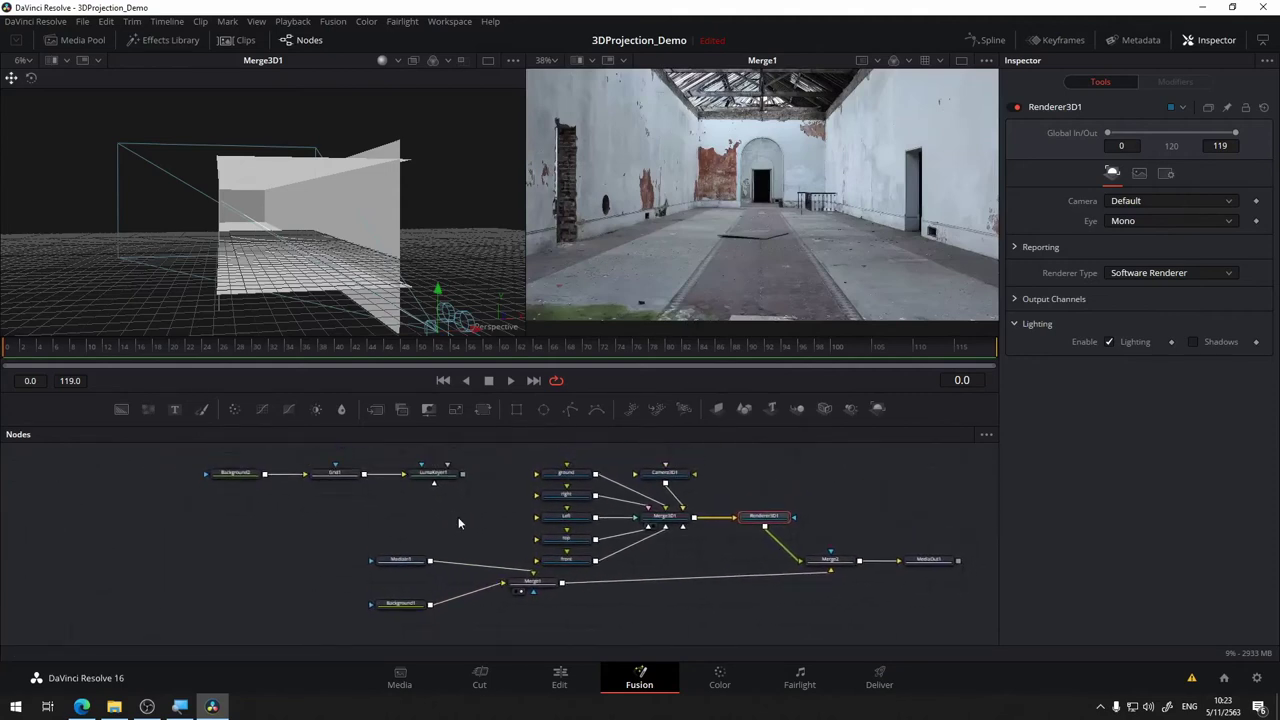
# Inspect the MediaIn1, Camera3D1 and Merge1 settings, then deselect all nodes.
pyautogui.click(400, 560)
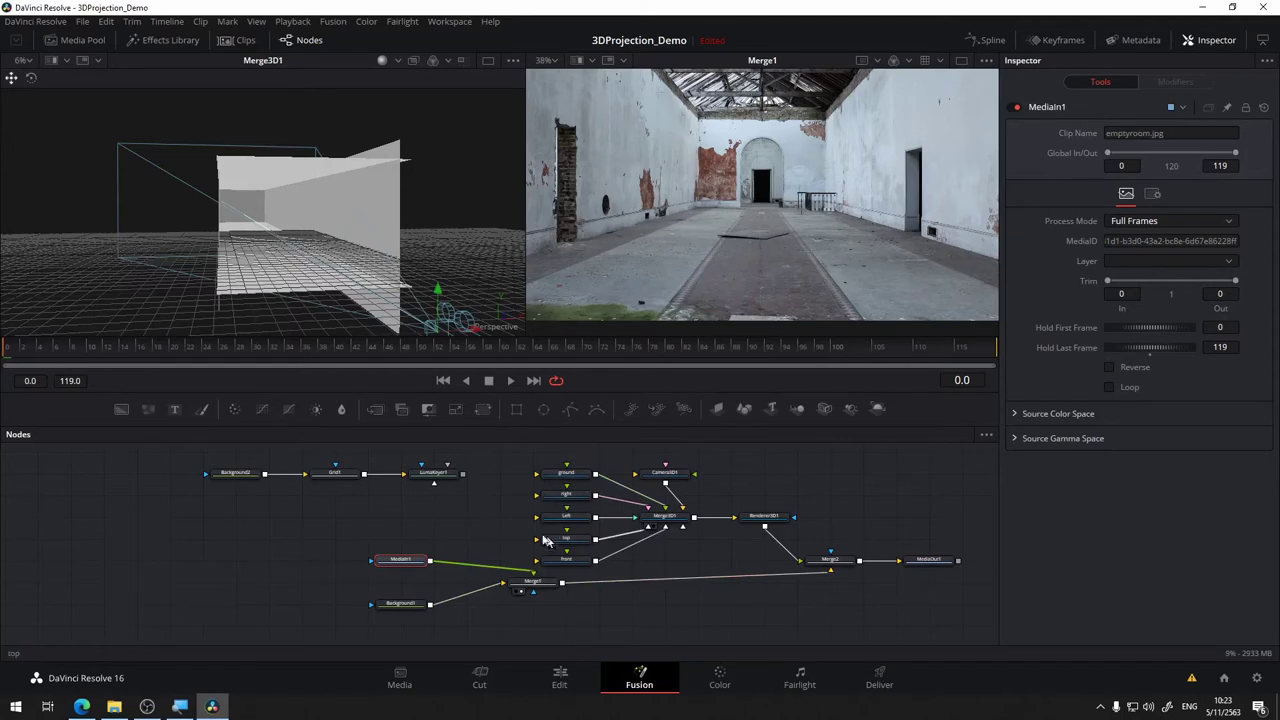
pyautogui.moveTo(491, 523); pyautogui.dragTo(466, 531)
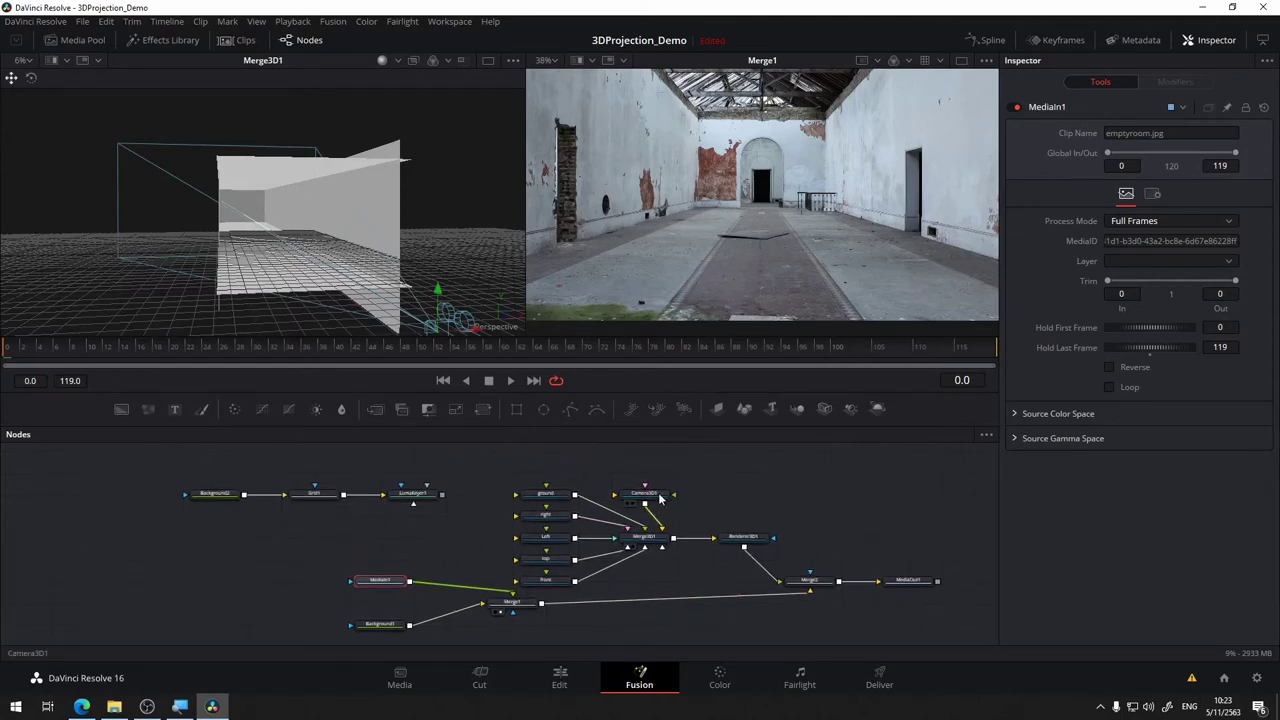
pyautogui.click(660, 495)
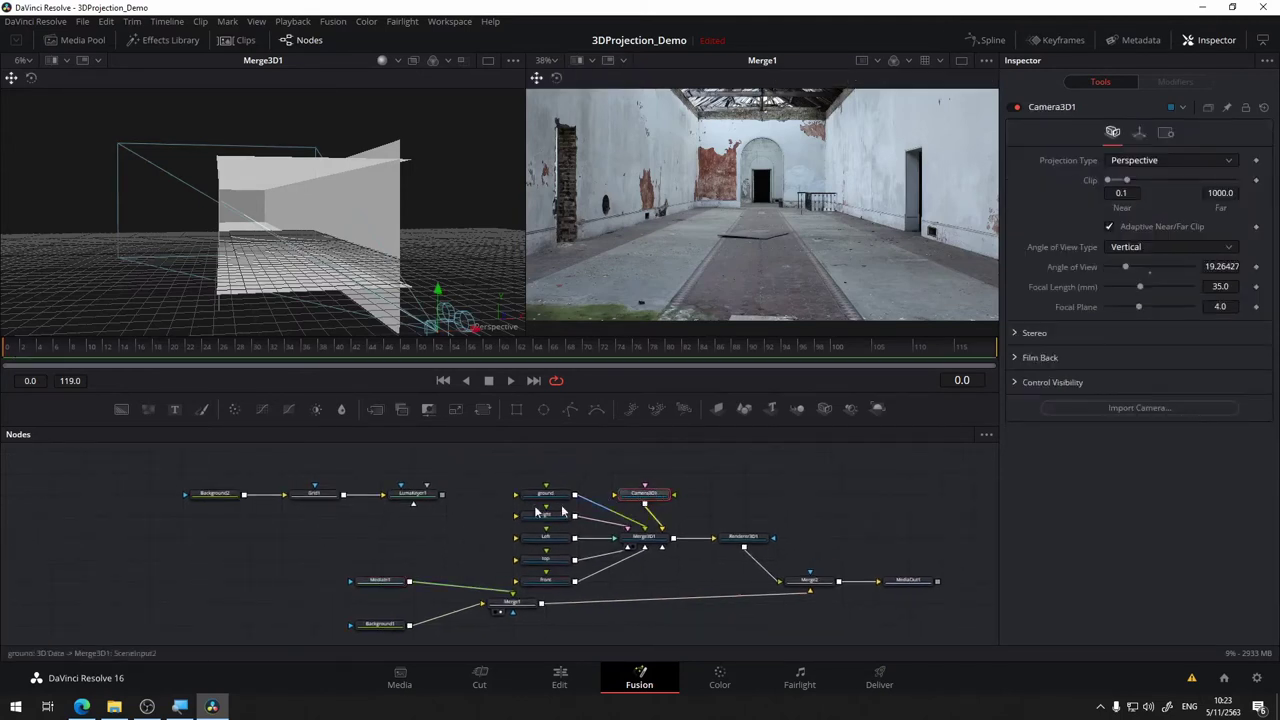
pyautogui.hscroll(-3, 491, 505)
pyautogui.moveTo(487, 515)
pyautogui.mouseDown()
pyautogui.moveTo(434, 509)
pyautogui.moveTo(544, 608)
pyautogui.mouseUp()
pyautogui.click(550, 570)
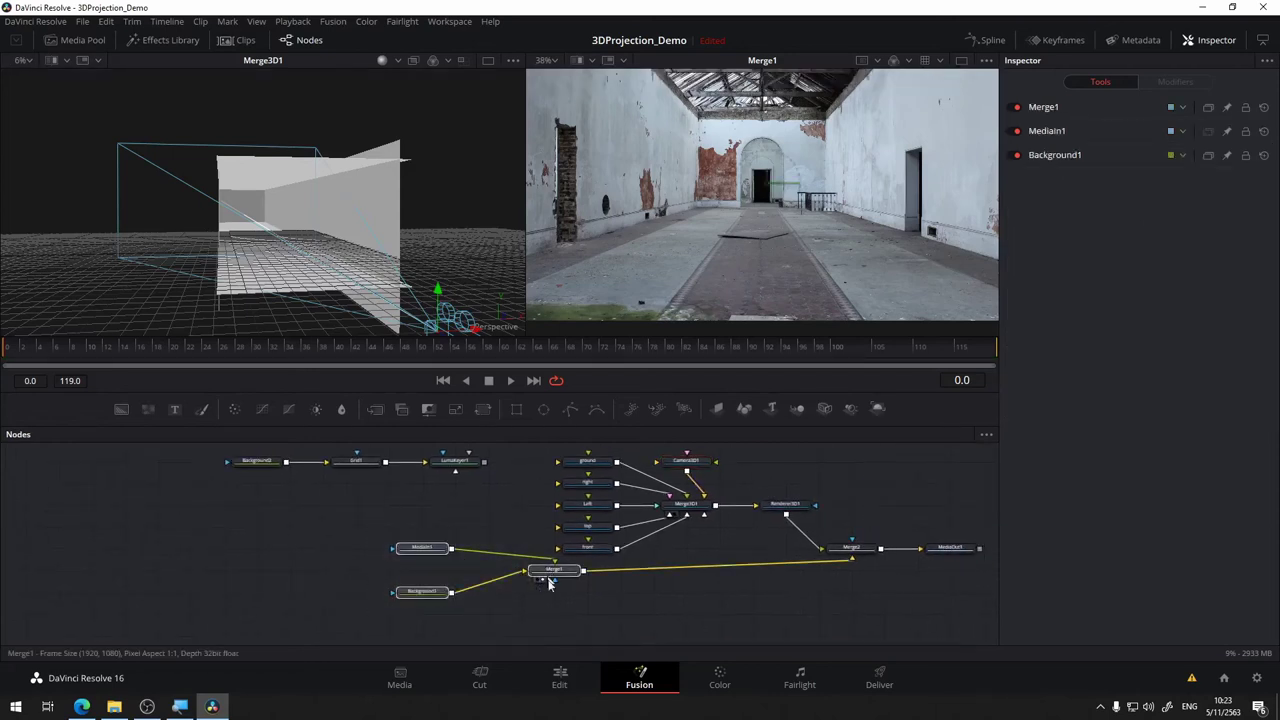
pyautogui.scroll(2, 612, 563)
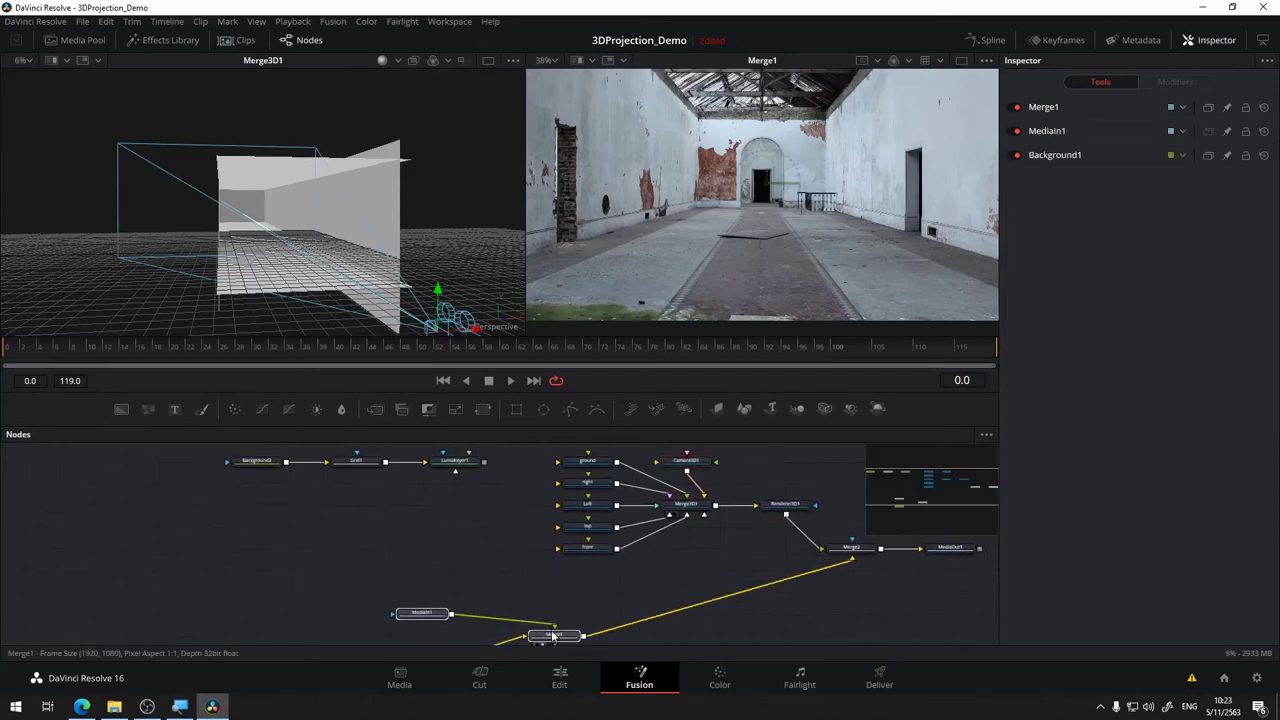
pyautogui.click(595, 551)
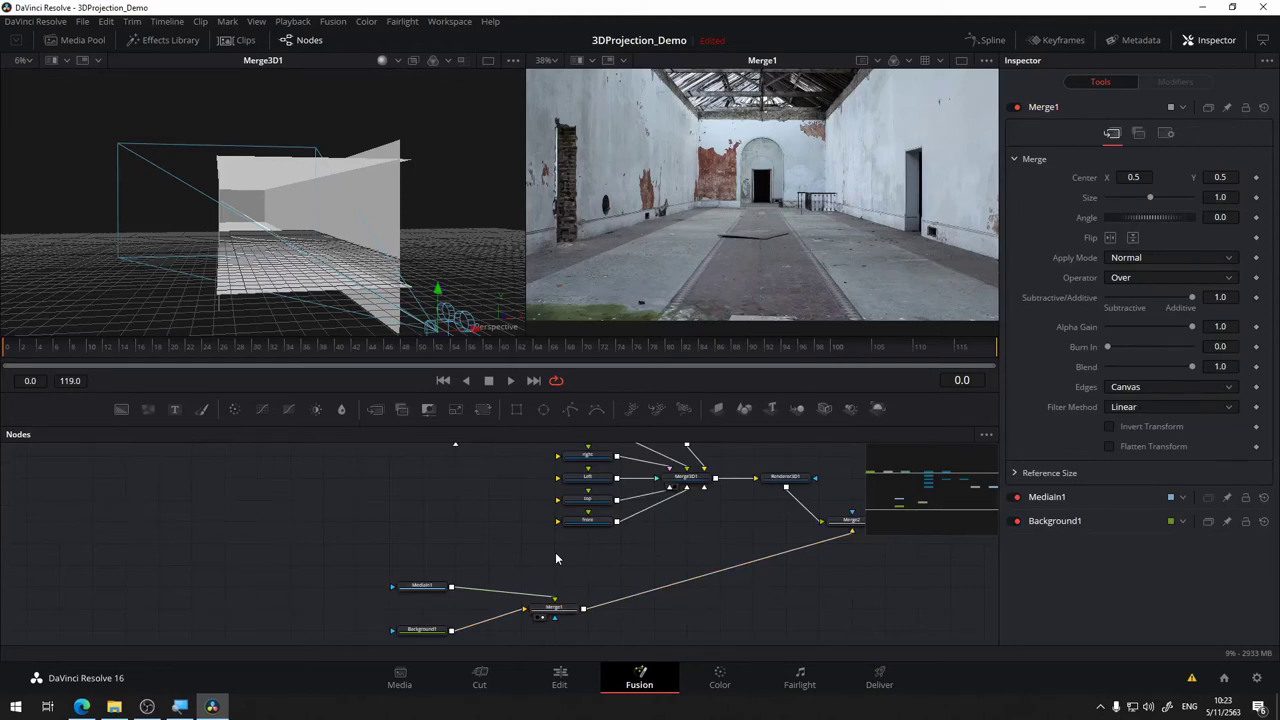
# Add a Projector 3D node from the tool search and place it under the front plane.
pyautogui.hotkey('shift', 'space')
pyautogui.write('Luma Keyer')
pyautogui.write('pr')
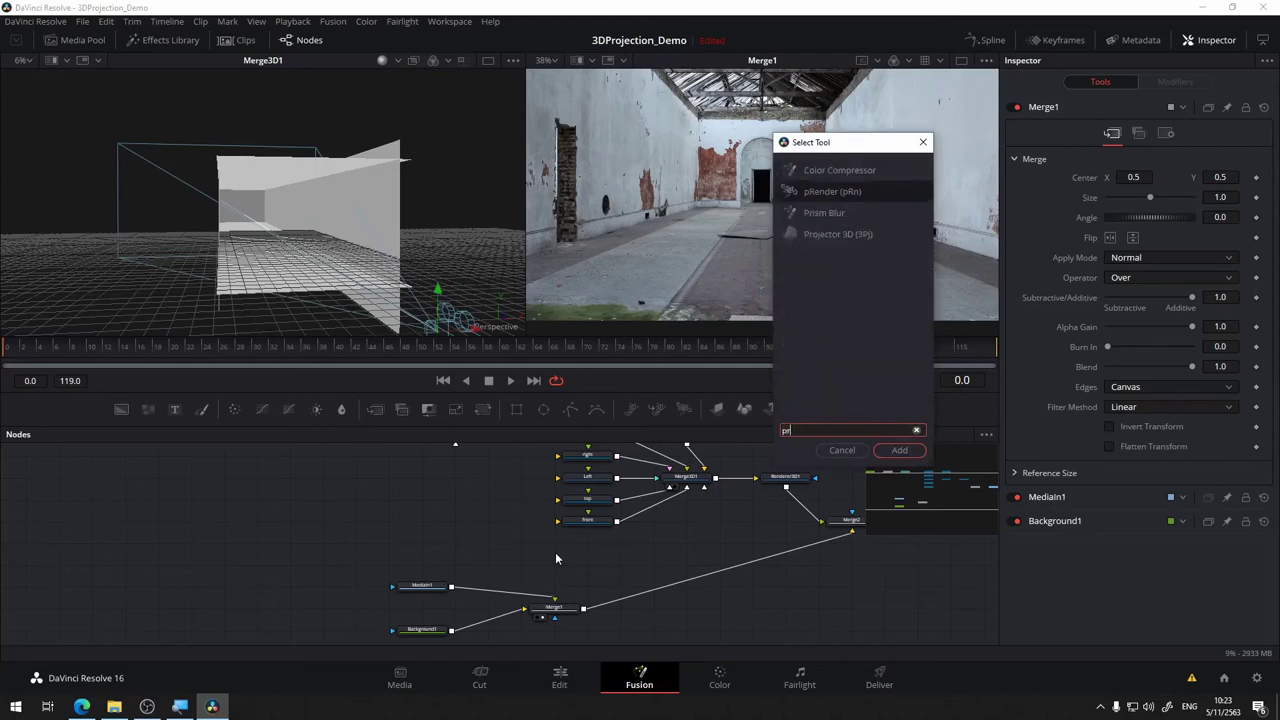
pyautogui.write('ohe')
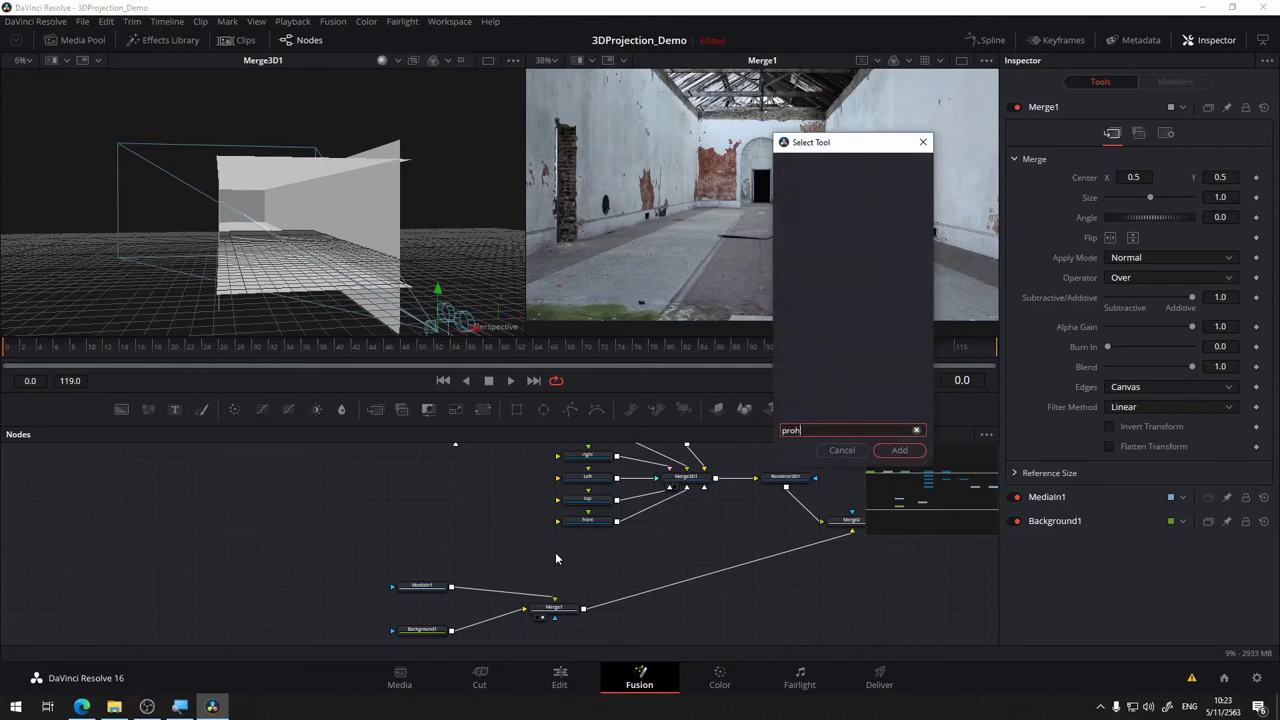
pyautogui.press('BackSpace')
pyautogui.write('j')
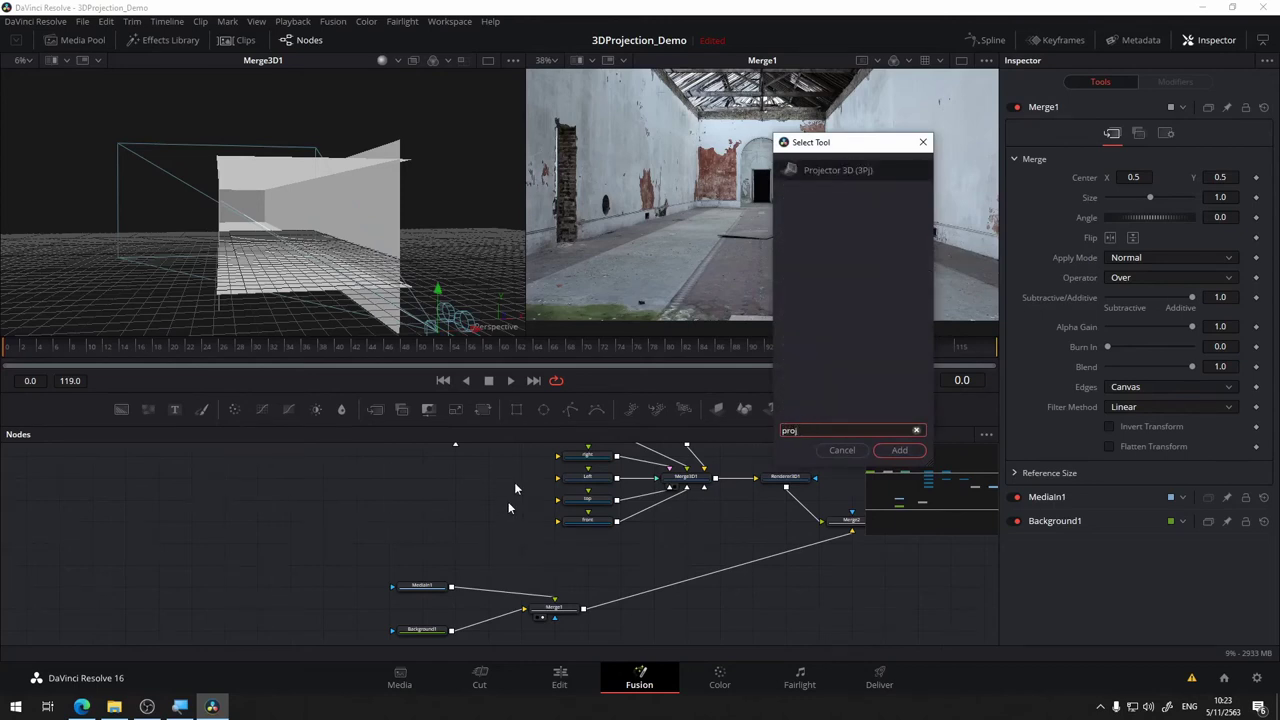
pyautogui.click(845, 172)
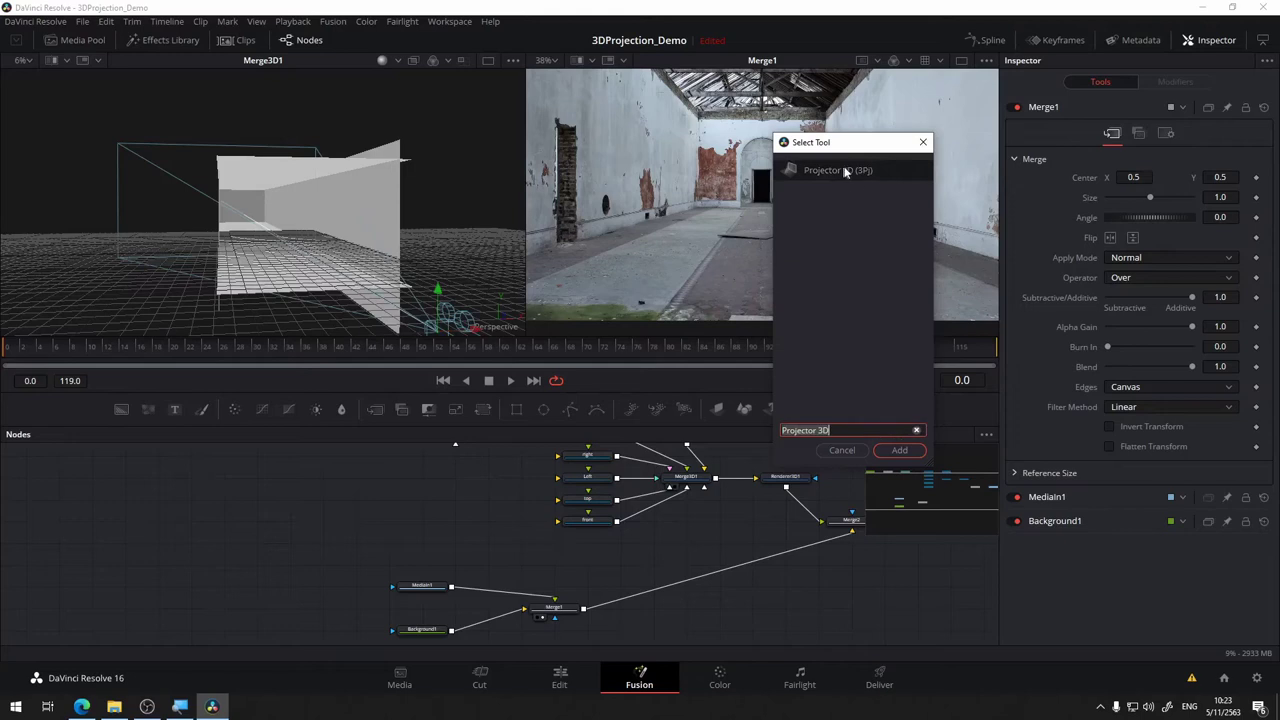
pyautogui.click(920, 453)
pyautogui.moveTo(571, 553); pyautogui.dragTo(600, 553)
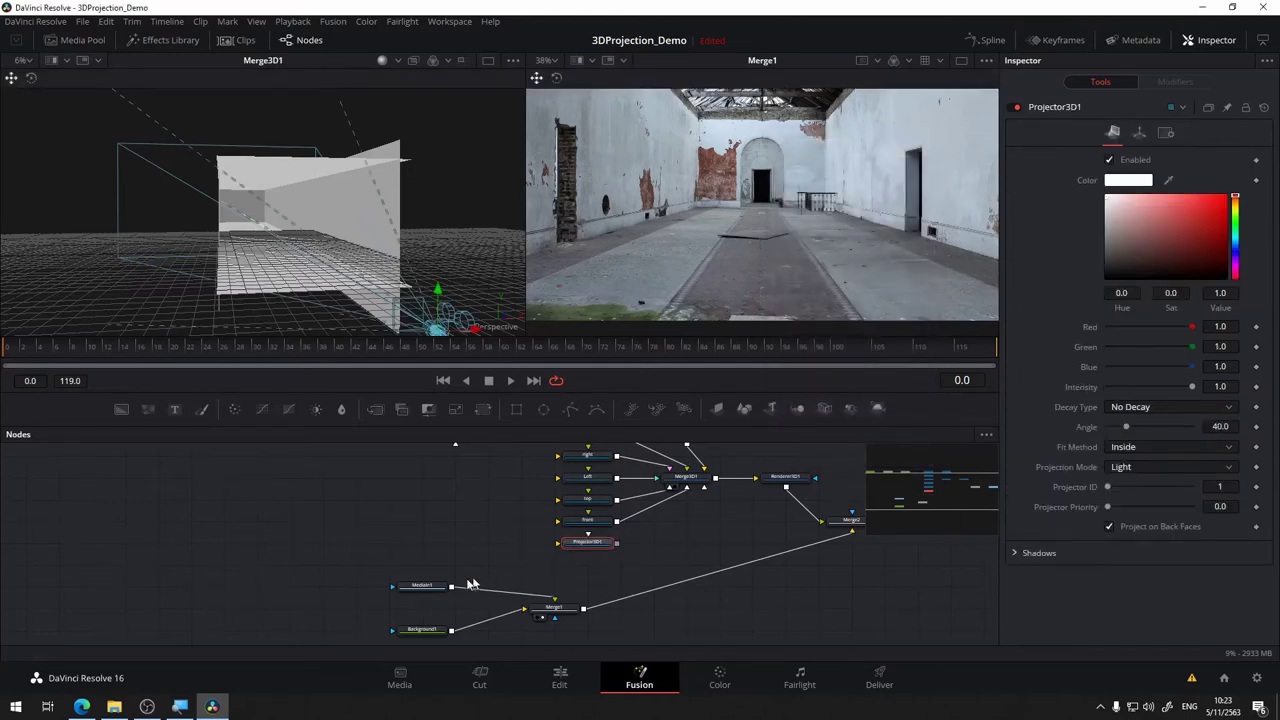
# Connect MediaIn1's room photo output to Projector3D1.
pyautogui.moveTo(452, 590); pyautogui.dragTo(597, 547)
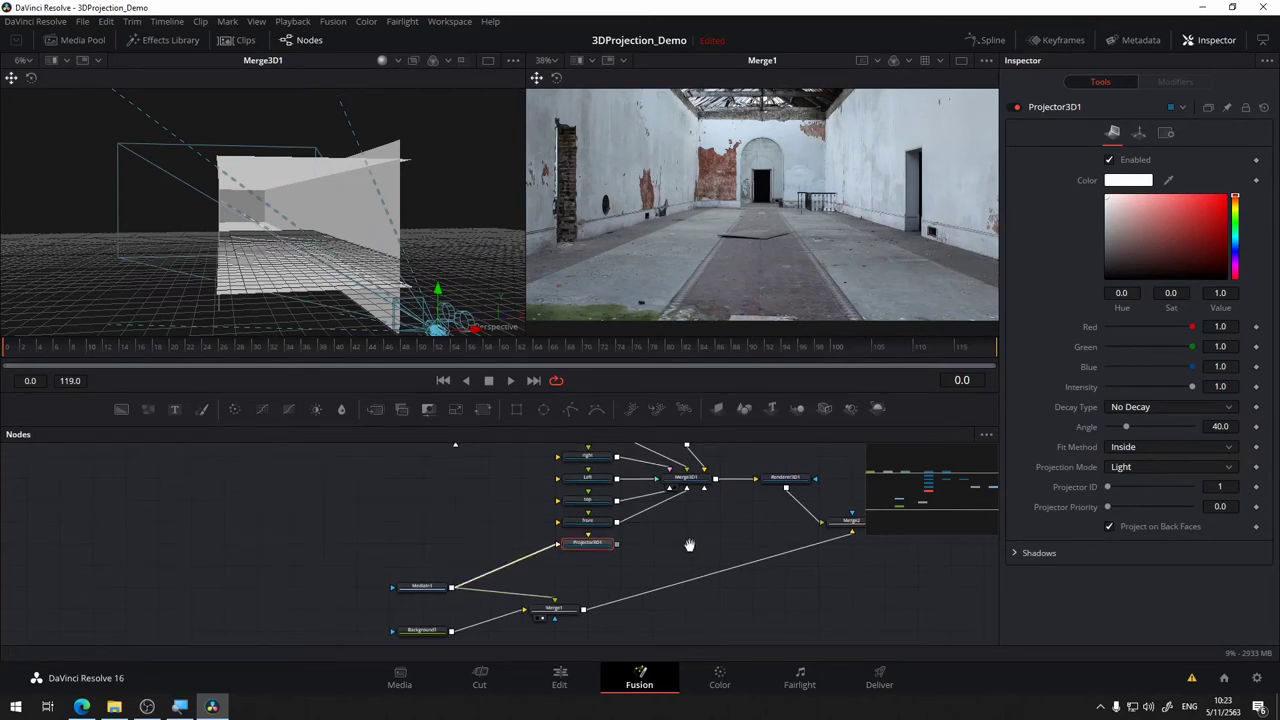
pyautogui.moveTo(691, 543)
pyautogui.mouseDown()
pyautogui.moveTo(641, 587)
pyautogui.moveTo(667, 506)
pyautogui.moveTo(638, 469)
pyautogui.mouseUp()
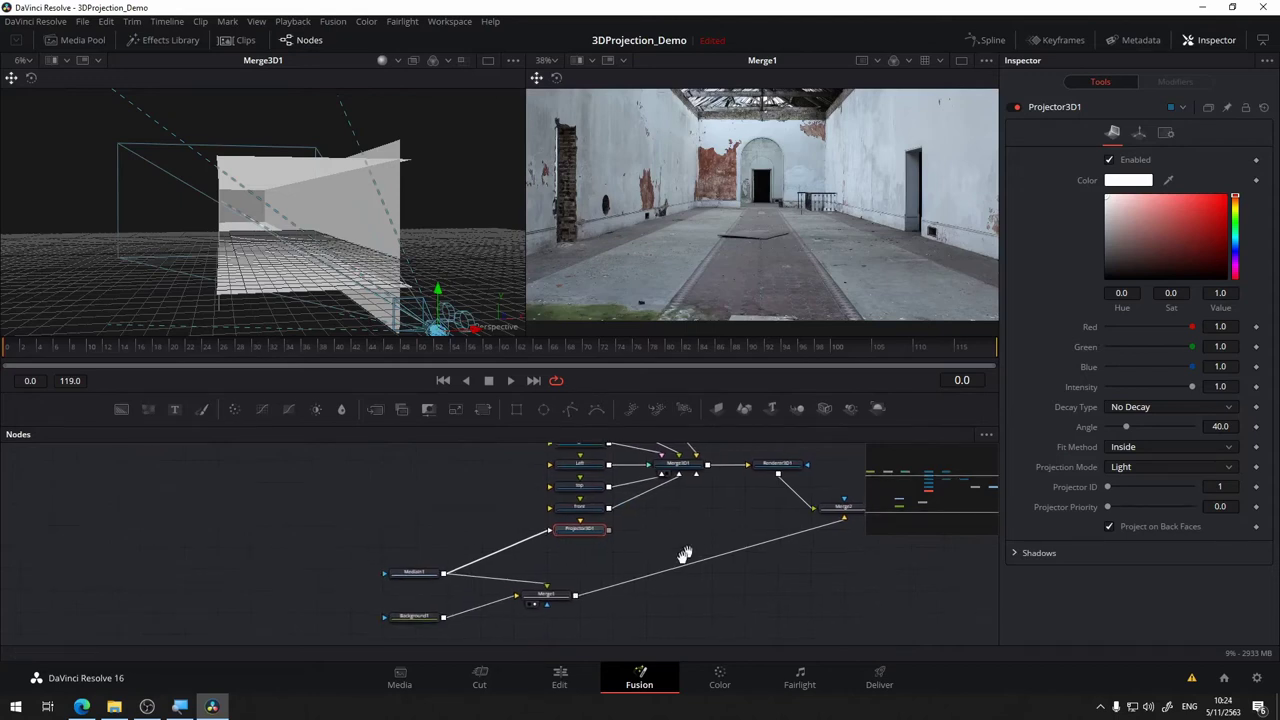
pyautogui.moveTo(606, 528)
pyautogui.mouseDown()
pyautogui.moveTo(548, 576)
pyautogui.moveTo(637, 512)
pyautogui.mouseUp()
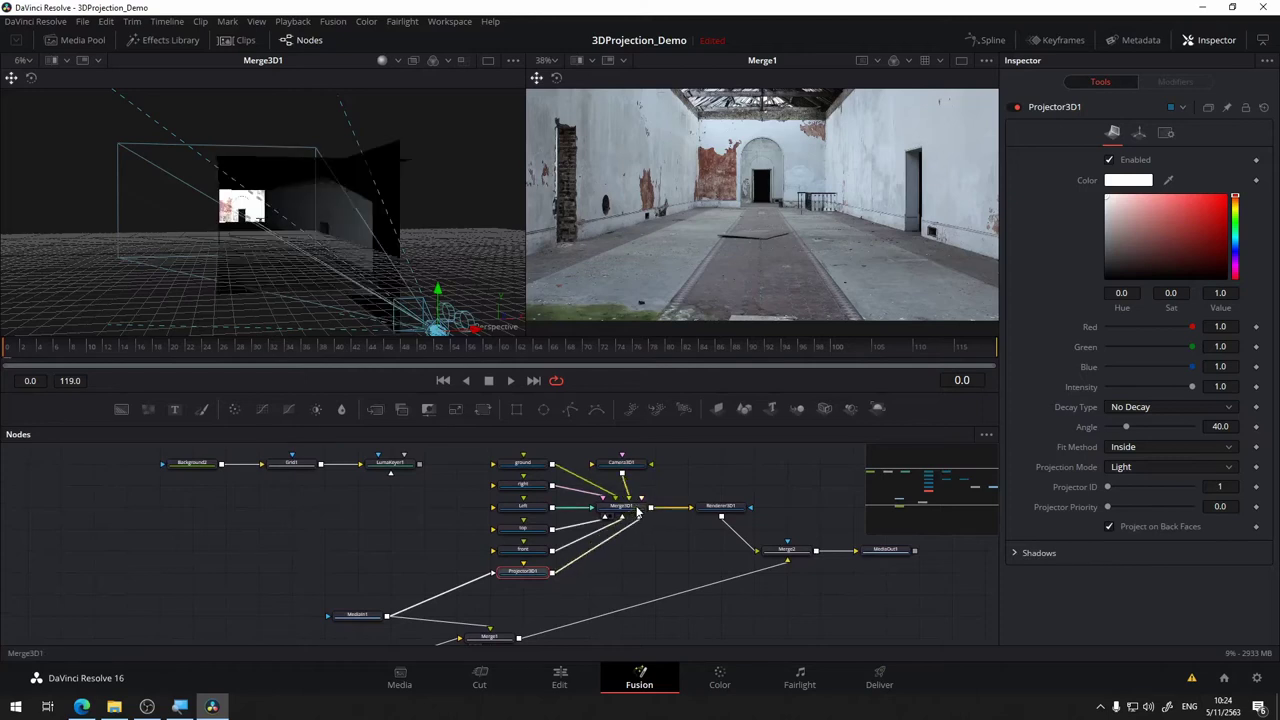
# Set Projector3D1's Projection Mode to Ambient Light and orbit the viewer to check the projected room.
pyautogui.moveTo(399, 258)
pyautogui.mouseDown()
pyautogui.moveTo(438, 252)
pyautogui.moveTo(403, 251)
pyautogui.moveTo(394, 228)
pyautogui.moveTo(213, 236)
pyautogui.mouseUp()
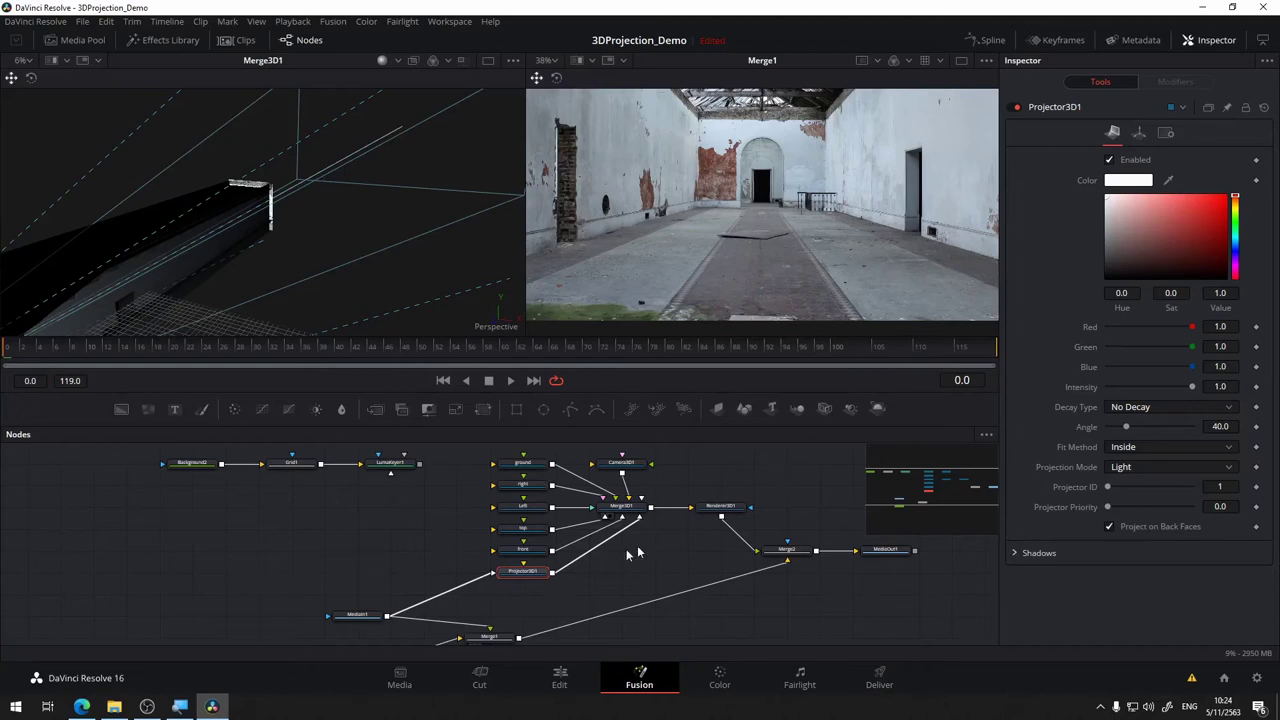
pyautogui.click(1159, 467)
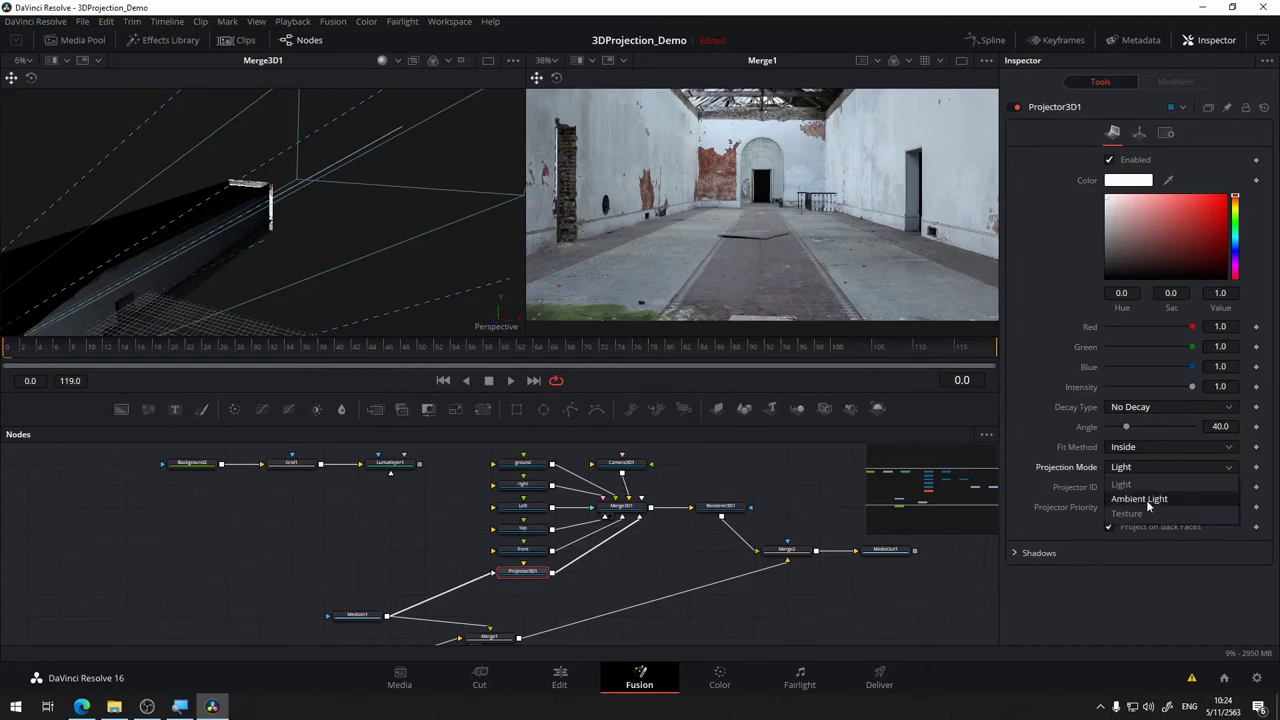
pyautogui.click(1146, 500)
pyautogui.moveTo(356, 334)
pyautogui.mouseDown()
pyautogui.moveTo(354, 280)
pyautogui.moveTo(382, 249)
pyautogui.moveTo(391, 257)
pyautogui.mouseUp()
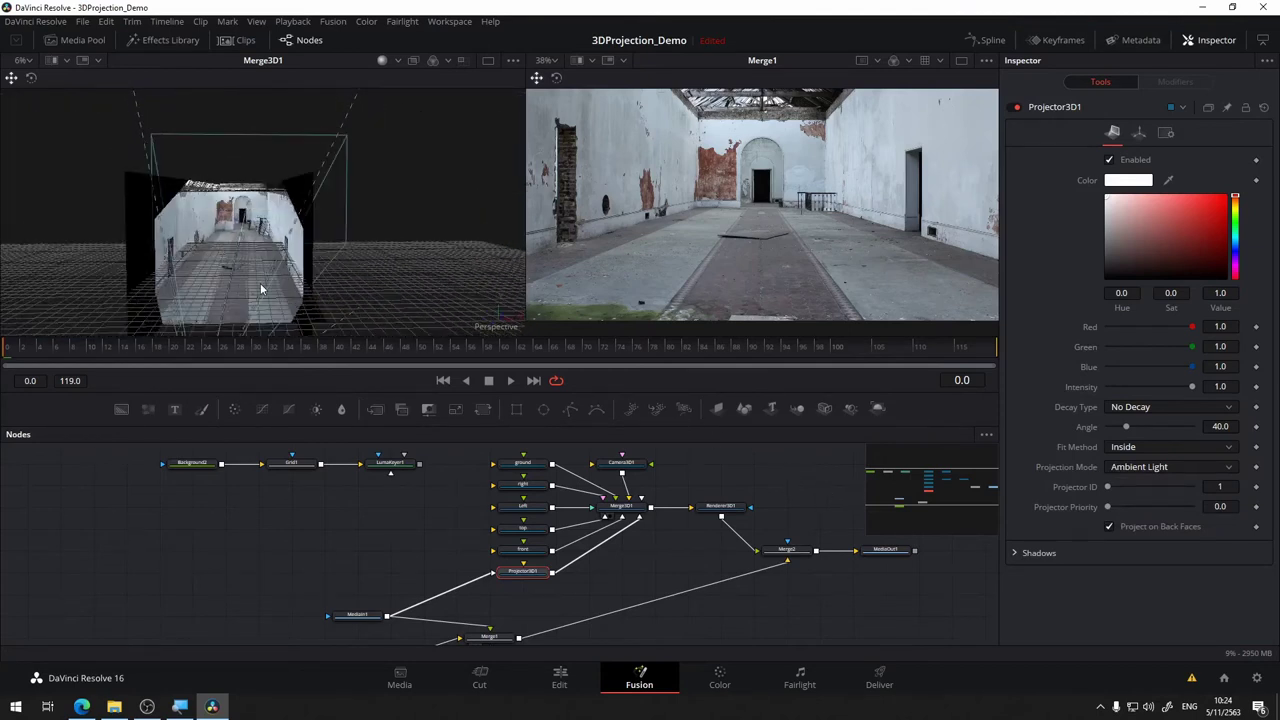
pyautogui.scroll(5, 261, 290)
pyautogui.moveTo(261, 290)
pyautogui.mouseDown()
pyautogui.moveTo(339, 239)
pyautogui.moveTo(321, 236)
pyautogui.mouseUp()
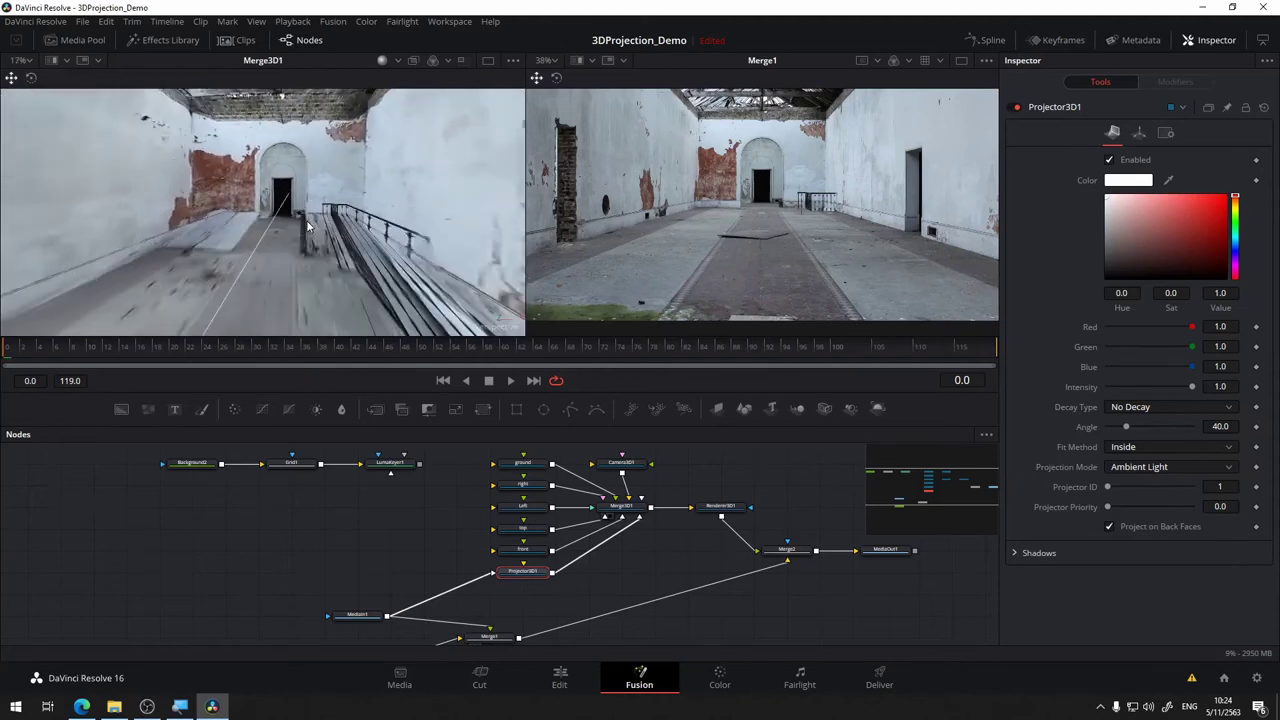
pyautogui.scroll(-2, 319, 235)
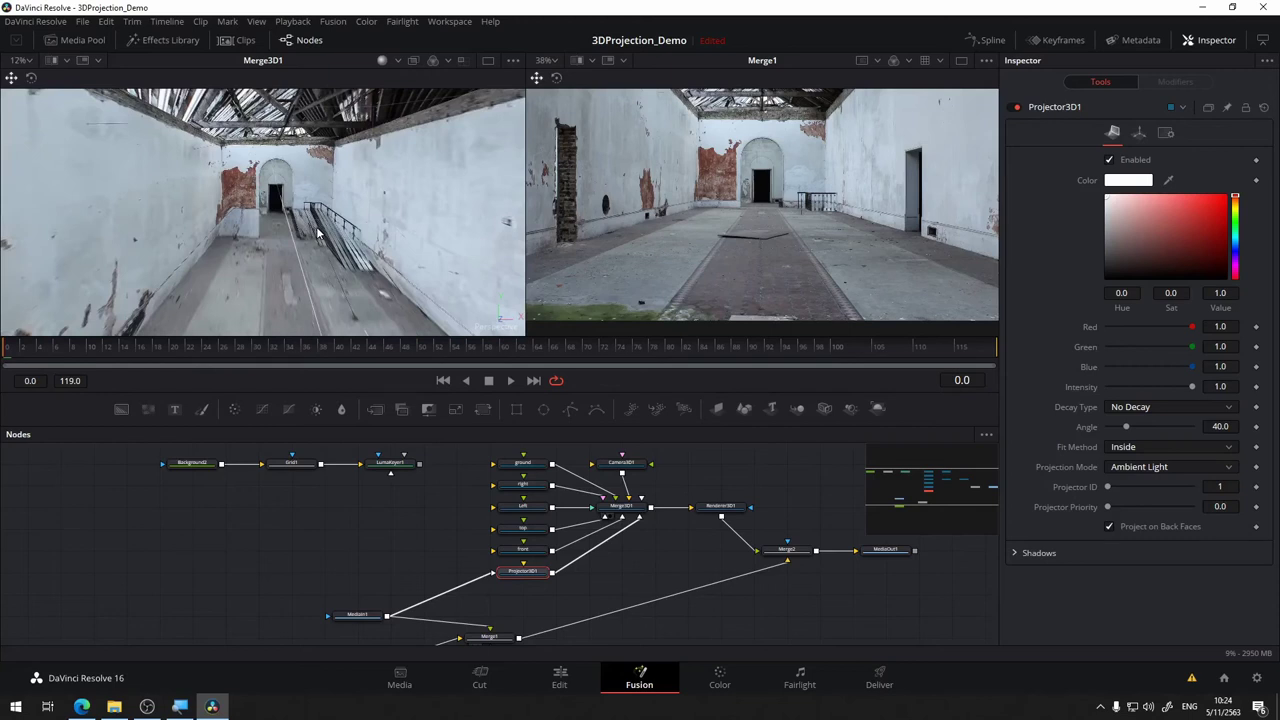
pyautogui.moveTo(318, 233)
pyautogui.mouseDown()
pyautogui.moveTo(314, 192)
pyautogui.moveTo(332, 197)
pyautogui.moveTo(326, 213)
pyautogui.moveTo(296, 218)
pyautogui.mouseUp()
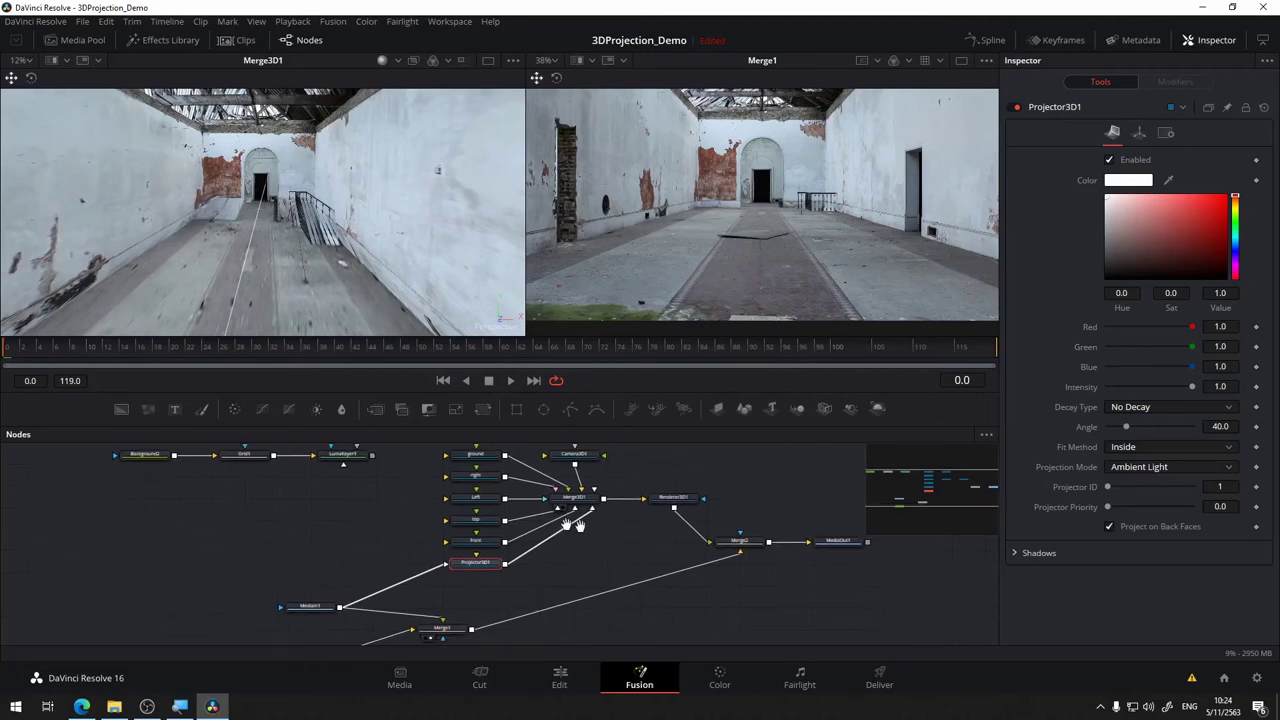
pyautogui.hscroll(5, 632, 548)
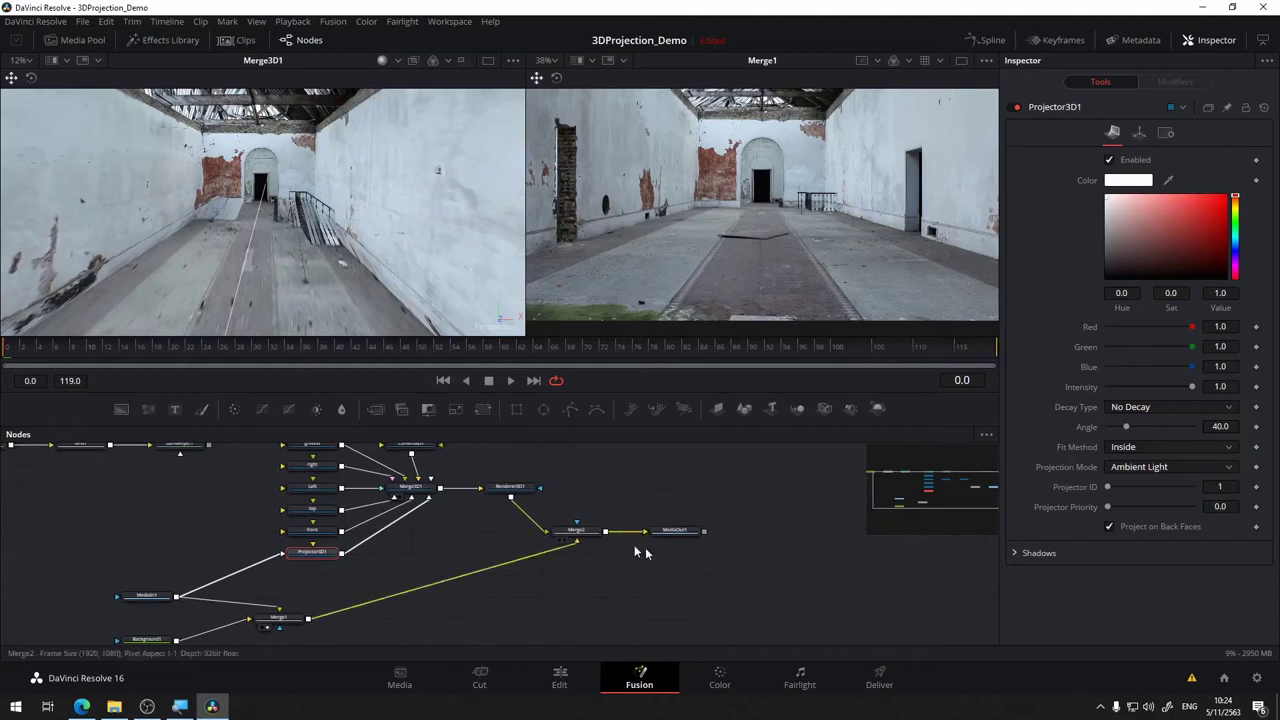
pyautogui.click(512, 488)
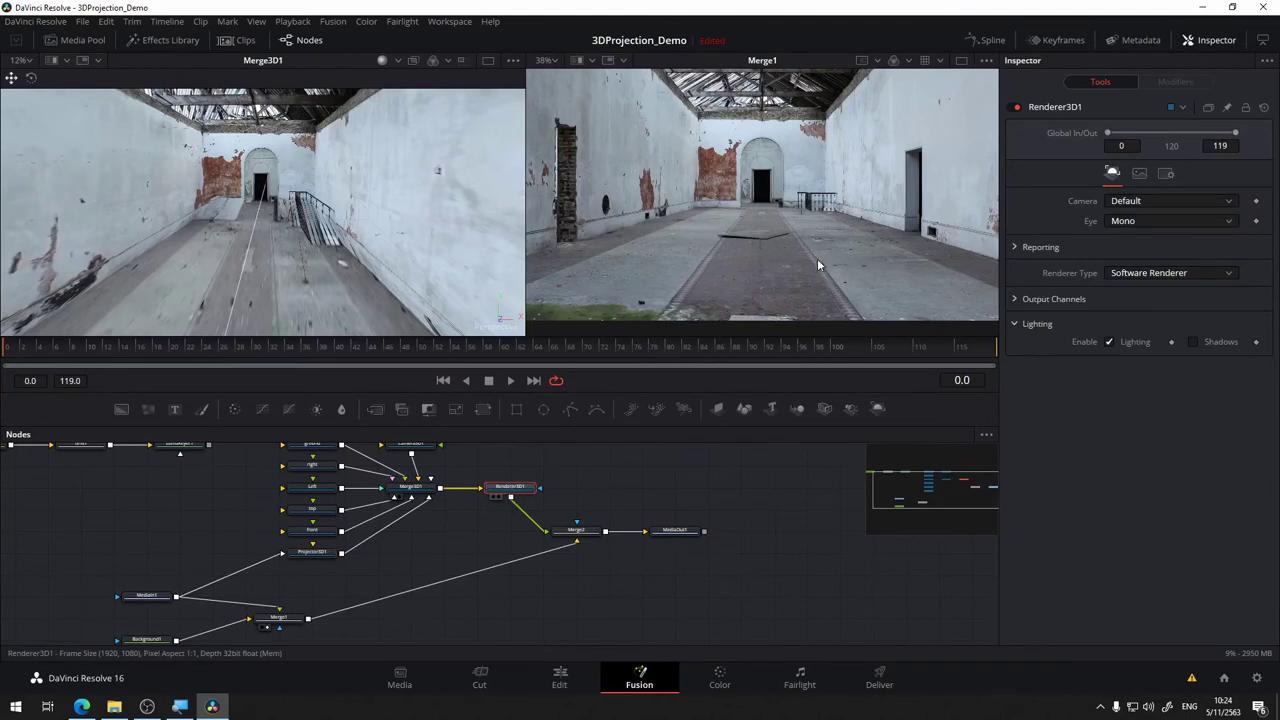
# View Renderer3D1 in the right viewer, then browse Projector3D1's Inspector tabs back to Controls.
pyautogui.press('2')
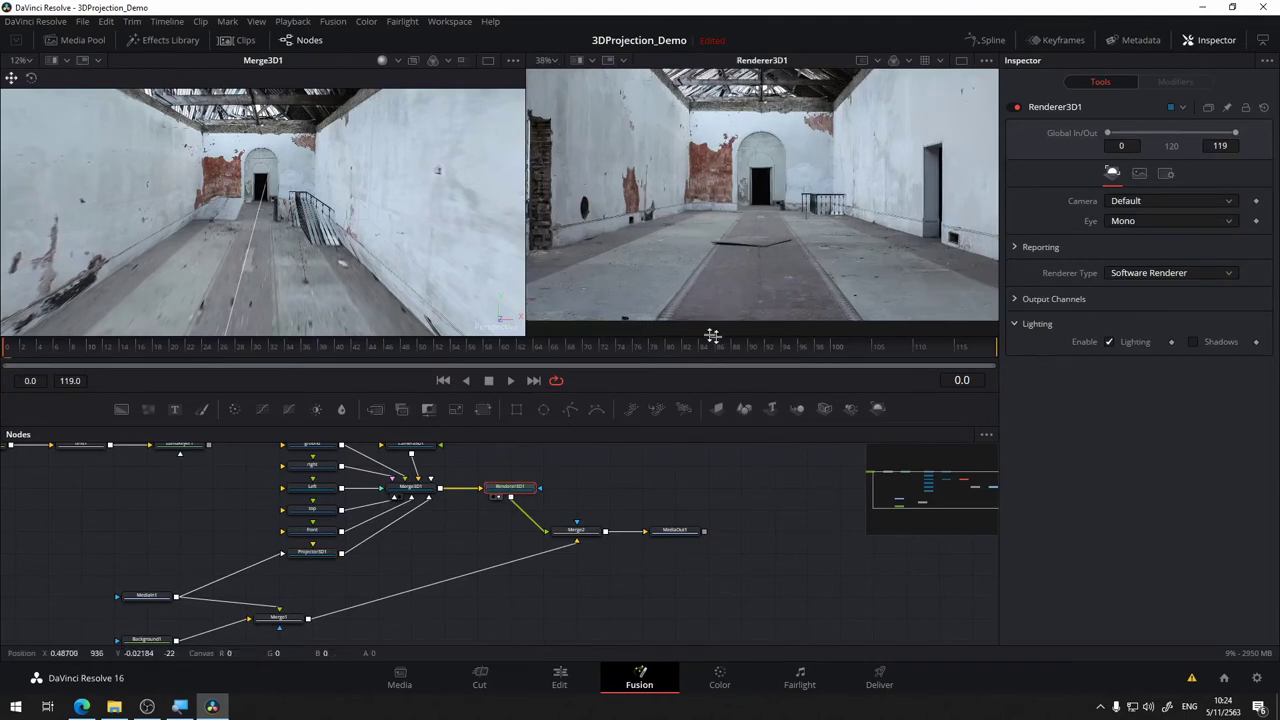
pyautogui.moveTo(208, 285)
pyautogui.mouseDown()
pyautogui.moveTo(298, 229)
pyautogui.moveTo(257, 261)
pyautogui.moveTo(294, 156)
pyautogui.mouseUp()
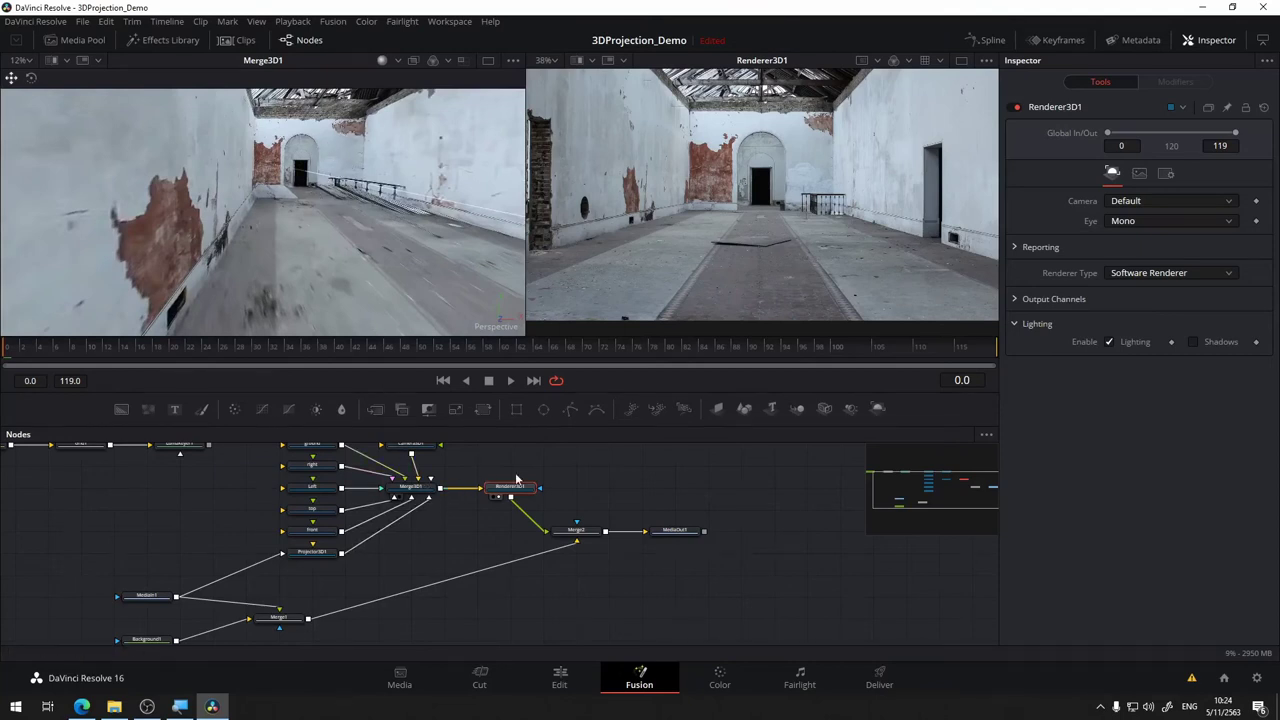
pyautogui.click(300, 552)
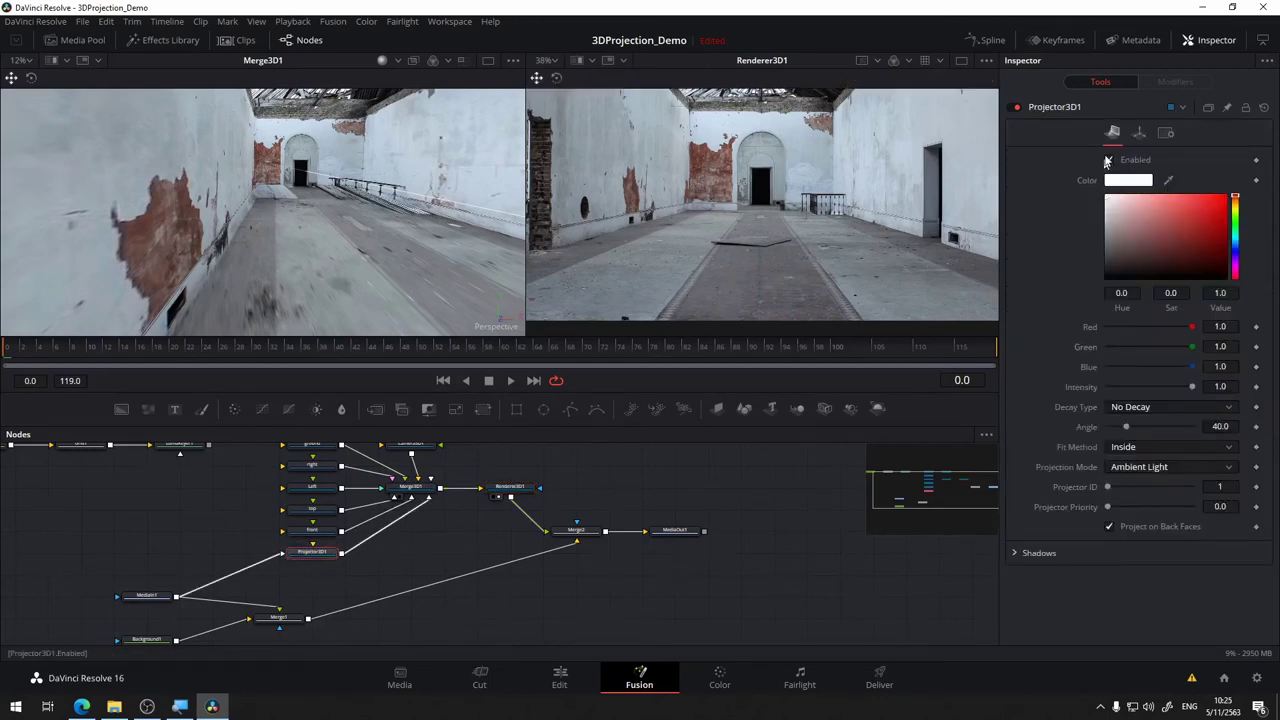
pyautogui.click(1139, 132)
pyautogui.click(1168, 133)
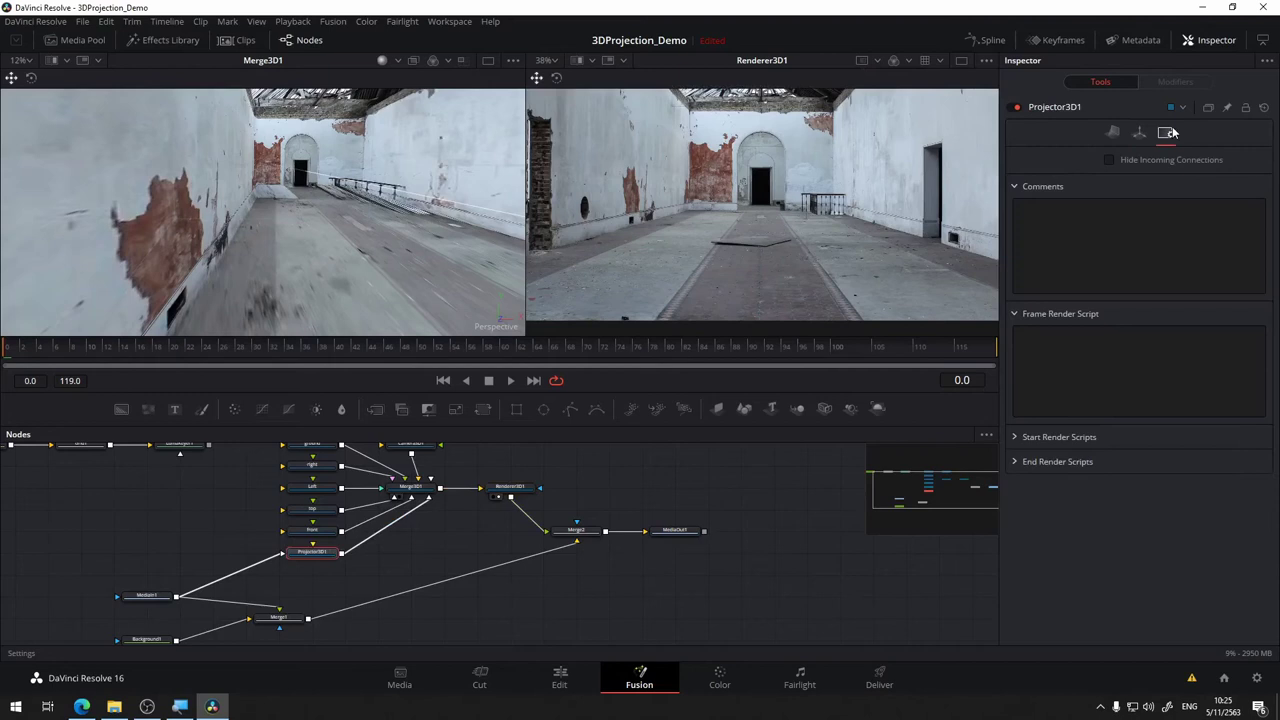
pyautogui.click(1114, 132)
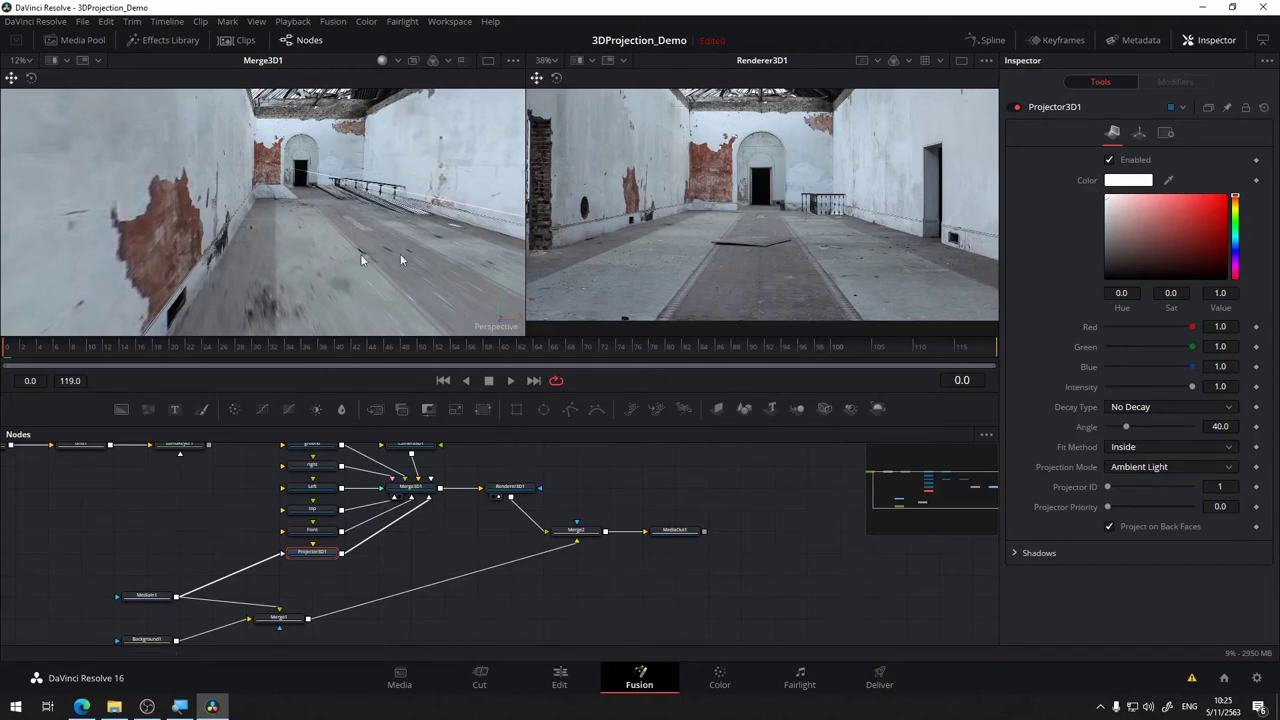
# Move Merge1 and Background1 lower in the node graph, then select the ground plane node.
pyautogui.scroll(-2, 377, 488)
pyautogui.moveTo(272, 563)
pyautogui.mouseDown()
pyautogui.moveTo(295, 585)
pyautogui.moveTo(299, 634)
pyautogui.mouseUp()
pyautogui.moveTo(137, 585); pyautogui.dragTo(137, 627)
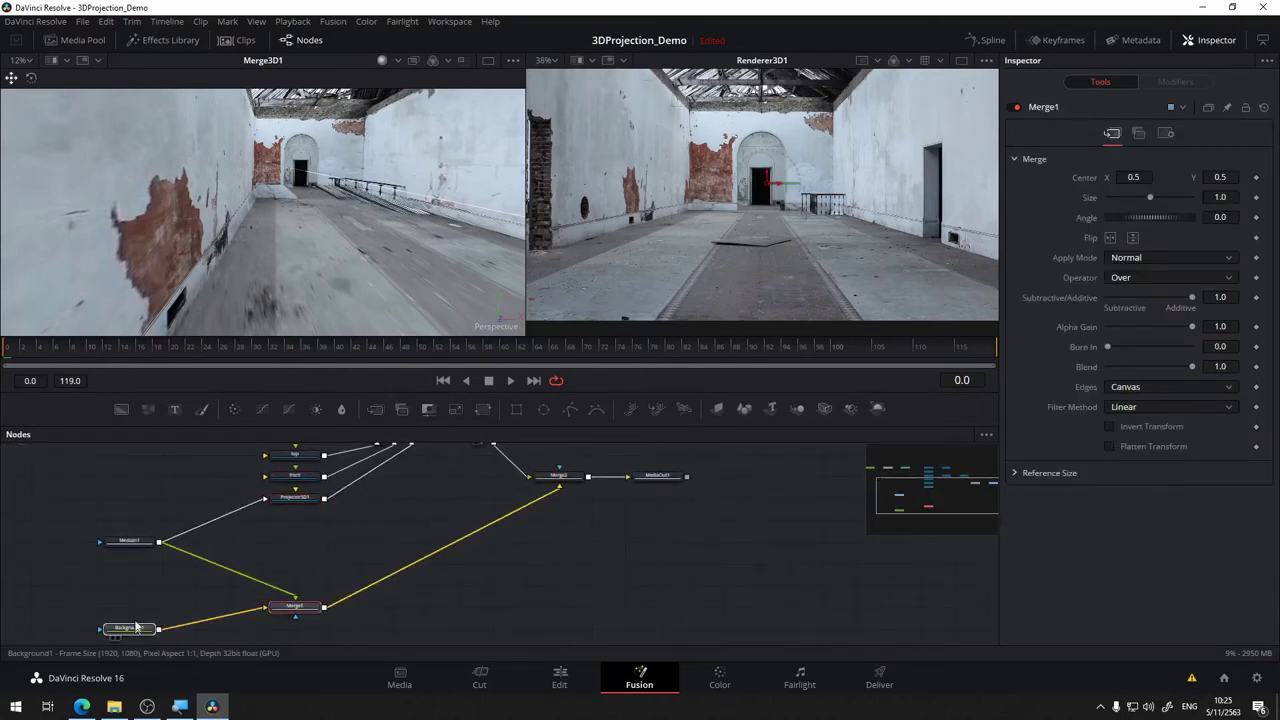
pyautogui.click(137, 627)
pyautogui.scroll(2, 280, 600)
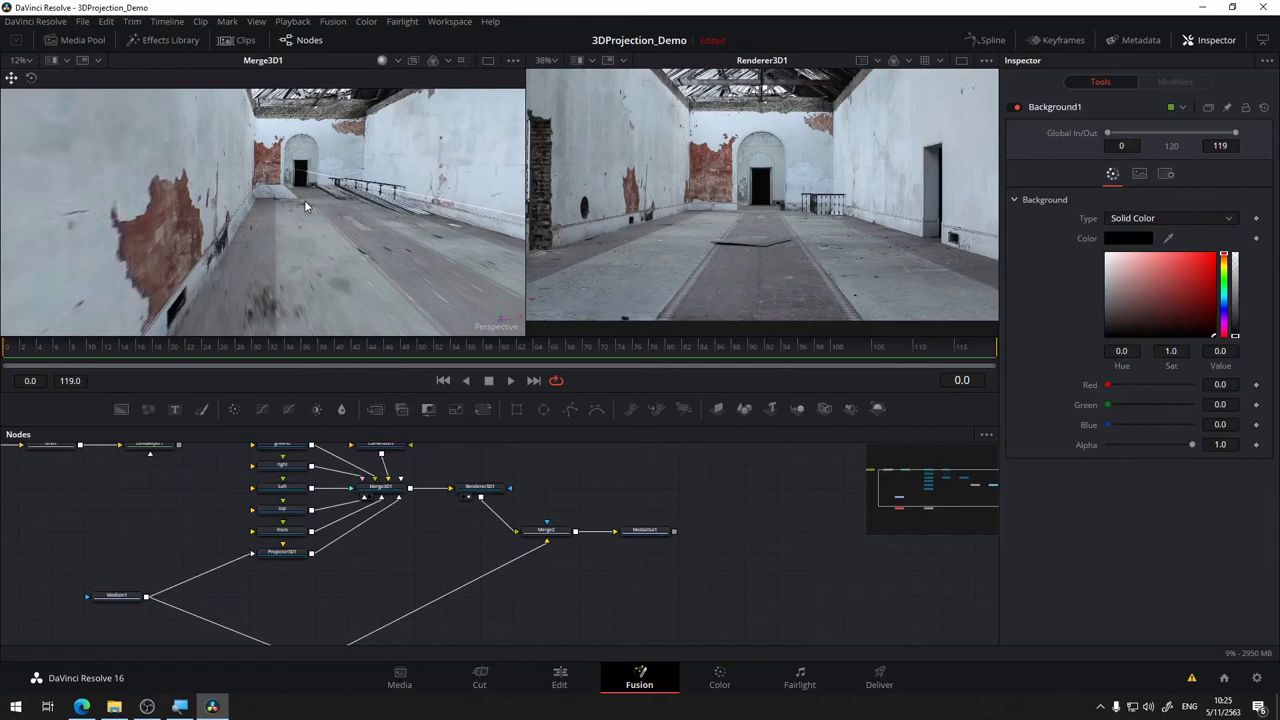
pyautogui.scroll(2, 337, 500)
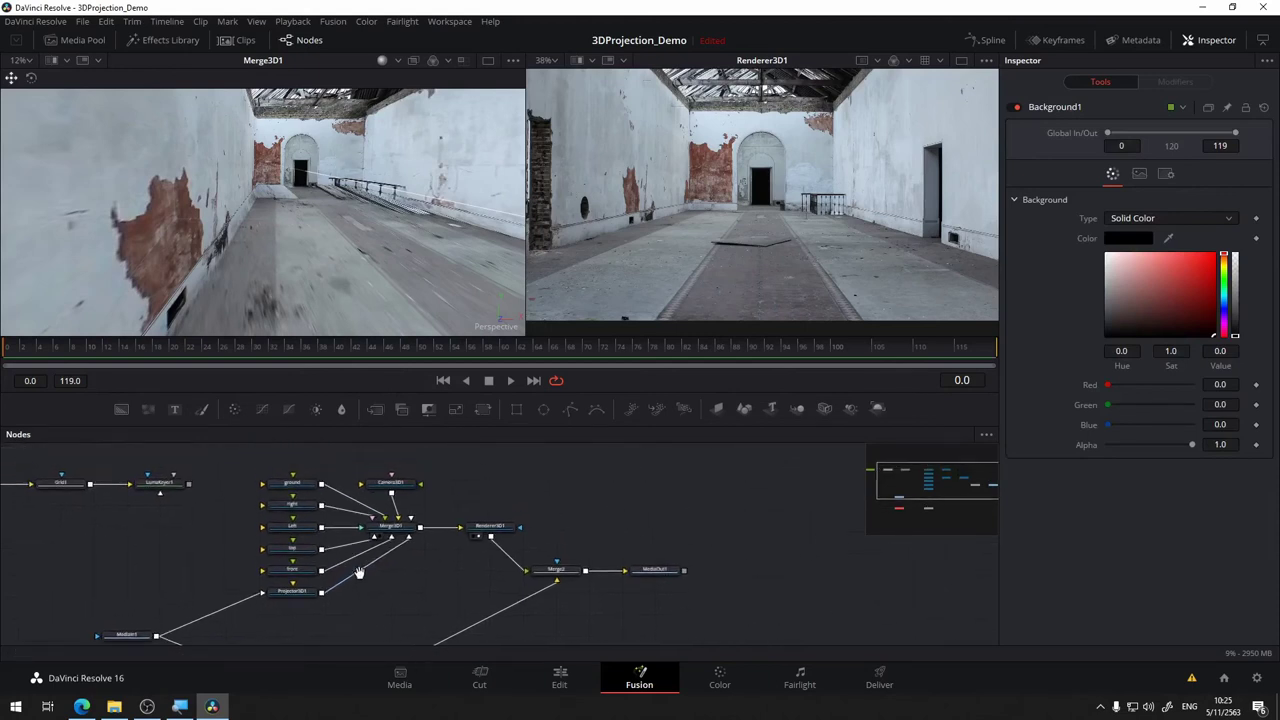
pyautogui.click(292, 484)
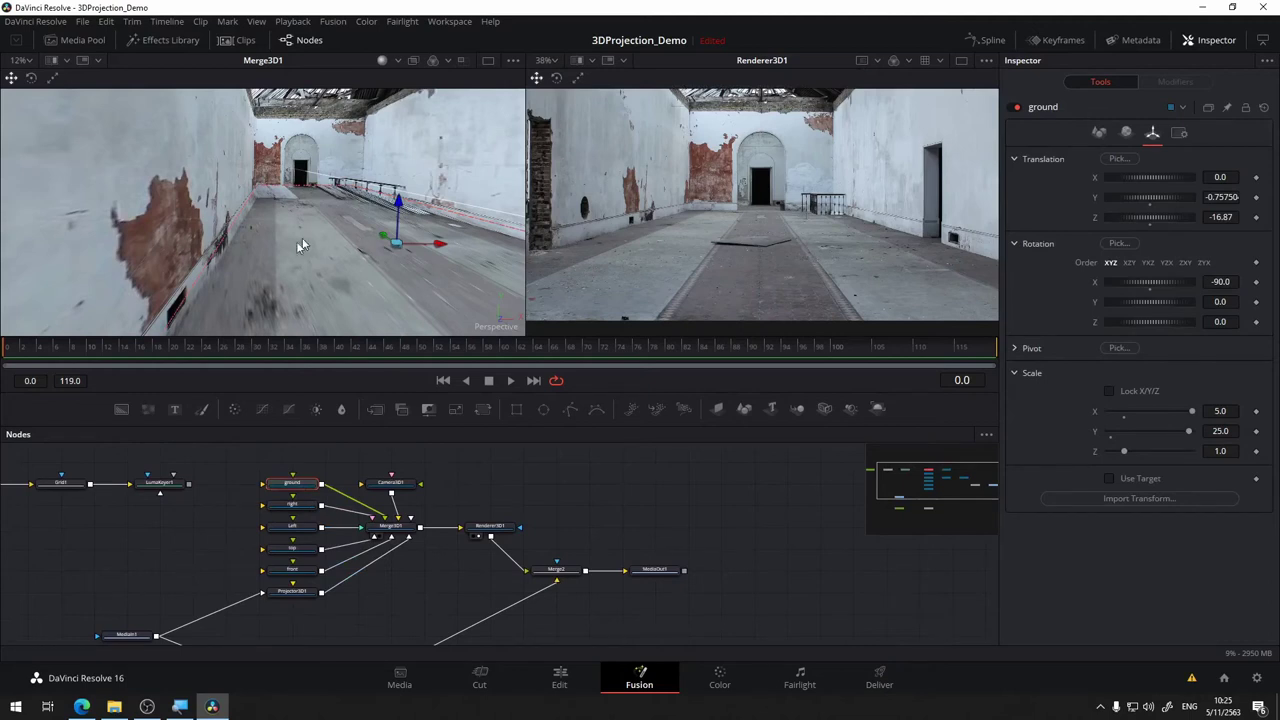
pyautogui.moveTo(300, 245); pyautogui.dragTo(233, 229)
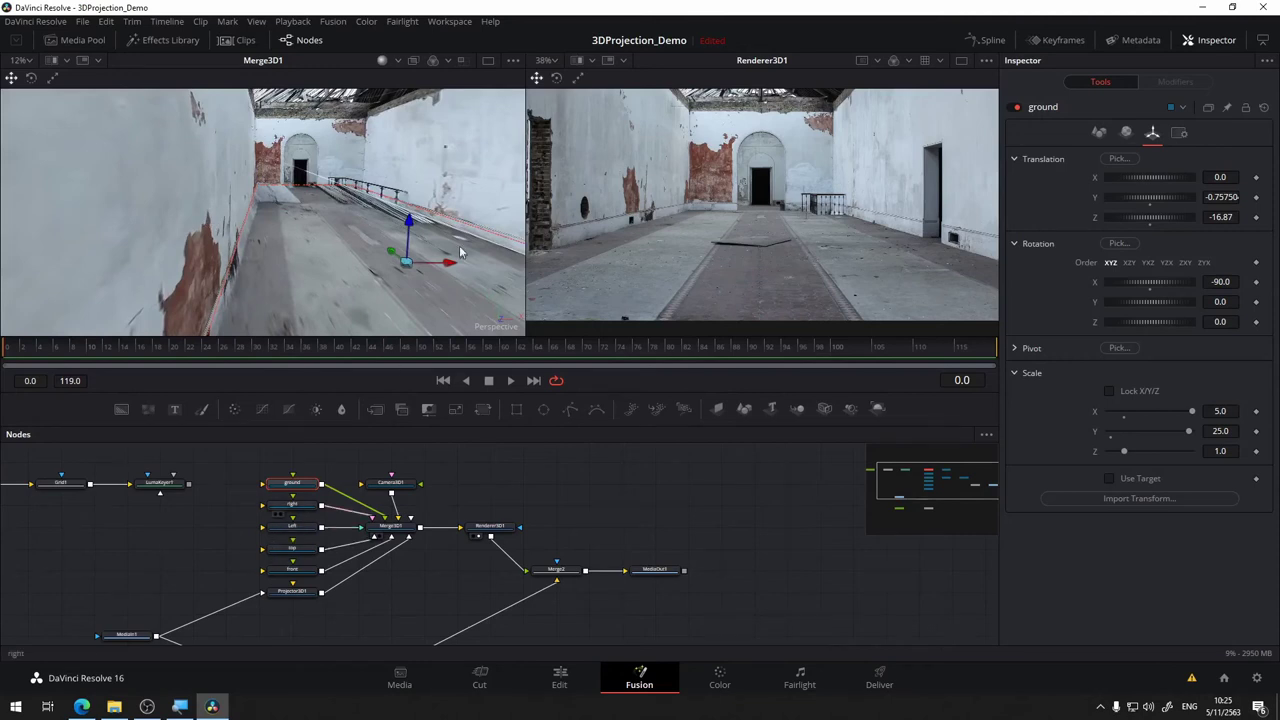
pyautogui.click(291, 504)
pyautogui.moveTo(460, 252)
pyautogui.mouseDown()
pyautogui.moveTo(414, 245)
pyautogui.moveTo(366, 210)
pyautogui.moveTo(338, 212)
pyautogui.moveTo(400, 191)
pyautogui.moveTo(392, 260)
pyautogui.moveTo(460, 235)
pyautogui.moveTo(406, 231)
pyautogui.moveTo(358, 160)
pyautogui.mouseUp()
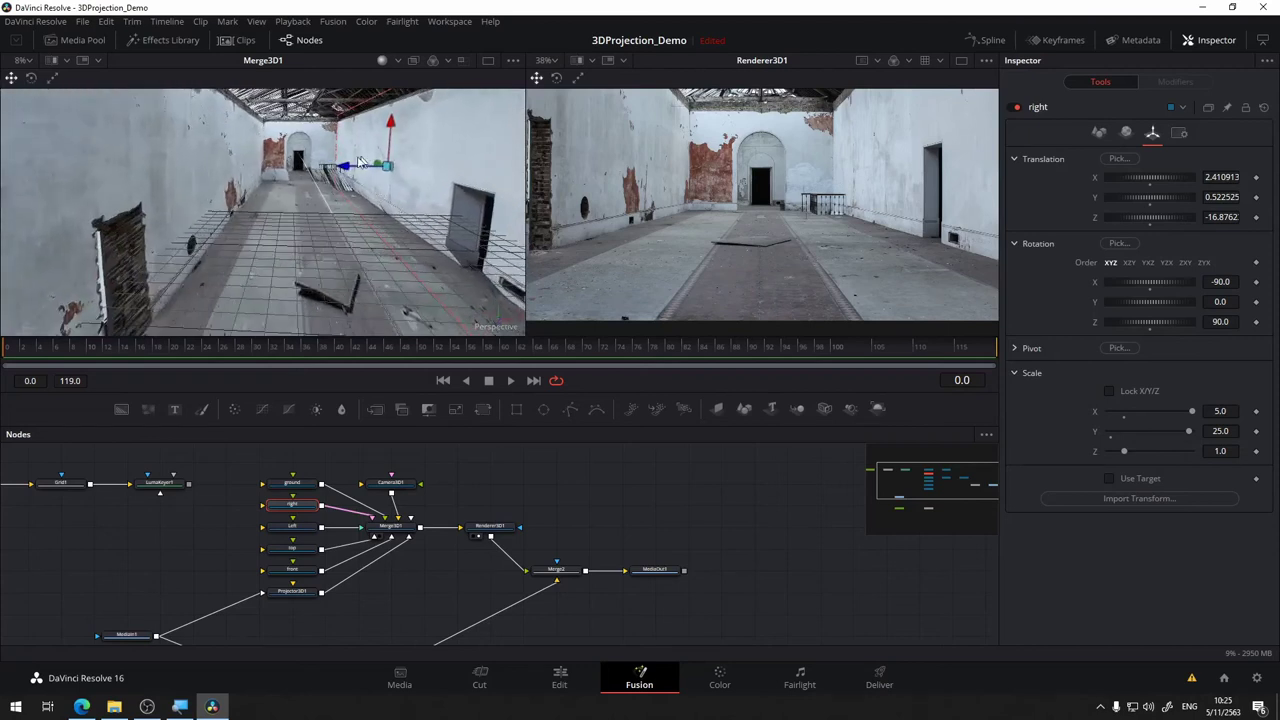
# Slide the right wall plane along X to Translation X 2.132136 to match the corridor wall.
pyautogui.moveTo(328, 215)
pyautogui.mouseDown()
pyautogui.moveTo(314, 212)
pyautogui.moveTo(423, 280)
pyautogui.mouseUp()
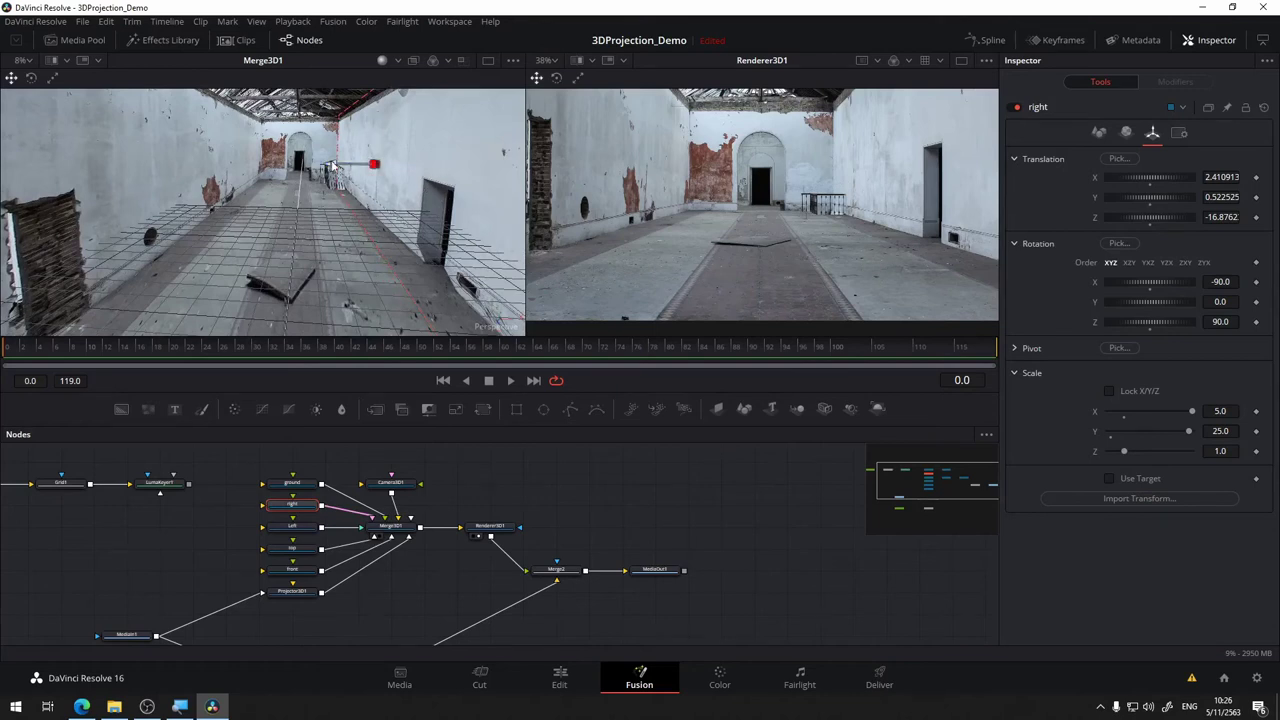
pyautogui.moveTo(333, 165); pyautogui.dragTo(382, 163)
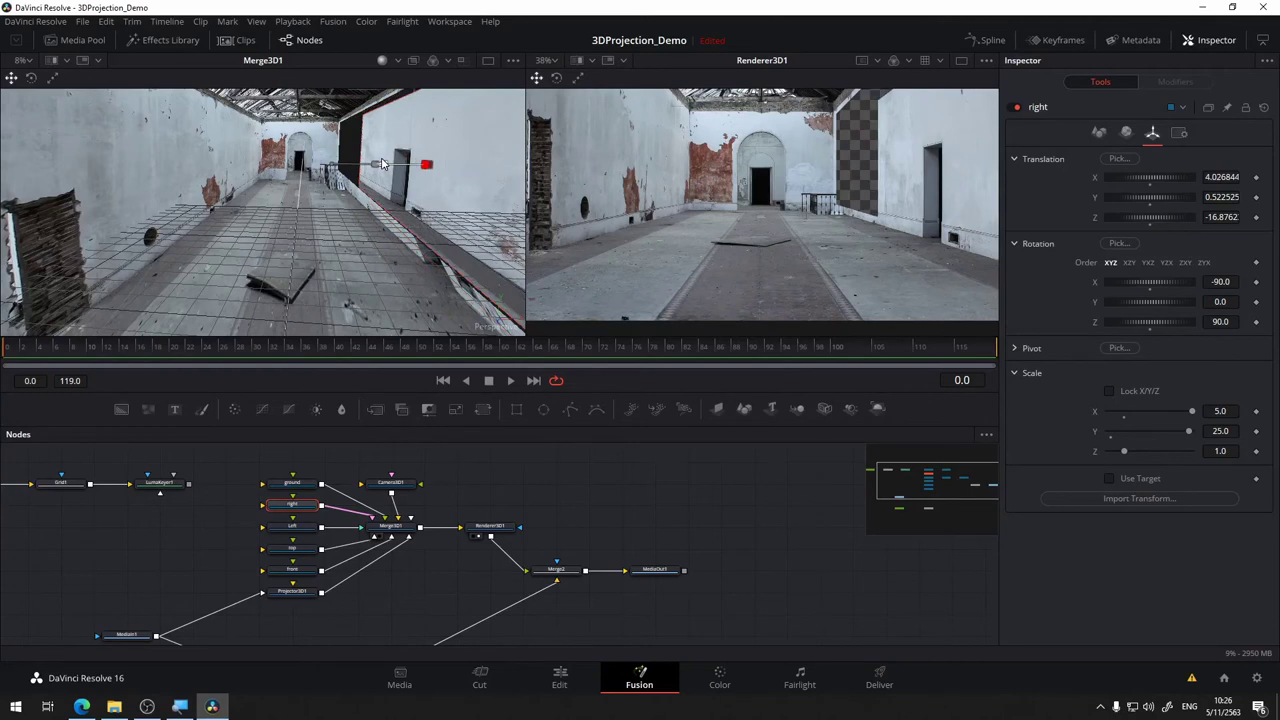
pyautogui.hotkey('ctrl', 'z')
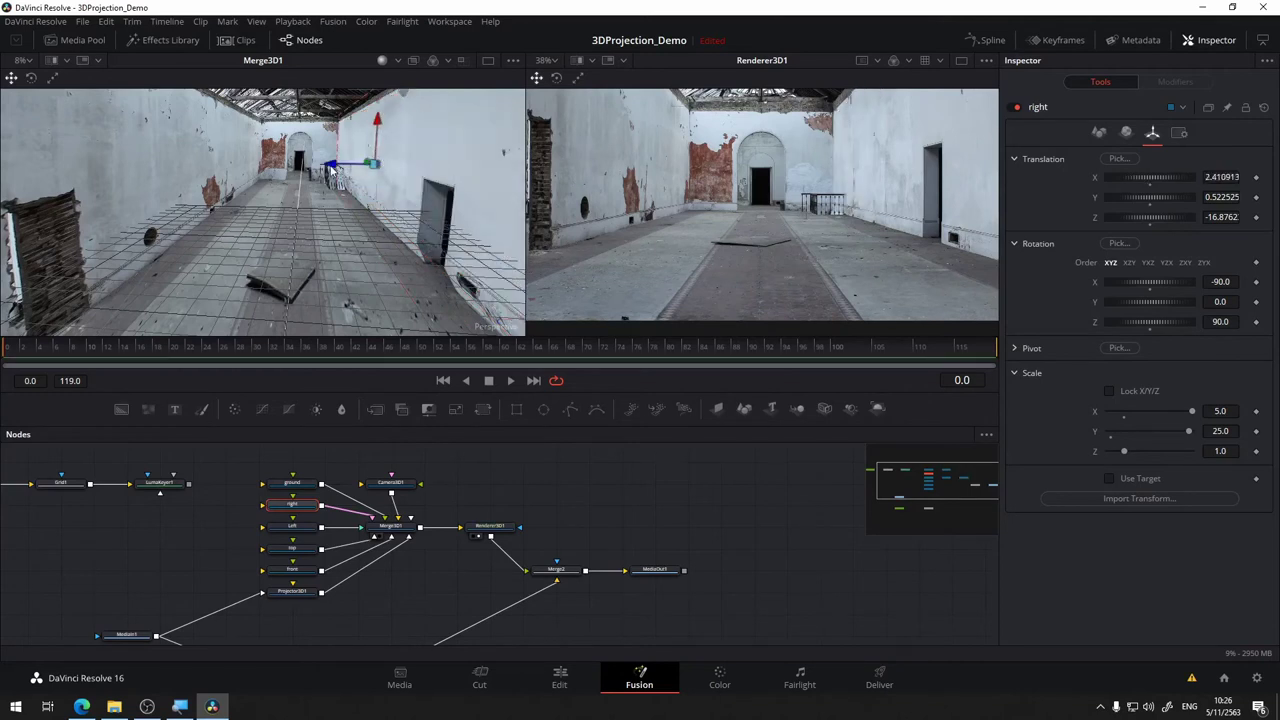
pyautogui.moveTo(337, 166); pyautogui.dragTo(328, 171)
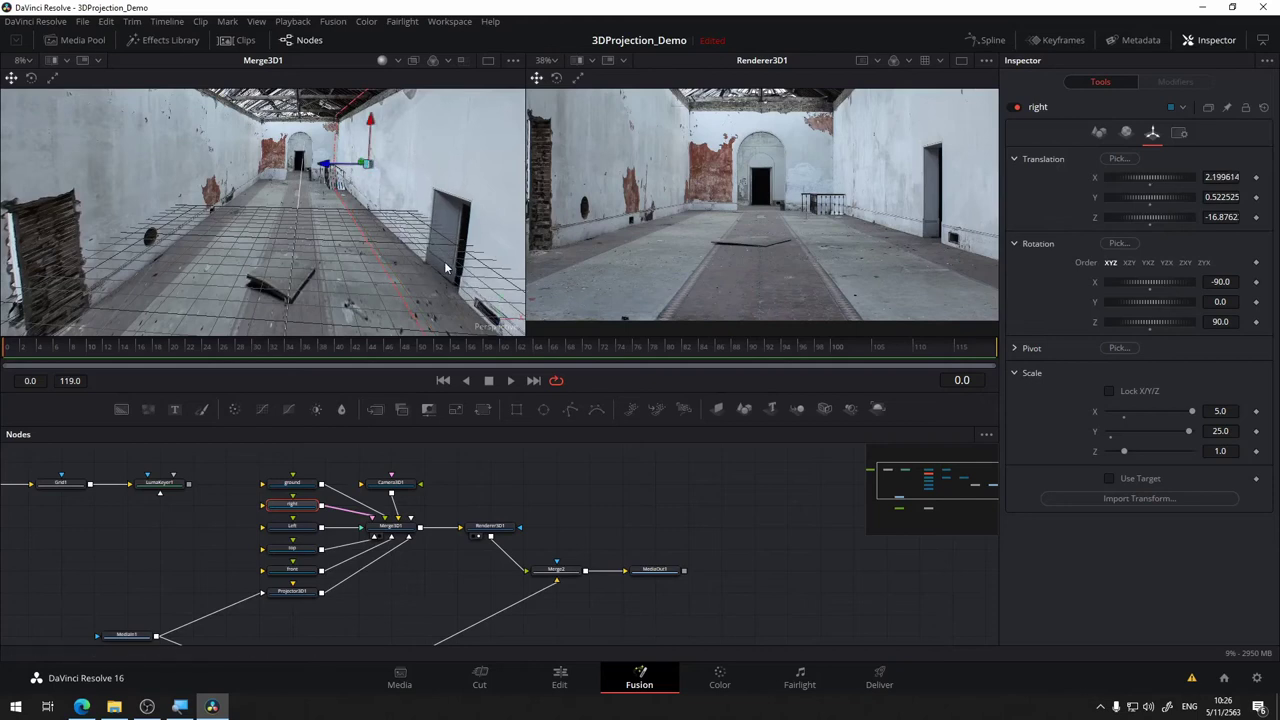
pyautogui.moveTo(448, 288); pyautogui.dragTo(433, 268)
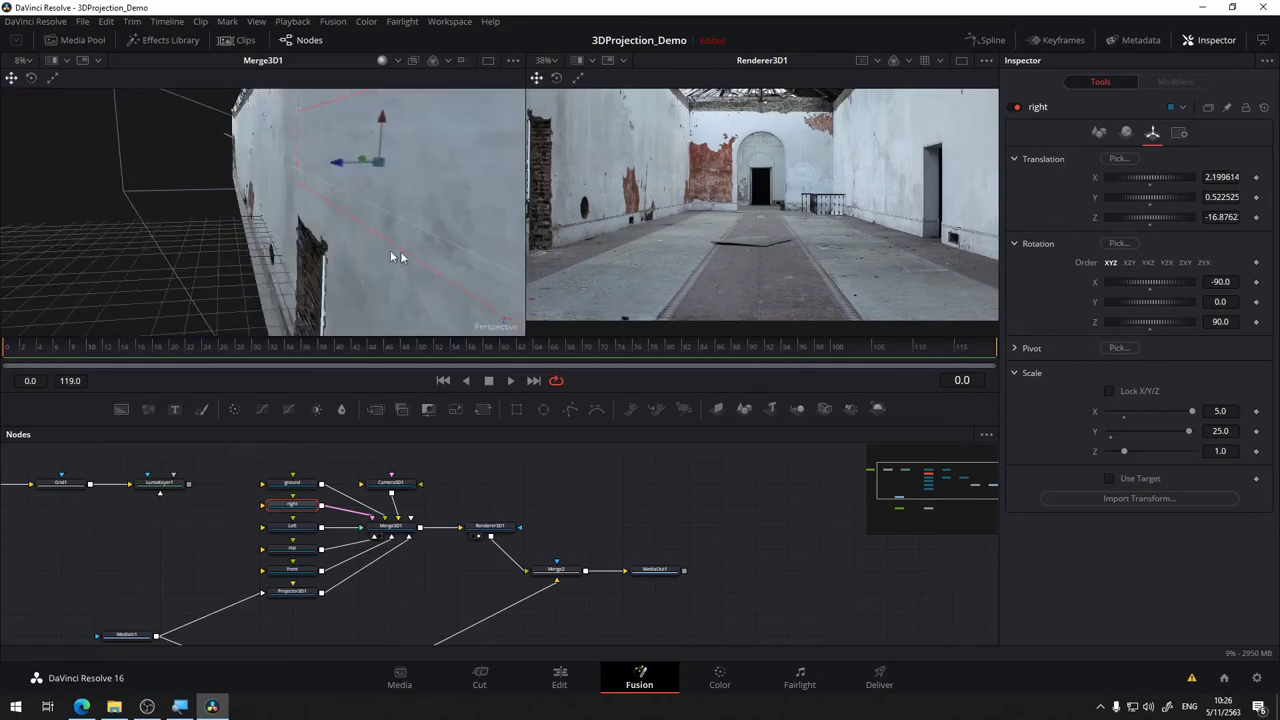
pyautogui.moveTo(435, 268)
pyautogui.mouseDown()
pyautogui.moveTo(437, 254)
pyautogui.moveTo(401, 261)
pyautogui.mouseUp()
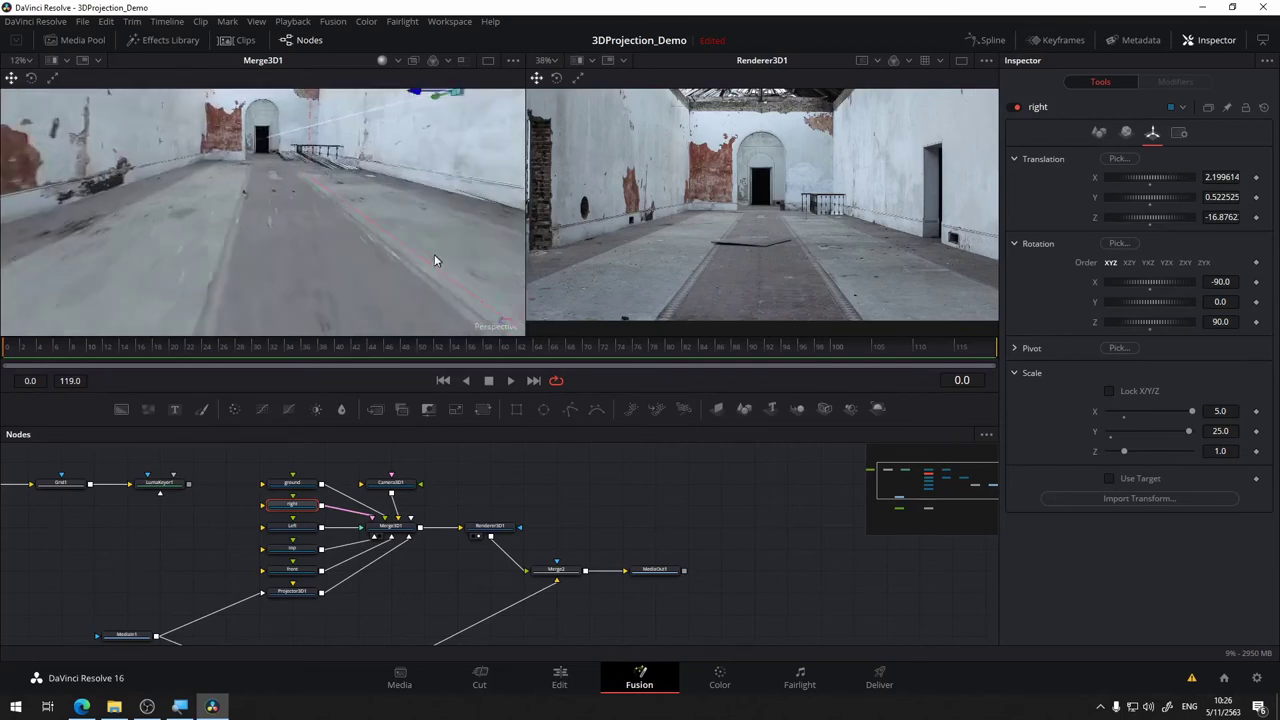
pyautogui.scroll(-3, 399, 257)
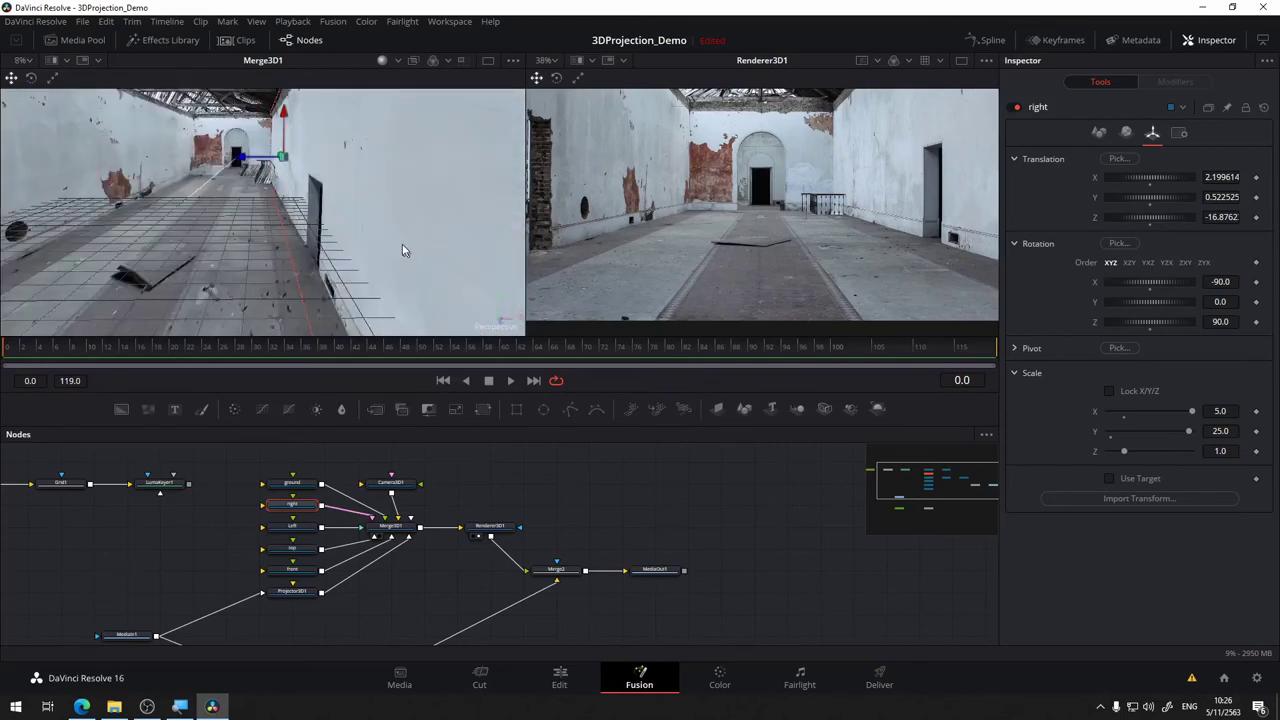
pyautogui.moveTo(403, 250)
pyautogui.mouseDown()
pyautogui.moveTo(416, 246)
pyautogui.moveTo(364, 269)
pyautogui.mouseUp()
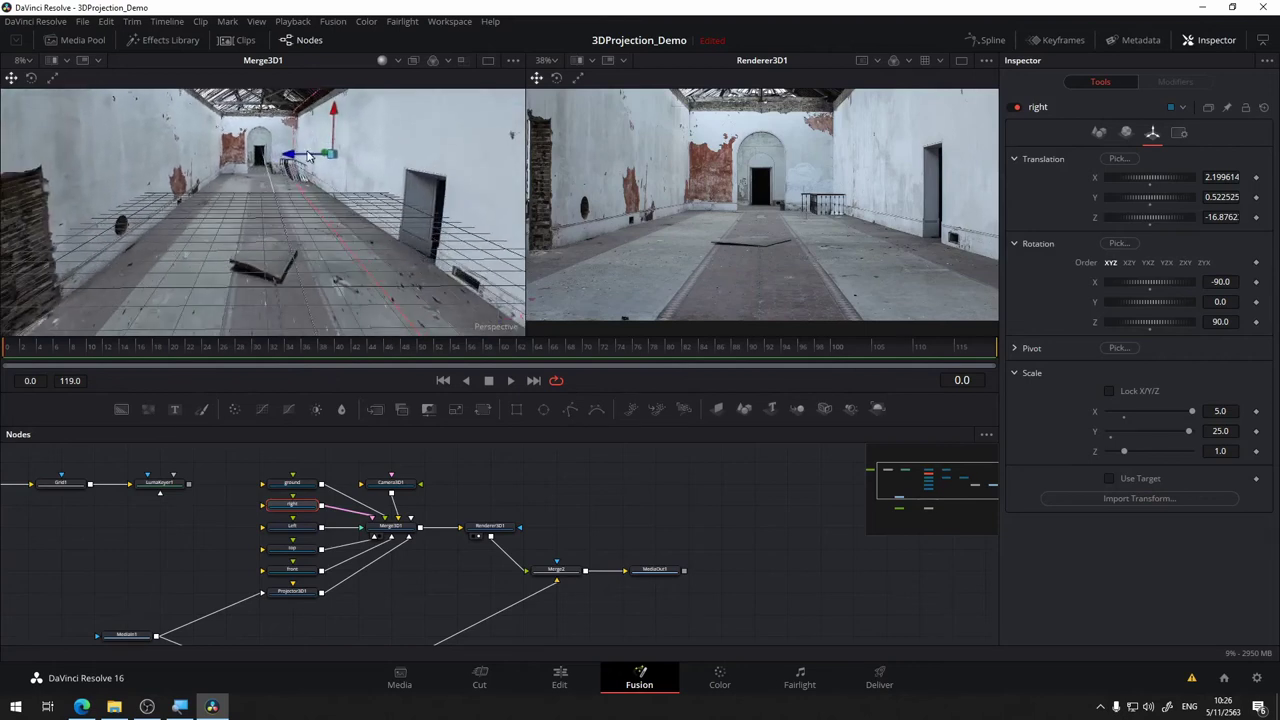
pyautogui.moveTo(293, 159); pyautogui.dragTo(287, 158)
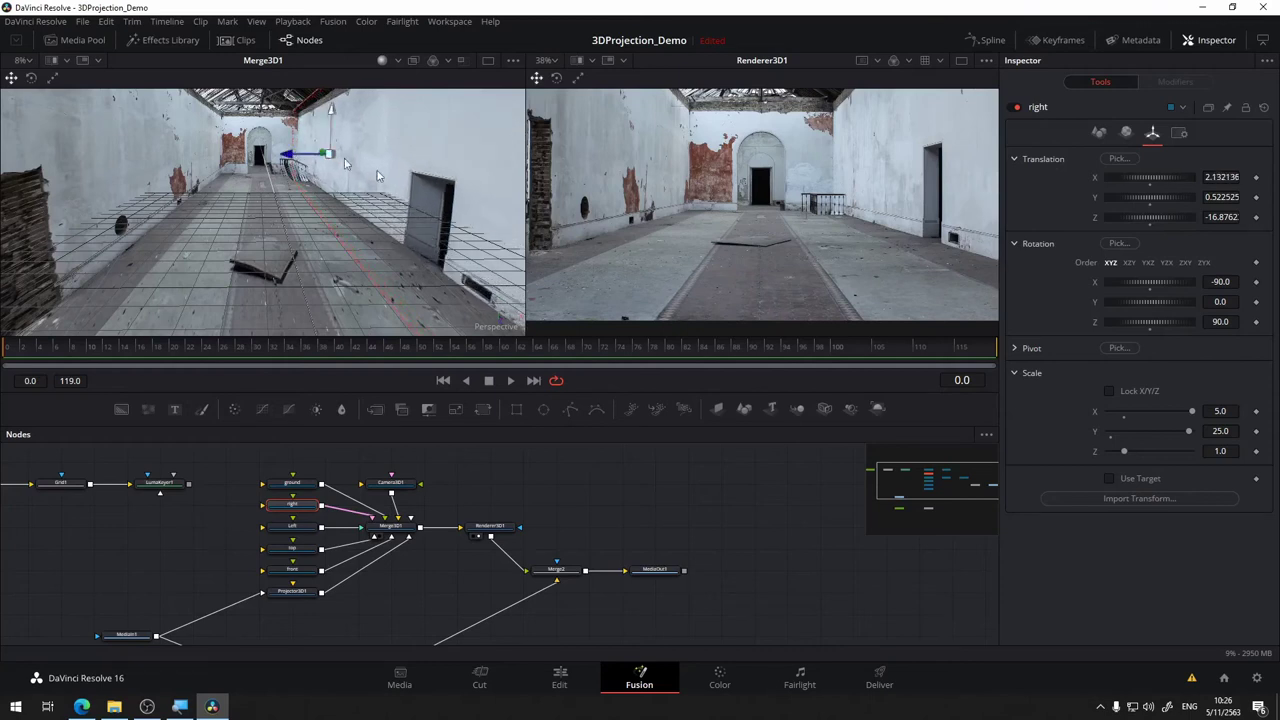
pyautogui.moveTo(372, 252)
pyautogui.mouseDown()
pyautogui.moveTo(325, 236)
pyautogui.moveTo(323, 266)
pyautogui.moveTo(386, 229)
pyautogui.moveTo(369, 217)
pyautogui.moveTo(333, 255)
pyautogui.moveTo(404, 216)
pyautogui.moveTo(409, 240)
pyautogui.moveTo(363, 249)
pyautogui.moveTo(388, 240)
pyautogui.moveTo(322, 200)
pyautogui.mouseUp()
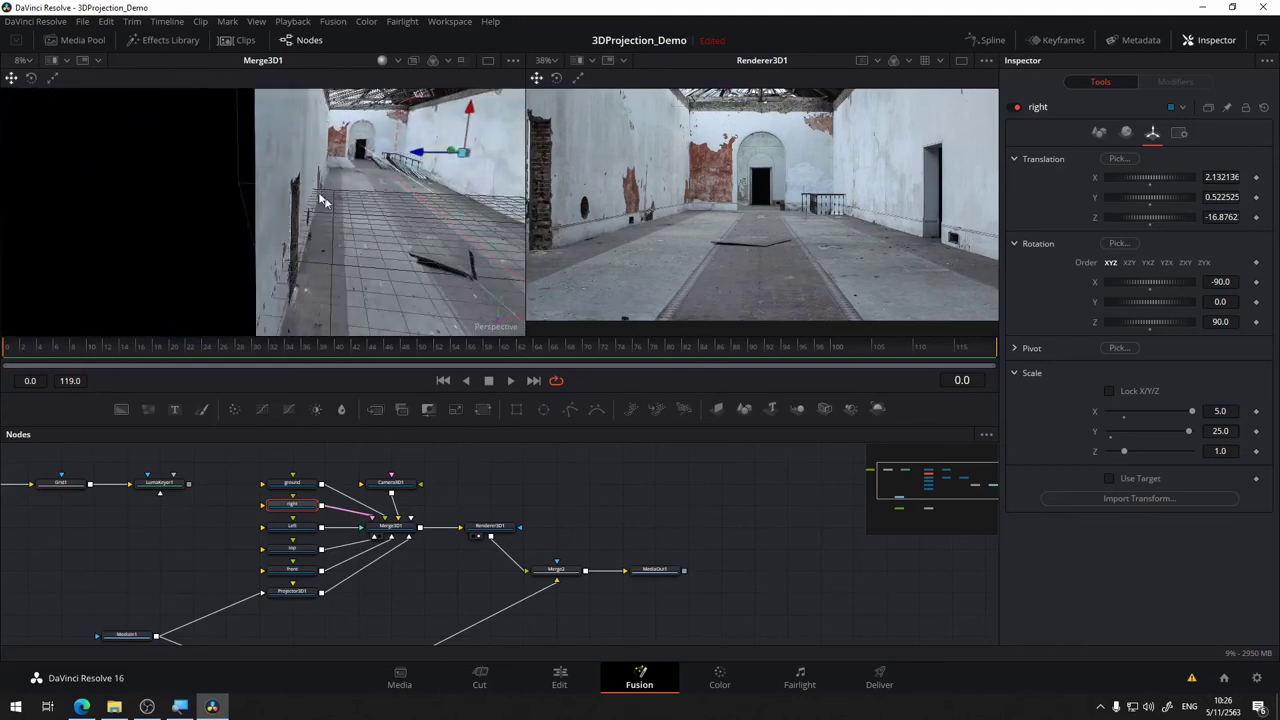
# Select the Left plane and slide it along X to about -2.24 to fit the left wall.
pyautogui.click(294, 279)
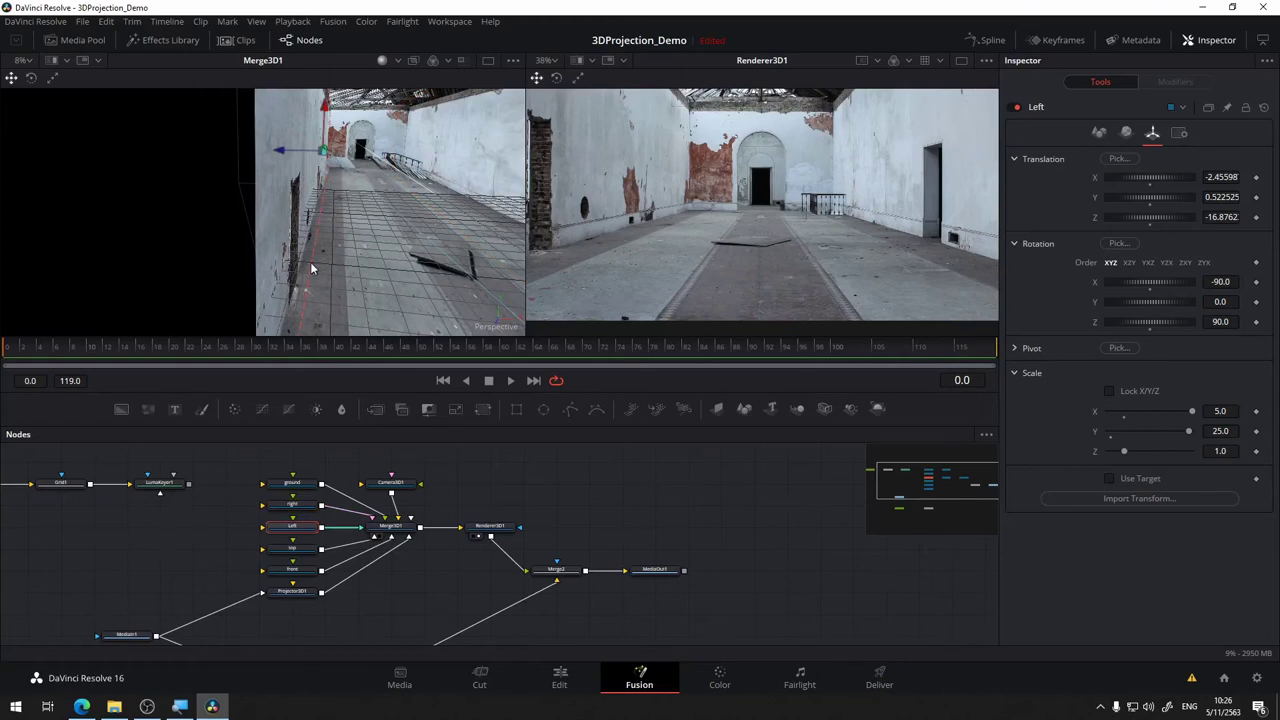
pyautogui.moveTo(310, 262)
pyautogui.mouseDown()
pyautogui.moveTo(359, 267)
pyautogui.moveTo(343, 248)
pyautogui.moveTo(326, 267)
pyautogui.mouseUp()
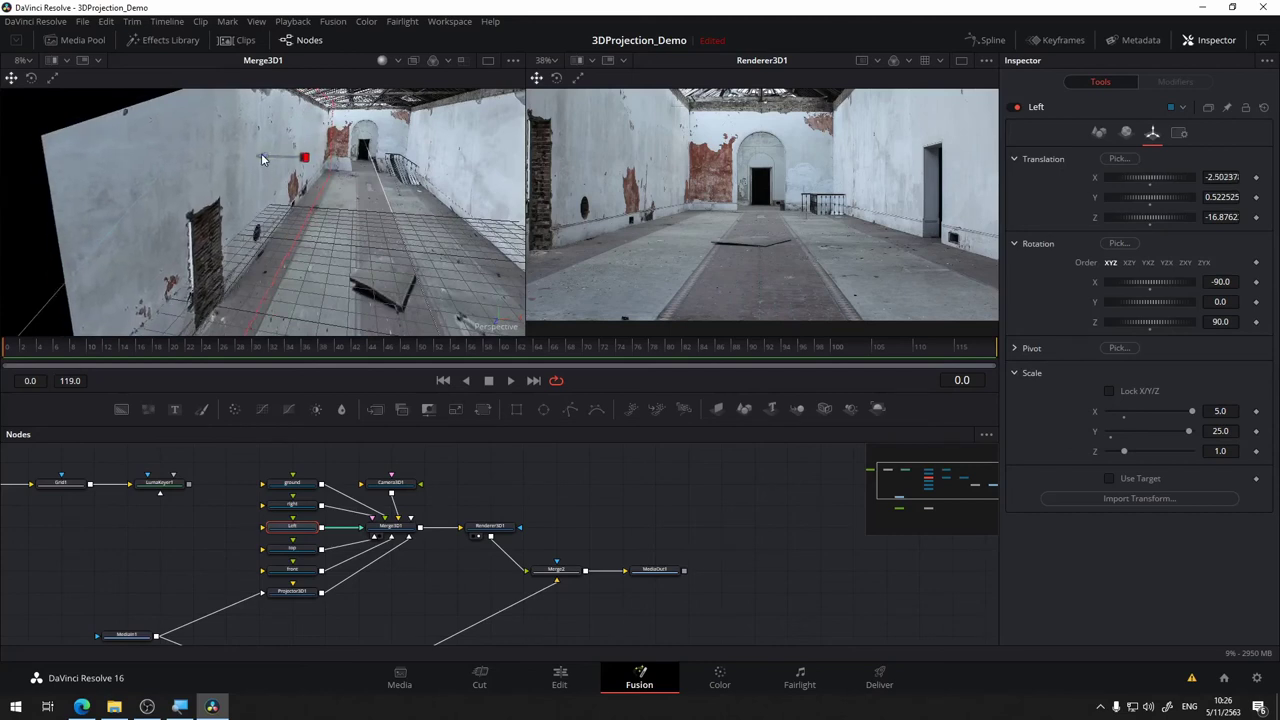
pyautogui.moveTo(264, 159); pyautogui.dragTo(278, 160)
pyautogui.moveTo(300, 250)
pyautogui.mouseDown()
pyautogui.moveTo(318, 258)
pyautogui.moveTo(325, 244)
pyautogui.moveTo(306, 205)
pyautogui.moveTo(283, 228)
pyautogui.moveTo(274, 191)
pyautogui.mouseUp()
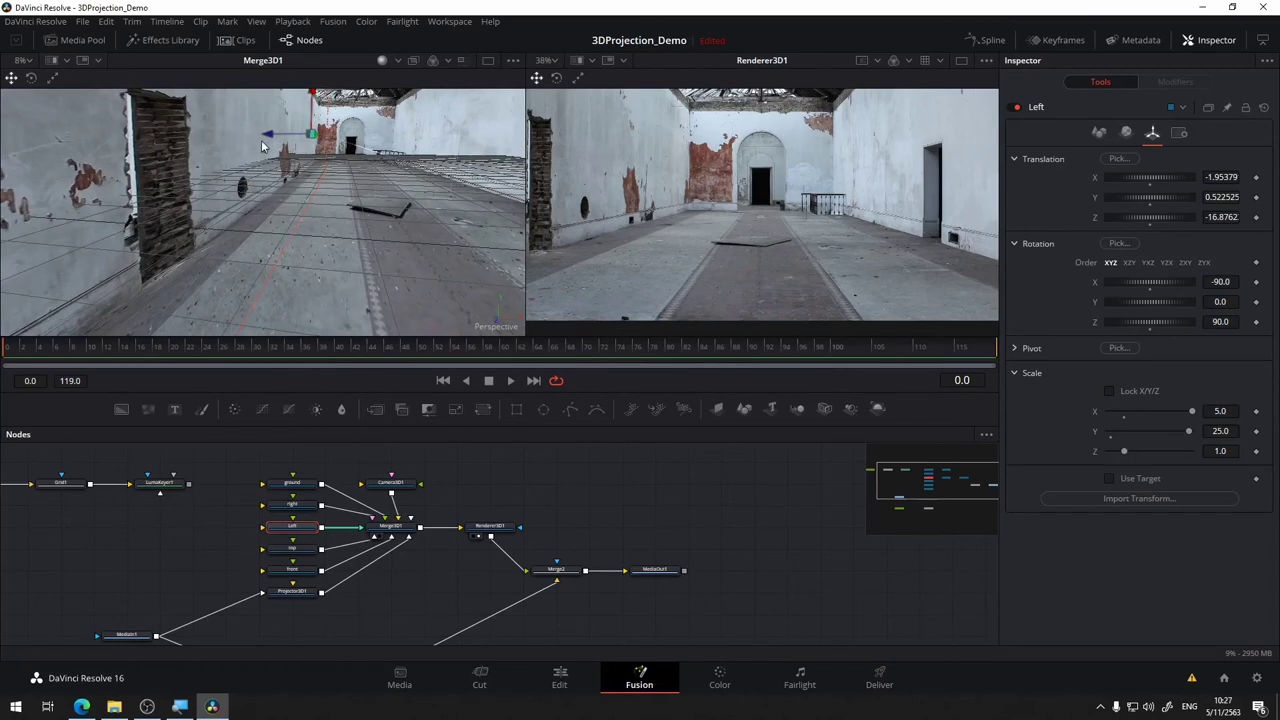
pyautogui.moveTo(268, 138); pyautogui.dragTo(261, 134)
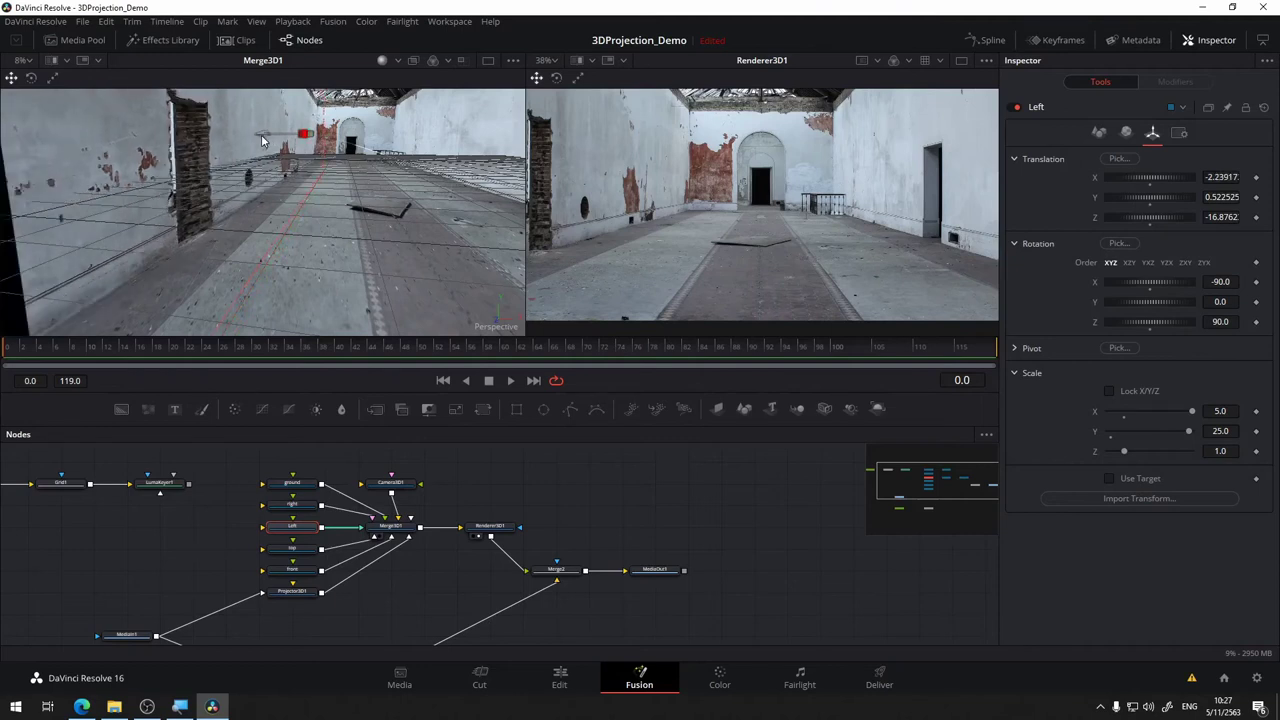
pyautogui.moveTo(290, 190)
pyautogui.mouseDown()
pyautogui.moveTo(288, 201)
pyautogui.moveTo(307, 196)
pyautogui.moveTo(264, 216)
pyautogui.moveTo(350, 217)
pyautogui.mouseUp()
# Toggle wireframe display on the left wall plane and orbit to inspect it.
pyautogui.click(1097, 133)
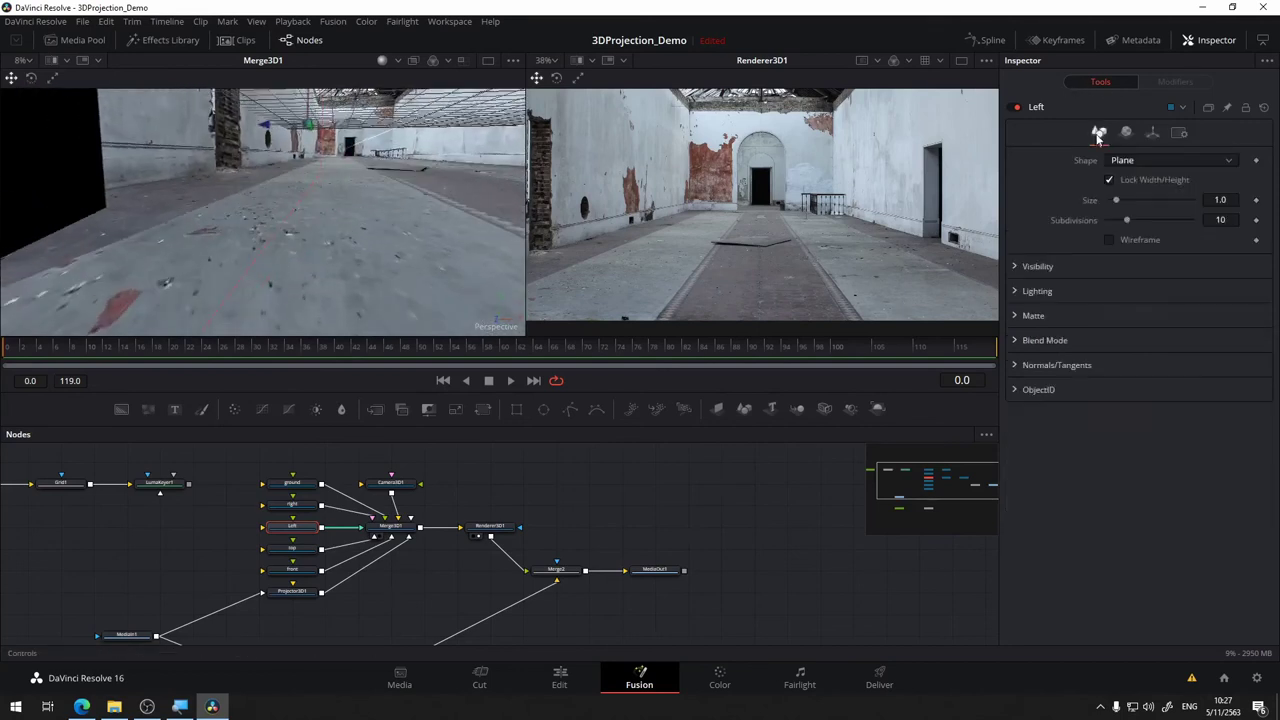
pyautogui.click(1108, 239)
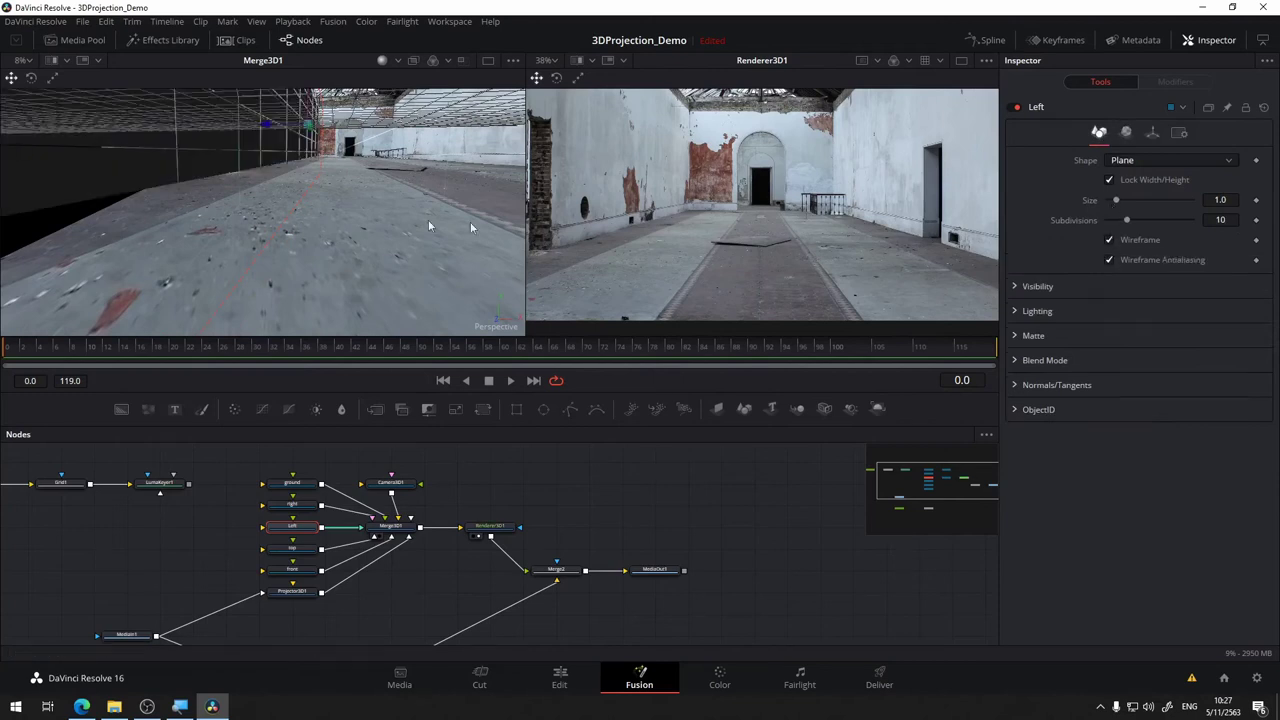
pyautogui.moveTo(470, 221); pyautogui.dragTo(258, 222)
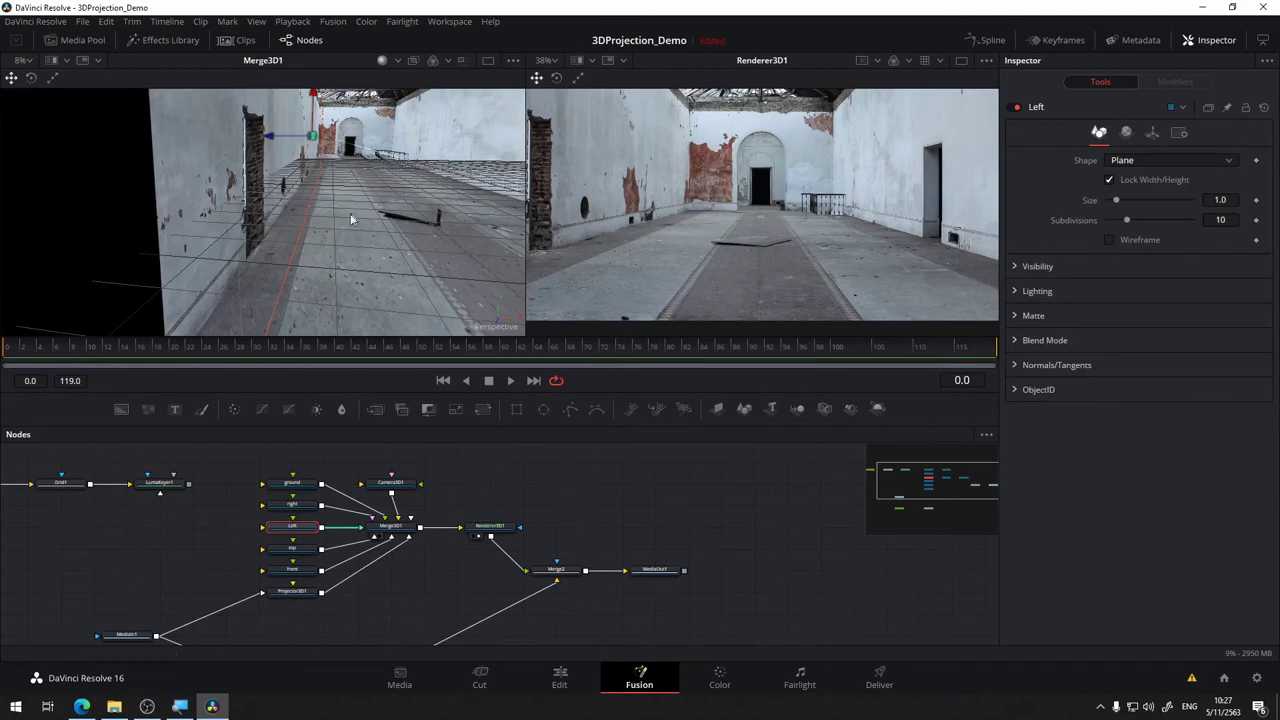
pyautogui.moveTo(352, 214)
pyautogui.mouseDown()
pyautogui.moveTo(247, 156)
pyautogui.moveTo(263, 143)
pyautogui.mouseUp()
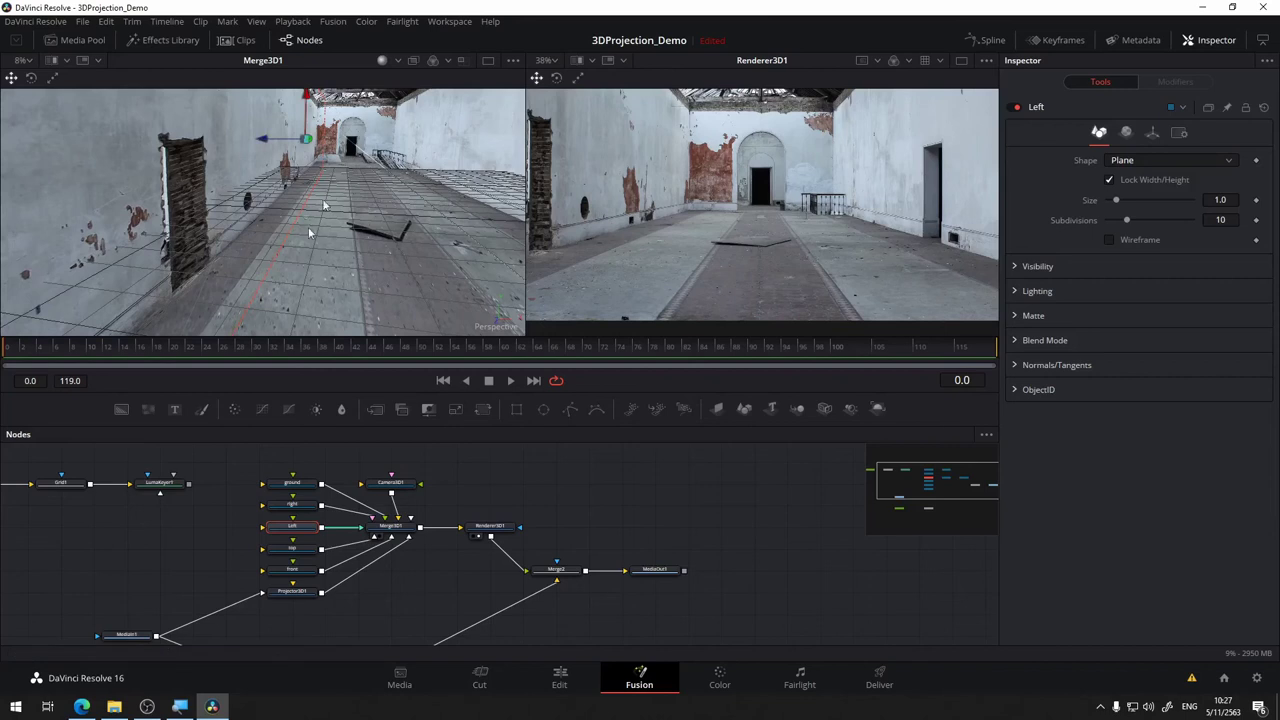
# Hide the 3D viewer's grid, then adjust the left wall plane with the gizmo.
pyautogui.rightClick(424, 148)
pyautogui.moveTo(496, 198)
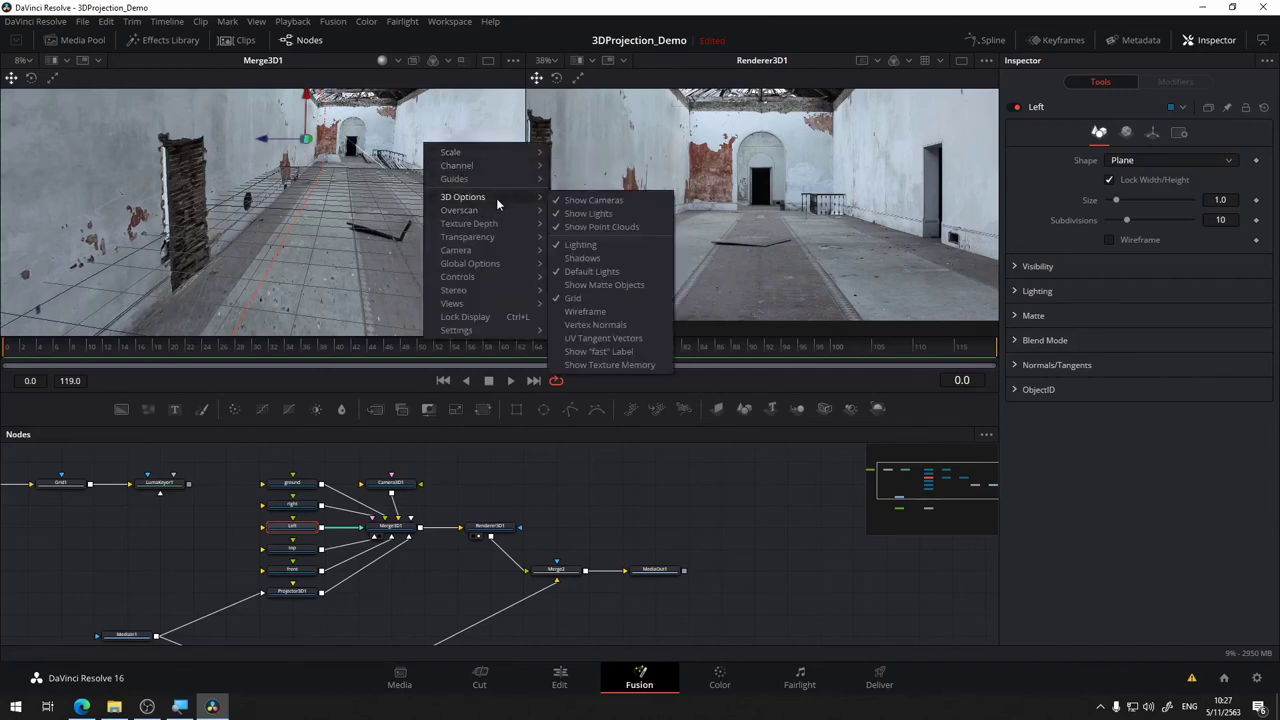
pyautogui.click(572, 298)
pyautogui.moveTo(330, 200)
pyautogui.mouseDown()
pyautogui.moveTo(293, 170)
pyautogui.moveTo(315, 181)
pyautogui.mouseUp()
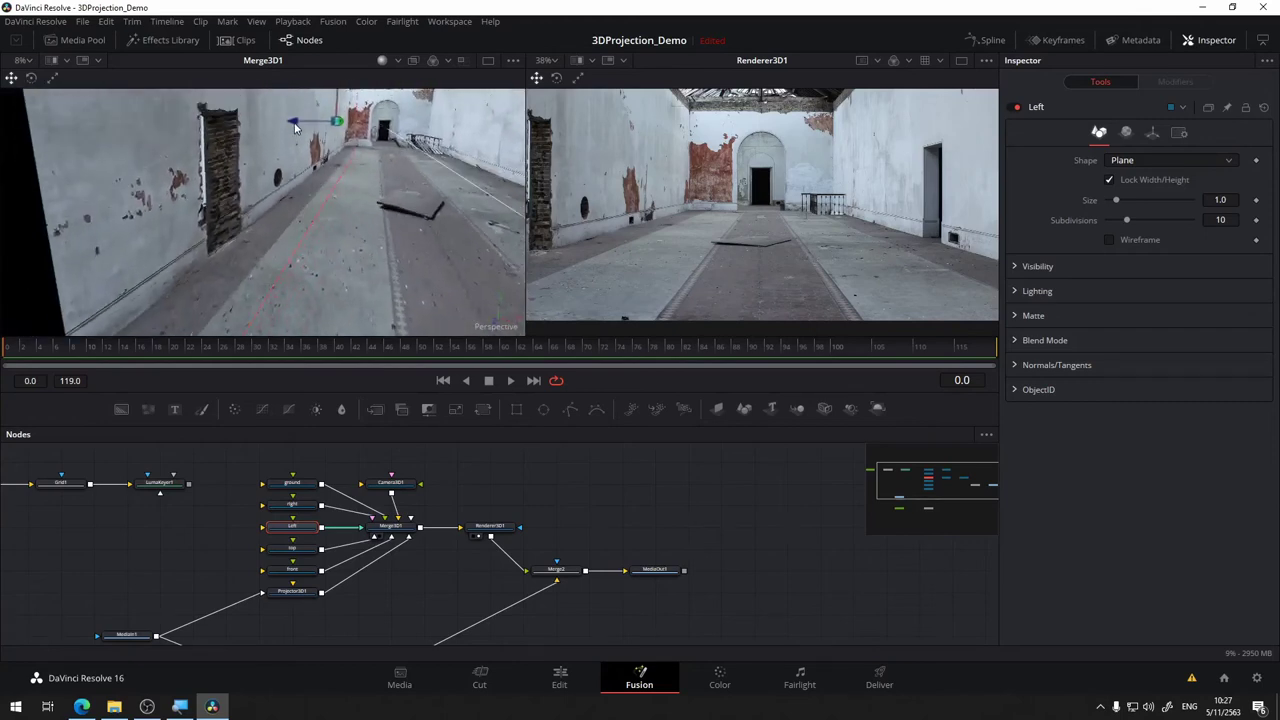
pyautogui.press('e')
pyautogui.moveTo(293, 124)
pyautogui.mouseDown()
pyautogui.moveTo(280, 115)
pyautogui.moveTo(360, 183)
pyautogui.mouseUp()
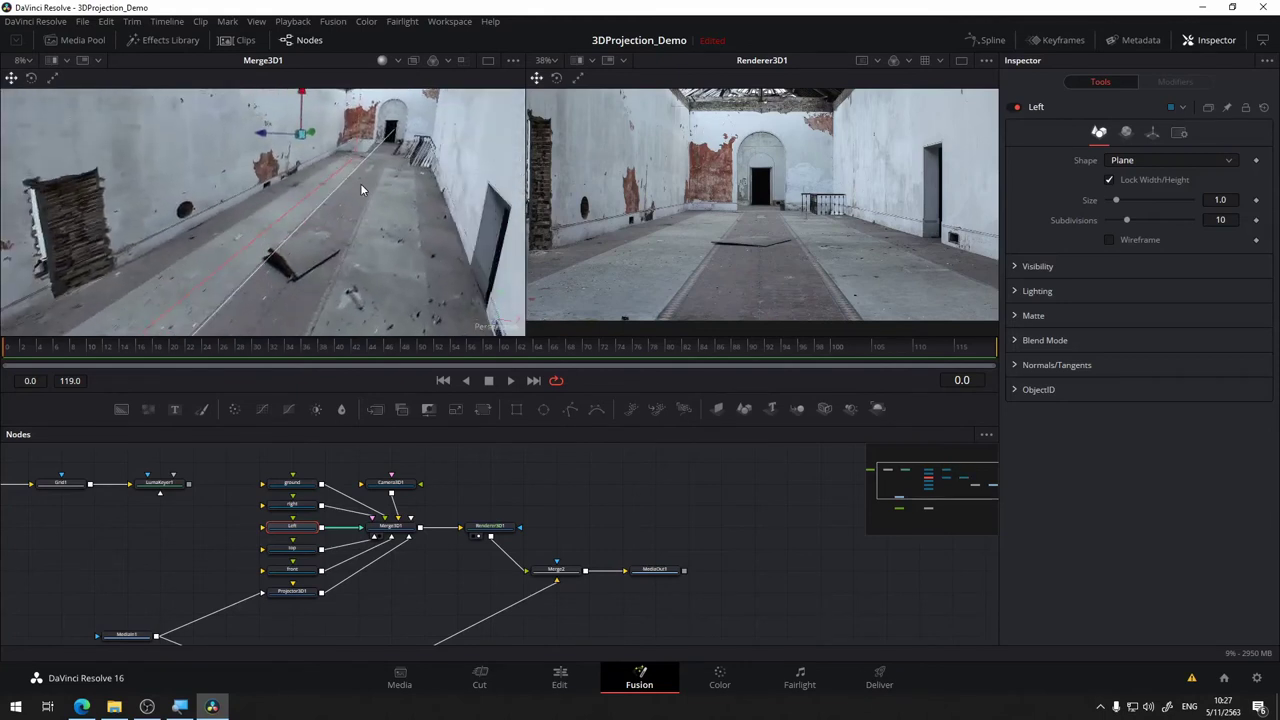
# Nudge the right wall plane inward to Translation X 2.081171 and orbit to check it.
pyautogui.click(472, 177)
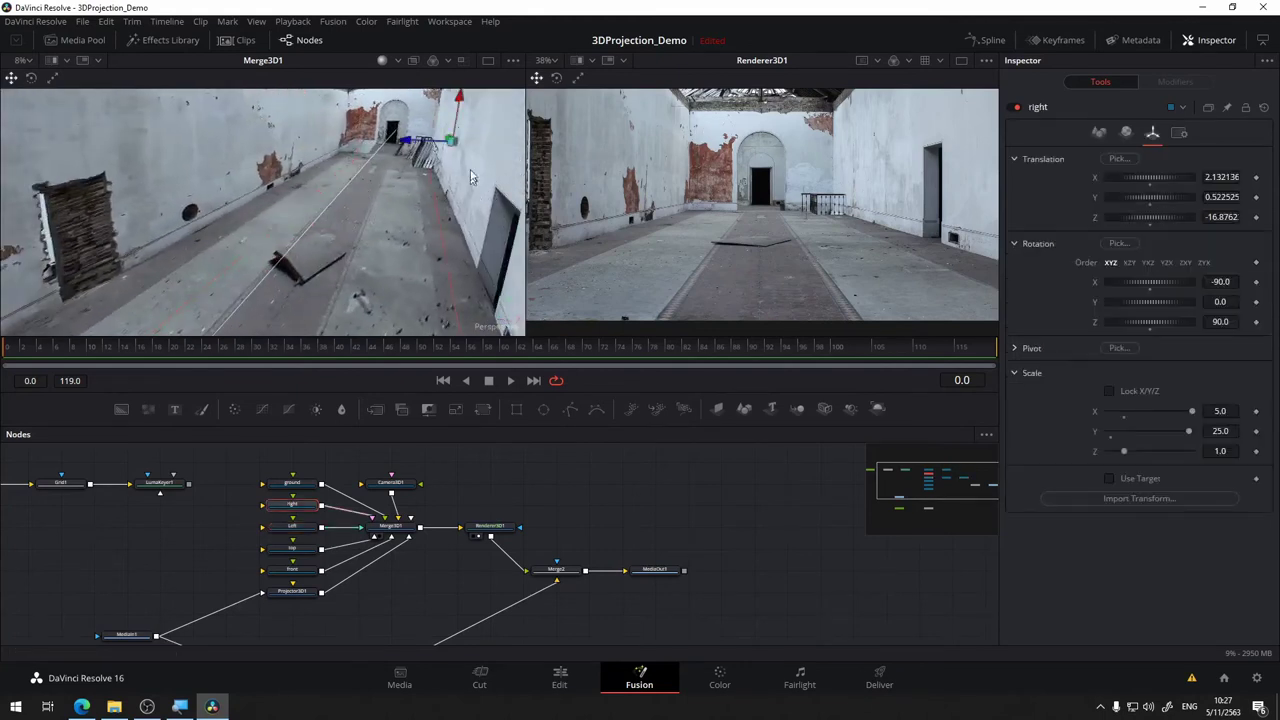
pyautogui.moveTo(409, 143); pyautogui.dragTo(406, 144)
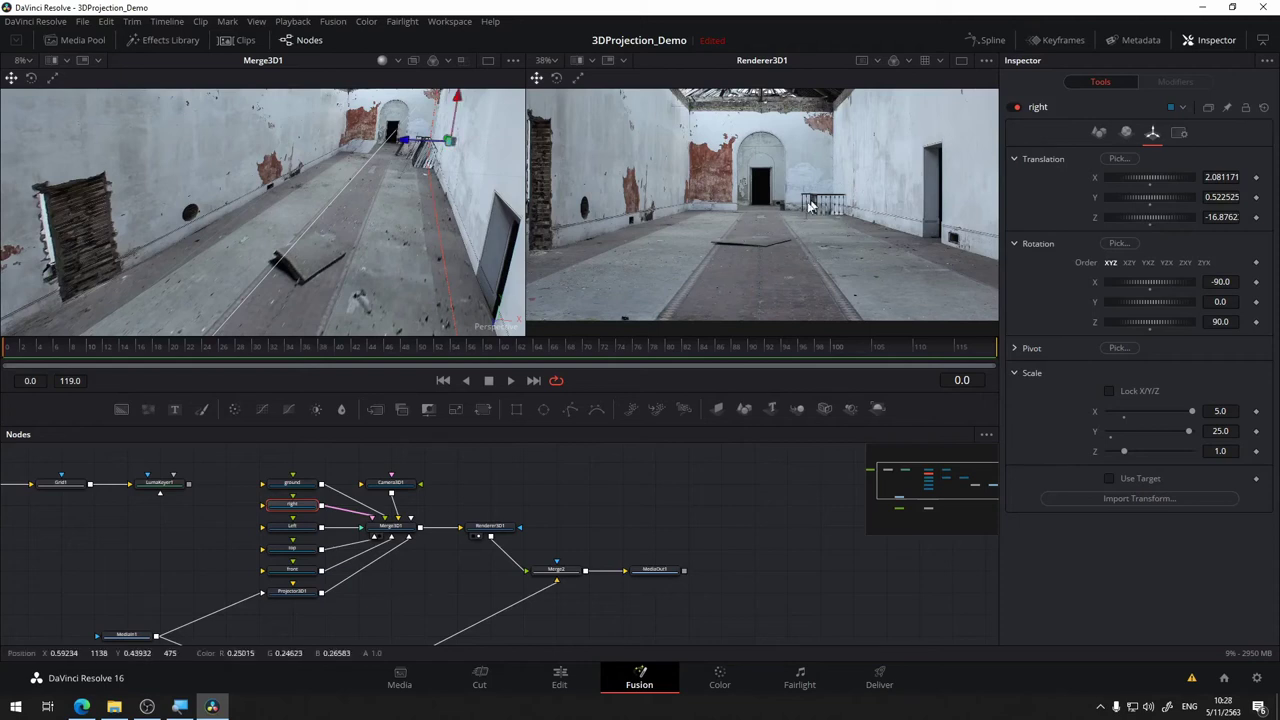
pyautogui.moveTo(390, 182)
pyautogui.mouseDown()
pyautogui.moveTo(410, 110)
pyautogui.moveTo(403, 141)
pyautogui.mouseUp()
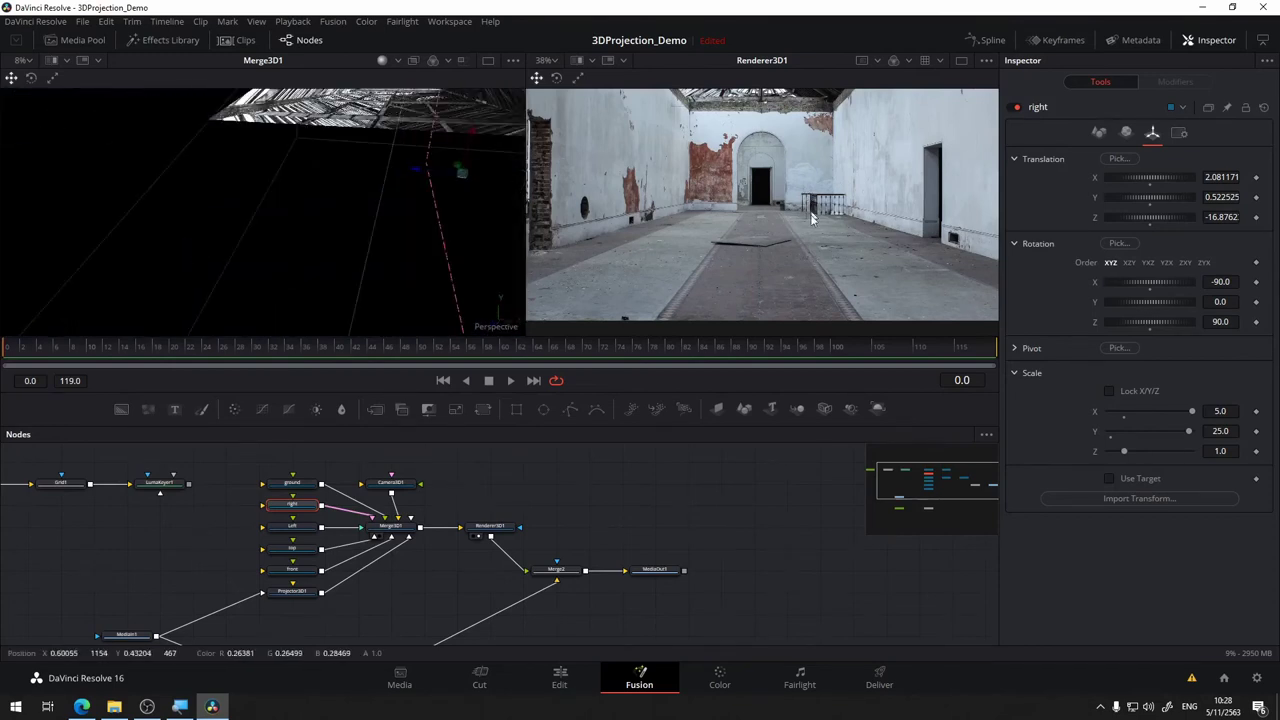
pyautogui.moveTo(437, 177)
pyautogui.mouseDown()
pyautogui.moveTo(411, 165)
pyautogui.moveTo(336, 188)
pyautogui.moveTo(364, 182)
pyautogui.mouseUp()
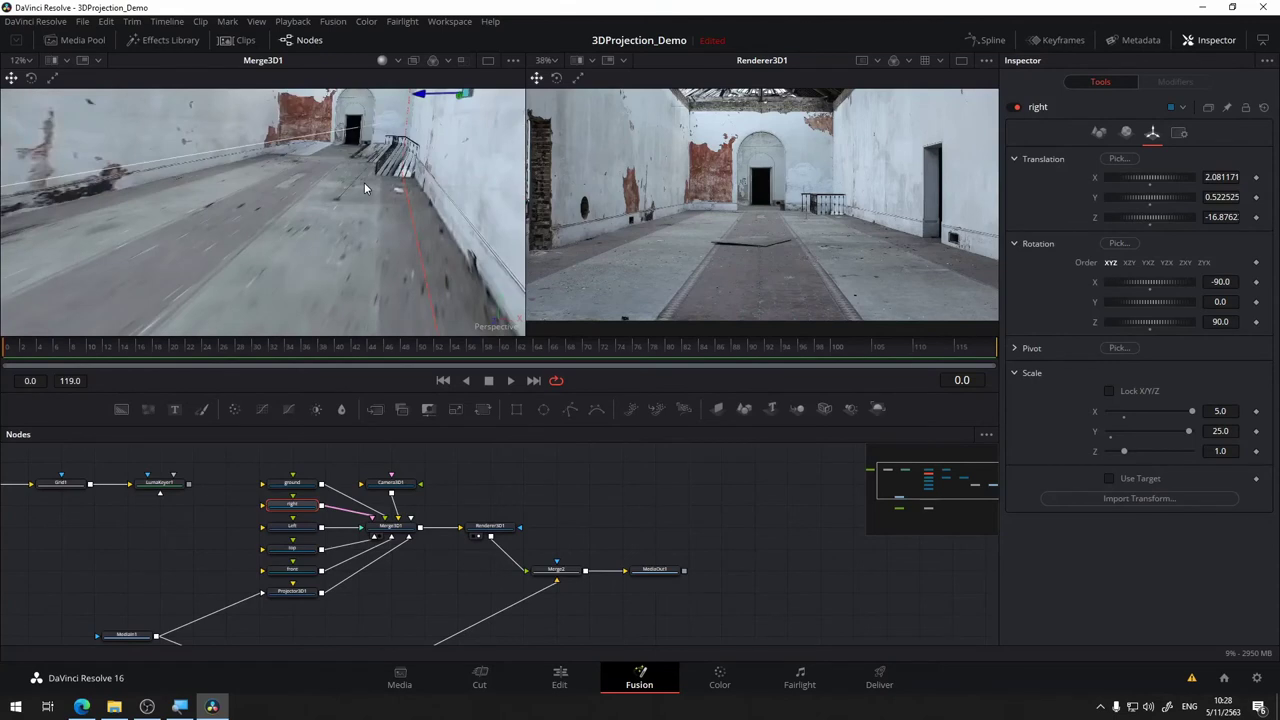
# Drag the front wall plane along Z from -29.29 to about -24.27.
pyautogui.click(368, 181)
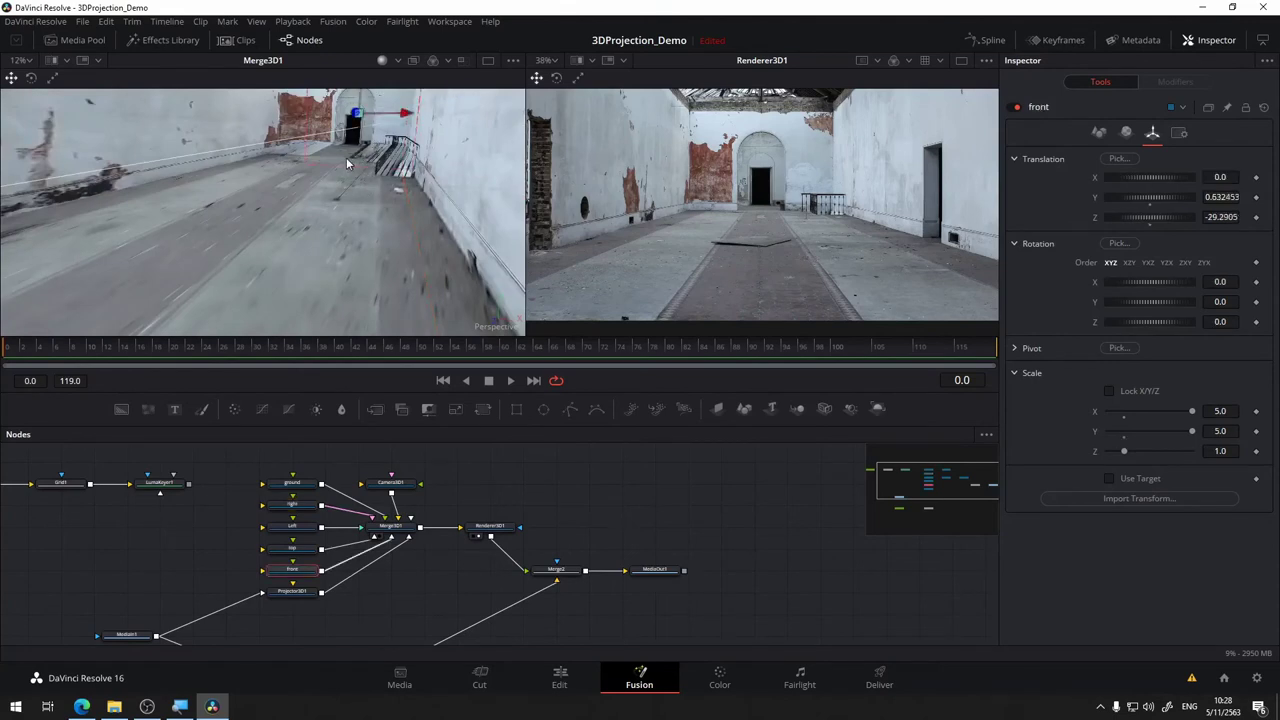
pyautogui.moveTo(346, 157)
pyautogui.mouseDown()
pyautogui.moveTo(323, 171)
pyautogui.moveTo(347, 180)
pyautogui.mouseUp()
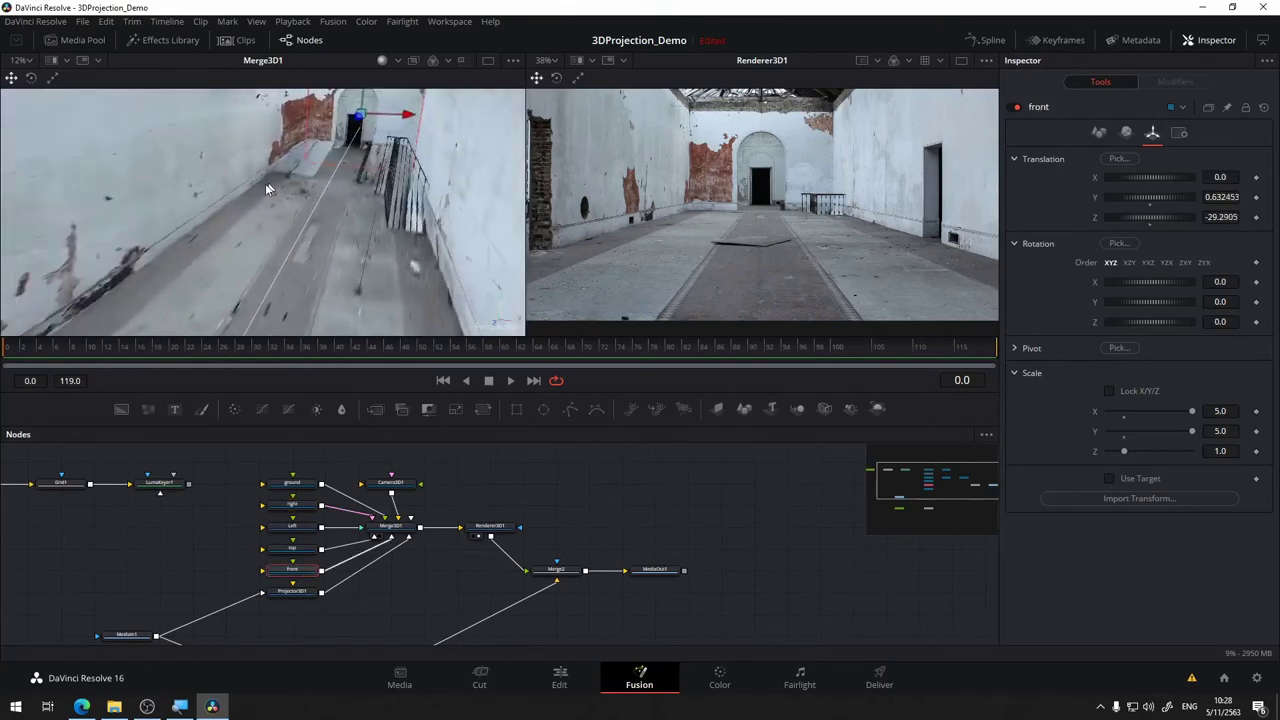
pyautogui.moveTo(388, 147); pyautogui.dragTo(225, 190)
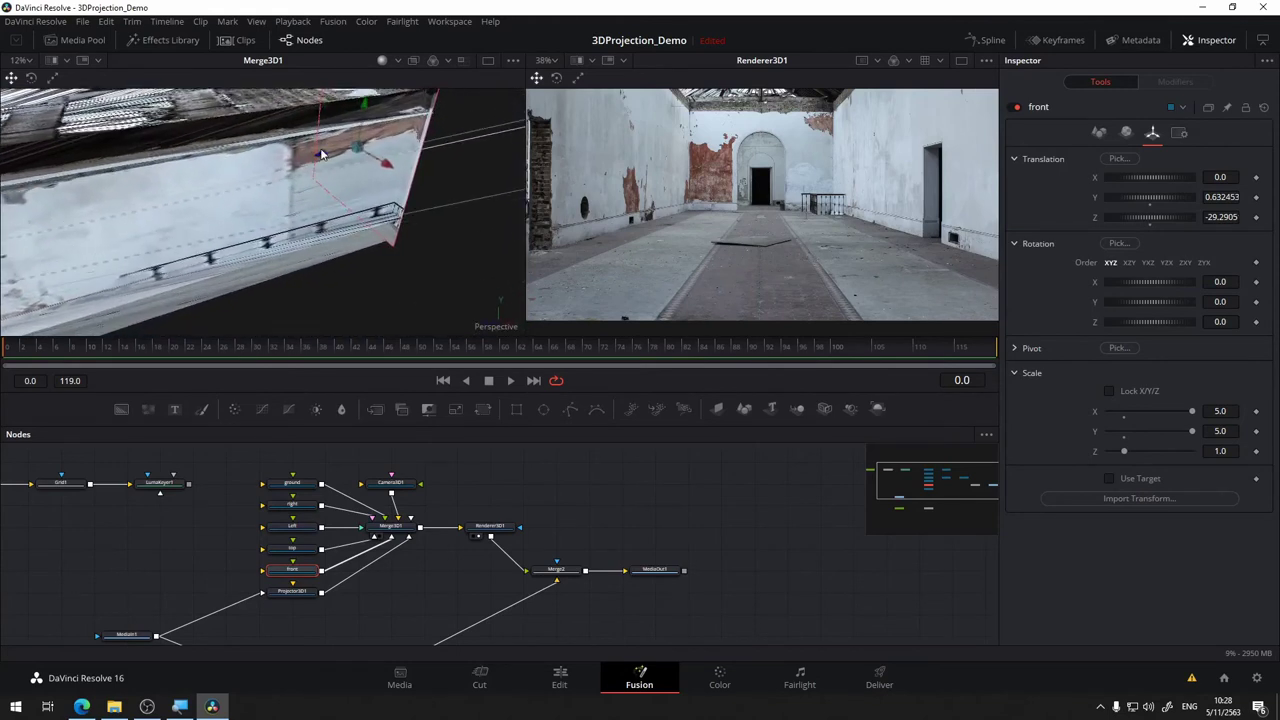
pyautogui.moveTo(322, 156); pyautogui.dragTo(226, 192)
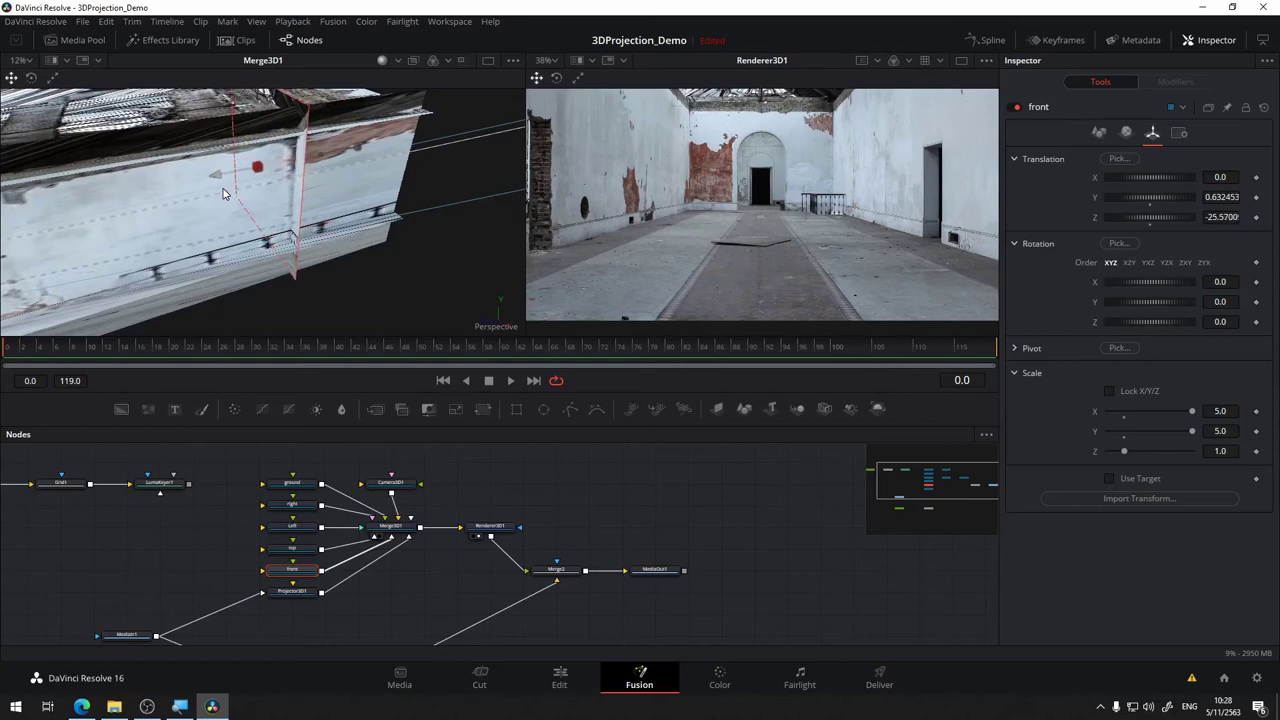
pyautogui.moveTo(226, 192)
pyautogui.mouseDown()
pyautogui.moveTo(323, 215)
pyautogui.moveTo(372, 195)
pyautogui.moveTo(361, 190)
pyautogui.moveTo(321, 242)
pyautogui.mouseUp()
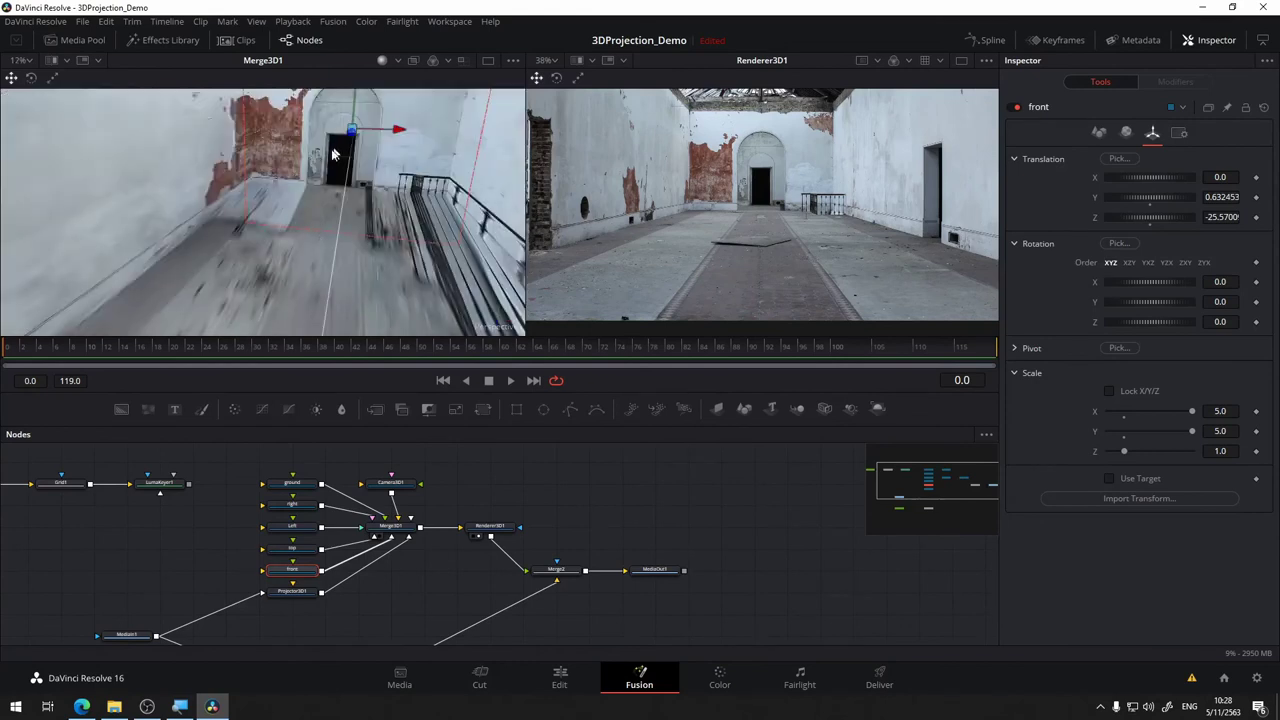
pyautogui.moveTo(333, 153)
pyautogui.mouseDown()
pyautogui.moveTo(303, 158)
pyautogui.moveTo(310, 139)
pyautogui.moveTo(282, 160)
pyautogui.mouseUp()
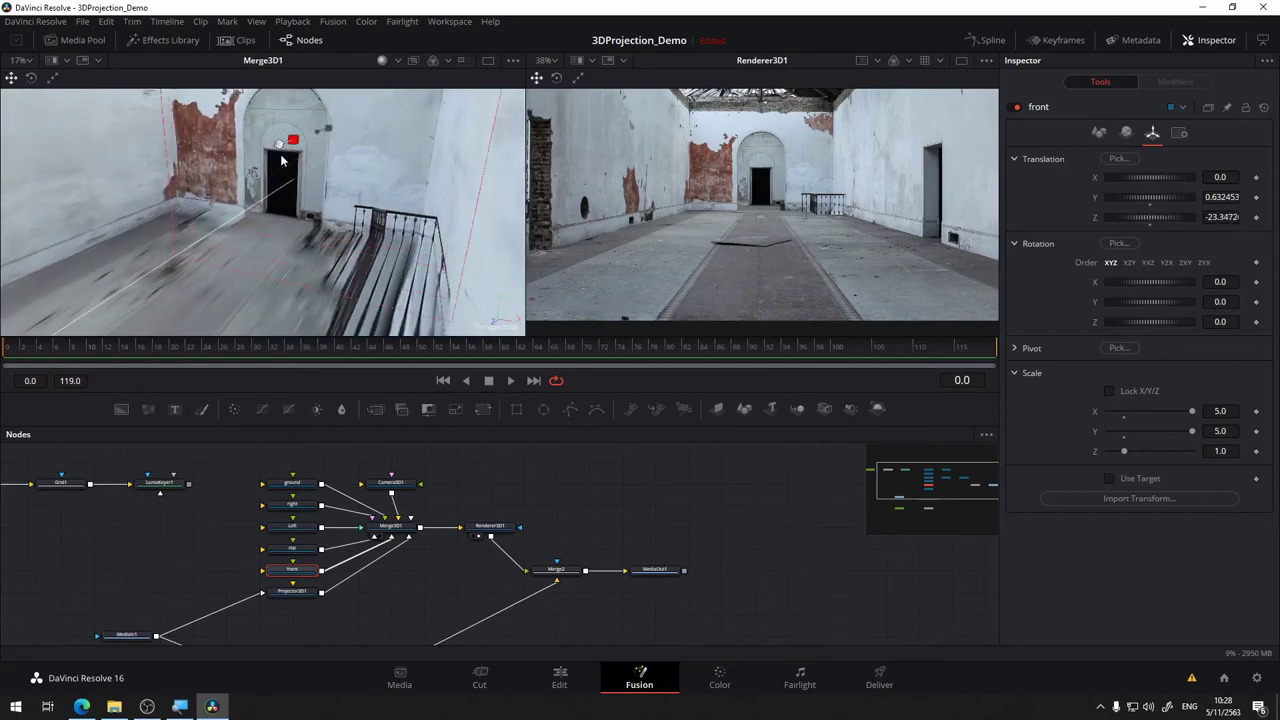
pyautogui.moveTo(281, 160); pyautogui.dragTo(272, 163)
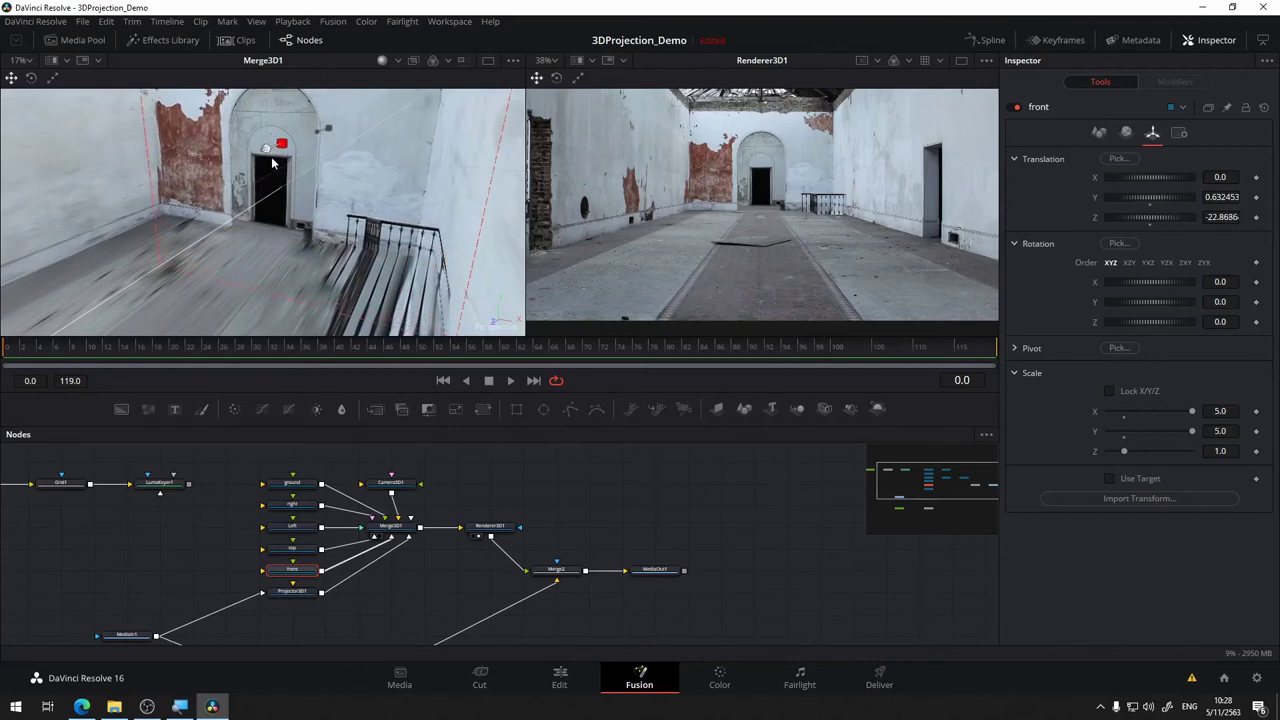
pyautogui.moveTo(272, 163); pyautogui.dragTo(294, 153)
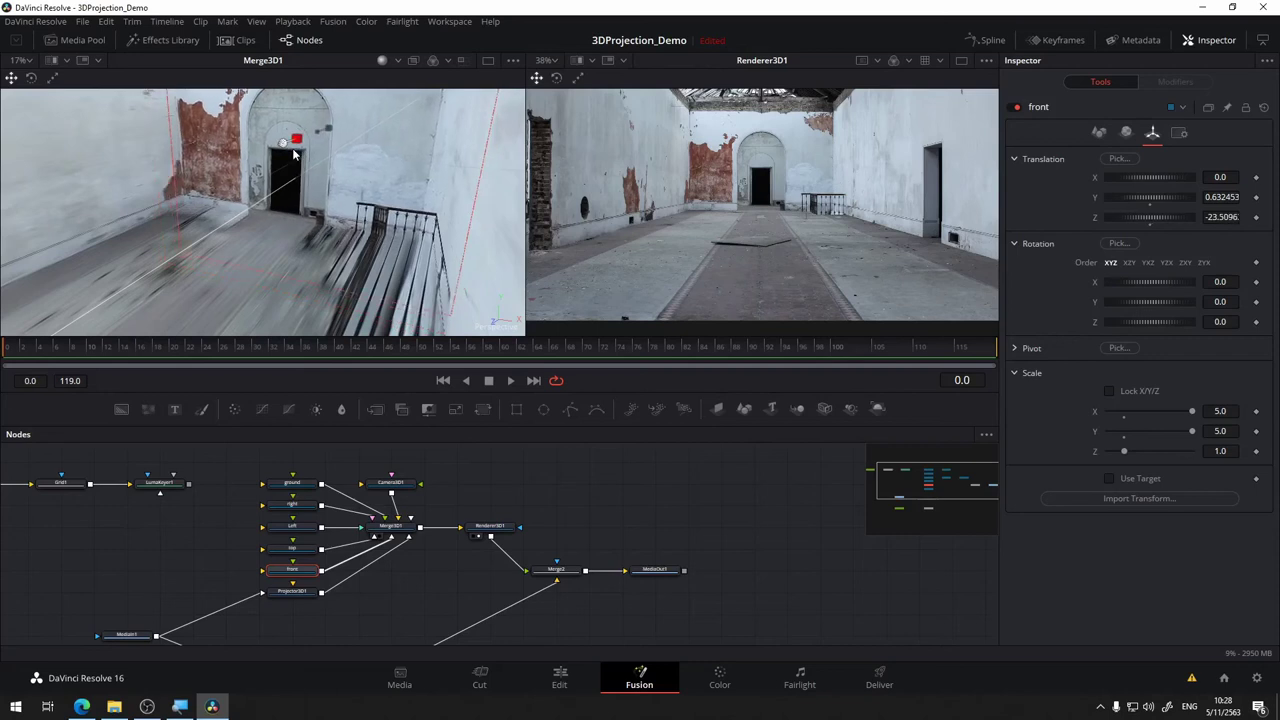
pyautogui.moveTo(294, 153); pyautogui.dragTo(305, 148)
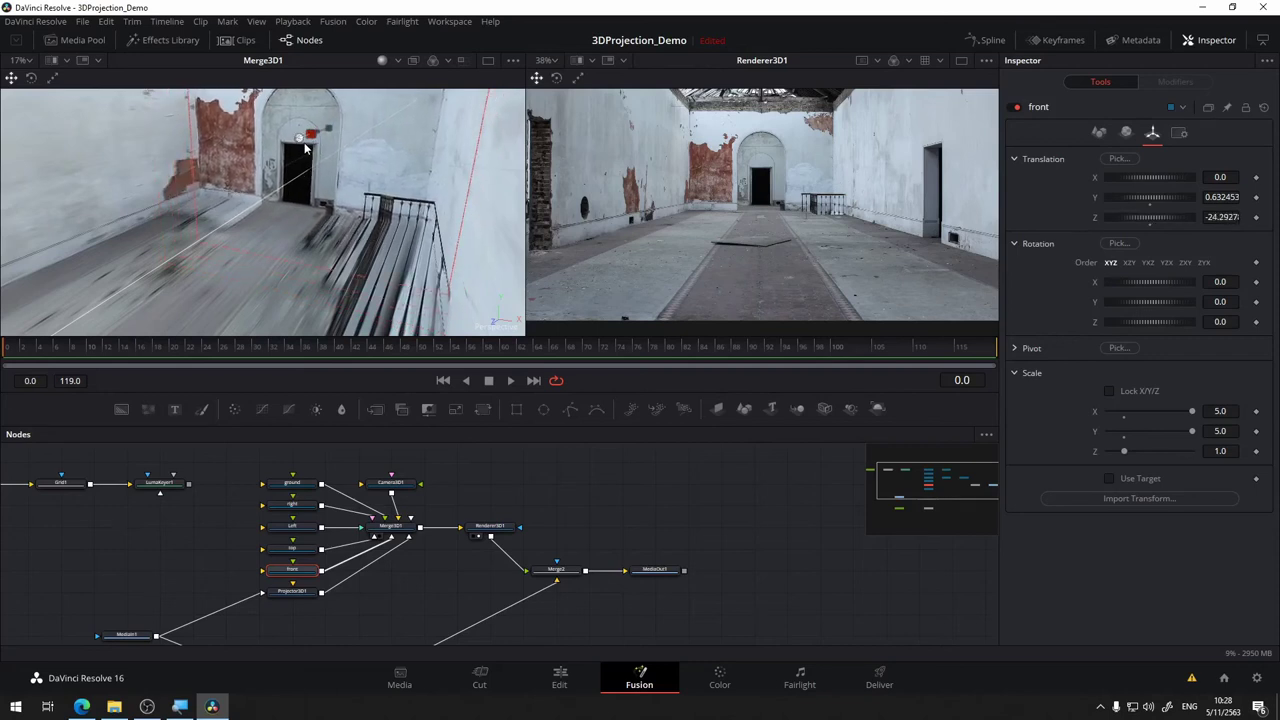
pyautogui.moveTo(305, 148); pyautogui.dragTo(296, 146)
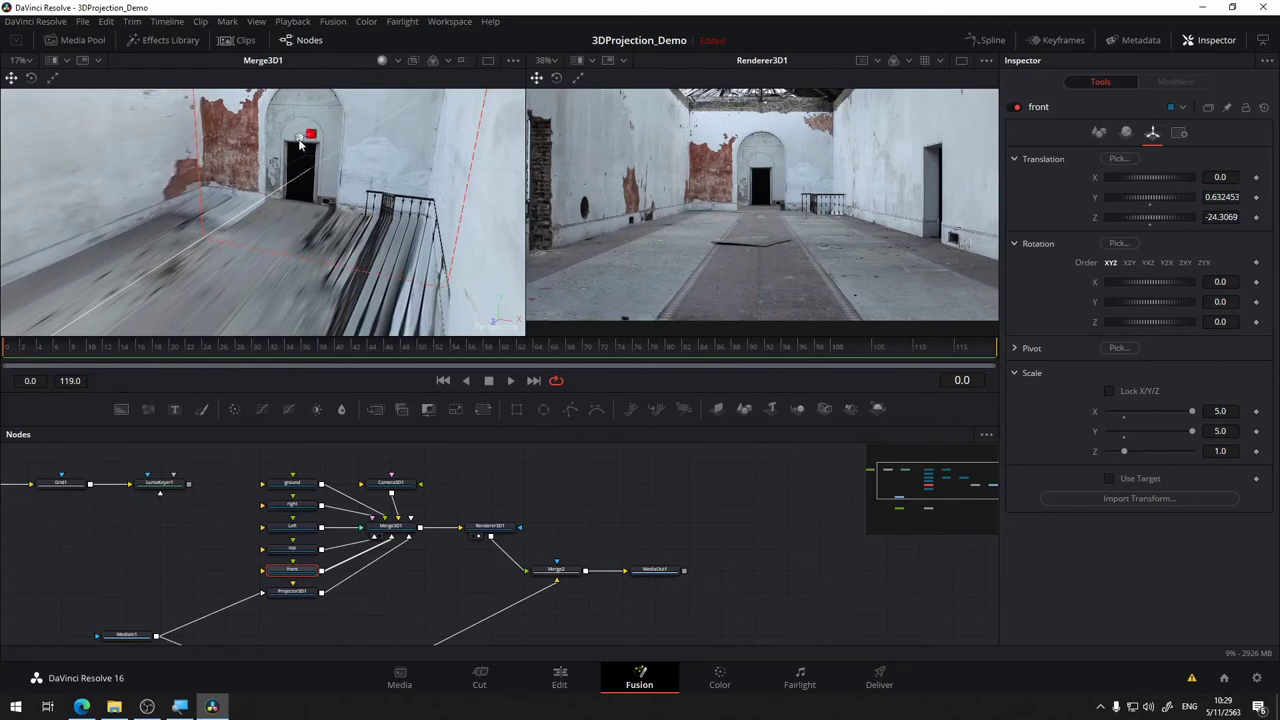
pyautogui.moveTo(300, 133); pyautogui.dragTo(308, 135)
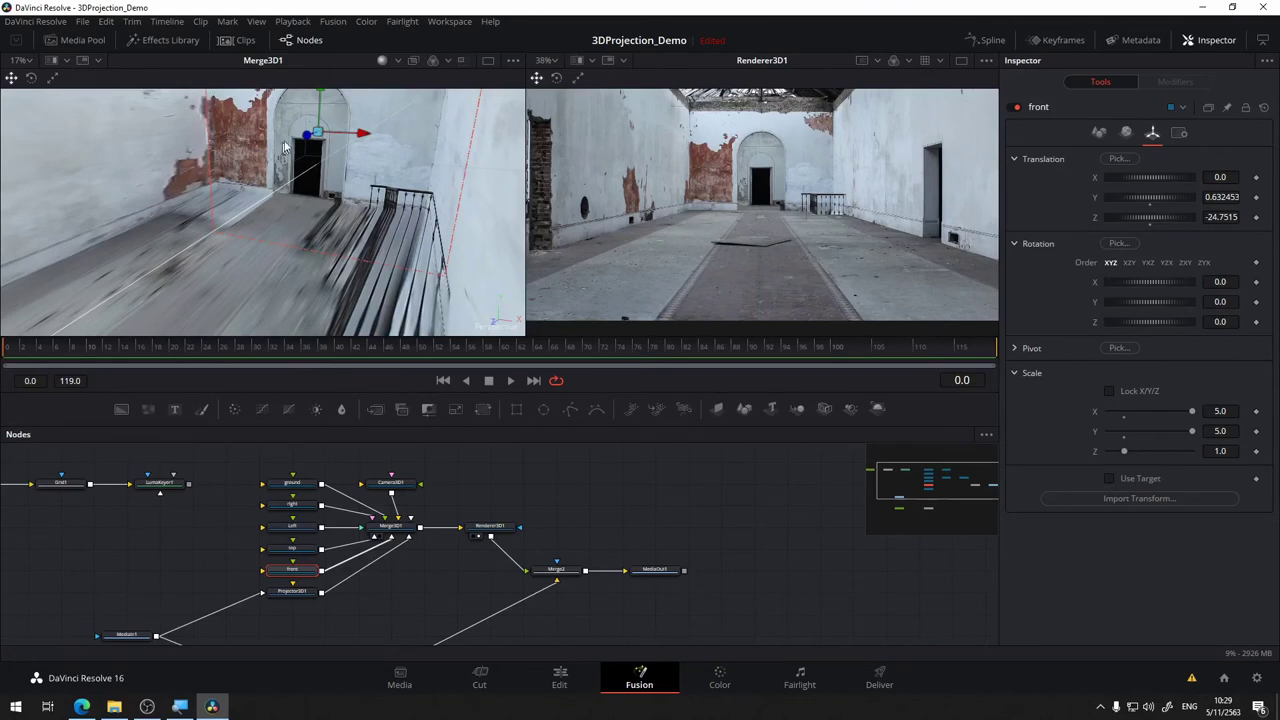
pyautogui.moveTo(304, 138)
pyautogui.mouseDown()
pyautogui.moveTo(294, 148)
pyautogui.moveTo(452, 228)
pyautogui.moveTo(427, 244)
pyautogui.moveTo(313, 199)
pyautogui.moveTo(310, 180)
pyautogui.mouseUp()
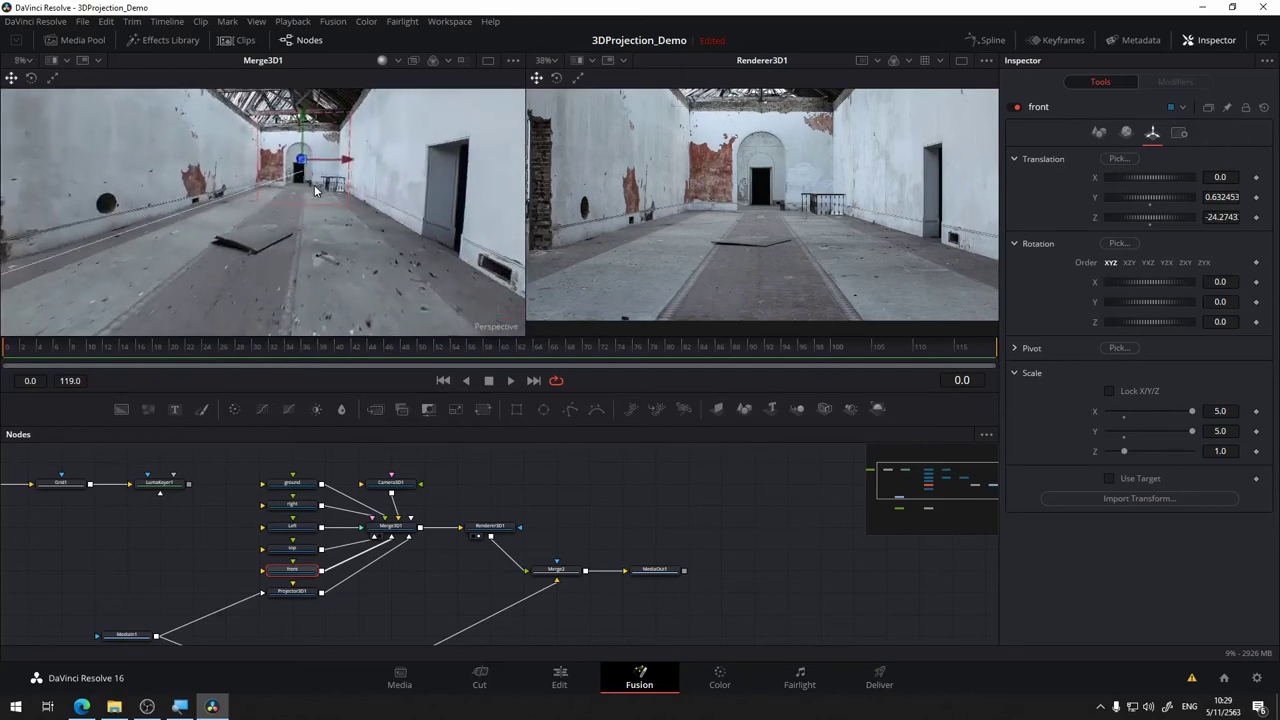
# Select the floor plane and set its height to Translation Y -0.71242.
pyautogui.click(334, 108)
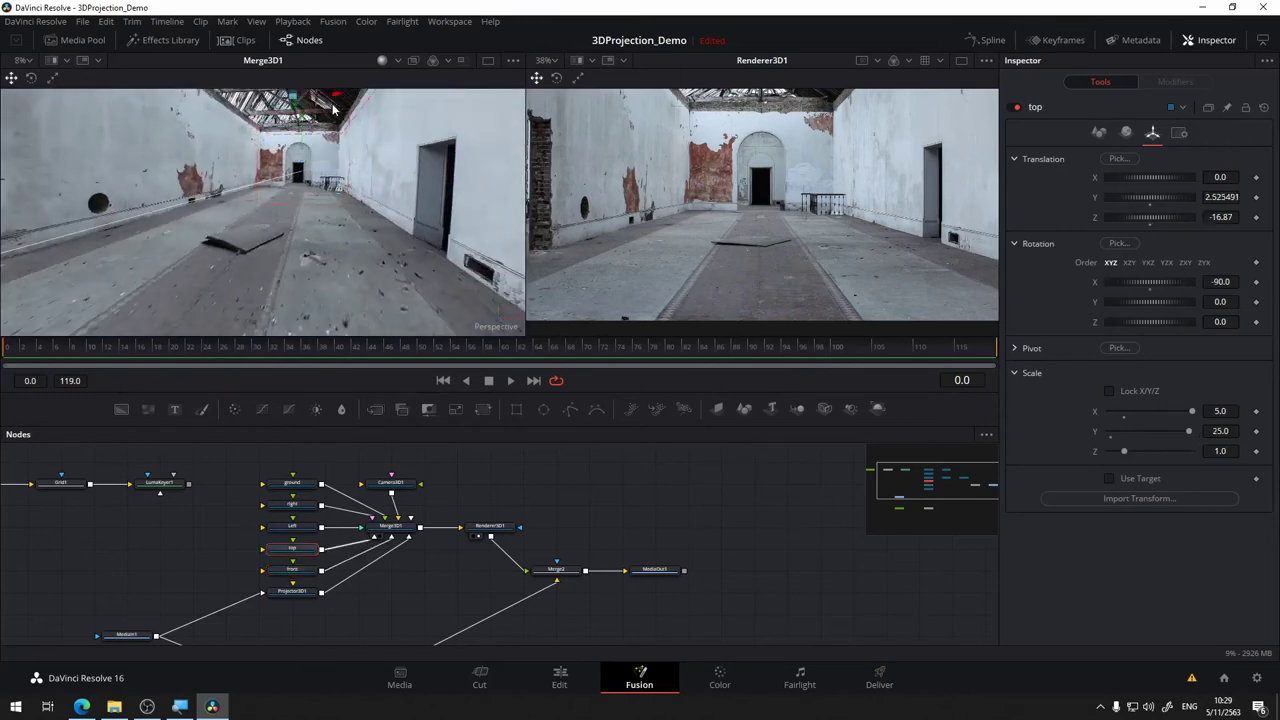
pyautogui.click(293, 238)
pyautogui.moveTo(301, 238)
pyautogui.mouseDown()
pyautogui.moveTo(306, 248)
pyautogui.moveTo(311, 152)
pyautogui.mouseUp()
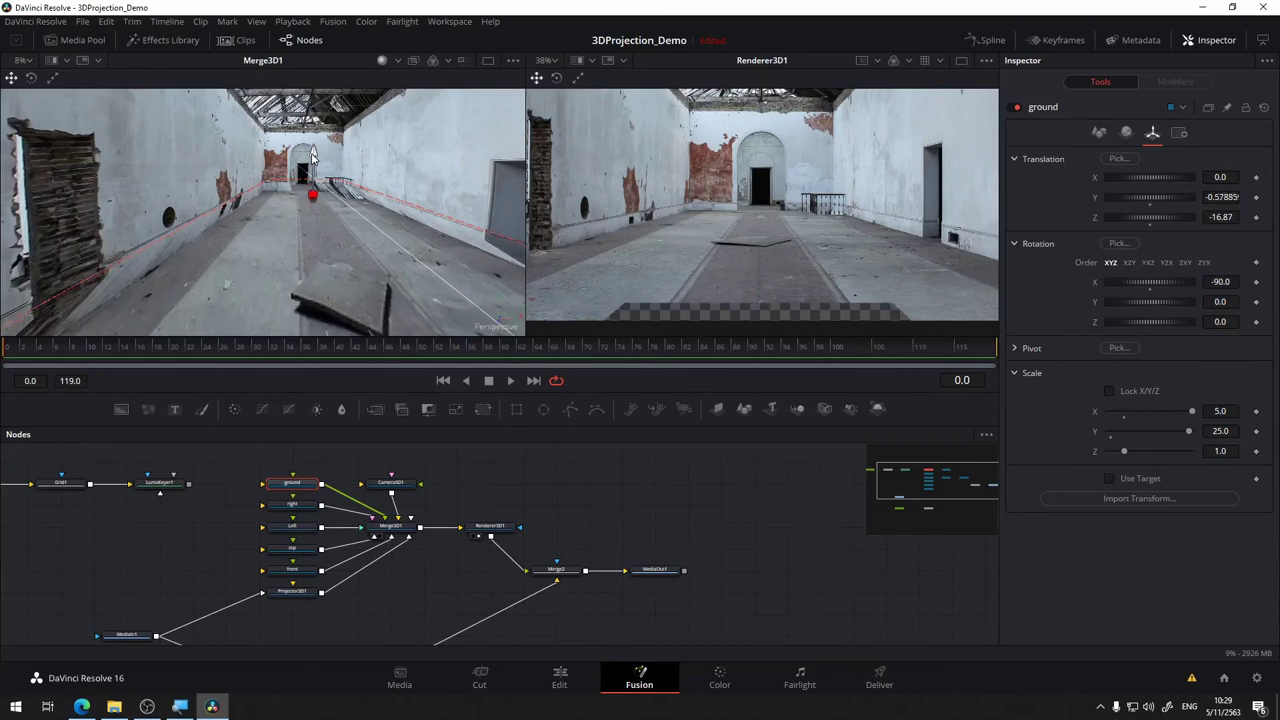
pyautogui.moveTo(312, 155); pyautogui.dragTo(306, 165)
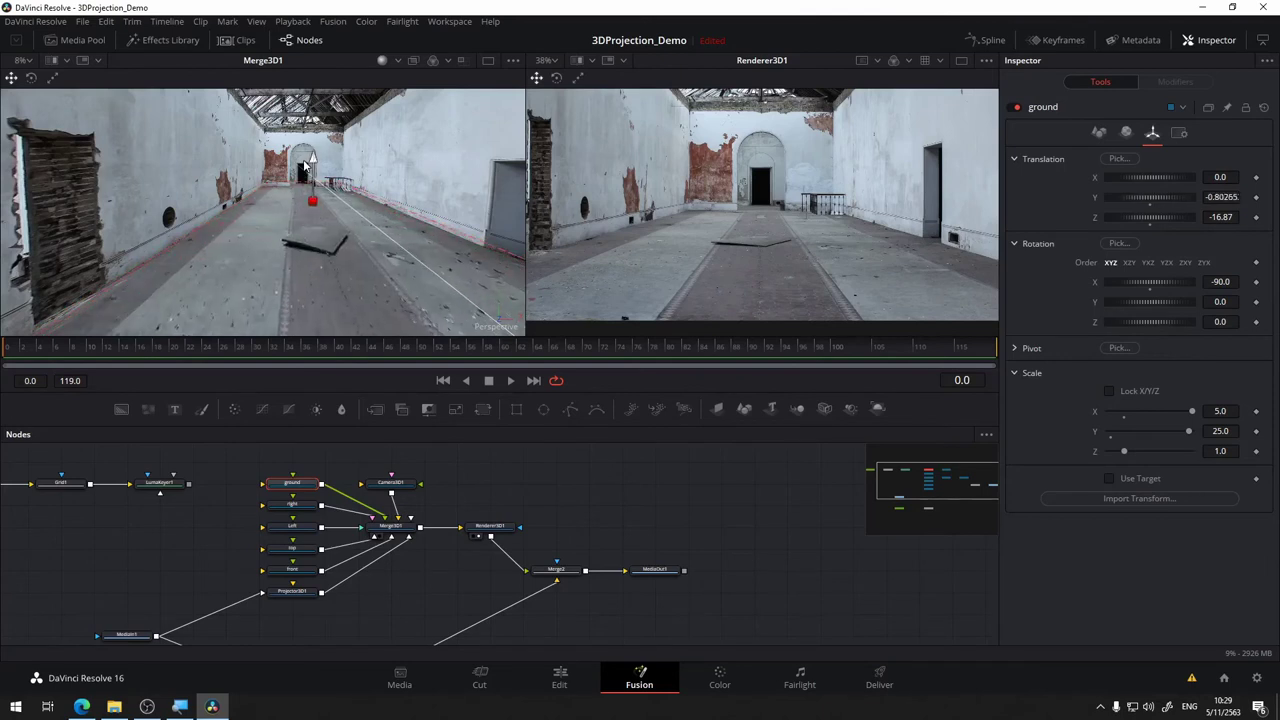
pyautogui.moveTo(303, 166); pyautogui.dragTo(304, 163)
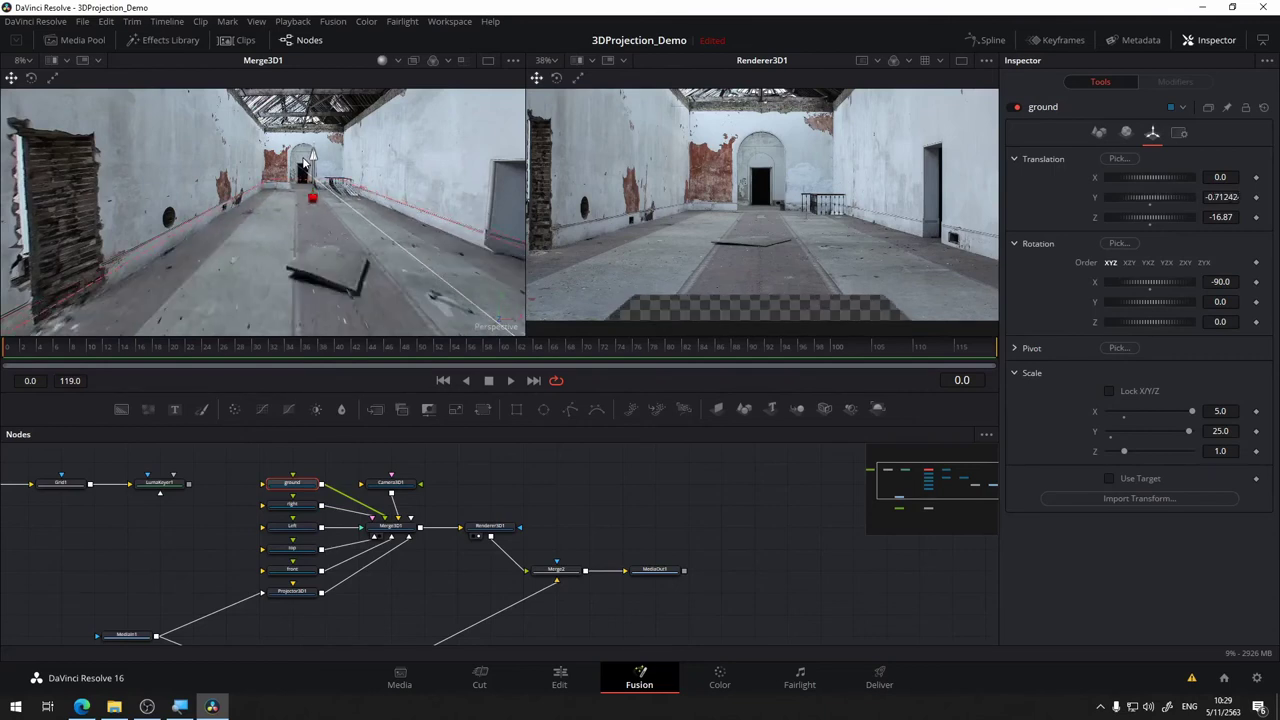
pyautogui.moveTo(307, 207); pyautogui.dragTo(293, 199)
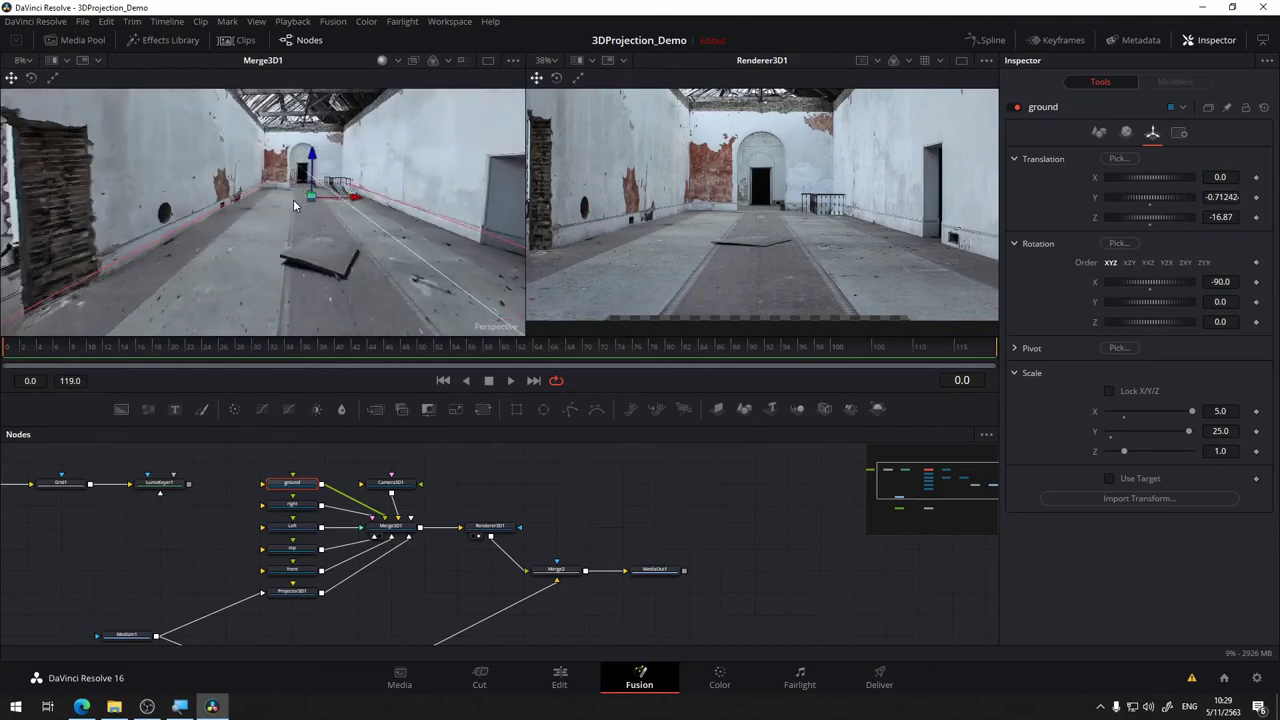
# Select the ceiling plane and raise it to Translation Y 2.594985.
pyautogui.click(326, 120)
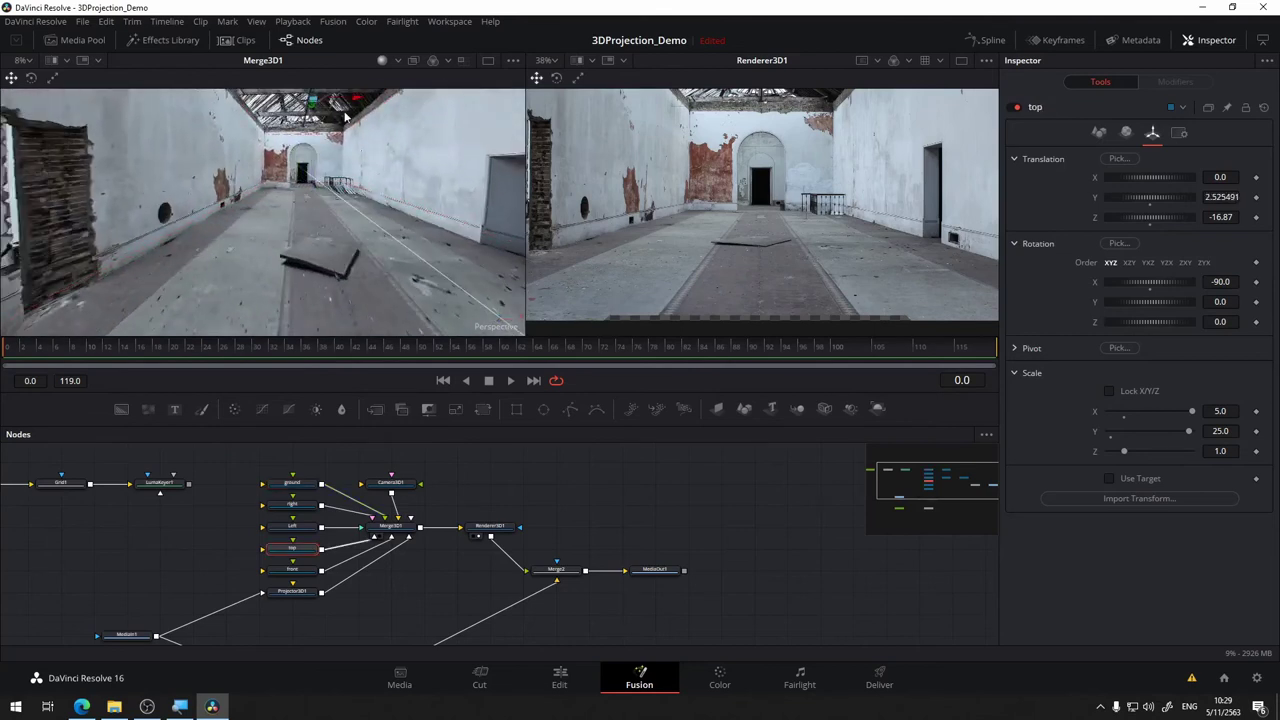
pyautogui.moveTo(308, 137)
pyautogui.mouseDown()
pyautogui.moveTo(331, 134)
pyautogui.moveTo(284, 190)
pyautogui.moveTo(71, 203)
pyautogui.moveTo(240, 235)
pyautogui.moveTo(308, 265)
pyautogui.mouseUp()
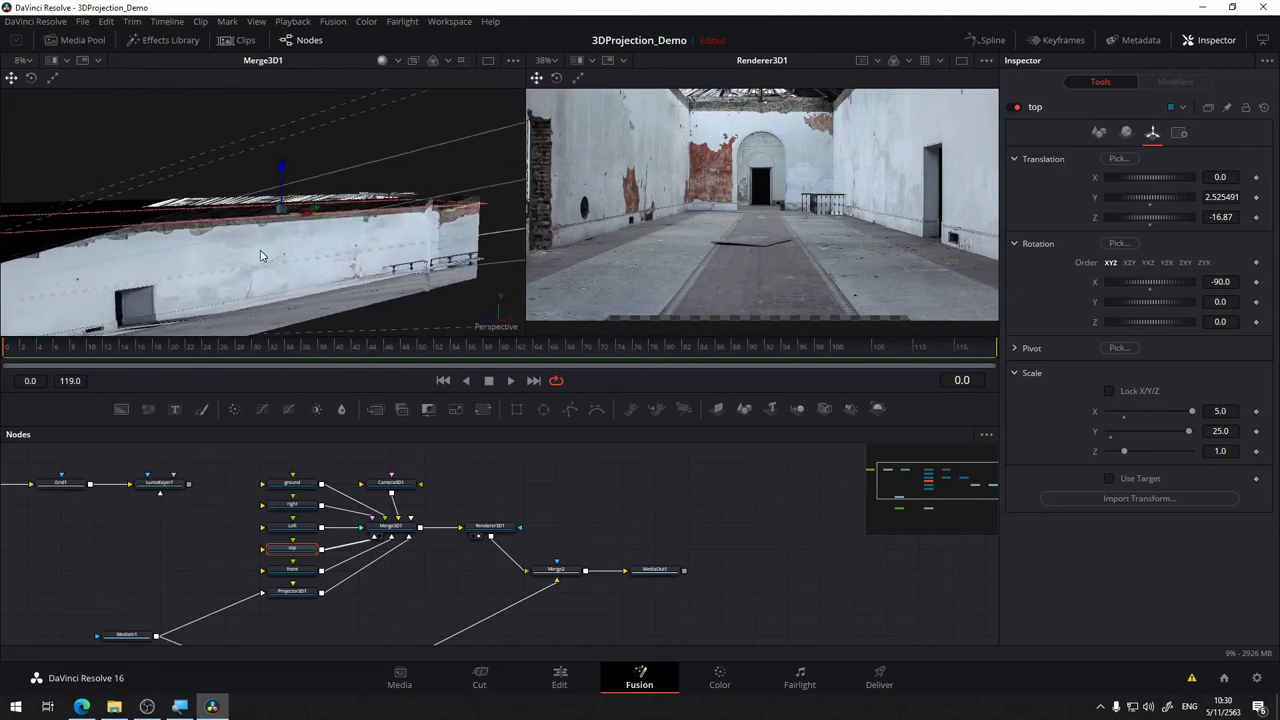
pyautogui.scroll(2, 260, 250)
pyautogui.scroll(2, 260, 249)
pyautogui.scroll(2, 250, 253)
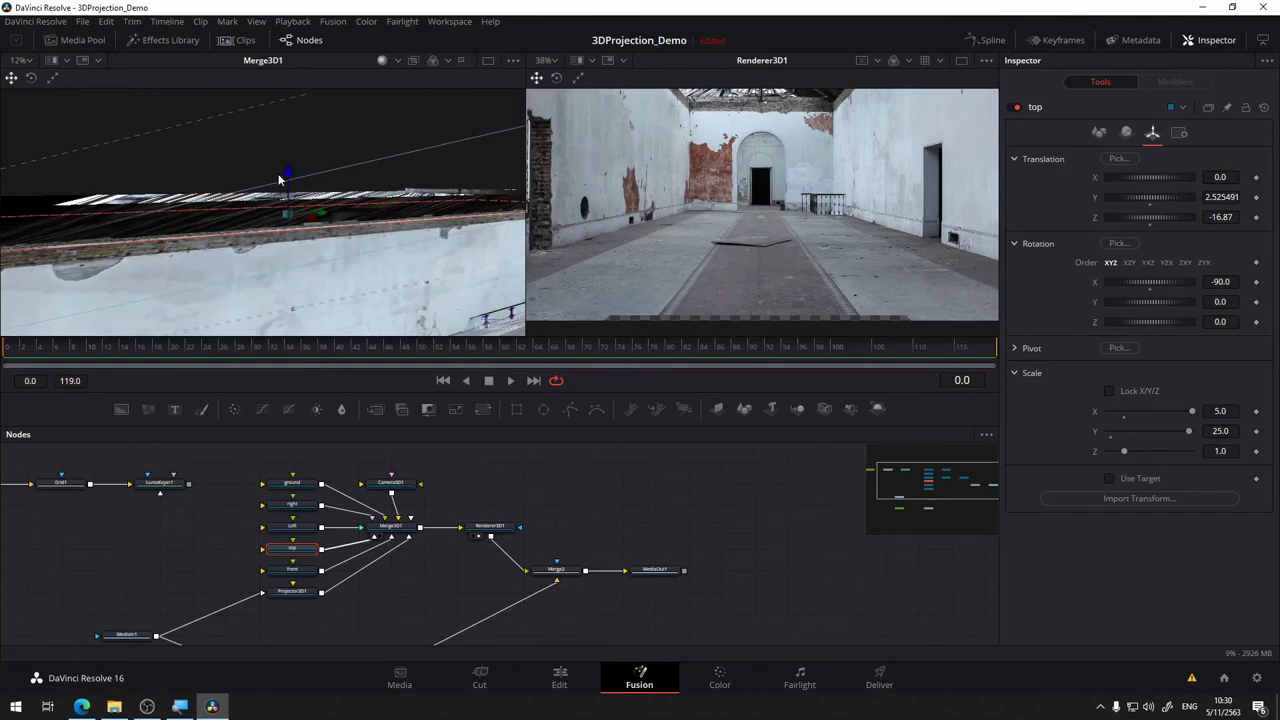
pyautogui.moveTo(287, 172); pyautogui.dragTo(348, 226)
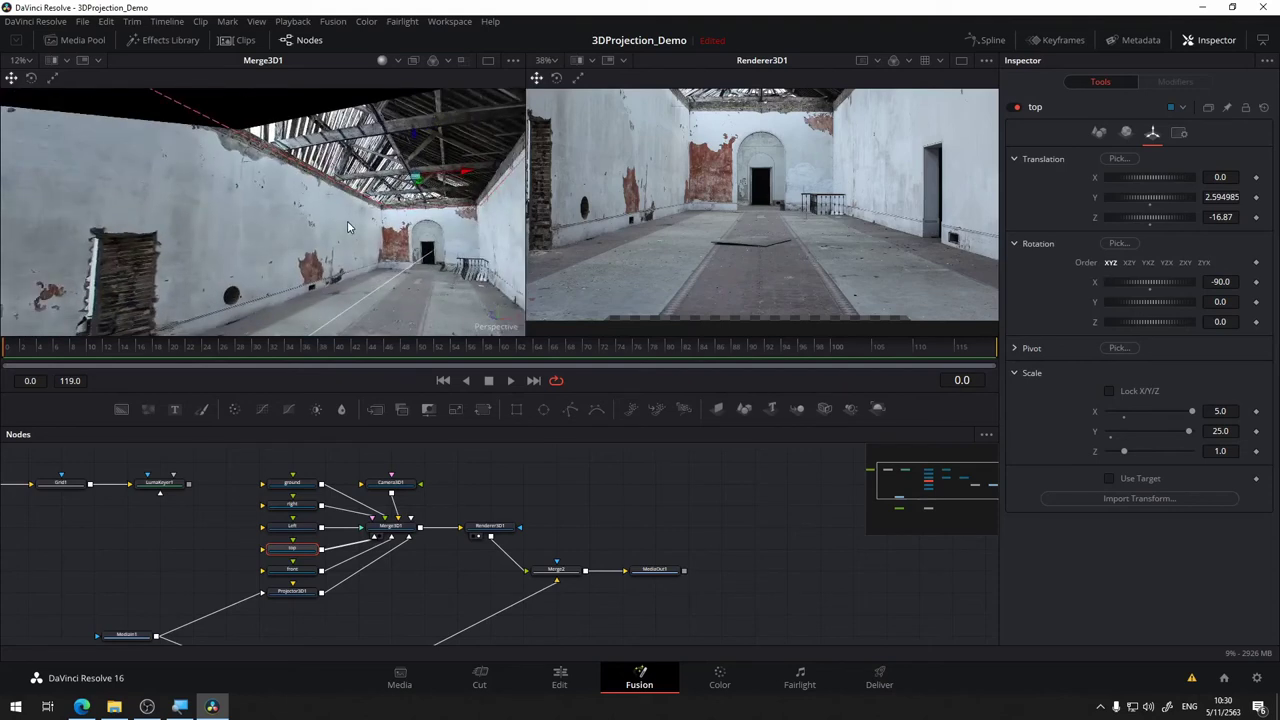
pyautogui.moveTo(461, 228)
pyautogui.mouseDown()
pyautogui.moveTo(441, 195)
pyautogui.moveTo(467, 205)
pyautogui.moveTo(423, 252)
pyautogui.moveTo(363, 248)
pyautogui.moveTo(383, 258)
pyautogui.moveTo(416, 221)
pyautogui.moveTo(531, 226)
pyautogui.moveTo(505, 236)
pyautogui.moveTo(501, 221)
pyautogui.mouseUp()
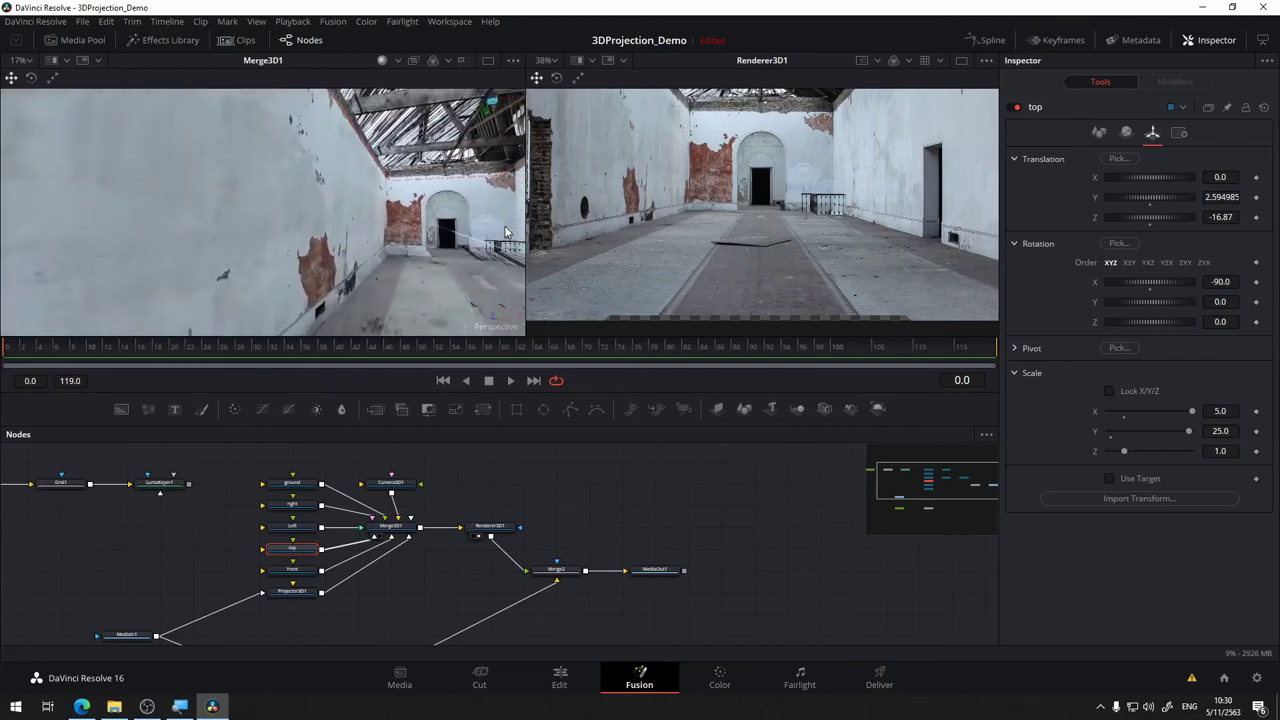
# Select the ground plane and drop it further to Translation Y -0.84734.
pyautogui.click(344, 212)
pyautogui.moveTo(374, 240)
pyautogui.mouseDown()
pyautogui.moveTo(450, 303)
pyautogui.moveTo(333, 255)
pyautogui.moveTo(364, 258)
pyautogui.moveTo(343, 267)
pyautogui.mouseUp()
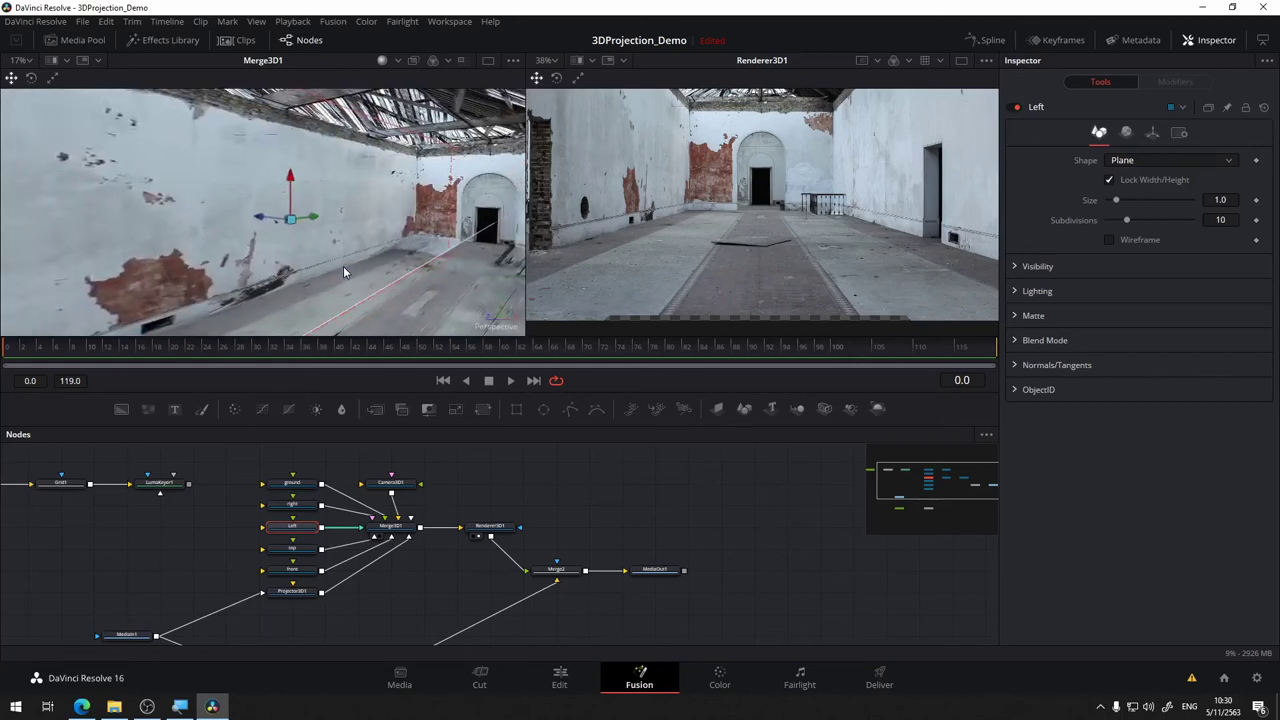
pyautogui.moveTo(448, 242); pyautogui.dragTo(452, 264)
pyautogui.click(428, 293)
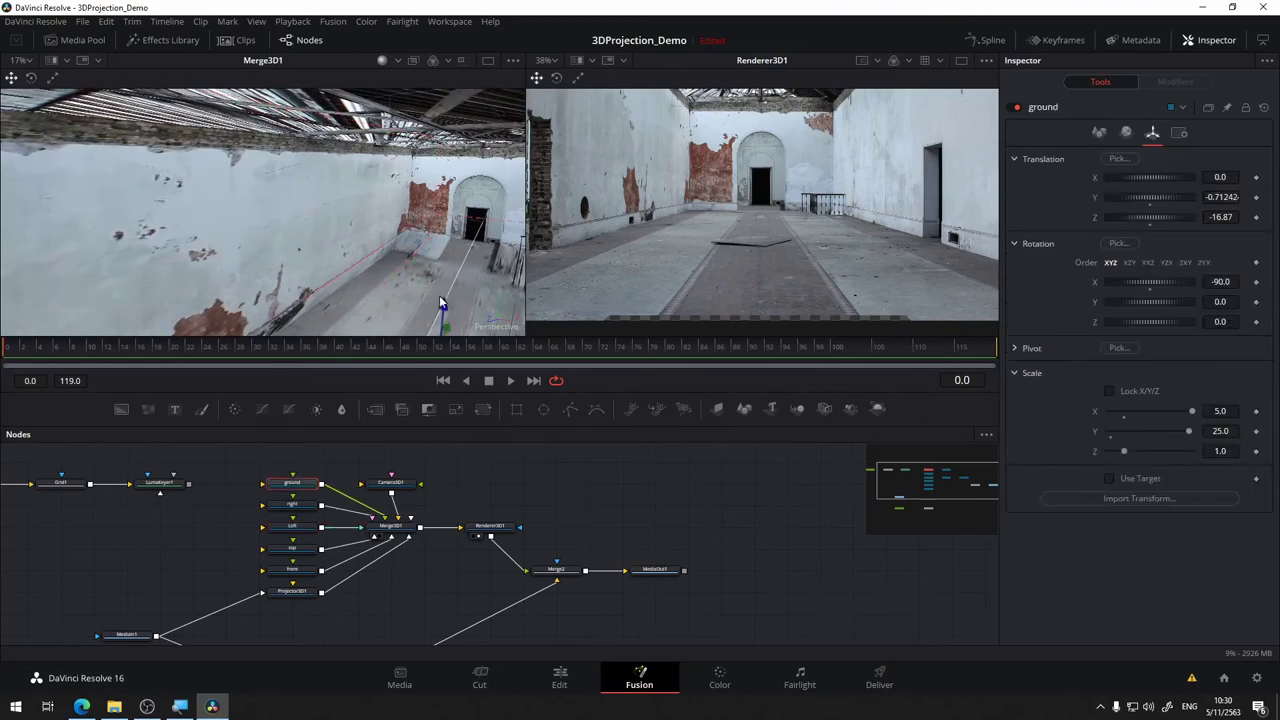
pyautogui.moveTo(443, 298); pyautogui.dragTo(443, 313)
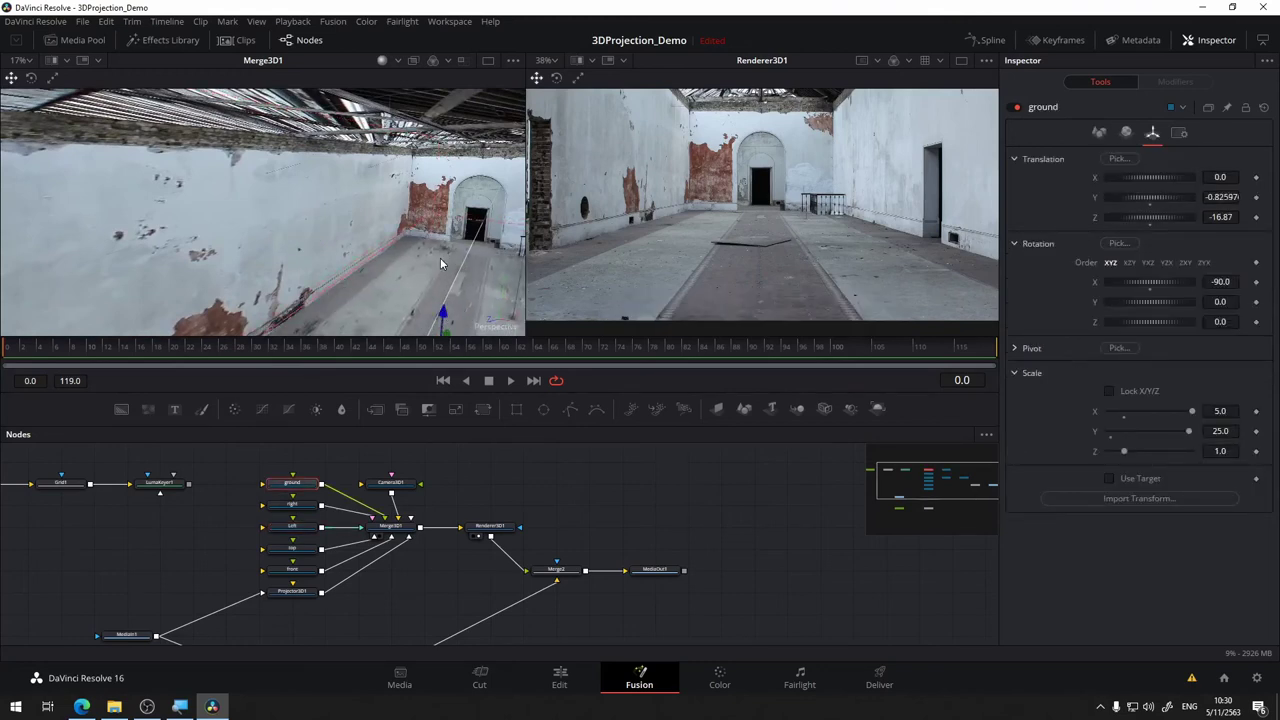
pyautogui.moveTo(441, 263)
pyautogui.mouseDown()
pyautogui.moveTo(463, 228)
pyautogui.moveTo(371, 226)
pyautogui.moveTo(398, 252)
pyautogui.moveTo(521, 240)
pyautogui.moveTo(470, 243)
pyautogui.mouseUp()
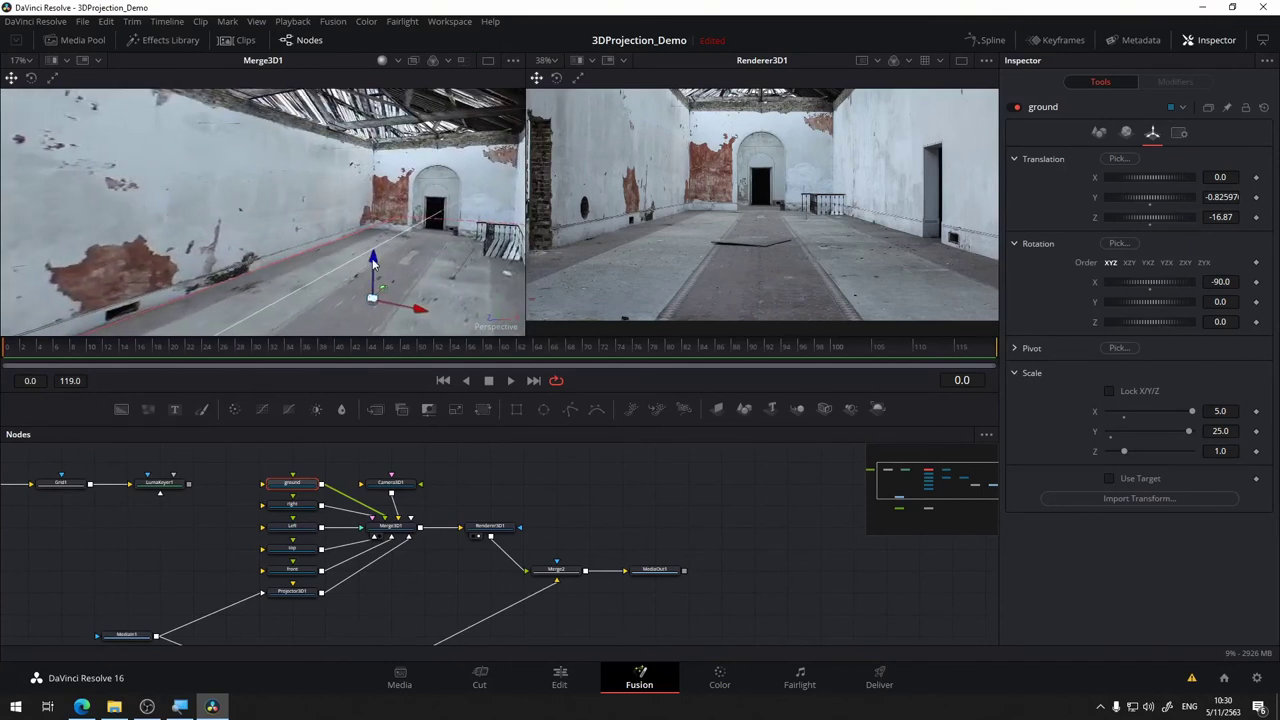
pyautogui.click(372, 262)
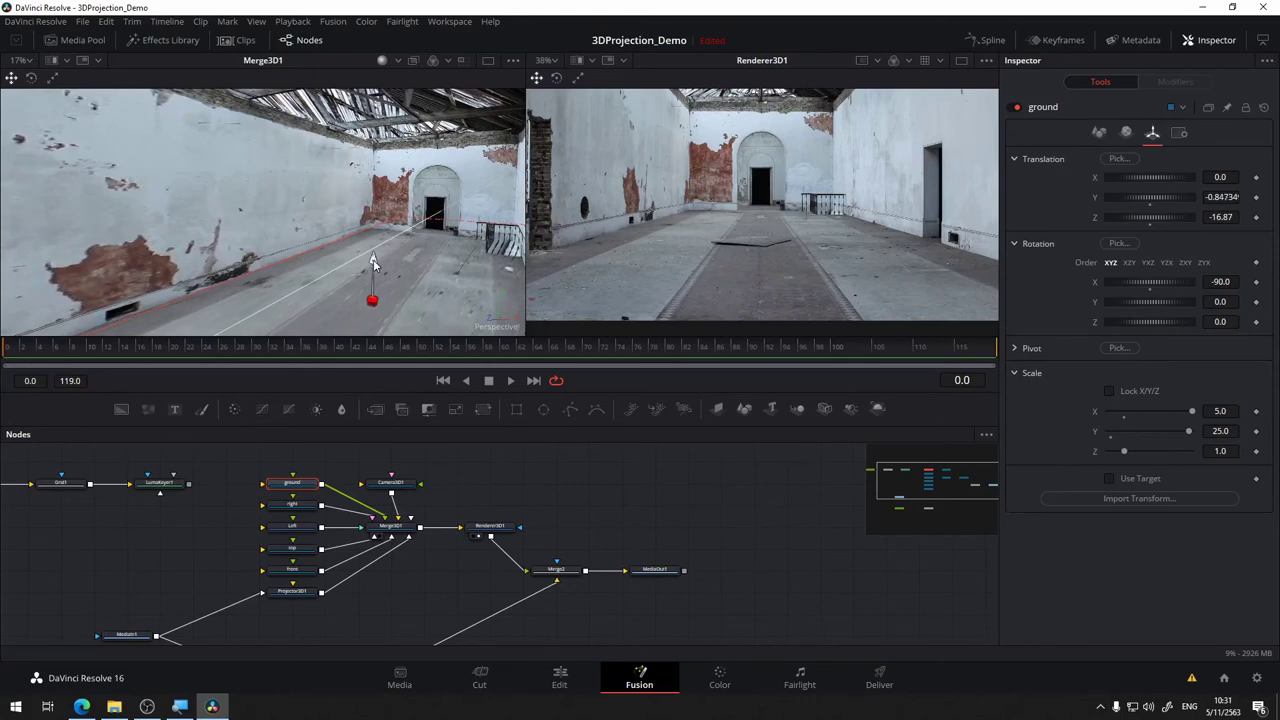
pyautogui.click(373, 259)
pyautogui.moveTo(373, 259)
pyautogui.mouseDown()
pyautogui.moveTo(440, 281)
pyautogui.moveTo(398, 240)
pyautogui.moveTo(515, 271)
pyautogui.mouseUp()
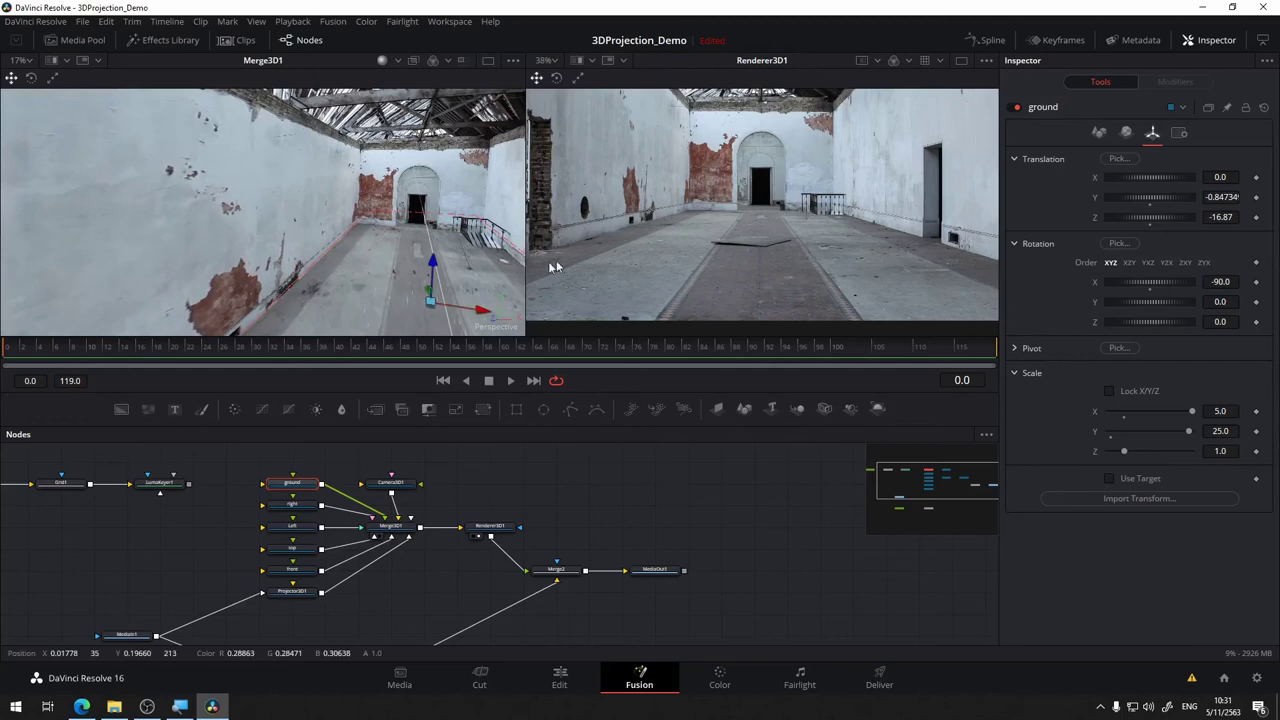
pyautogui.moveTo(493, 253); pyautogui.dragTo(464, 258)
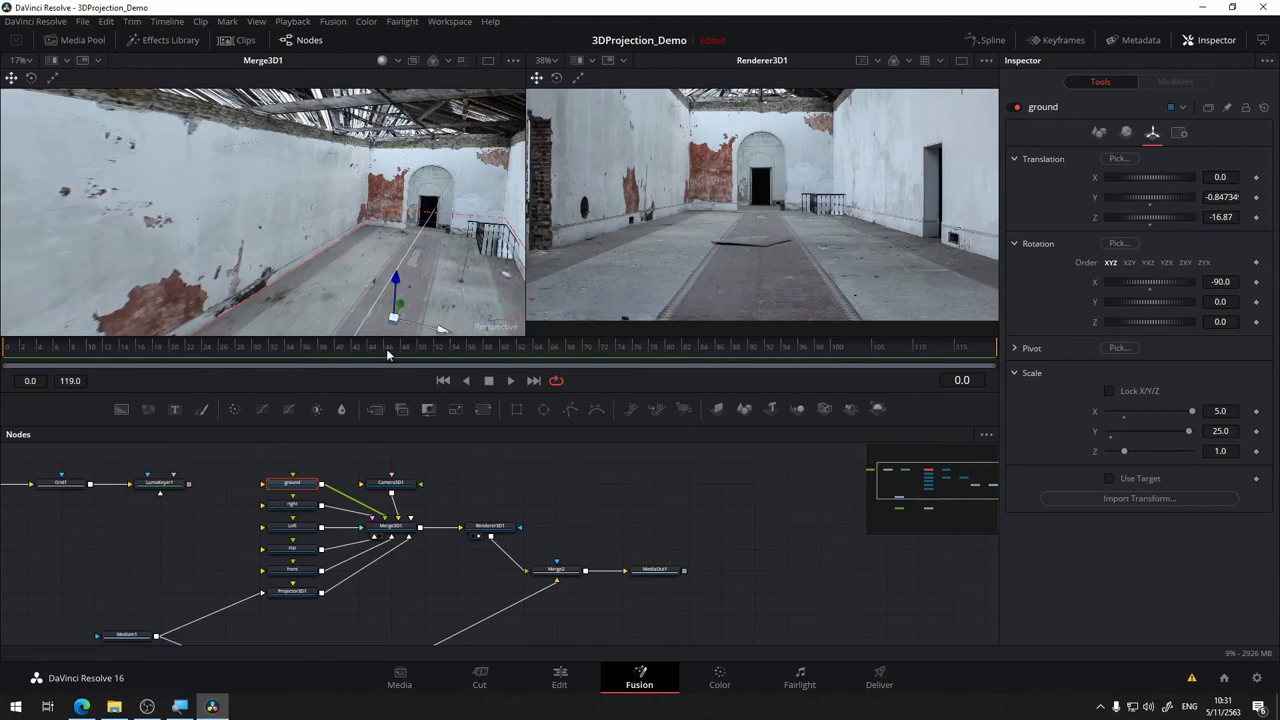
pyautogui.moveTo(355, 598); pyautogui.dragTo(391, 576)
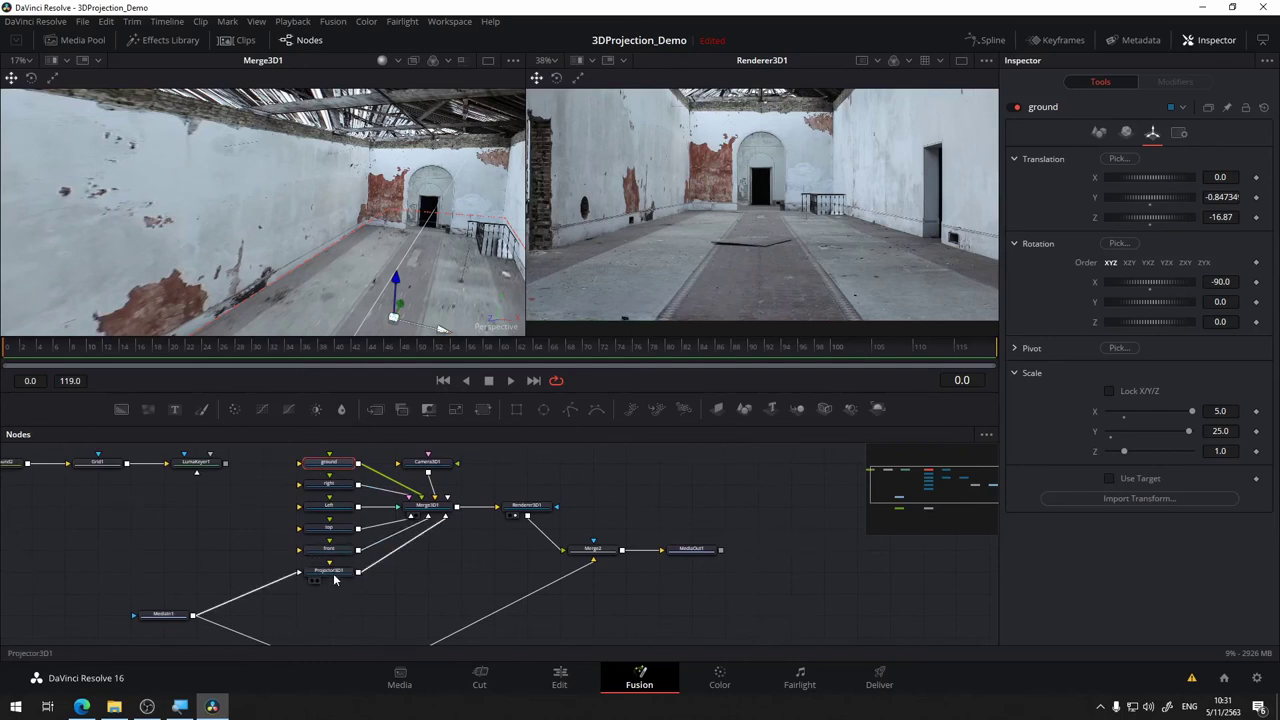
# Move Projector3D1 down level with MediaIn1 and pick the front plane node.
pyautogui.moveTo(343, 578); pyautogui.dragTo(330, 622)
pyautogui.click(330, 622)
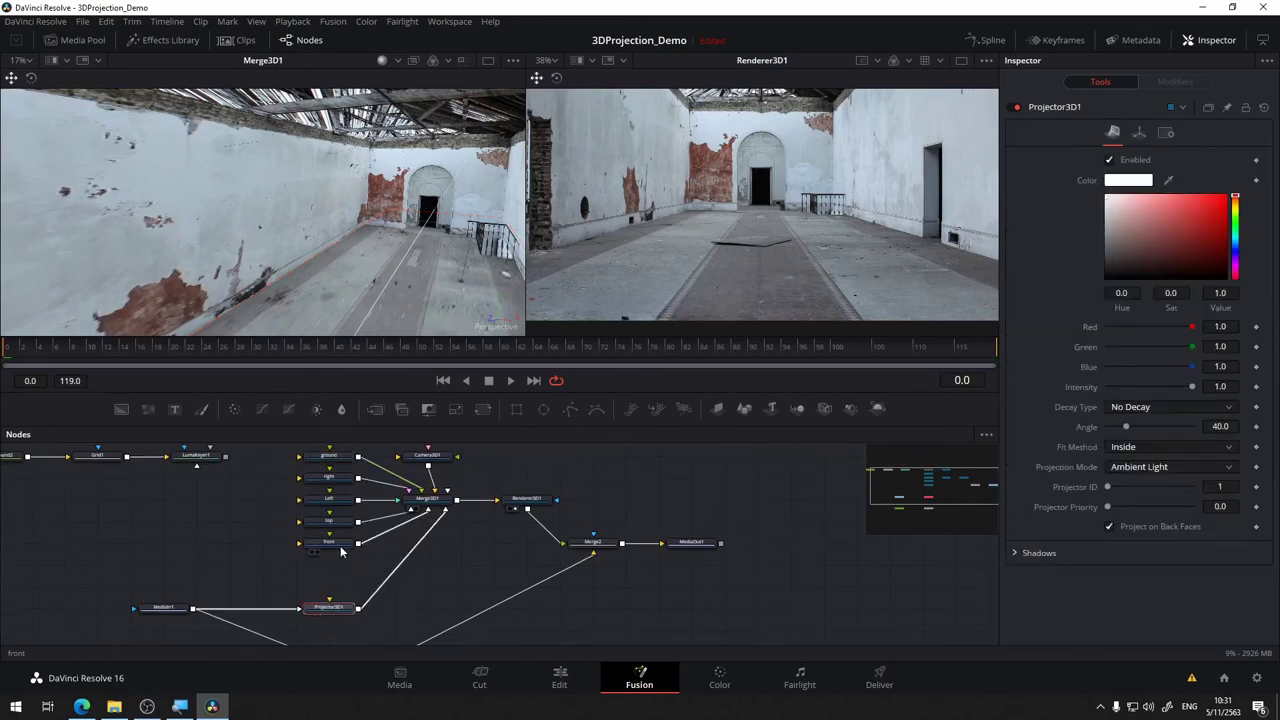
pyautogui.click(340, 547)
pyautogui.click(322, 588)
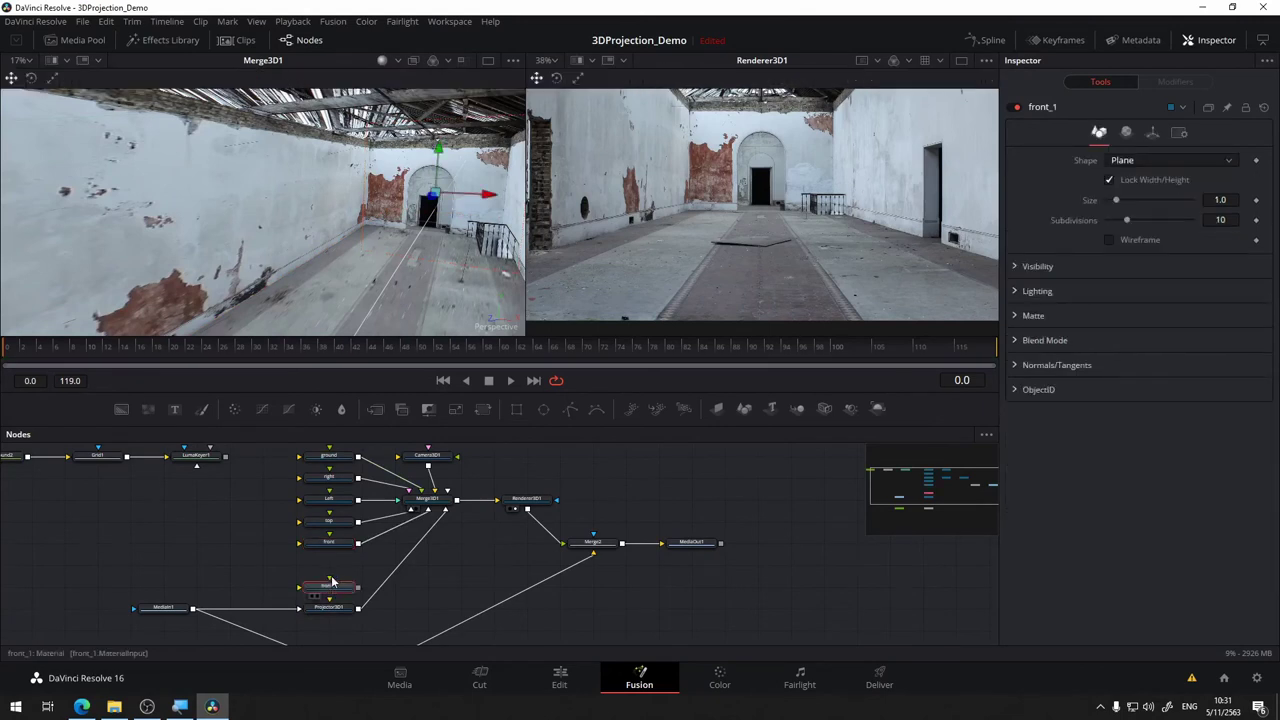
# Paste the front plane as front_1, wire it into Merge3D1 and turn on wireframe.
pyautogui.hotkey('ctrl', 'v')
pyautogui.moveTo(360, 566); pyautogui.dragTo(427, 499)
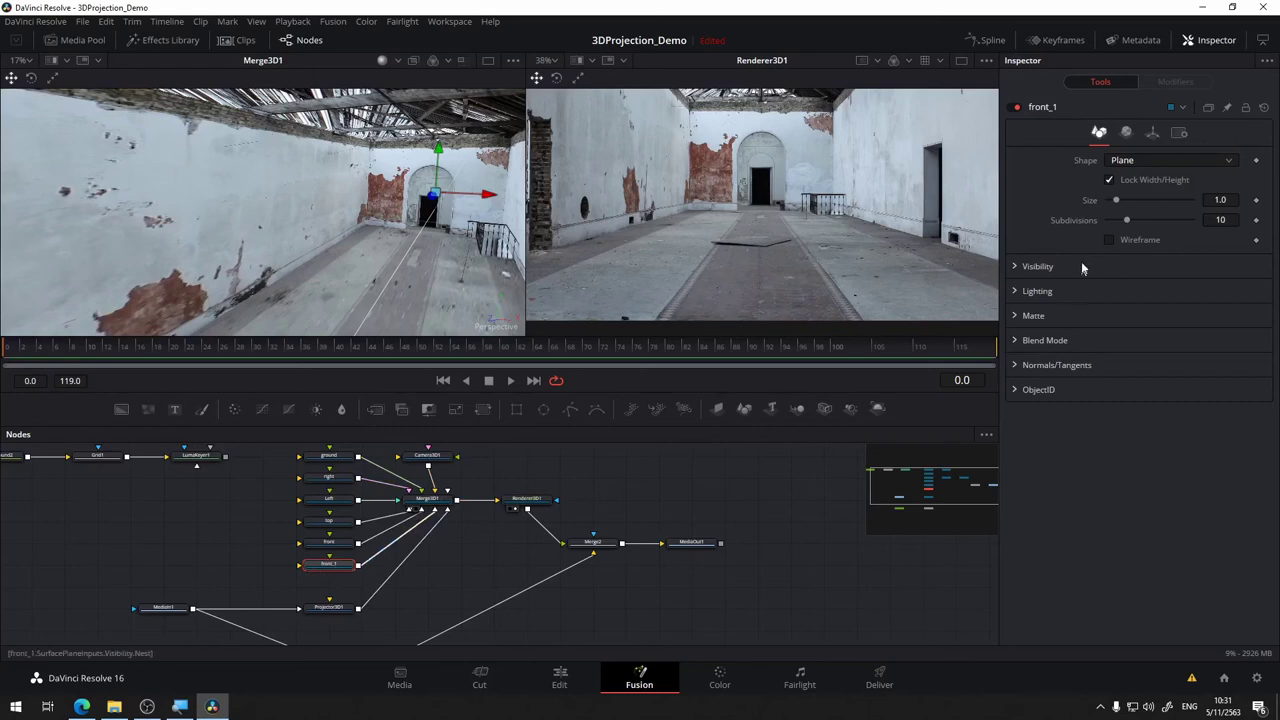
pyautogui.click(1109, 240)
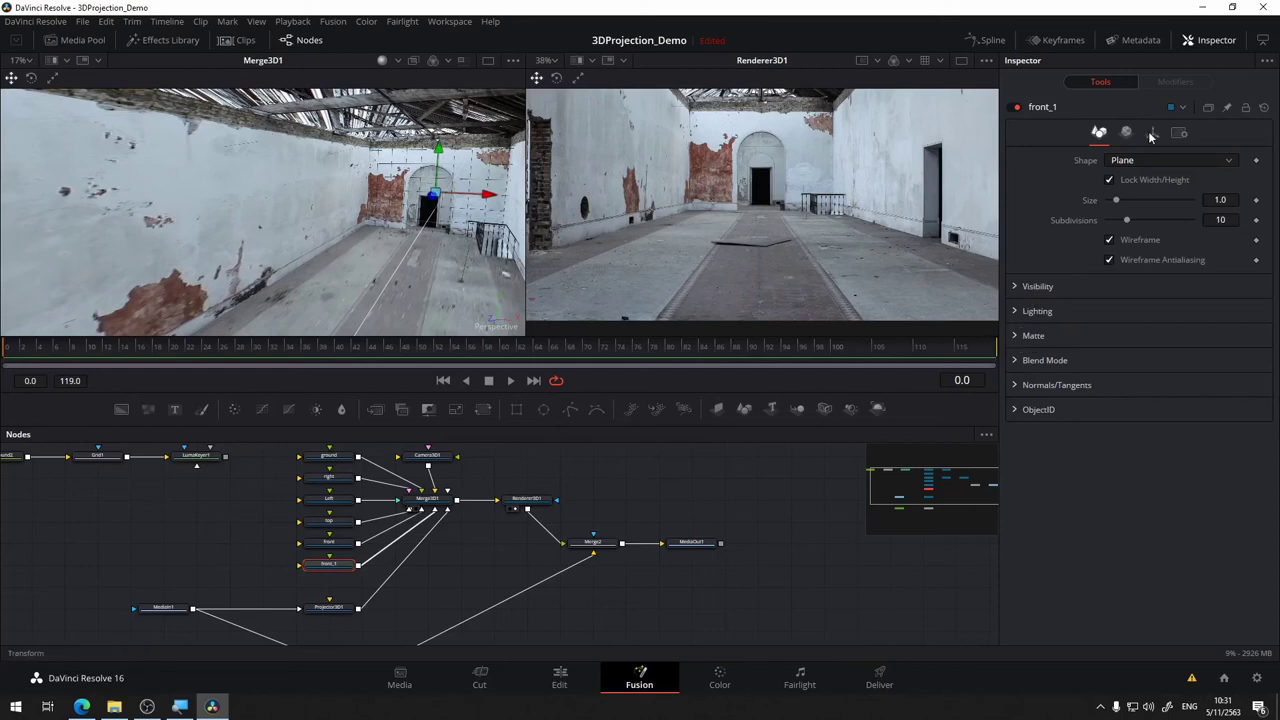
pyautogui.click(1152, 133)
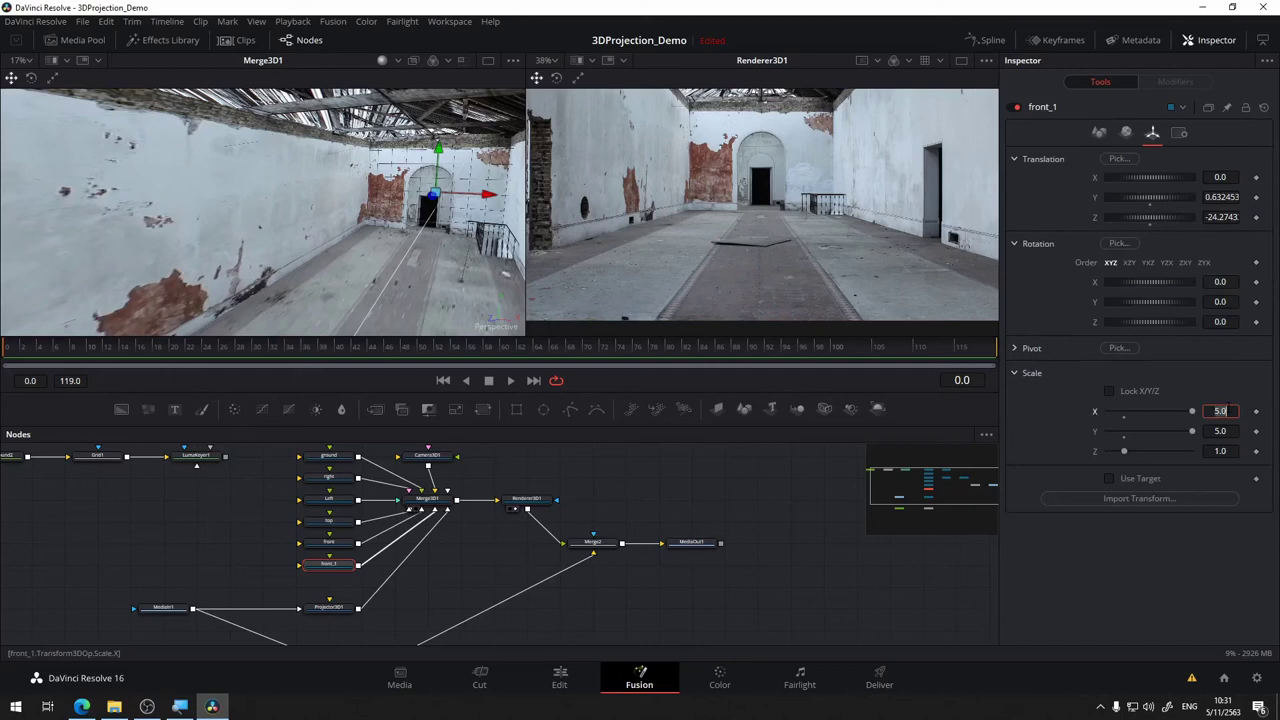
# Set front_1's scale to 1.0 and move it to Translation Z -17.46.
pyautogui.press('Tab')
pyautogui.press('Return')
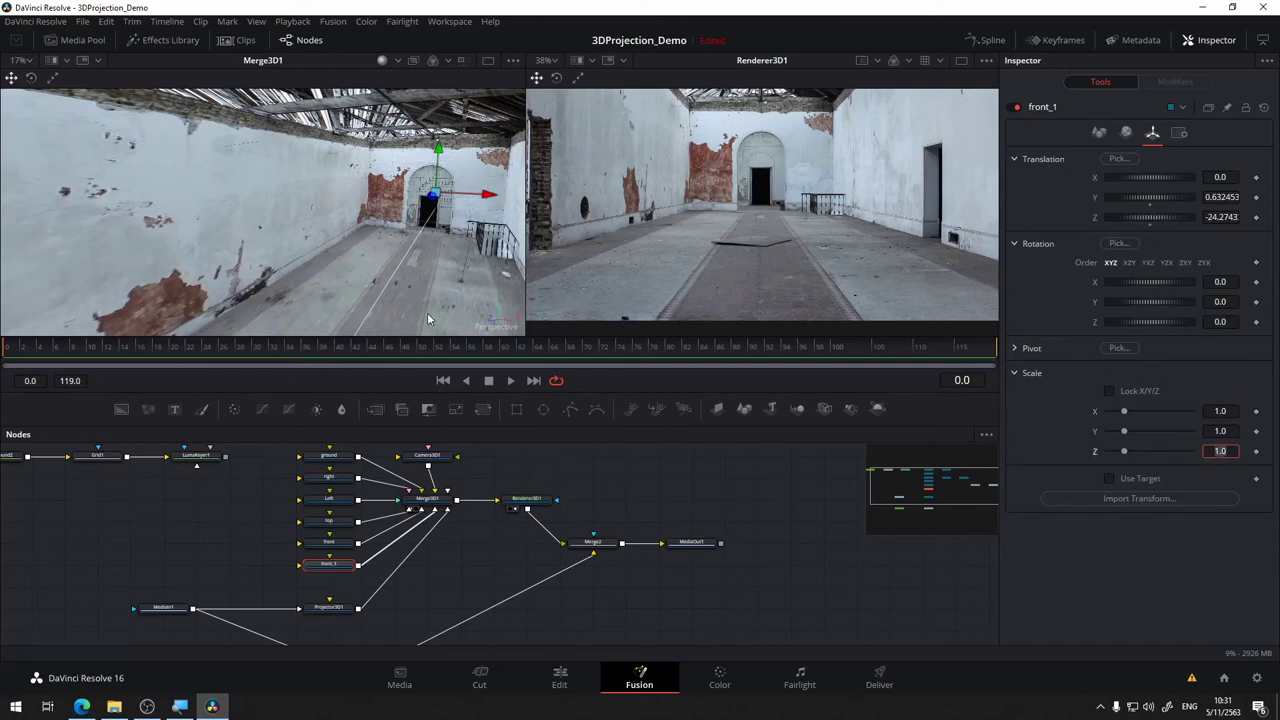
pyautogui.moveTo(427, 312); pyautogui.dragTo(468, 243)
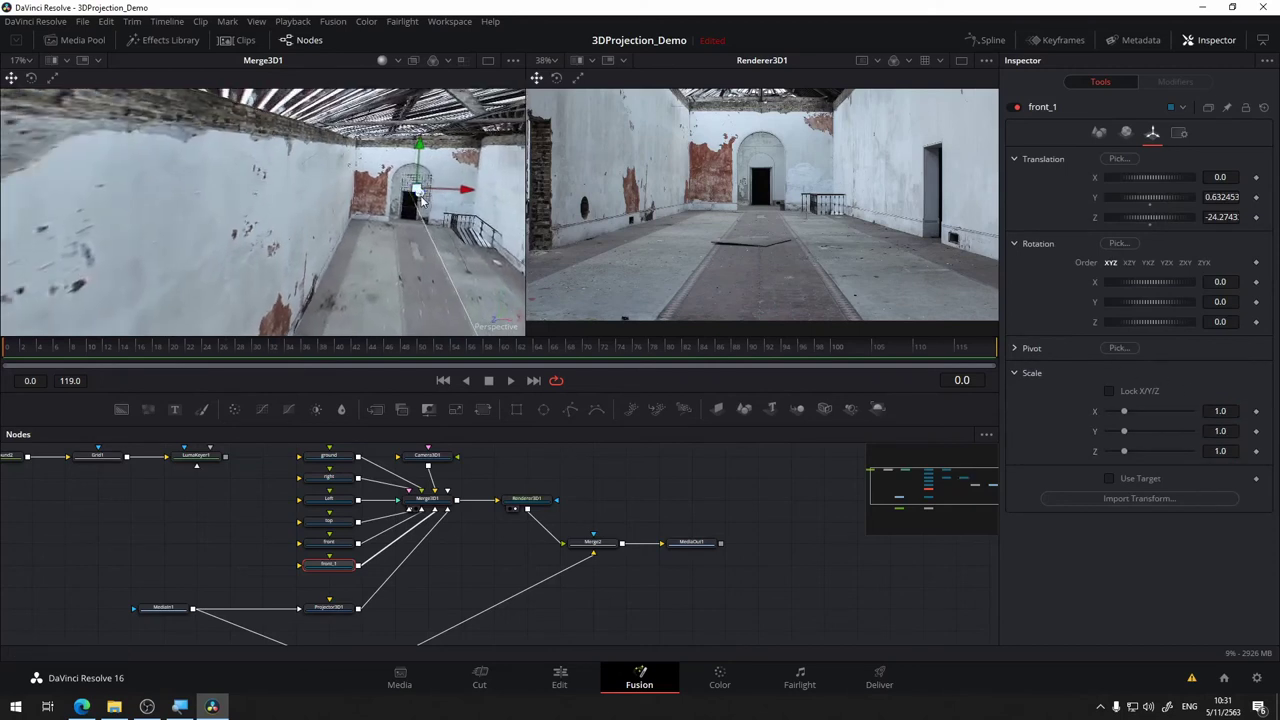
pyautogui.moveTo(422, 205)
pyautogui.mouseDown()
pyautogui.moveTo(461, 253)
pyautogui.moveTo(334, 190)
pyautogui.mouseUp()
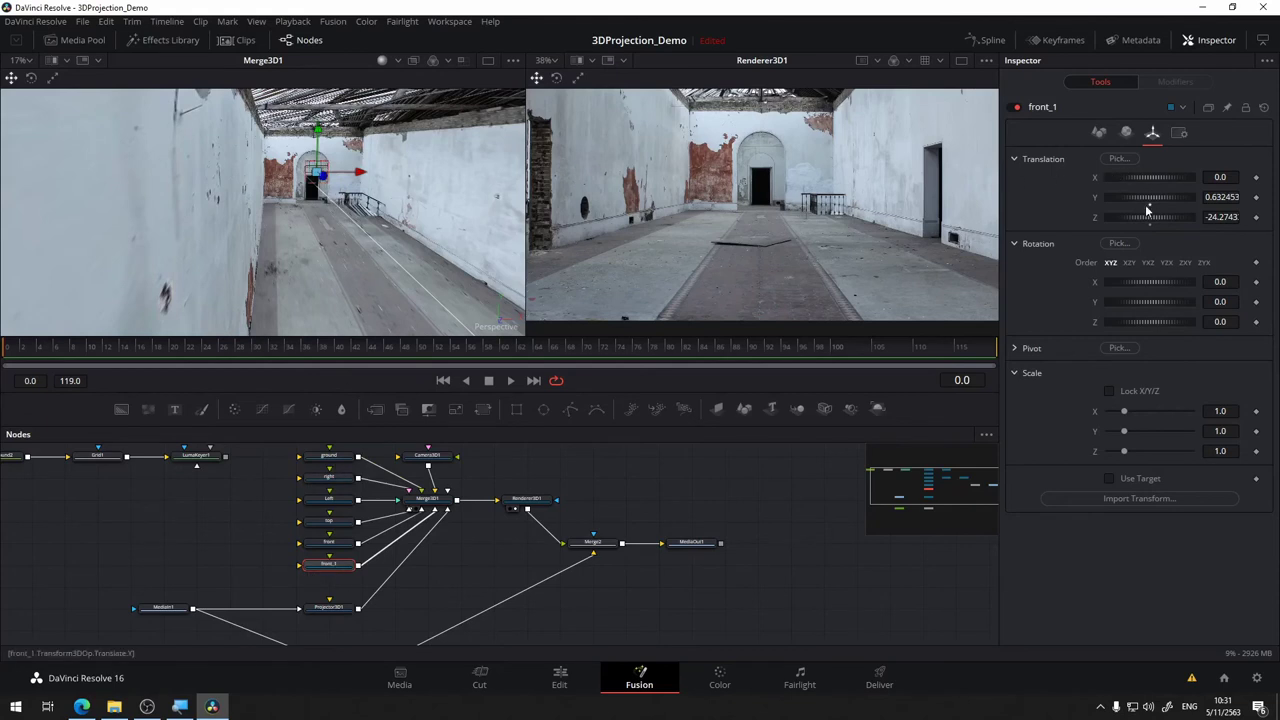
pyautogui.moveTo(1130, 219); pyautogui.dragTo(1157, 220)
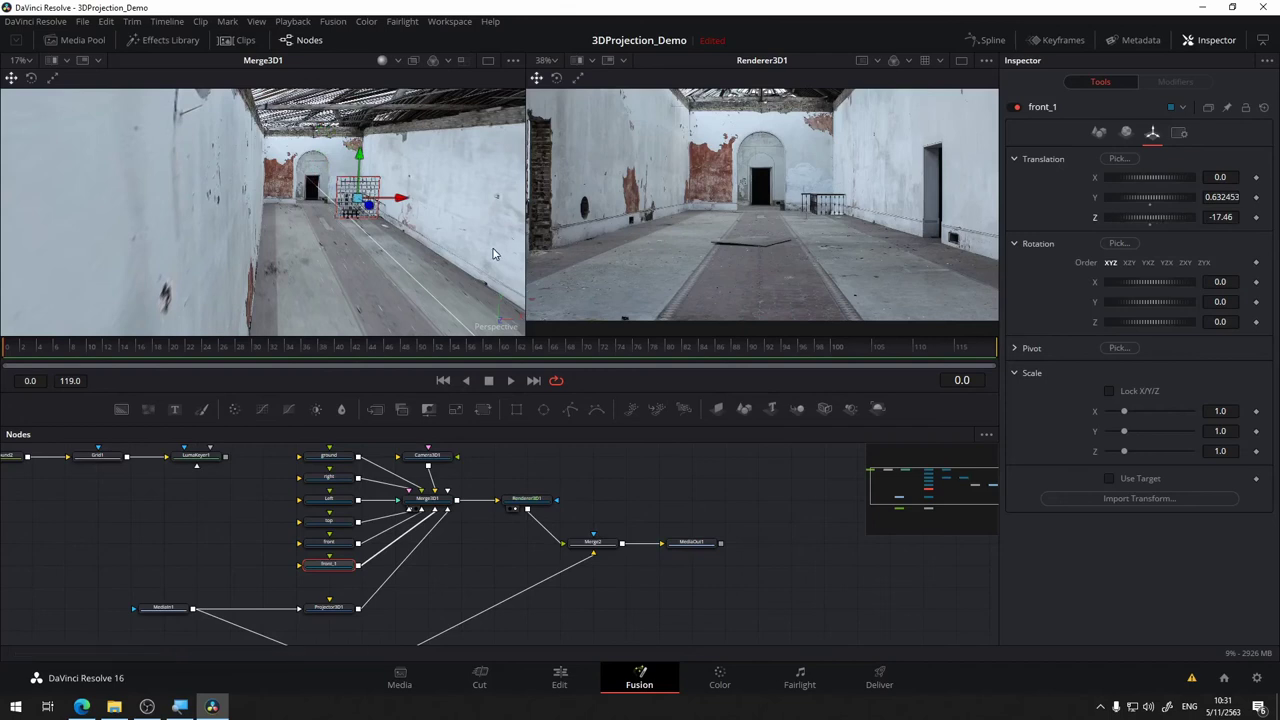
# Shift front_1 right along X to 1.303732.
pyautogui.scroll(3, 480, 250)
pyautogui.scroll(3, 480, 250)
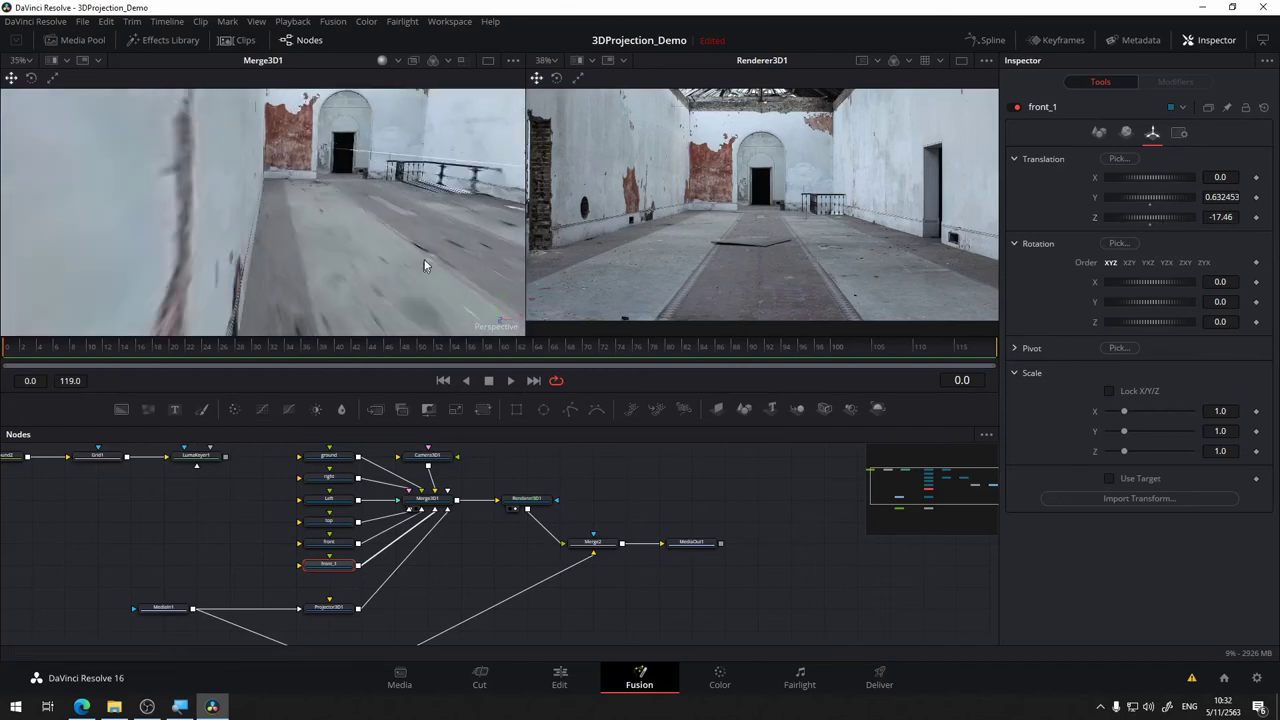
pyautogui.scroll(-2, 435, 243)
pyautogui.moveTo(435, 242); pyautogui.dragTo(355, 272)
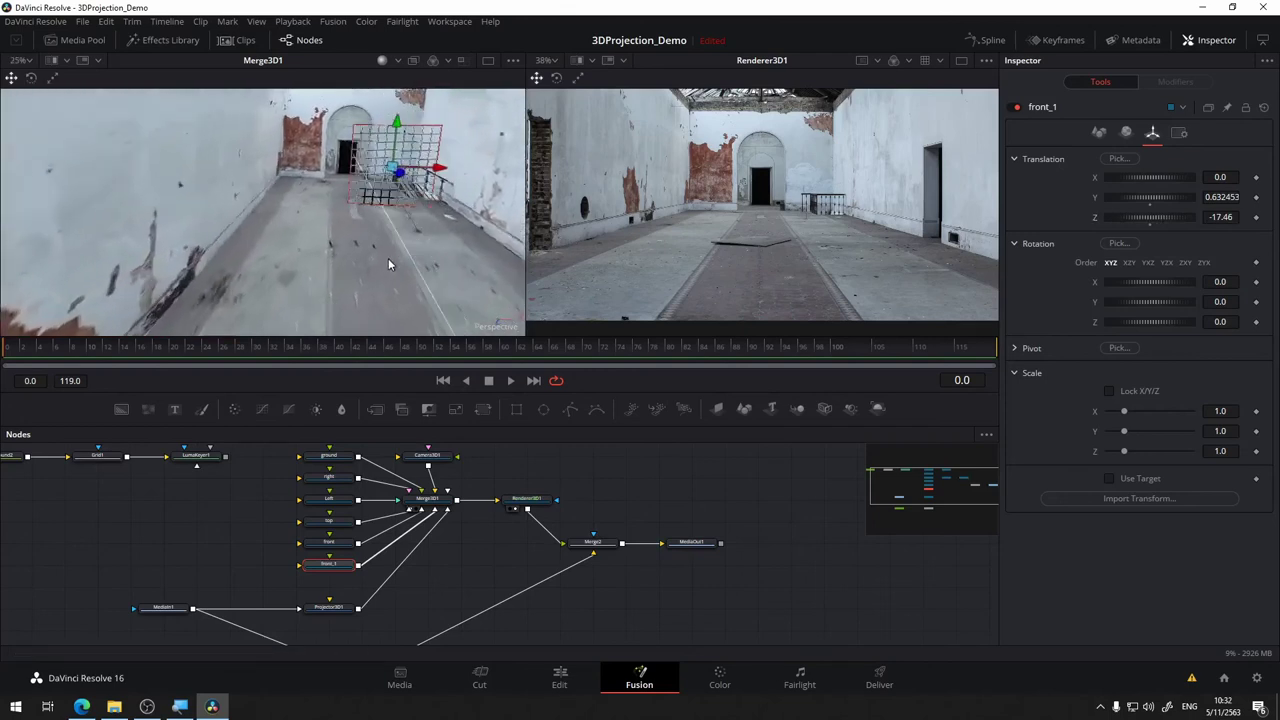
pyautogui.moveTo(380, 195); pyautogui.dragTo(476, 247)
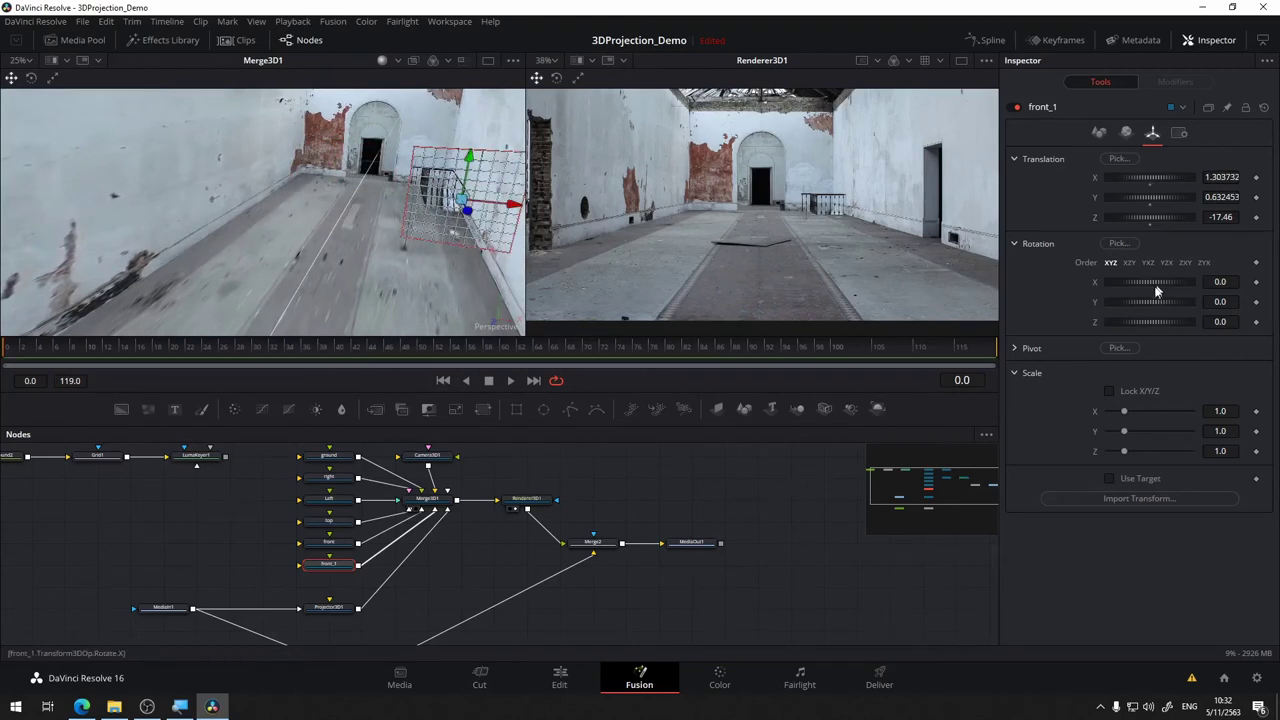
pyautogui.click(1097, 132)
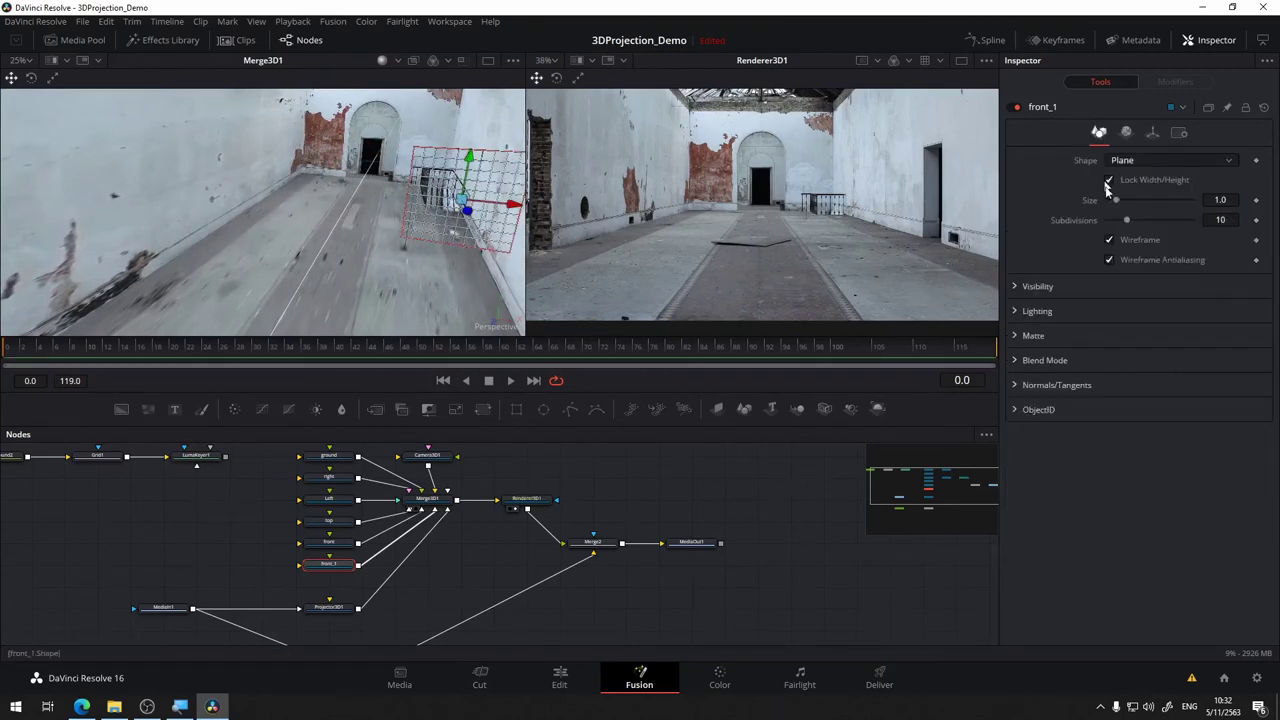
# Turn off front_1's wireframe so it renders as a solid plane.
pyautogui.click(1120, 240)
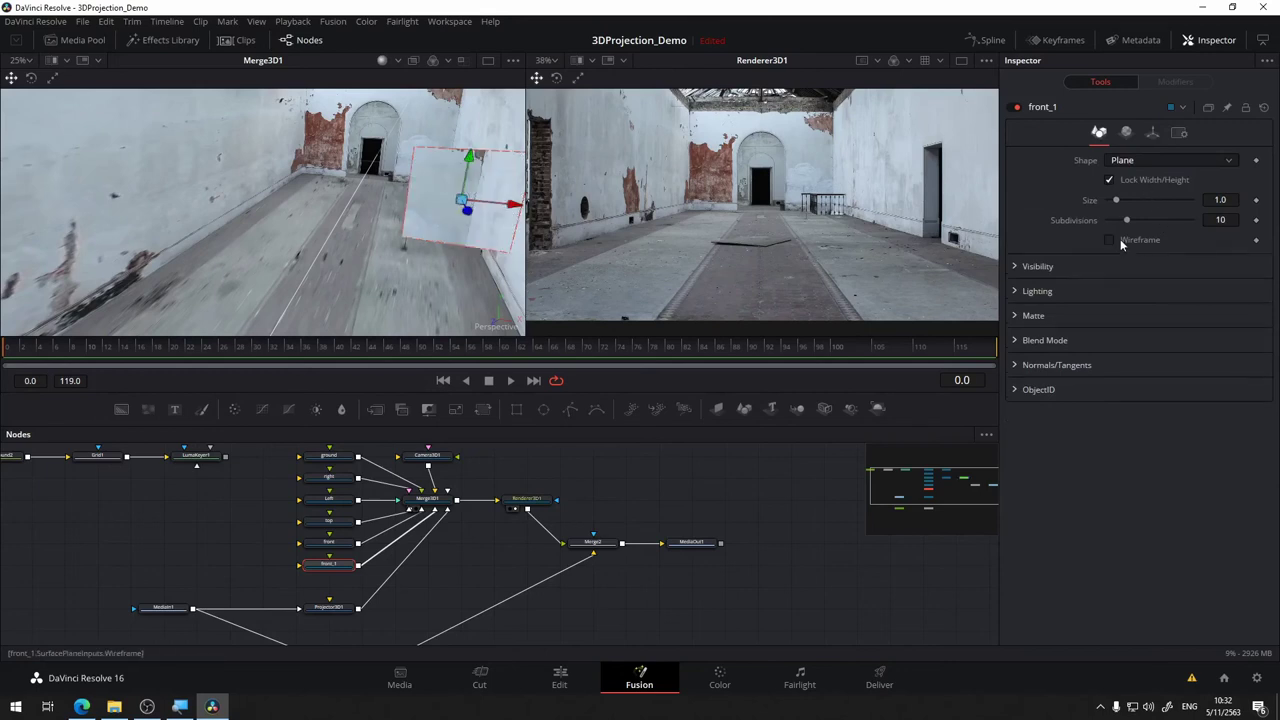
pyautogui.moveTo(414, 249)
pyautogui.mouseDown()
pyautogui.moveTo(372, 255)
pyautogui.moveTo(388, 226)
pyautogui.moveTo(438, 238)
pyautogui.mouseUp()
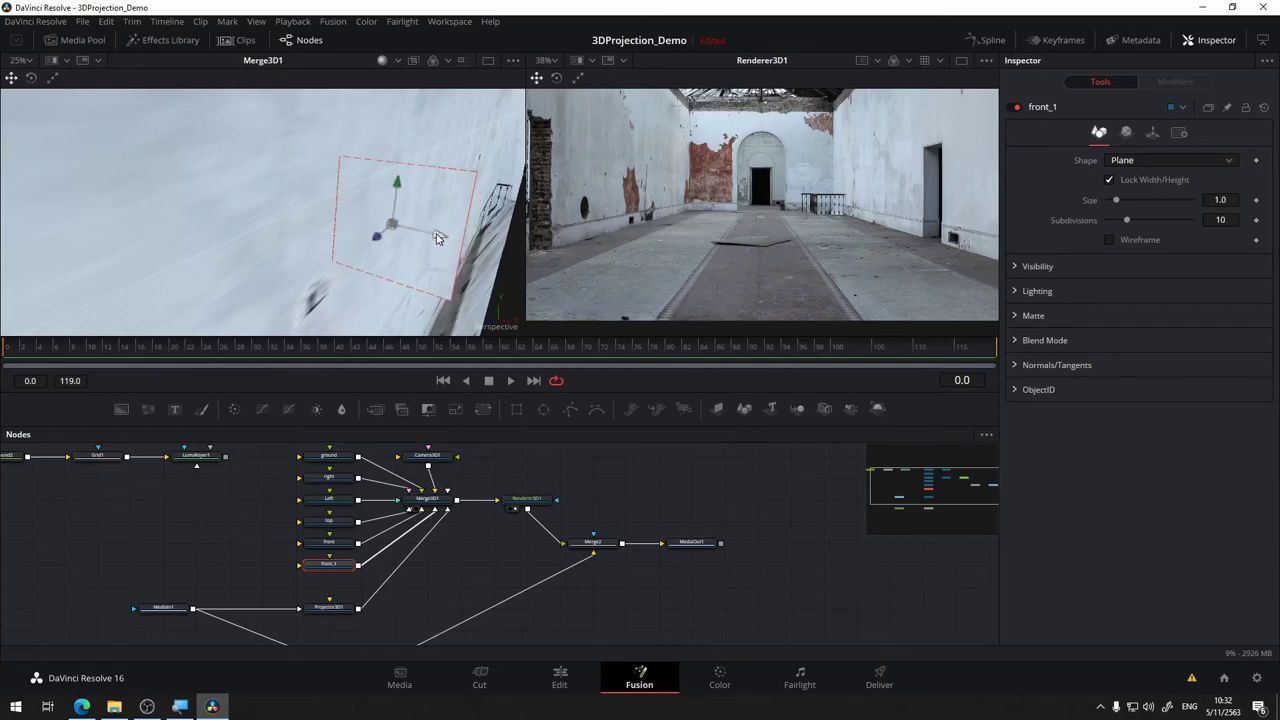
pyautogui.scroll(-5, 455, 235)
pyautogui.moveTo(461, 228); pyautogui.dragTo(307, 191)
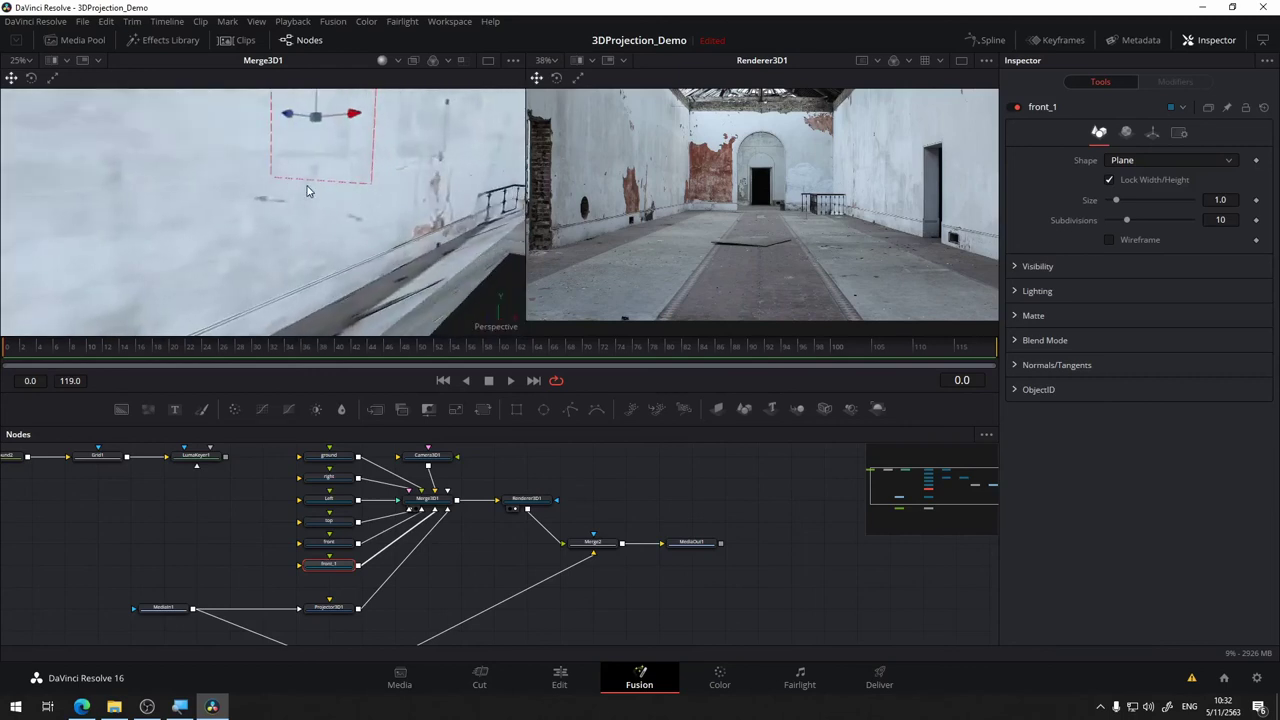
pyautogui.scroll(-3, 307, 191)
pyautogui.moveTo(310, 190)
pyautogui.mouseDown()
pyautogui.moveTo(365, 167)
pyautogui.moveTo(365, 182)
pyautogui.mouseUp()
# Lower the front_1 plane along its vertical axis toward the floor.
pyautogui.moveTo(401, 121)
pyautogui.mouseDown()
pyautogui.moveTo(399, 191)
pyautogui.moveTo(381, 205)
pyautogui.moveTo(417, 201)
pyautogui.moveTo(418, 143)
pyautogui.mouseUp()
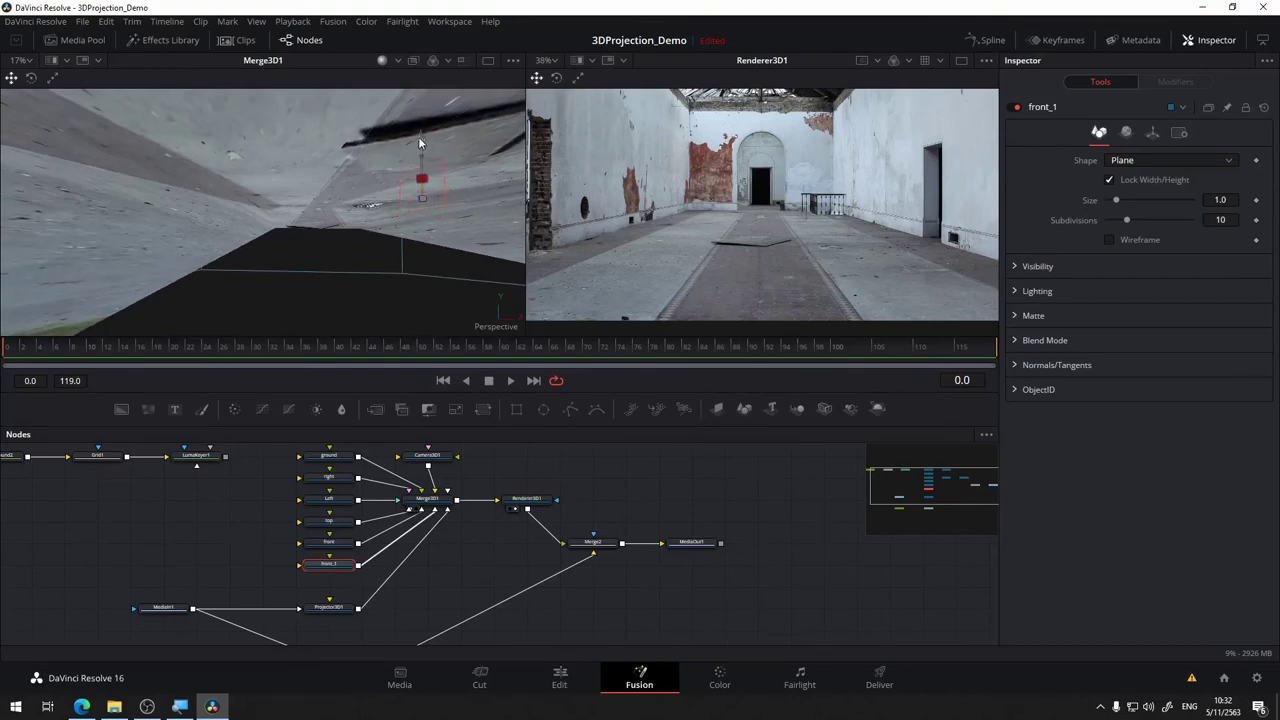
pyautogui.moveTo(418, 134)
pyautogui.mouseDown()
pyautogui.moveTo(408, 268)
pyautogui.moveTo(443, 235)
pyautogui.moveTo(385, 192)
pyautogui.mouseUp()
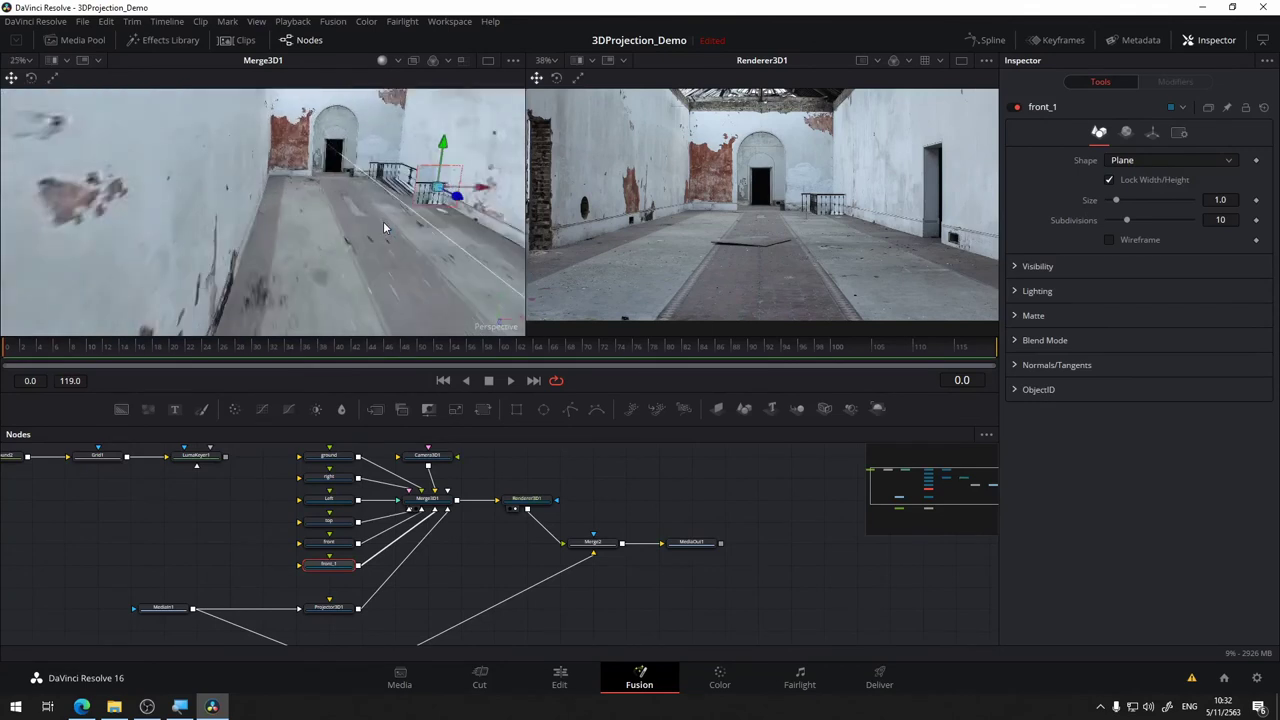
pyautogui.scroll(1, 383, 221)
pyautogui.scroll(1, 420, 222)
pyautogui.scroll(1, 410, 230)
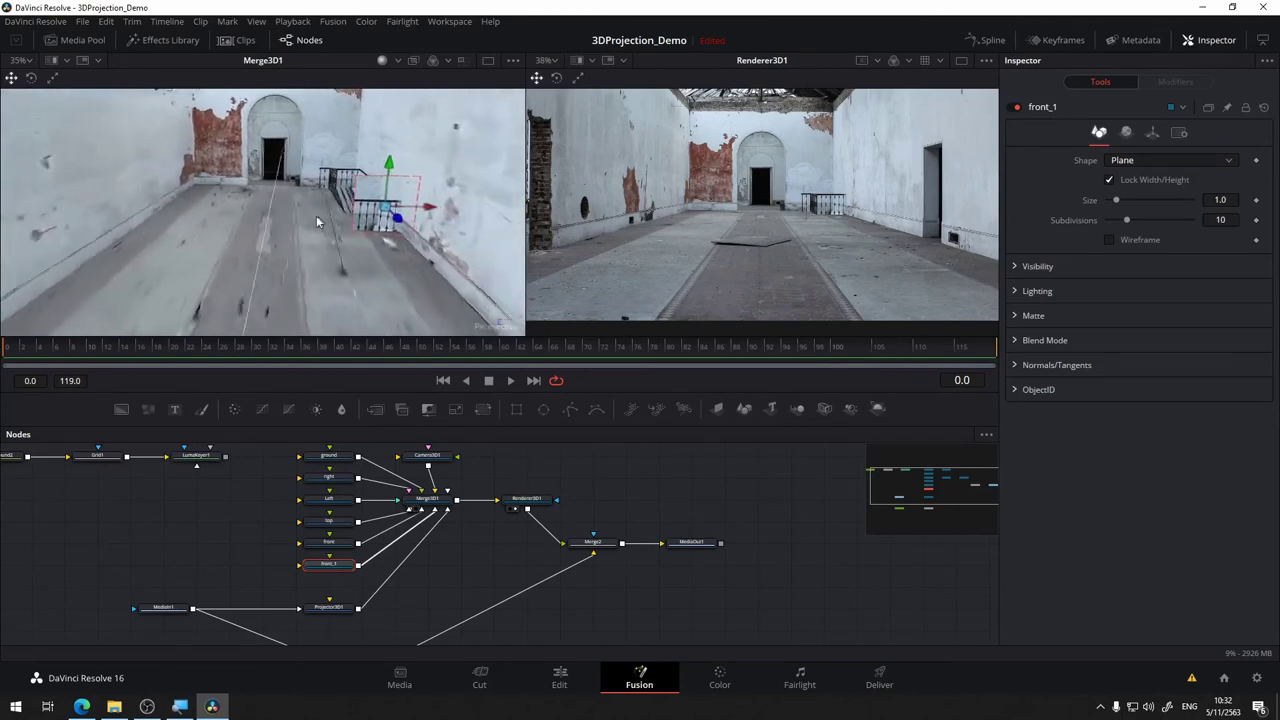
pyautogui.moveTo(410, 230)
pyautogui.mouseDown()
pyautogui.moveTo(287, 256)
pyautogui.moveTo(390, 250)
pyautogui.moveTo(336, 244)
pyautogui.moveTo(353, 247)
pyautogui.mouseUp()
pyautogui.scroll(2, 345, 245)
pyautogui.scroll(1, 310, 270)
pyautogui.scroll(2, 318, 276)
pyautogui.moveTo(310, 203); pyautogui.dragTo(315, 269)
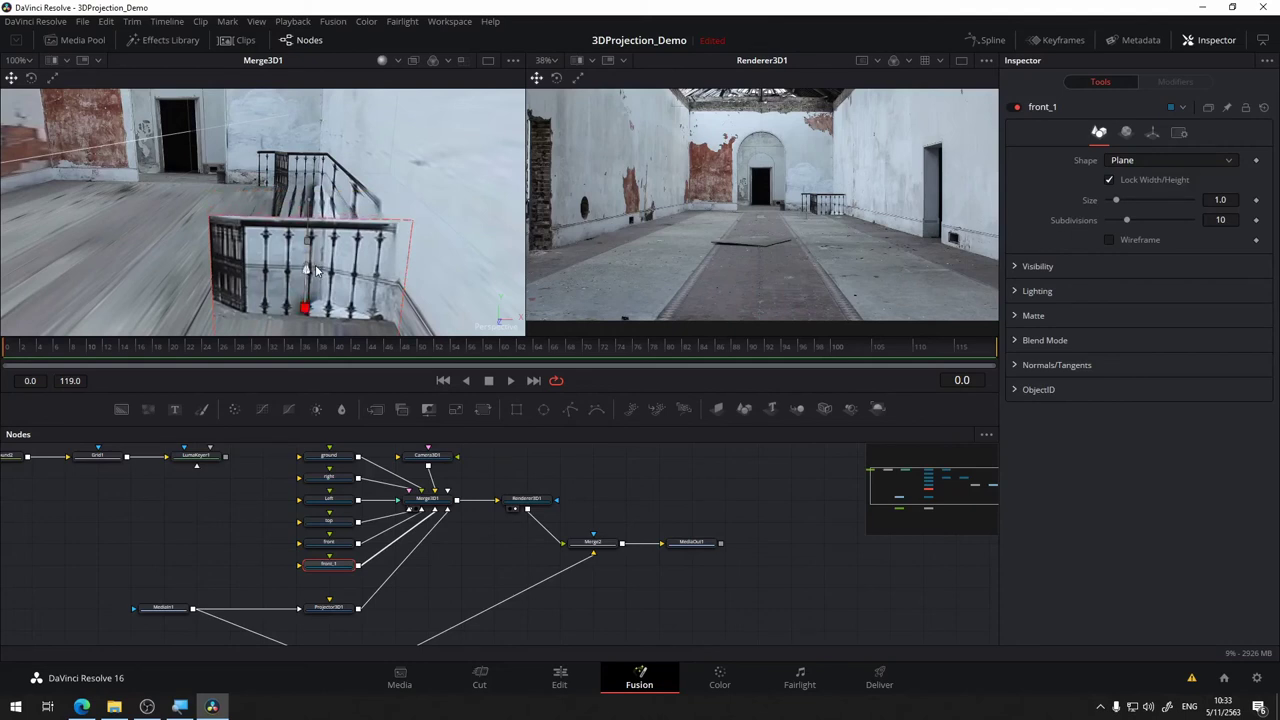
pyautogui.moveTo(316, 270)
pyautogui.mouseDown()
pyautogui.moveTo(425, 279)
pyautogui.moveTo(318, 305)
pyautogui.moveTo(91, 232)
pyautogui.moveTo(305, 306)
pyautogui.moveTo(219, 260)
pyautogui.moveTo(126, 262)
pyautogui.moveTo(163, 262)
pyautogui.moveTo(2, 222)
pyautogui.moveTo(115, 217)
pyautogui.mouseUp()
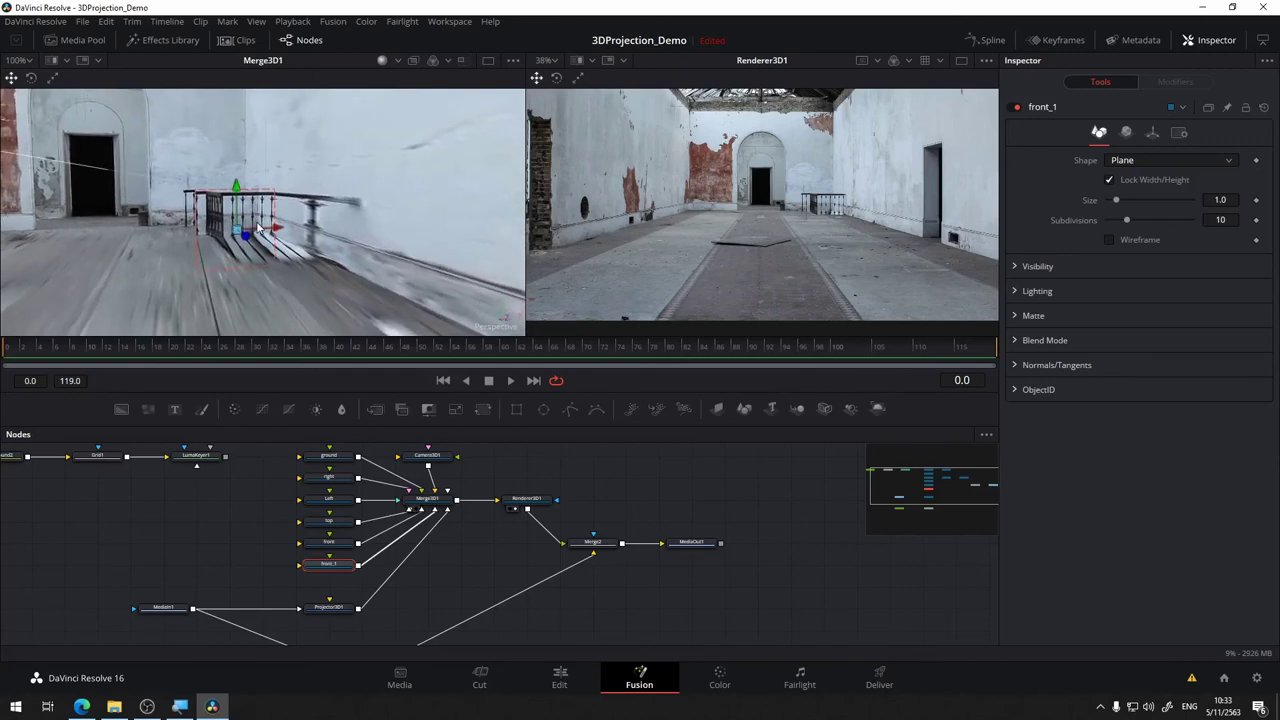
# Inspect the railing plane from several angles until the doorway is in view.
pyautogui.scroll(2, 258, 228)
pyautogui.scroll(2, 230, 242)
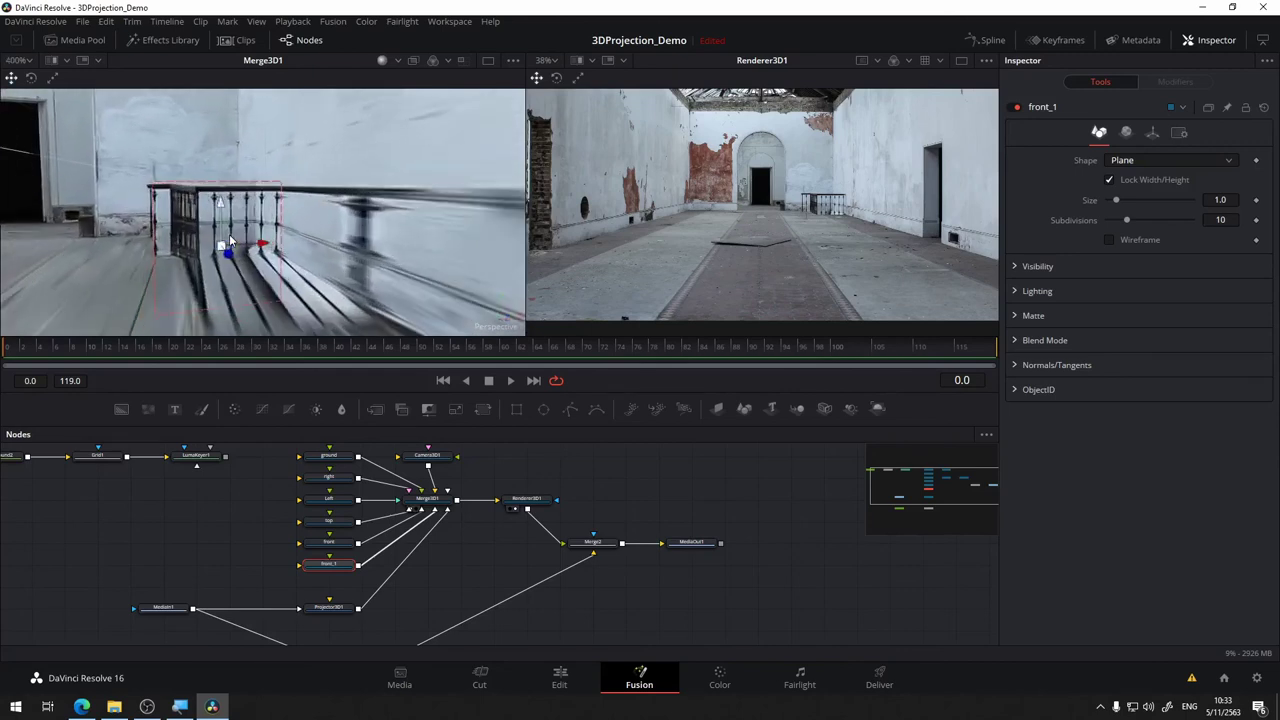
pyautogui.moveTo(229, 241); pyautogui.dragTo(319, 250)
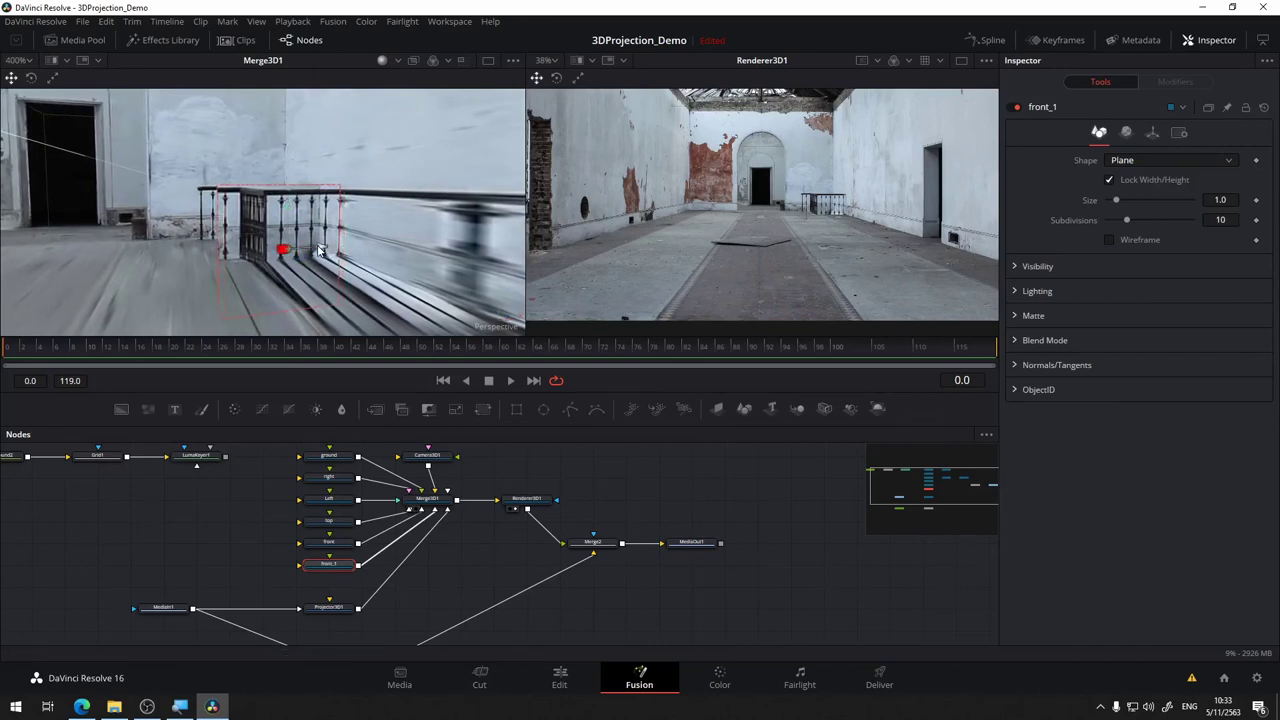
pyautogui.scroll(-2, 376, 258)
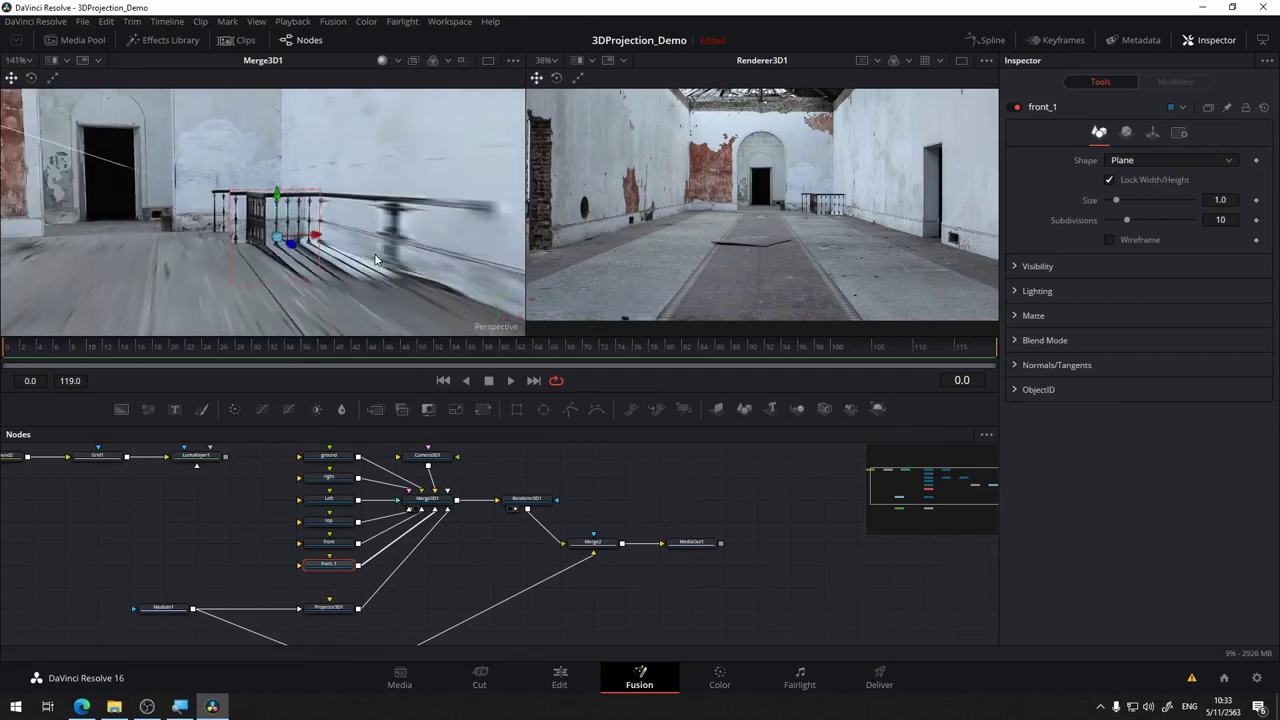
pyautogui.scroll(-2, 374, 253)
pyautogui.scroll(-2, 374, 253)
pyautogui.scroll(-2, 351, 259)
pyautogui.moveTo(350, 259)
pyautogui.mouseDown()
pyautogui.moveTo(377, 248)
pyautogui.moveTo(355, 316)
pyautogui.mouseUp()
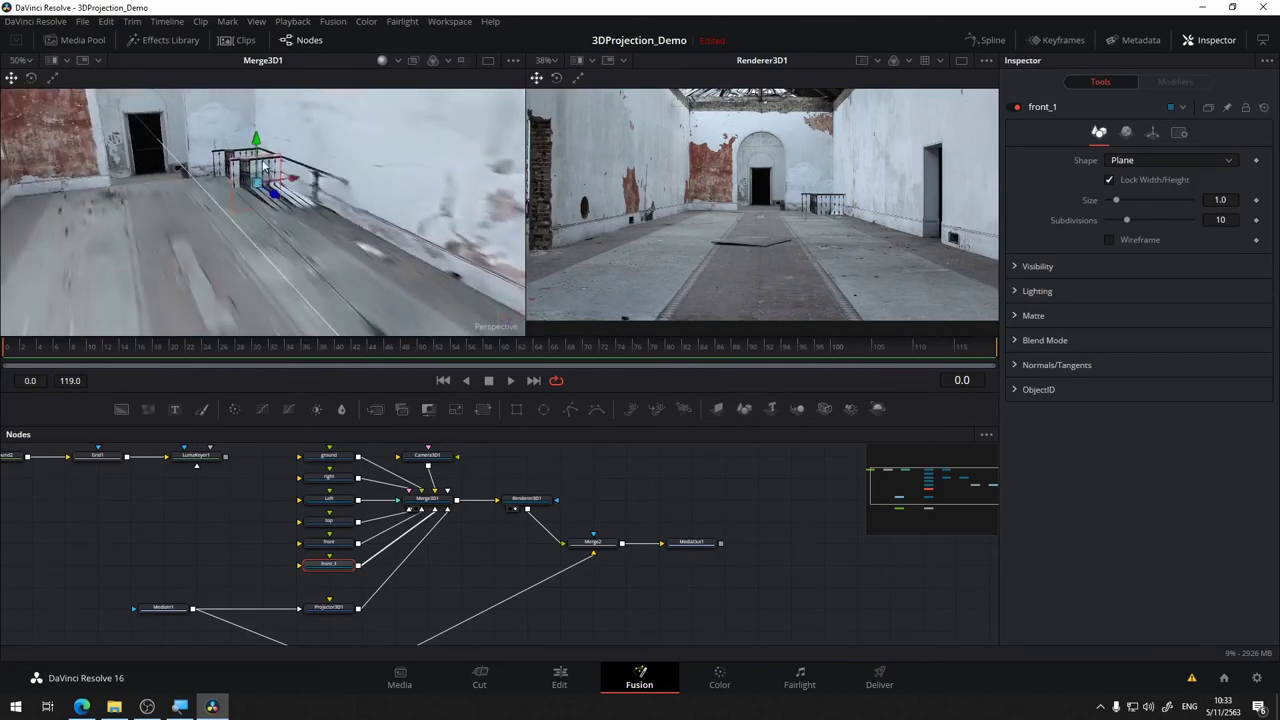
pyautogui.moveTo(443, 203)
pyautogui.mouseDown()
pyautogui.moveTo(316, 241)
pyautogui.moveTo(296, 260)
pyautogui.mouseUp()
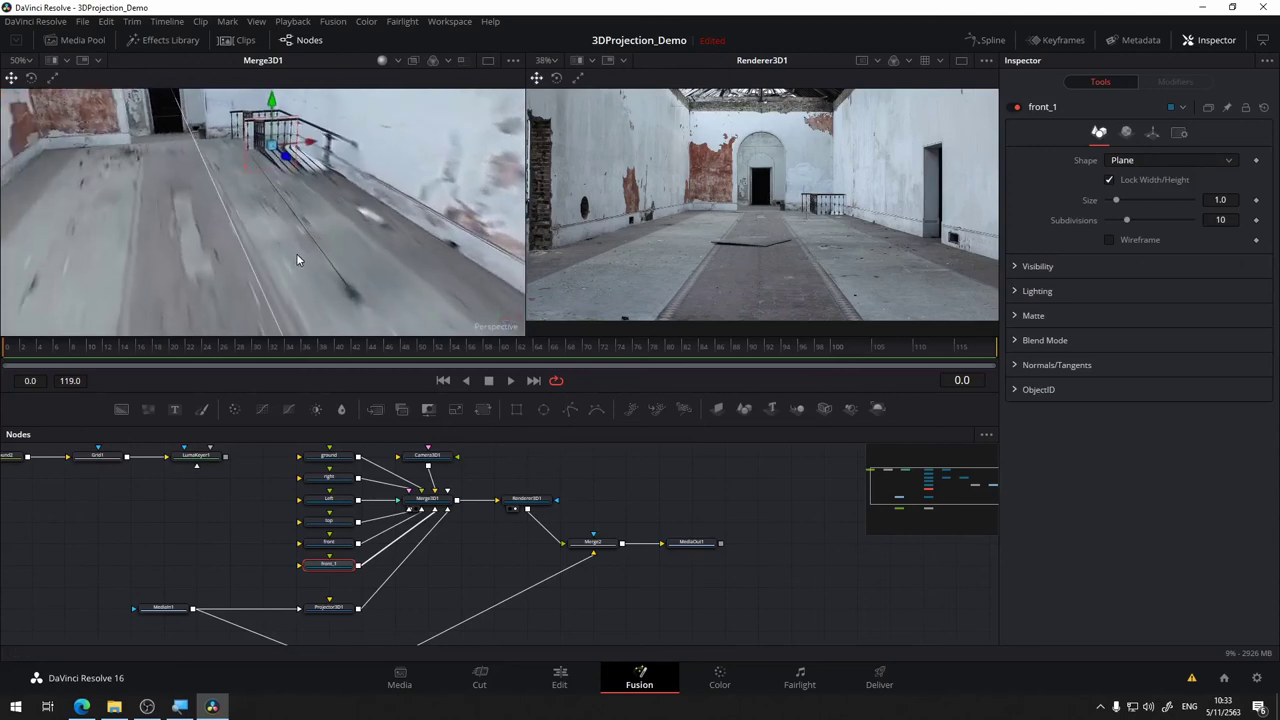
pyautogui.moveTo(296, 258)
pyautogui.mouseDown()
pyautogui.moveTo(371, 266)
pyautogui.moveTo(286, 154)
pyautogui.moveTo(297, 172)
pyautogui.mouseUp()
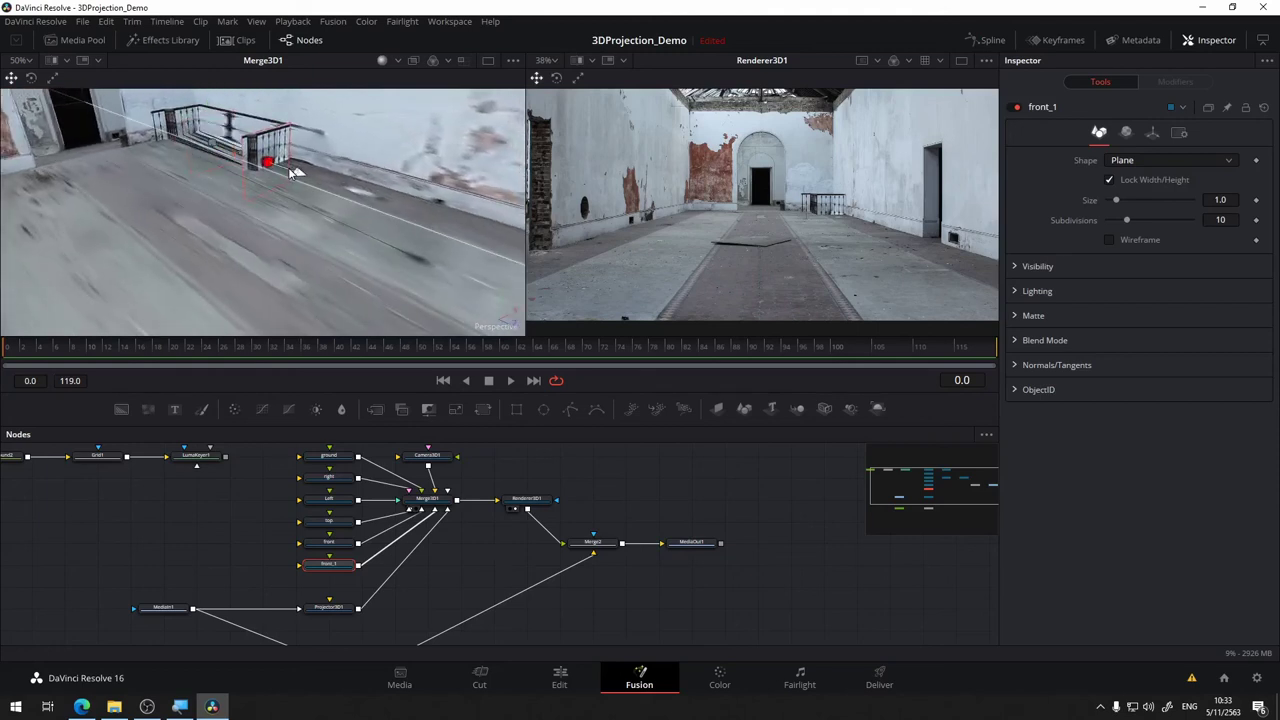
pyautogui.click(288, 167)
pyautogui.moveTo(288, 167)
pyautogui.mouseDown()
pyautogui.moveTo(247, 173)
pyautogui.moveTo(138, 130)
pyautogui.moveTo(219, 154)
pyautogui.mouseUp()
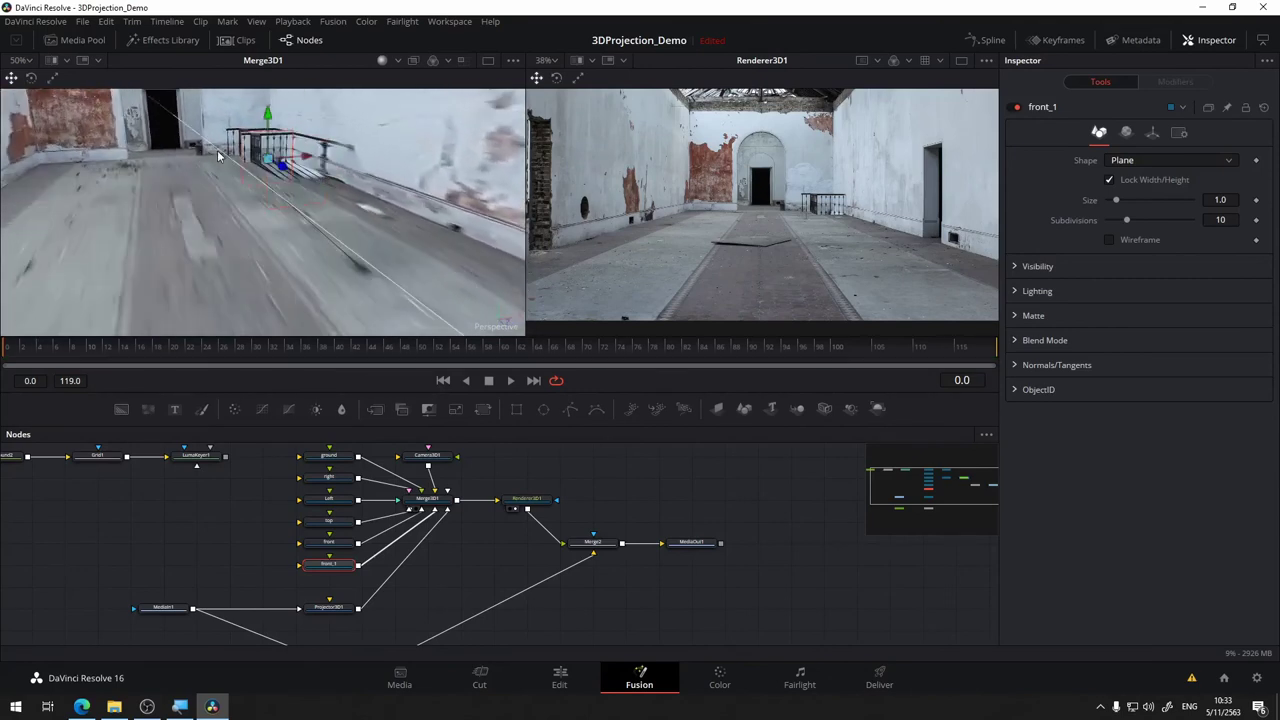
pyautogui.moveTo(303, 229)
pyautogui.mouseDown()
pyautogui.moveTo(205, 199)
pyautogui.moveTo(276, 211)
pyautogui.mouseUp()
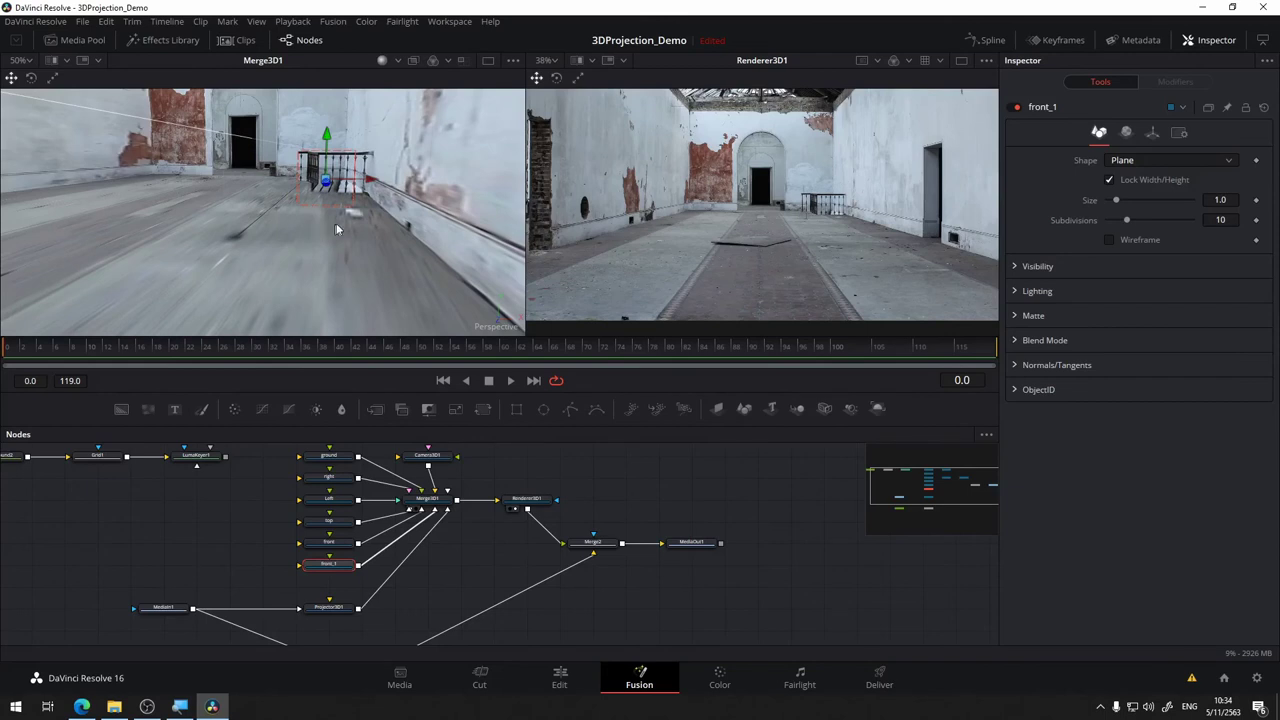
# Bring the lower nodes into view and select Projector3D1, MediaIn1, Merge1 and Background1.
pyautogui.moveTo(446, 606); pyautogui.dragTo(509, 505)
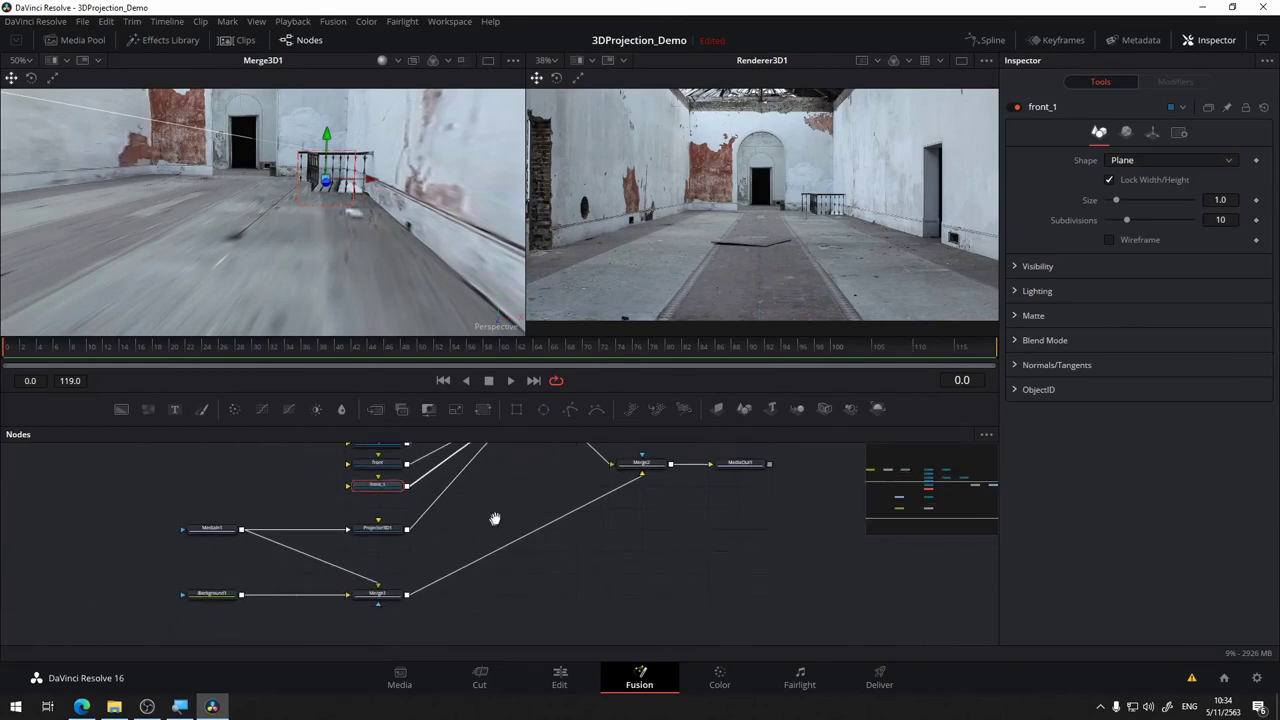
pyautogui.click(199, 527)
pyautogui.moveTo(398, 573); pyautogui.dragTo(400, 515)
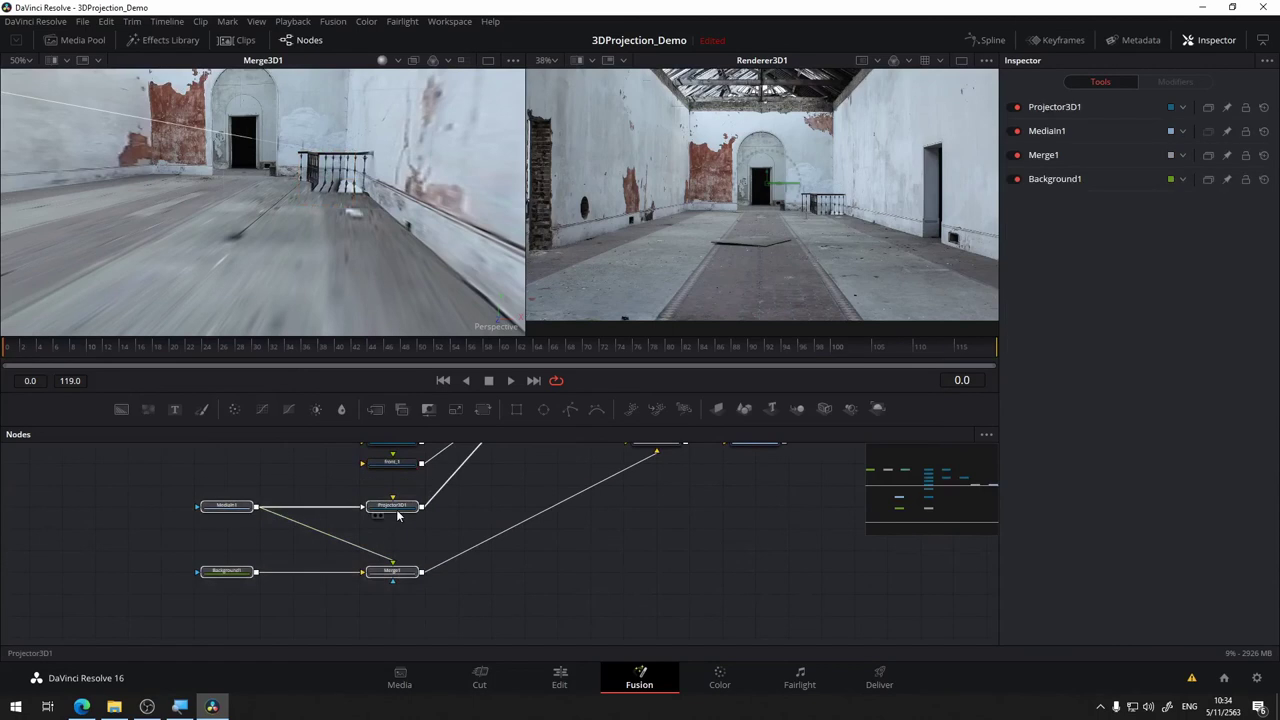
pyautogui.scroll(3, 400, 515)
pyautogui.scroll(3, 430, 590)
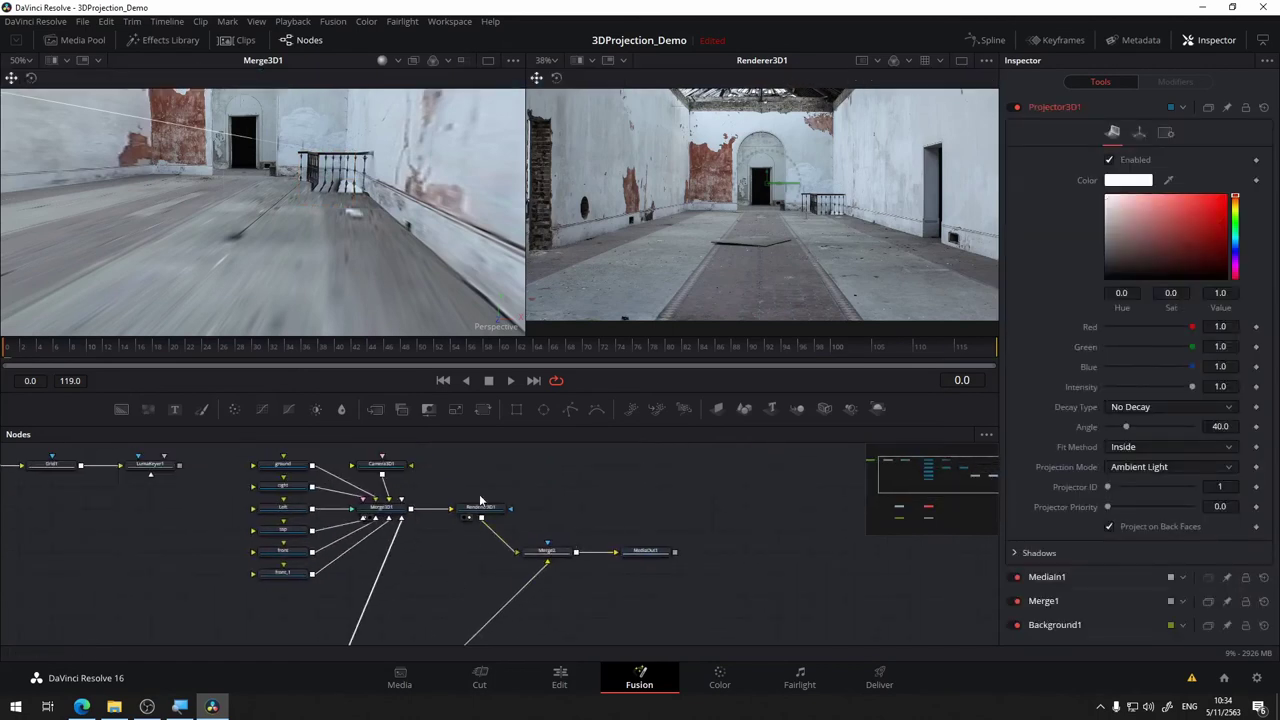
pyautogui.scroll(-3, 490, 512)
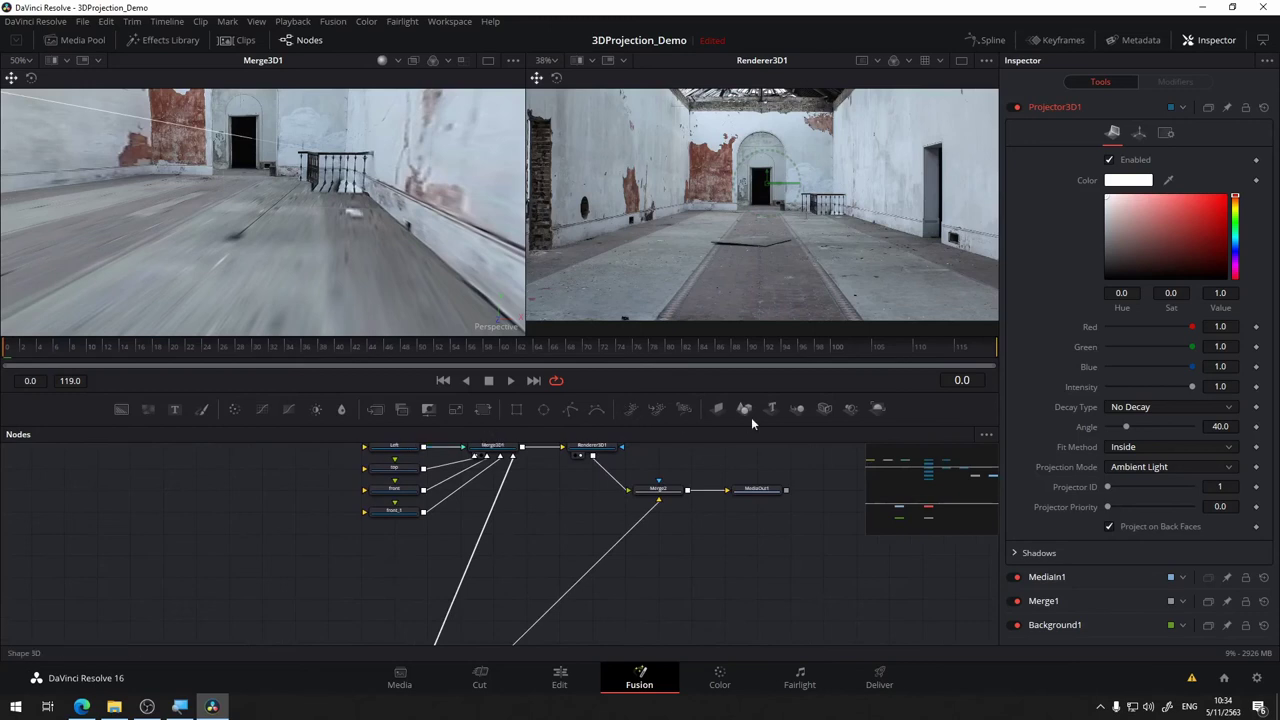
# Add a Camera3D2 node, leaving it unconnected and placed to the right.
pyautogui.moveTo(826, 414); pyautogui.dragTo(398, 554)
pyautogui.scroll(2, 409, 563)
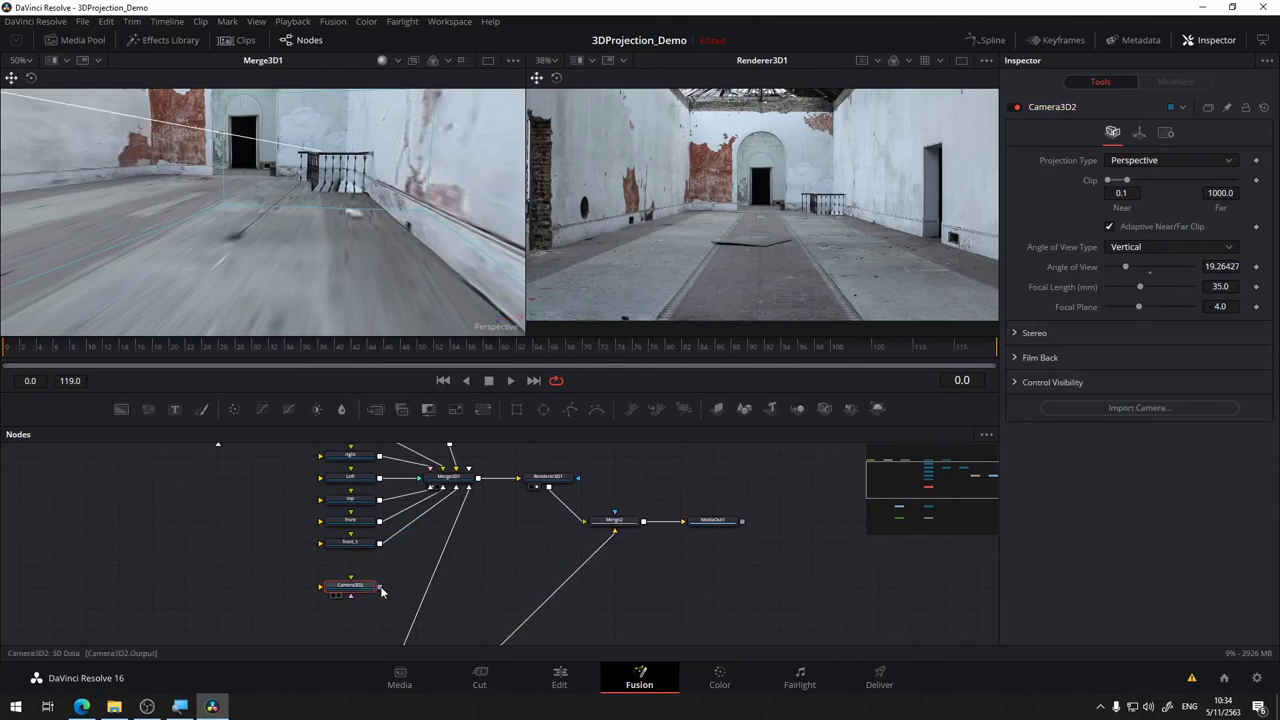
pyautogui.hscroll(4, 343, 537)
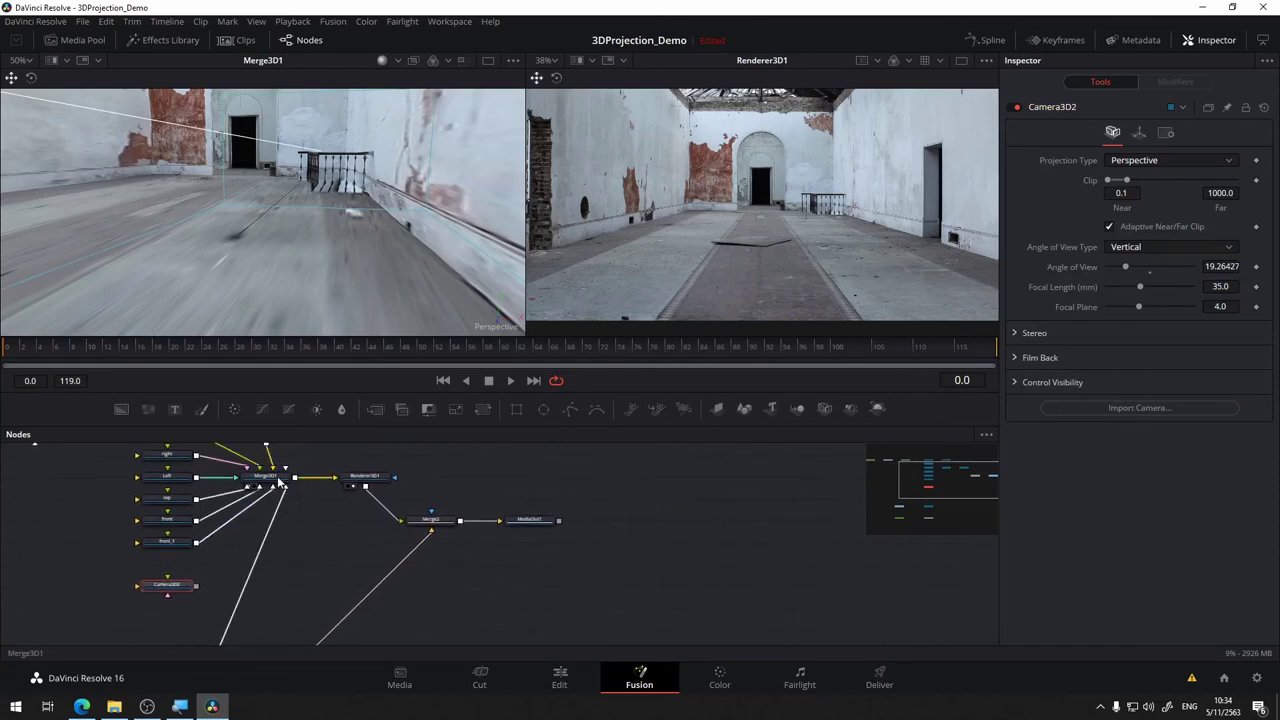
pyautogui.moveTo(197, 586); pyautogui.dragTo(271, 478)
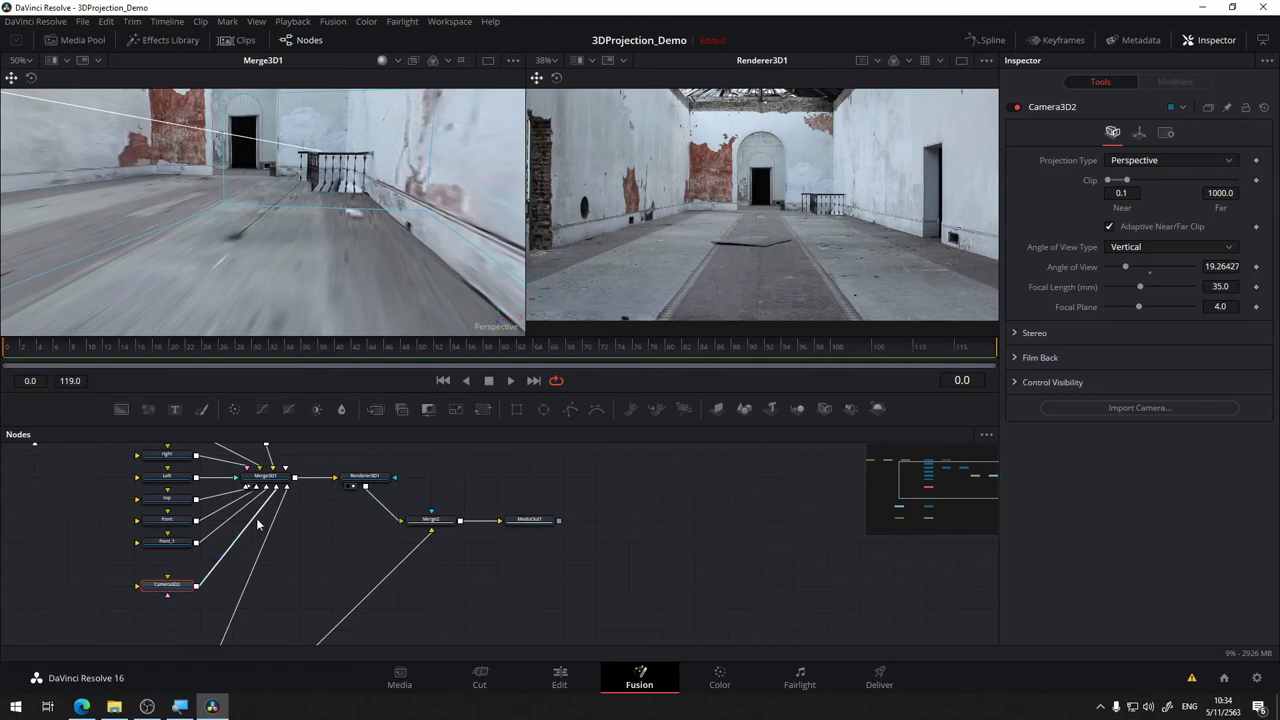
pyautogui.moveTo(262, 508)
pyautogui.mouseDown()
pyautogui.moveTo(233, 544)
pyautogui.moveTo(395, 498)
pyautogui.mouseUp()
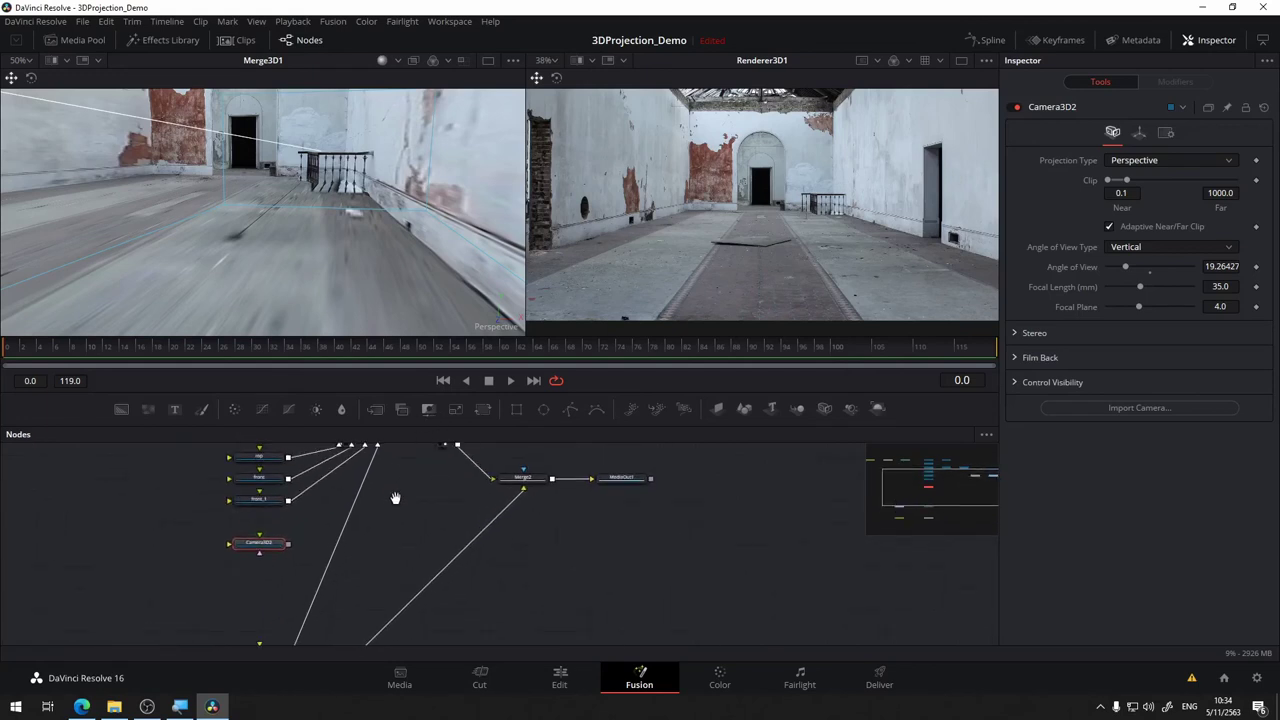
pyautogui.moveTo(259, 543); pyautogui.dragTo(424, 525)
pyautogui.moveTo(308, 573); pyautogui.dragTo(316, 513)
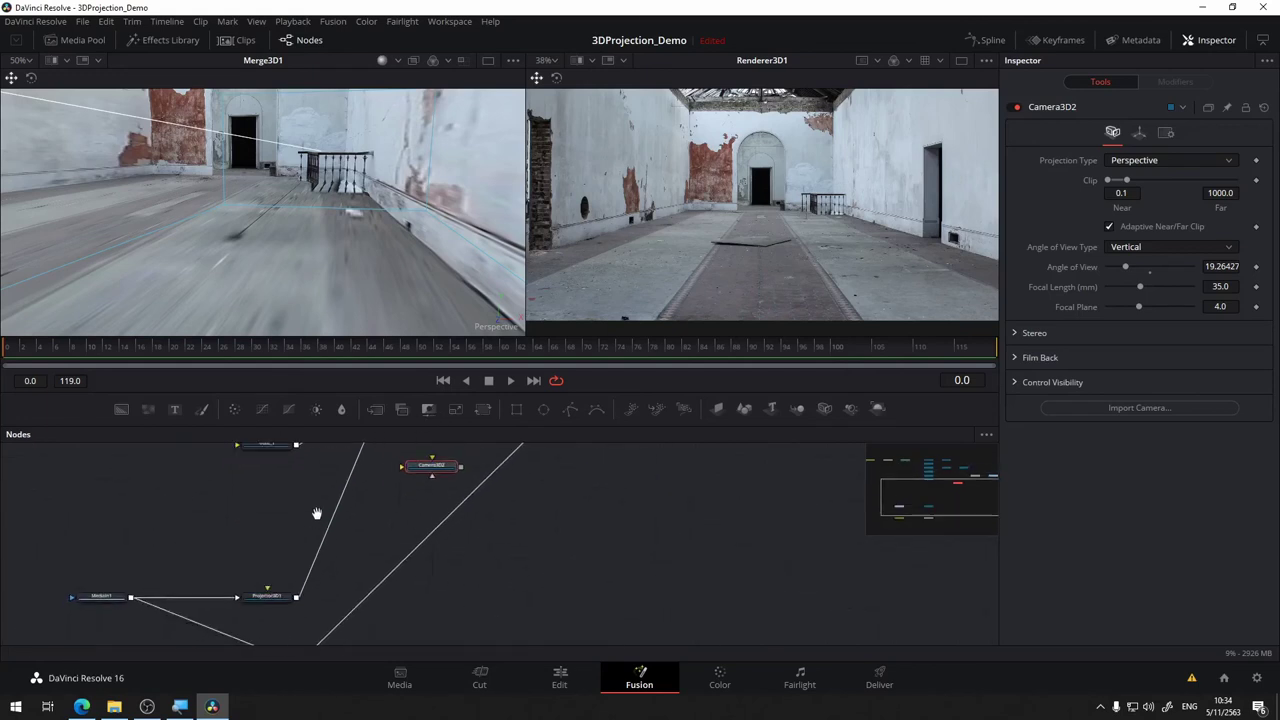
# Line up Projector3D1, MediaIn1, Merge2 and MediaOut1 with Renderer3D1.
pyautogui.moveTo(268, 598); pyautogui.dragTo(271, 474)
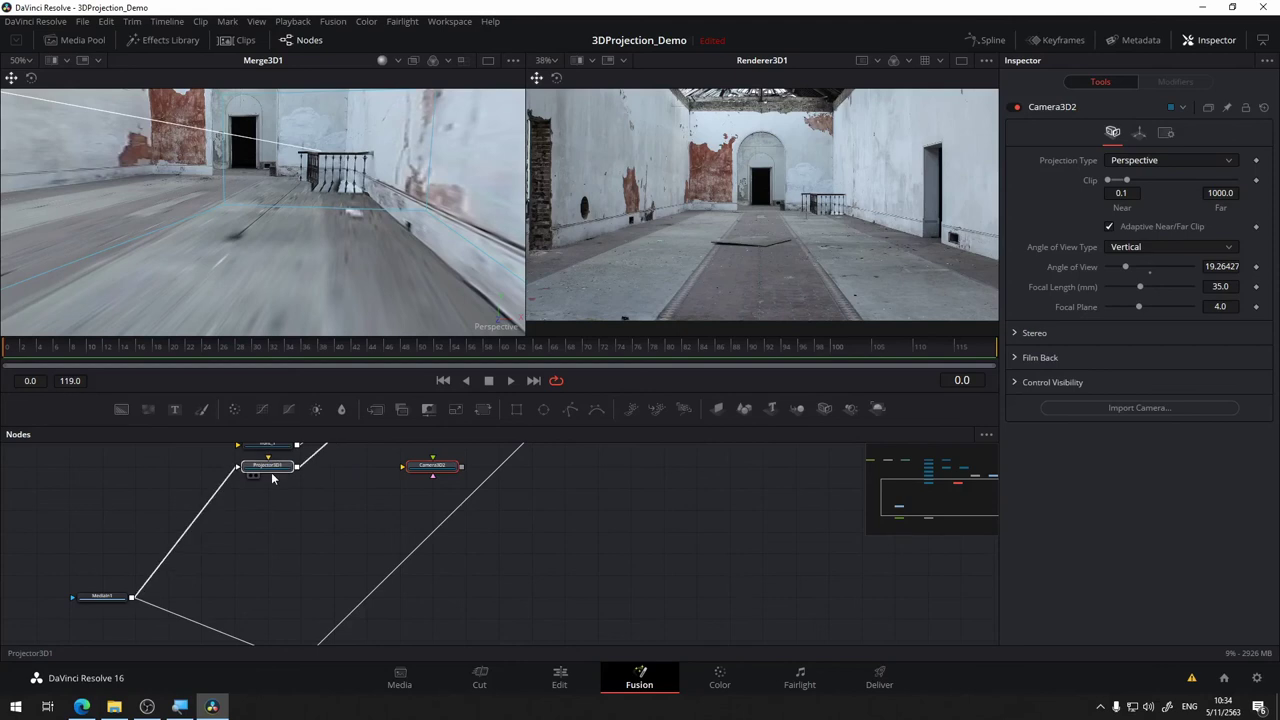
pyautogui.scroll(-2, 390, 591)
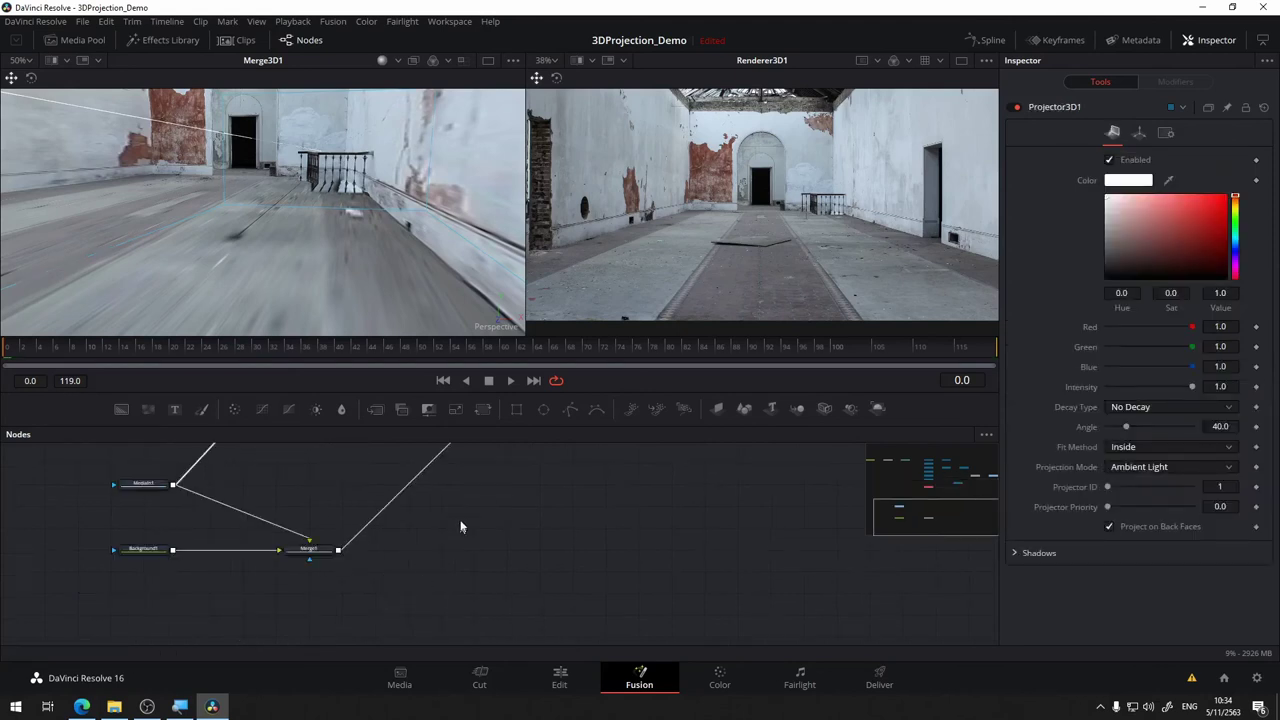
pyautogui.moveTo(467, 497)
pyautogui.mouseDown()
pyautogui.moveTo(264, 522)
pyautogui.moveTo(323, 514)
pyautogui.mouseUp()
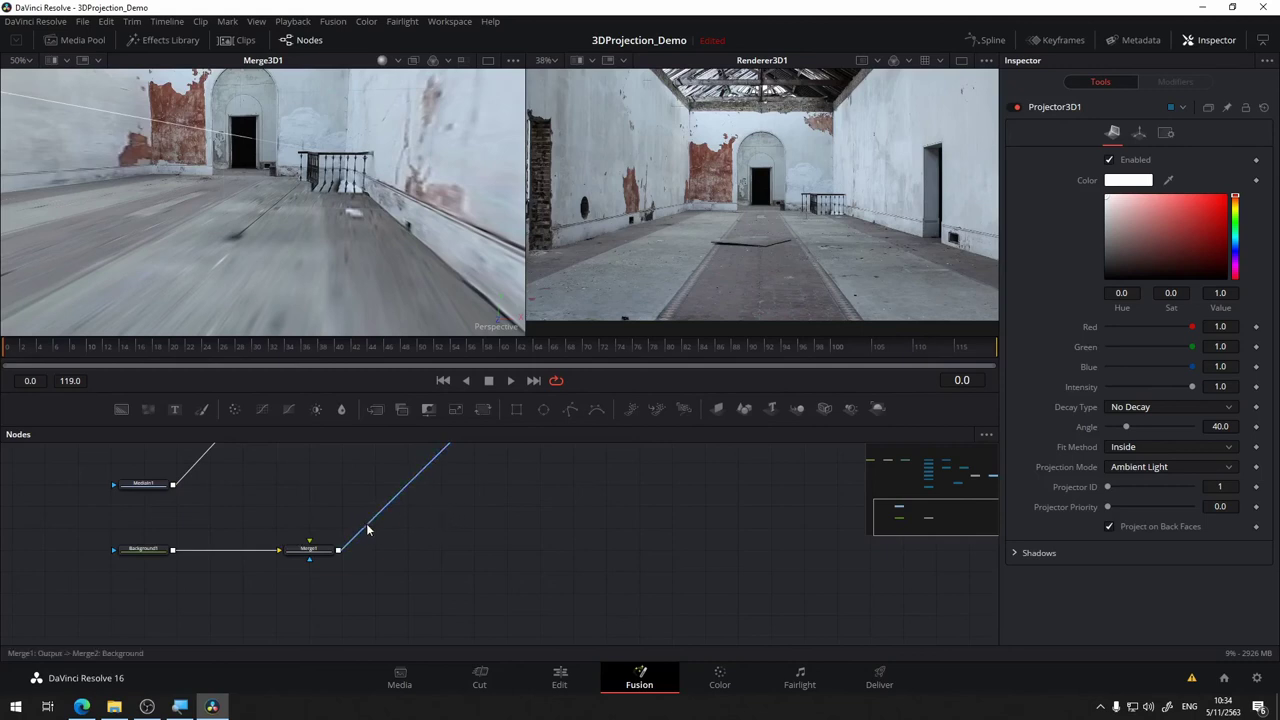
pyautogui.moveTo(424, 555); pyautogui.dragTo(400, 564)
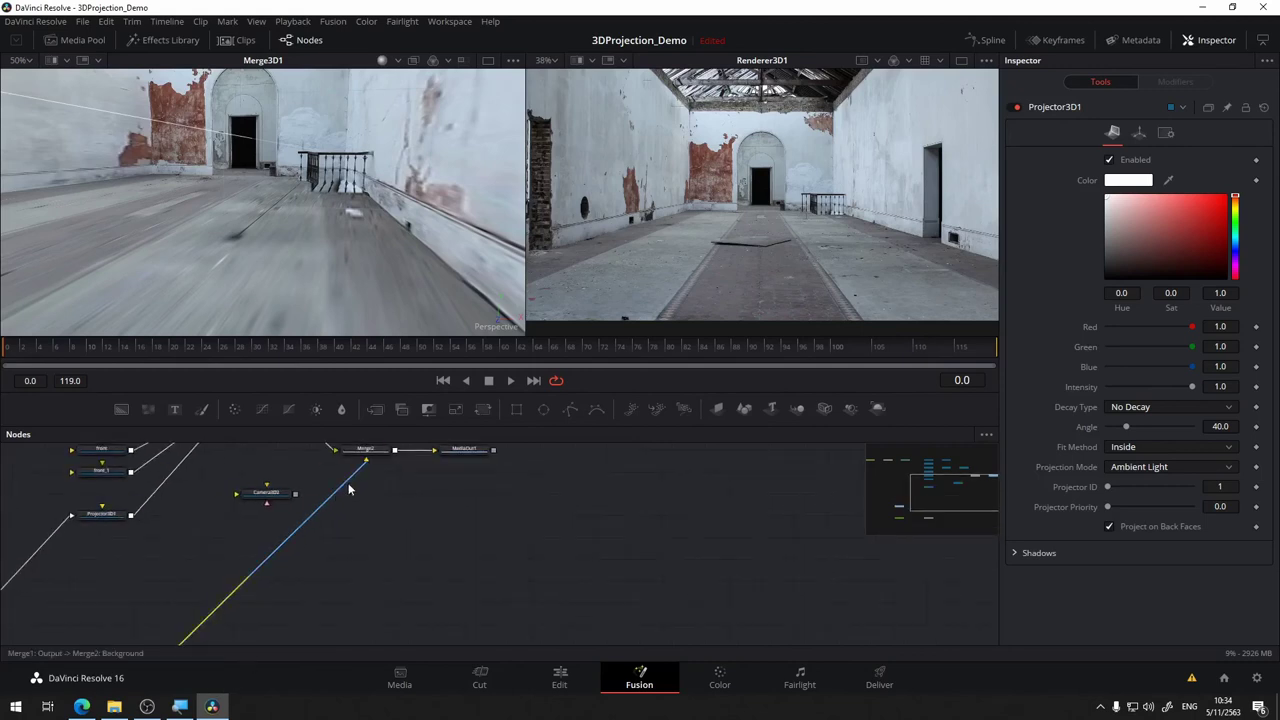
pyautogui.scroll(-3, 534, 611)
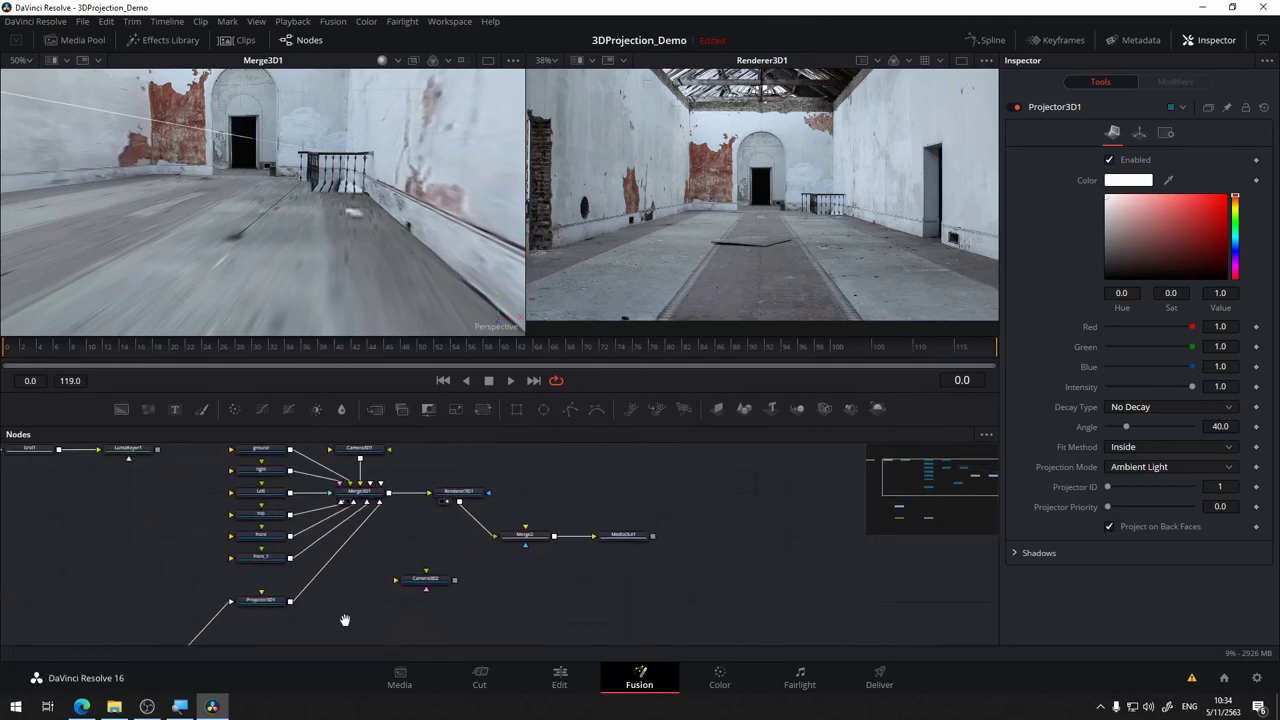
pyautogui.scroll(3, 300, 600)
pyautogui.moveTo(243, 590); pyautogui.dragTo(323, 479)
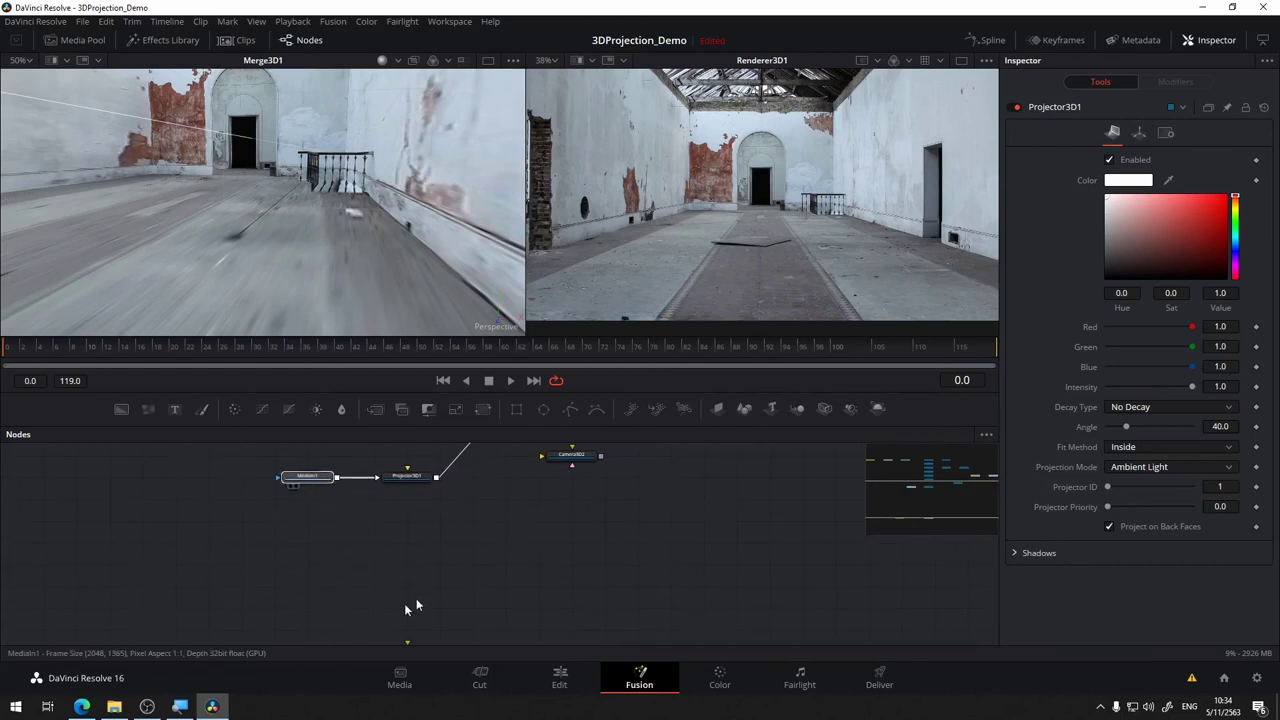
pyautogui.scroll(-3, 402, 580)
pyautogui.scroll(3, 504, 525)
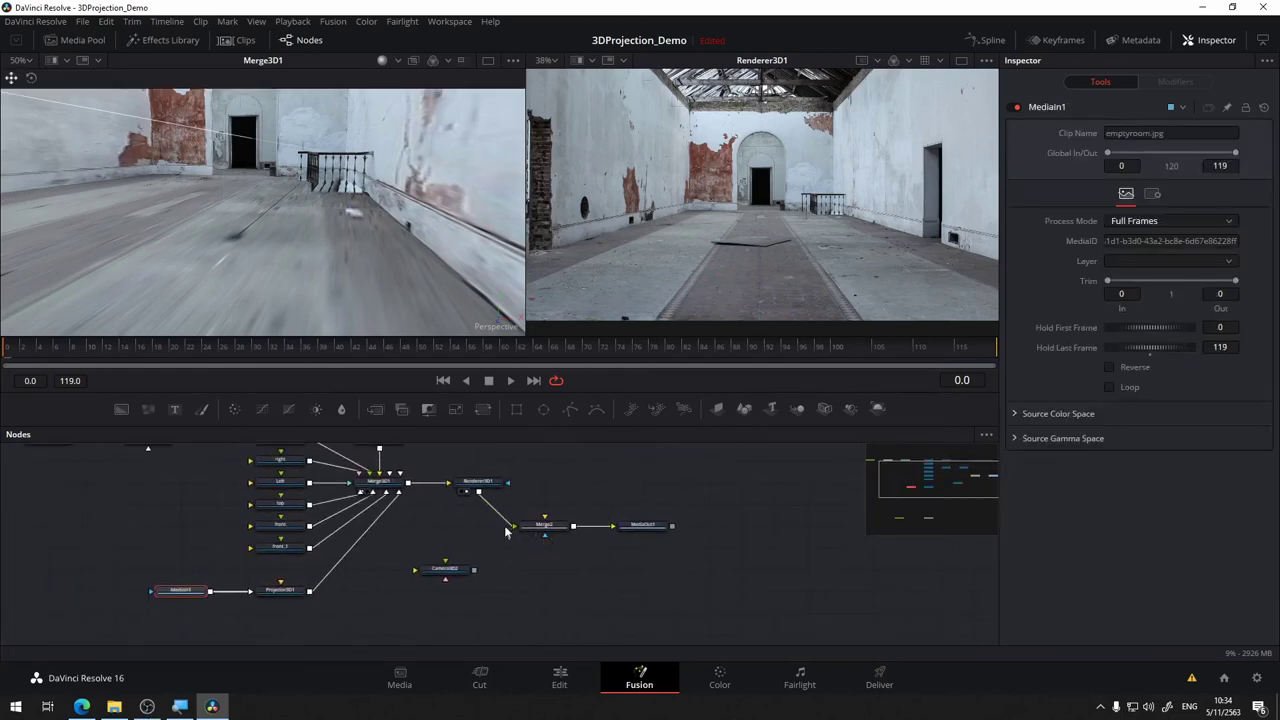
pyautogui.moveTo(747, 475)
pyautogui.mouseDown()
pyautogui.moveTo(508, 553)
pyautogui.moveTo(628, 495)
pyautogui.mouseUp()
# Insert a Merge3D2 node on the link between Merge3D1 and Renderer3D1.
pyautogui.moveTo(449, 486); pyautogui.dragTo(549, 486)
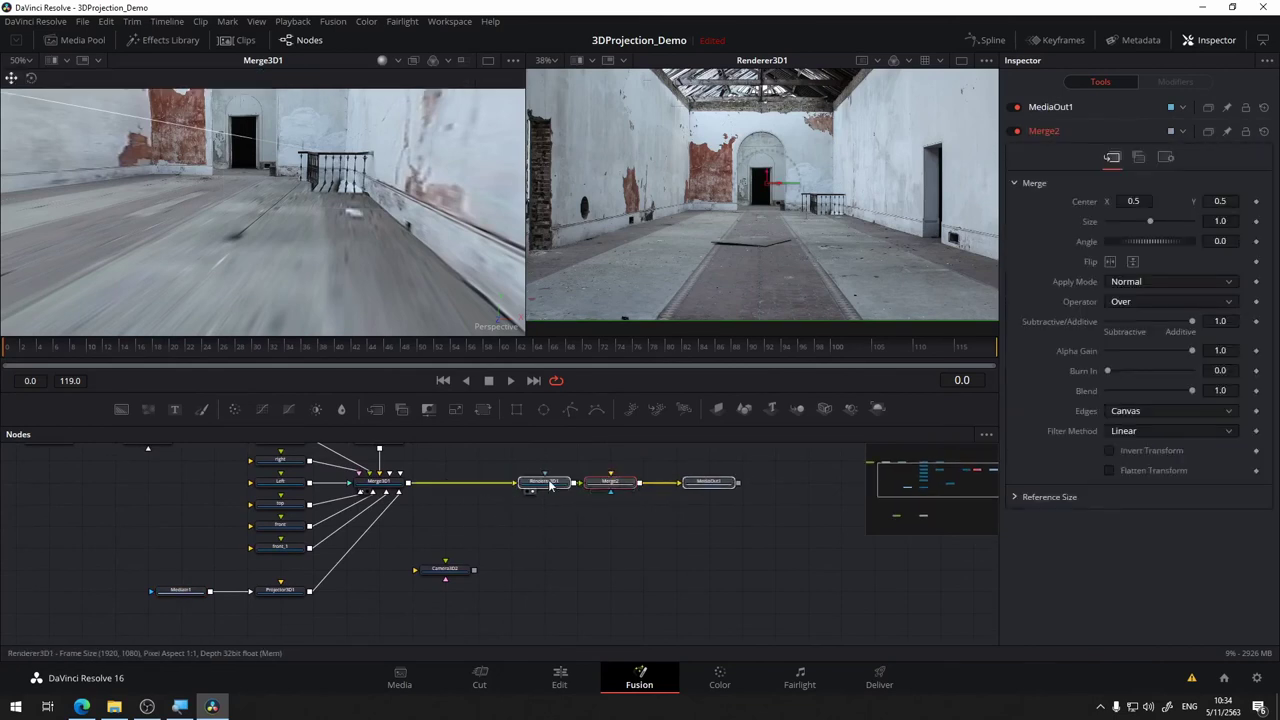
pyautogui.click(568, 487)
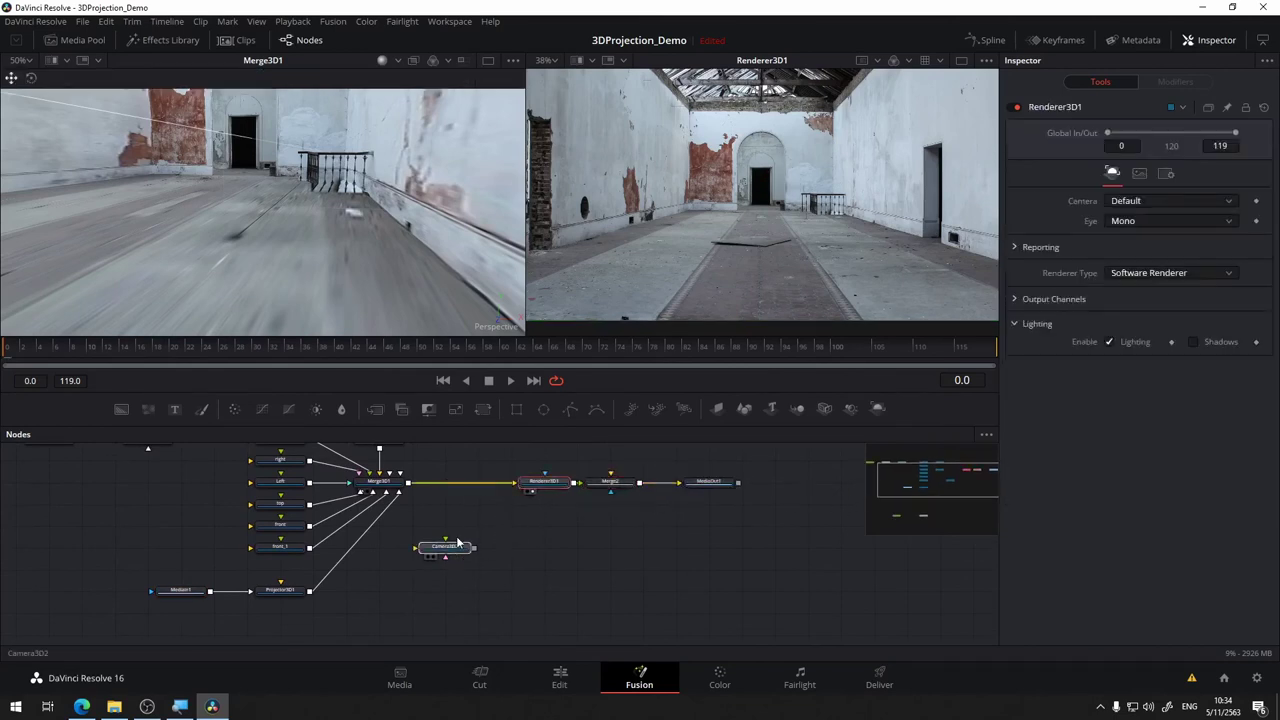
pyautogui.click(447, 569)
pyautogui.scroll(1, 447, 569)
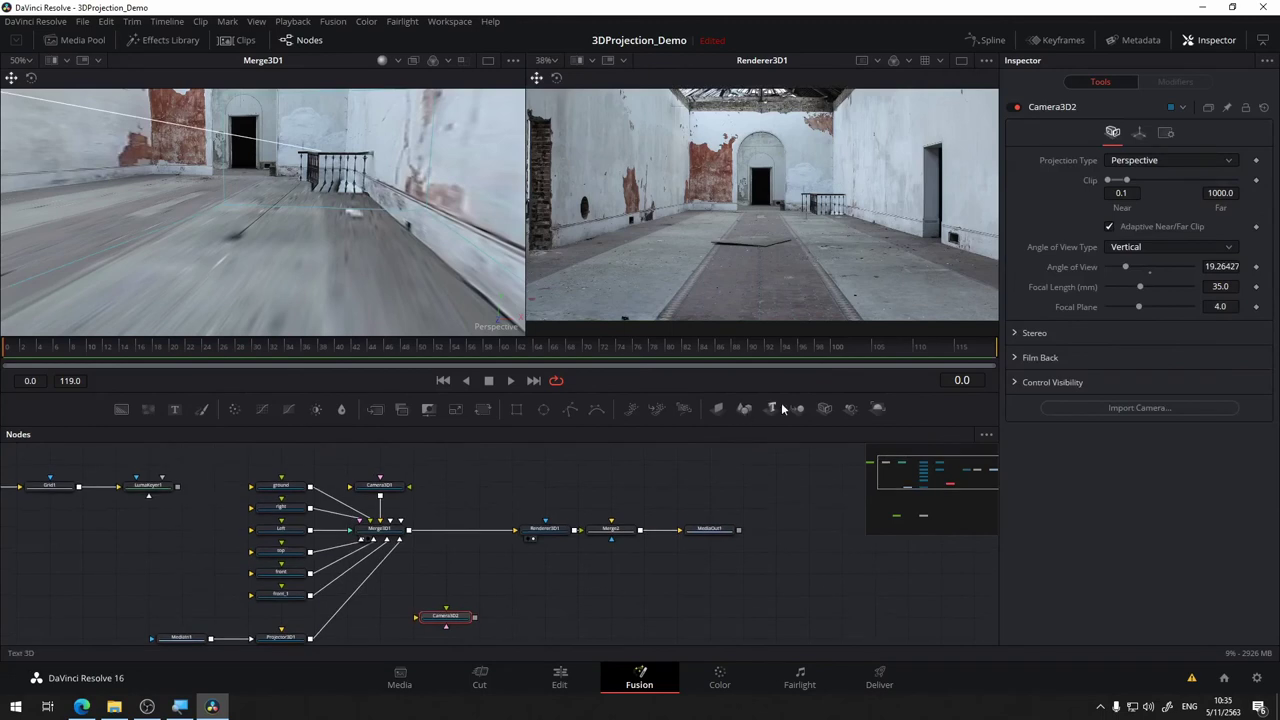
pyautogui.moveTo(797, 408); pyautogui.dragTo(463, 529)
pyautogui.moveTo(780, 488)
pyautogui.mouseDown()
pyautogui.moveTo(518, 562)
pyautogui.moveTo(616, 533)
pyautogui.moveTo(565, 533)
pyautogui.mouseUp()
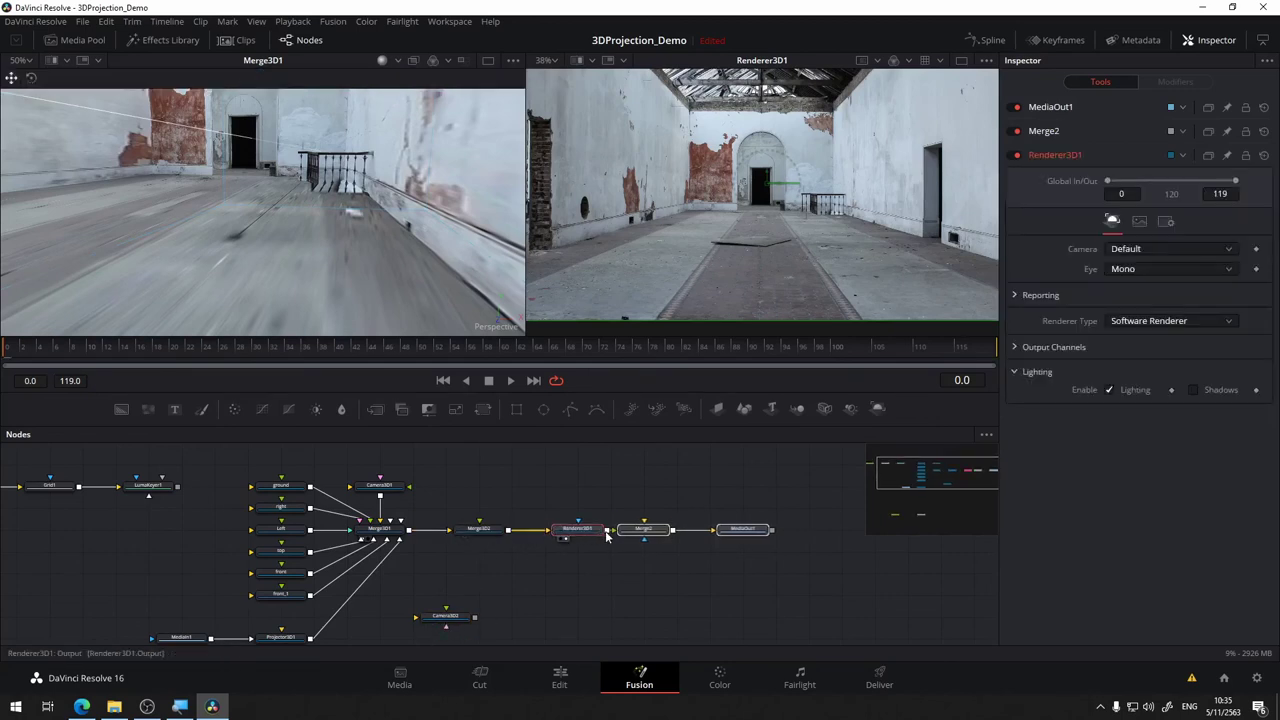
# Wire Camera3D2 into Merge3D2's input and place it just above Merge3D2.
pyautogui.moveTo(447, 616); pyautogui.dragTo(492, 468)
pyautogui.click(492, 468)
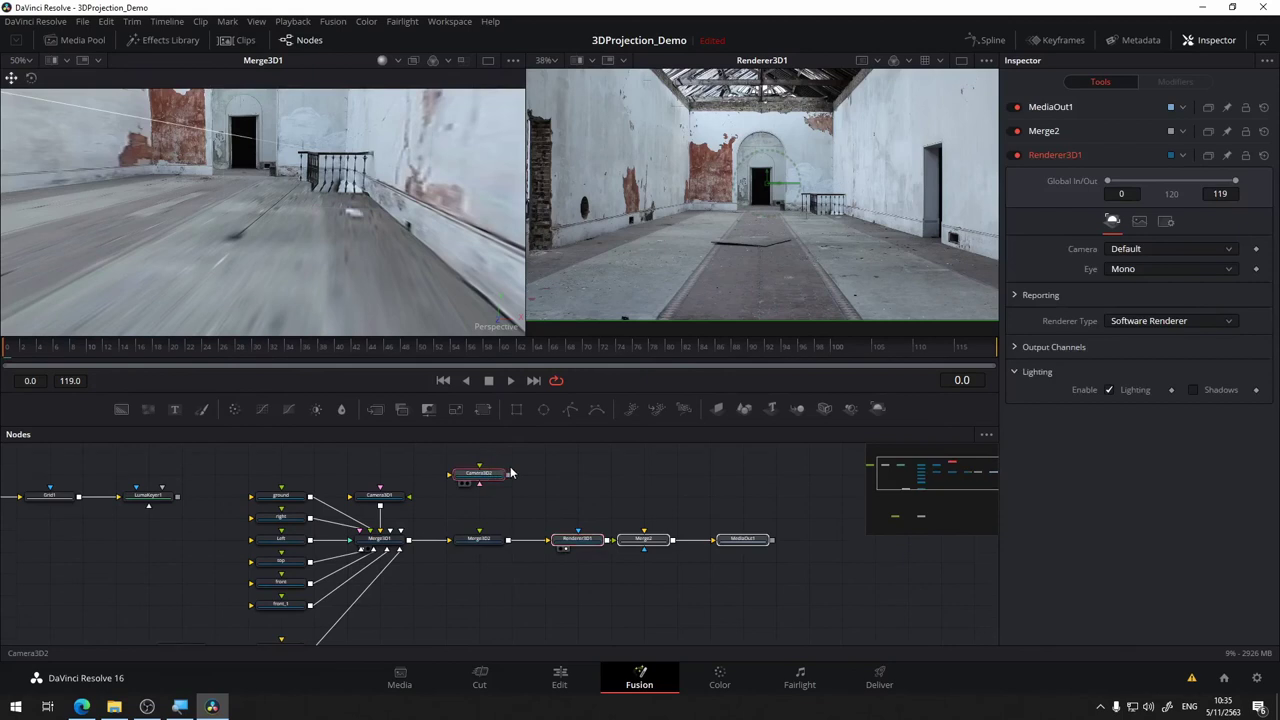
pyautogui.moveTo(508, 481); pyautogui.dragTo(479, 531)
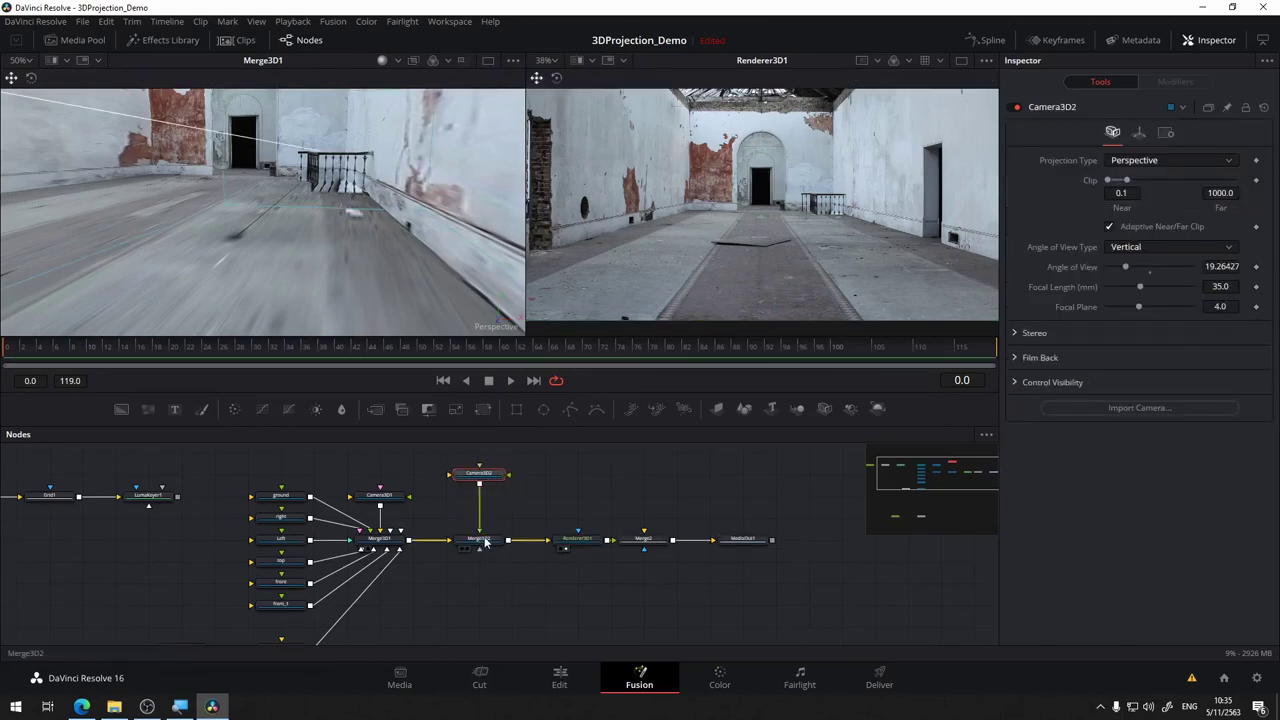
pyautogui.moveTo(483, 478); pyautogui.dragTo(483, 500)
# Tidy the graph by moving Median1 and Projector3D1 up together.
pyautogui.scroll(-2, 686, 457)
pyautogui.hscroll(-3, 686, 457)
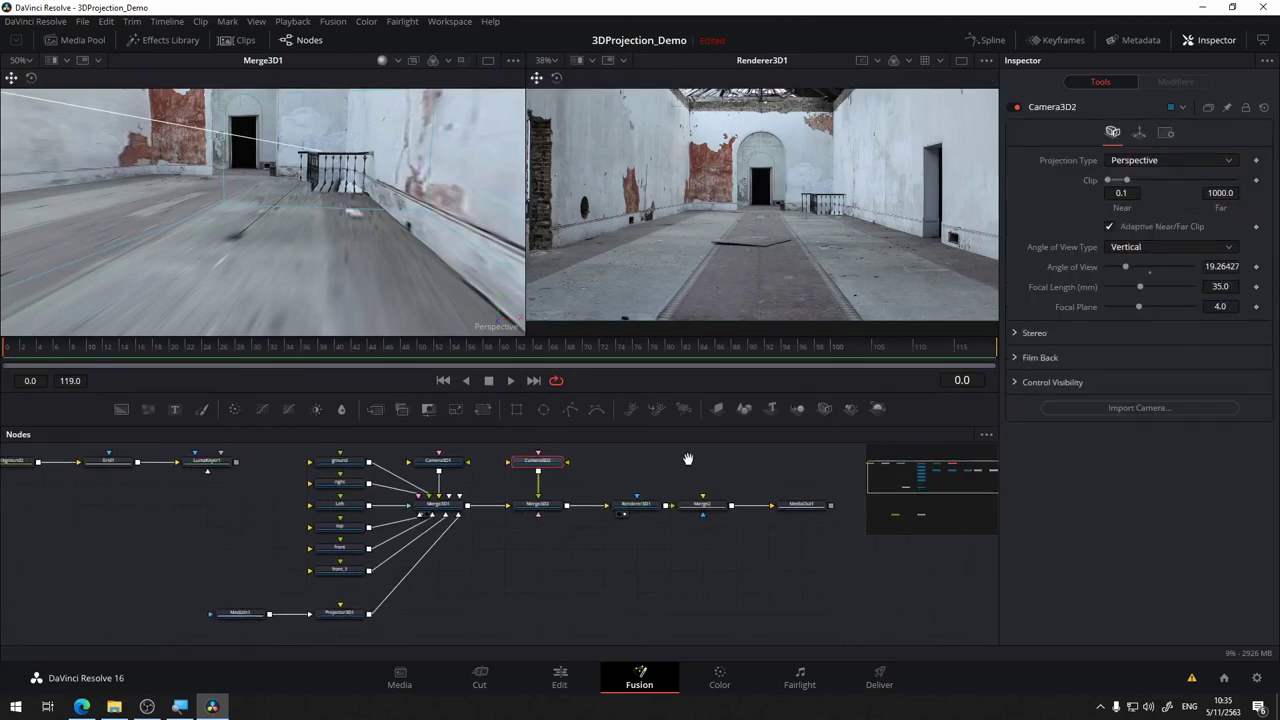
pyautogui.moveTo(440, 593); pyautogui.dragTo(153, 652)
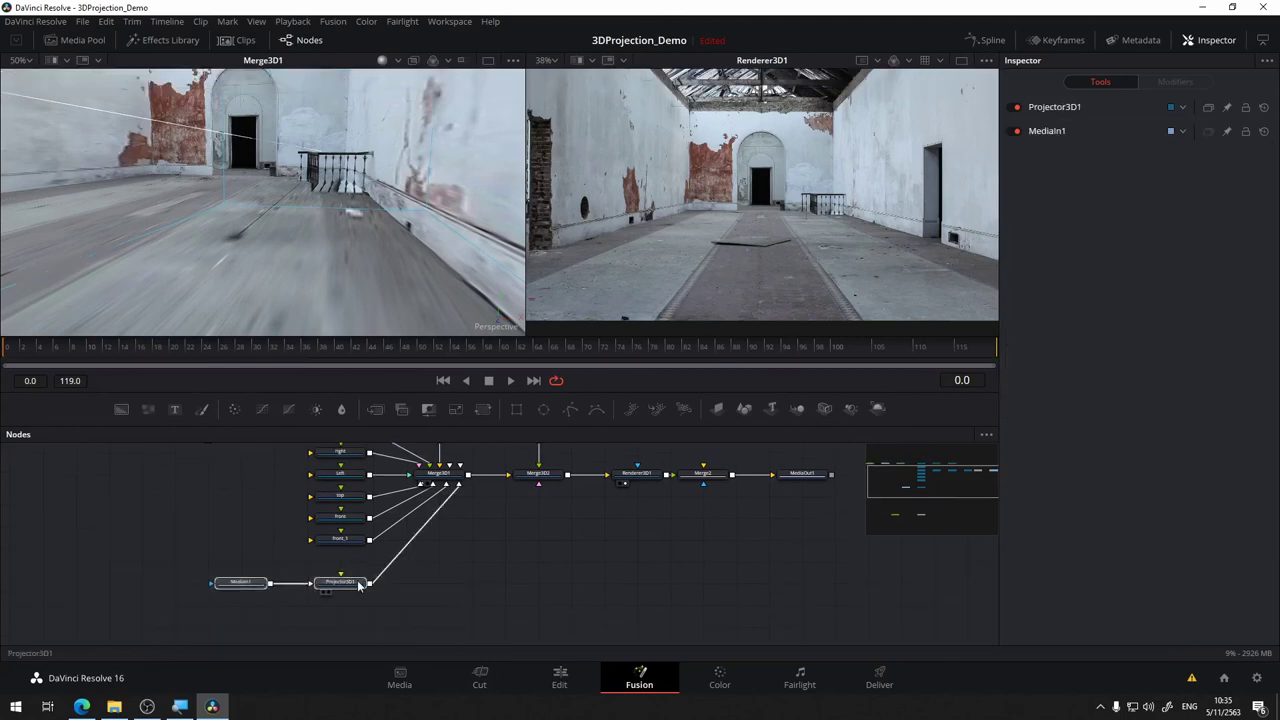
pyautogui.moveTo(352, 586); pyautogui.dragTo(353, 573)
pyautogui.click(362, 573)
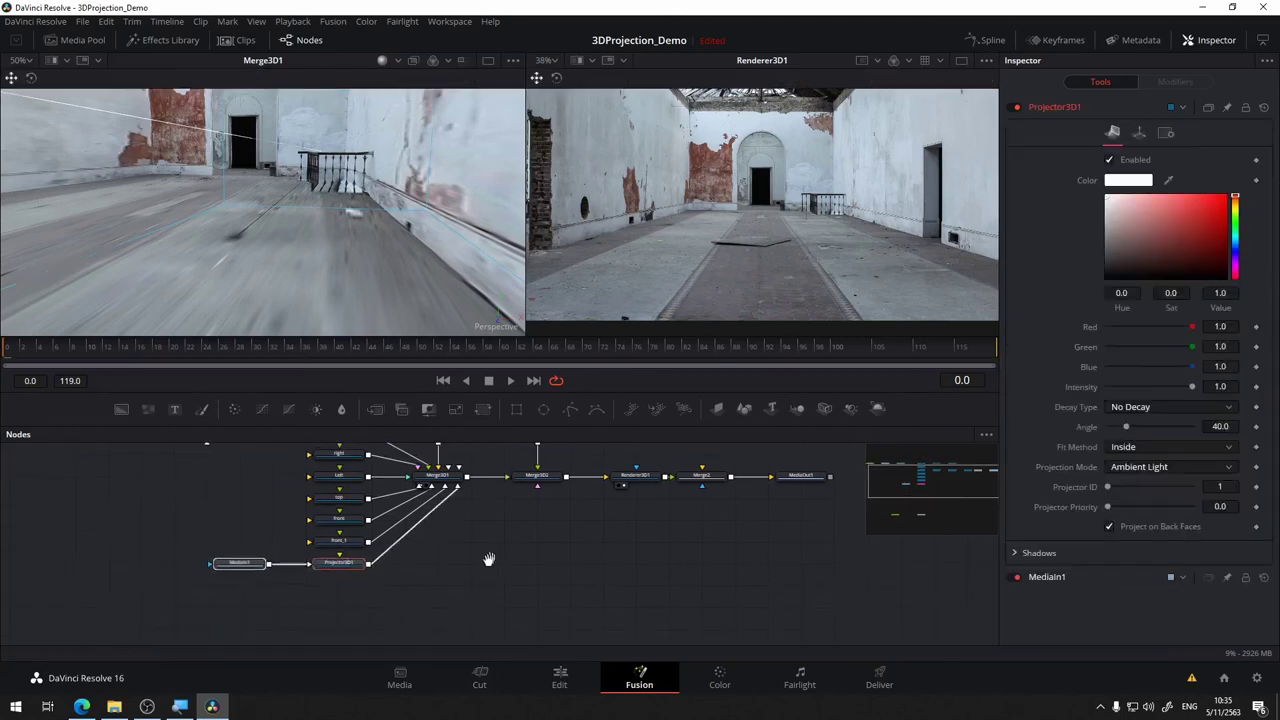
pyautogui.scroll(2, 188, 453)
pyautogui.hscroll(2, 188, 453)
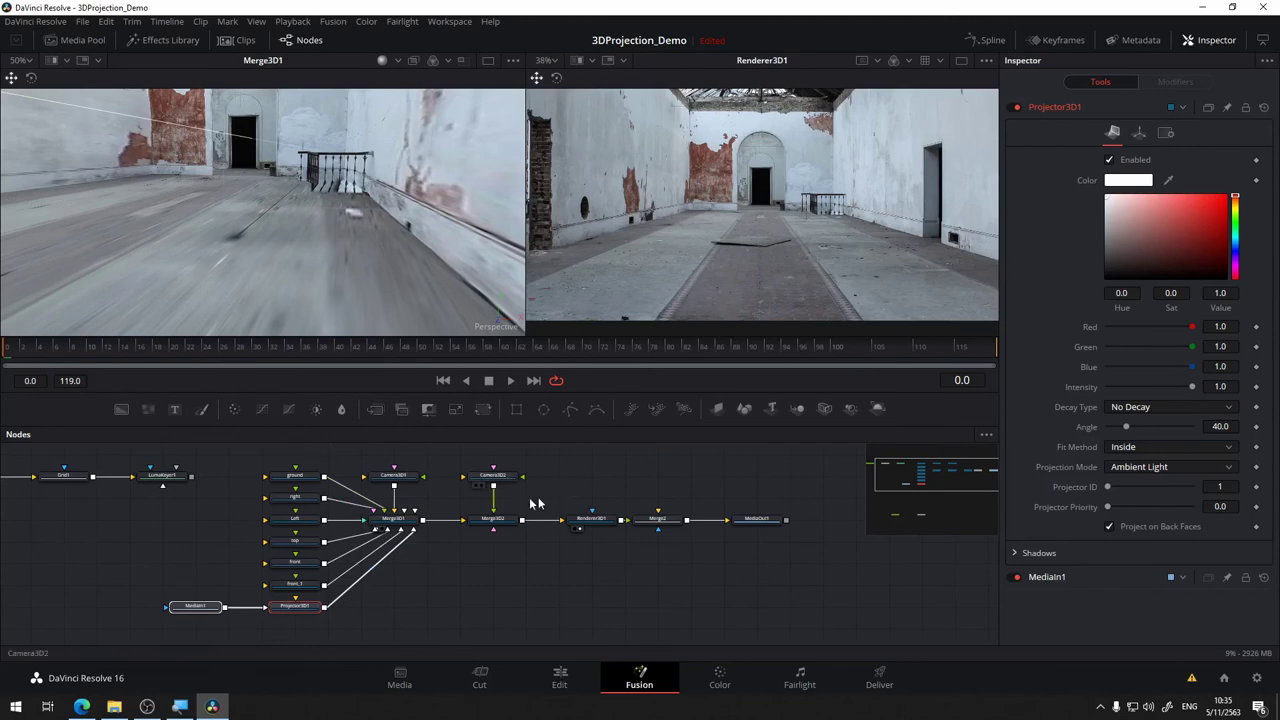
pyautogui.click(505, 477)
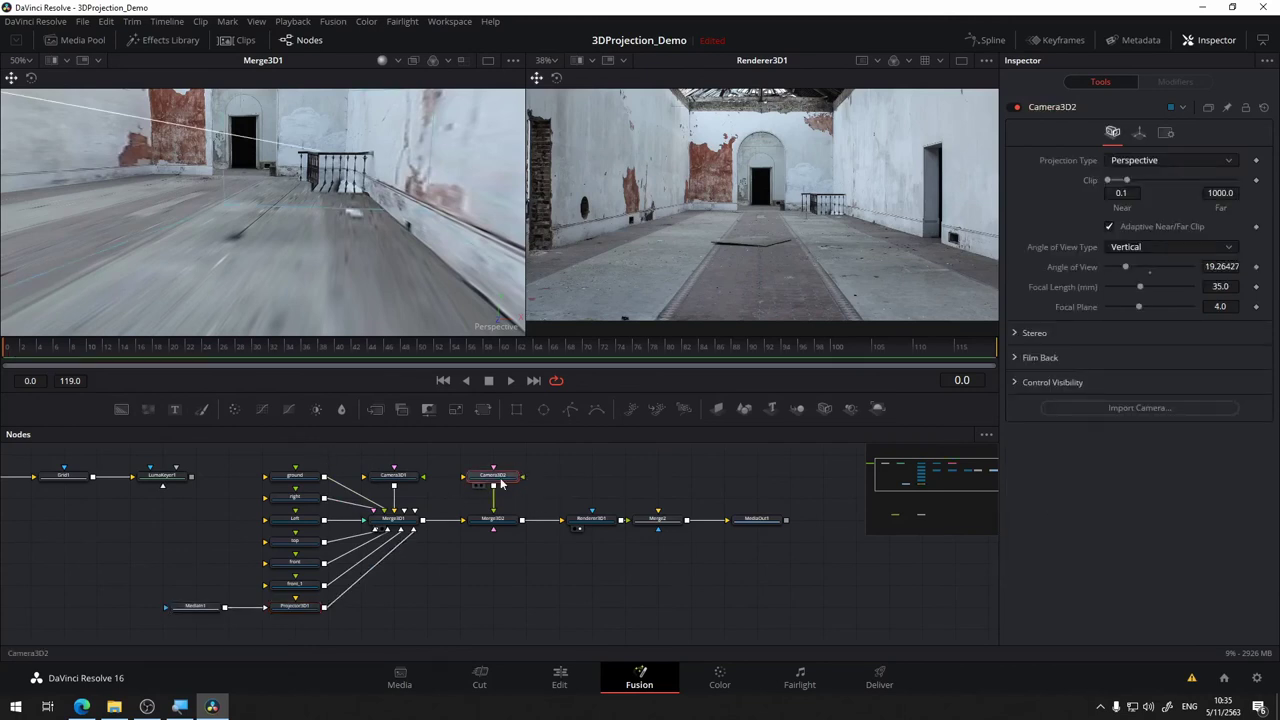
# Rename the Camera3D2 node to REALCAM.
pyautogui.press('F2')
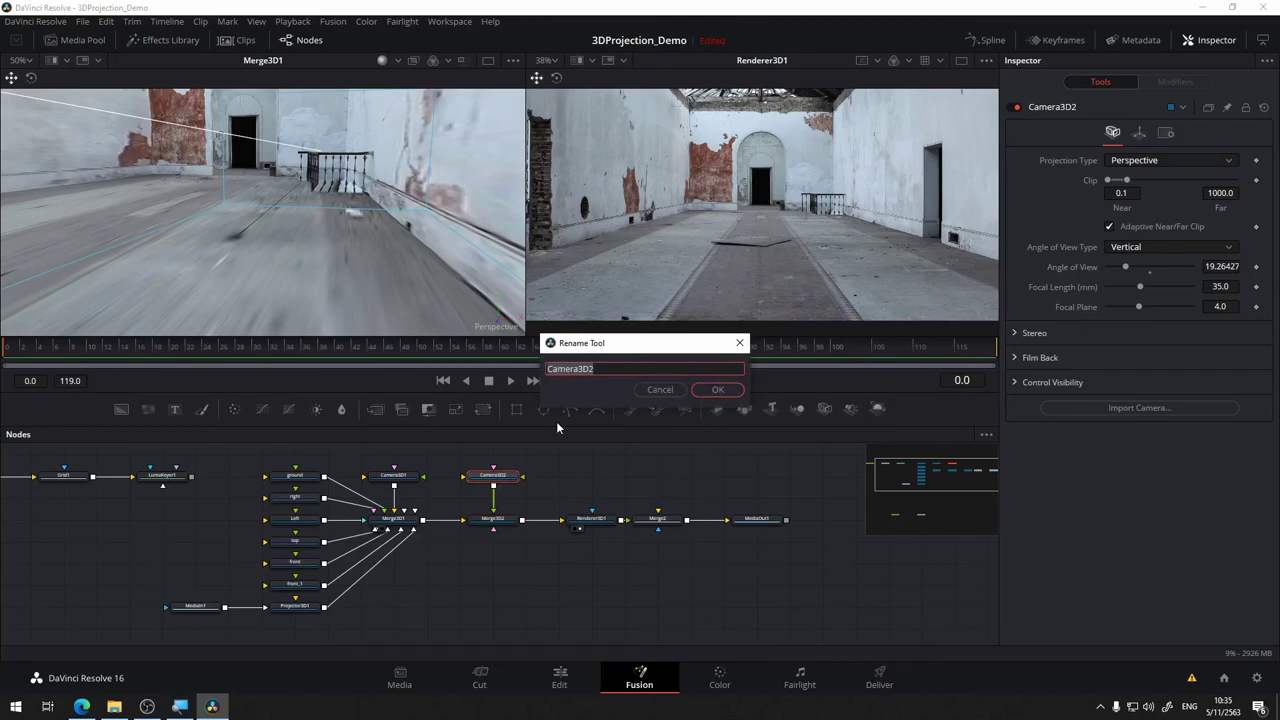
pyautogui.write('R')
pyautogui.write('Ea')
pyautogui.press('BackSpace')
pyautogui.write('AL')
pyautogui.write('CAM')
pyautogui.press('Return')
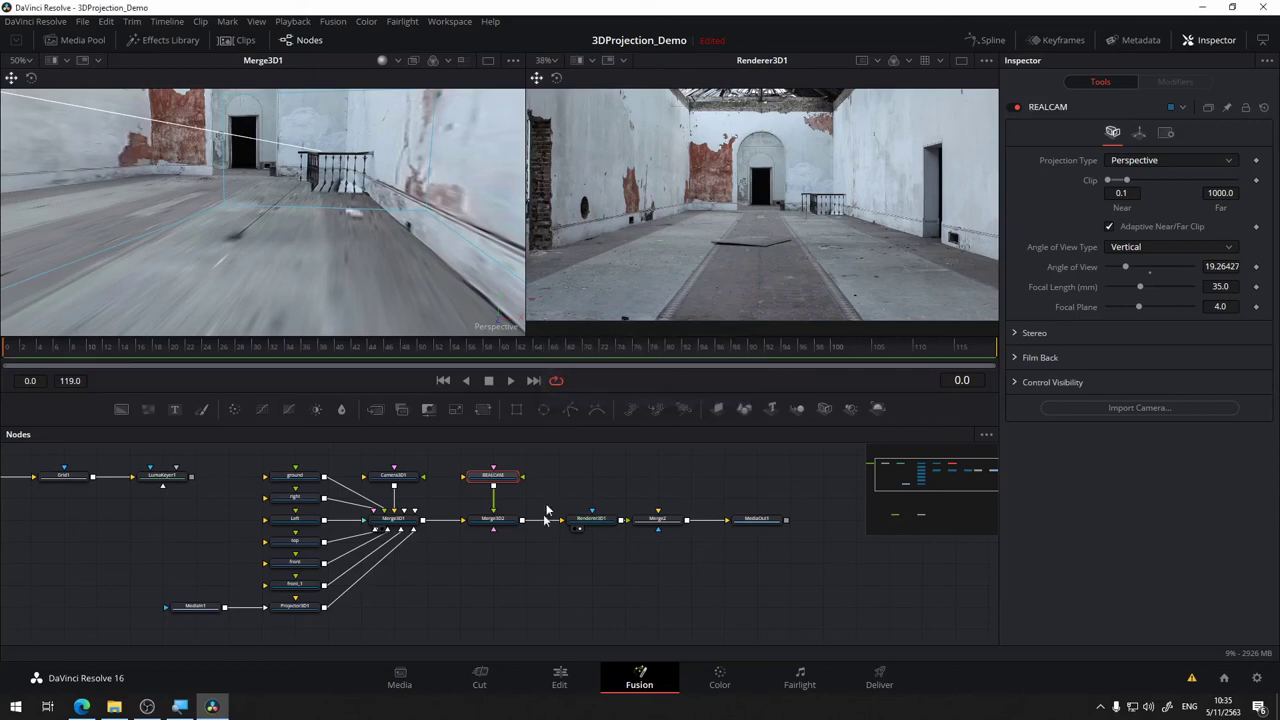
# Set Renderer3D1's camera to REALCAM so the render uses it.
pyautogui.click(592, 521)
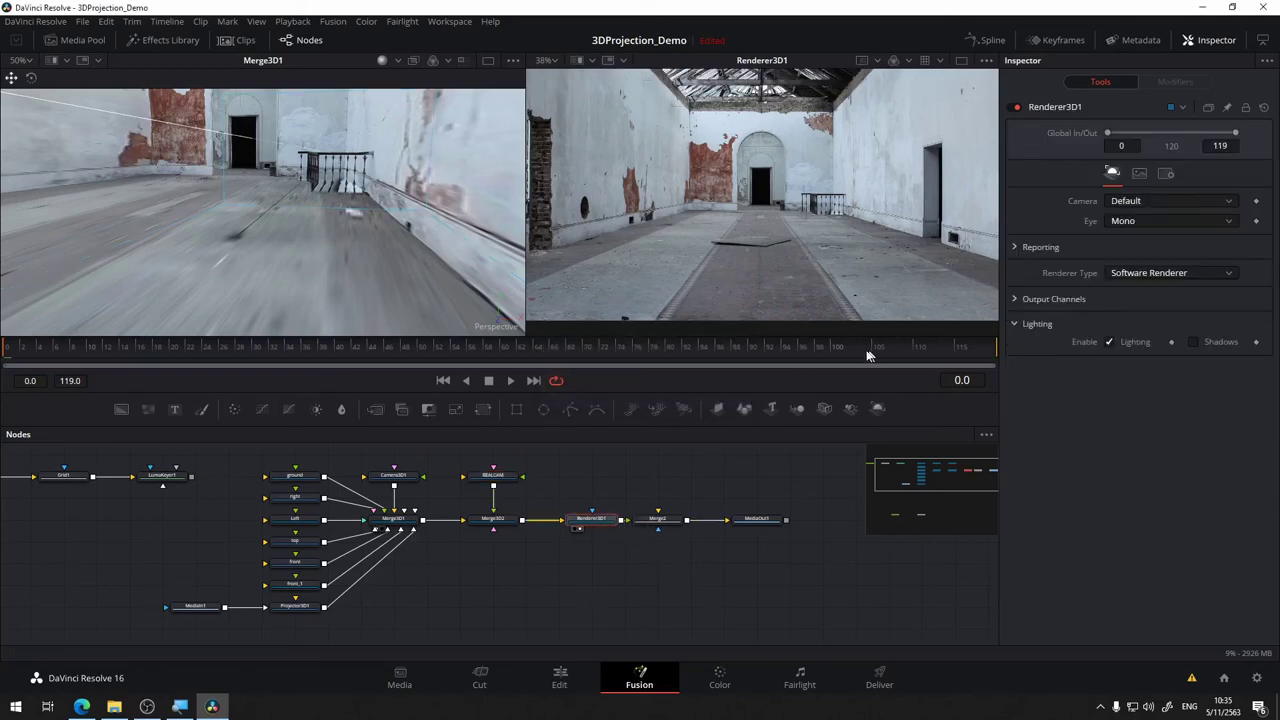
pyautogui.click(1175, 201)
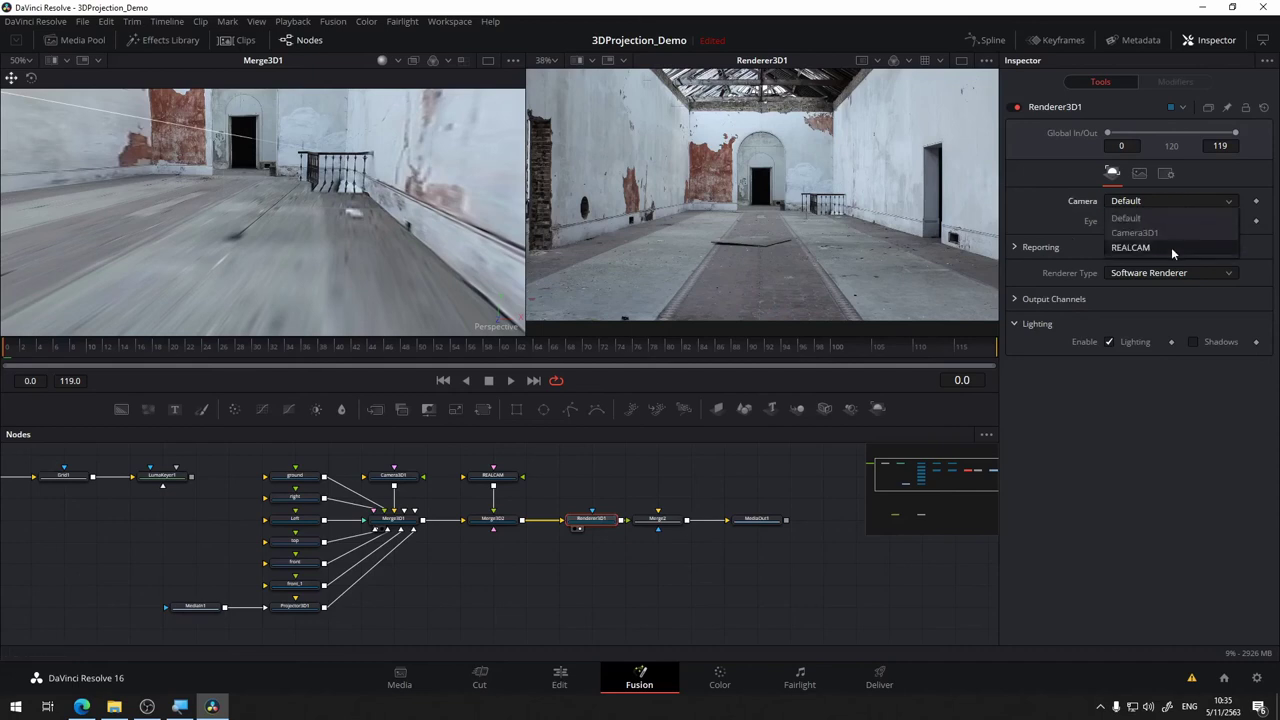
pyautogui.click(1173, 248)
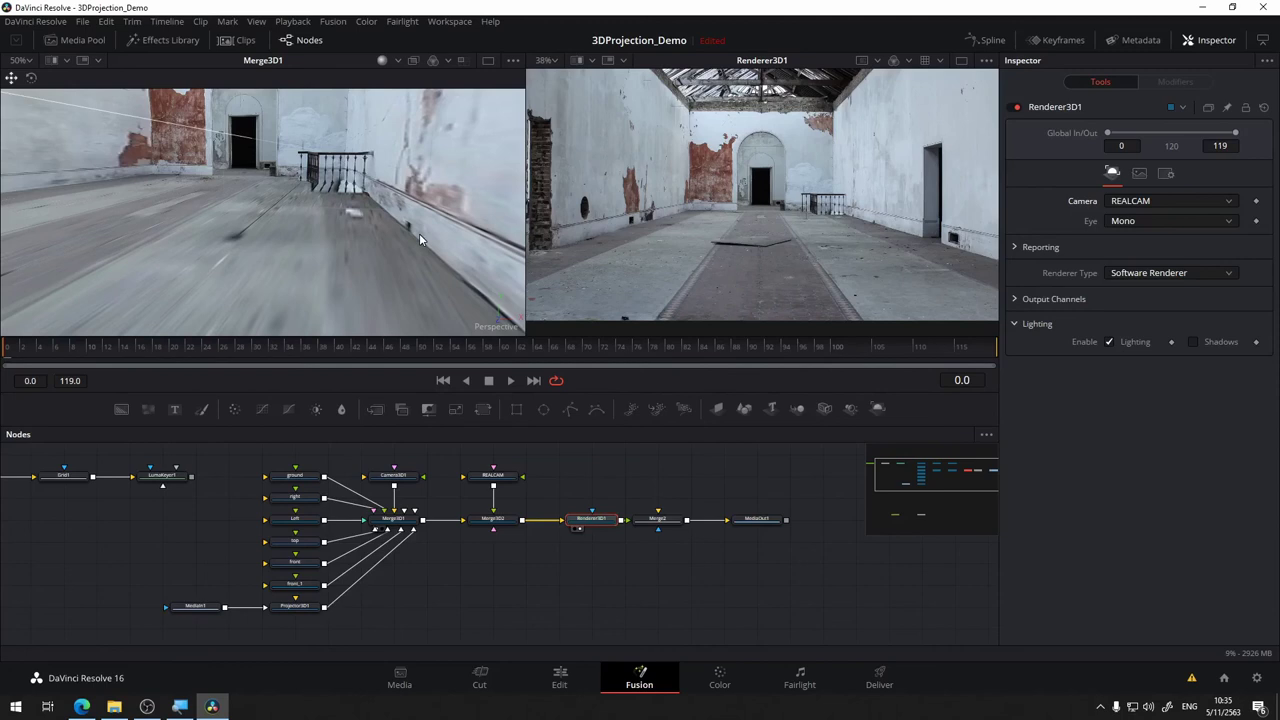
pyautogui.scroll(-5, 419, 233)
pyautogui.scroll(-5, 419, 233)
pyautogui.moveTo(330, 292)
pyautogui.mouseDown()
pyautogui.moveTo(333, 273)
pyautogui.moveTo(373, 256)
pyautogui.moveTo(328, 278)
pyautogui.moveTo(363, 287)
pyautogui.mouseUp()
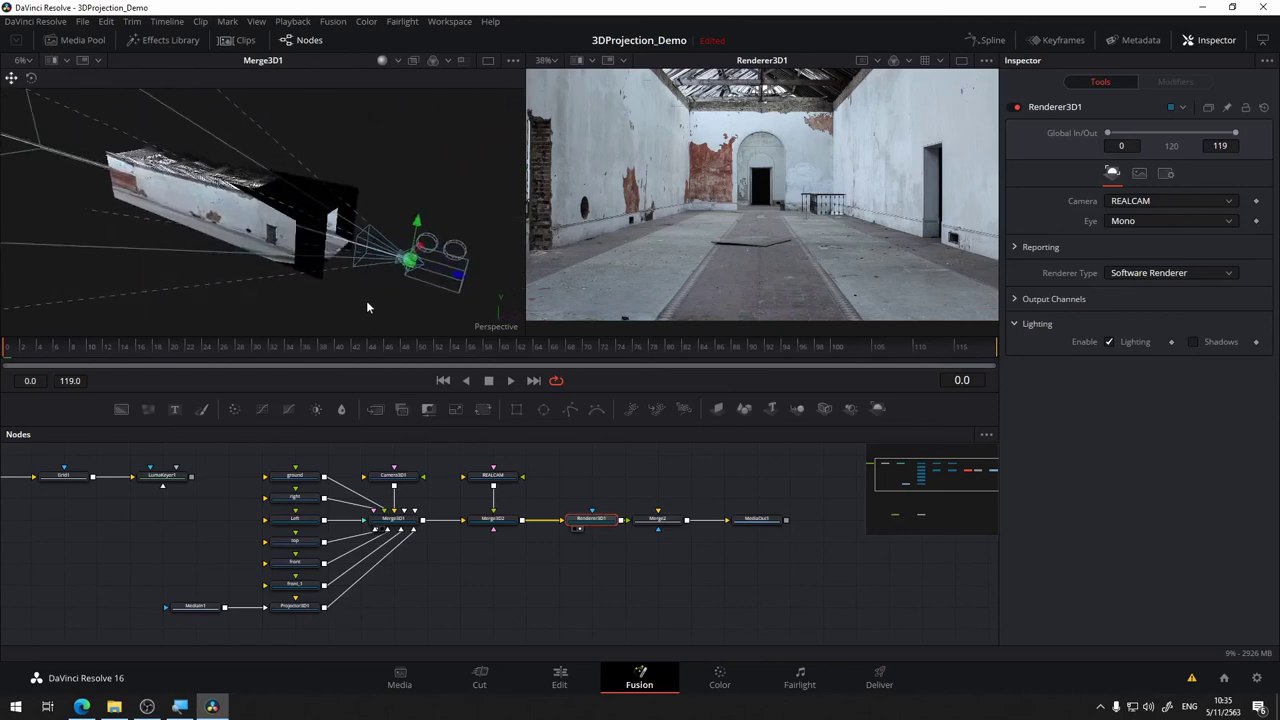
pyautogui.click(508, 480)
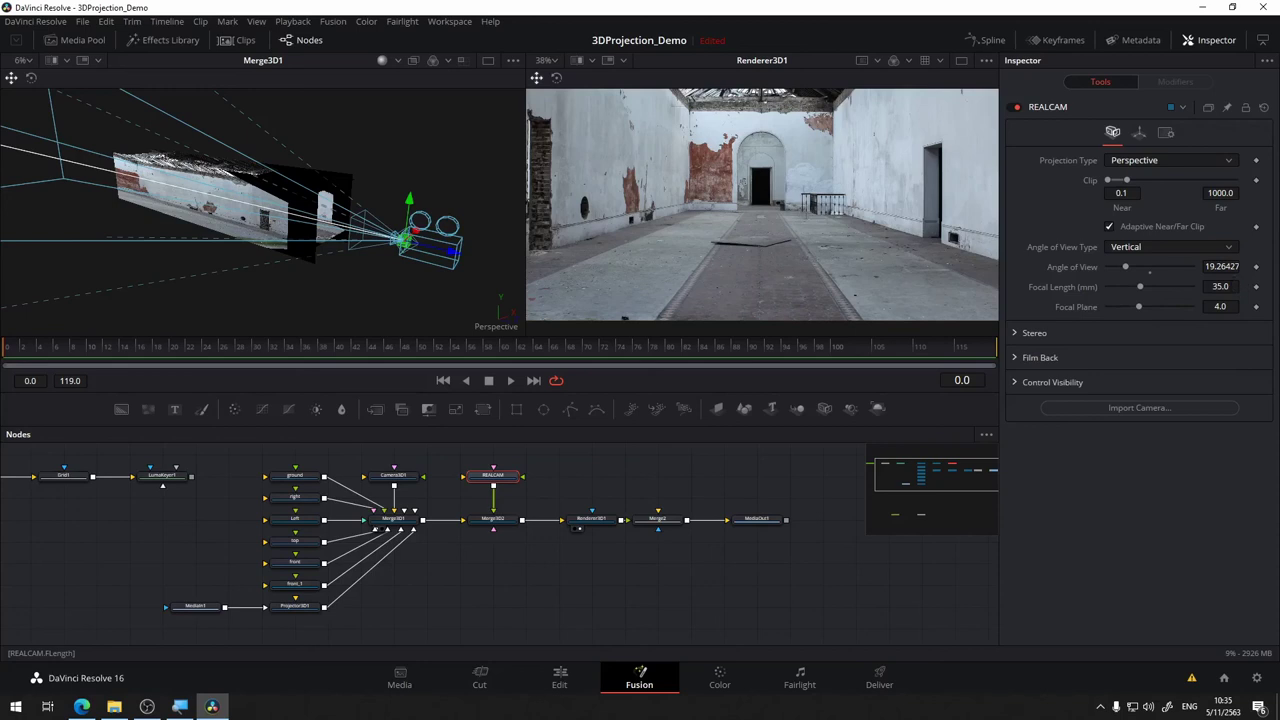
# Set REALCAM's focal length to 28 mm and fit the rendered frame in the viewer.
pyautogui.click(1220, 286)
pyautogui.write('28')
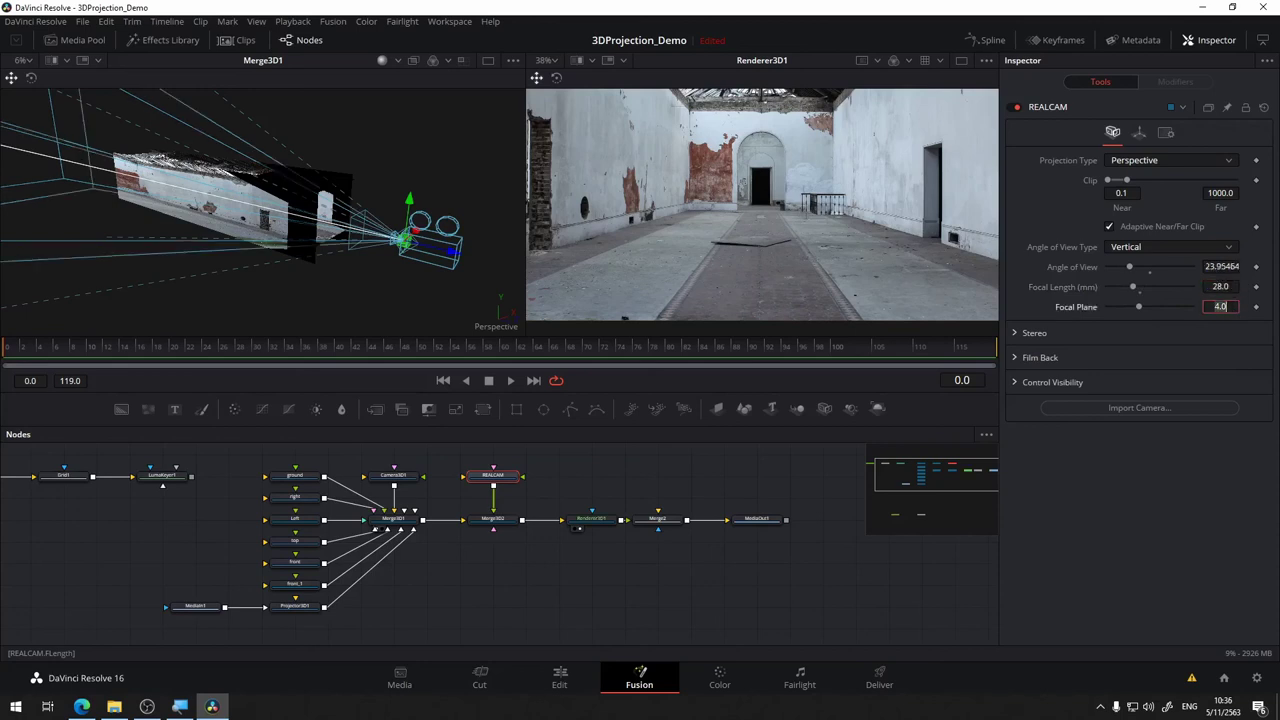
pyautogui.press('Tab')
pyautogui.click(745, 245)
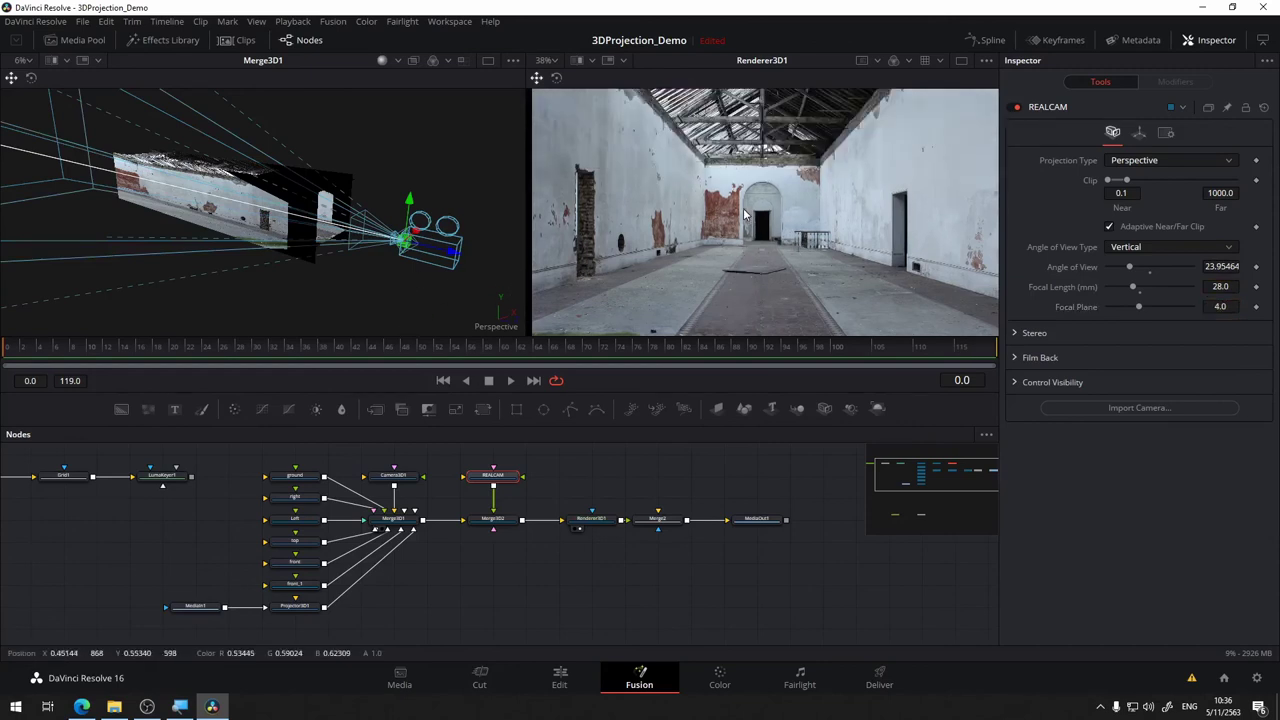
pyautogui.hotkey('ctrl', 'f')
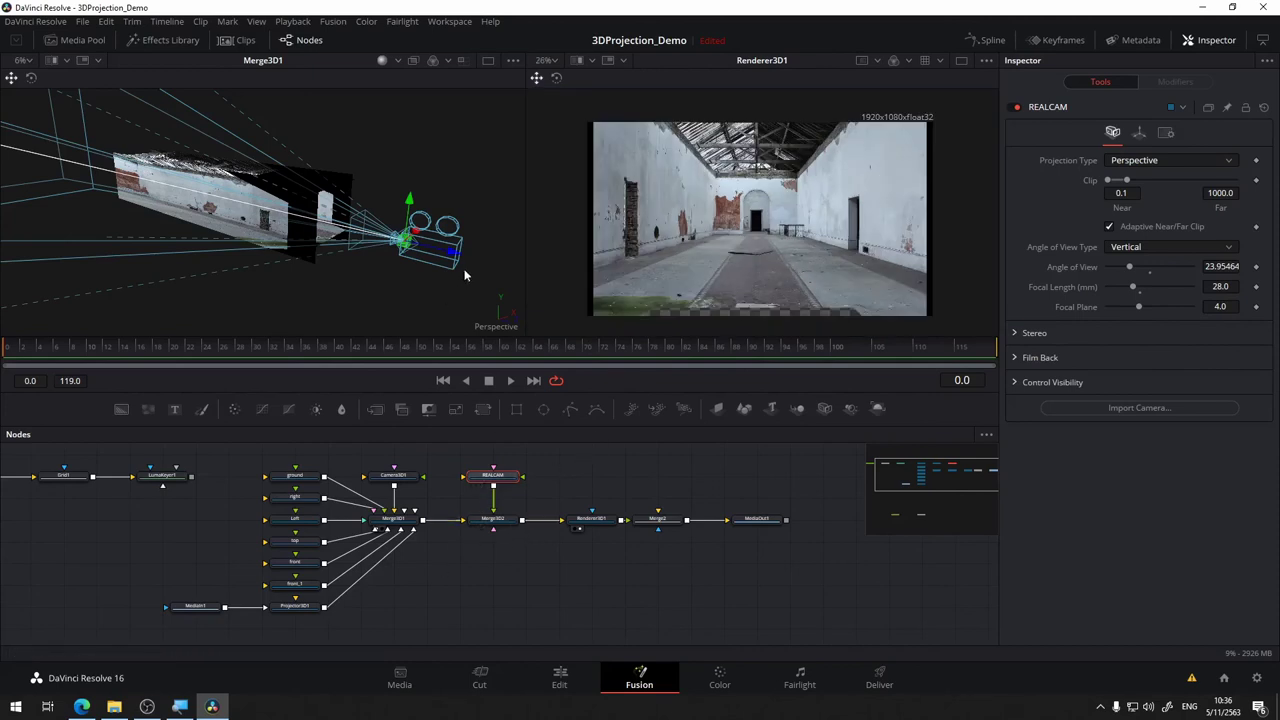
# Position REALCAM at Translation Z -2.03 and Y 1.024467, then pan toward the walls and cameras.
pyautogui.click(1139, 132)
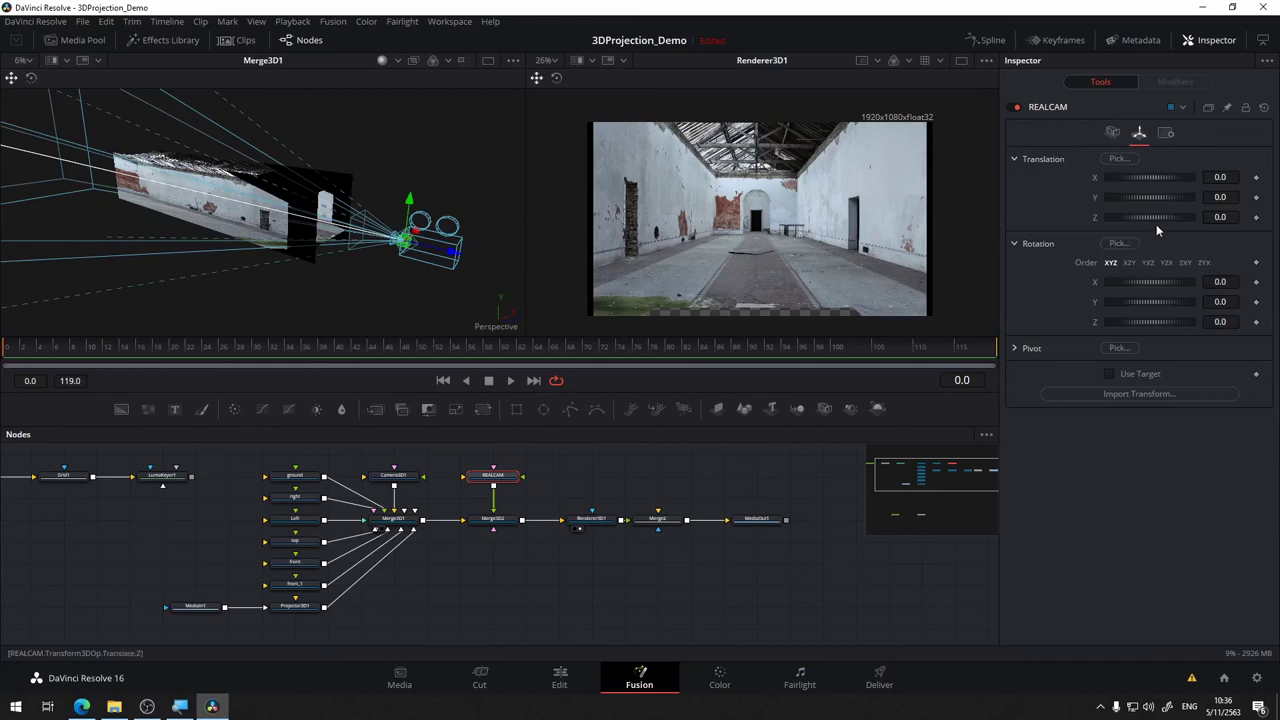
pyautogui.moveTo(1166, 217); pyautogui.dragTo(1157, 217)
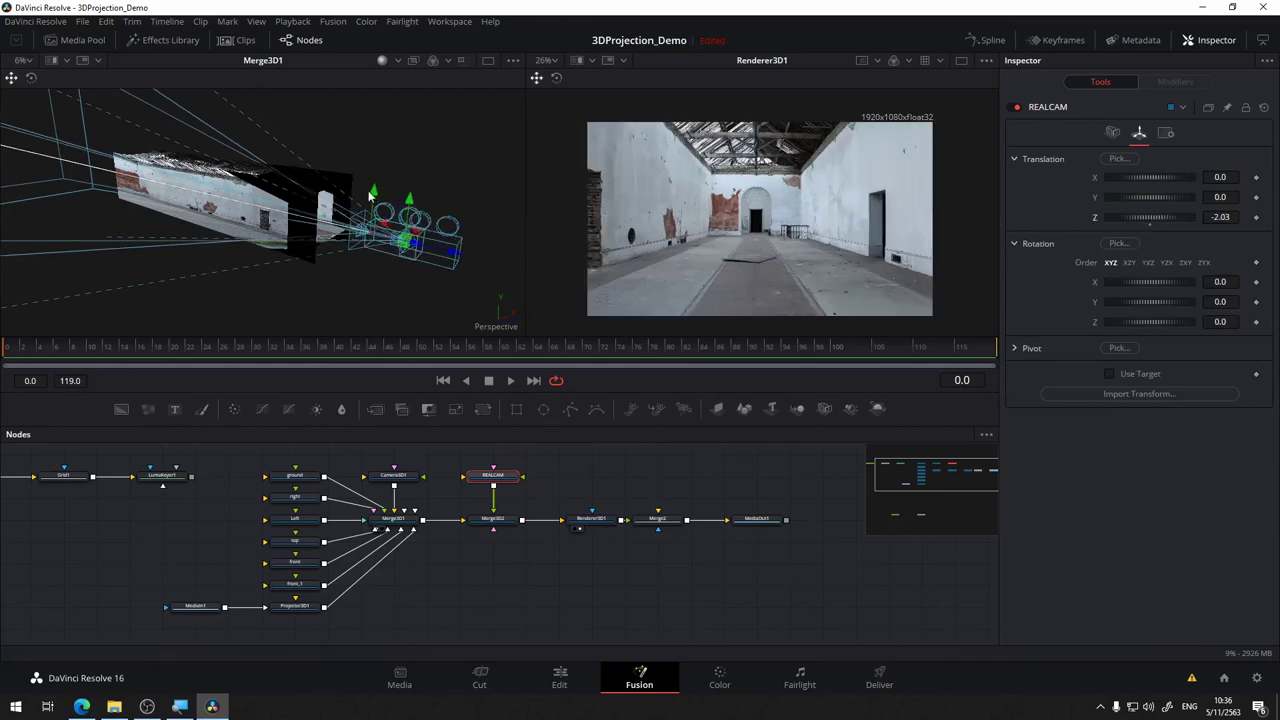
pyautogui.moveTo(373, 192); pyautogui.dragTo(380, 182)
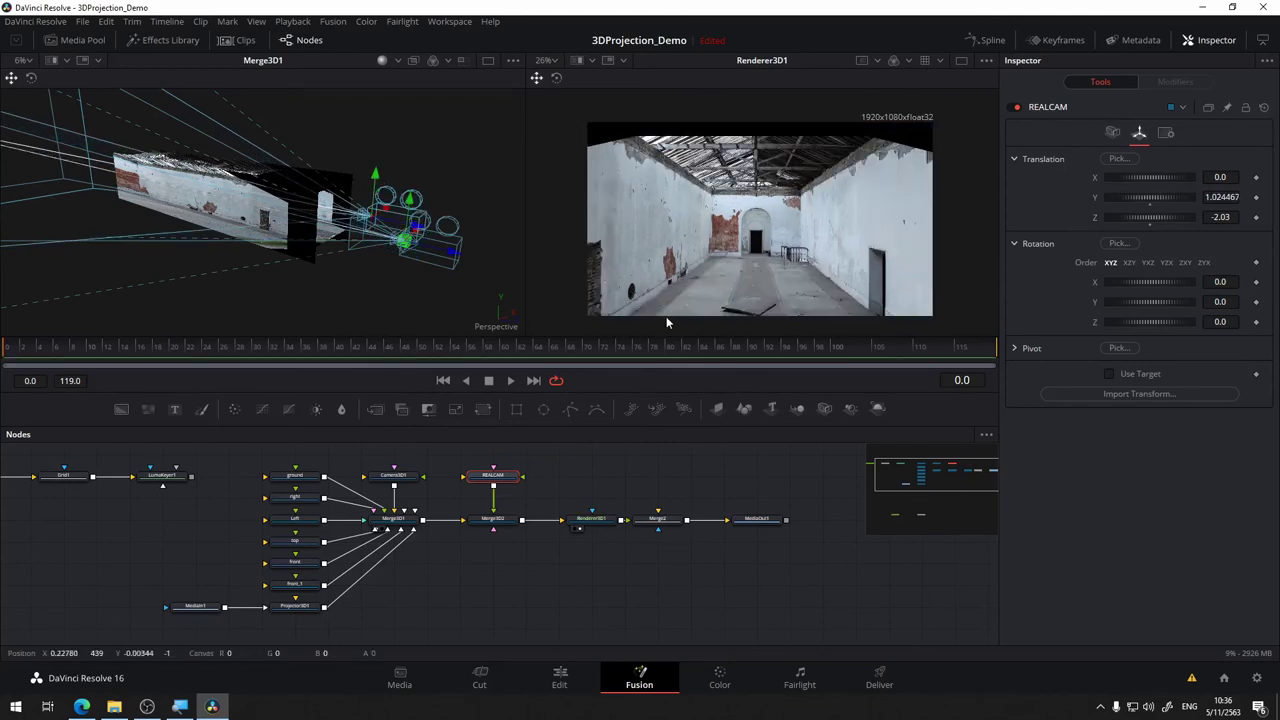
pyautogui.moveTo(586, 543); pyautogui.dragTo(634, 534)
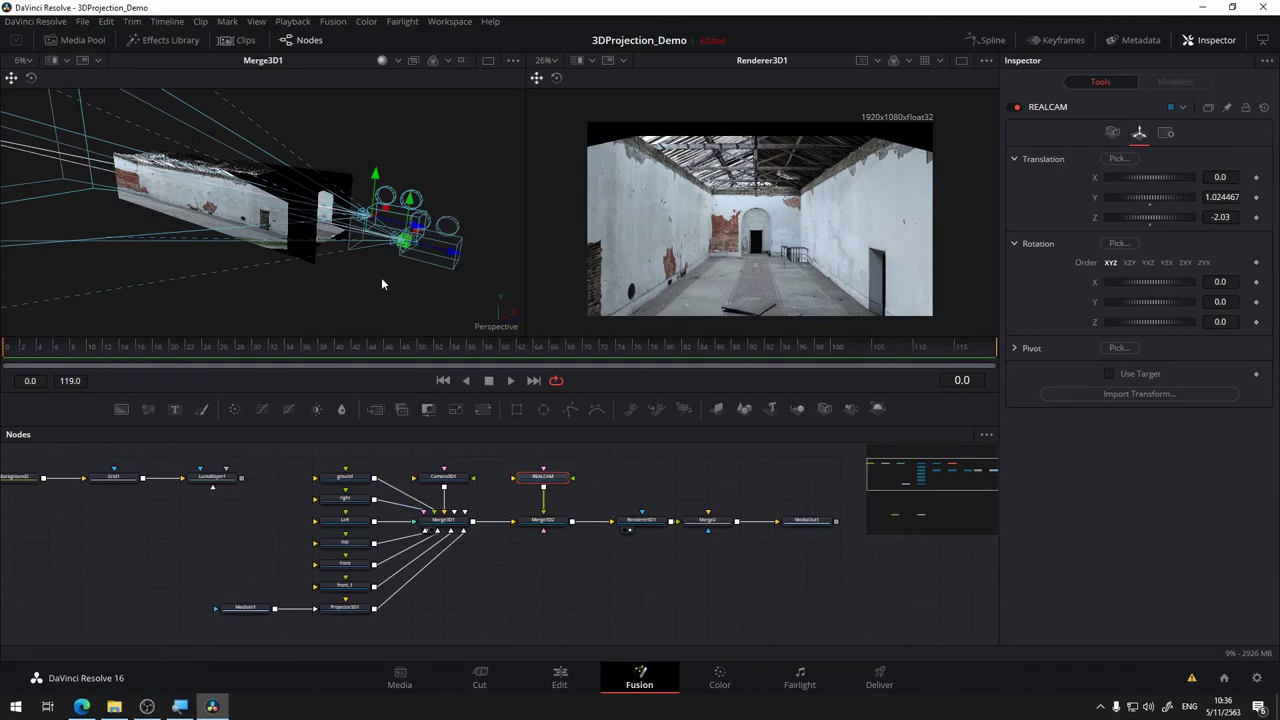
pyautogui.scroll(3, 383, 277)
pyautogui.moveTo(431, 308)
pyautogui.mouseDown()
pyautogui.moveTo(370, 278)
pyautogui.moveTo(218, 261)
pyautogui.mouseUp()
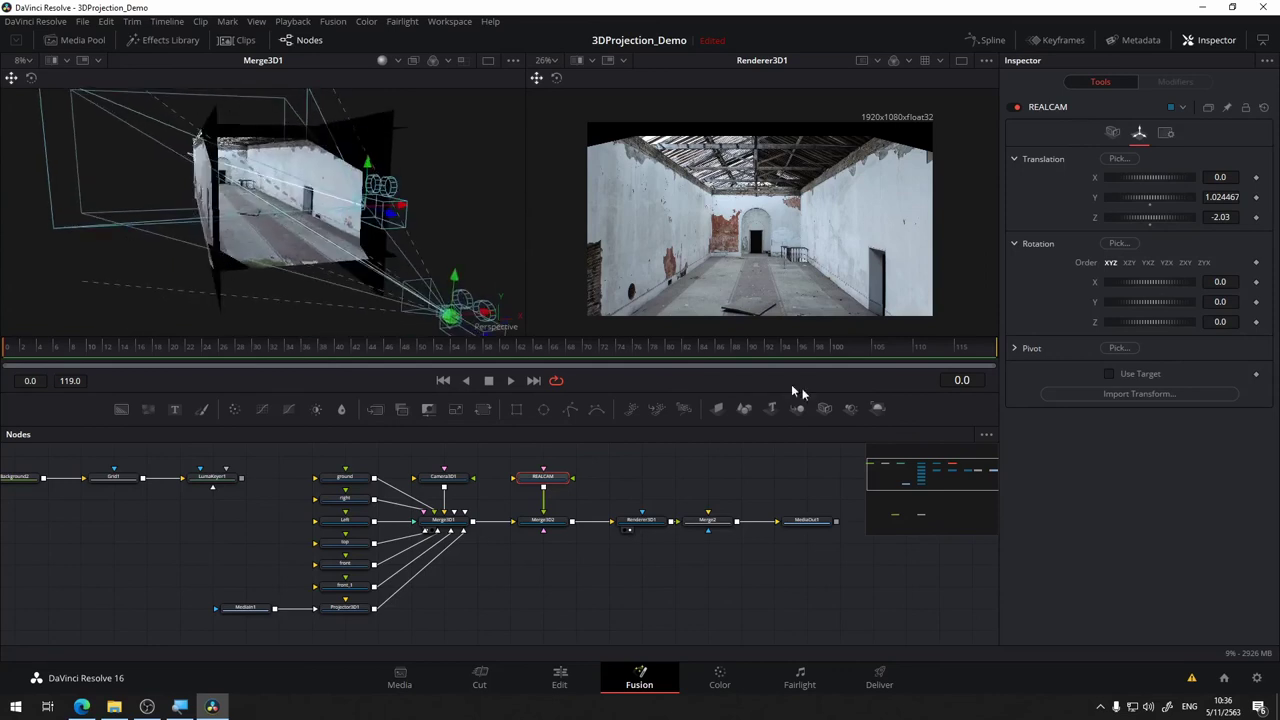
# Turn on REALCAM's target and move it down the corridor to about Z -14.64.
pyautogui.click(1109, 374)
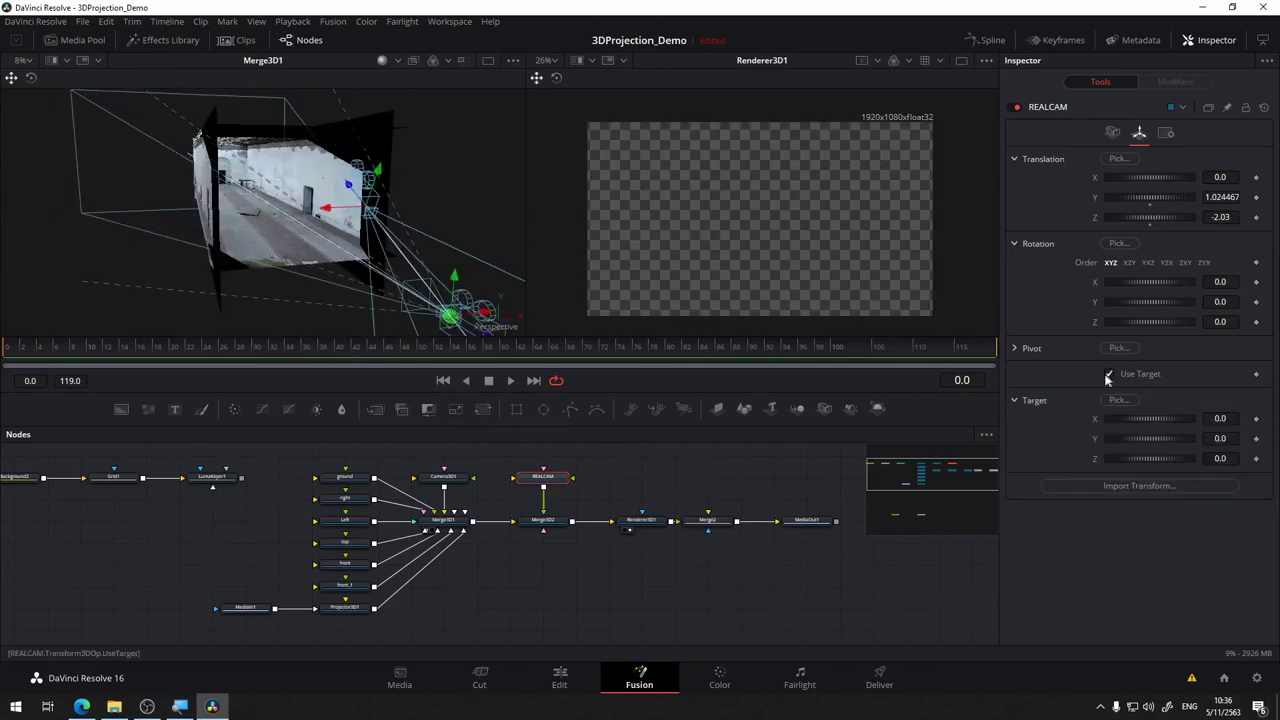
pyautogui.moveTo(425, 255)
pyautogui.mouseDown()
pyautogui.moveTo(529, 278)
pyautogui.moveTo(496, 294)
pyautogui.mouseUp()
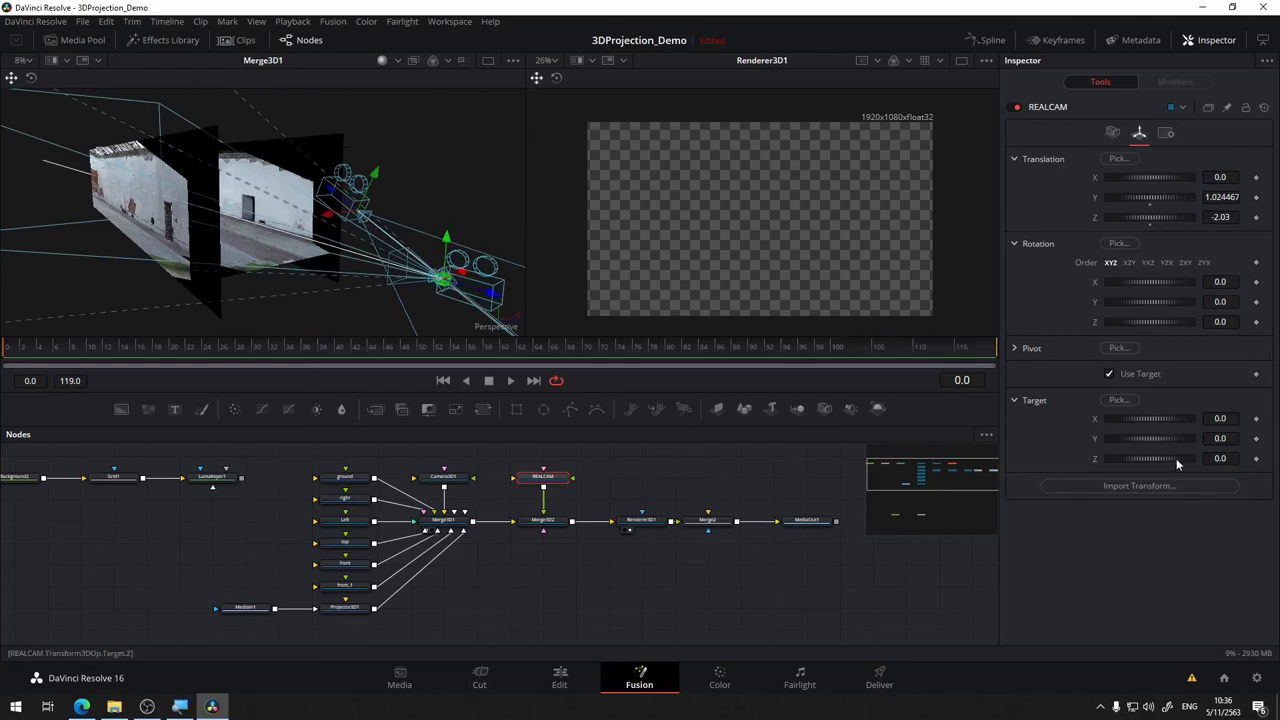
pyautogui.moveTo(1174, 460); pyautogui.dragTo(1095, 466)
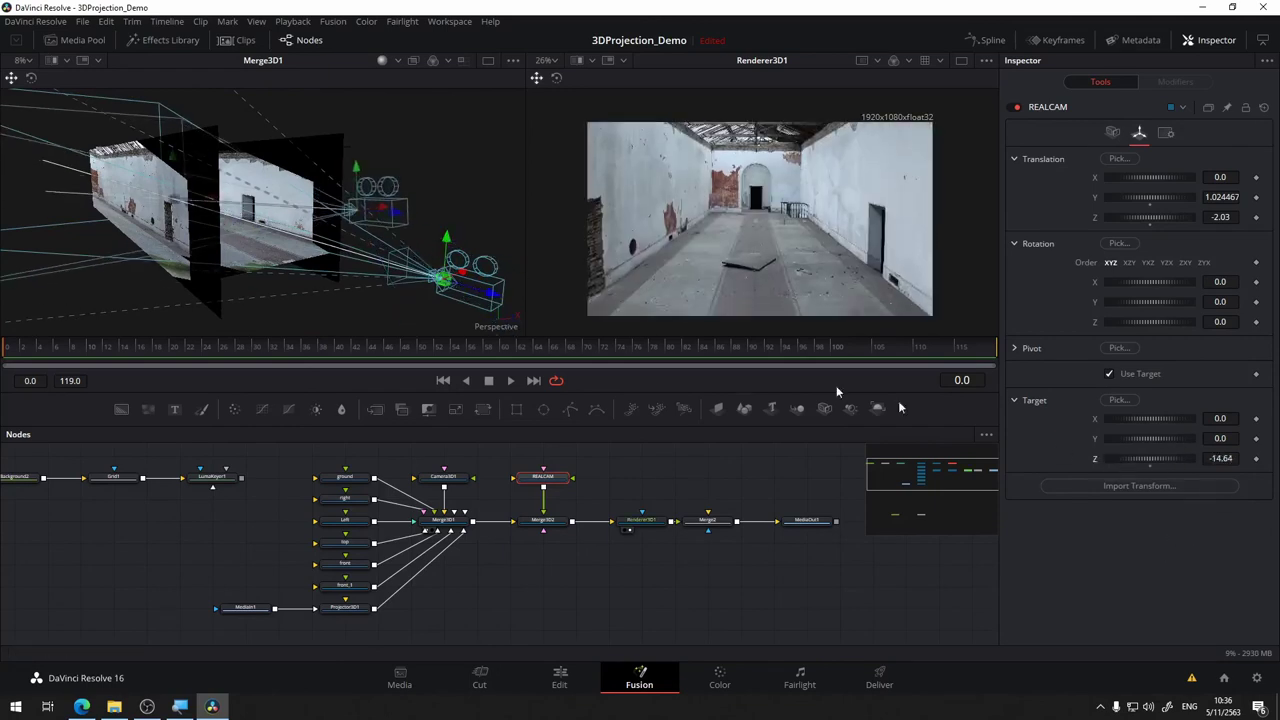
pyautogui.moveTo(386, 277)
pyautogui.mouseDown()
pyautogui.moveTo(193, 205)
pyautogui.moveTo(214, 194)
pyautogui.mouseUp()
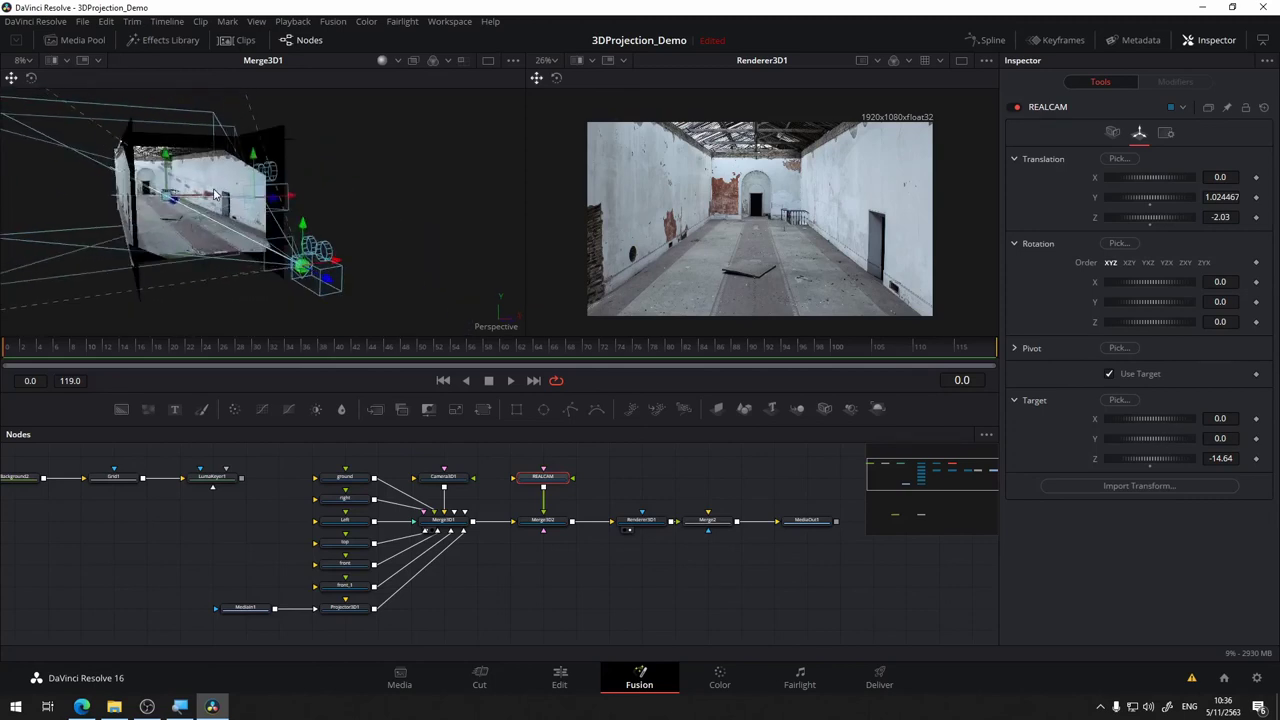
# Set REALCAM's target to Z -15.8 and Y -0.812, aiming straight down the corridor.
pyautogui.moveTo(186, 225); pyautogui.dragTo(186, 232)
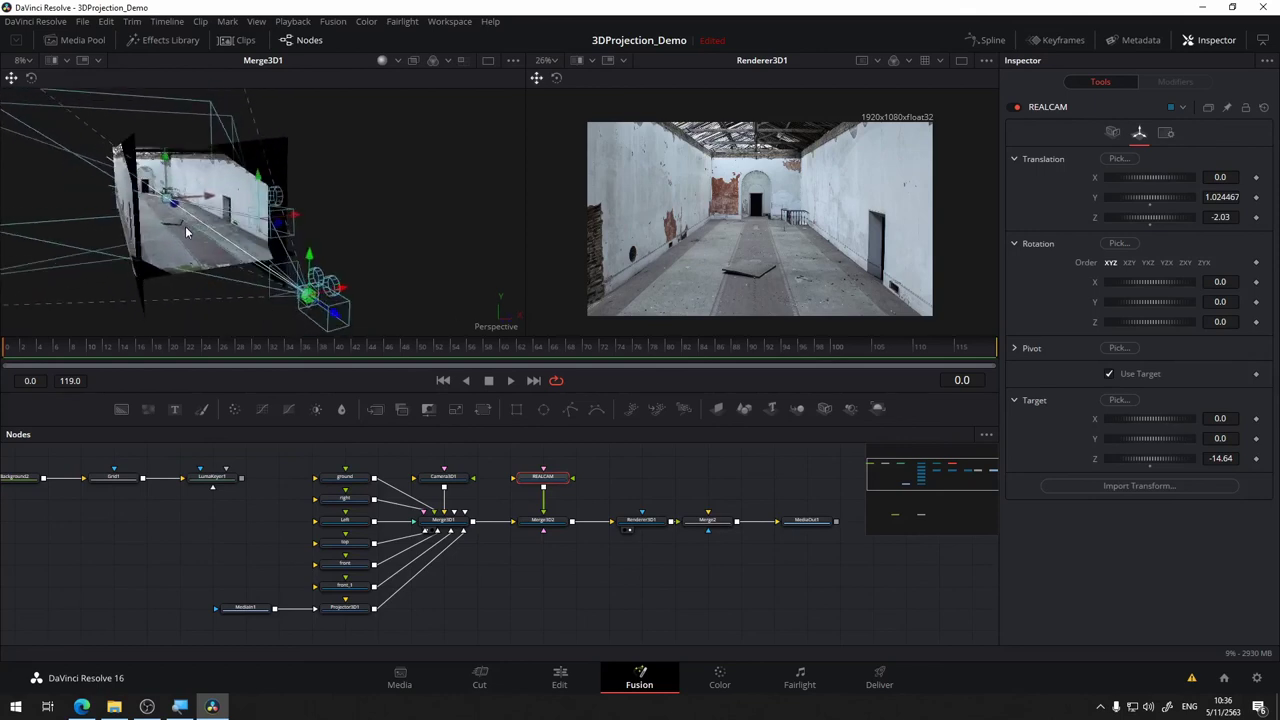
pyautogui.scroll(2, 179, 213)
pyautogui.scroll(2, 172, 240)
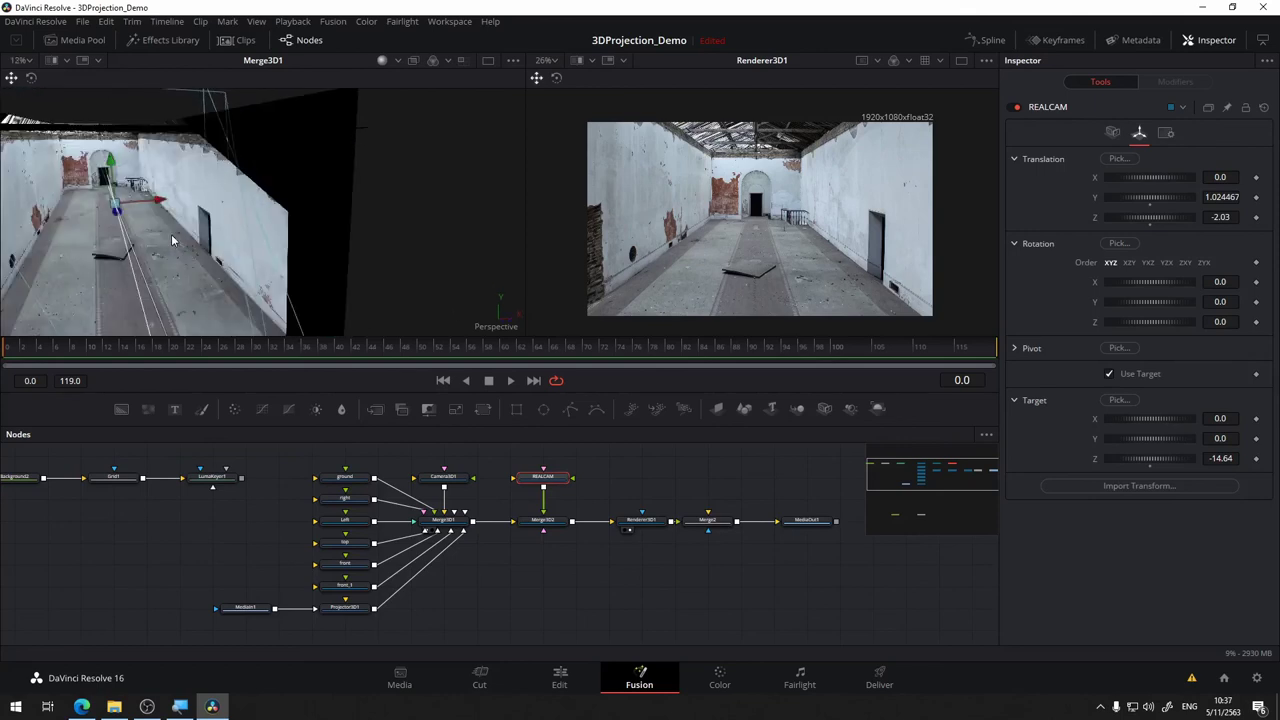
pyautogui.scroll(3, 196, 235)
pyautogui.moveTo(196, 235)
pyautogui.mouseDown()
pyautogui.moveTo(214, 205)
pyautogui.moveTo(193, 197)
pyautogui.mouseUp()
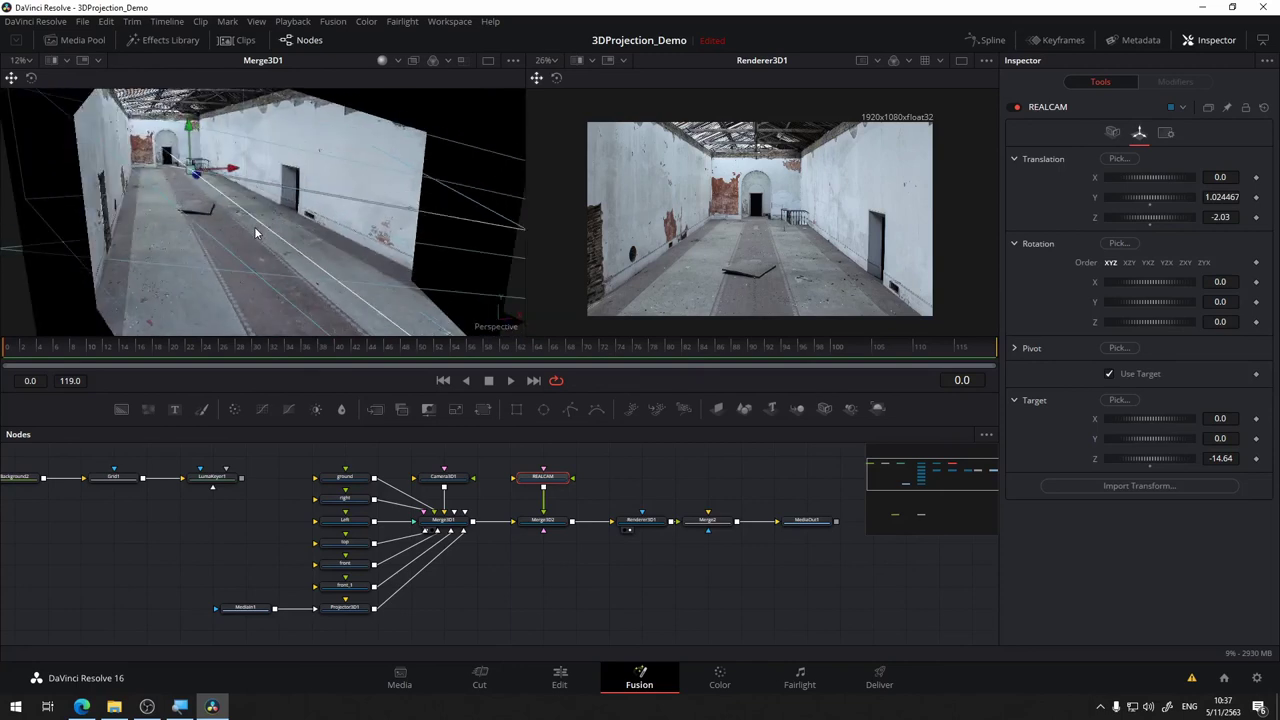
pyautogui.click(197, 180)
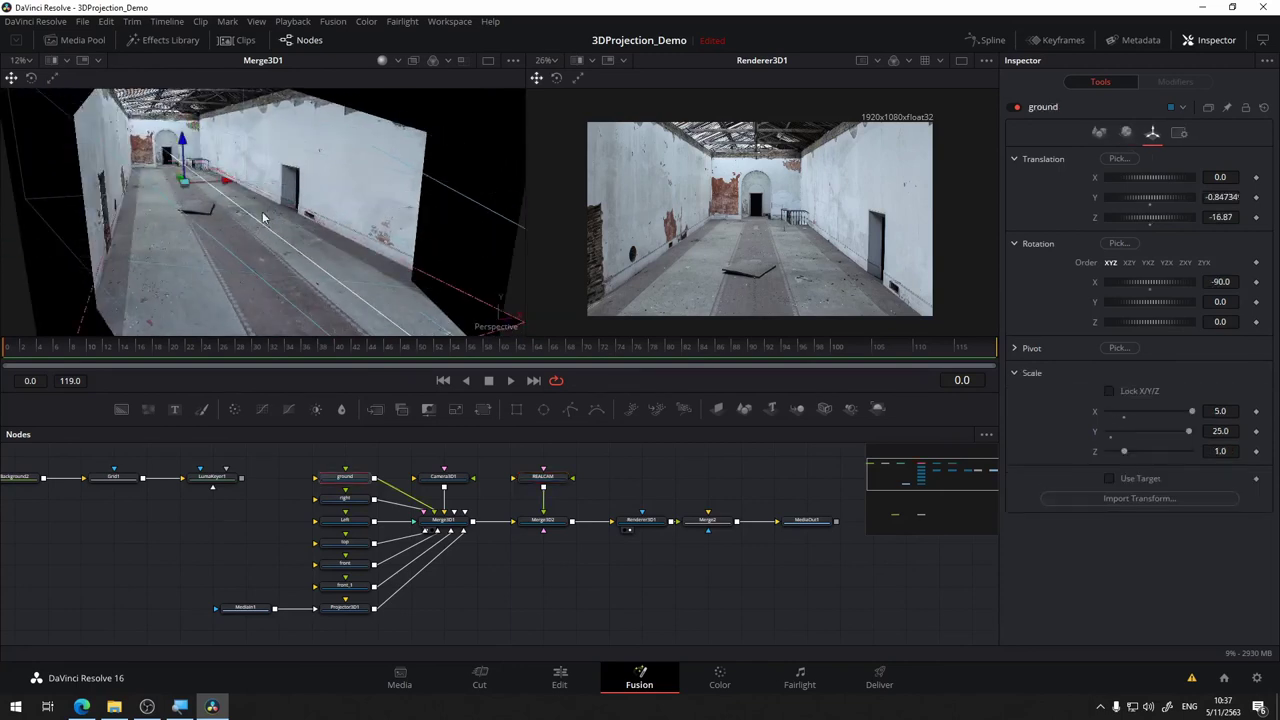
pyautogui.click(548, 478)
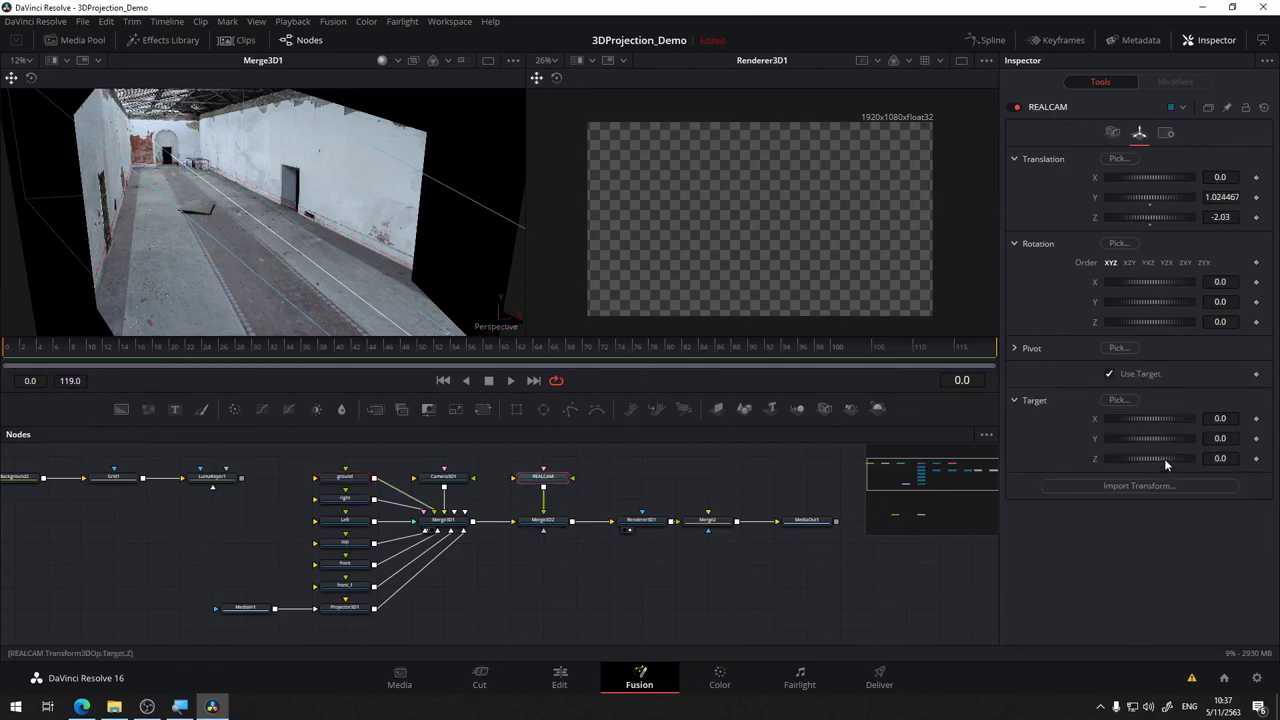
pyautogui.moveTo(1166, 456); pyautogui.dragTo(1126, 457)
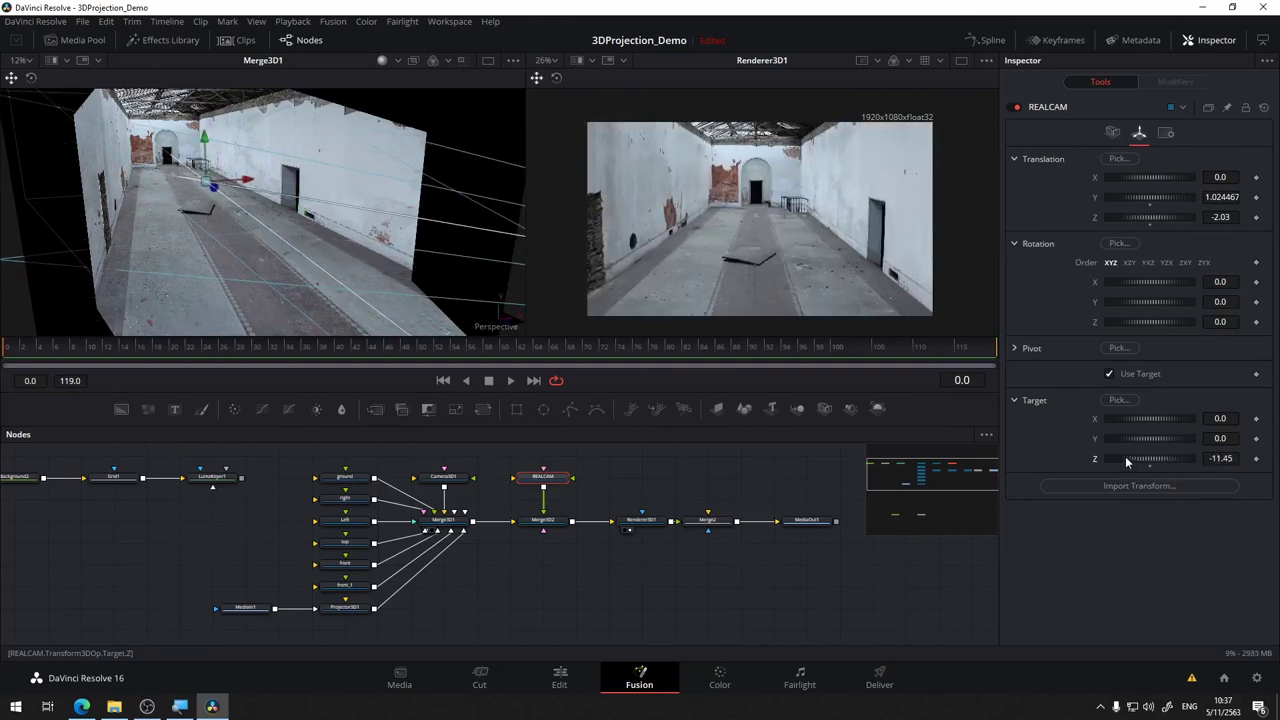
pyautogui.moveTo(1125, 457)
pyautogui.mouseDown()
pyautogui.moveTo(1112, 451)
pyautogui.moveTo(1180, 424)
pyautogui.moveTo(1157, 443)
pyautogui.mouseUp()
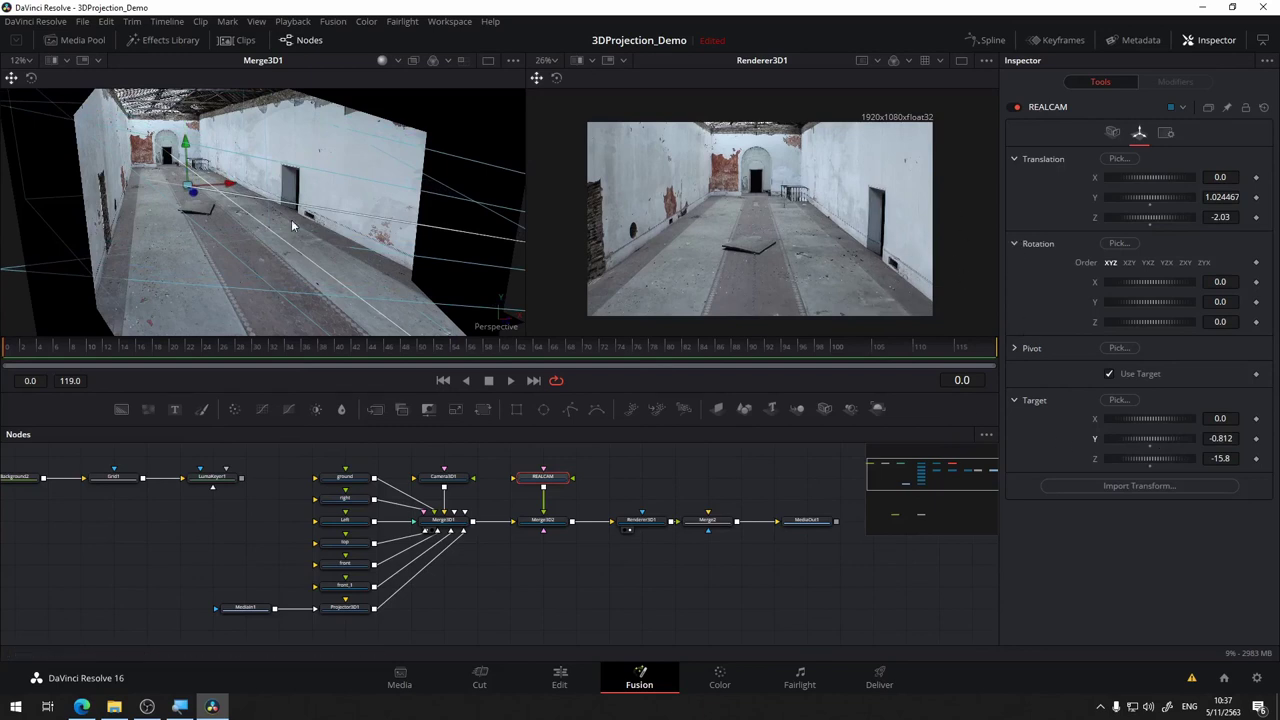
# Keyframe Target Z and Translation X/Y at frame 0, then lower REALCAM to Y 0.360441 at frame 48.
pyautogui.click(1256, 458)
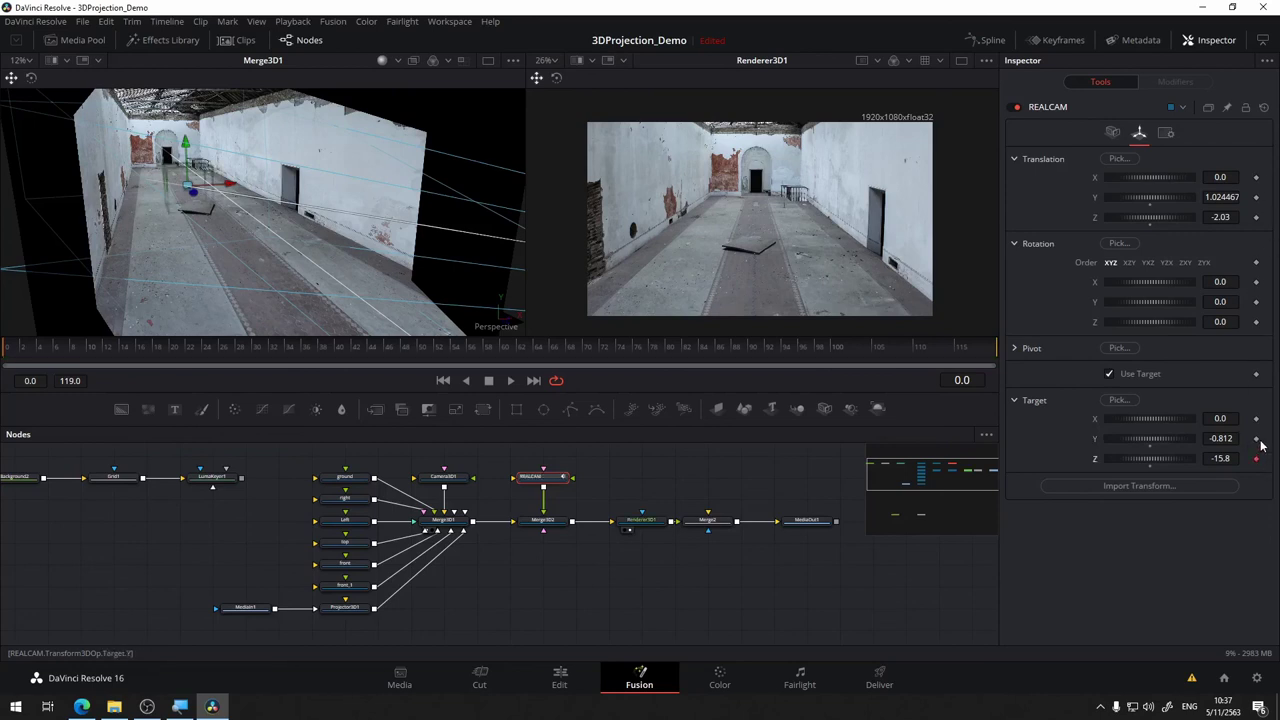
pyautogui.click(1256, 198)
pyautogui.click(1256, 177)
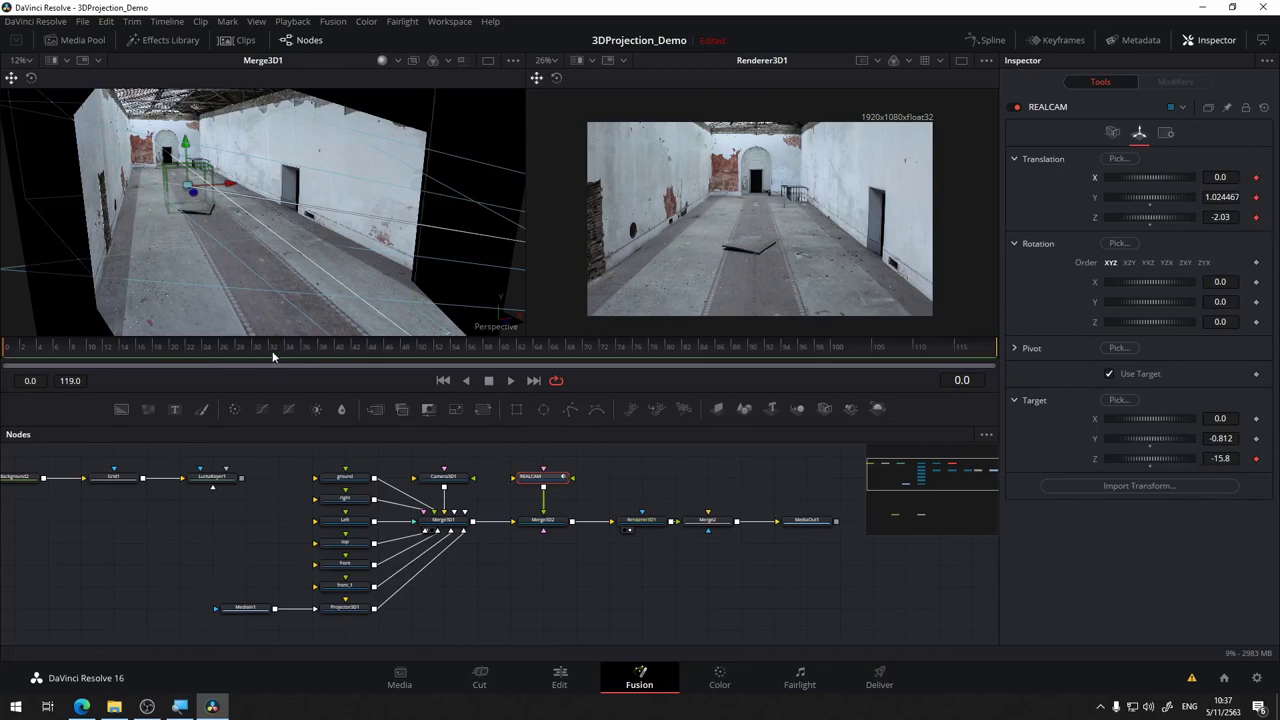
pyautogui.click(402, 348)
pyautogui.moveTo(636, 485)
pyautogui.mouseDown()
pyautogui.moveTo(545, 502)
pyautogui.moveTo(597, 491)
pyautogui.mouseUp()
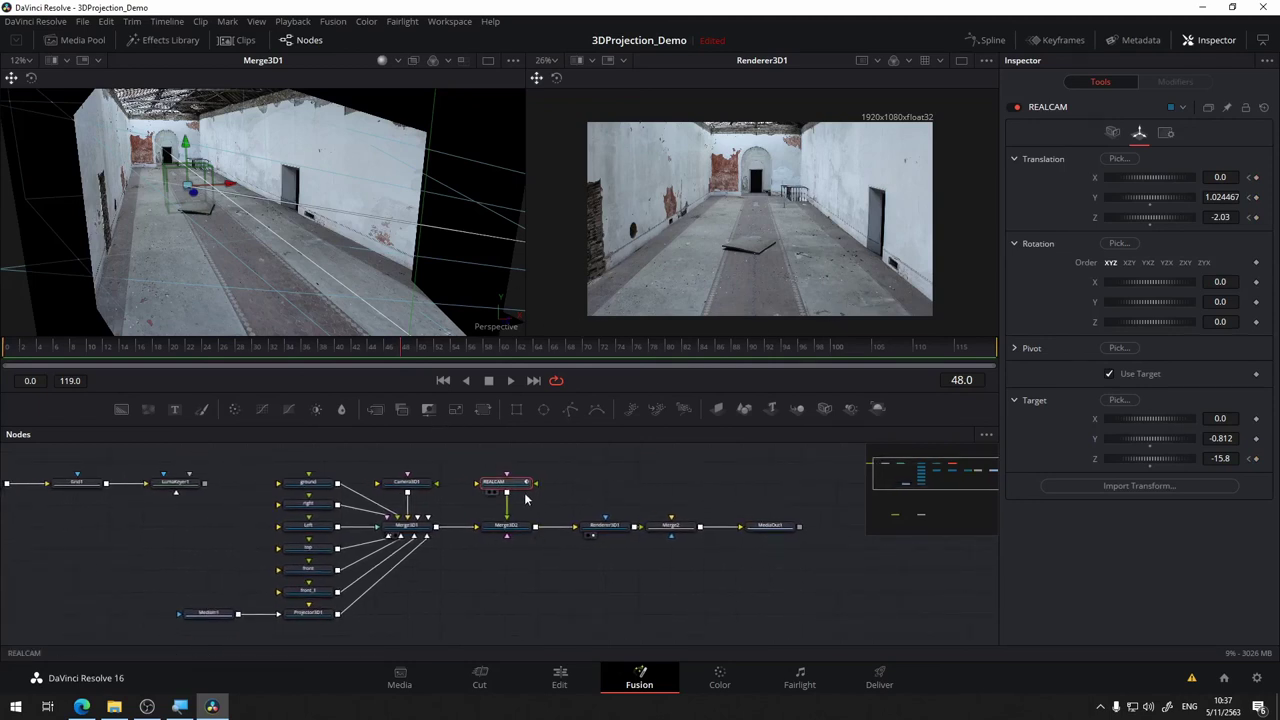
pyautogui.hotkey('ctrl', 'f')
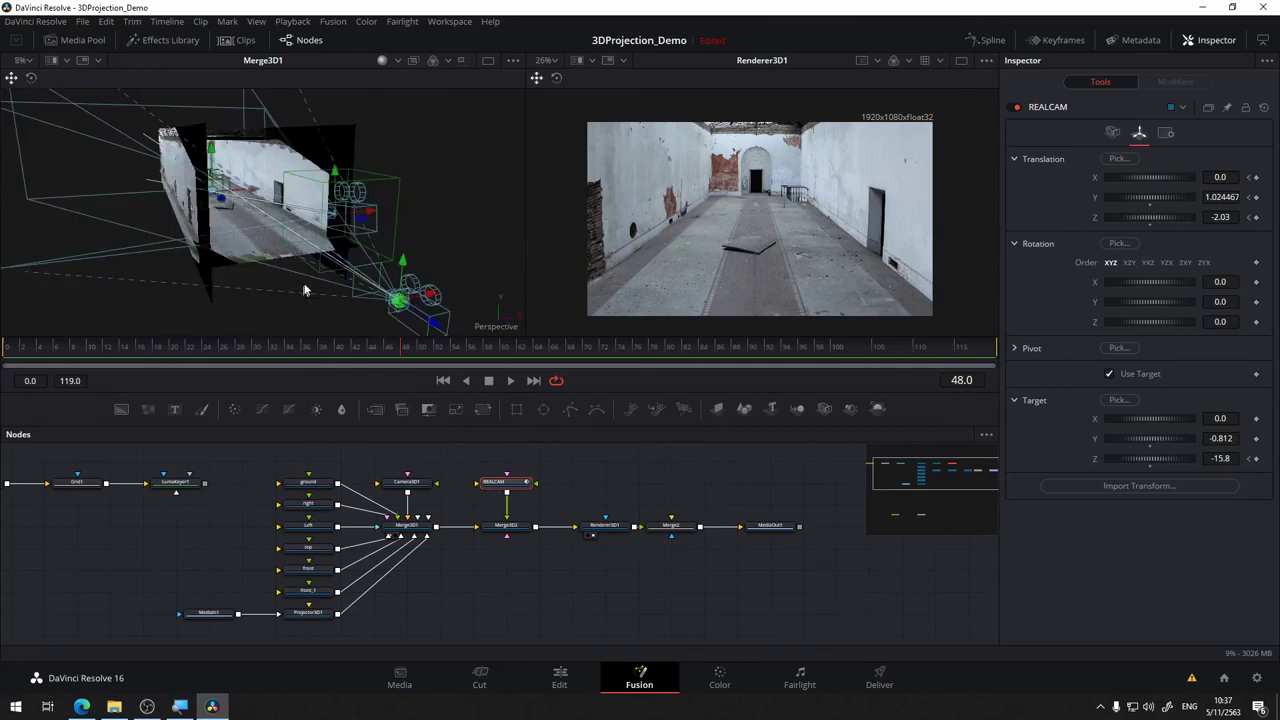
pyautogui.moveTo(336, 178); pyautogui.dragTo(337, 208)
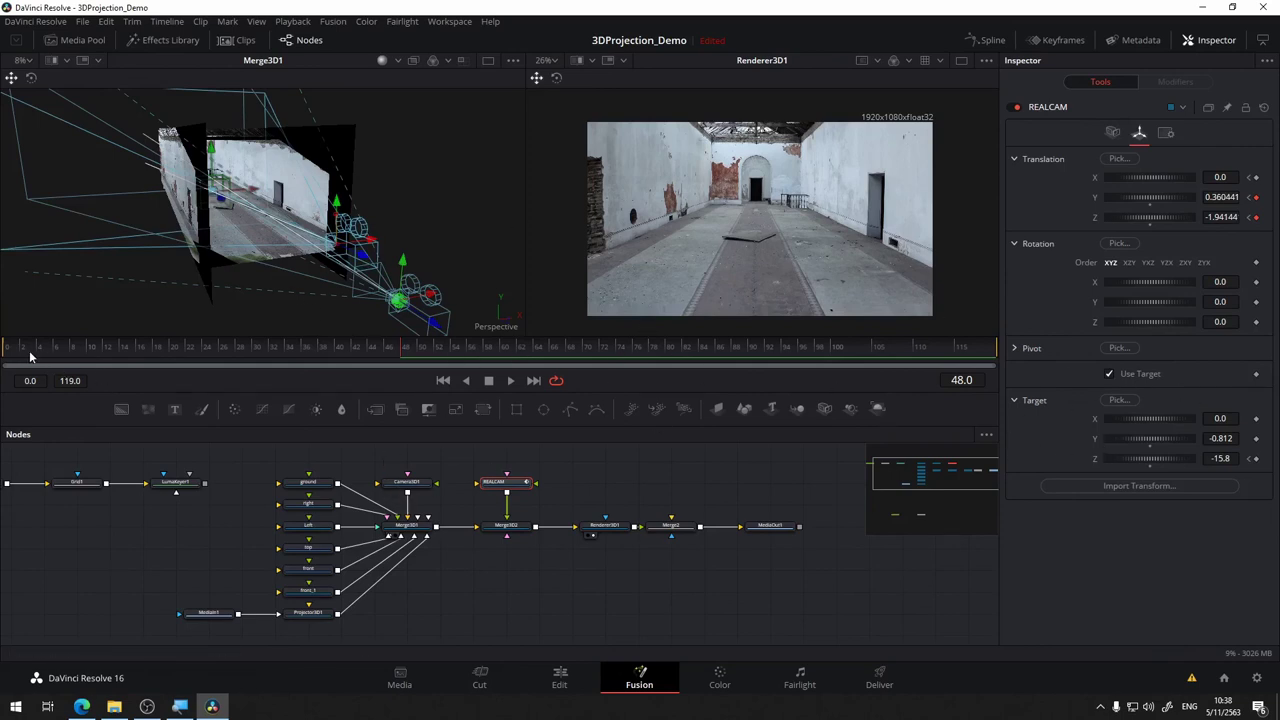
# Keyframe Target X/Y and set the frame-48 target Y to -0.118, then preview the move.
pyautogui.moveTo(30, 357); pyautogui.dragTo(11, 350)
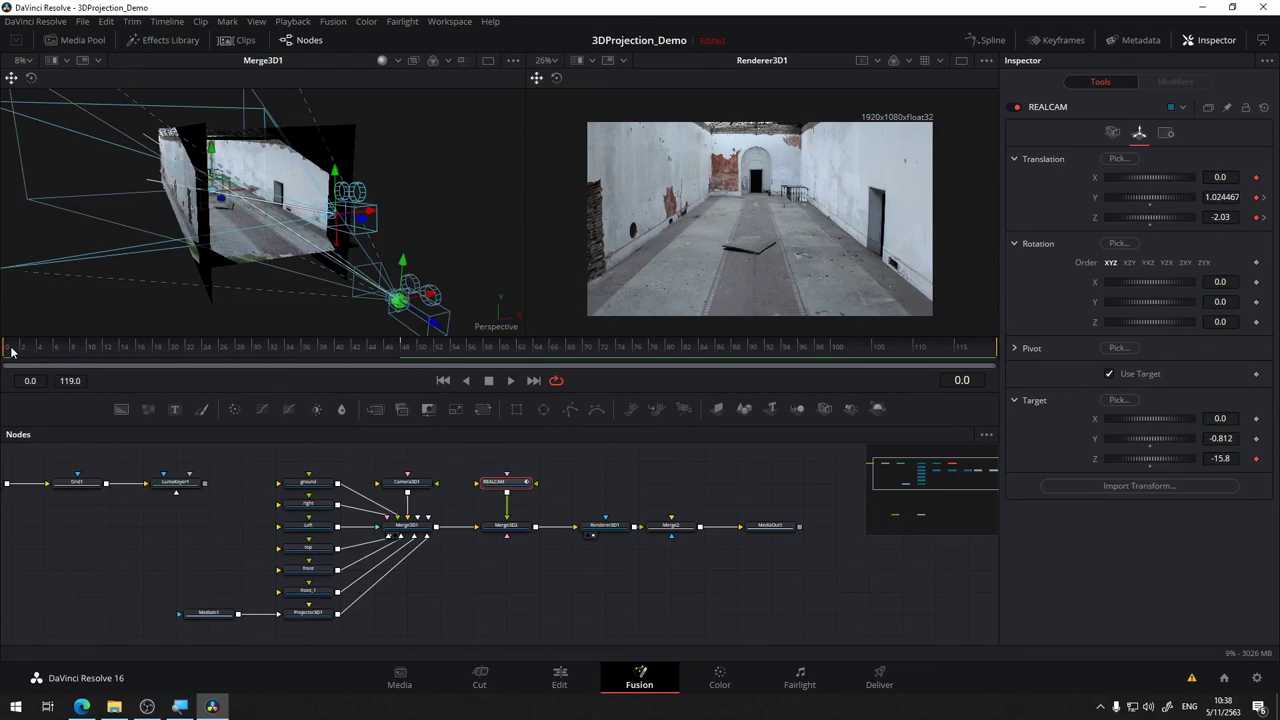
pyautogui.click(1256, 418)
pyautogui.click(1256, 438)
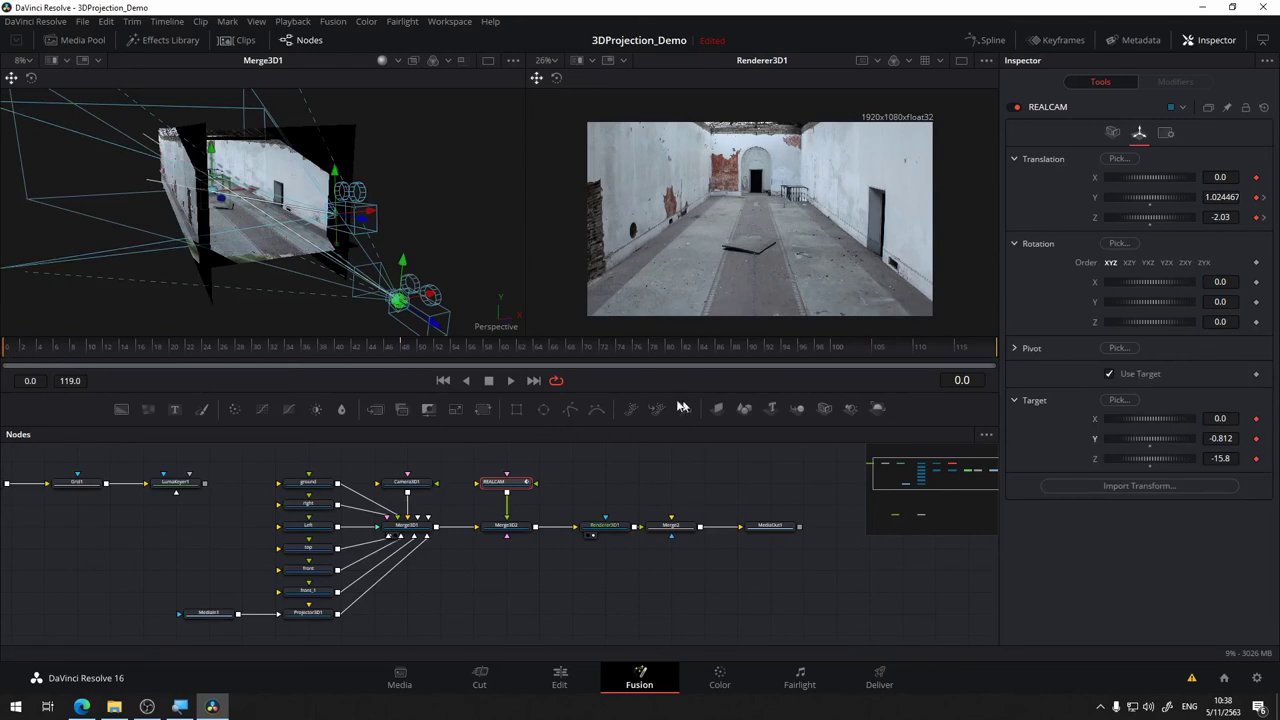
pyautogui.moveTo(268, 349)
pyautogui.mouseDown()
pyautogui.moveTo(3, 350)
pyautogui.moveTo(408, 363)
pyautogui.mouseUp()
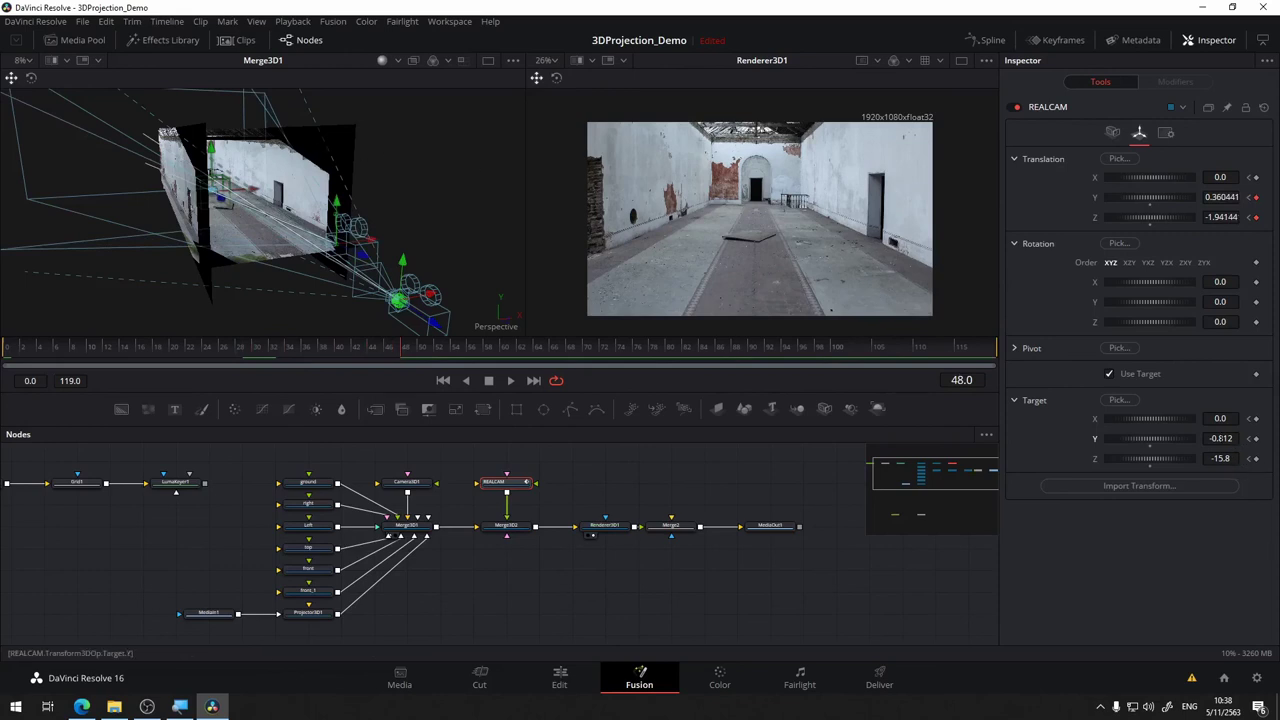
pyautogui.moveTo(1221, 438); pyautogui.dragTo(1223, 438)
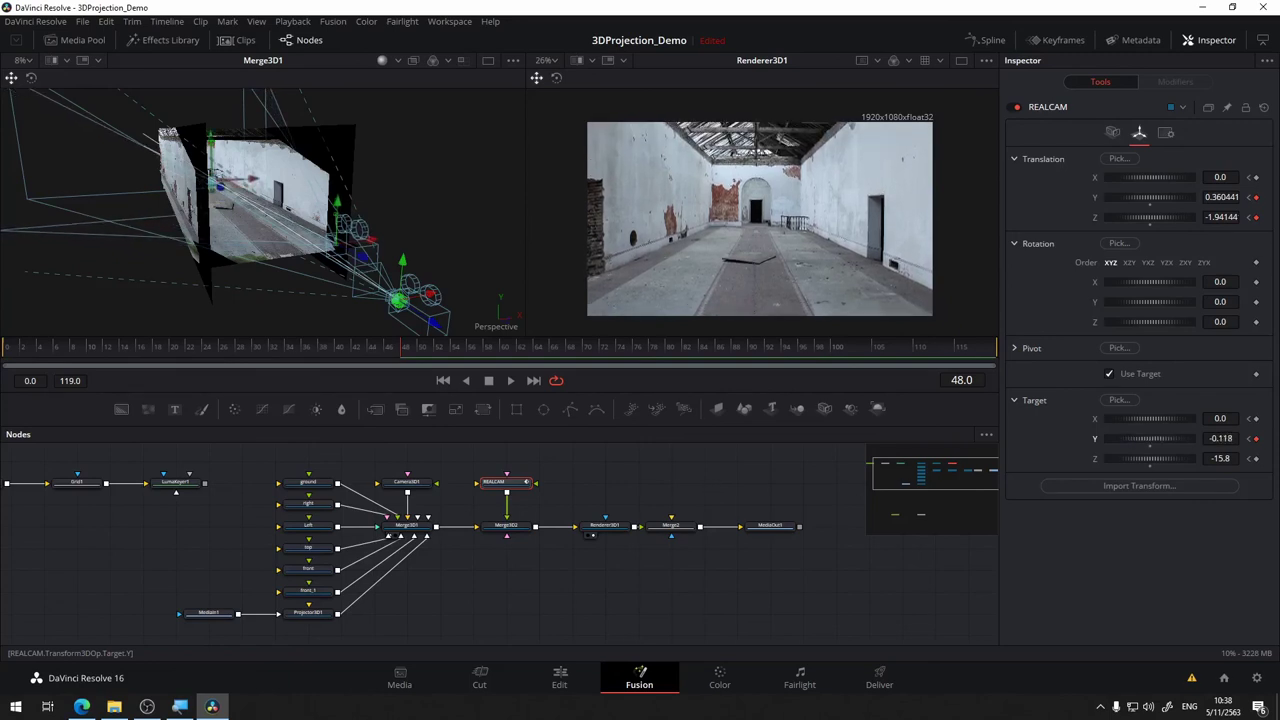
pyautogui.moveTo(405, 346)
pyautogui.mouseDown()
pyautogui.moveTo(84, 335)
pyautogui.moveTo(347, 332)
pyautogui.moveTo(405, 344)
pyautogui.mouseUp()
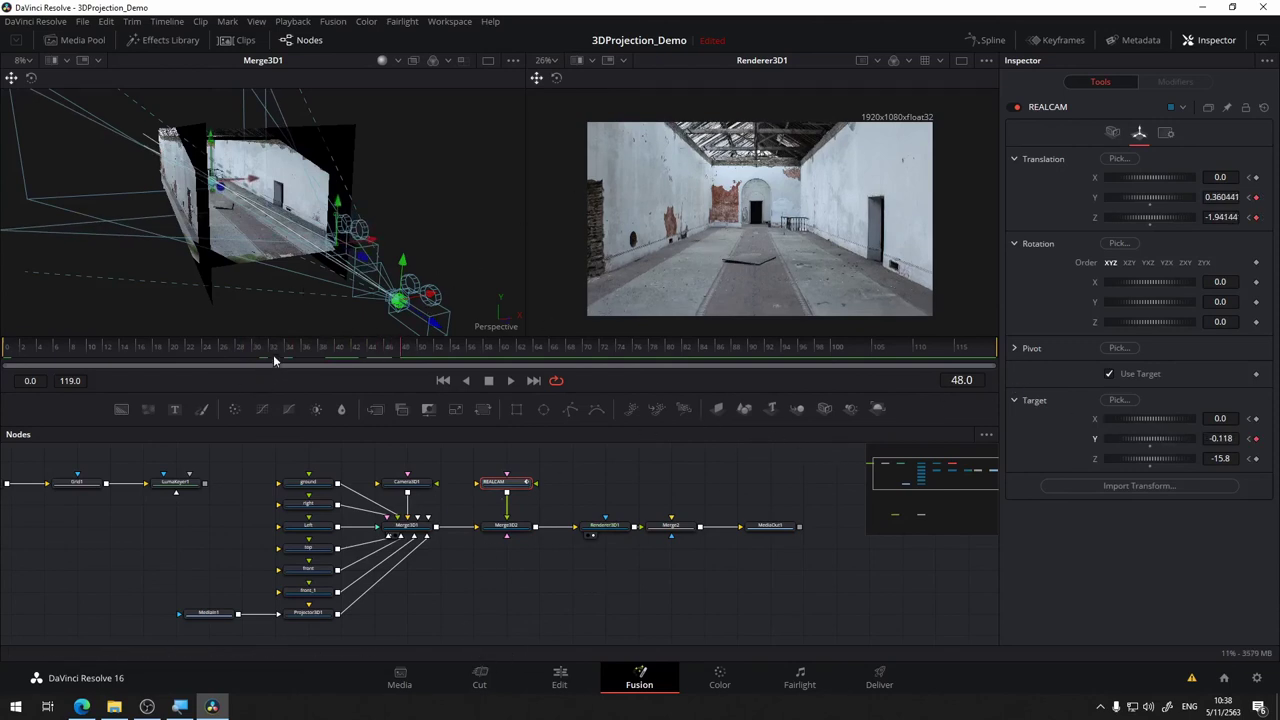
pyautogui.click(2, 340)
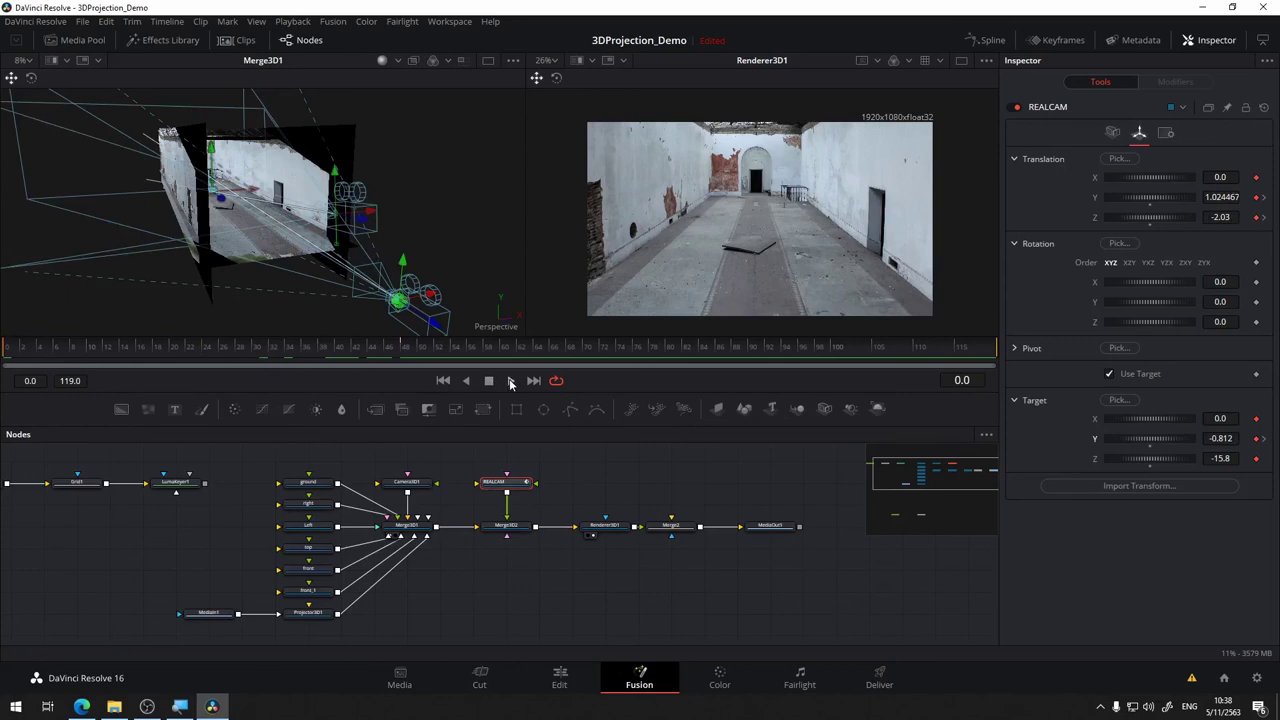
# Review the push-in and move REALCAM's frame-48 position to Z -3.12871, Y 0.319453.
pyautogui.click(511, 381)
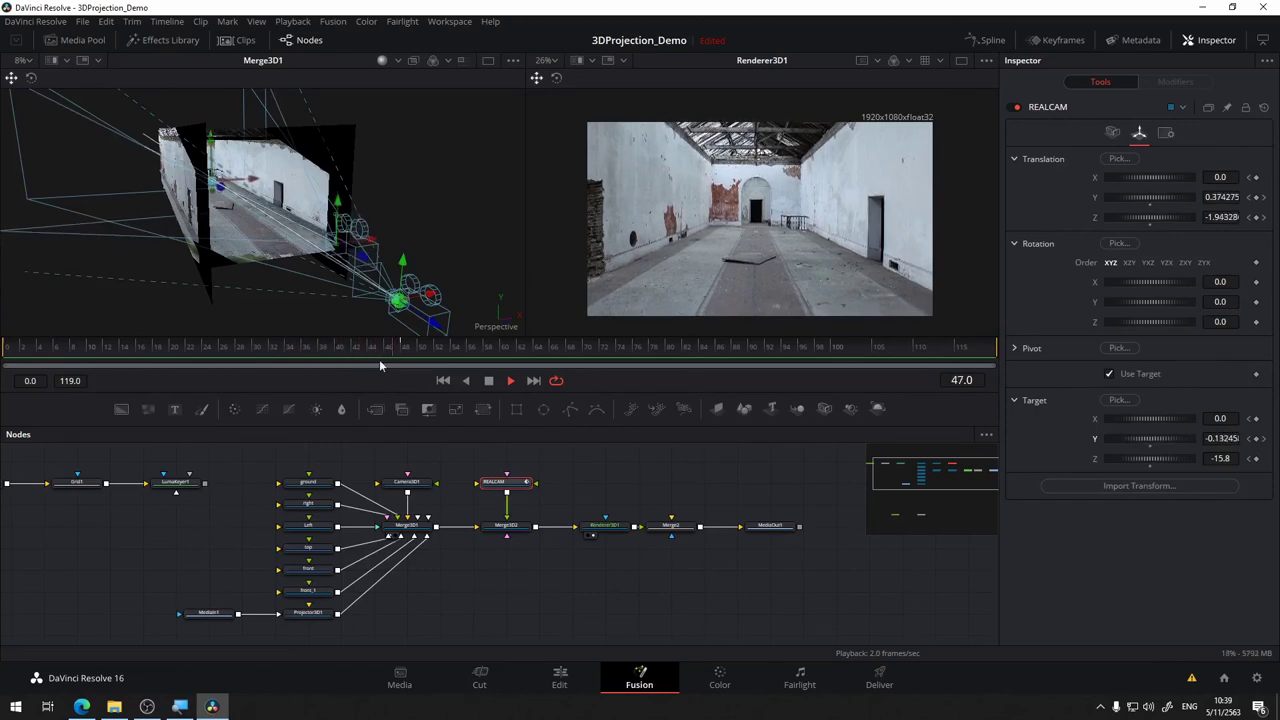
pyautogui.moveTo(400, 346); pyautogui.dragTo(3, 350)
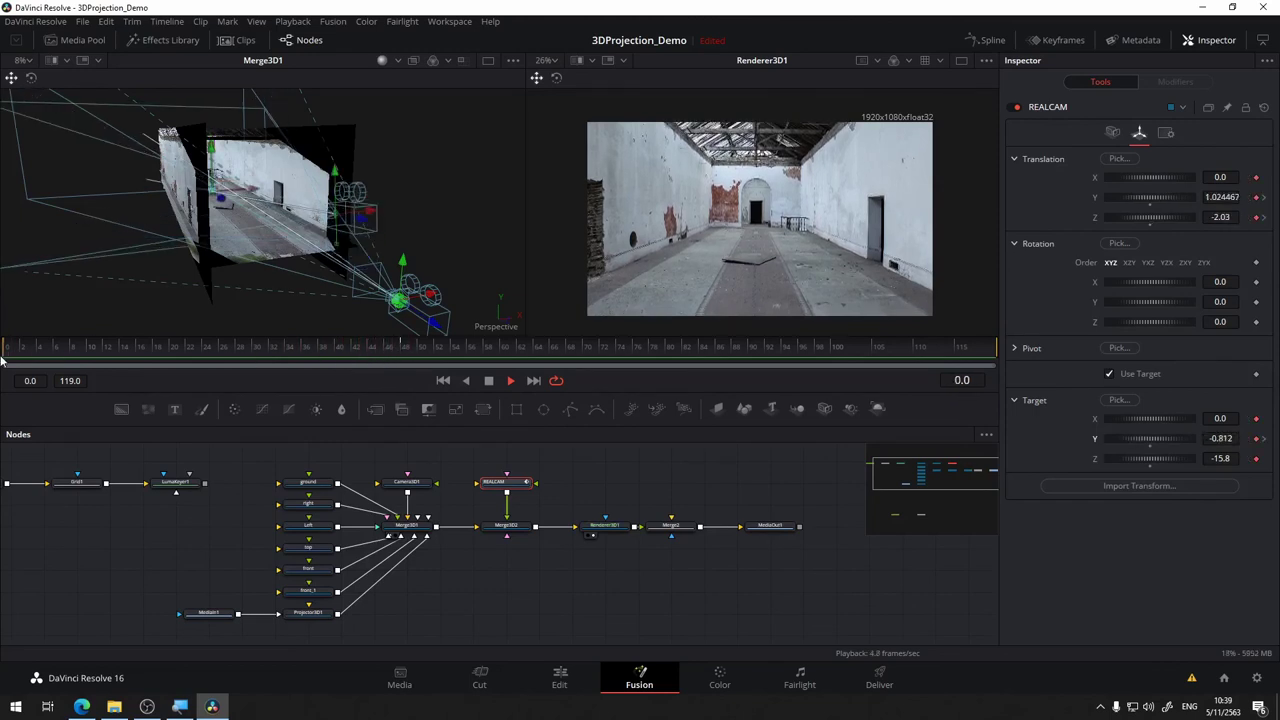
pyautogui.click(510, 381)
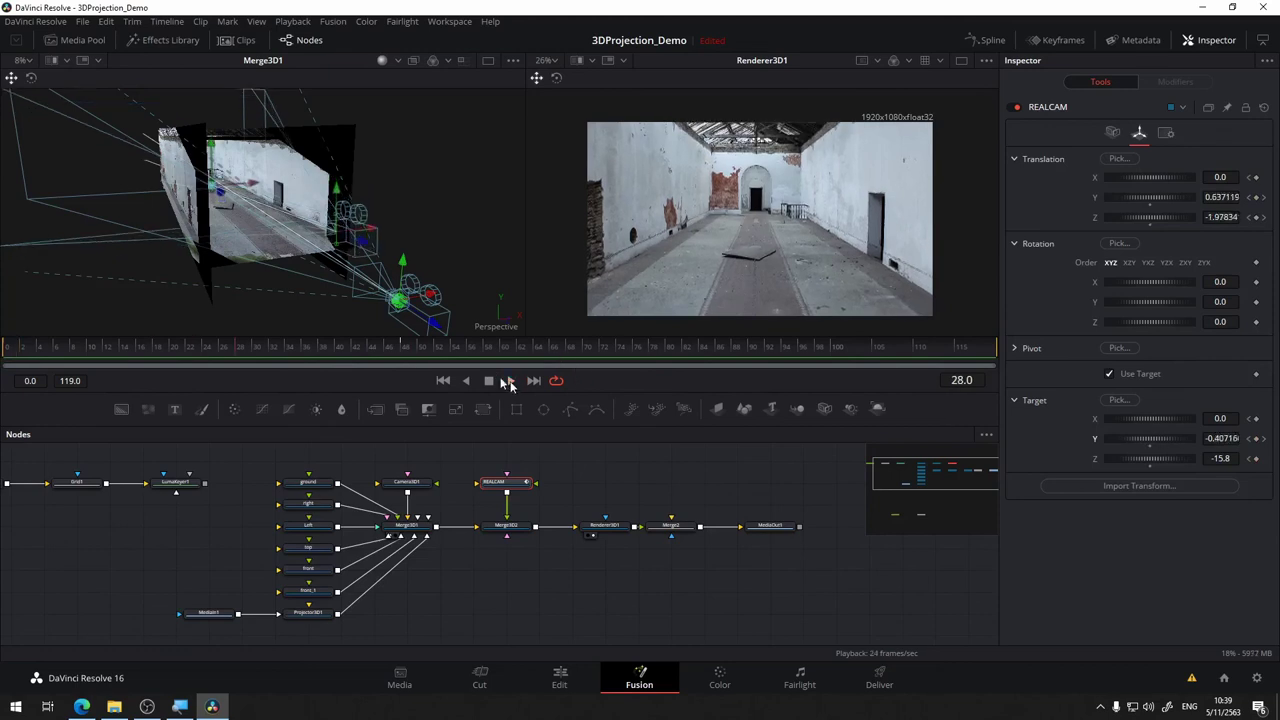
pyautogui.click(510, 383)
pyautogui.click(281, 348)
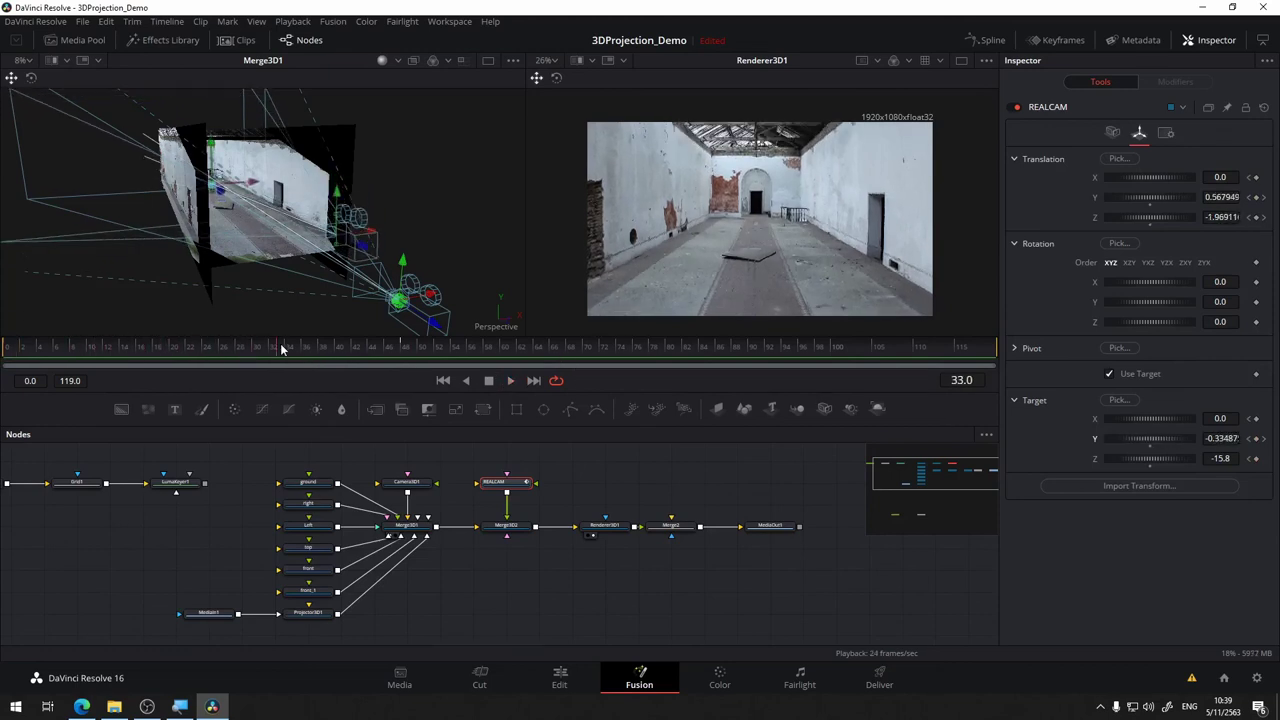
pyautogui.moveTo(281, 348)
pyautogui.mouseDown()
pyautogui.moveTo(349, 344)
pyautogui.moveTo(157, 331)
pyautogui.moveTo(391, 338)
pyautogui.mouseUp()
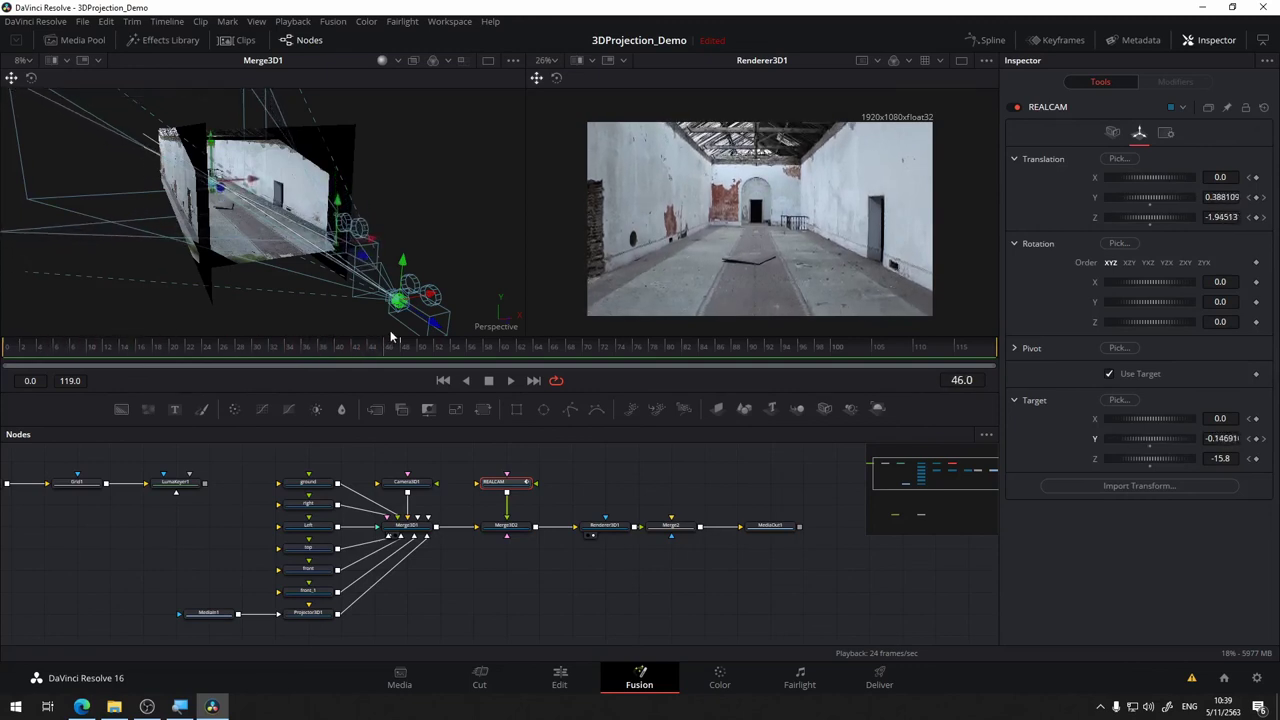
pyautogui.moveTo(391, 338)
pyautogui.mouseDown()
pyautogui.moveTo(117, 330)
pyautogui.moveTo(404, 337)
pyautogui.mouseUp()
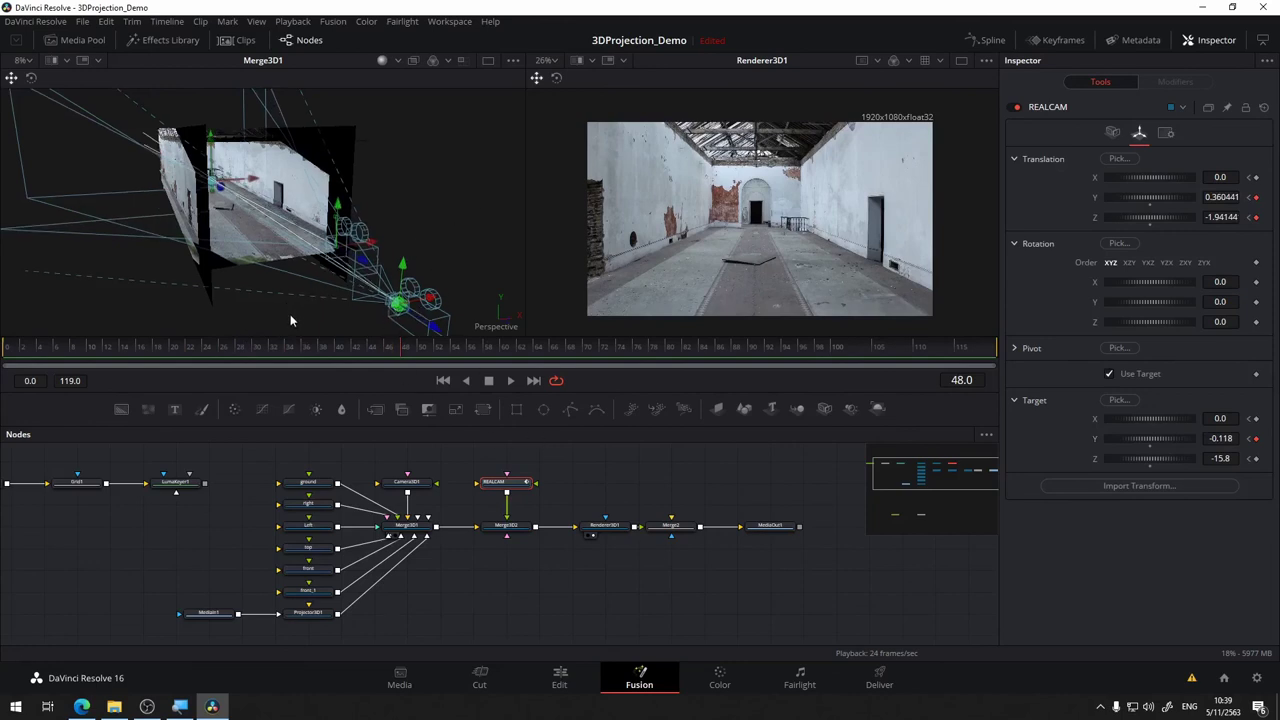
pyautogui.moveTo(290, 314)
pyautogui.mouseDown()
pyautogui.moveTo(540, 271)
pyautogui.moveTo(356, 261)
pyautogui.mouseUp()
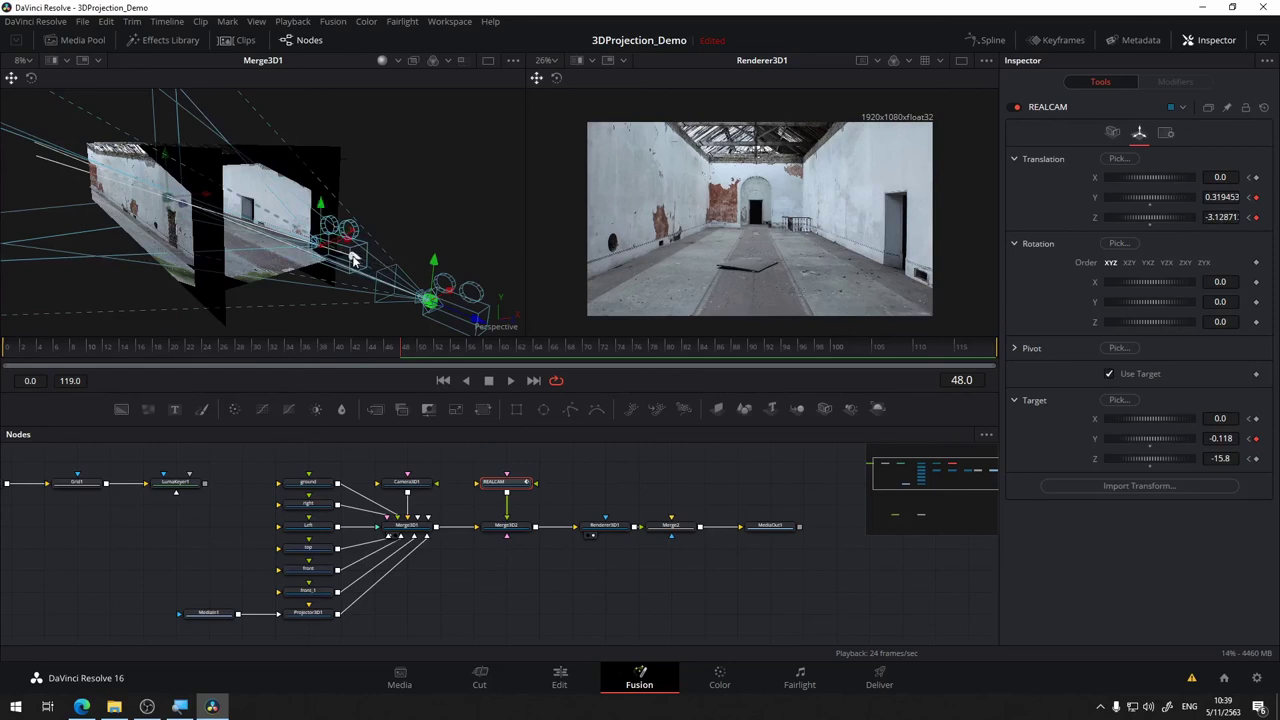
pyautogui.moveTo(337, 358)
pyautogui.mouseDown()
pyautogui.moveTo(2, 344)
pyautogui.moveTo(405, 340)
pyautogui.mouseUp()
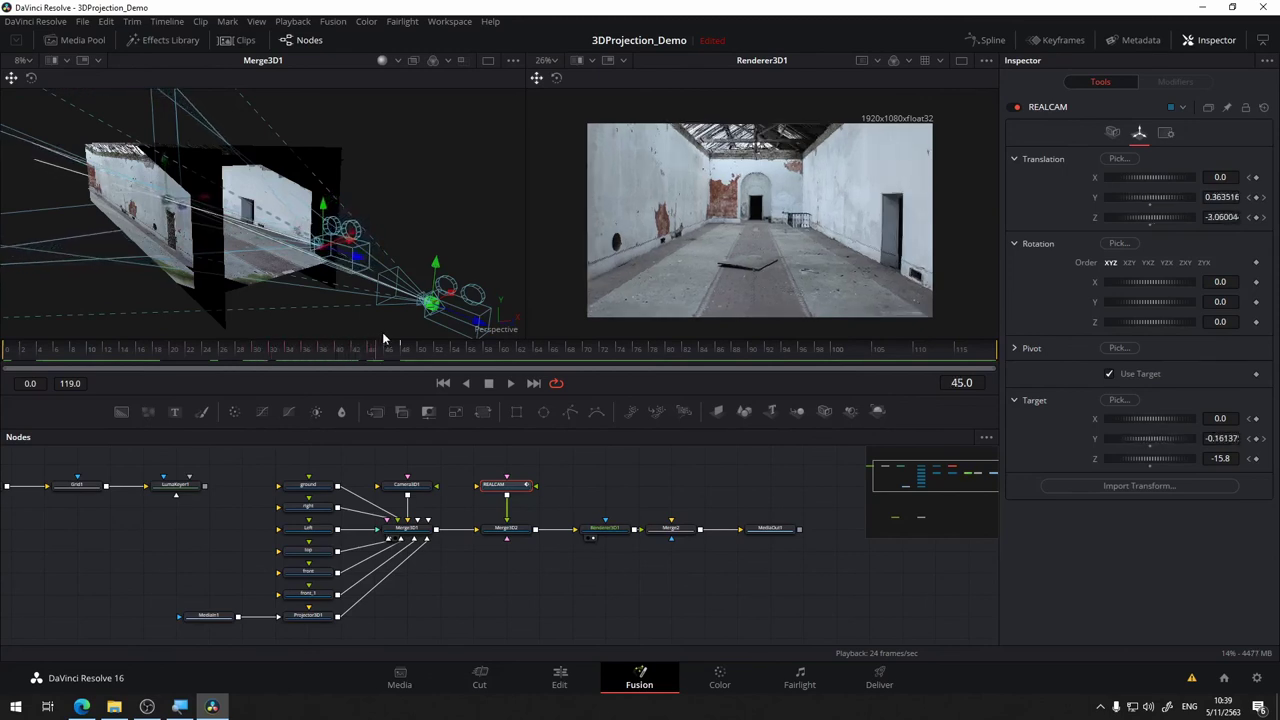